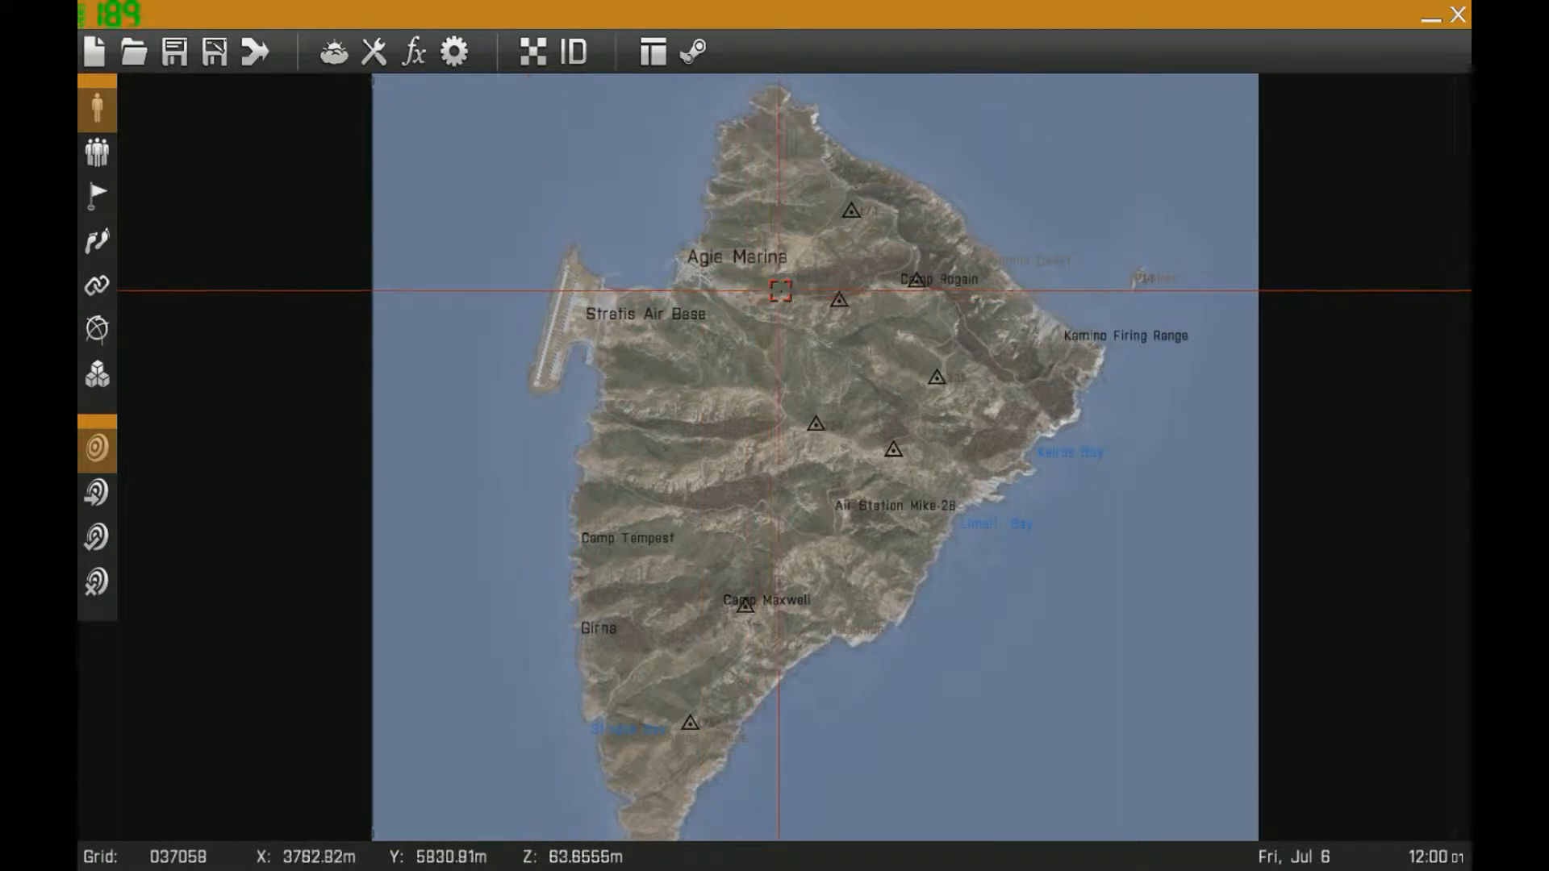
Find the paved apron beside the large hangar buildings at Stratis Air Base on the map
mouse_move(780, 318)
right_down()
mouse_move(766, 306)
mouse_move(766, 320)
right_up()
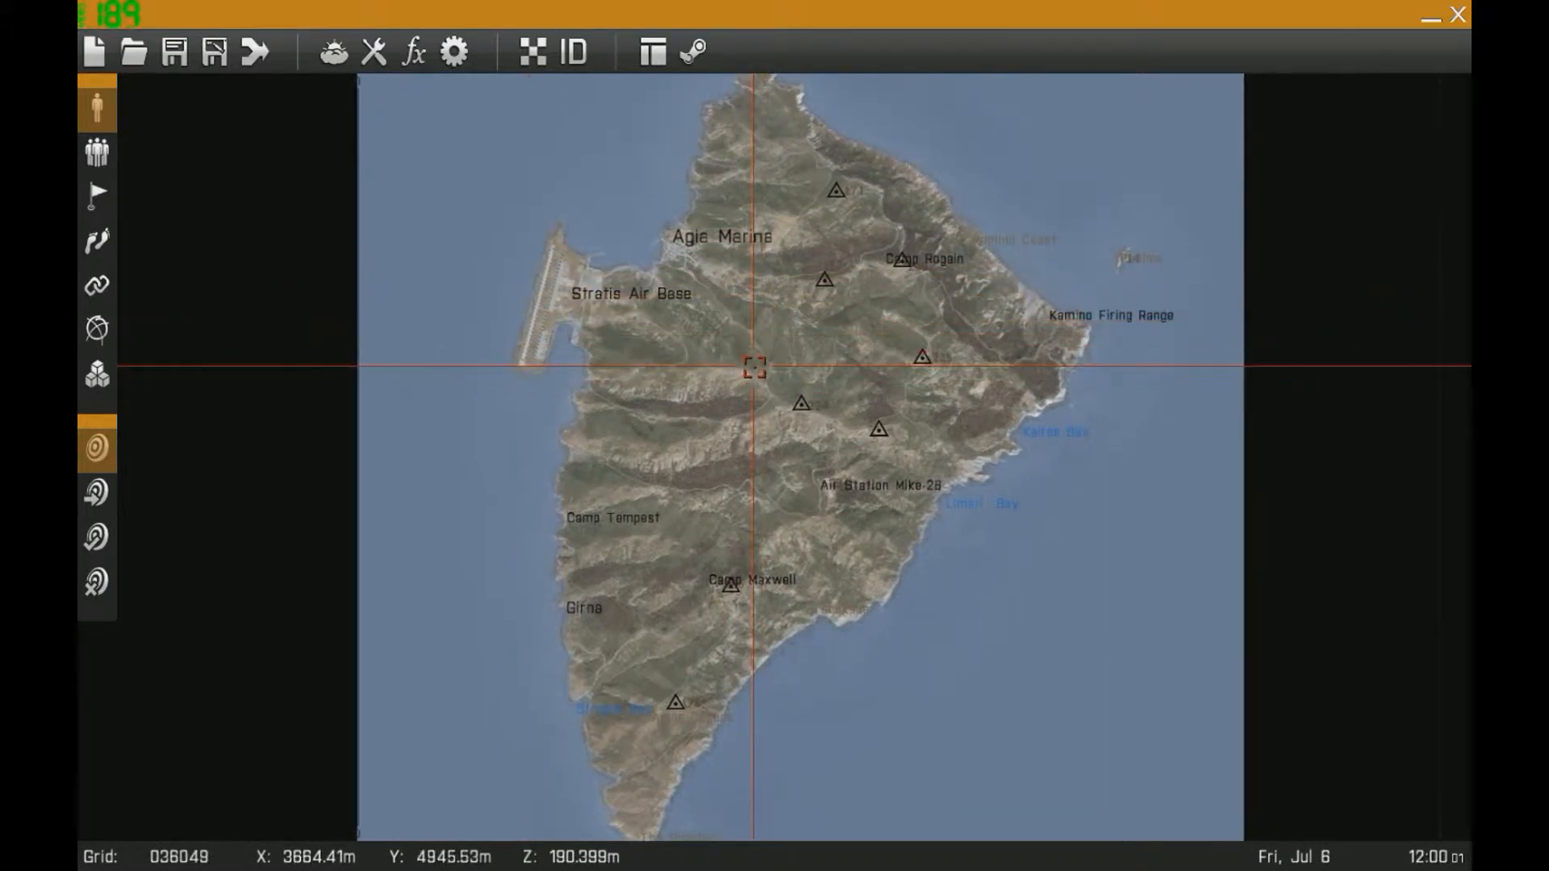
right_drag(759, 363, 749, 484)
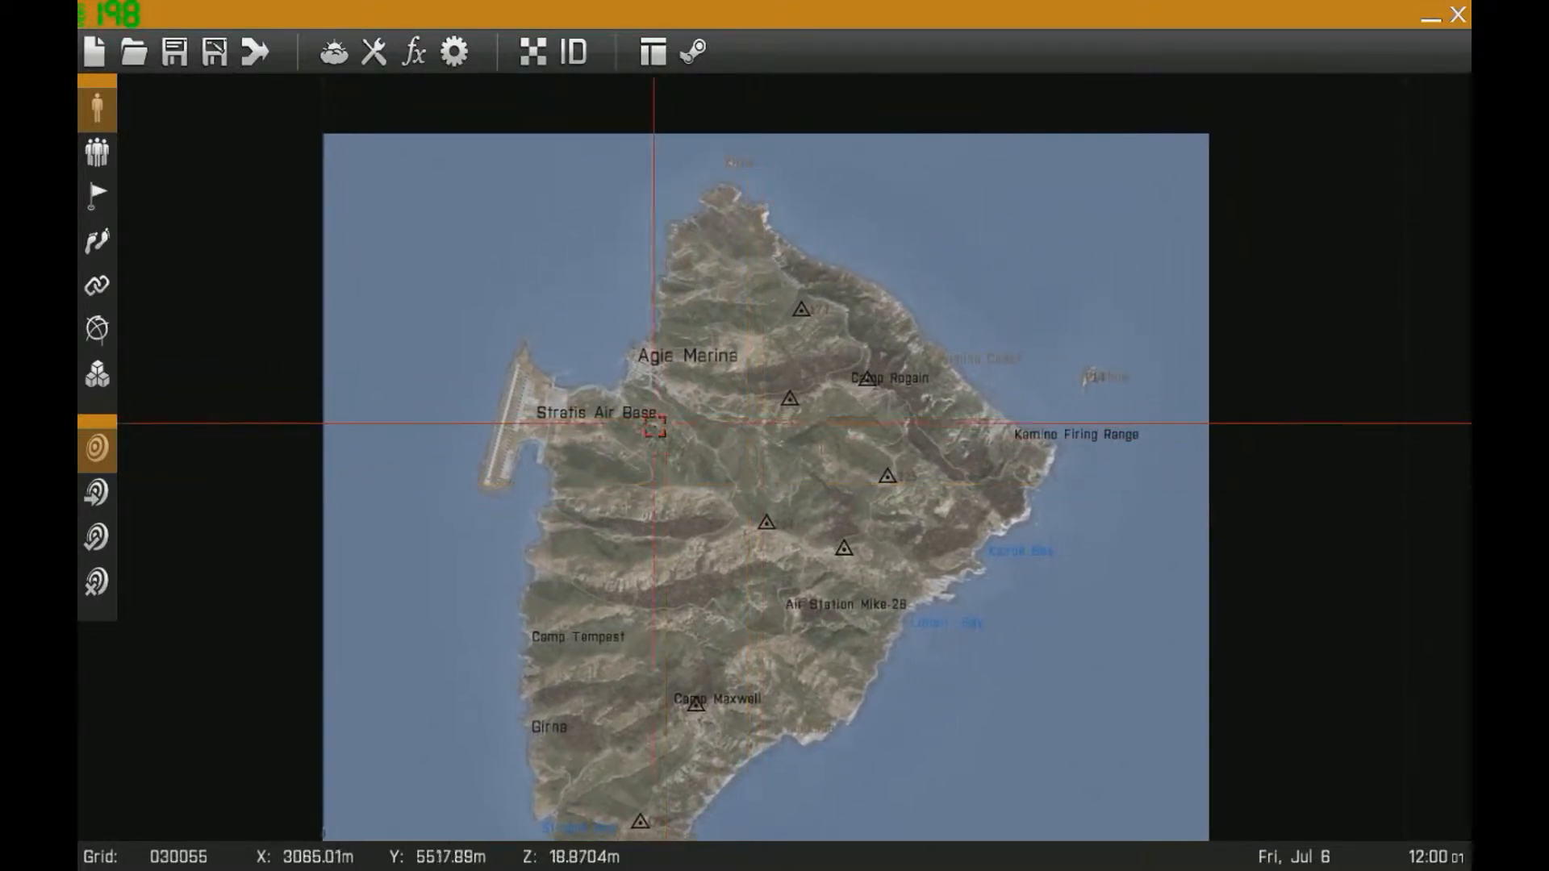
right_drag(752, 594, 679, 608)
right_drag(793, 498, 959, 510)
scroll(687, 462, up, 10)
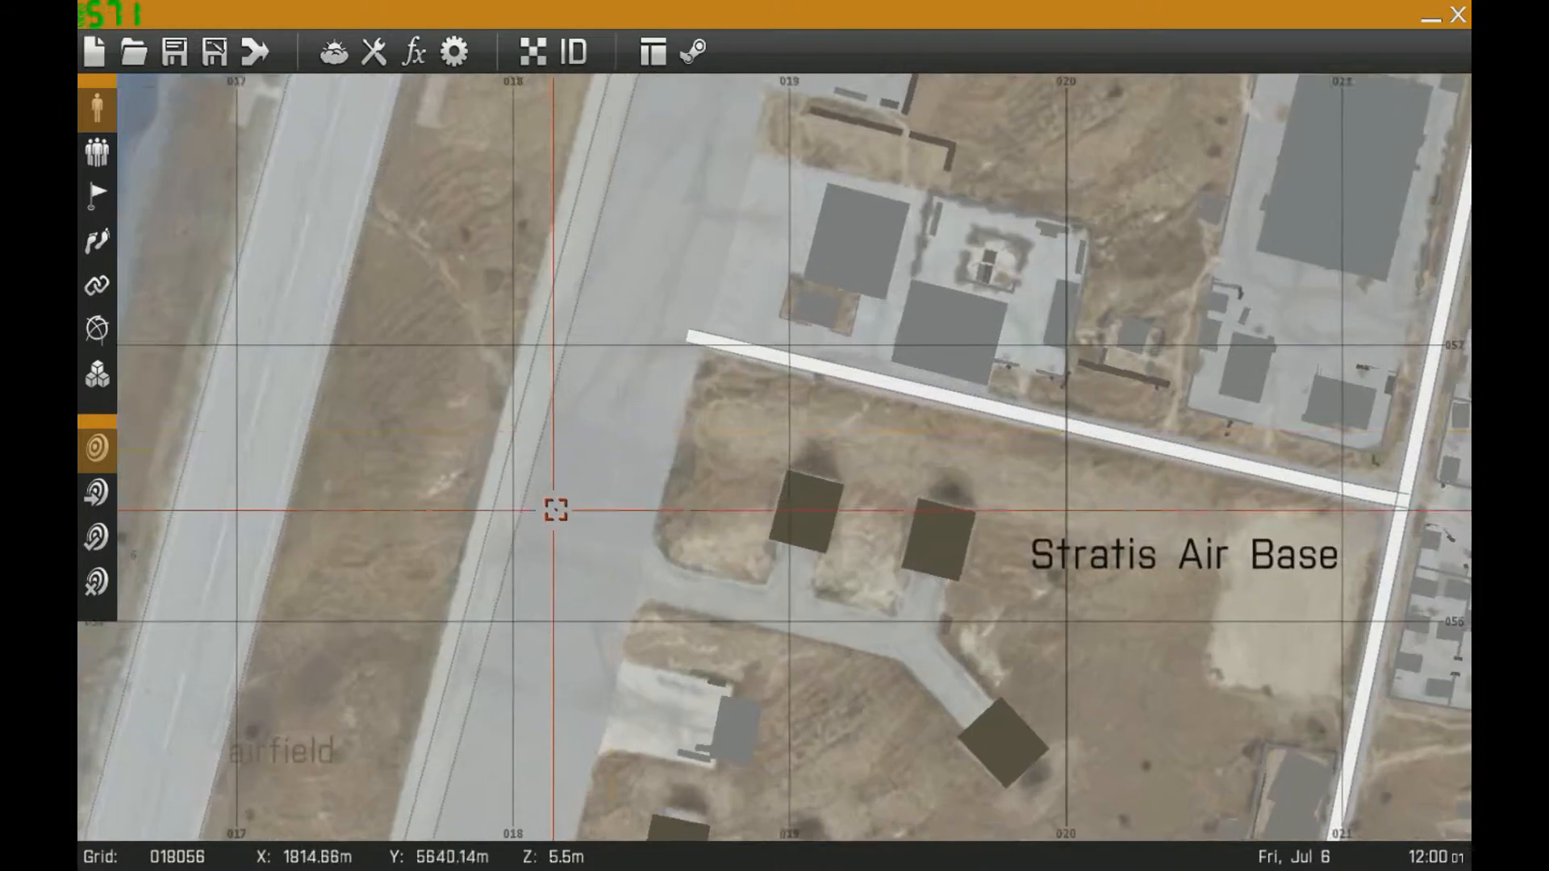
right_drag(609, 394, 550, 529)
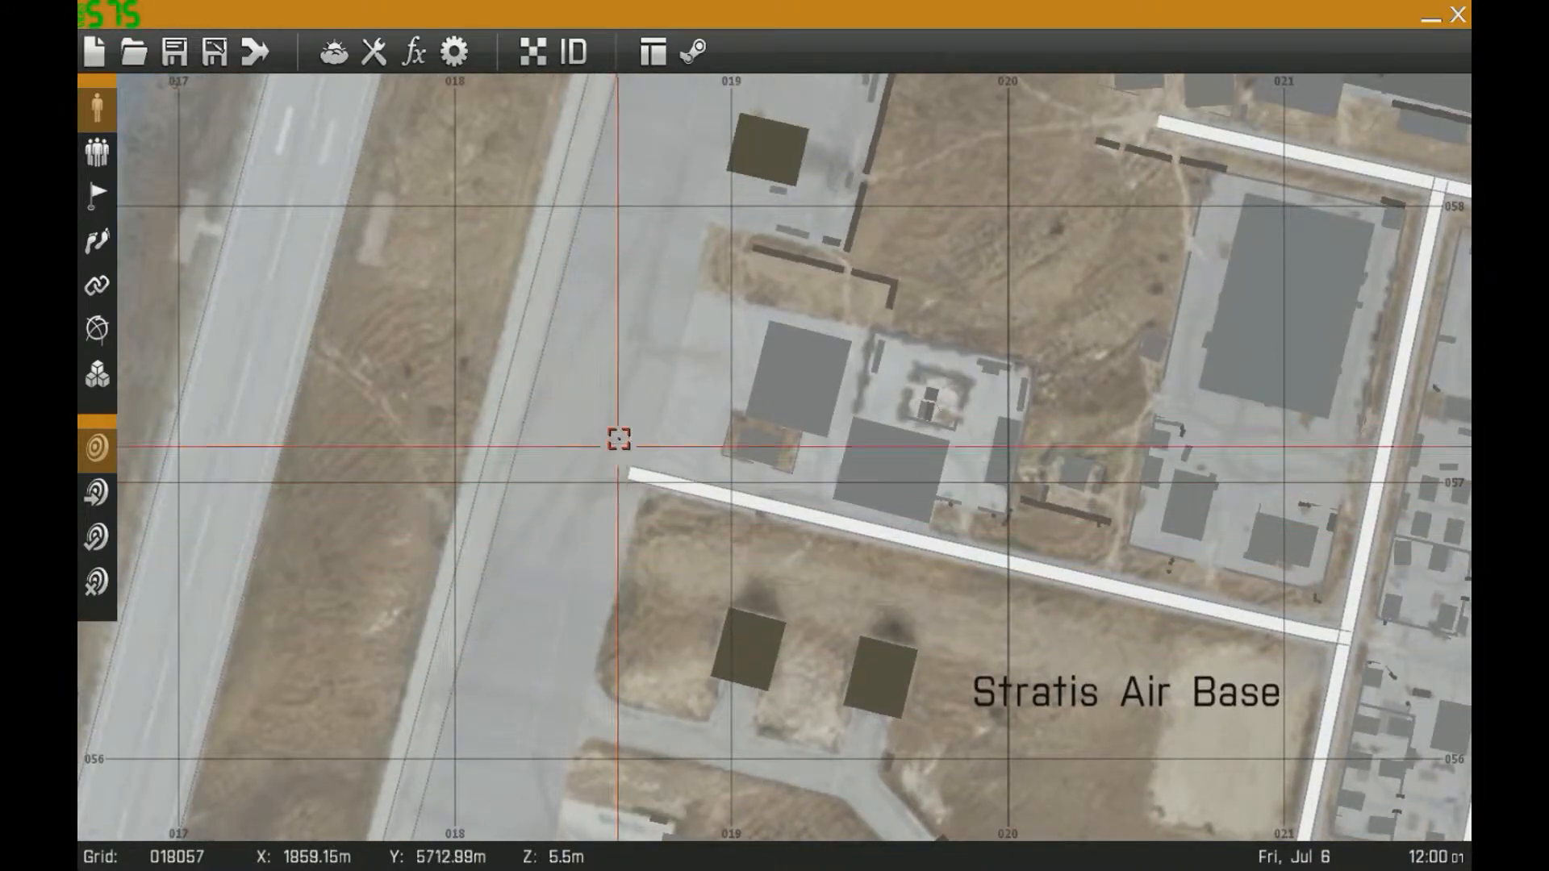
scroll(643, 386, up, 2)
right_drag(643, 355, 612, 419)
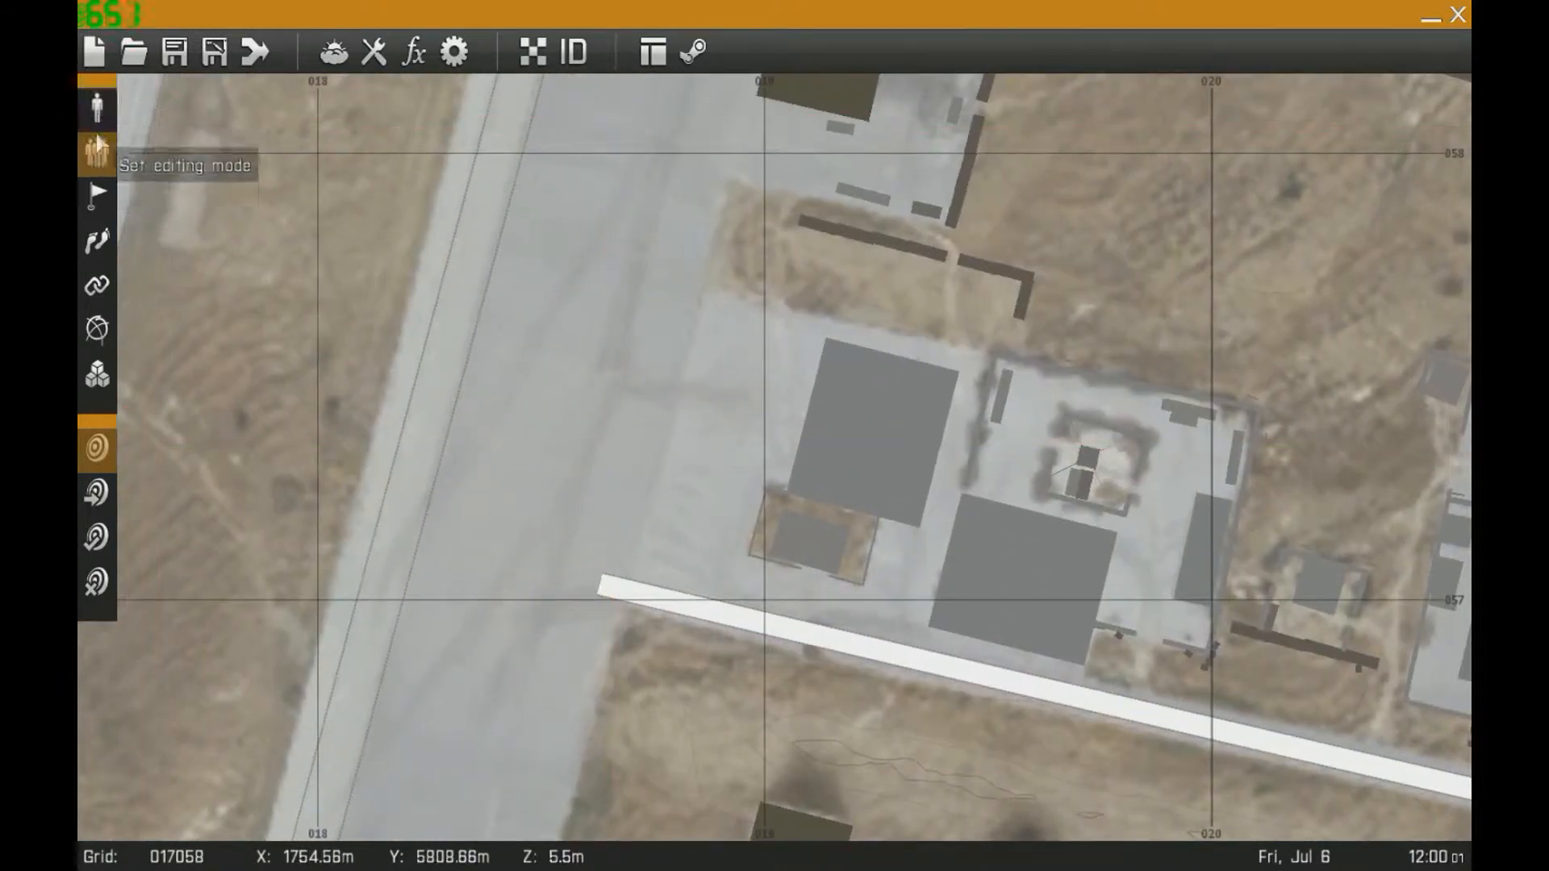
Try inserting a BLUFOR unit from the USSOCOM 75th RANGER faction on the Stratis Air Base apron
double_click(645, 395)
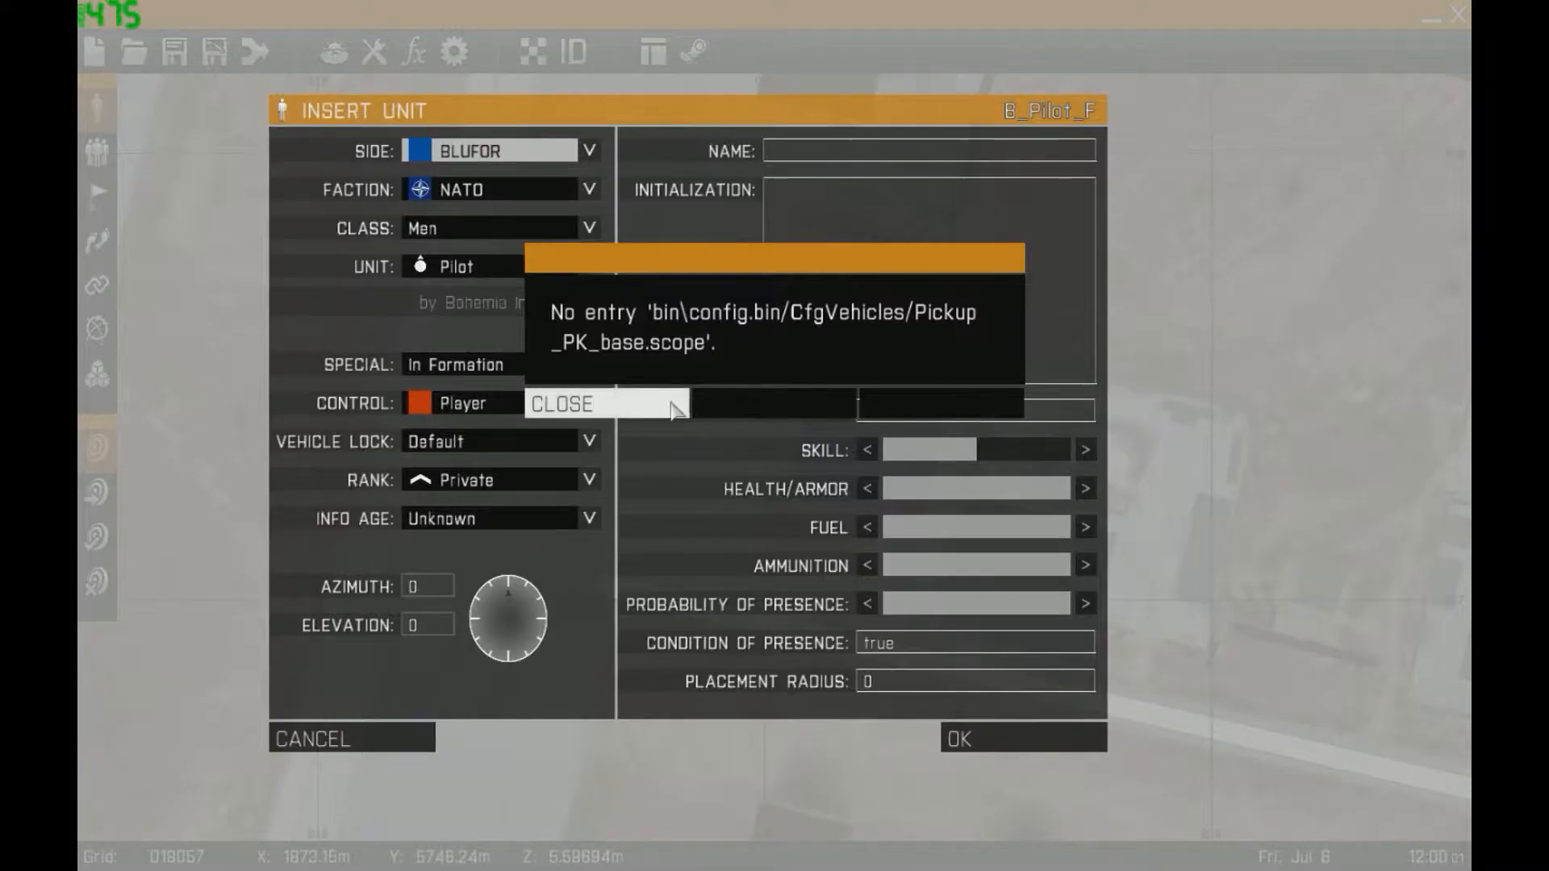
click(674, 403)
click(518, 190)
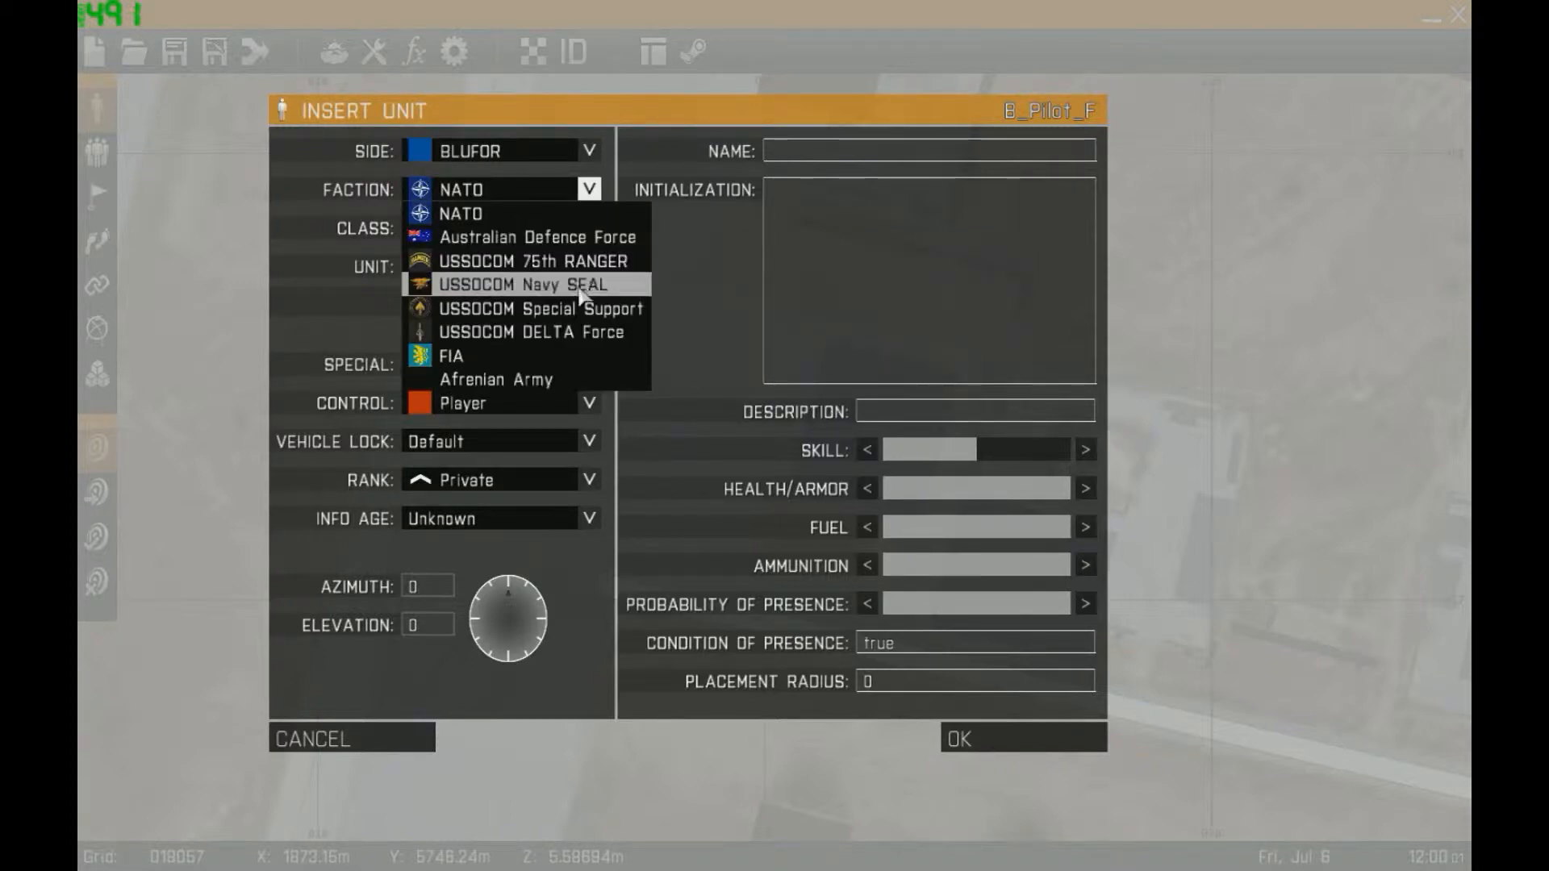
click(468, 262)
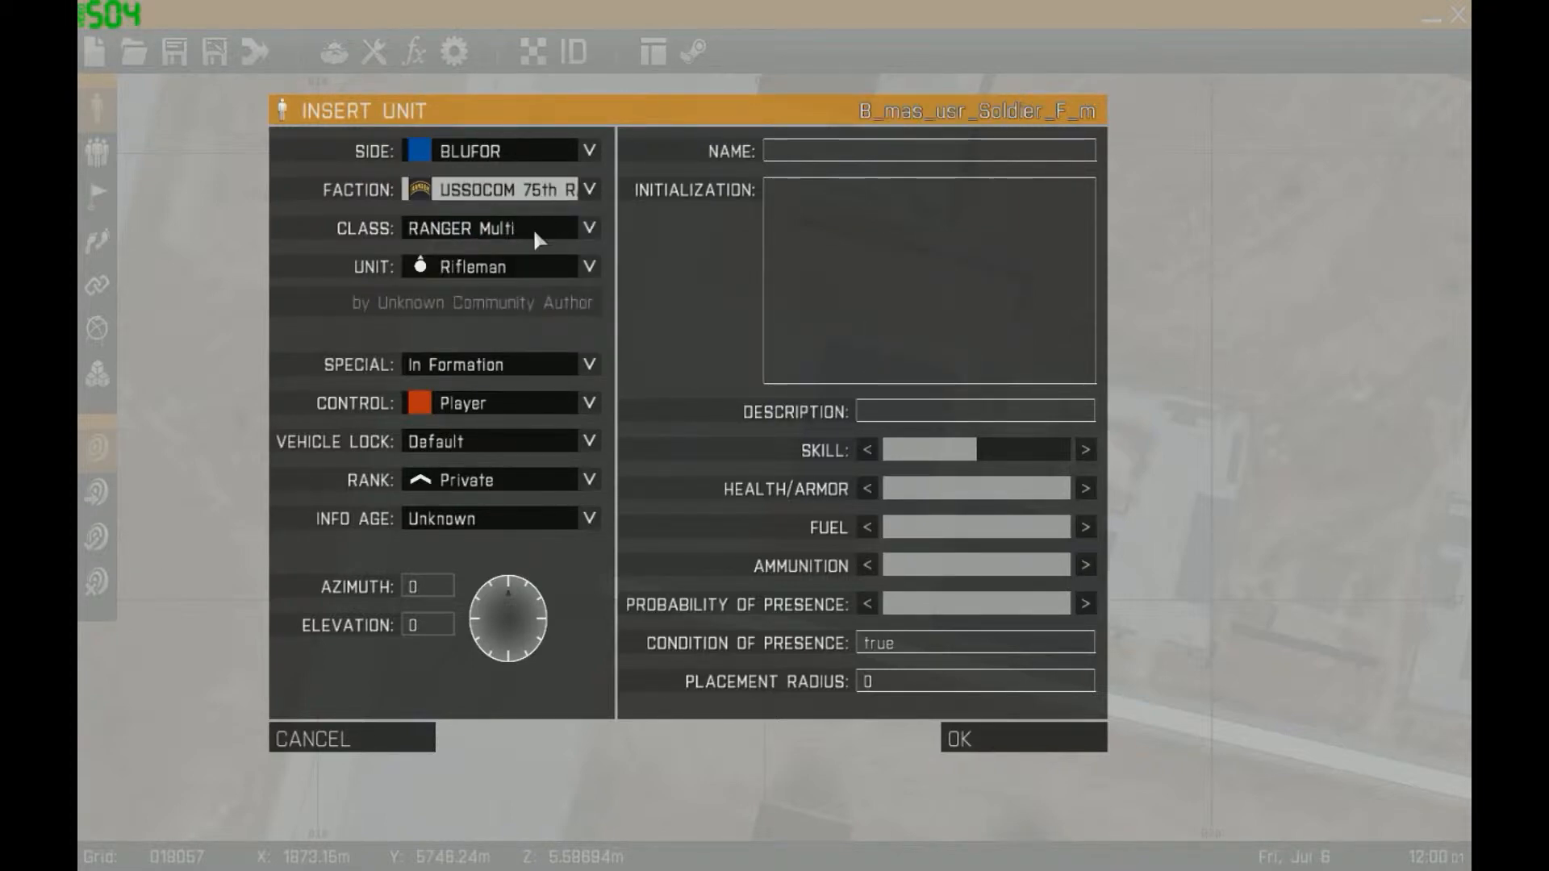
Examine the class, faction, unit and special placement choices for the Ranger rifleman, and discard the new unit
click(552, 226)
click(561, 230)
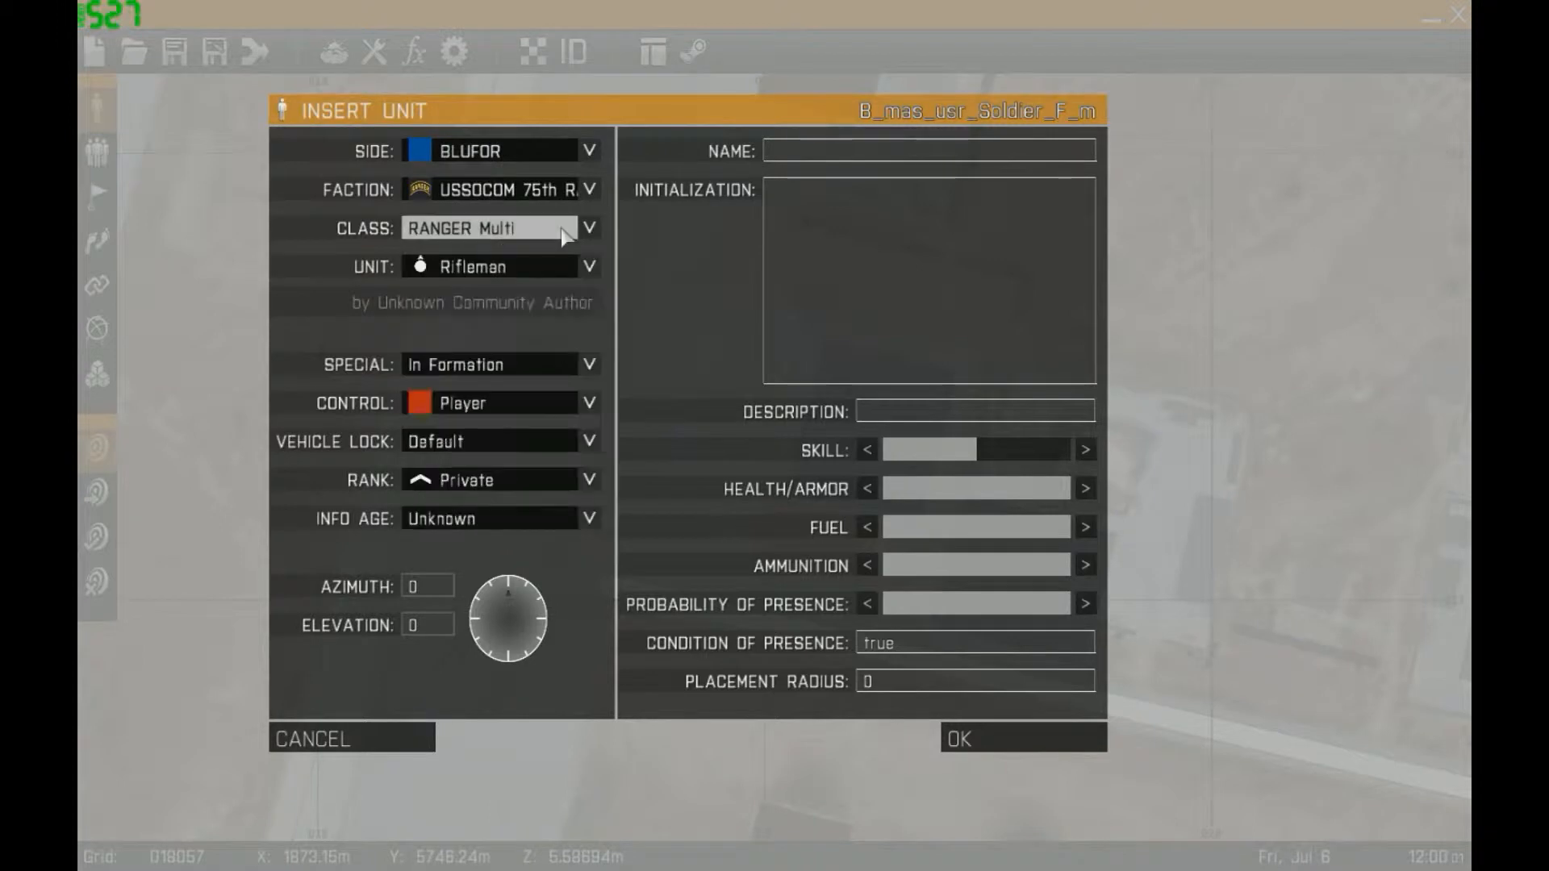
click(523, 230)
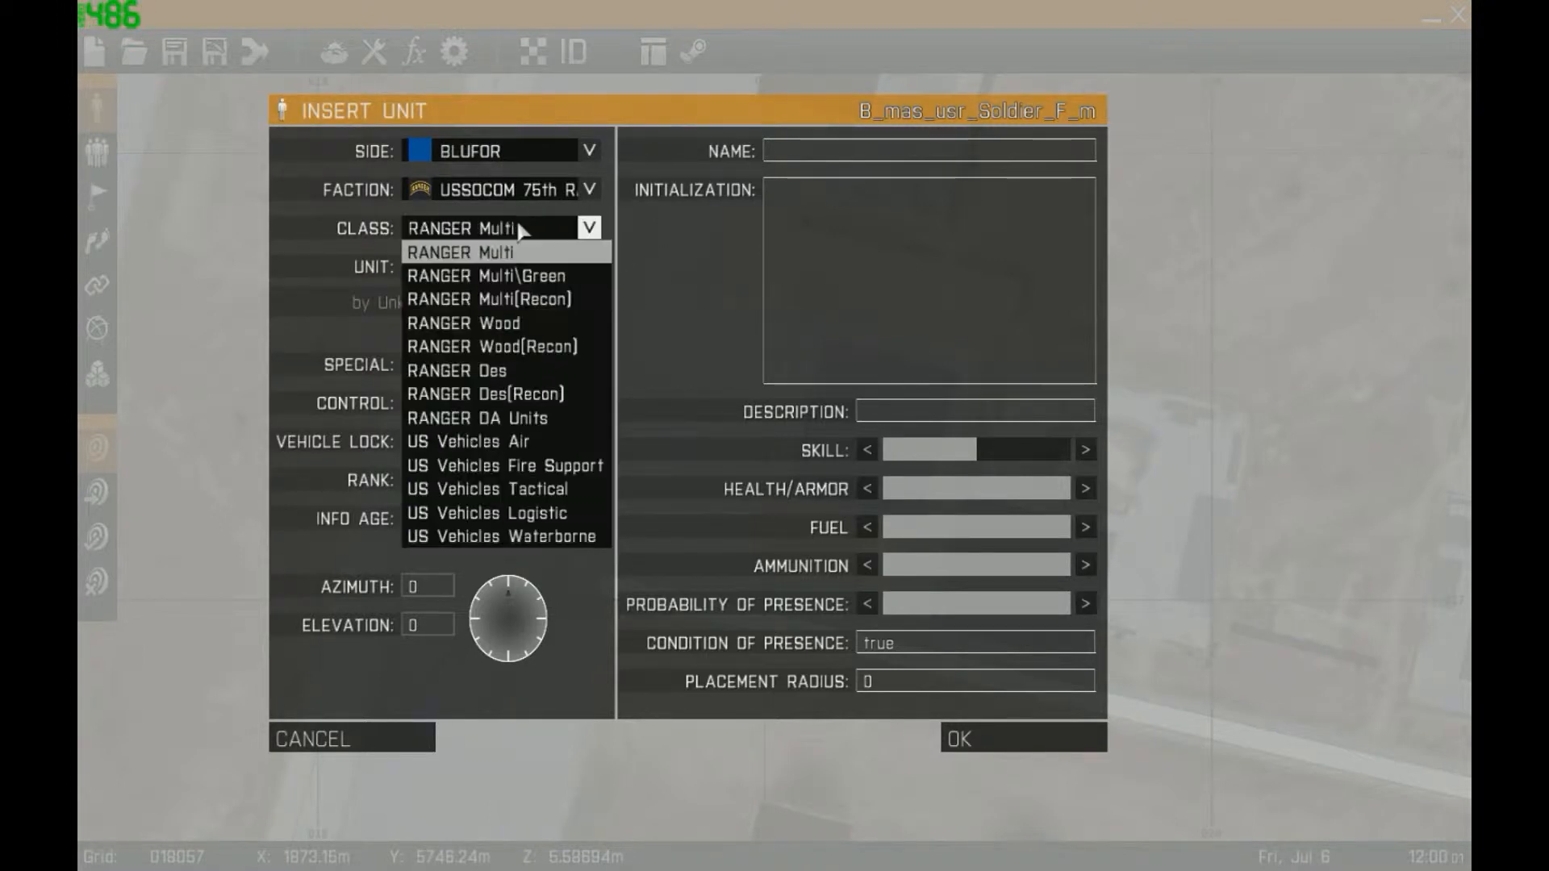
click(529, 232)
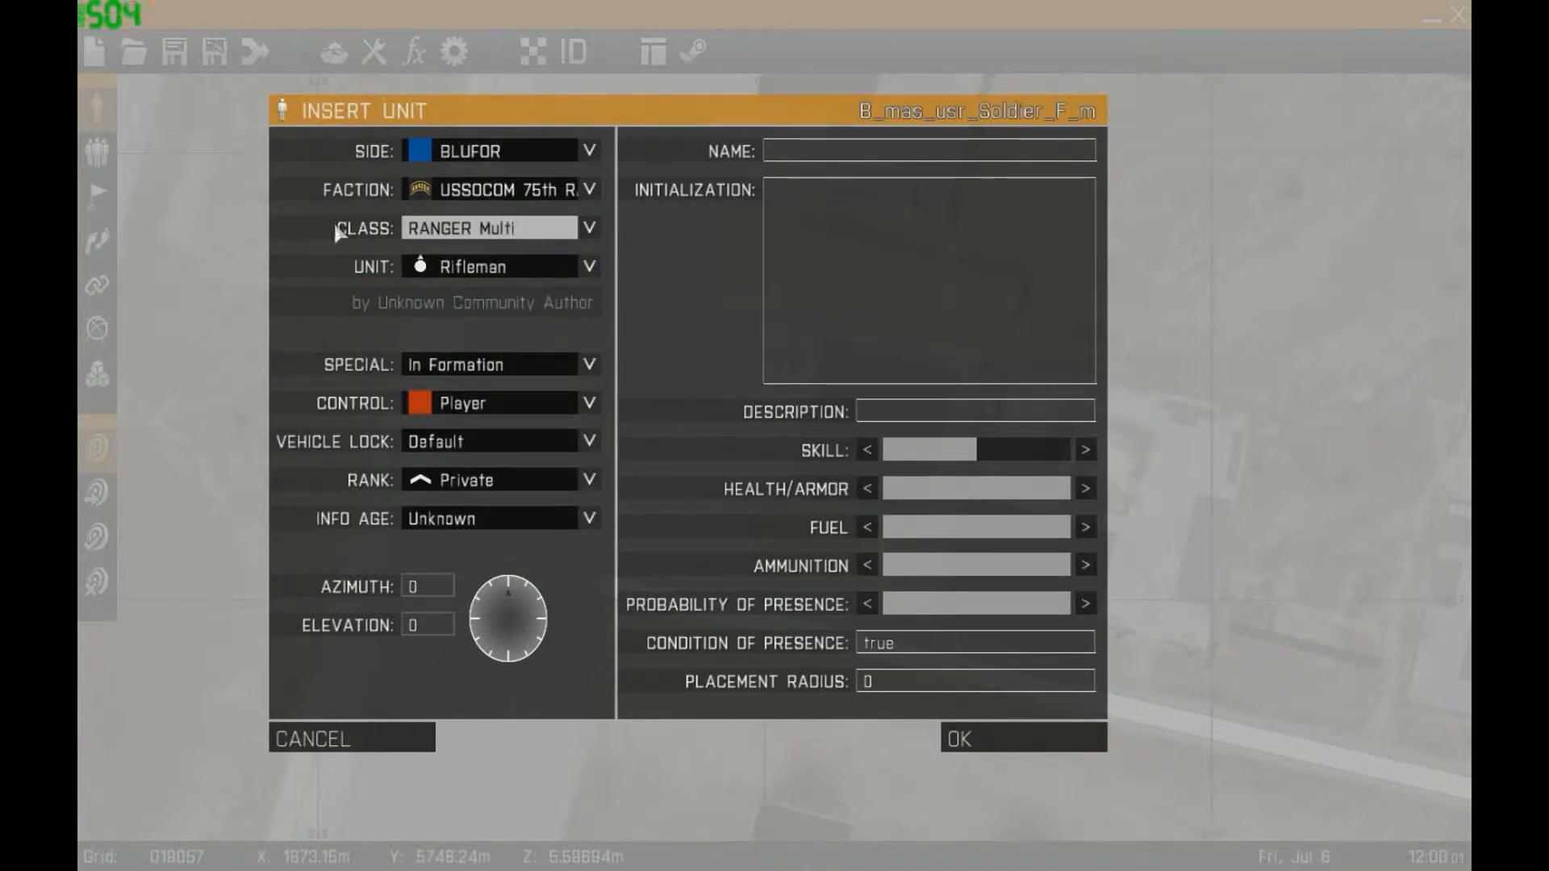
click(510, 256)
click(510, 257)
click(549, 191)
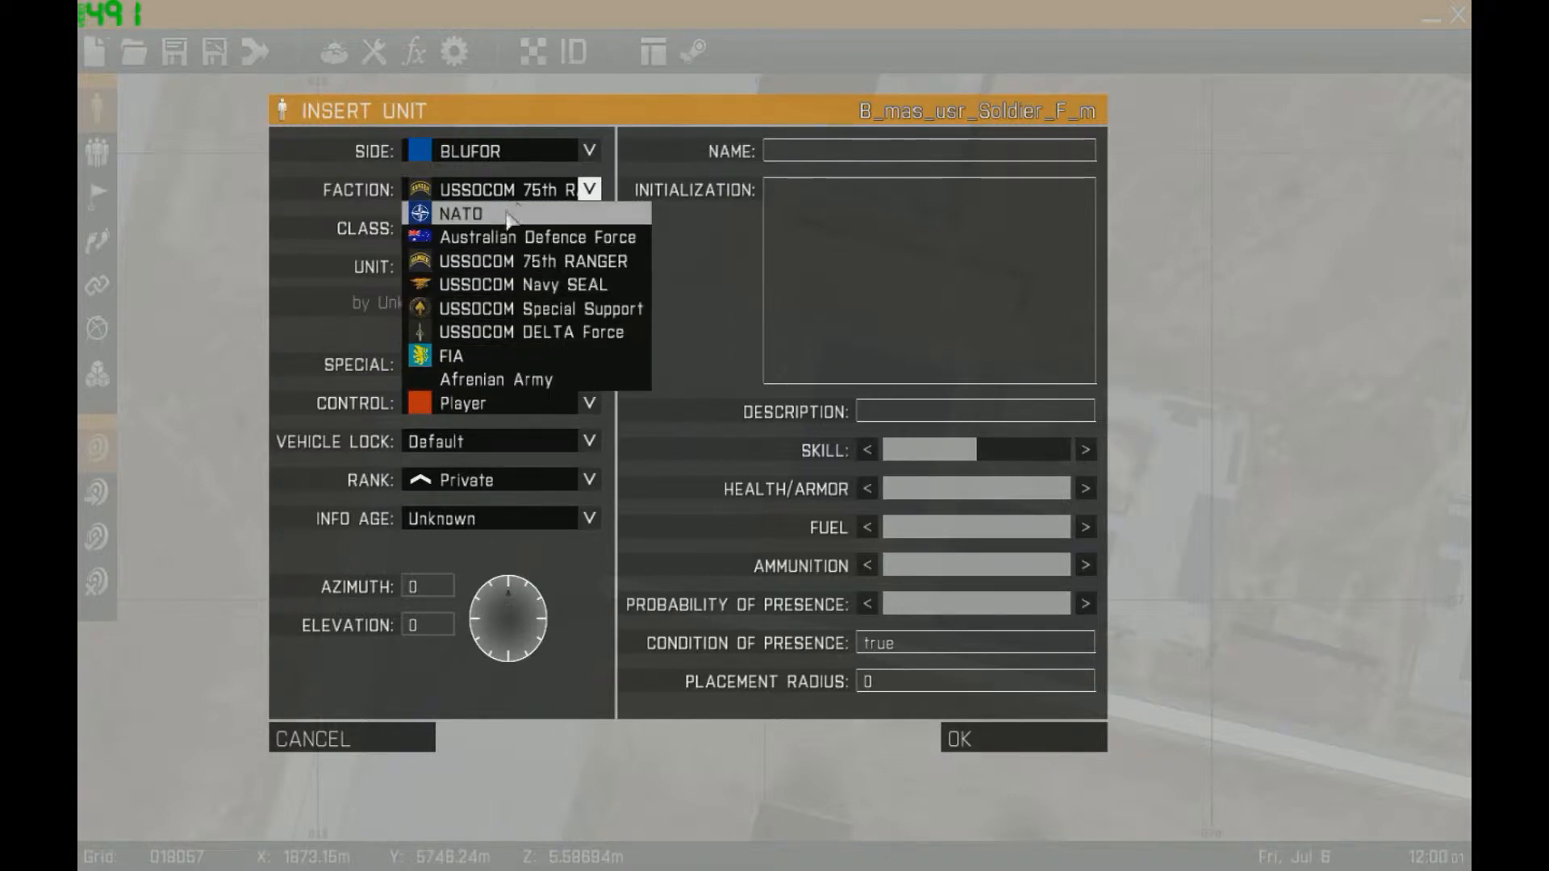
click(534, 193)
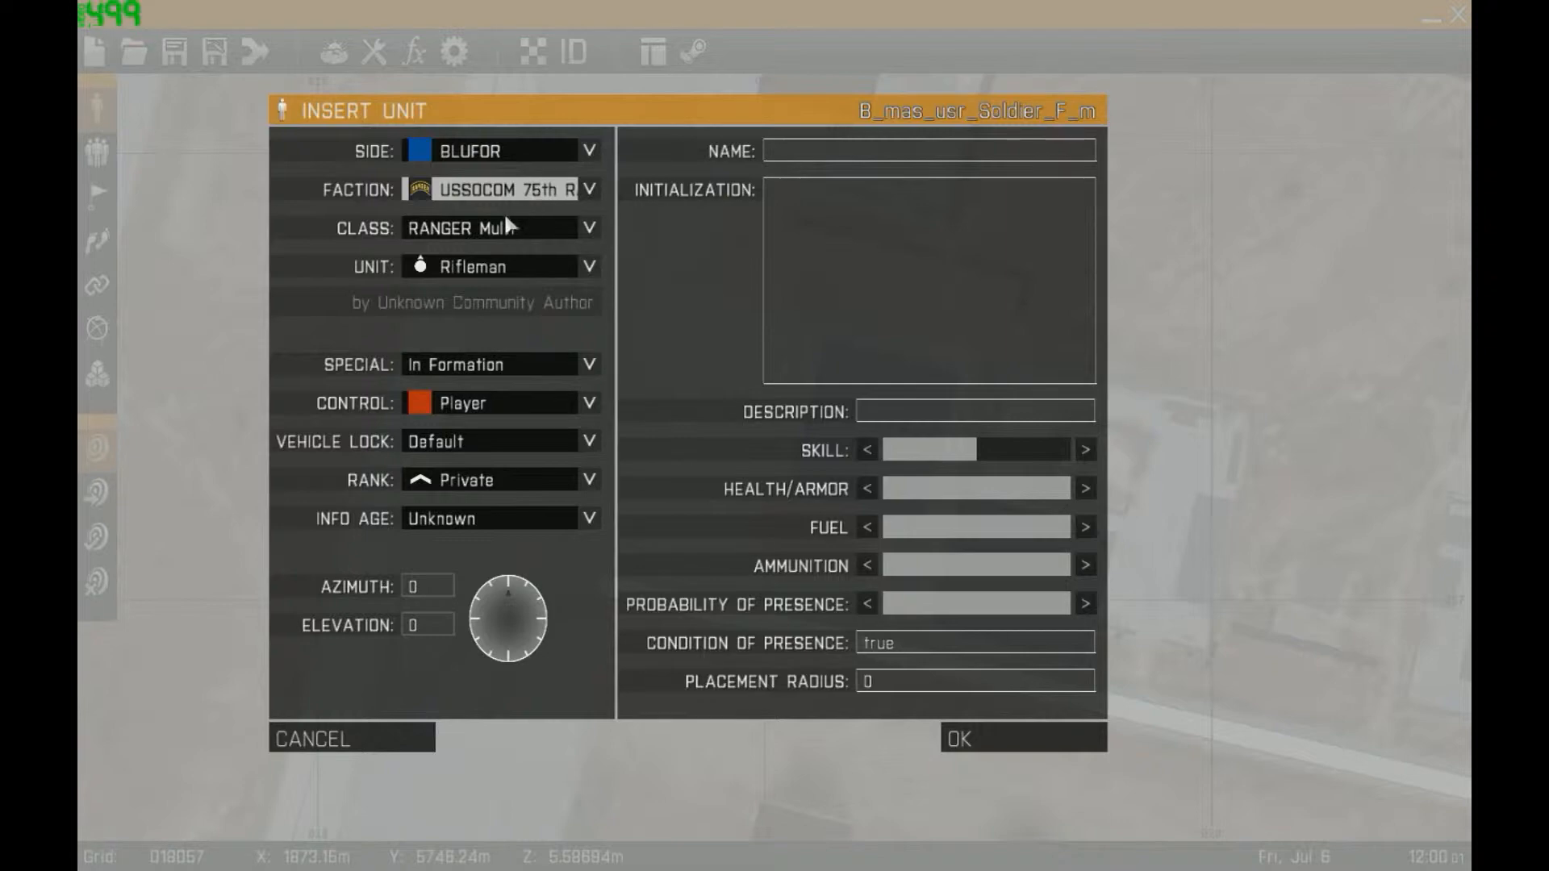
click(510, 258)
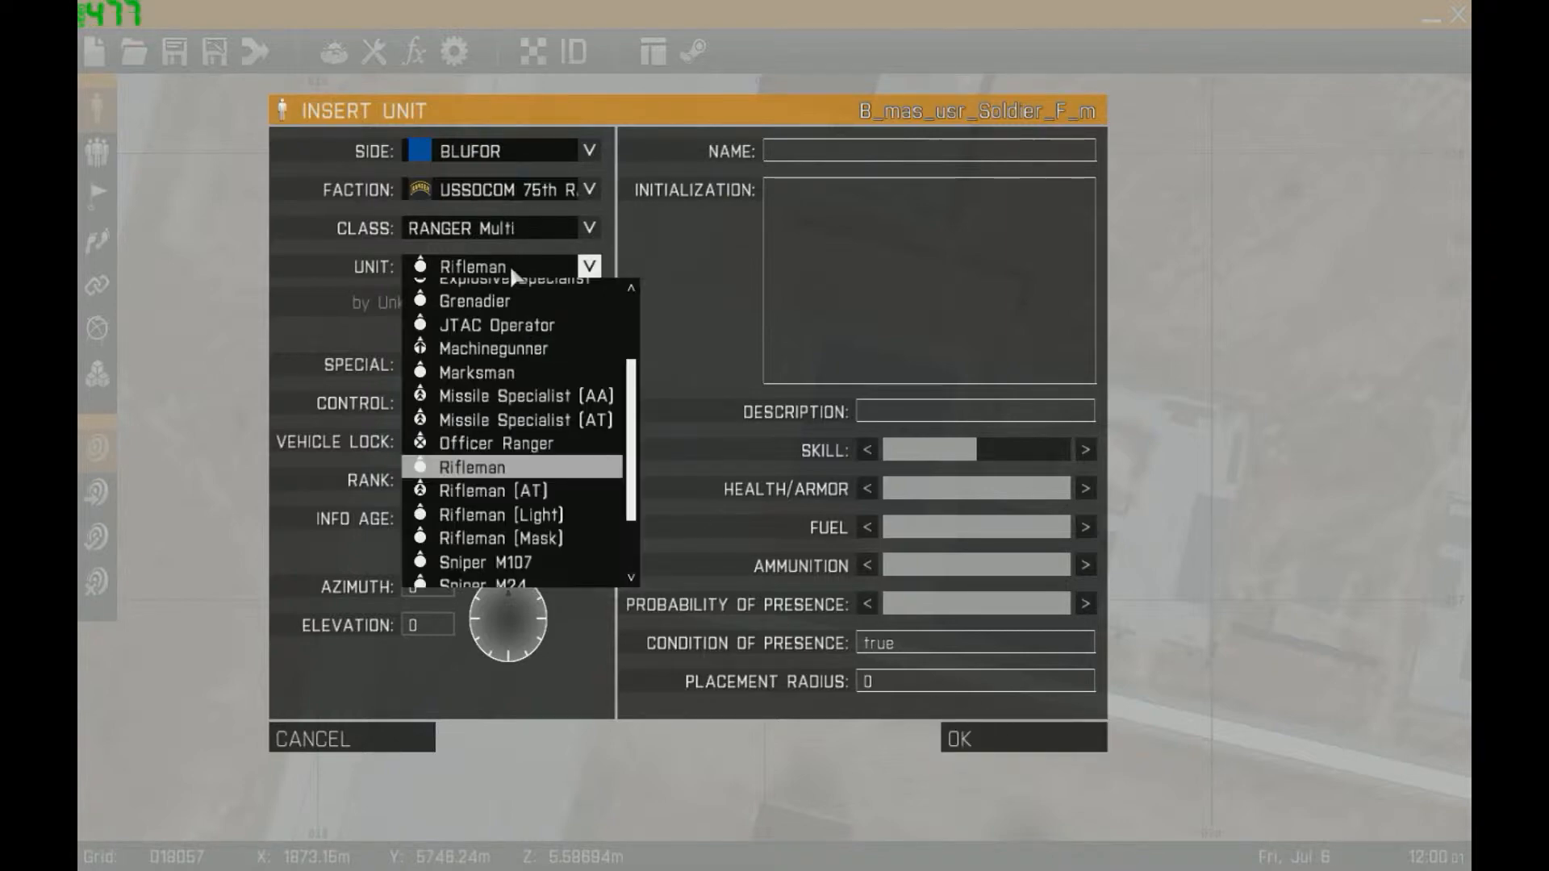
click(511, 263)
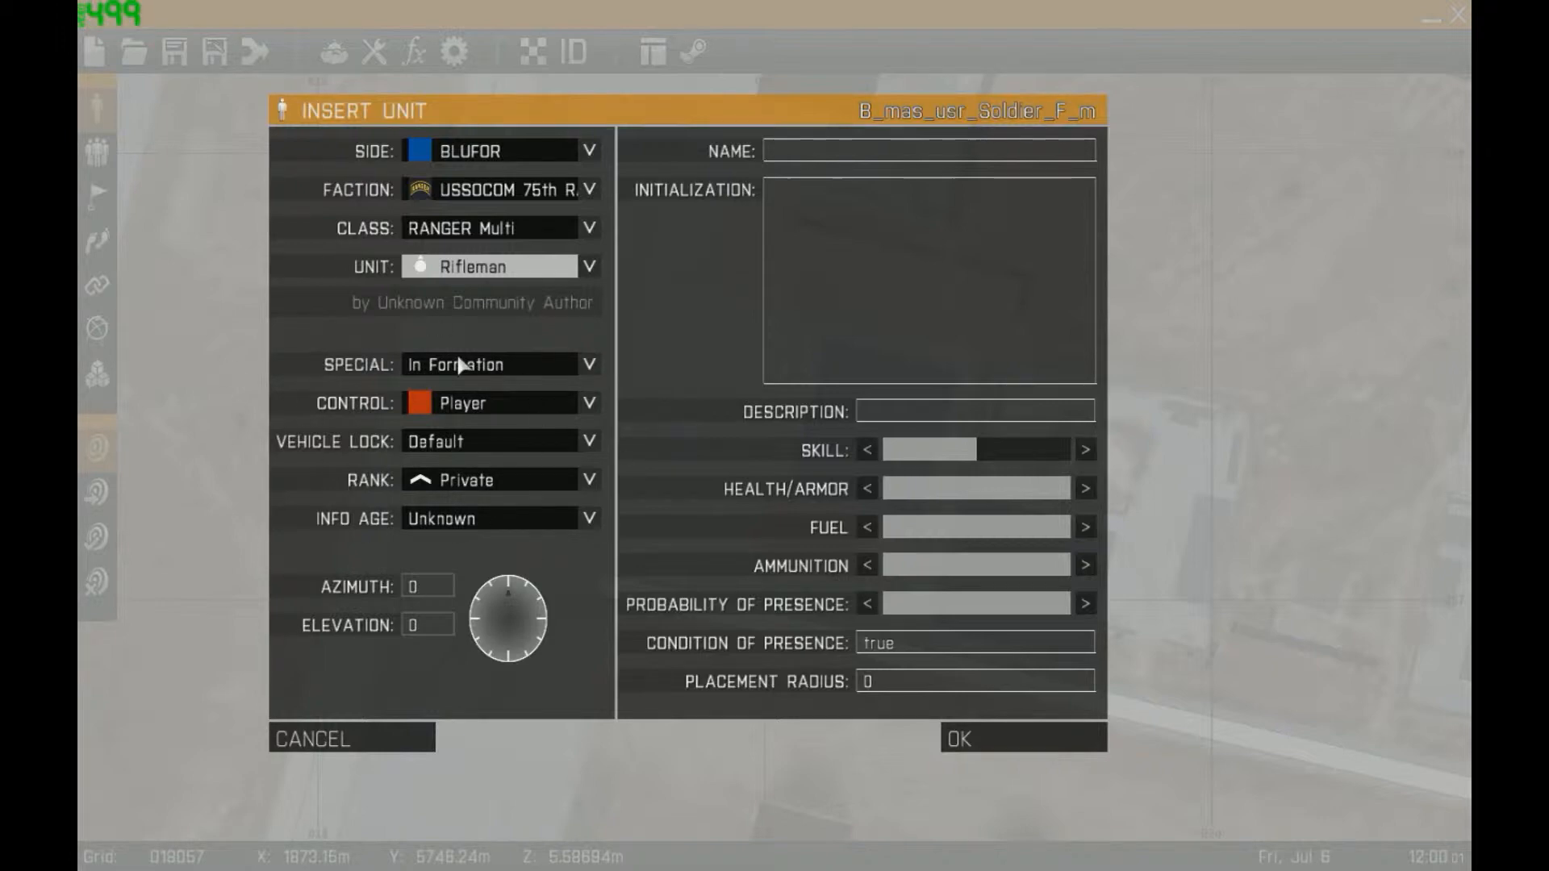
click(502, 365)
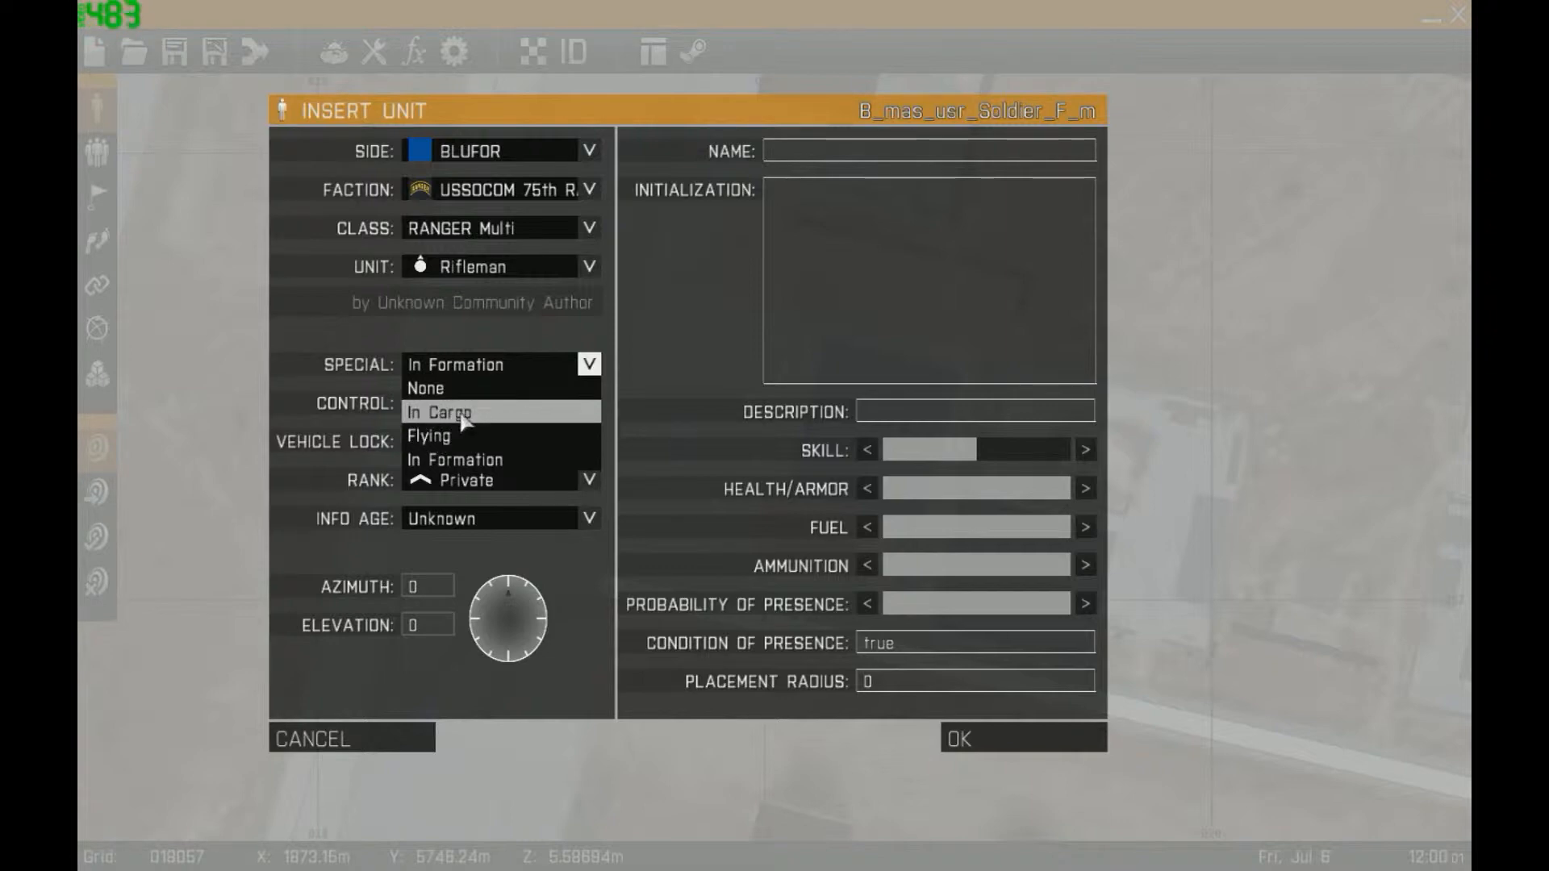
click(588, 368)
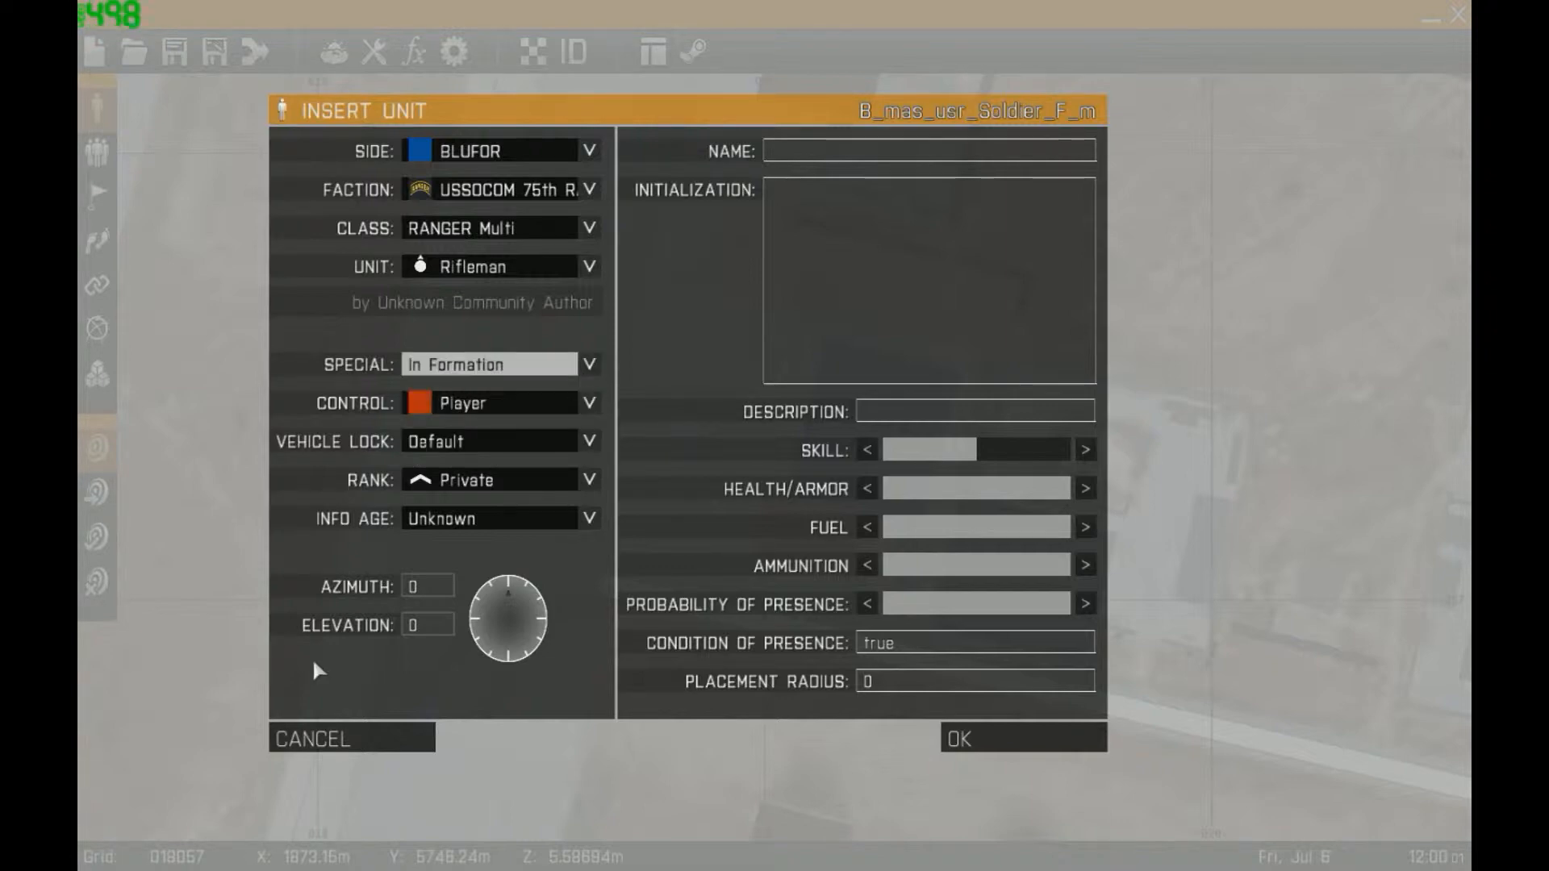
click(347, 738)
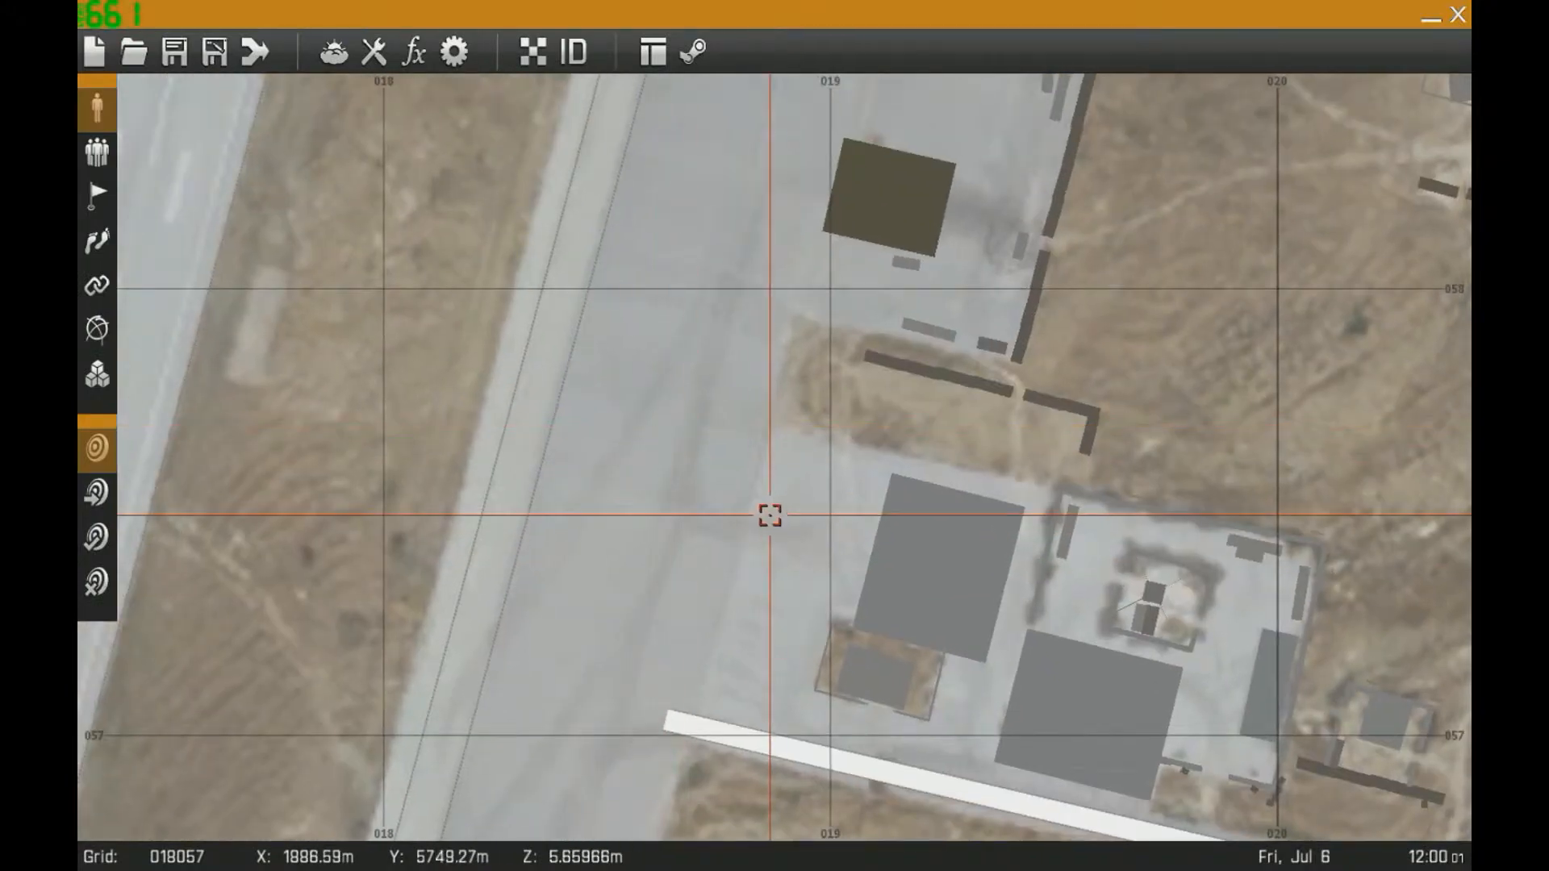
Start inserting a NATO Pilot on the apron and review its special placement and control options, keeping In Formation and Player
double_click(758, 509)
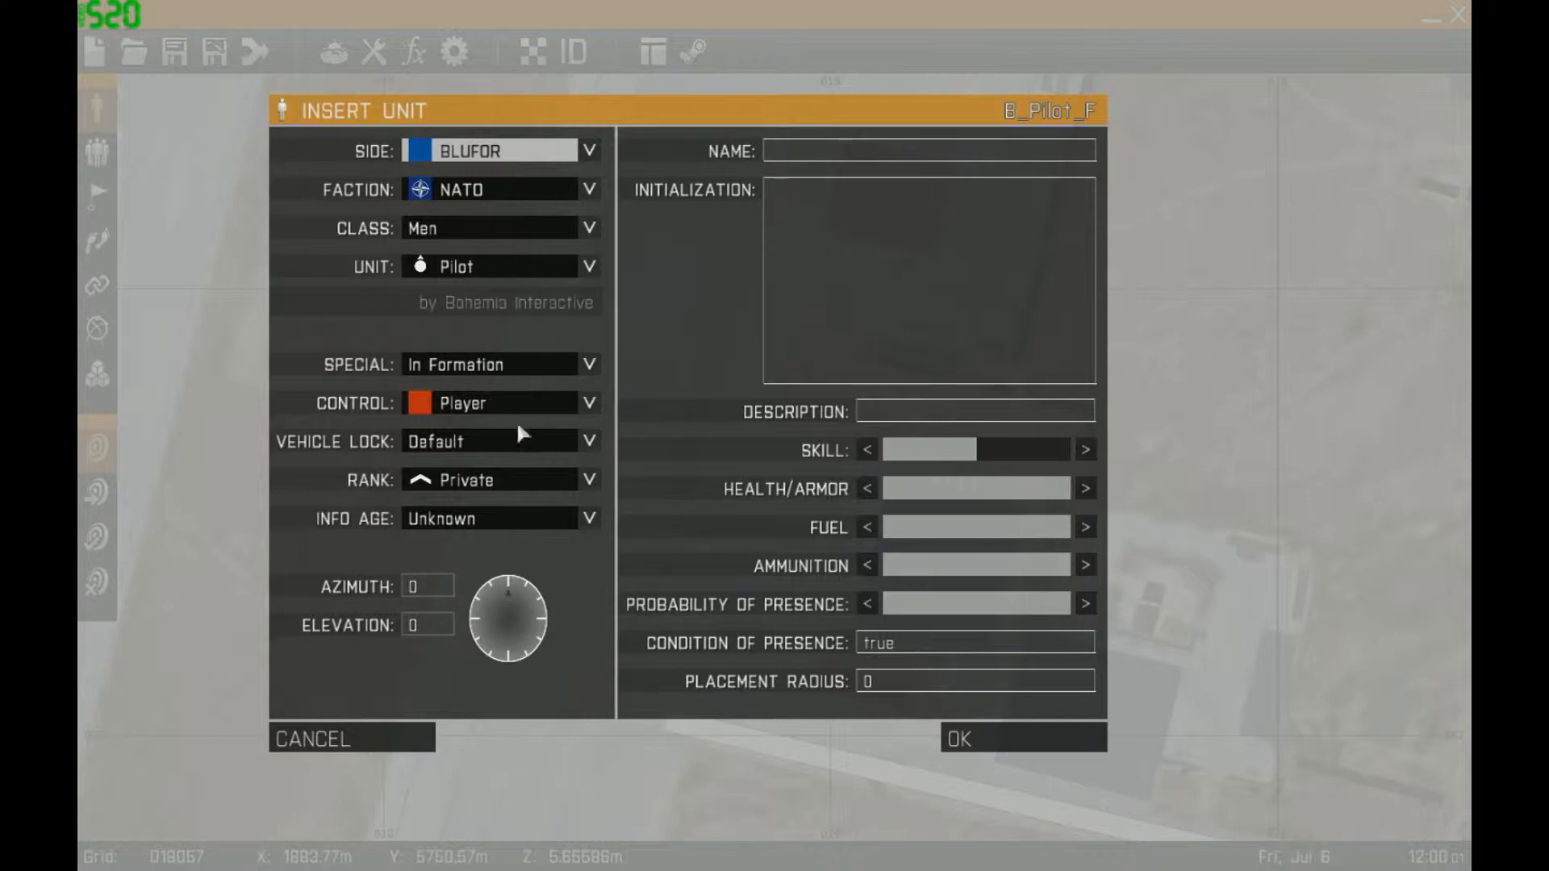
click(474, 370)
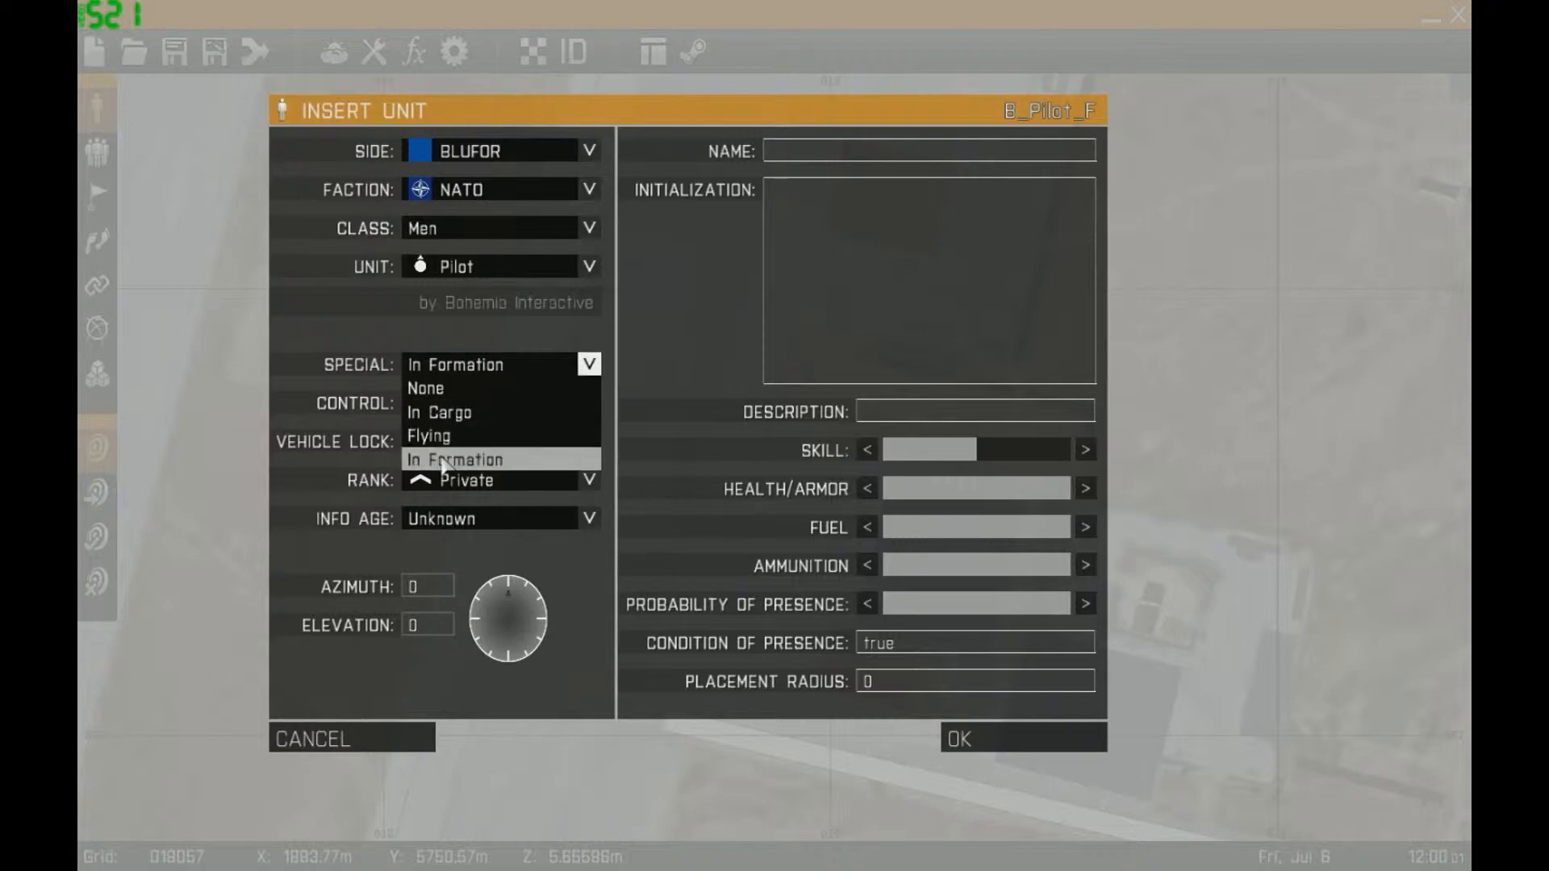
click(525, 371)
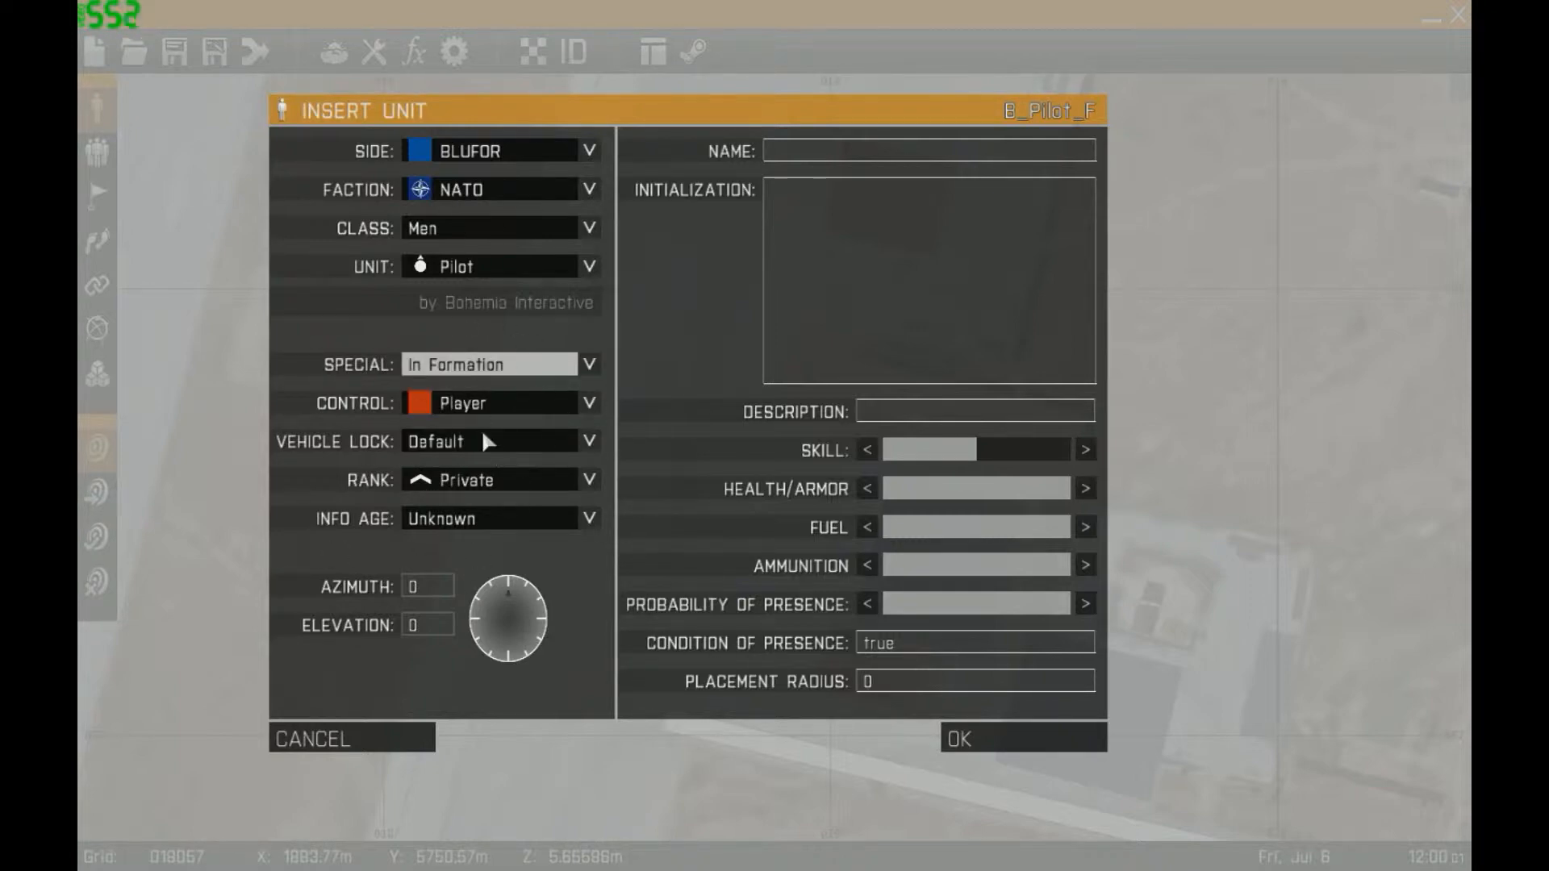
click(500, 409)
click(497, 413)
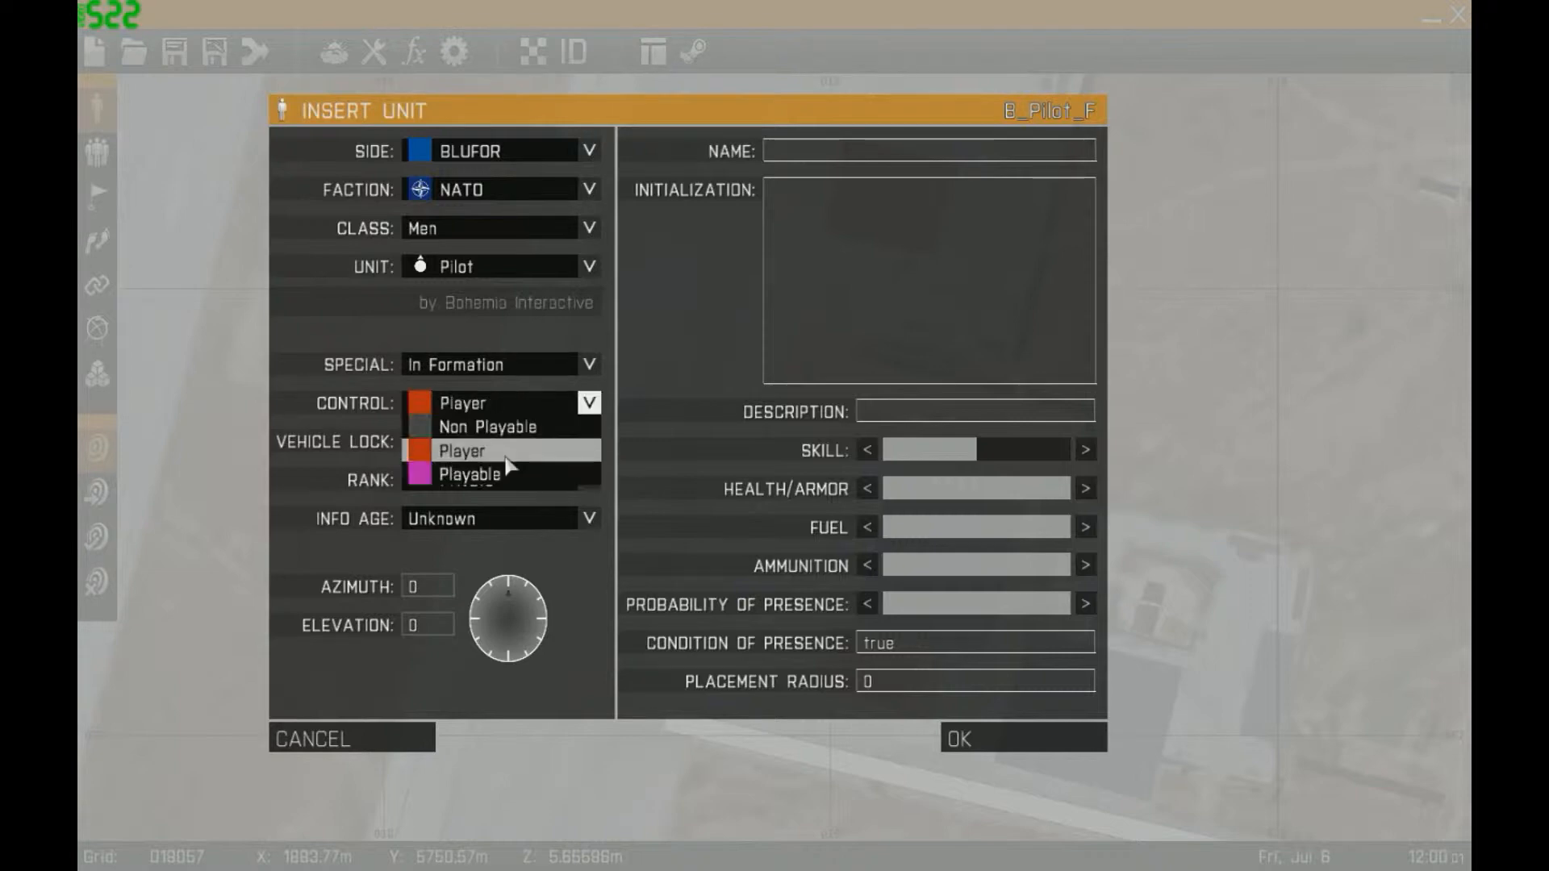
click(503, 408)
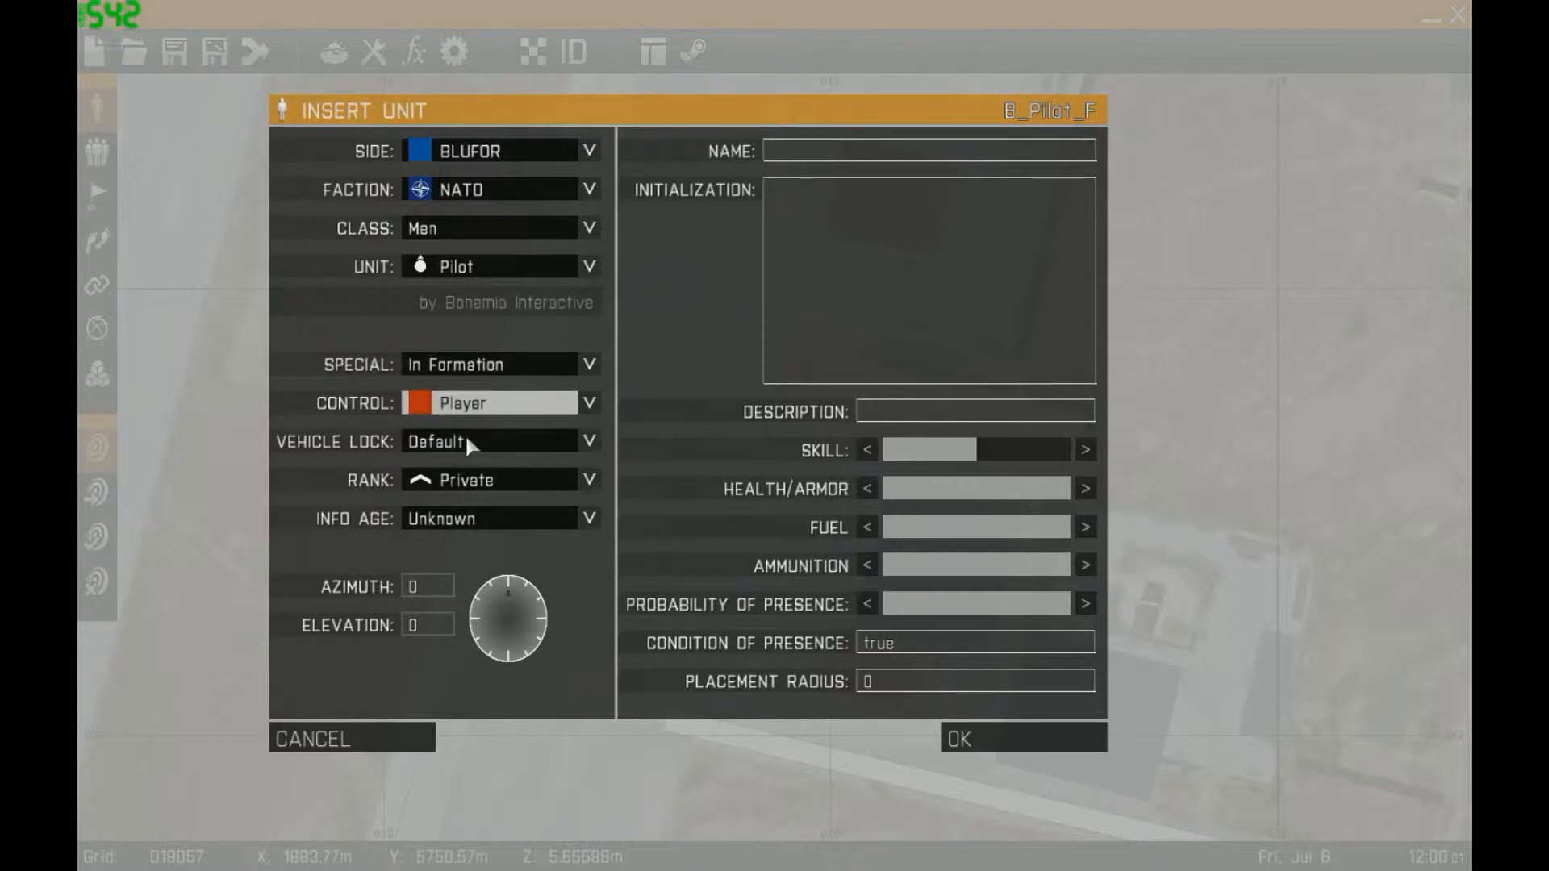
Examine the vehicle lock, rank and info age options, keeping Default, Private and Unknown
click(497, 439)
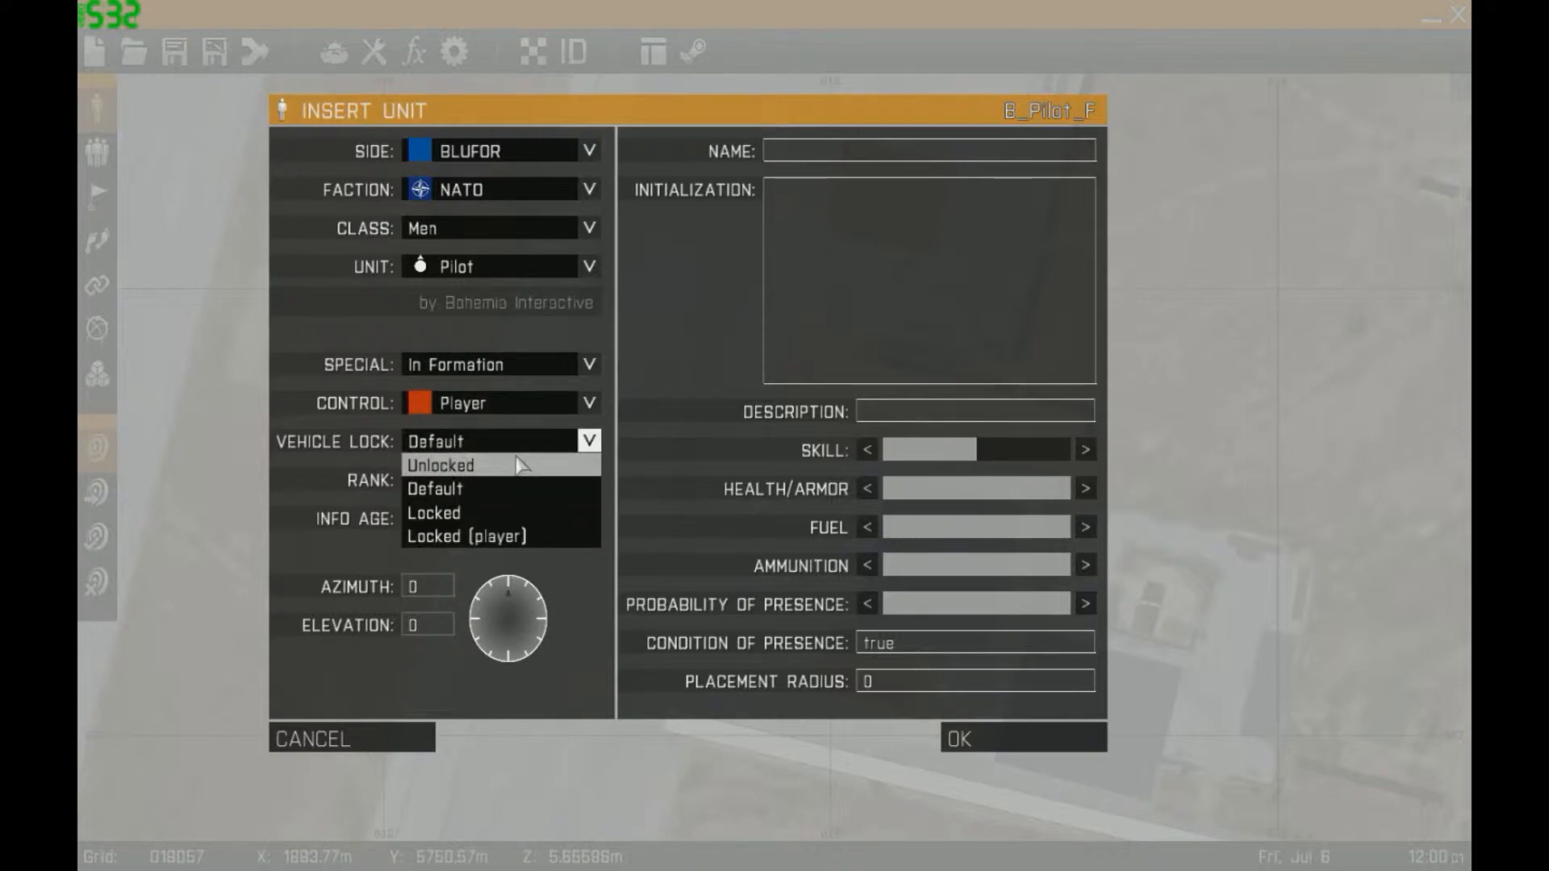
click(505, 489)
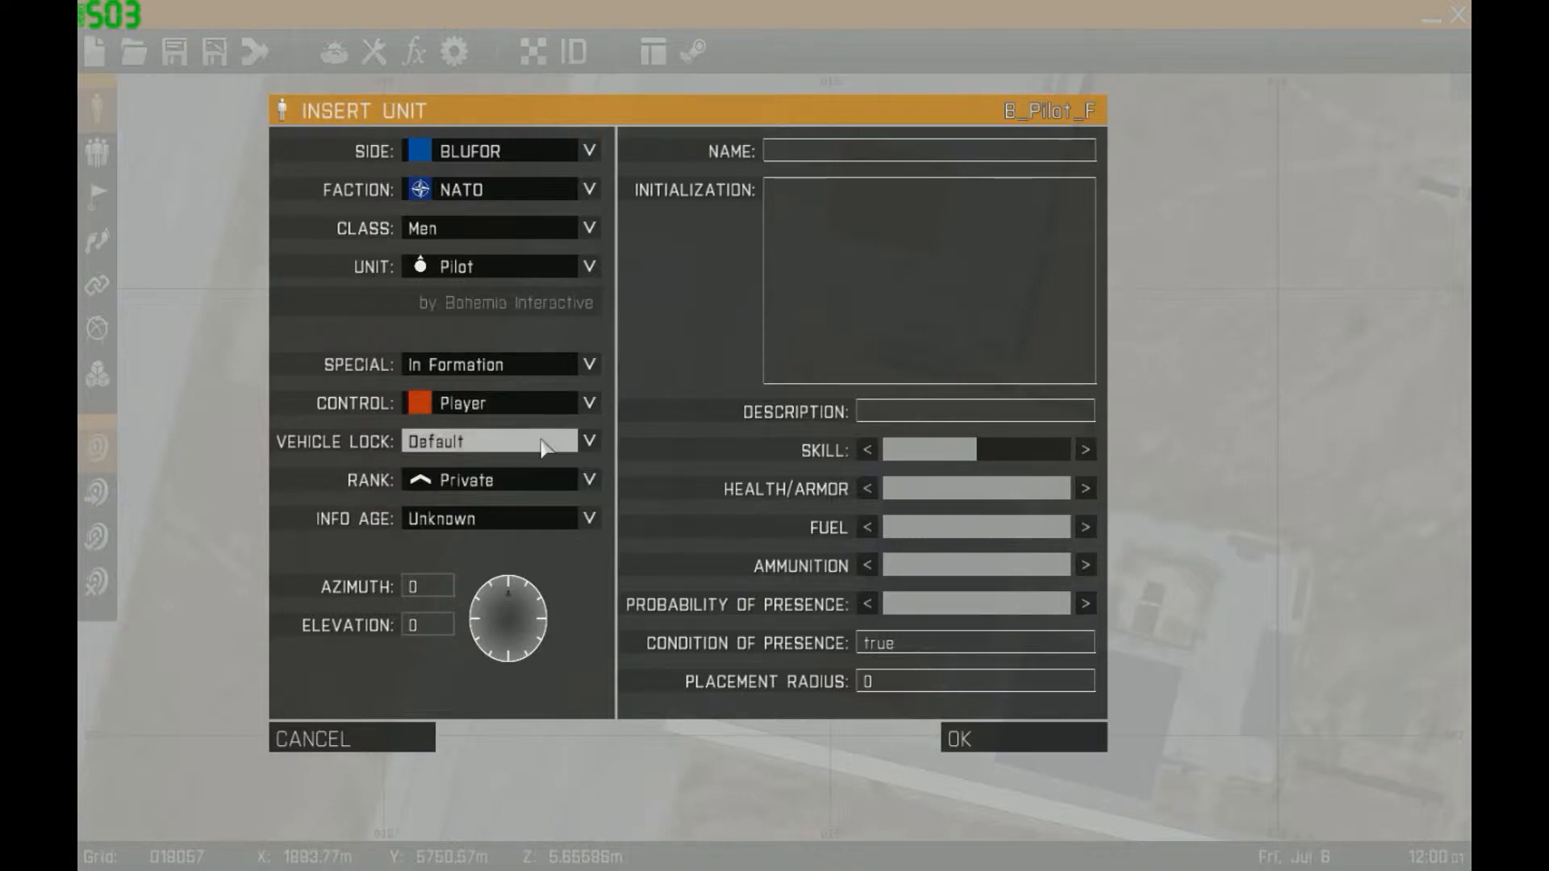
click(449, 450)
click(448, 450)
click(447, 450)
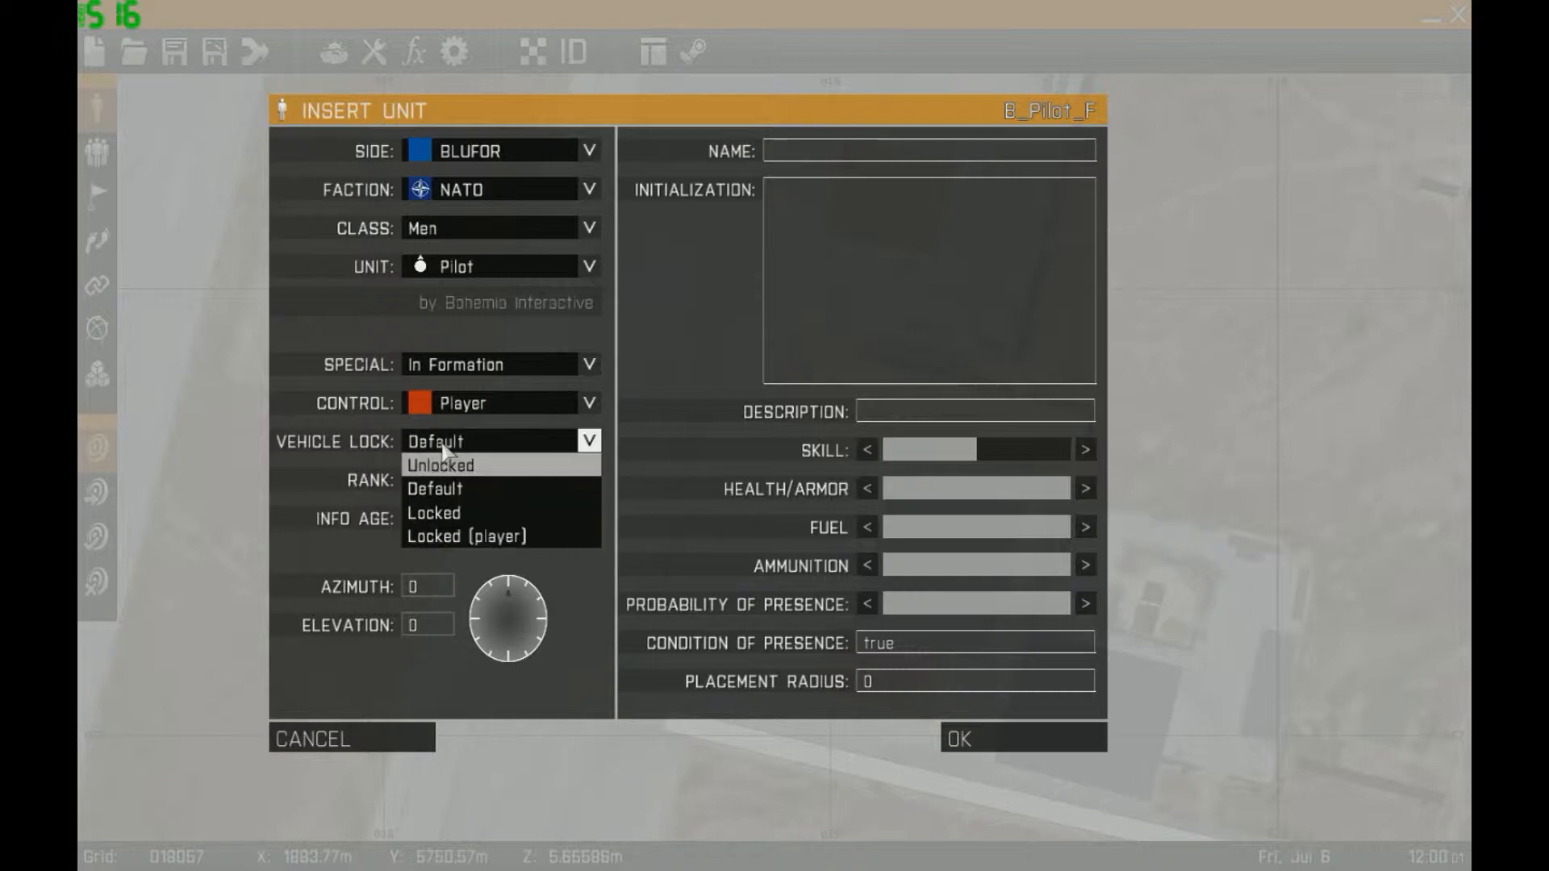
click(443, 450)
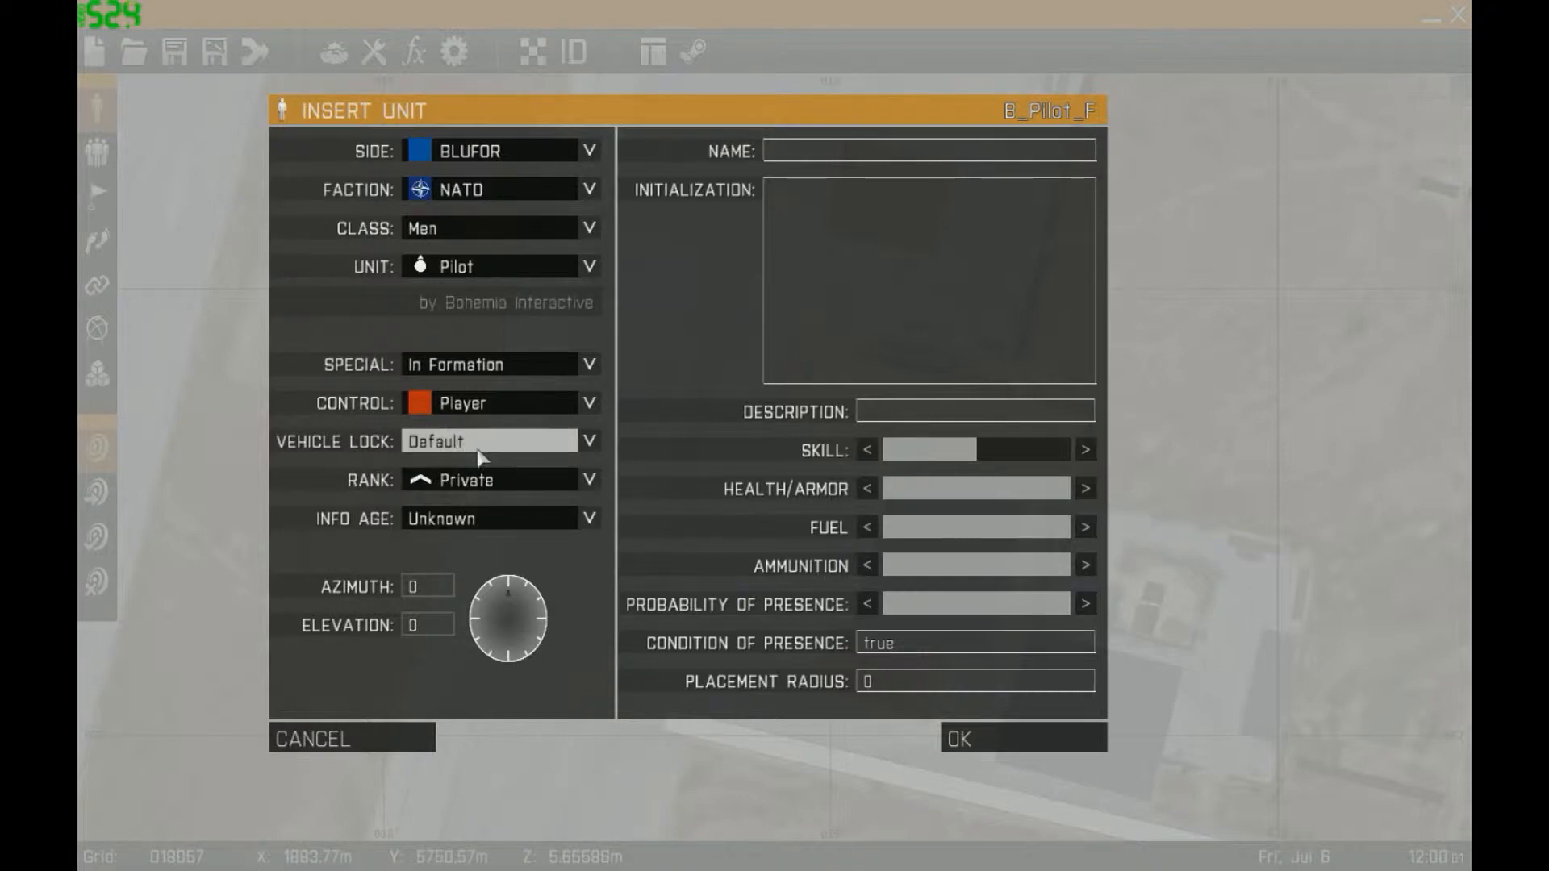
click(496, 482)
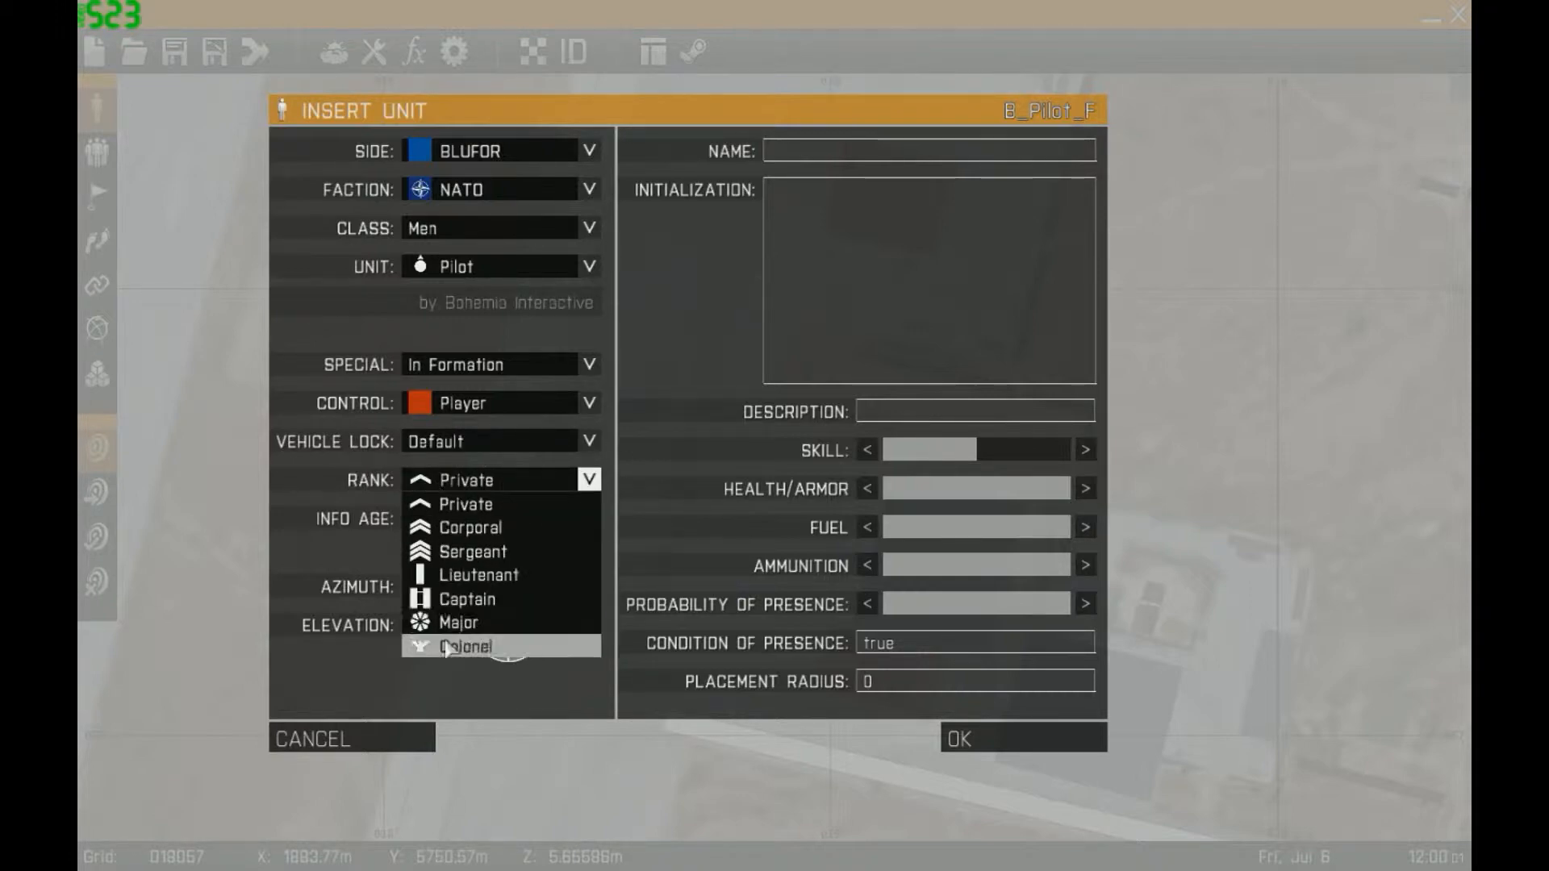
click(515, 502)
click(499, 525)
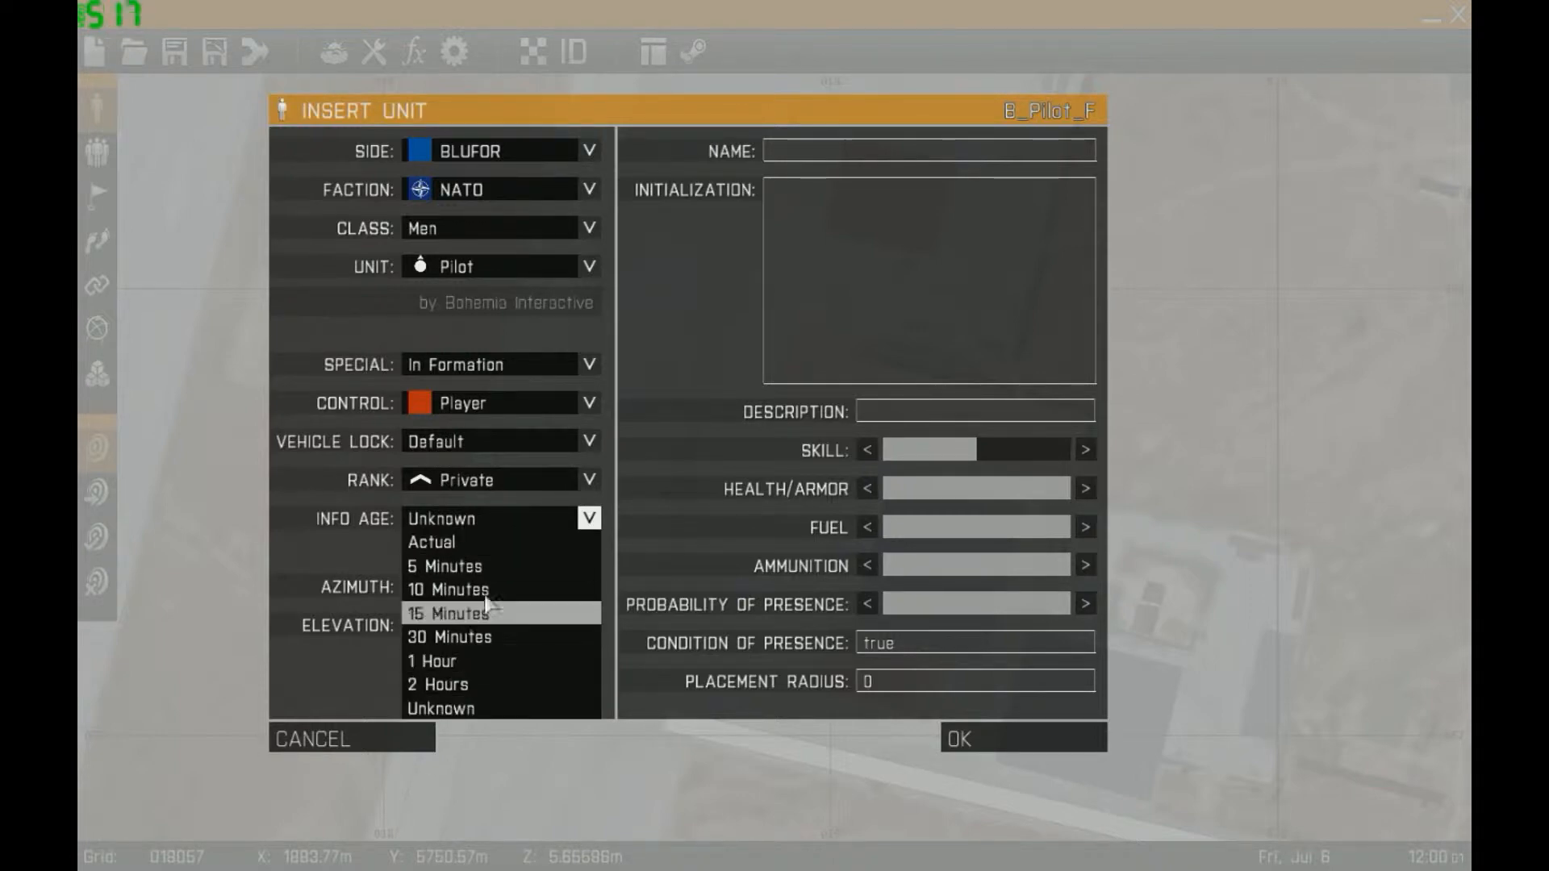
click(505, 517)
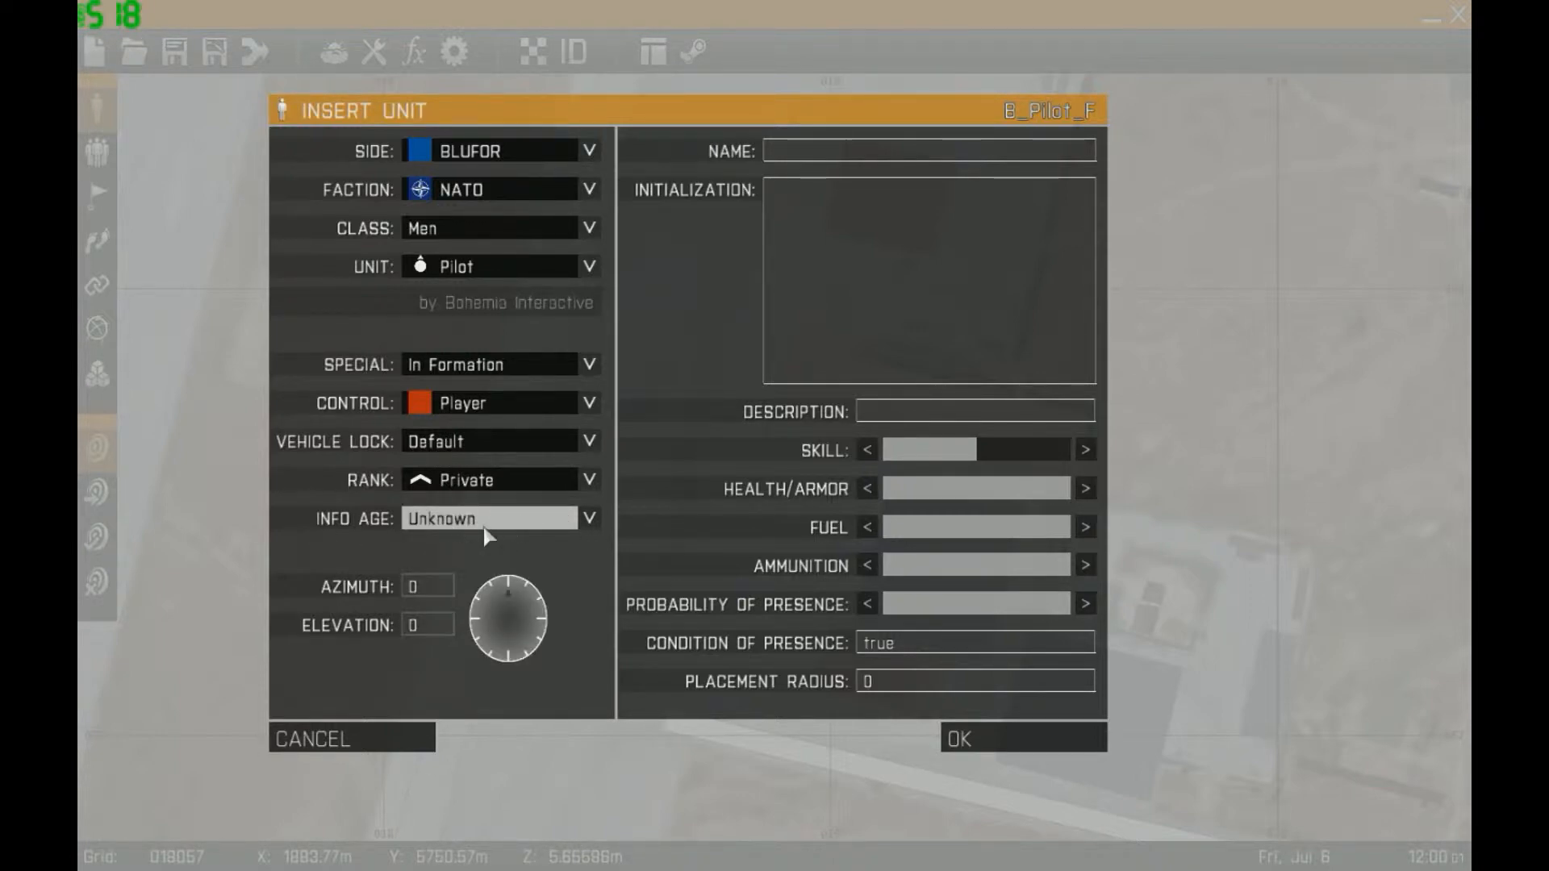
Set the pilot's azimuth to 90 and place the unit on the apron
drag(540, 581, 545, 650)
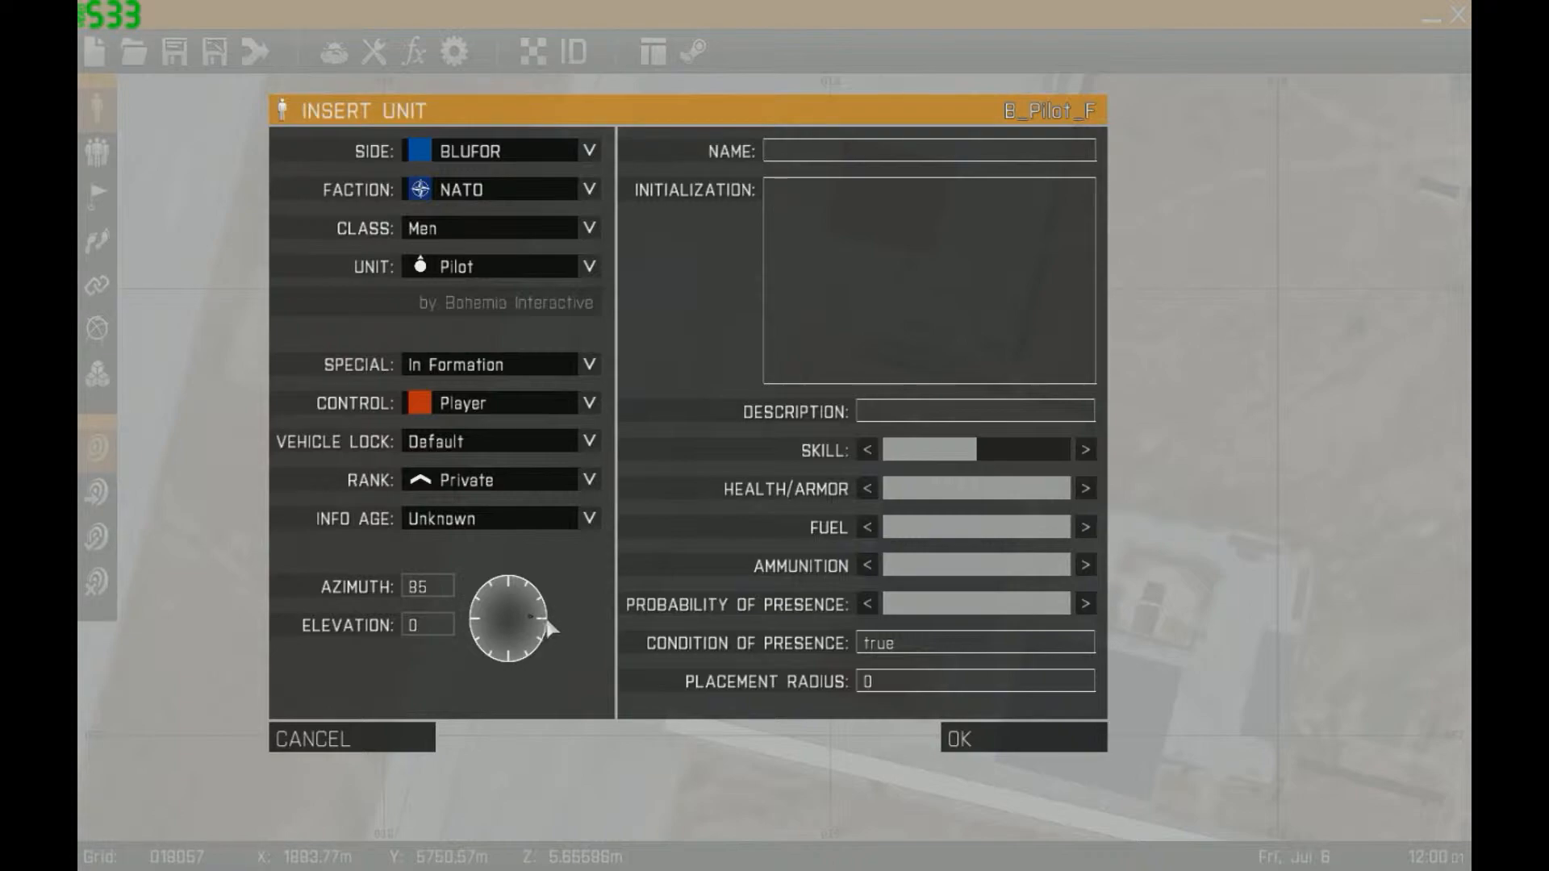
click(1023, 738)
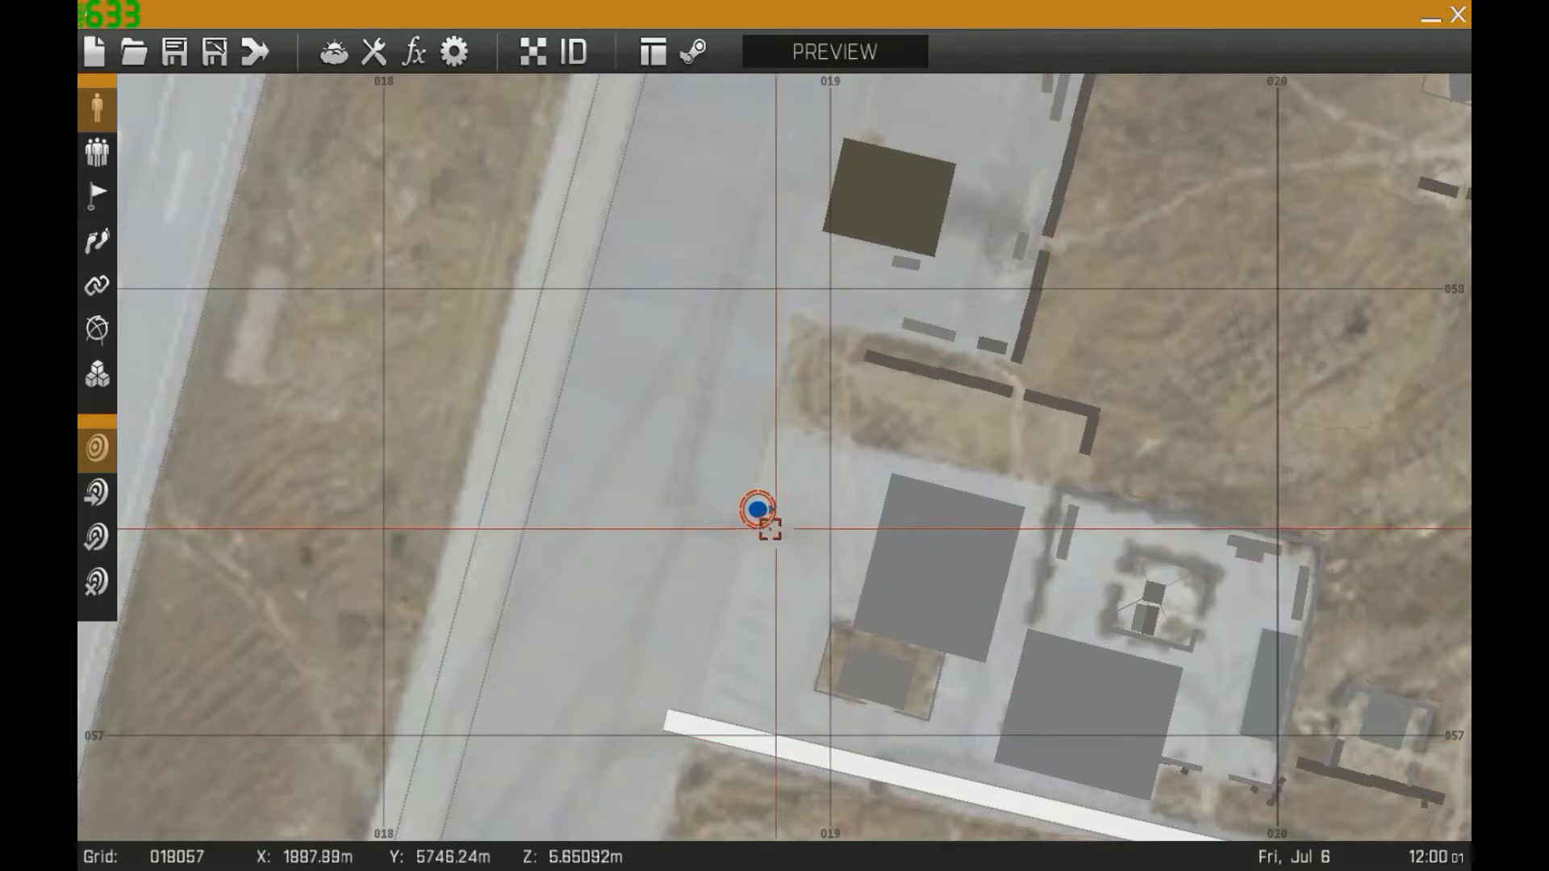
Reopen the placed pilot's settings and set the azimuth to 0
double_click(757, 510)
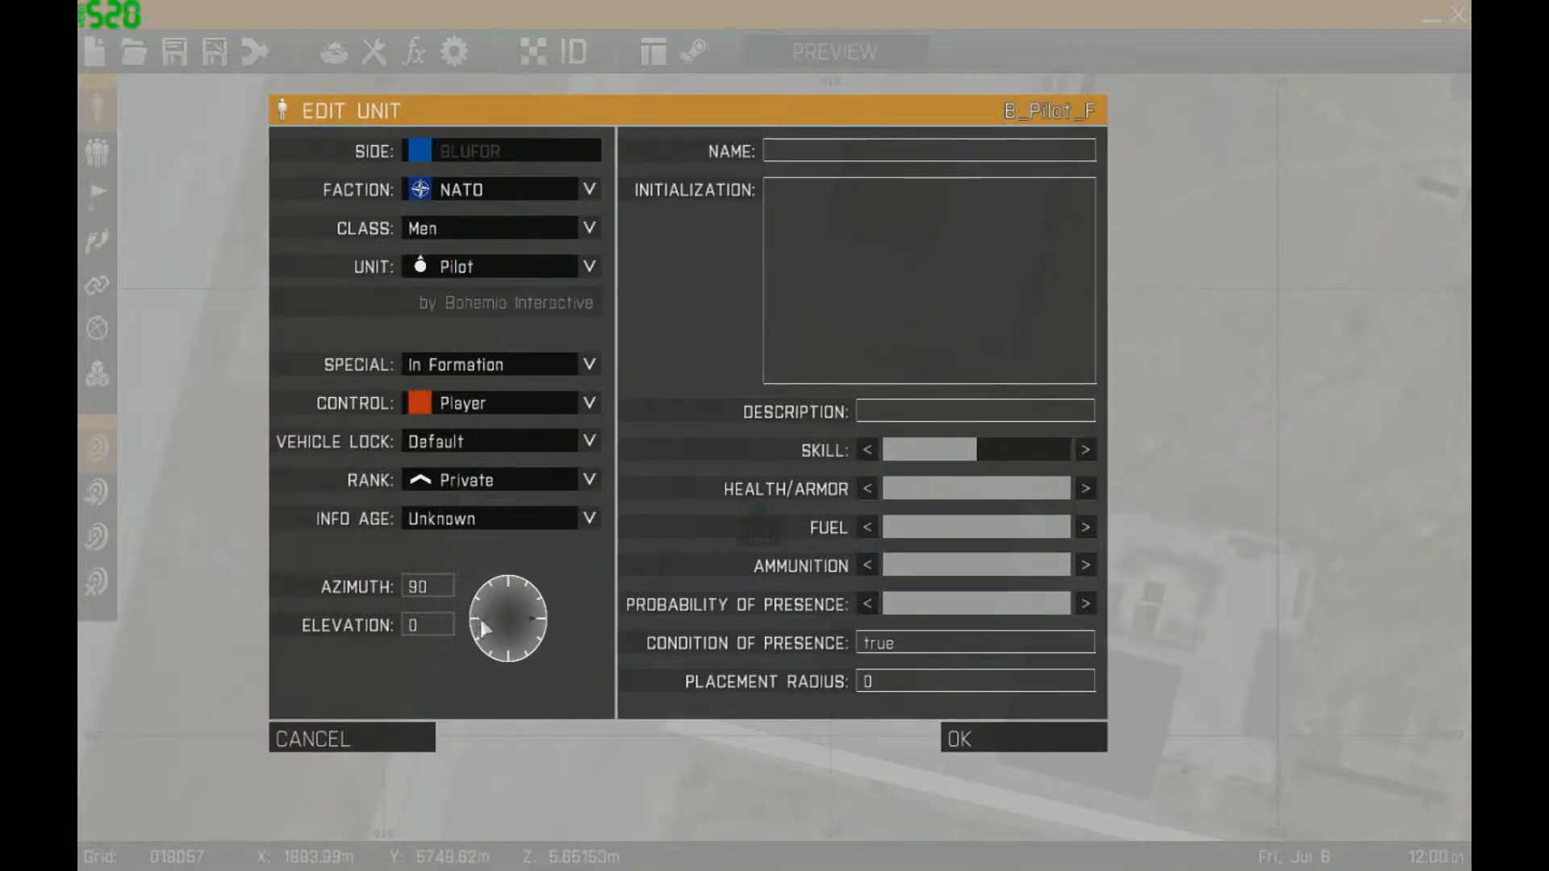
click(971, 738)
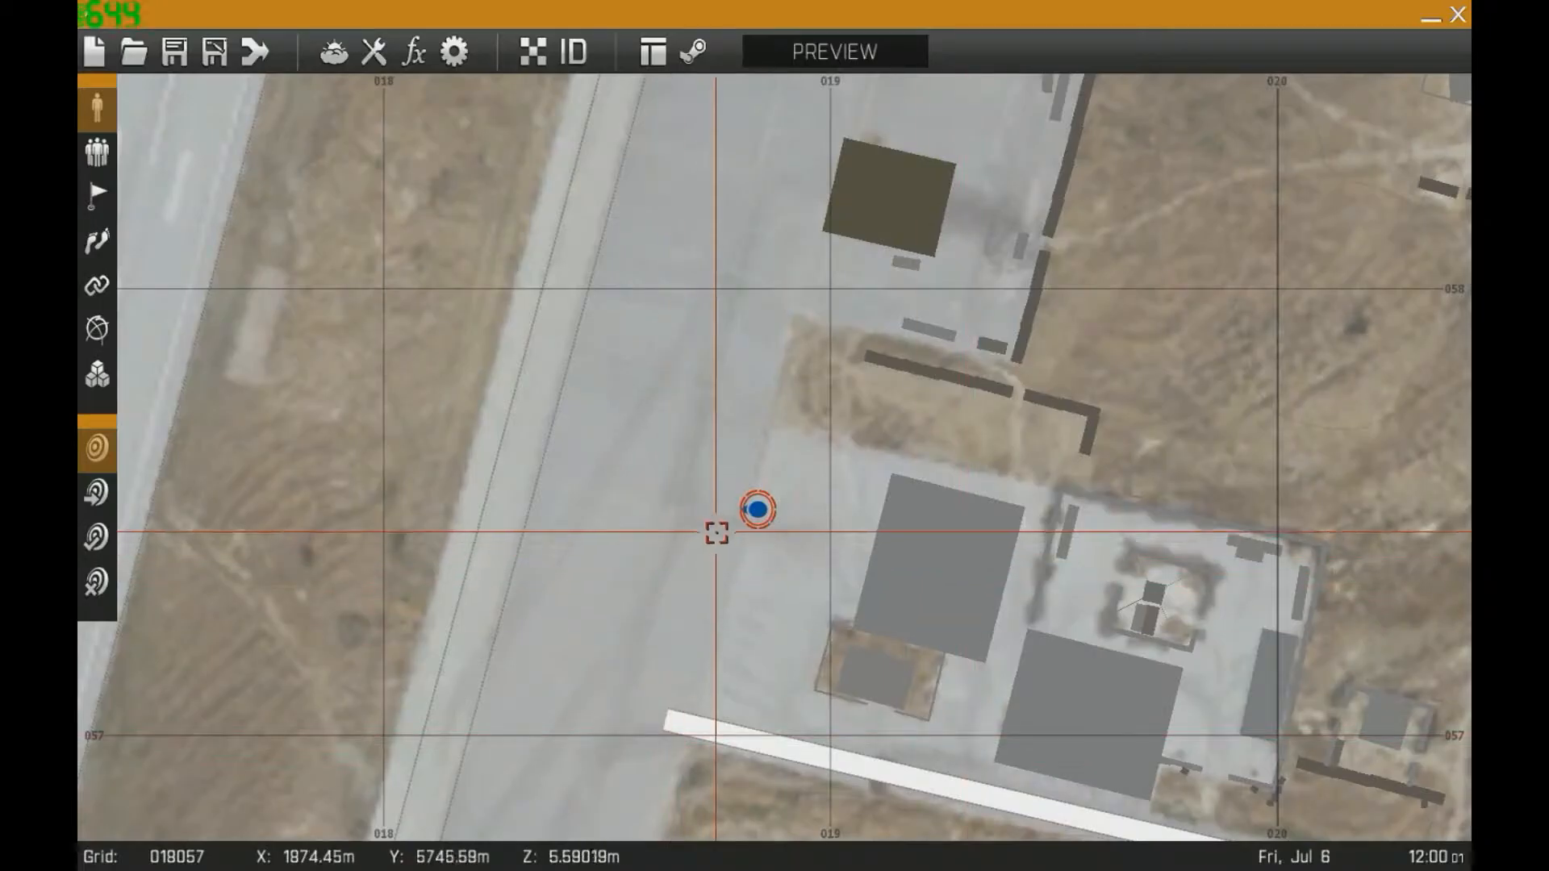
double_click(752, 510)
click(510, 595)
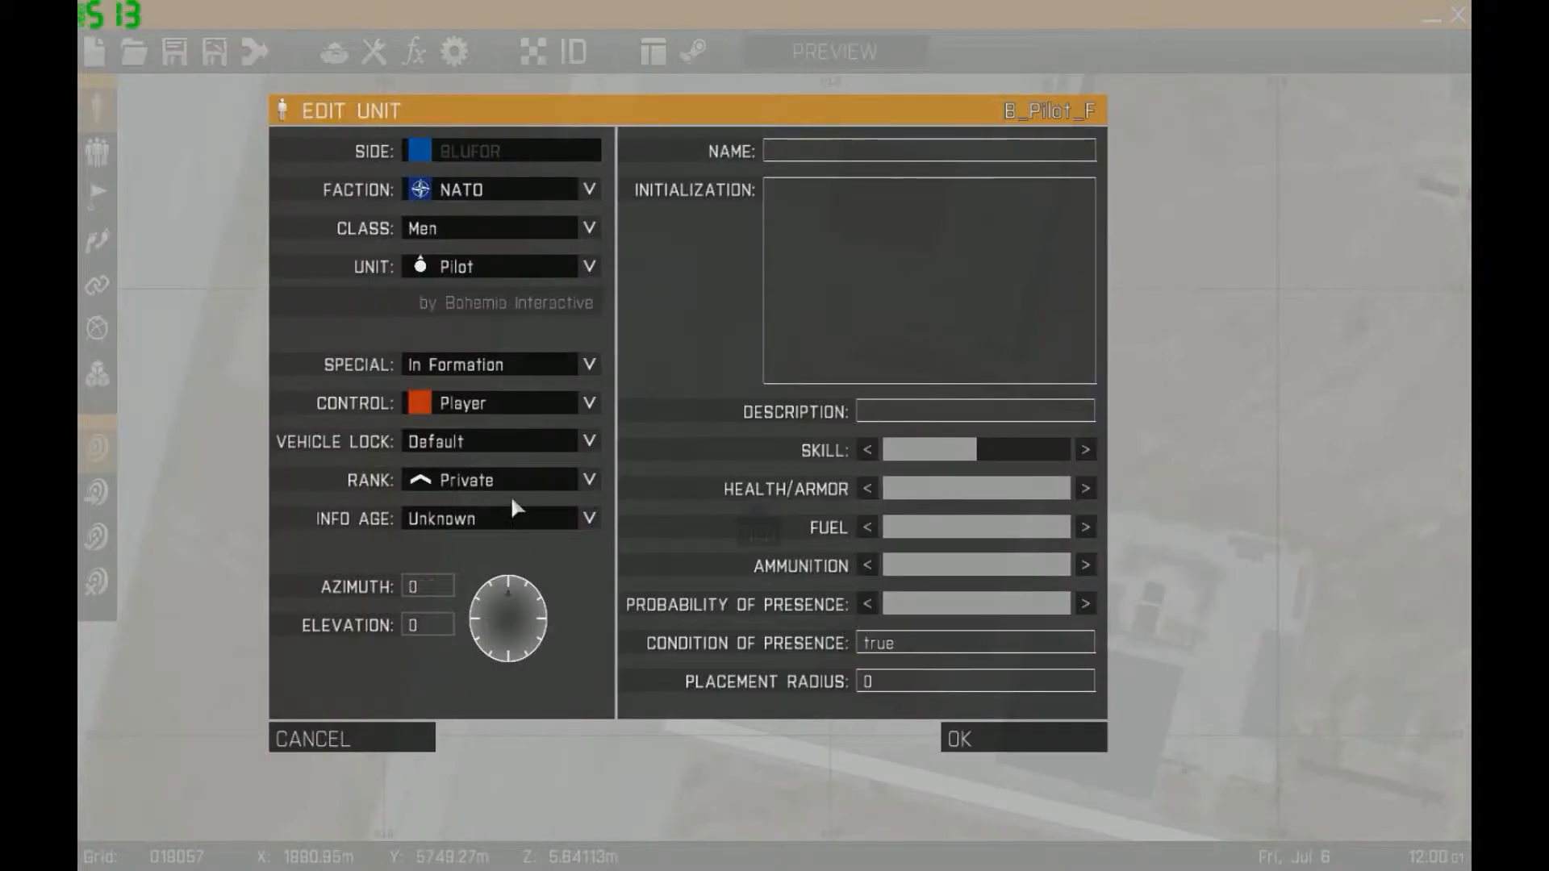
click(986, 739)
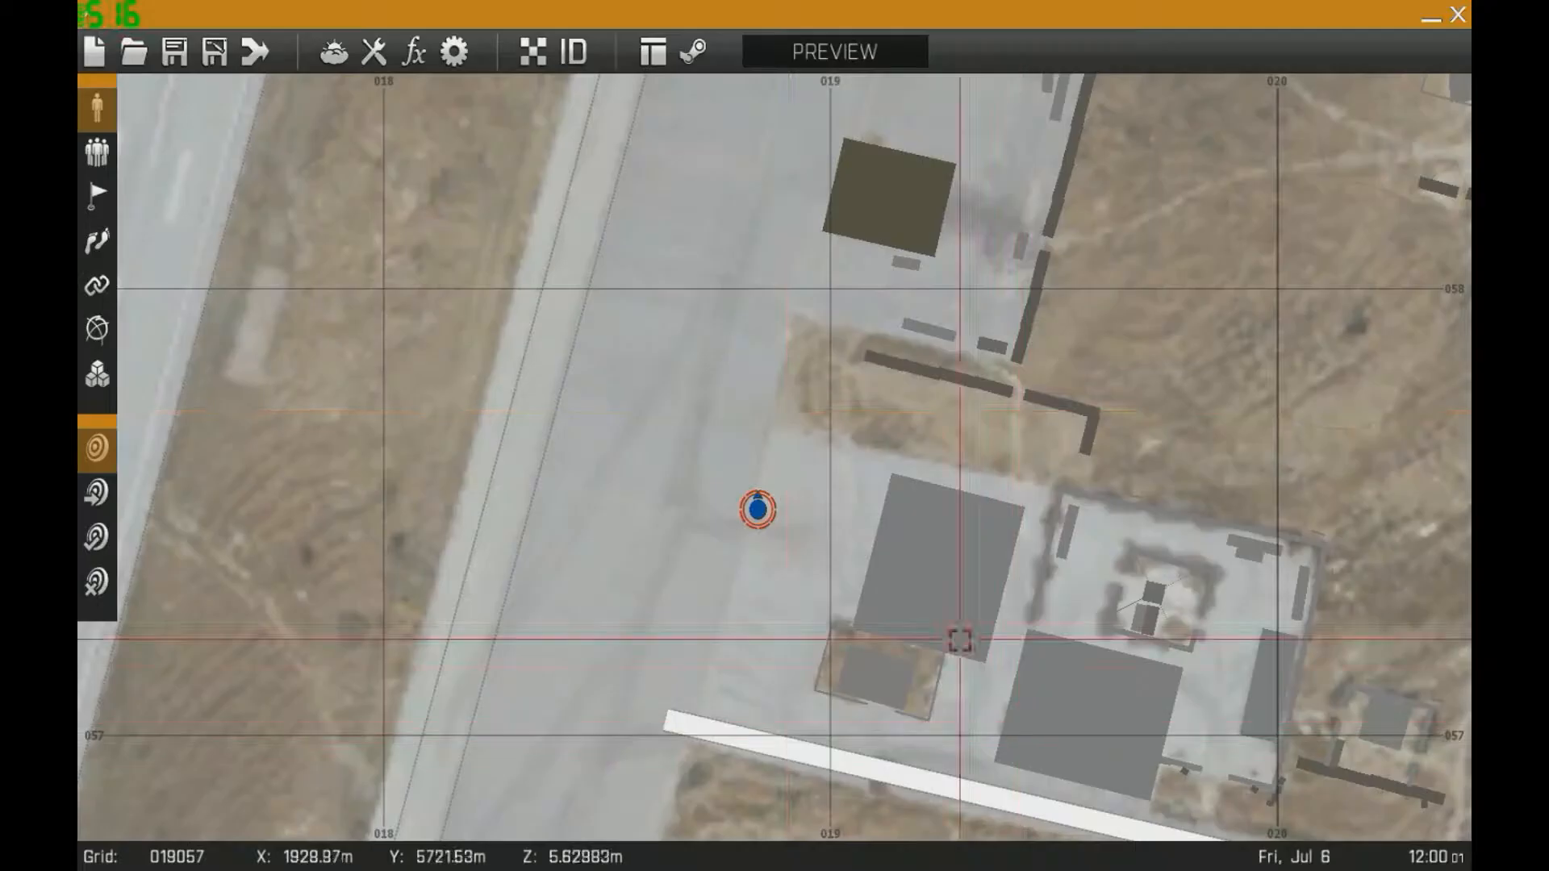
Set the pilot's skill slightly above half and try the health, fuel, ammunition and probability of presence levels, leaving those four full
double_click(752, 520)
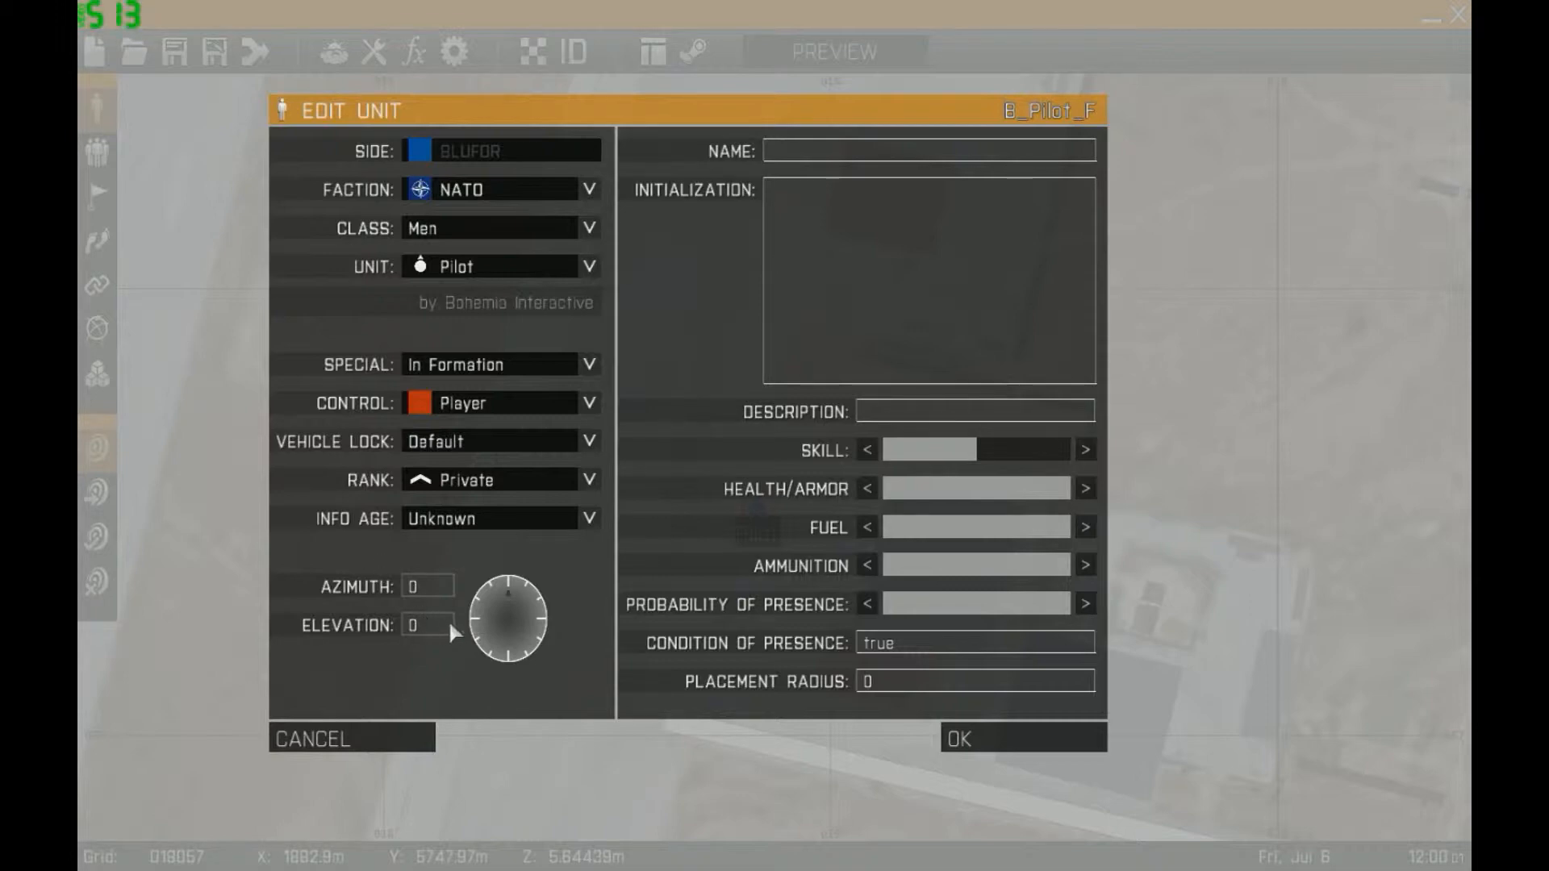
mouse_move(993, 456)
mouse_down()
mouse_move(1038, 458)
mouse_move(982, 468)
mouse_move(1030, 462)
mouse_move(983, 450)
mouse_move(941, 486)
mouse_move(965, 509)
mouse_move(1077, 510)
mouse_move(839, 499)
mouse_move(1154, 513)
mouse_up()
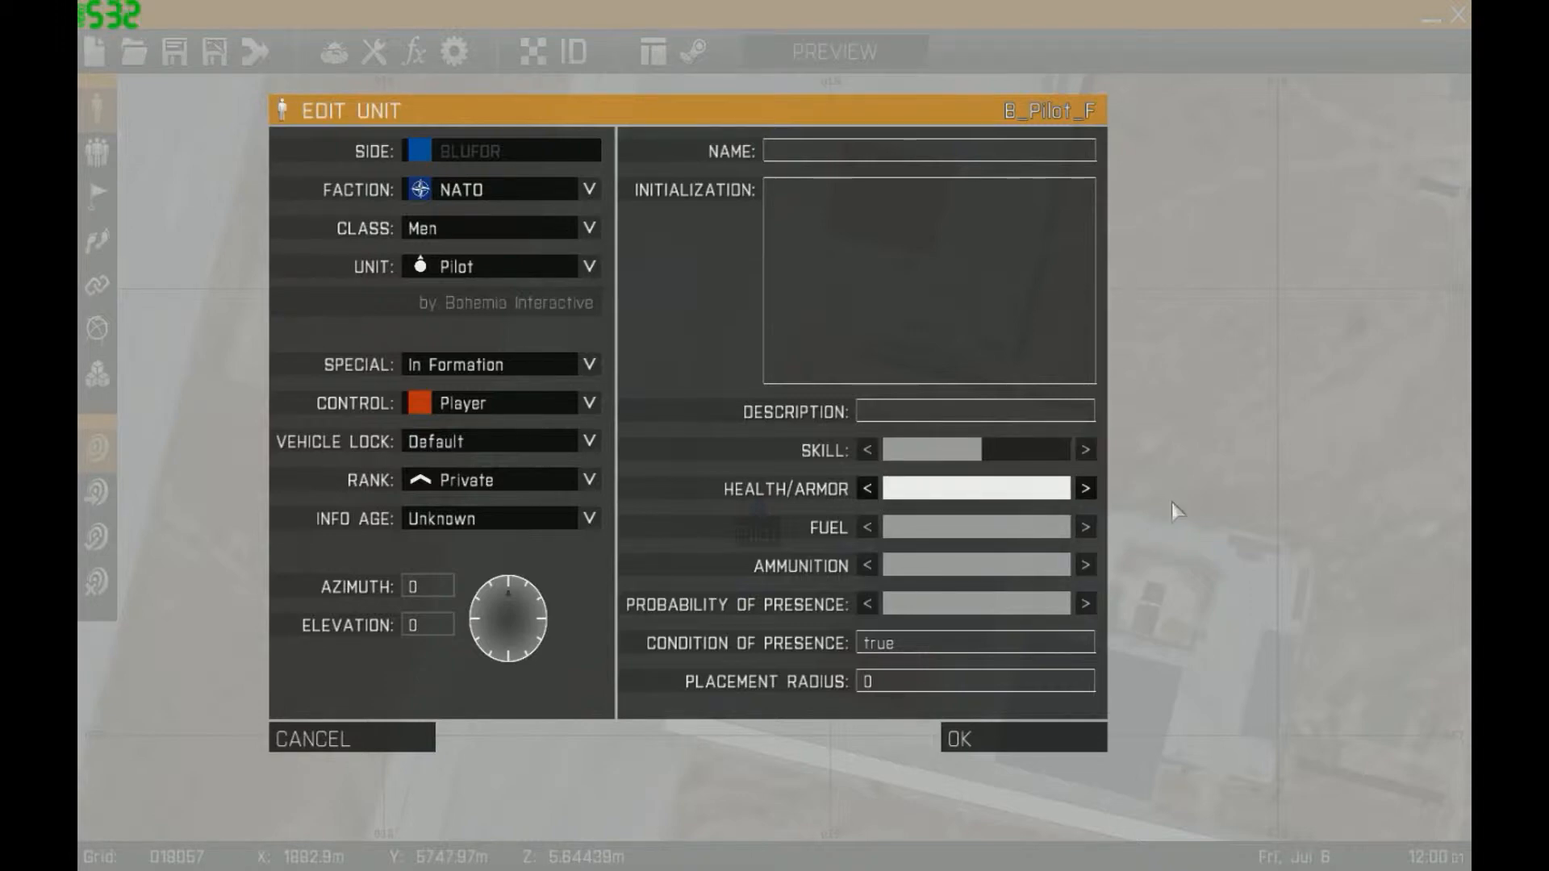
mouse_move(972, 534)
mouse_down()
mouse_move(904, 532)
mouse_move(1089, 533)
mouse_up()
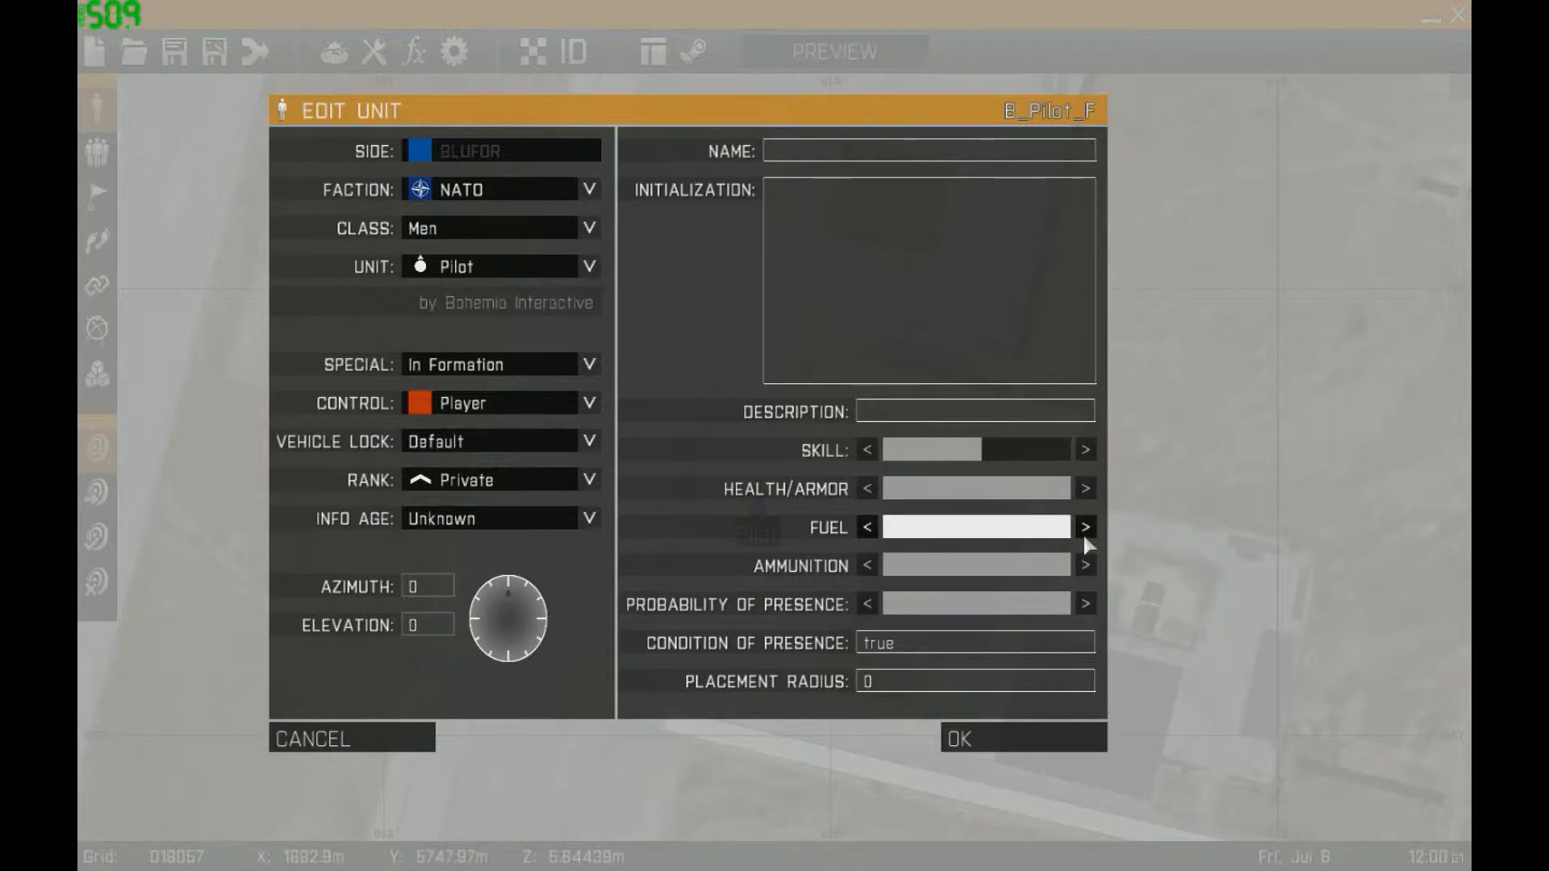
drag(928, 567, 1155, 565)
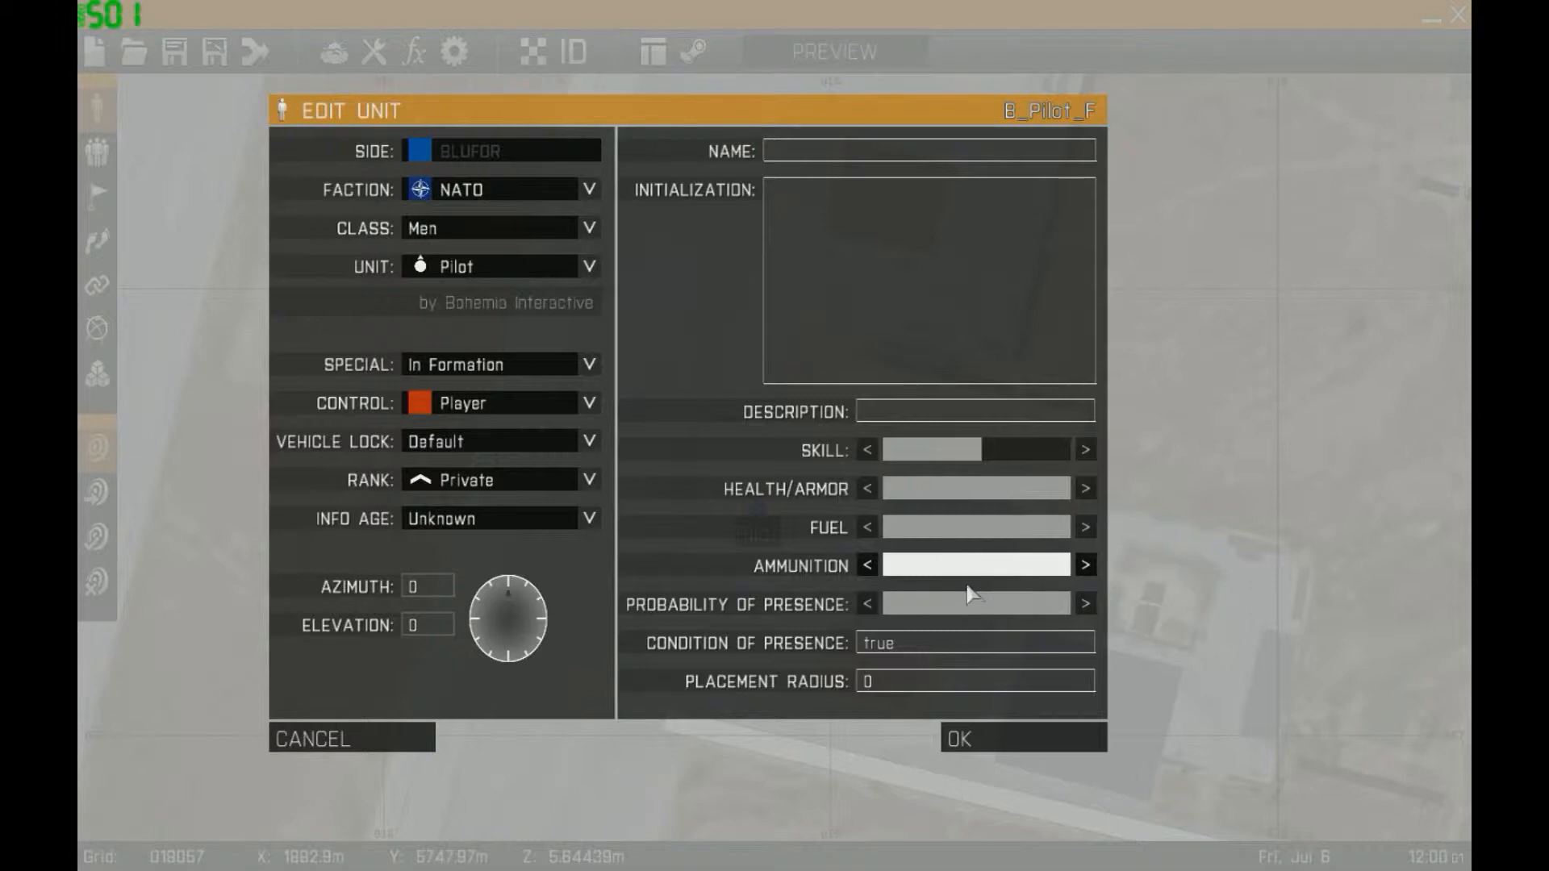
drag(953, 611, 1070, 604)
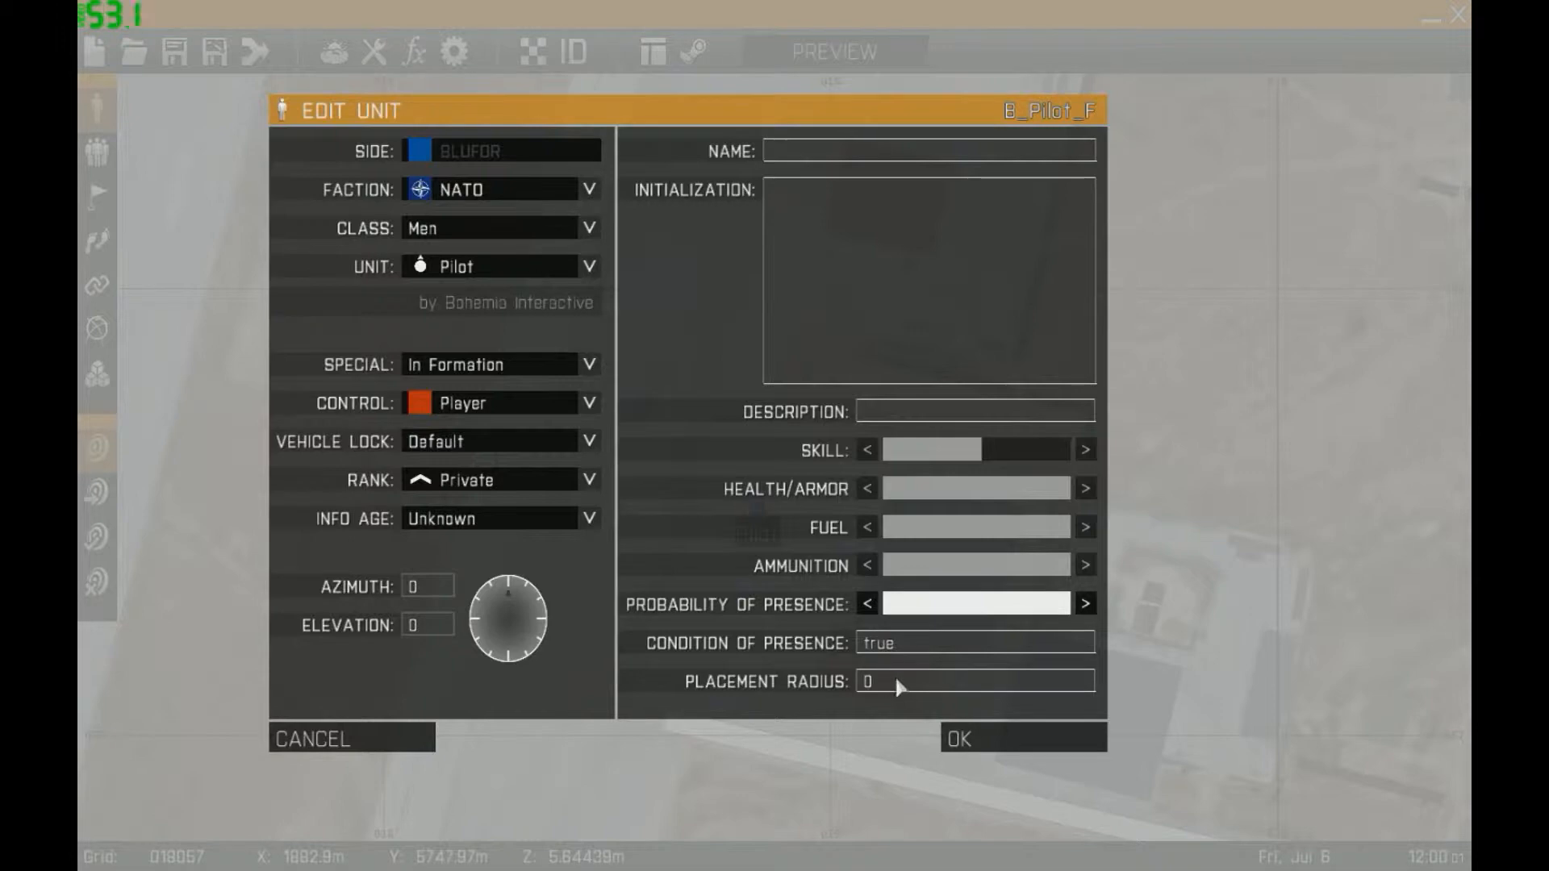
Enter Alpha Rifleman as the pilot's description and apply the unit settings
click(787, 208)
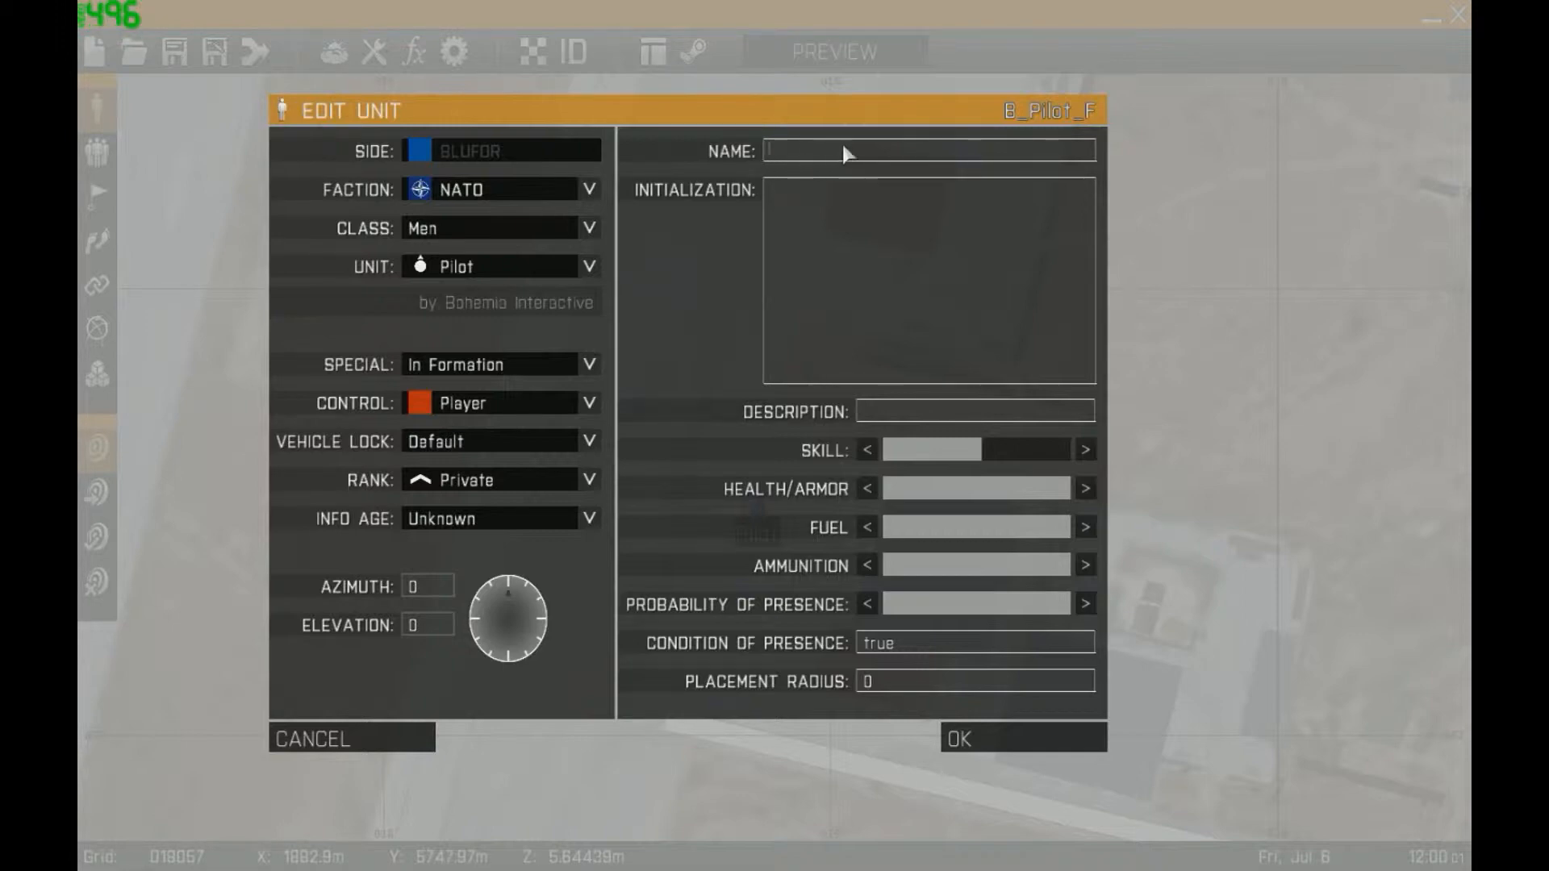
click(864, 410)
text(Alpha Rifleman)
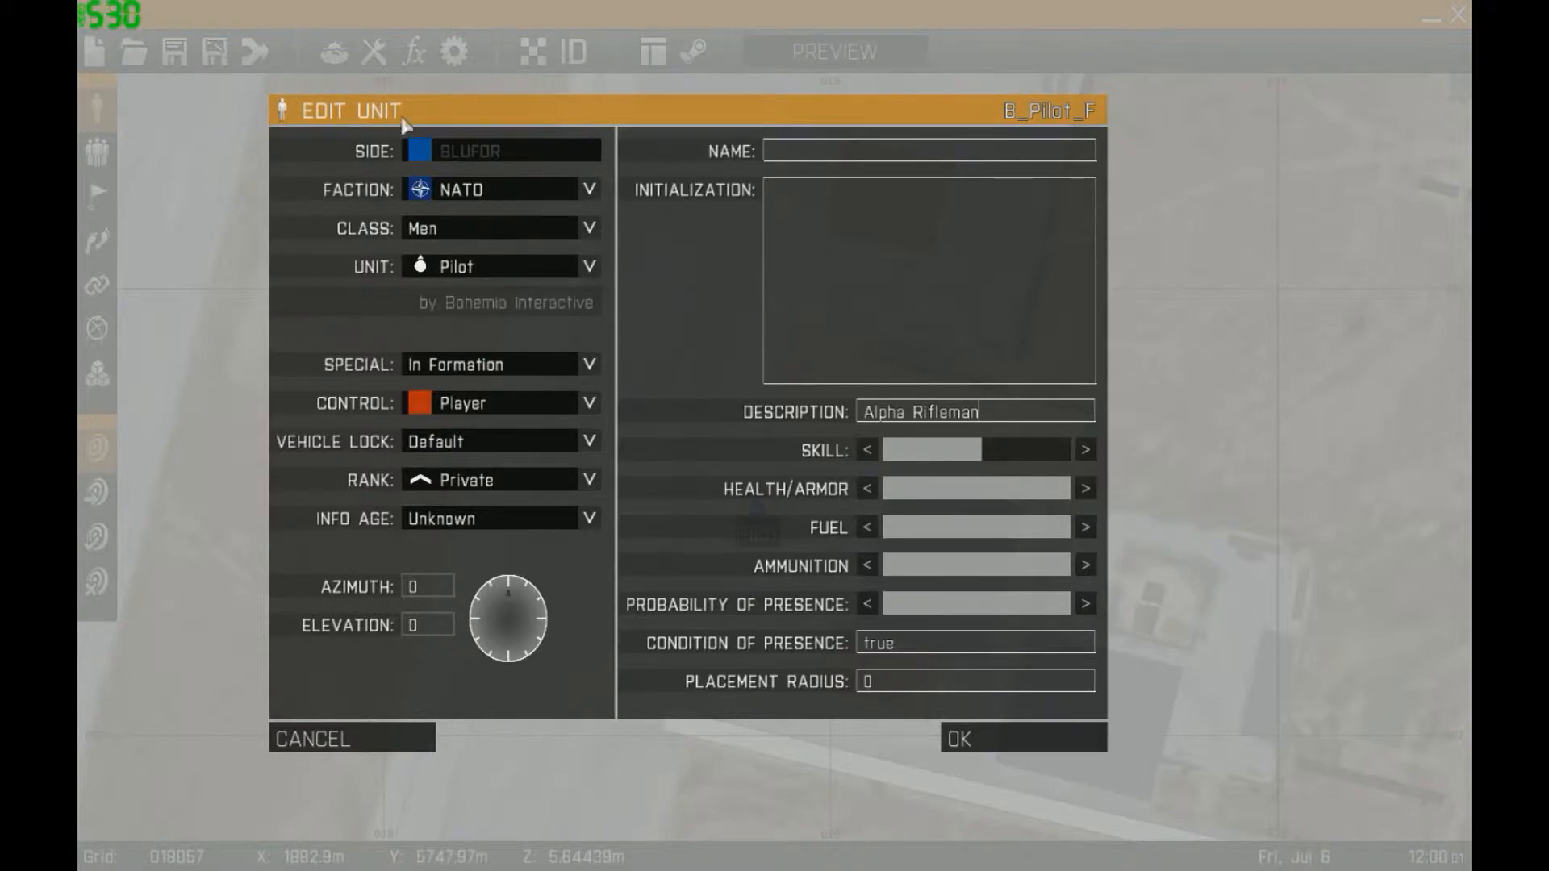
click(960, 739)
Change the player unit's faction to USSOCOM 75th RANGER and reposition the unit on the apron
drag(756, 509, 654, 476)
double_click(653, 476)
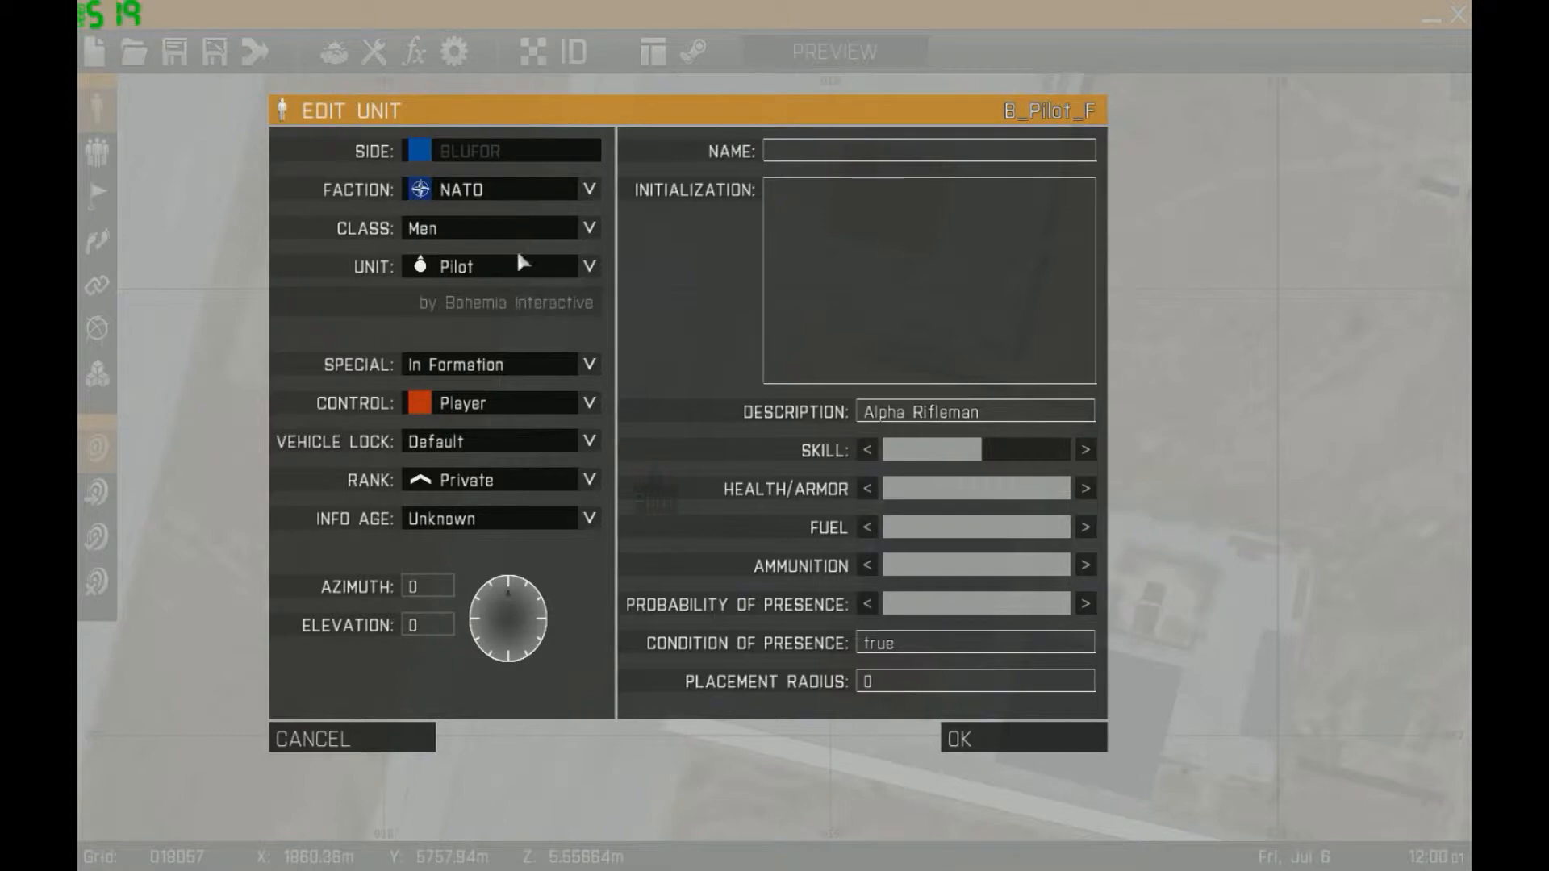
click(521, 229)
click(521, 191)
scroll(513, 214, down, 2)
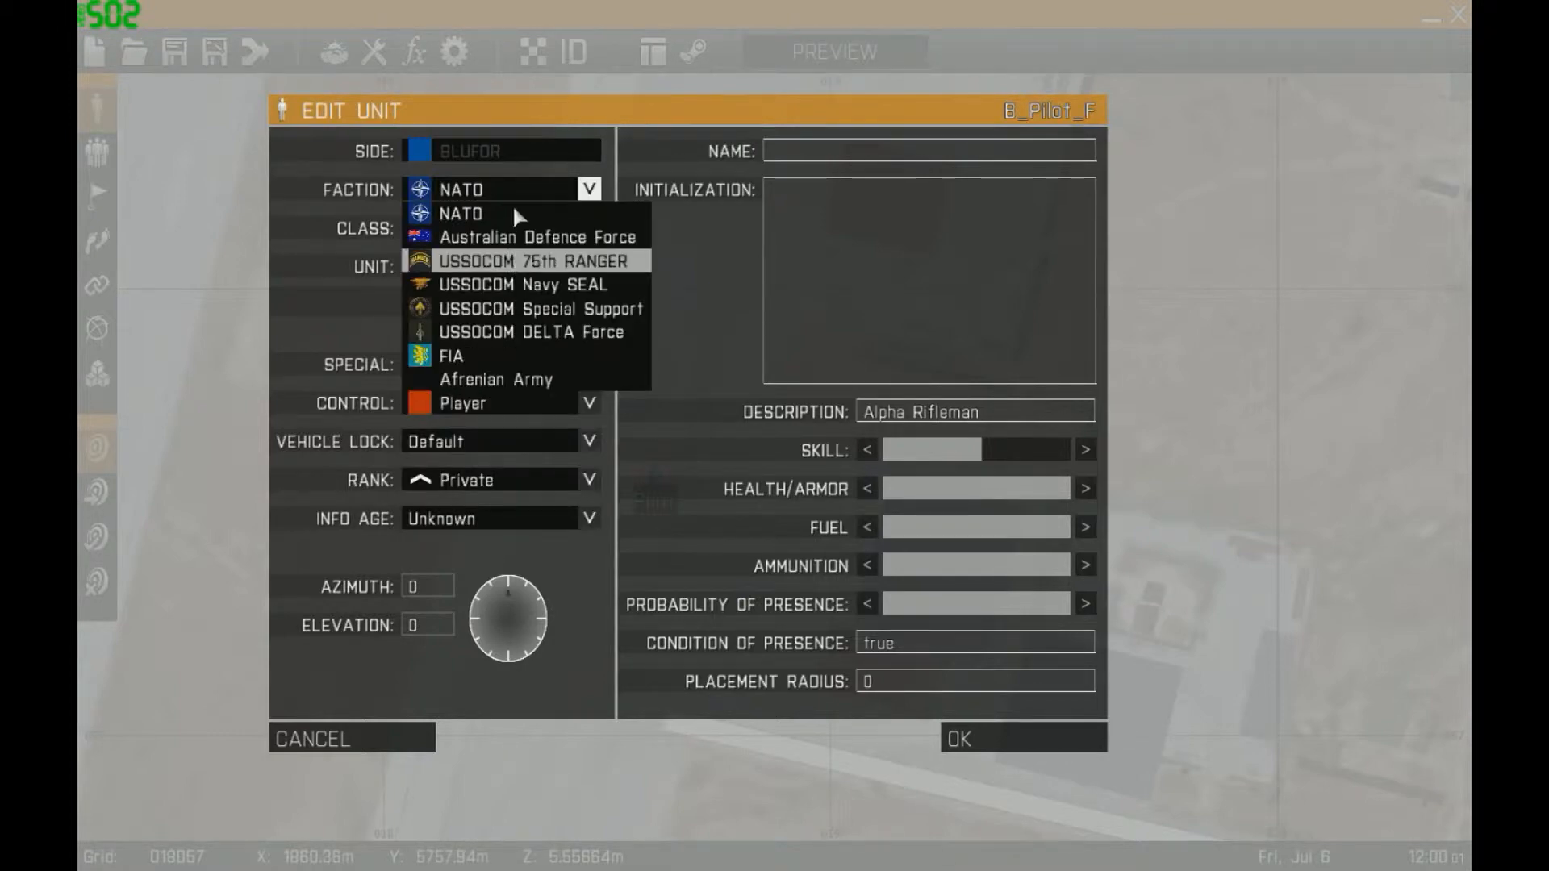
key(Return)
click(965, 736)
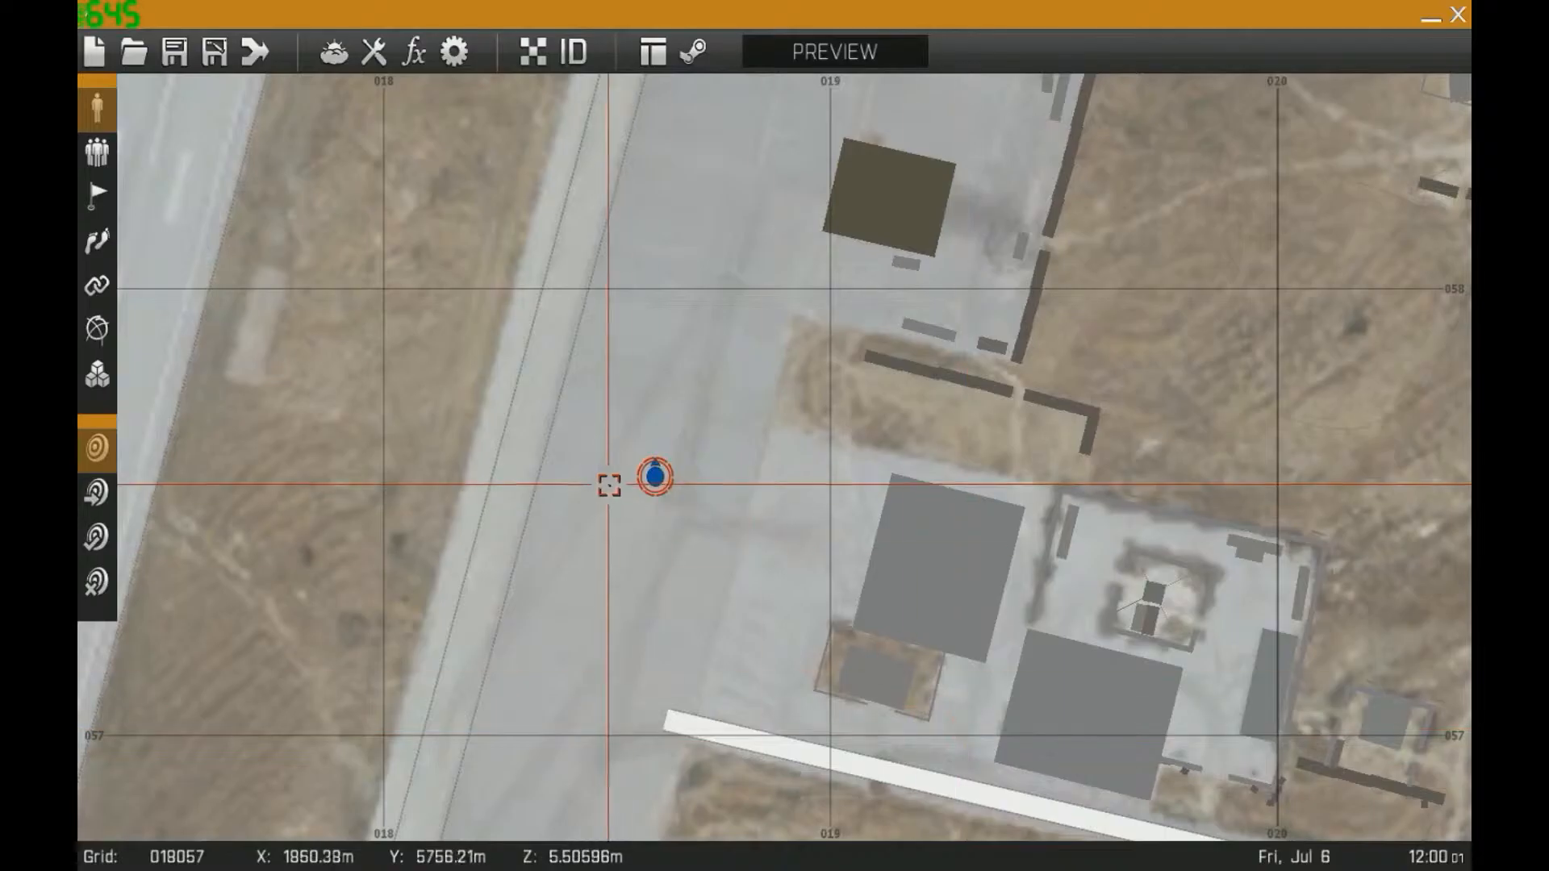
drag(652, 478, 770, 418)
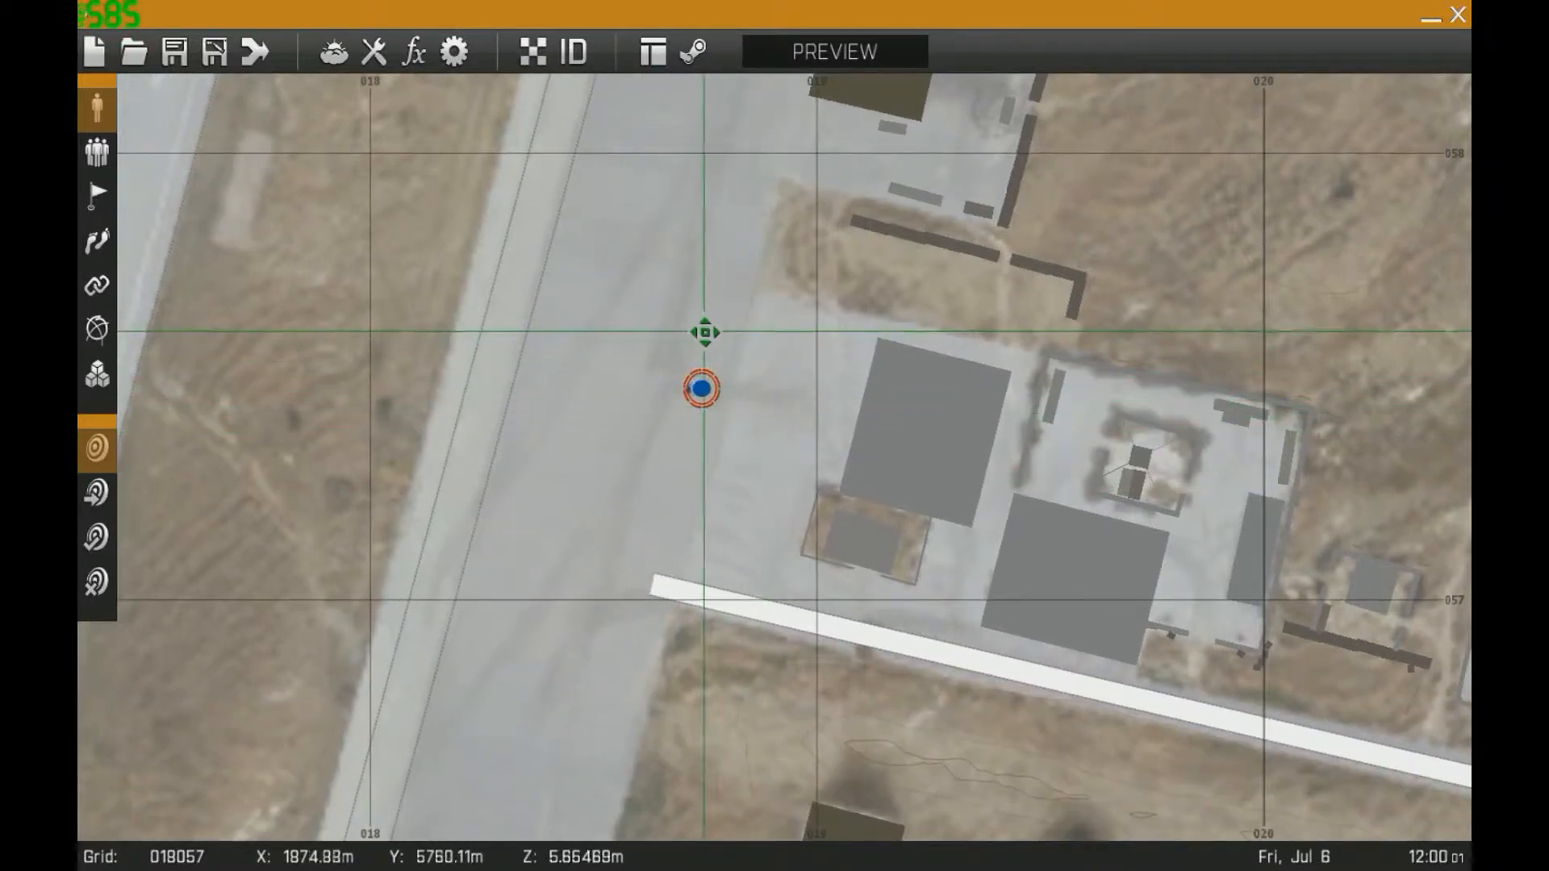
right_drag(730, 334, 756, 501)
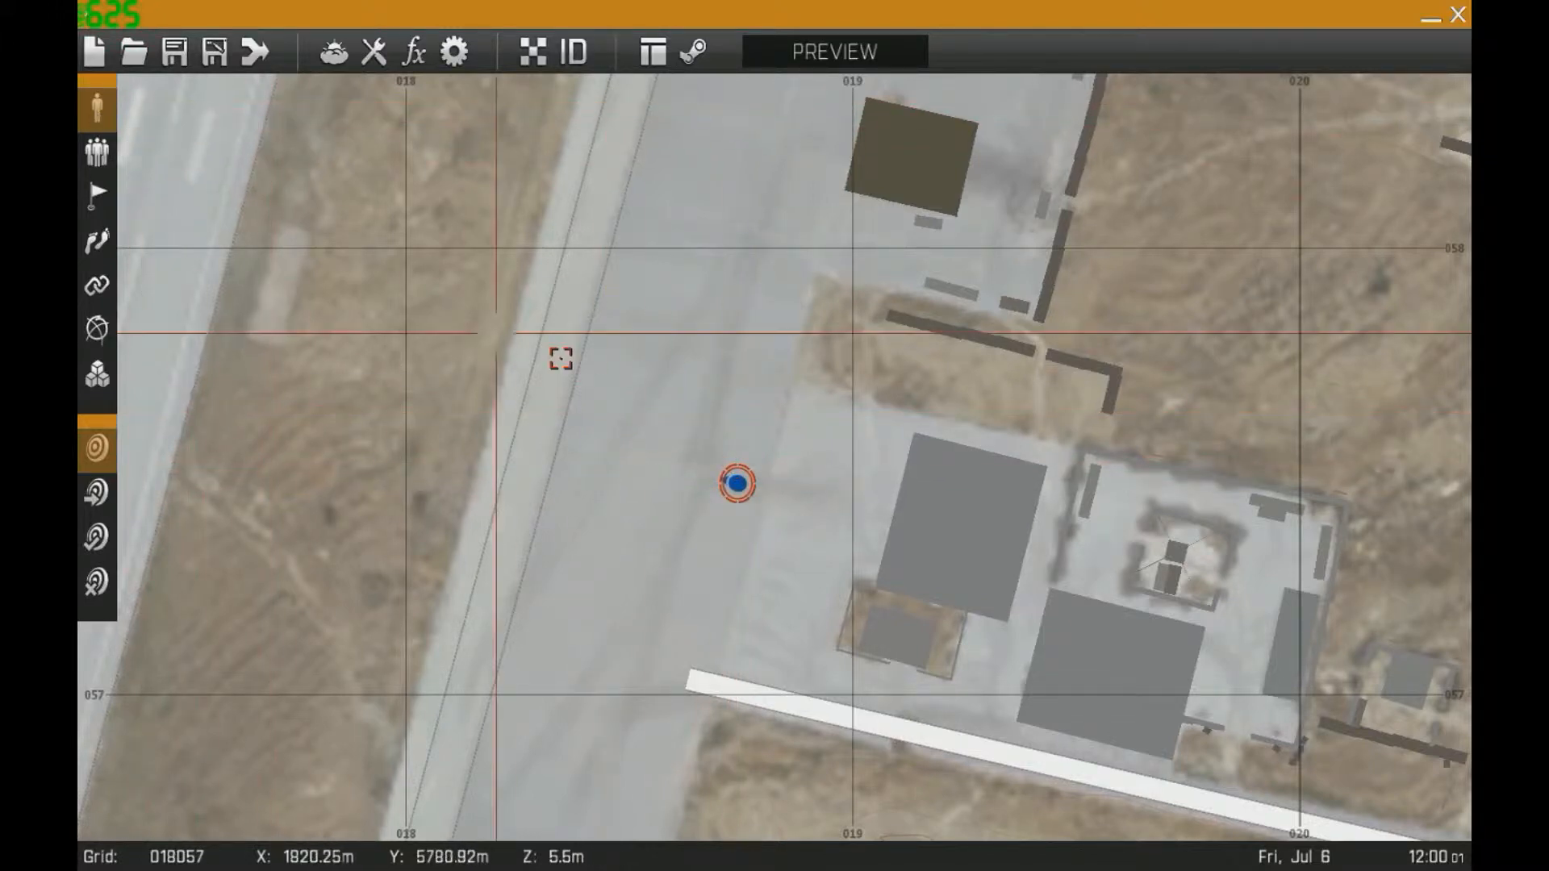
double_click(795, 463)
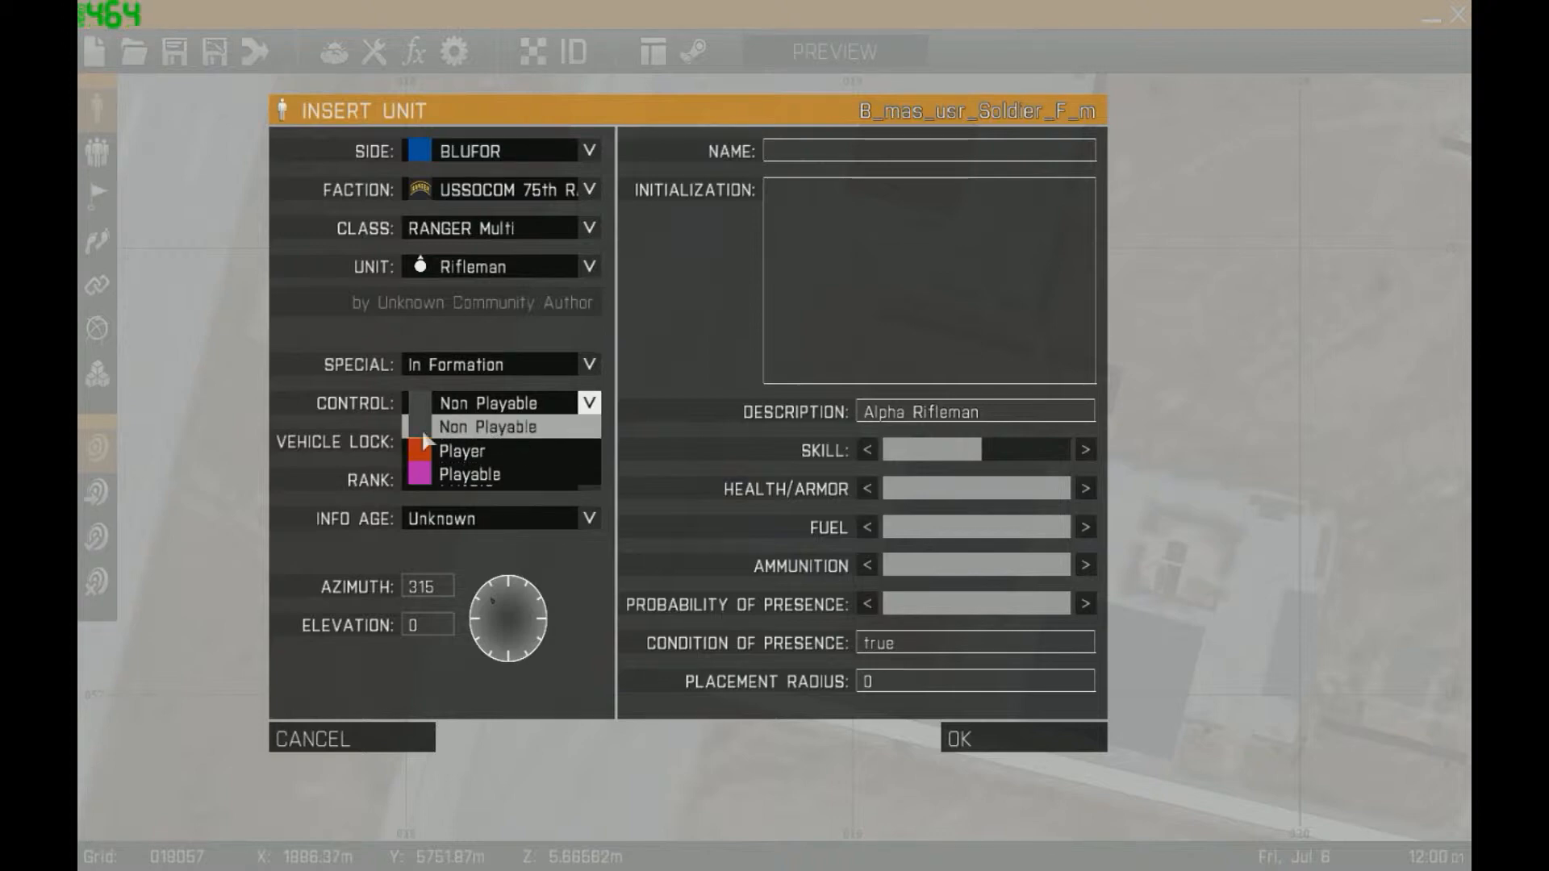
click(510, 410)
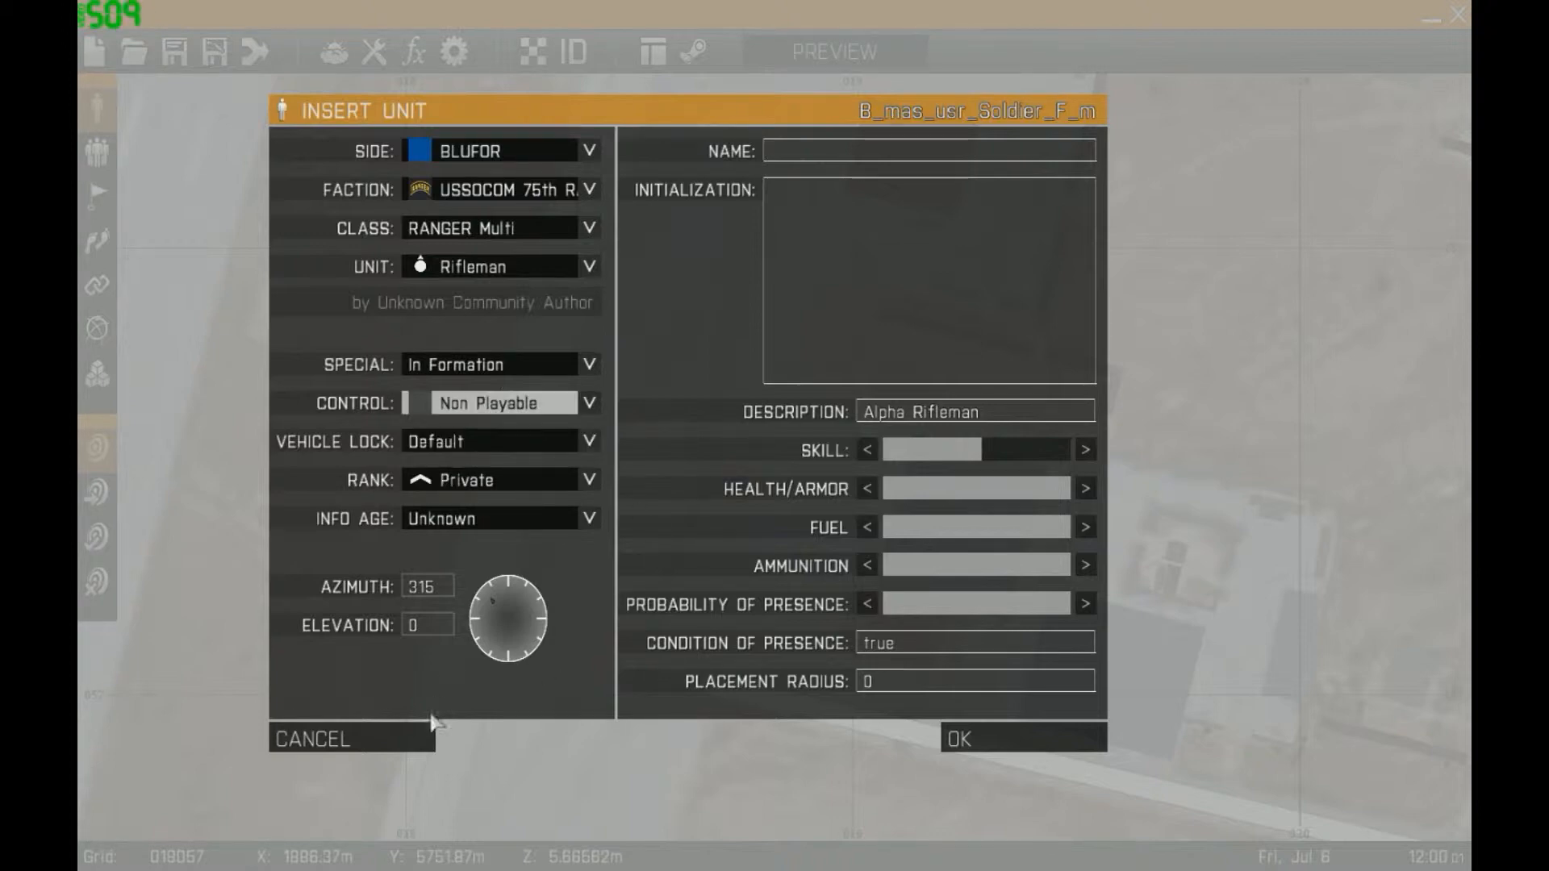
key(Return)
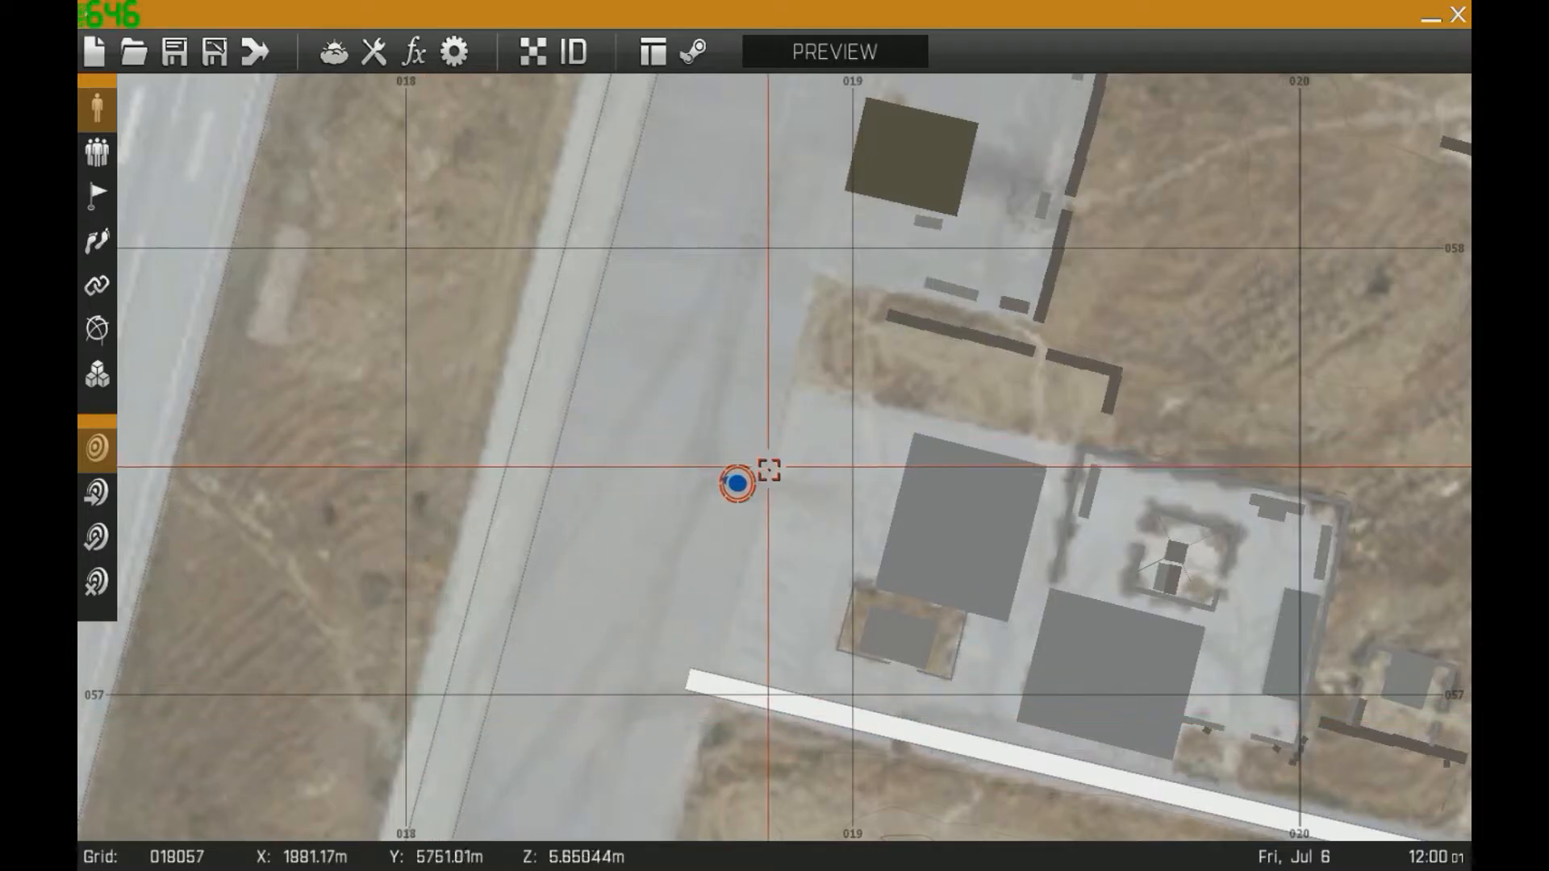
Insert a Ranger rifleman just east of the player with azimuth 310 and control set to Playable
double_click(788, 472)
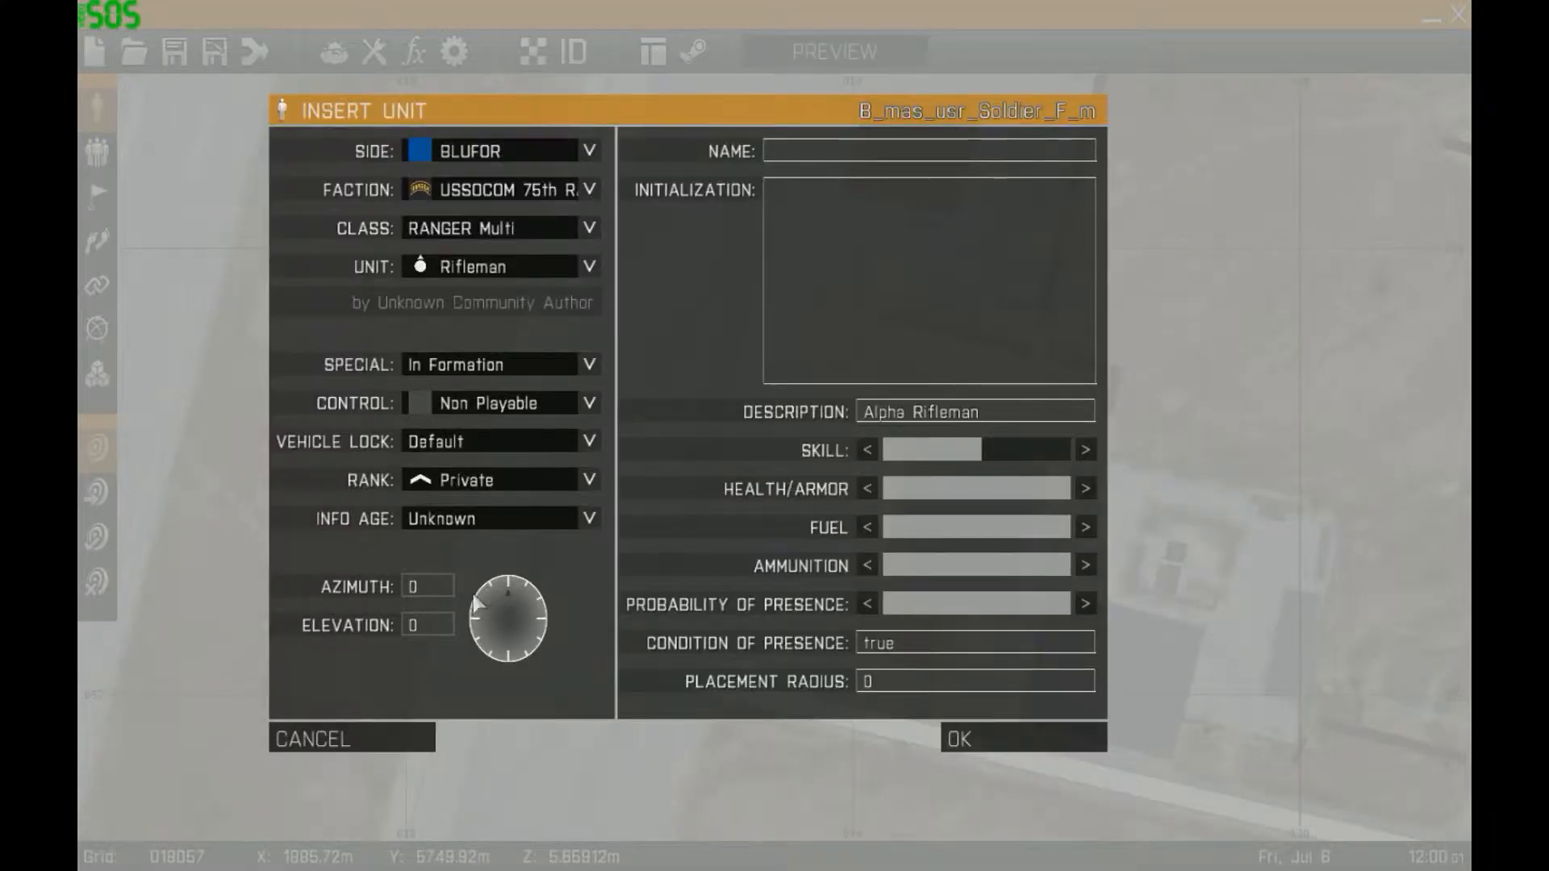
click(490, 476)
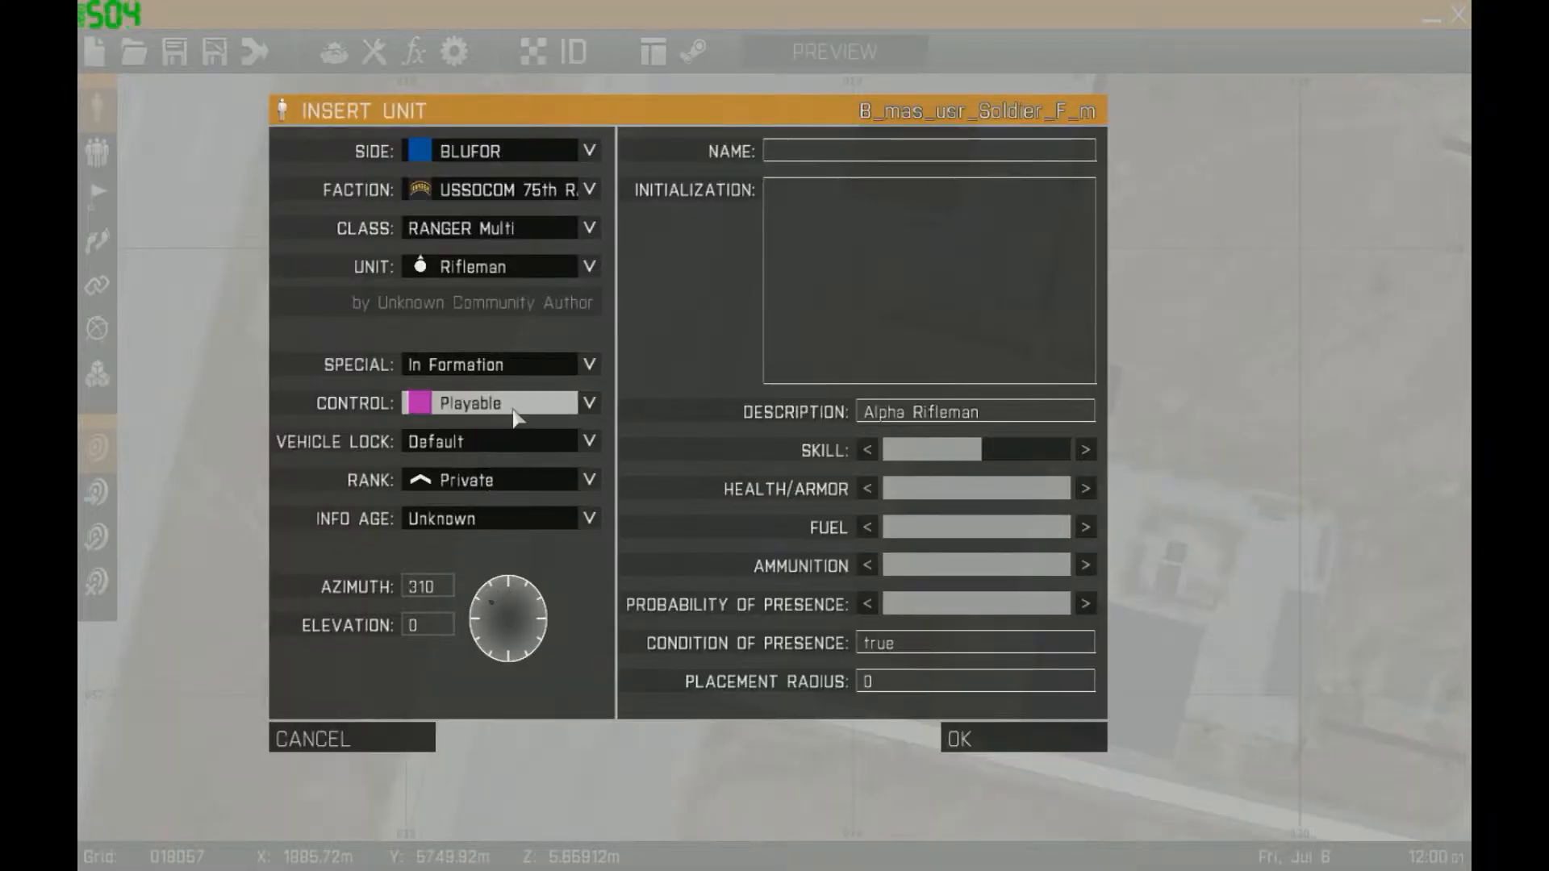
click(971, 740)
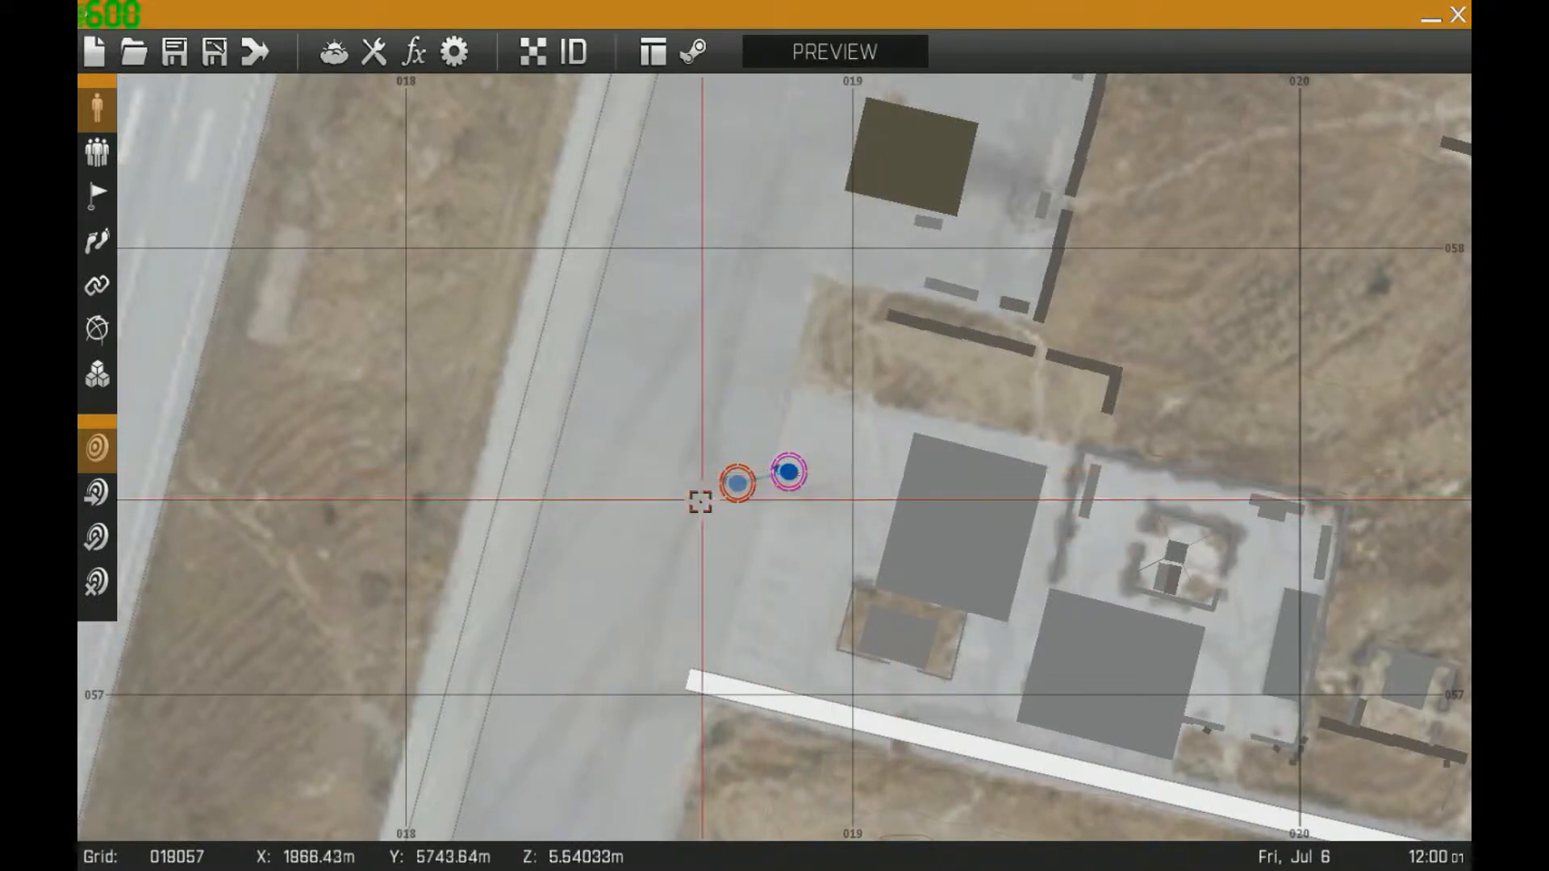
Replace the playable rifleman with a new Ranger rifleman on the open ground northeast of the player, with control set to Playable
click(96, 149)
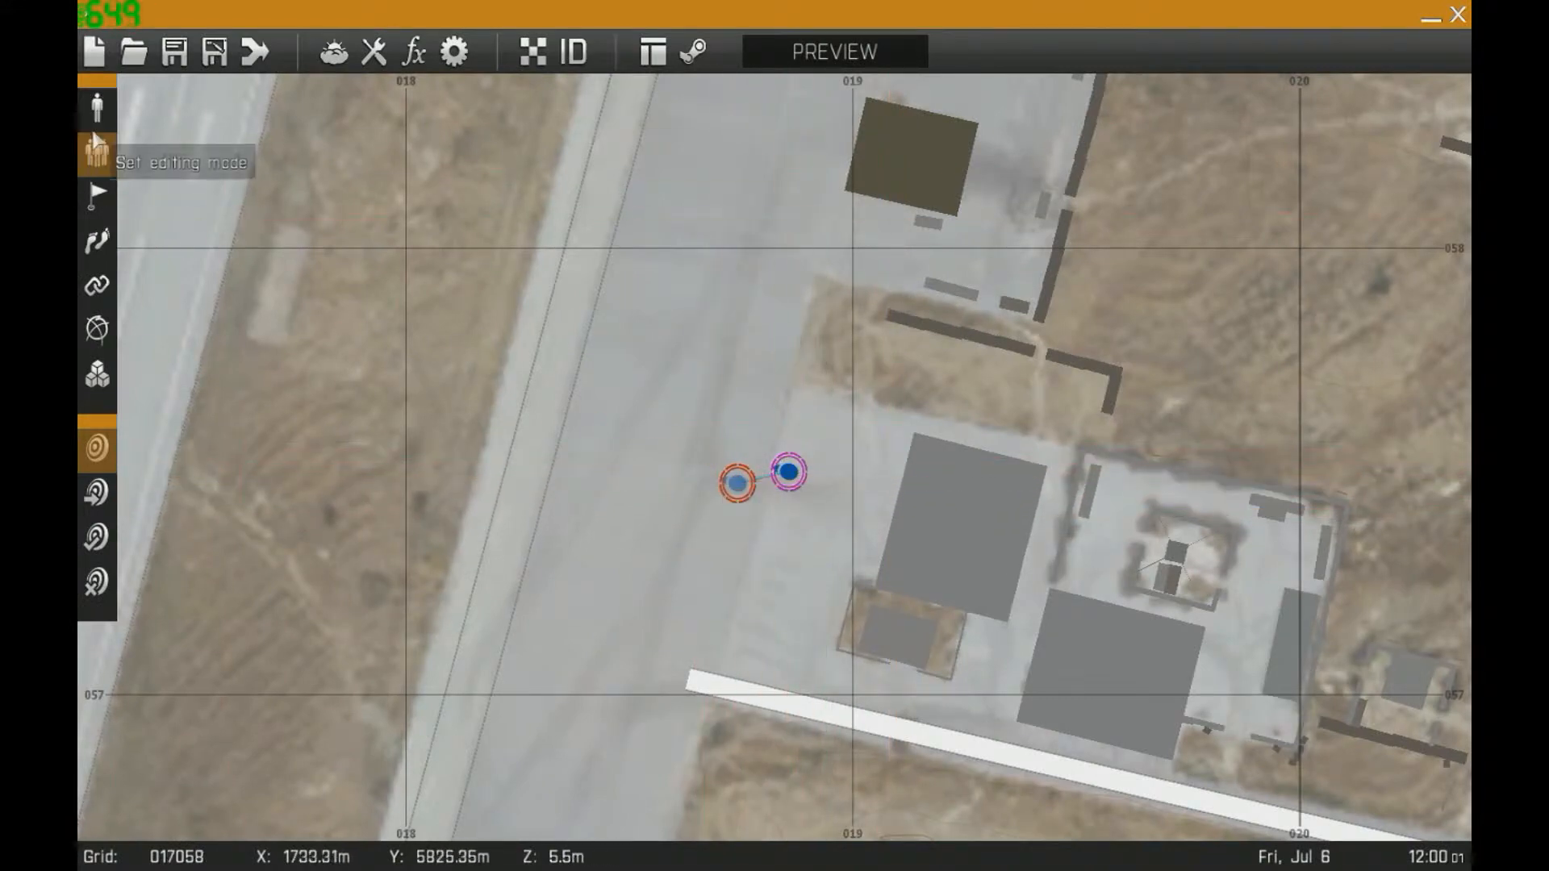
key(F1)
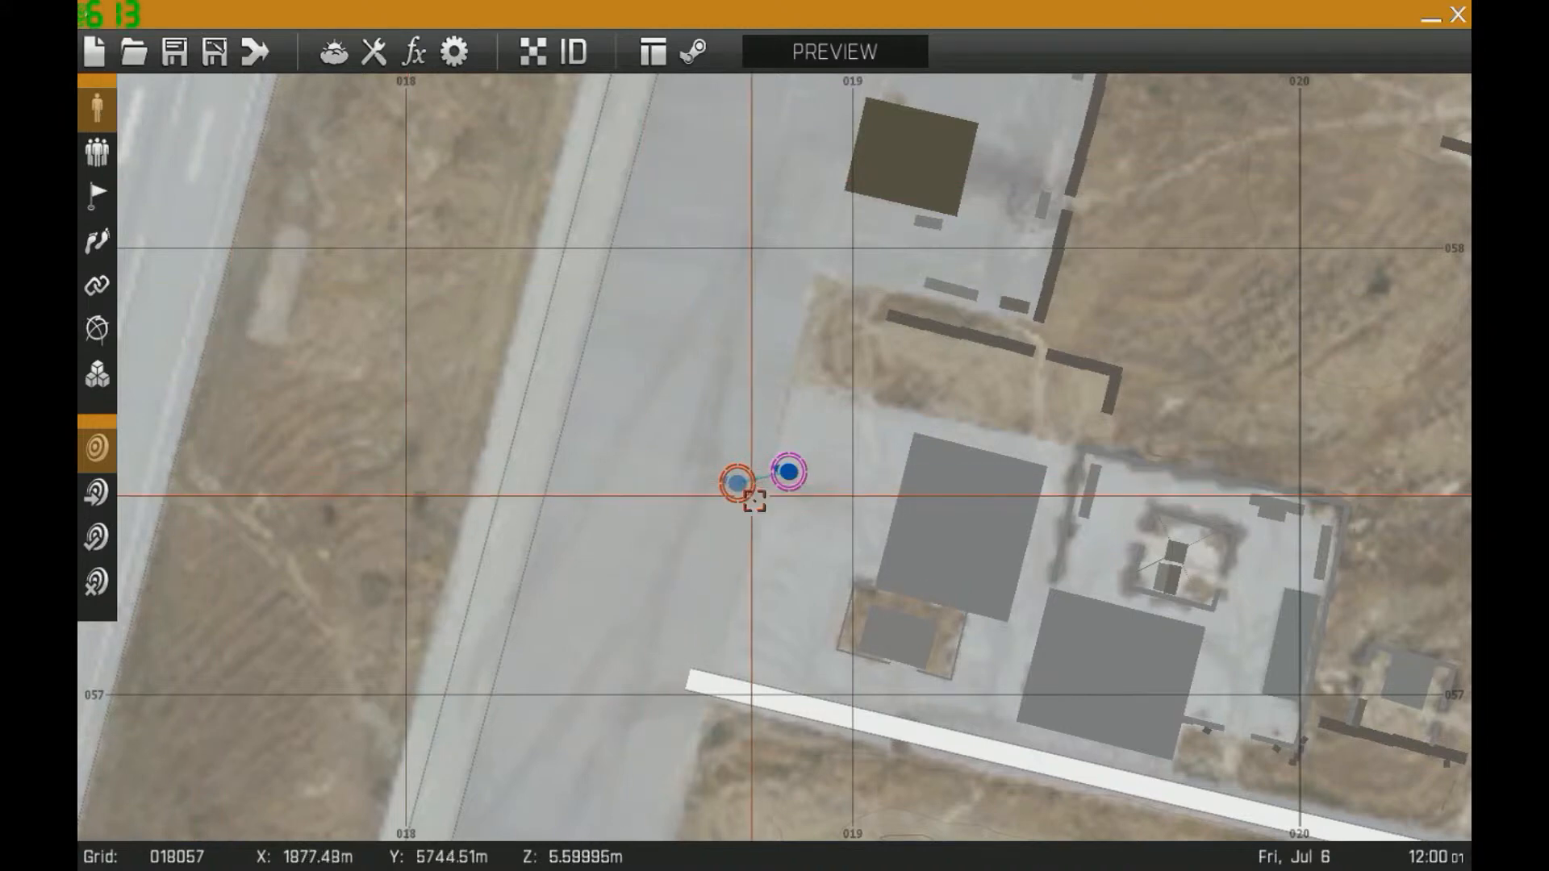
scroll(757, 494, up, 3)
right_drag(725, 449, 687, 508)
scroll(779, 473, down, 5)
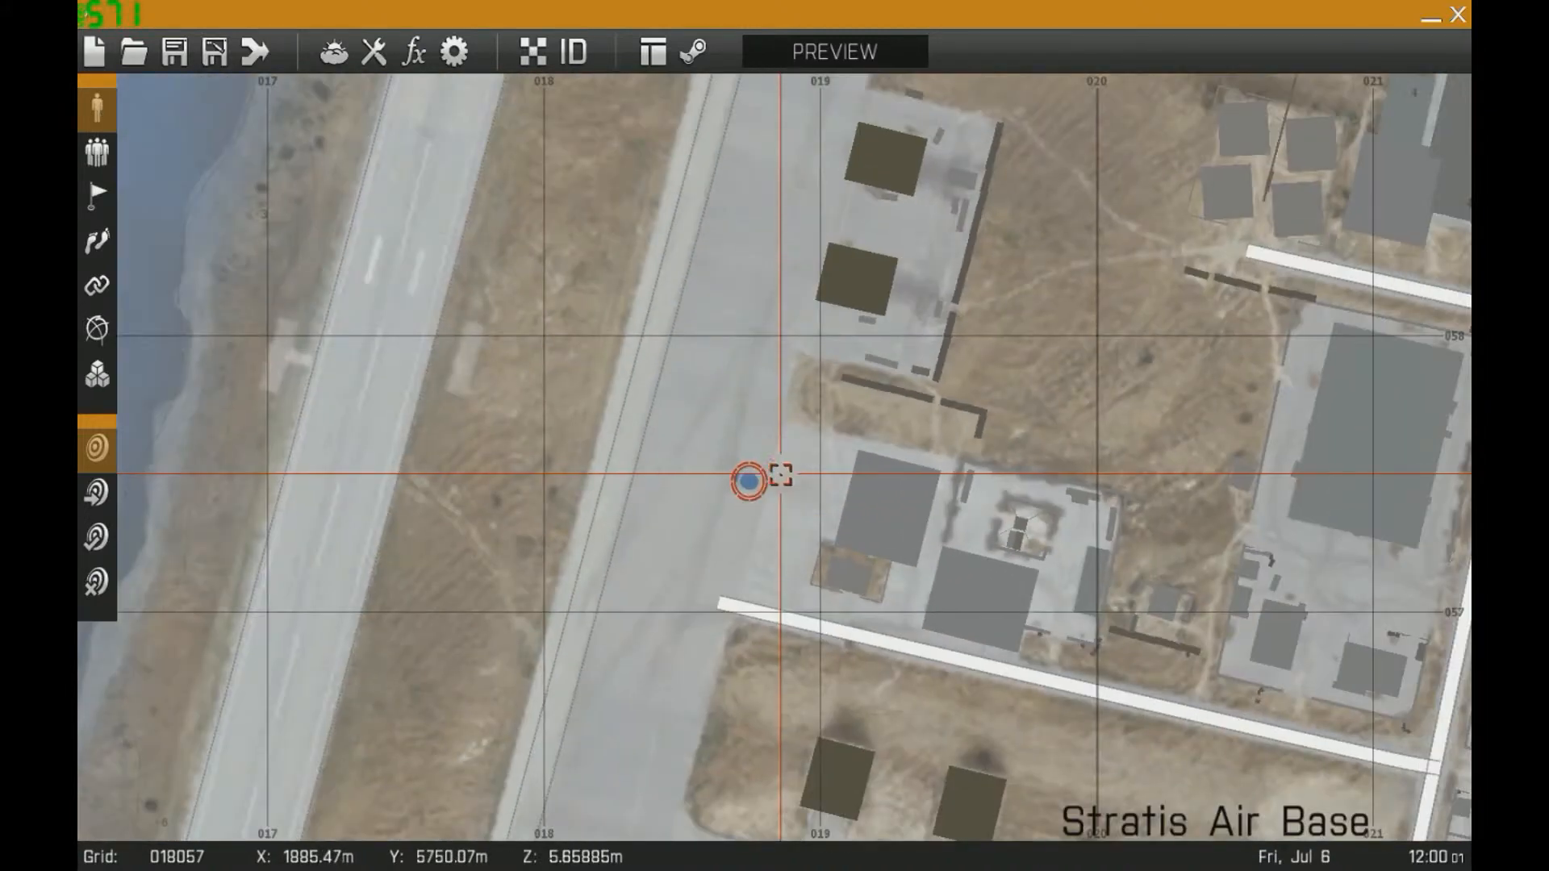
right_drag(779, 474, 680, 598)
scroll(680, 598, down, 2)
double_click(895, 329)
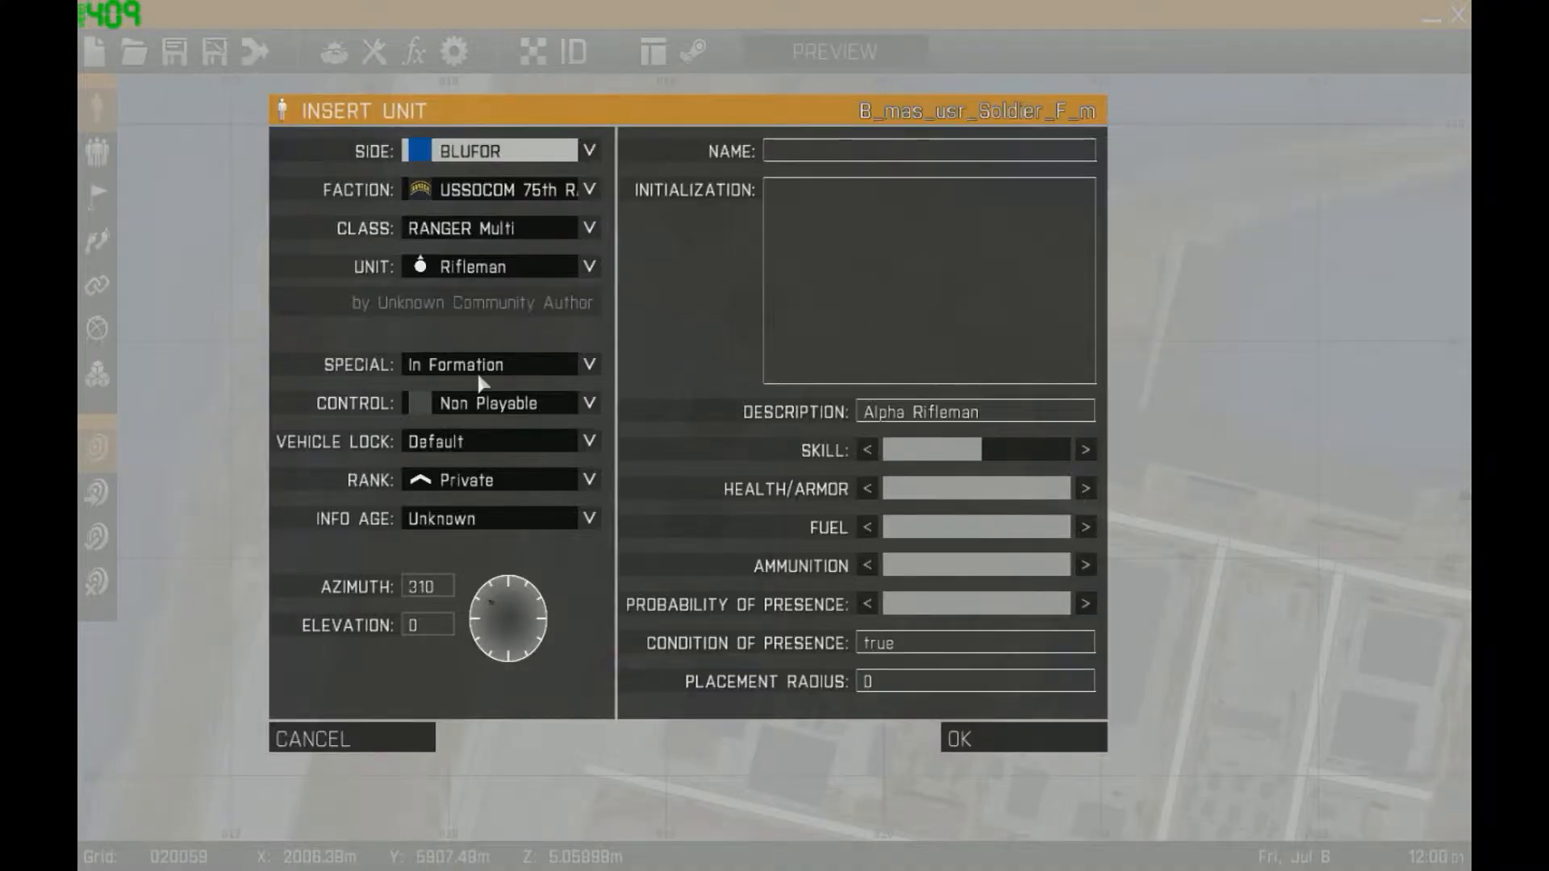
click(468, 405)
click(477, 474)
click(1069, 740)
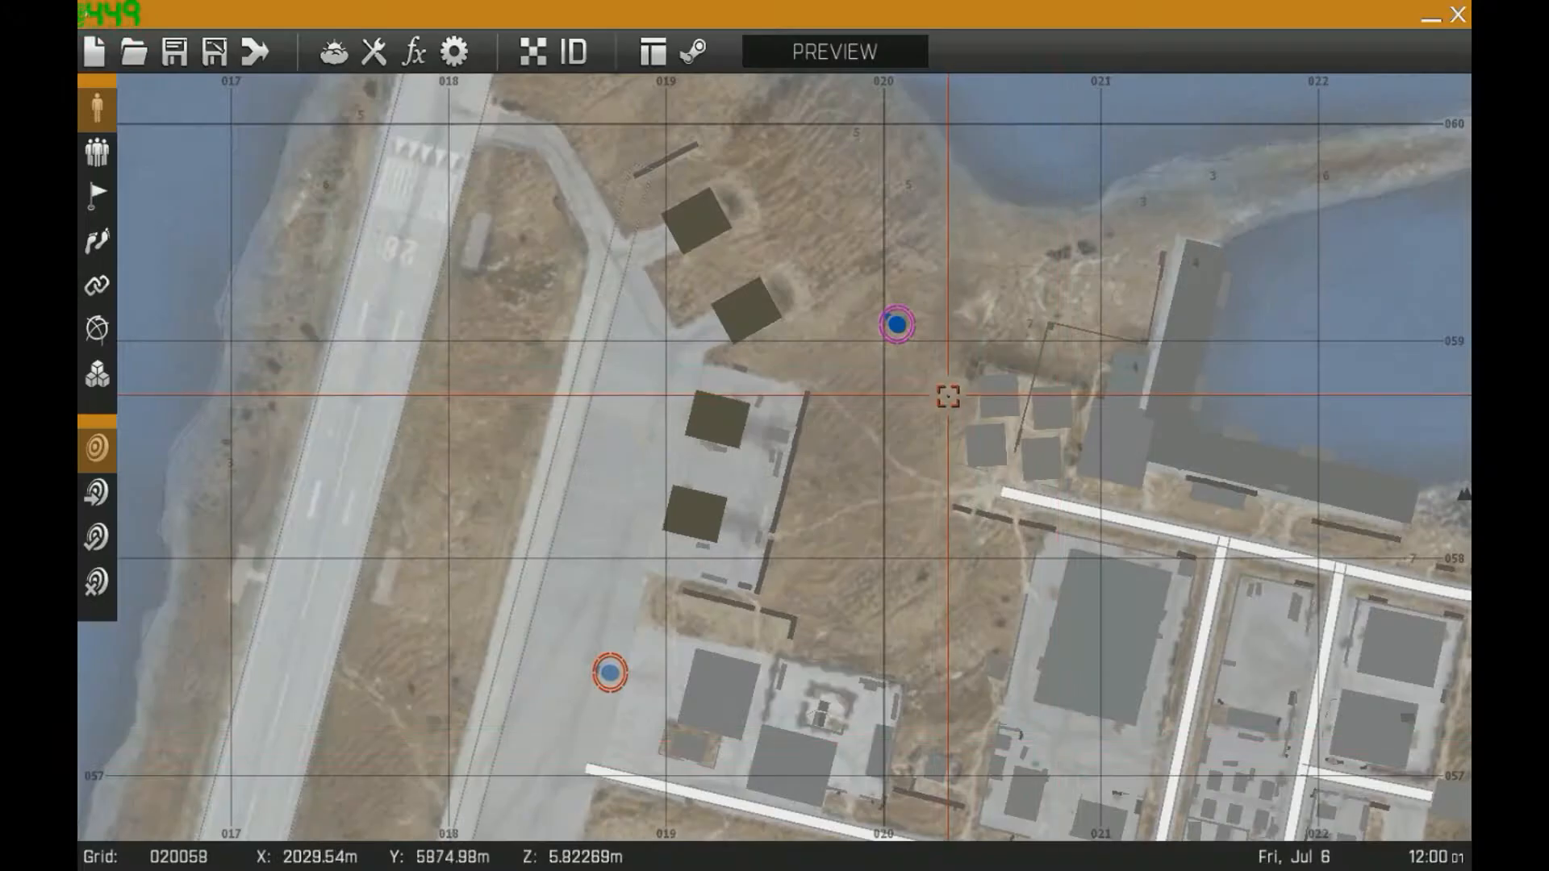
Move the playable rifleman onto the apron, just northeast of the player unit
drag(854, 406, 750, 600)
right_drag(709, 646, 750, 600)
scroll(685, 622, up, 5)
drag(750, 600, 680, 630)
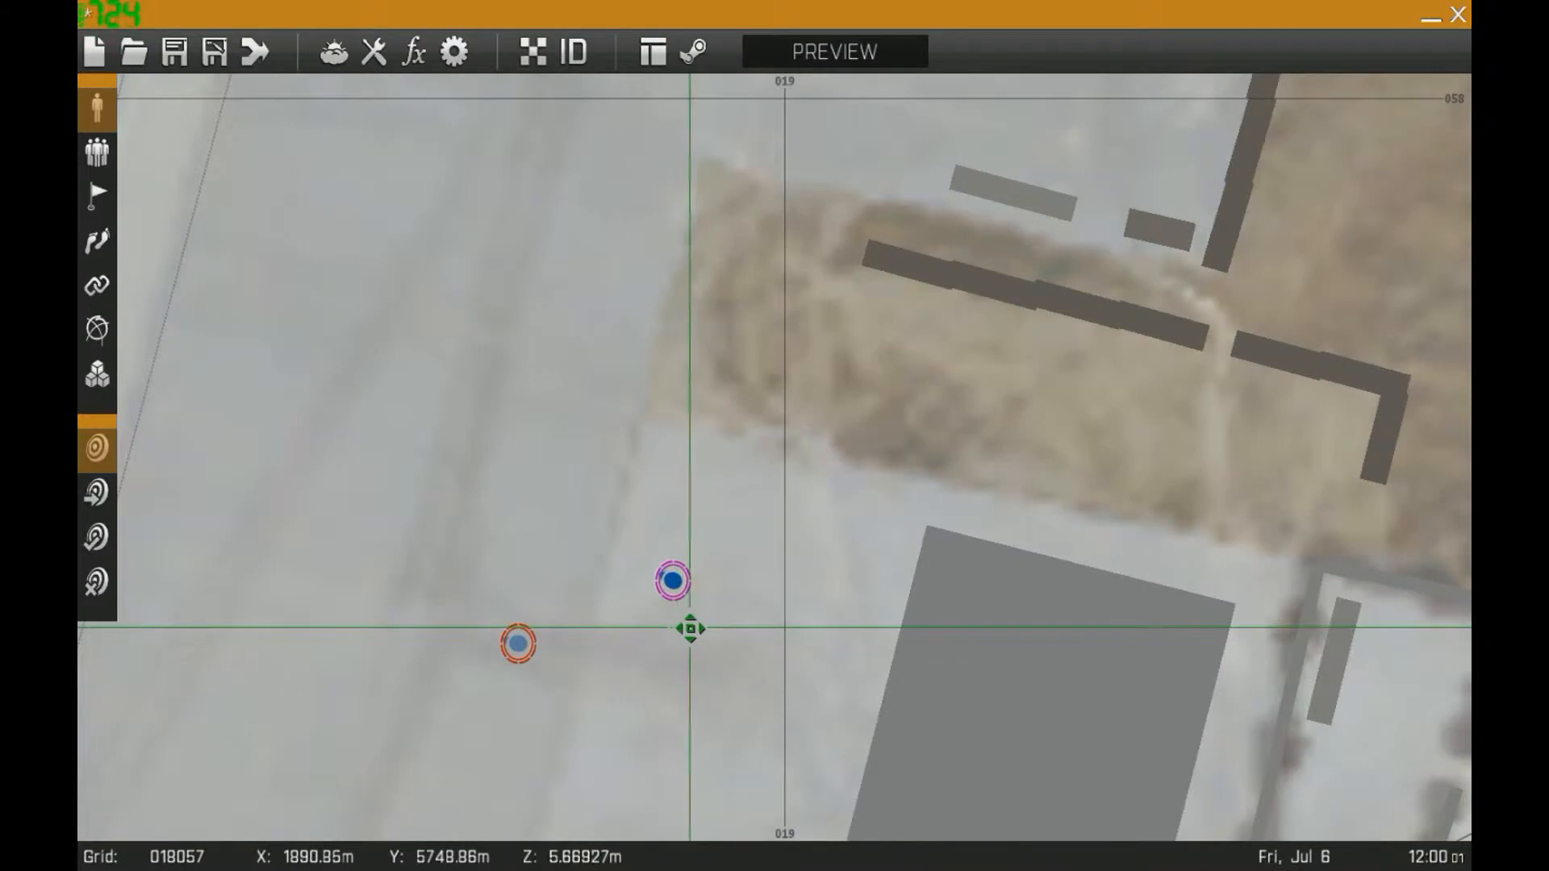
drag(668, 578, 596, 674)
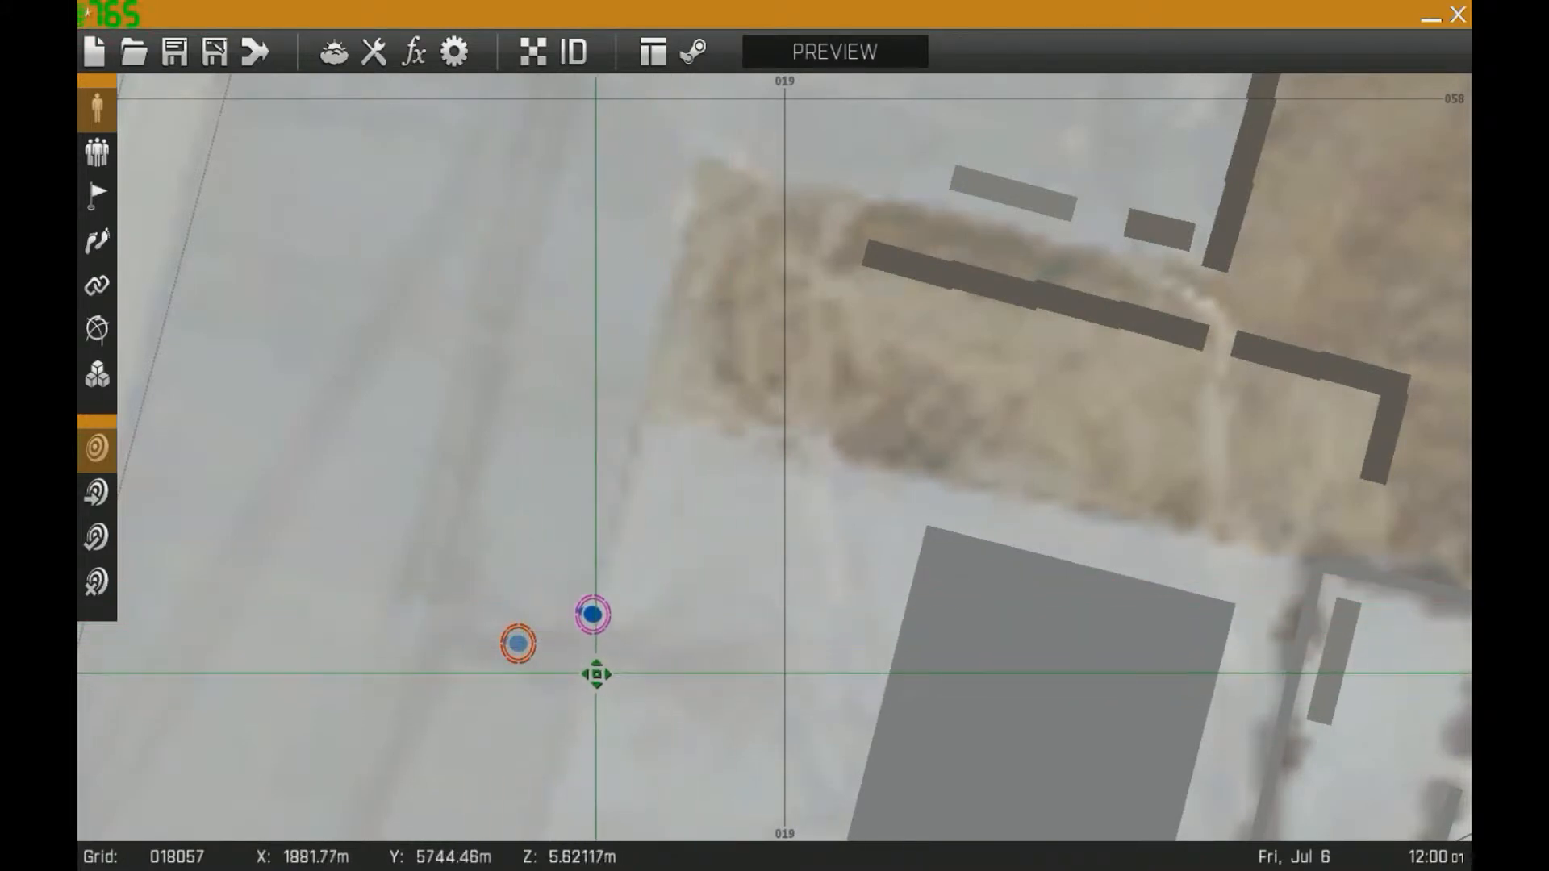
Begin a new group on the apron northwest of the player unit with the side set to BLUFOR
right_drag(597, 675, 784, 523)
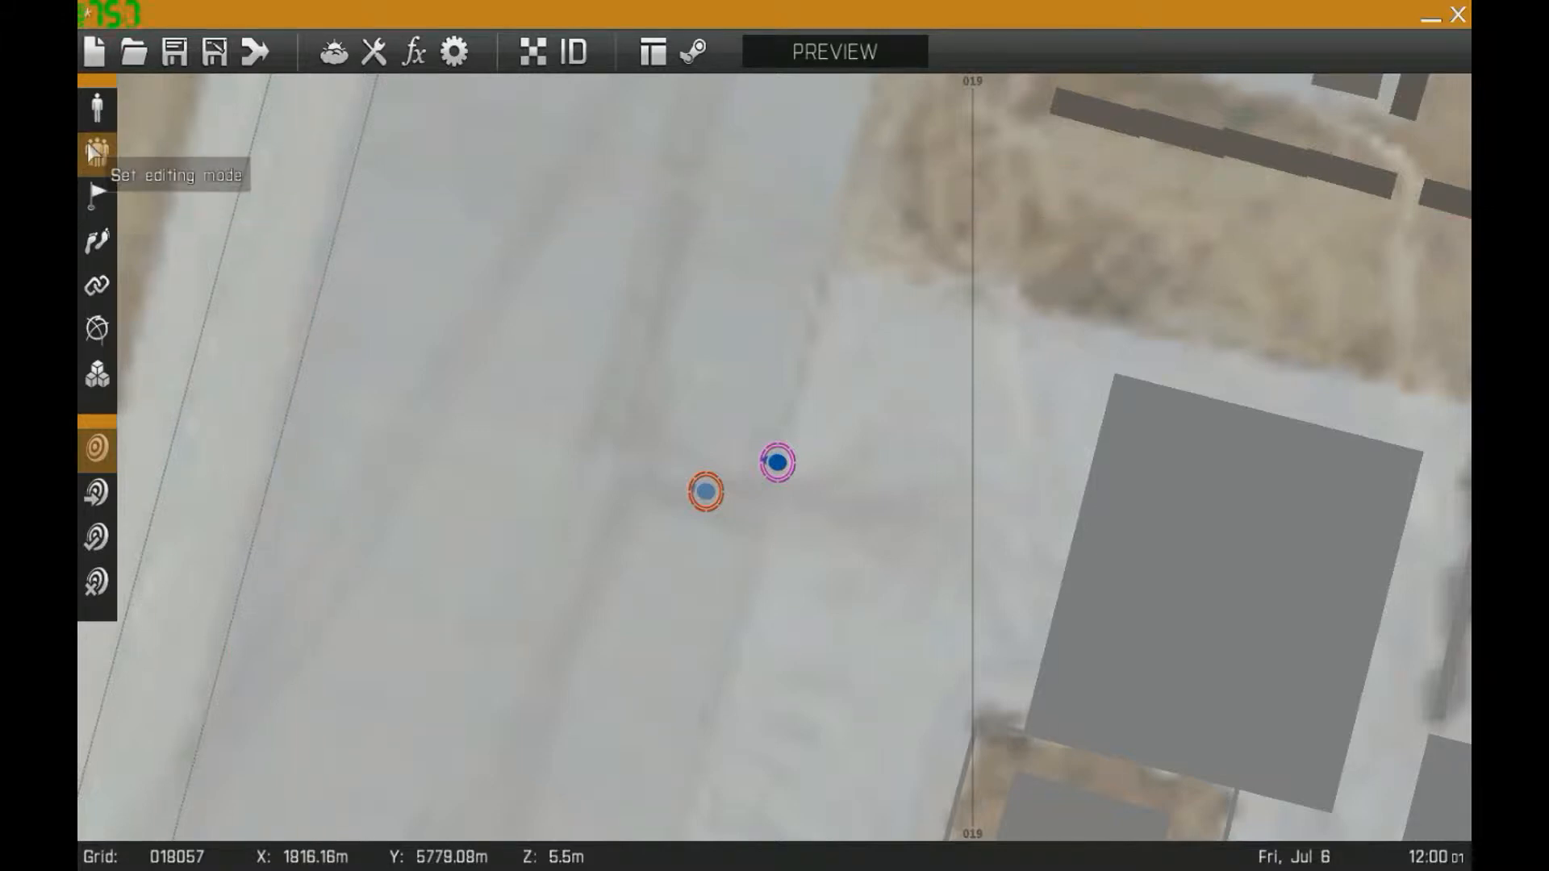
right_drag(235, 249, 452, 242)
double_click(571, 360)
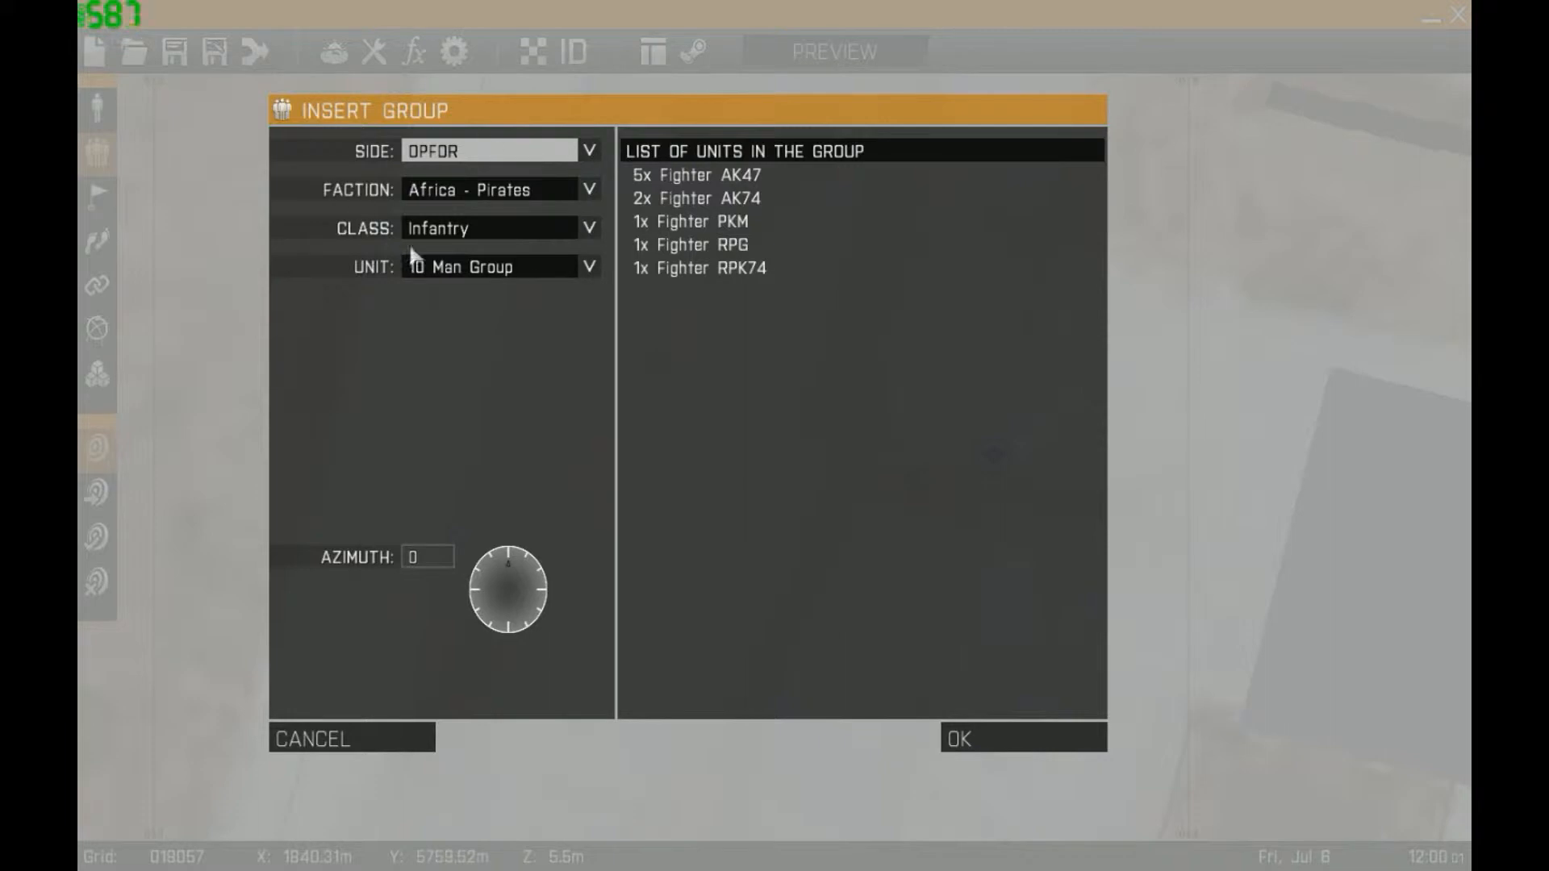
click(468, 153)
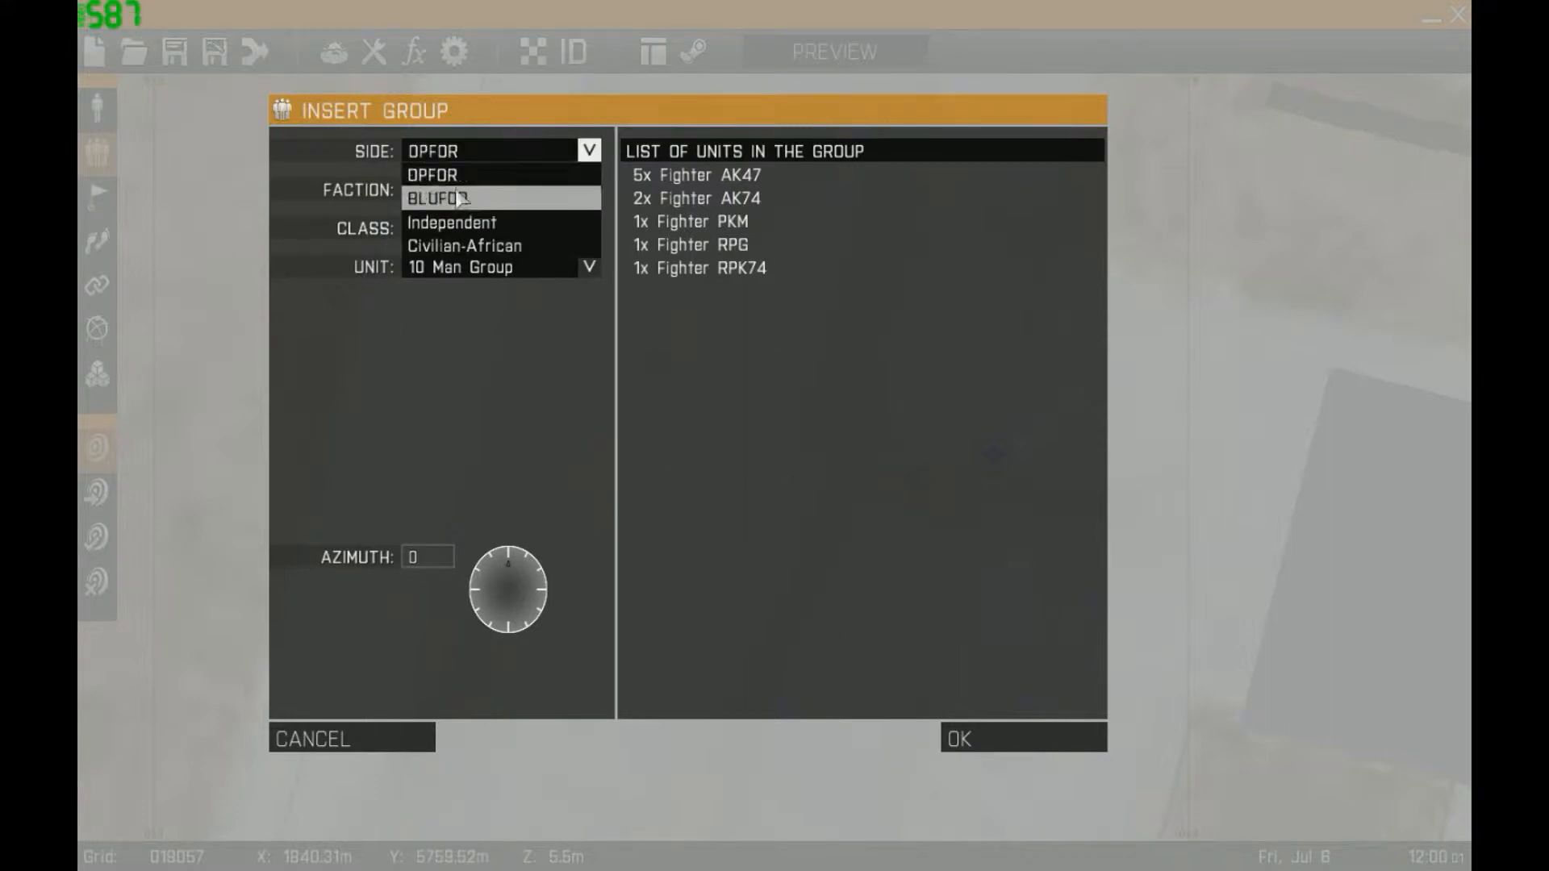
click(451, 197)
click(484, 151)
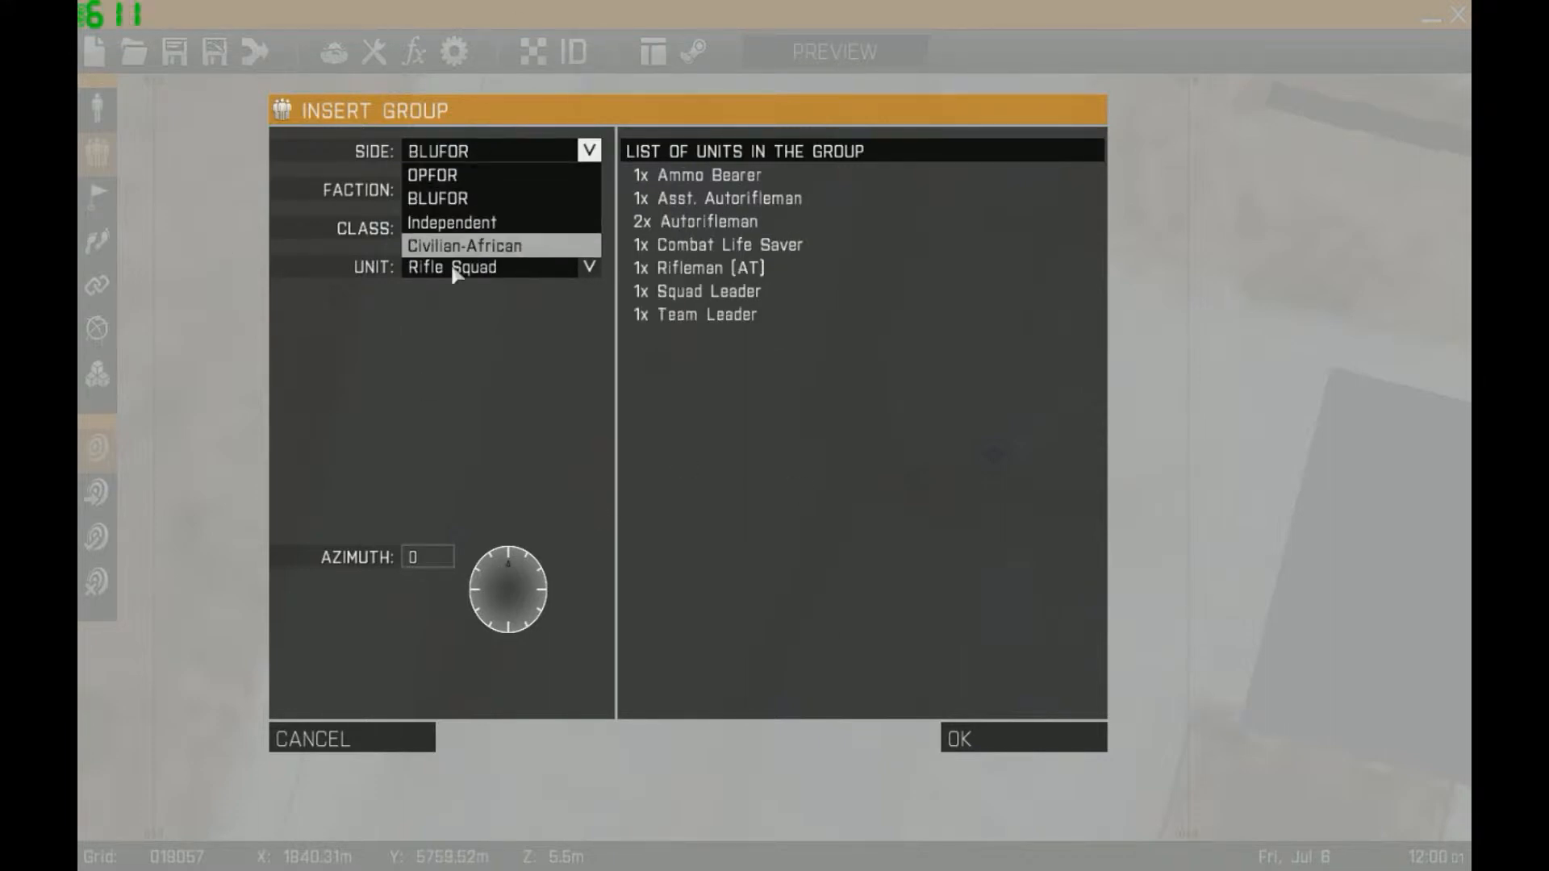
click(446, 175)
click(452, 152)
click(514, 206)
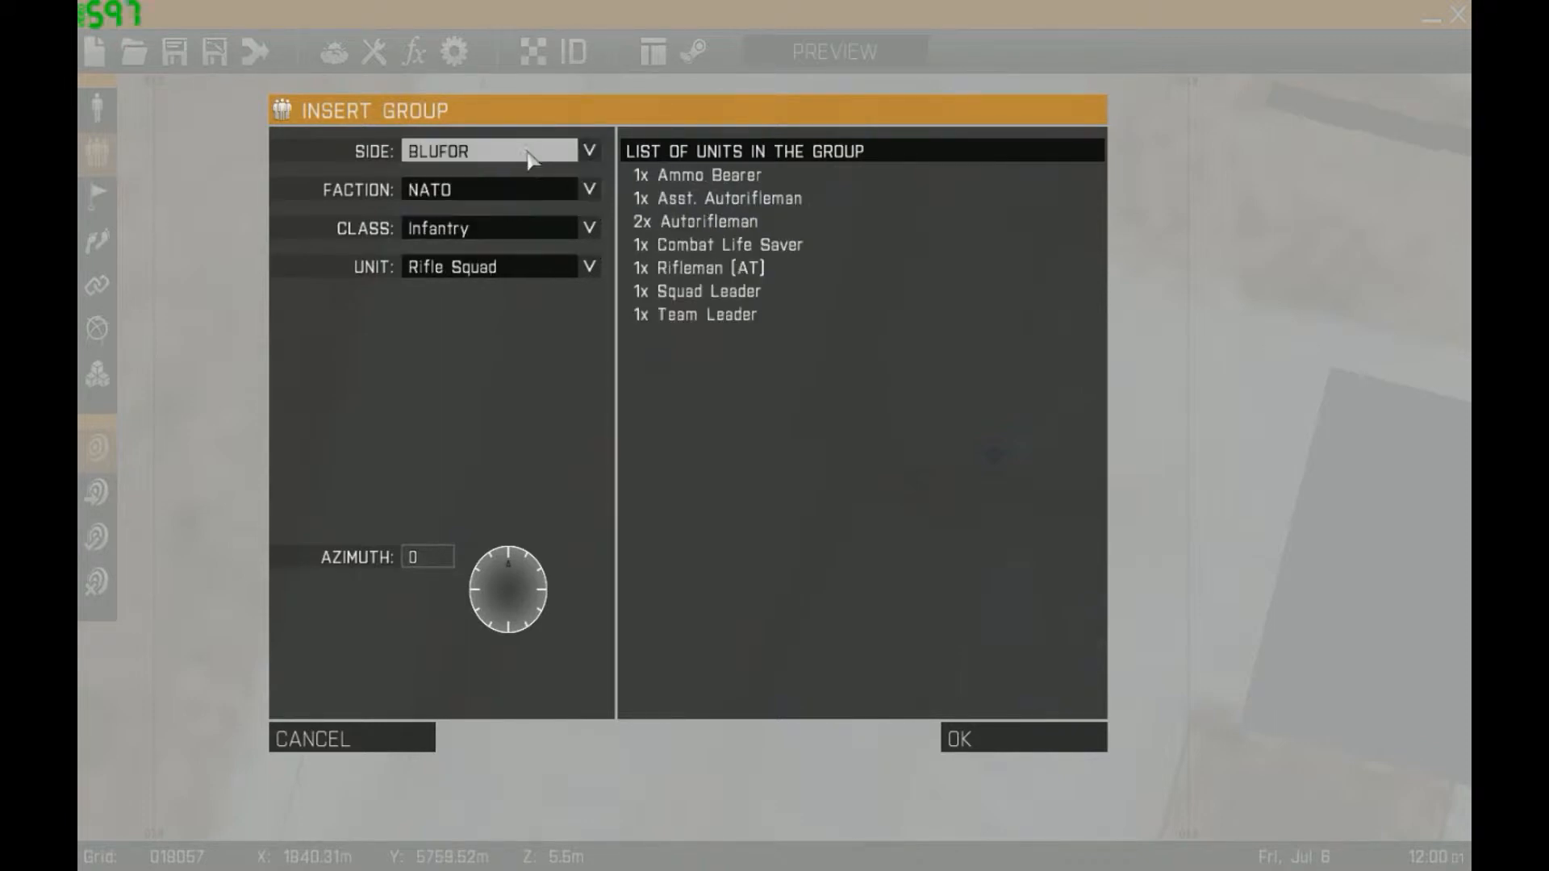
Insert the group as a Rifle Squad of the NATO faction and Infantry class
click(516, 192)
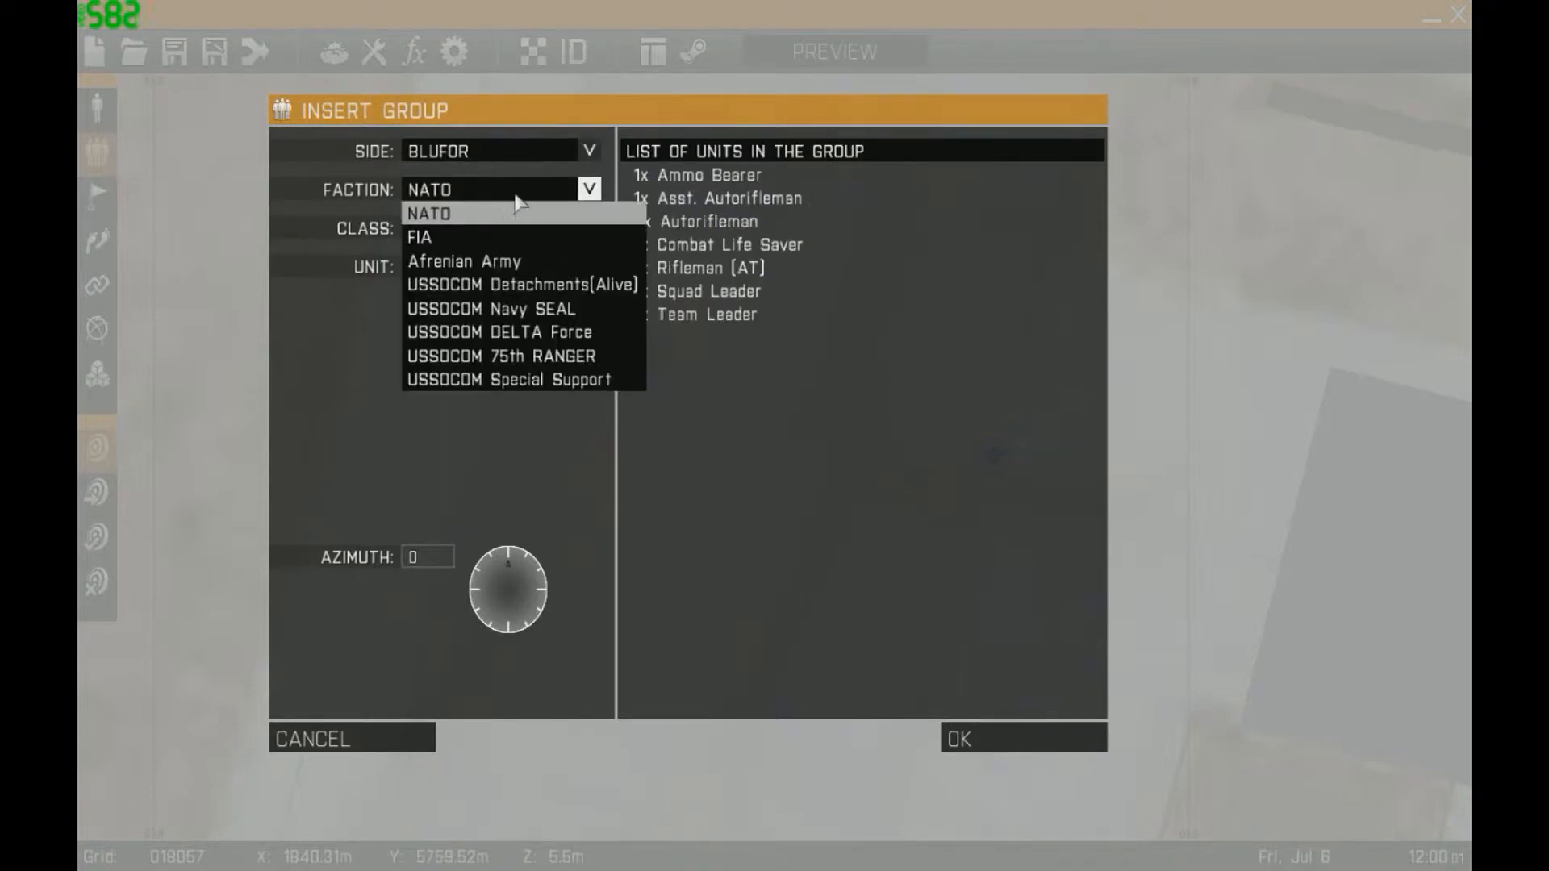
click(457, 216)
click(472, 228)
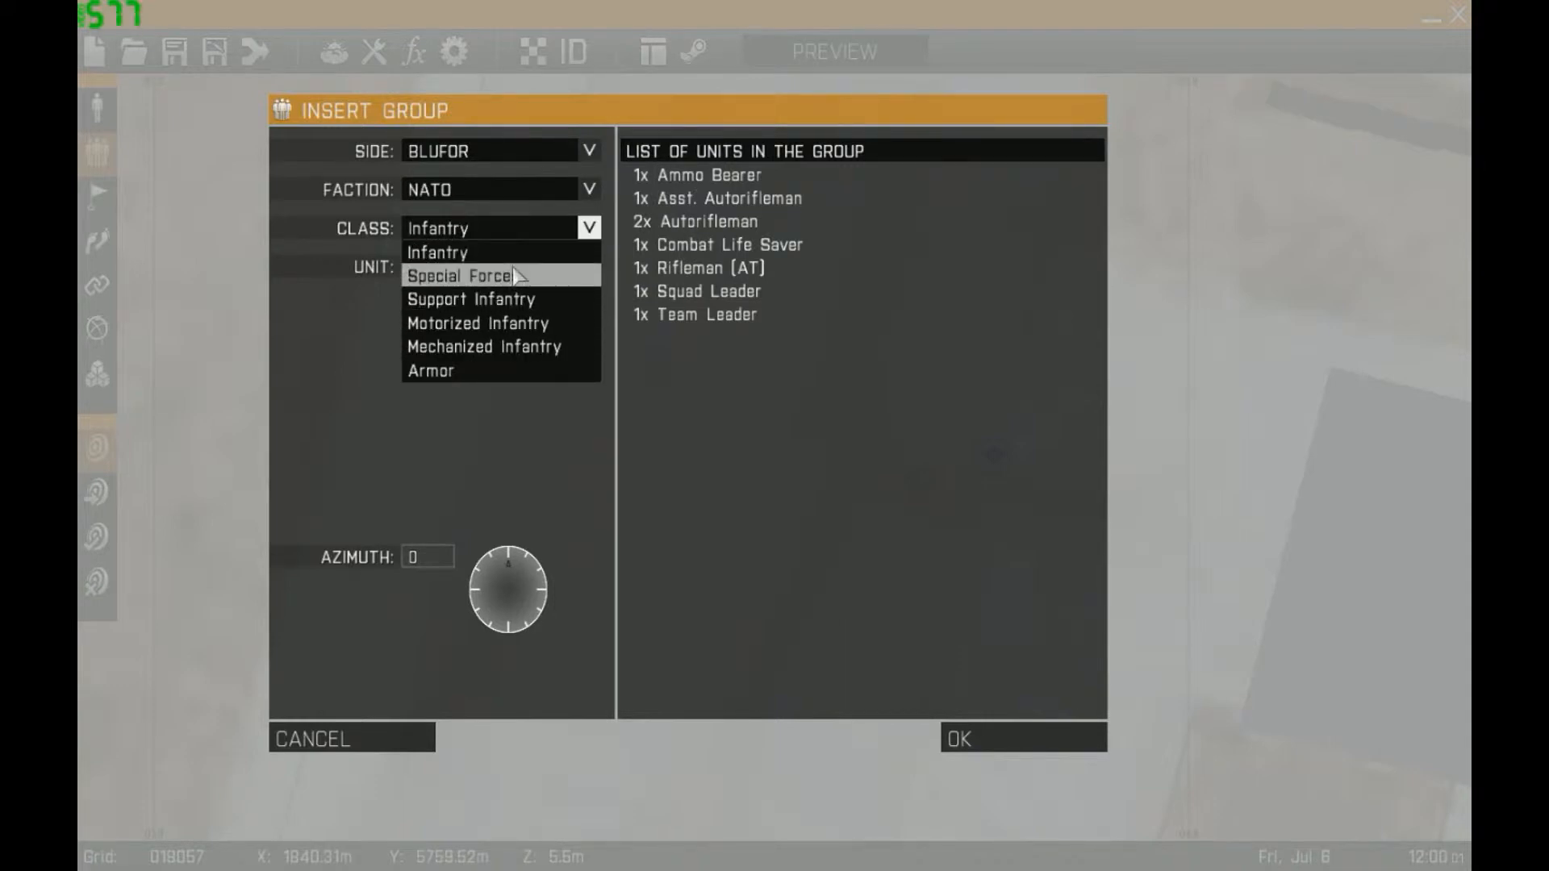
click(452, 253)
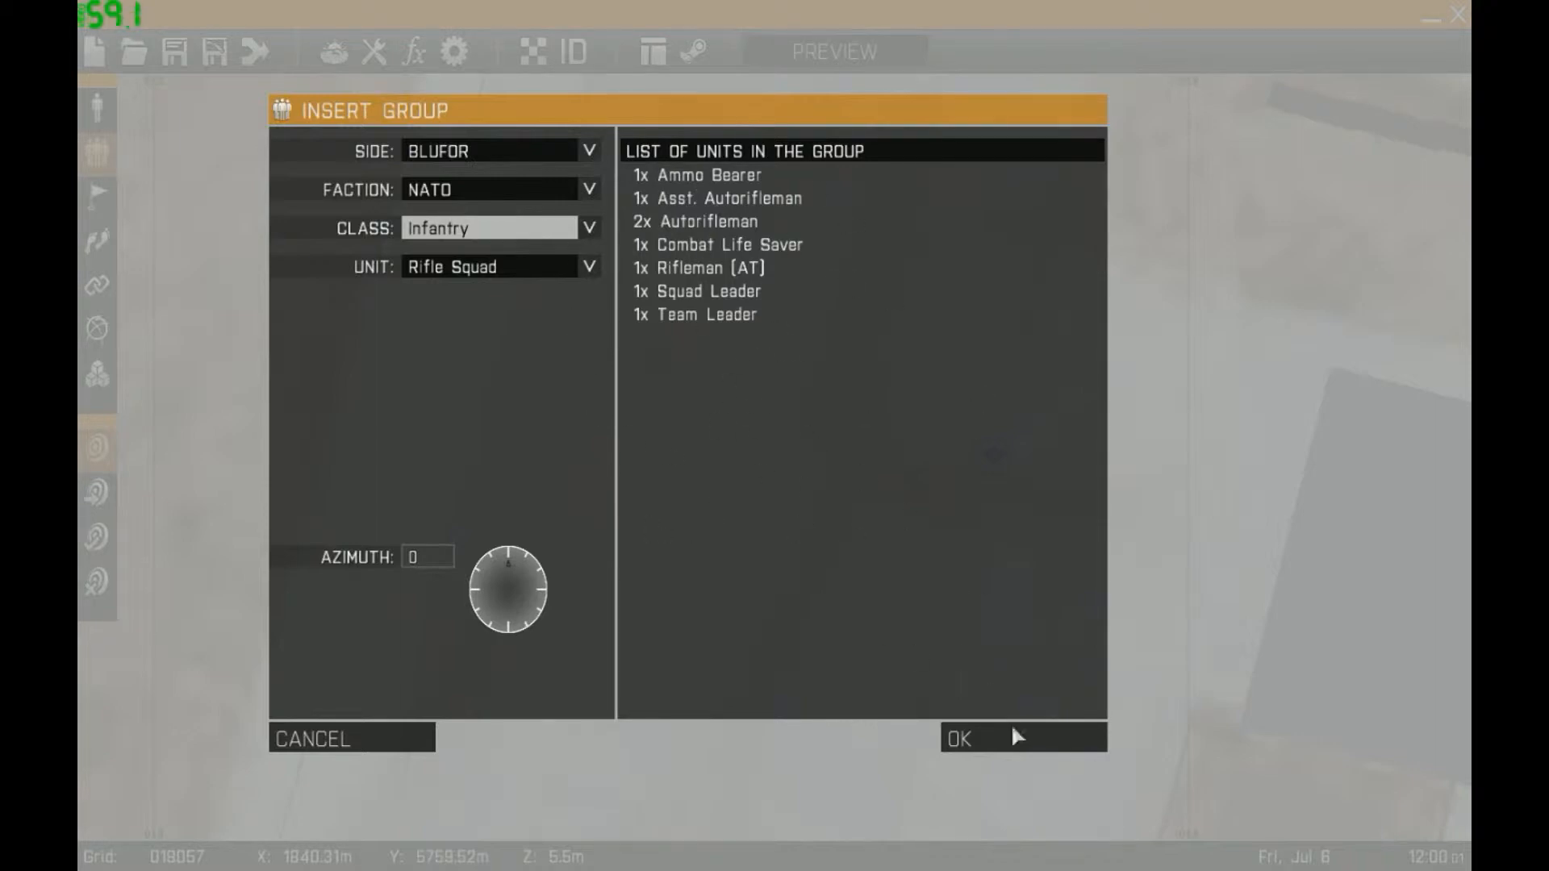
click(1011, 750)
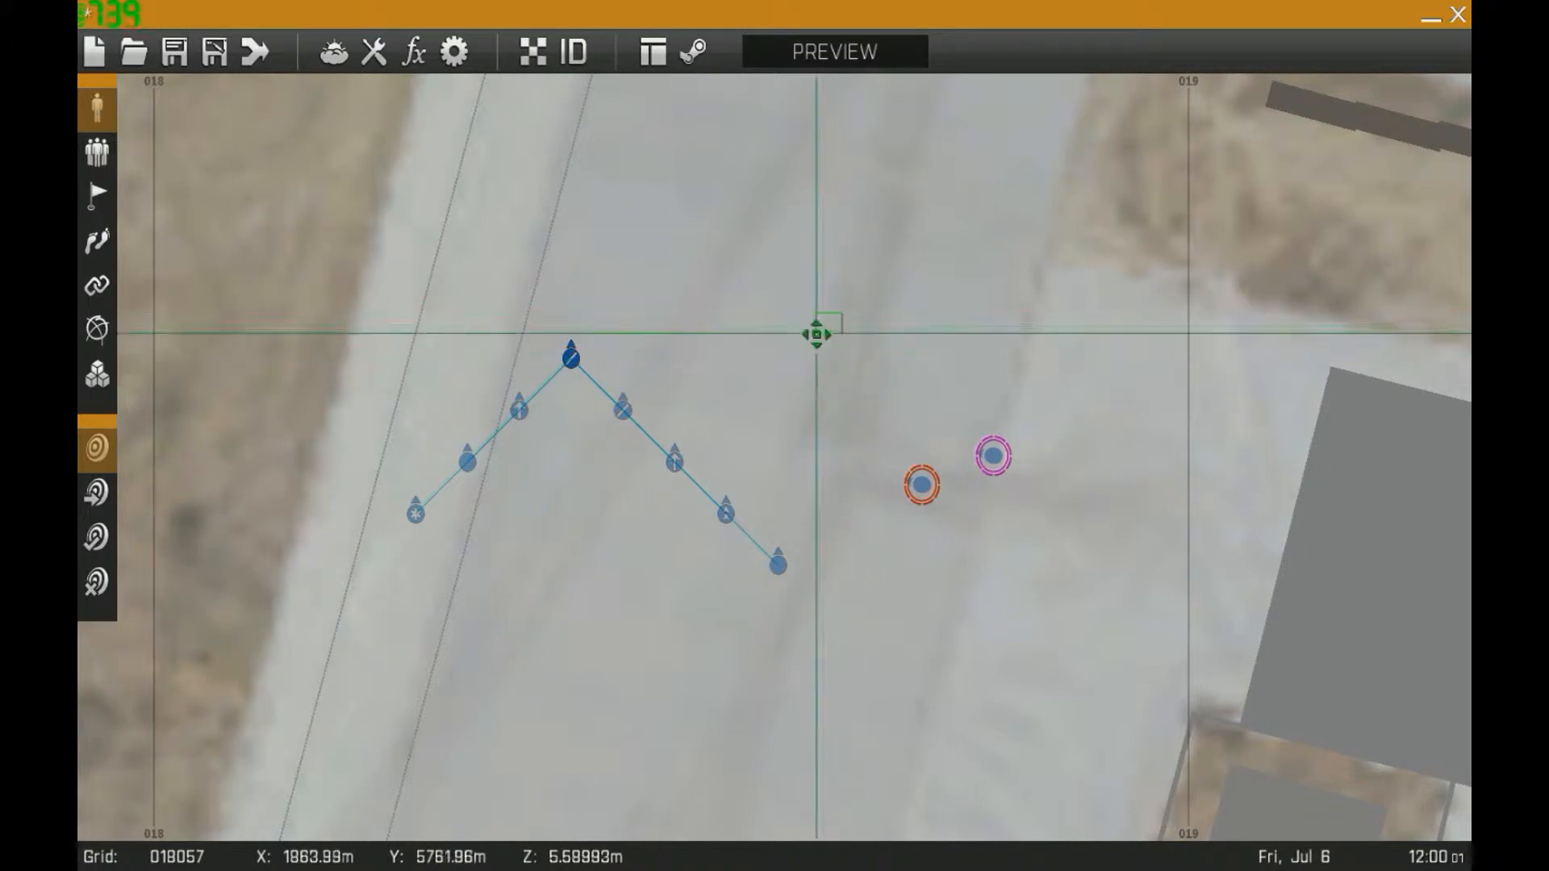
Select the whole NATO rifle squad on the apron and delete it
drag(843, 309, 399, 631)
shift+drag(572, 356, 338, 445)
key(d)
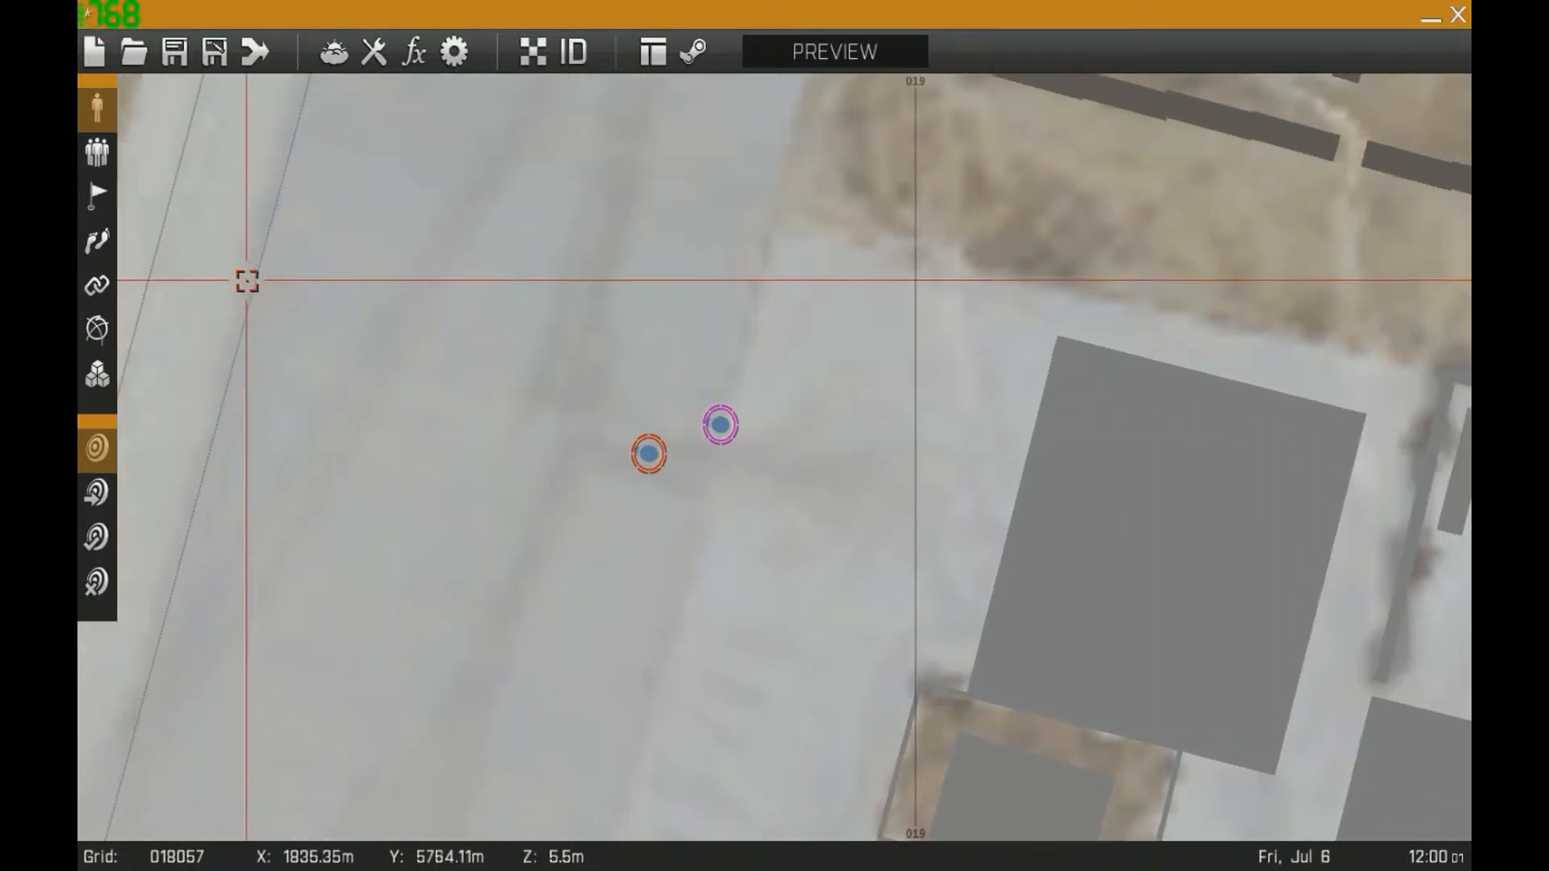
Group the playable rifleman with the player unit
click(97, 153)
key(a)
key(d)
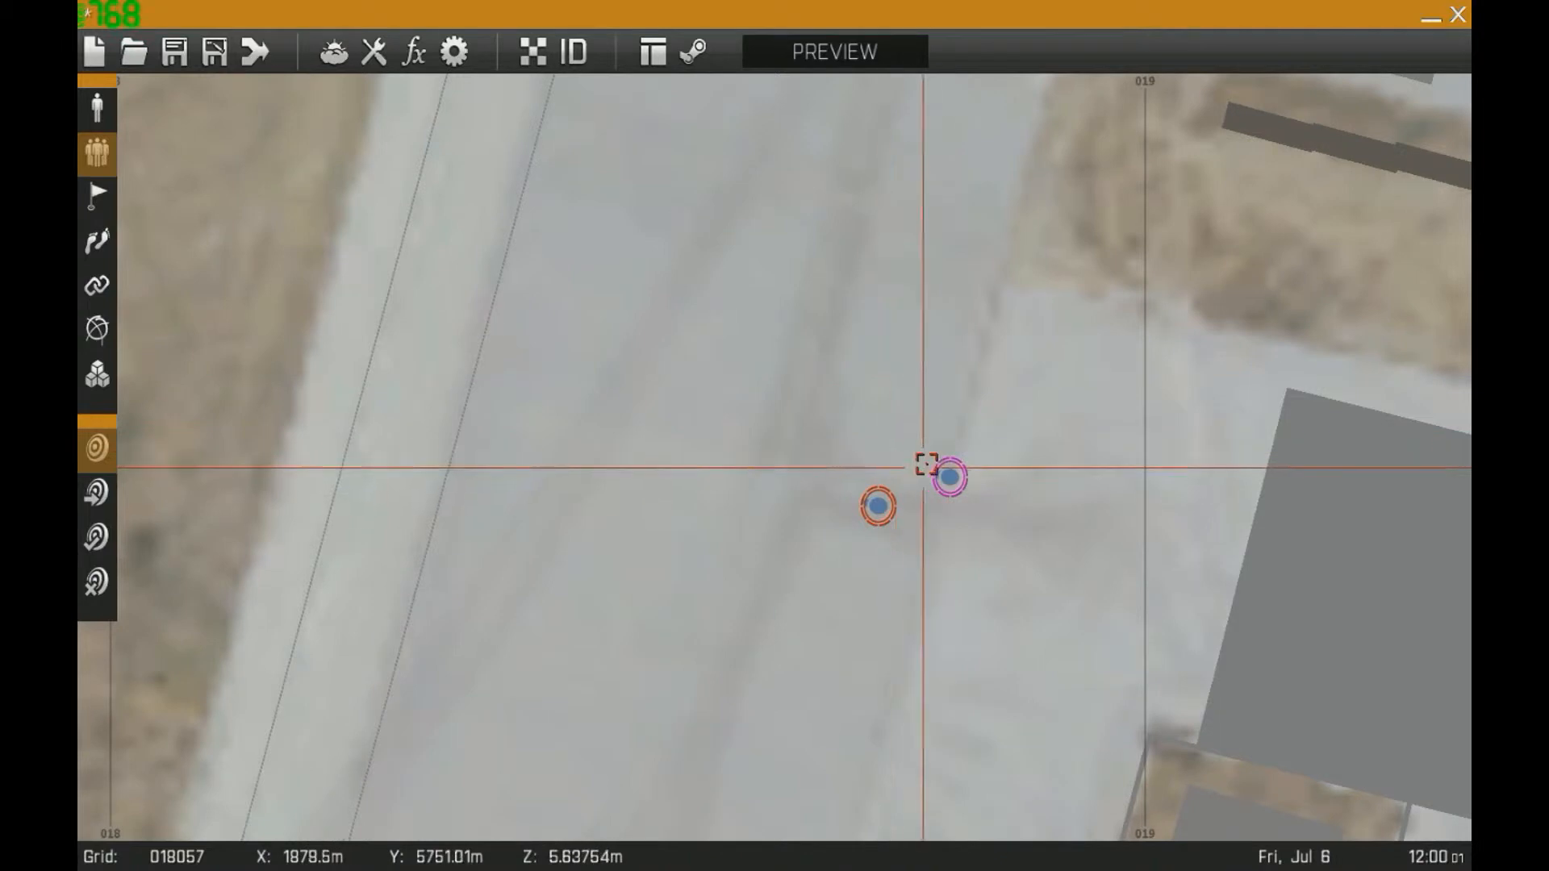
key(w)
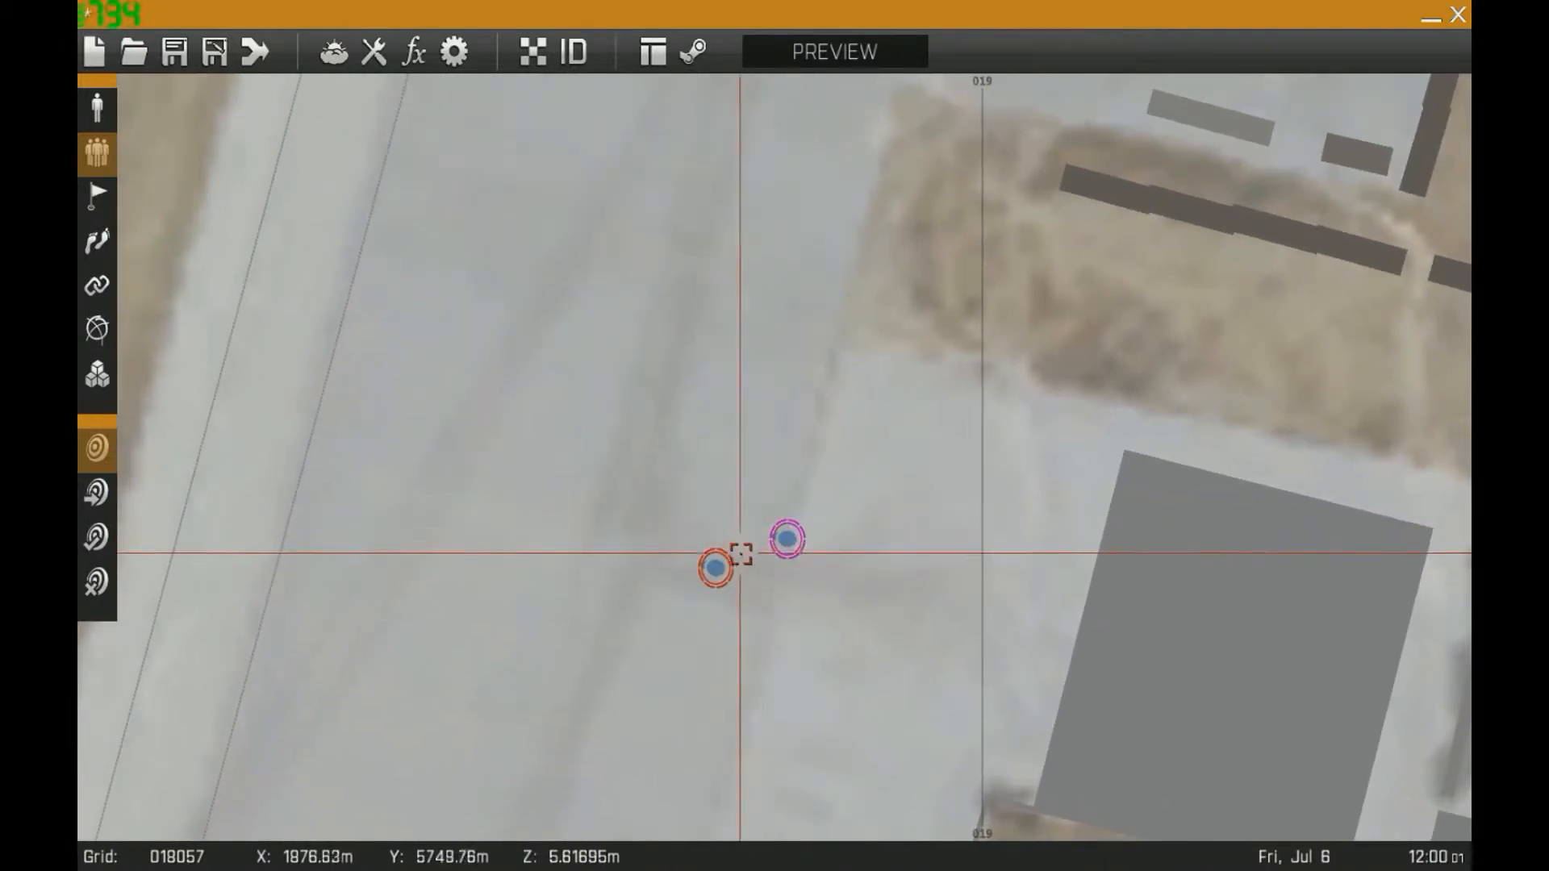
drag(789, 535, 715, 567)
right_drag(712, 602, 668, 555)
Set the player unit's rank to Captain
click(100, 121)
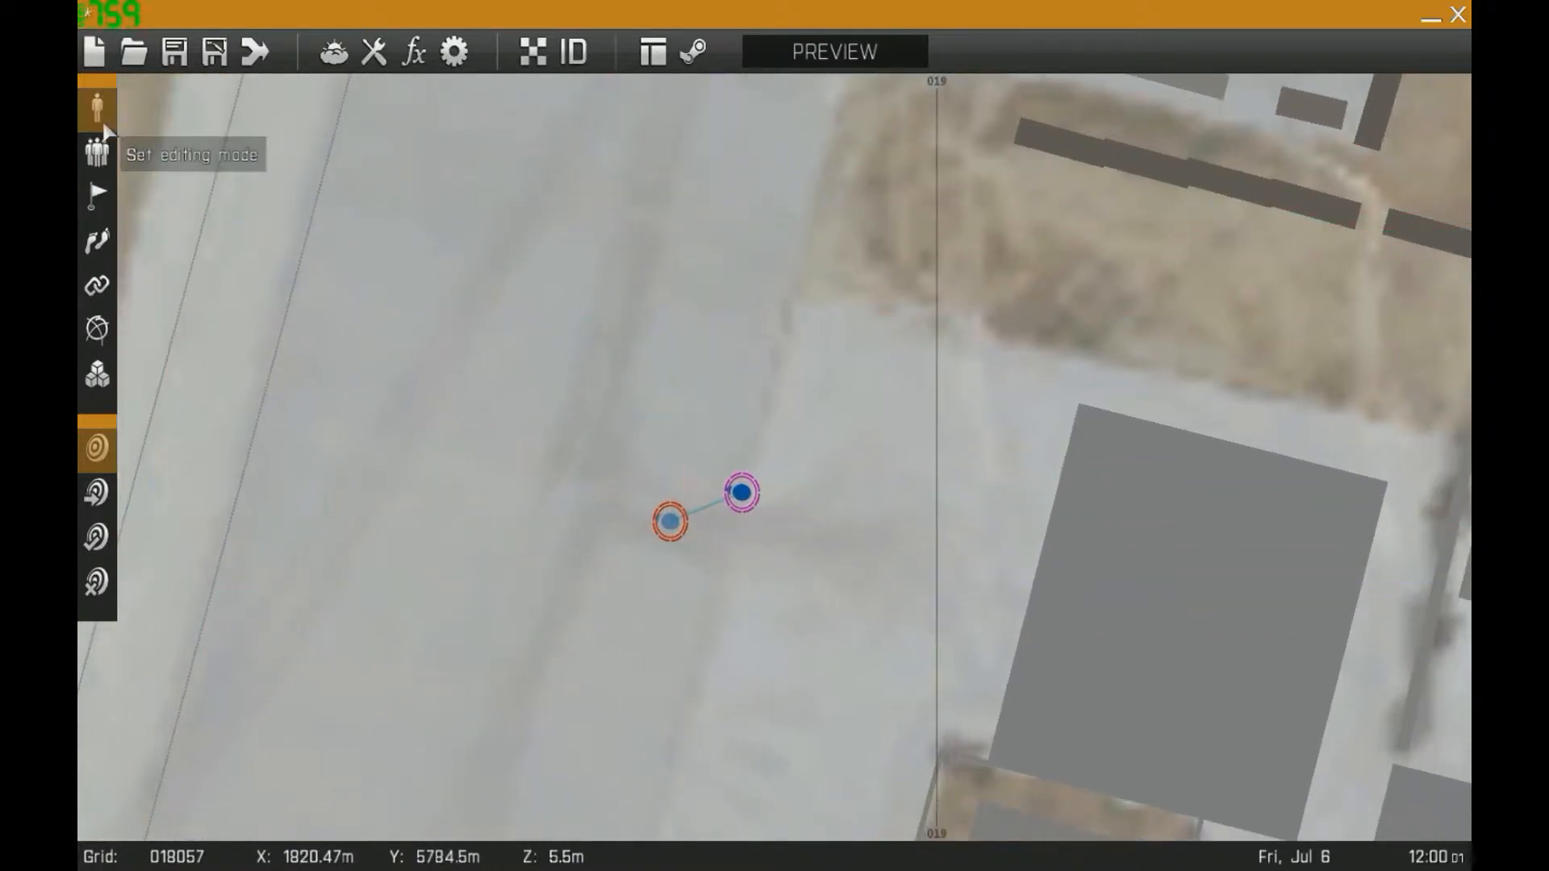
scroll(775, 525, up, 4)
right_drag(671, 560, 673, 402)
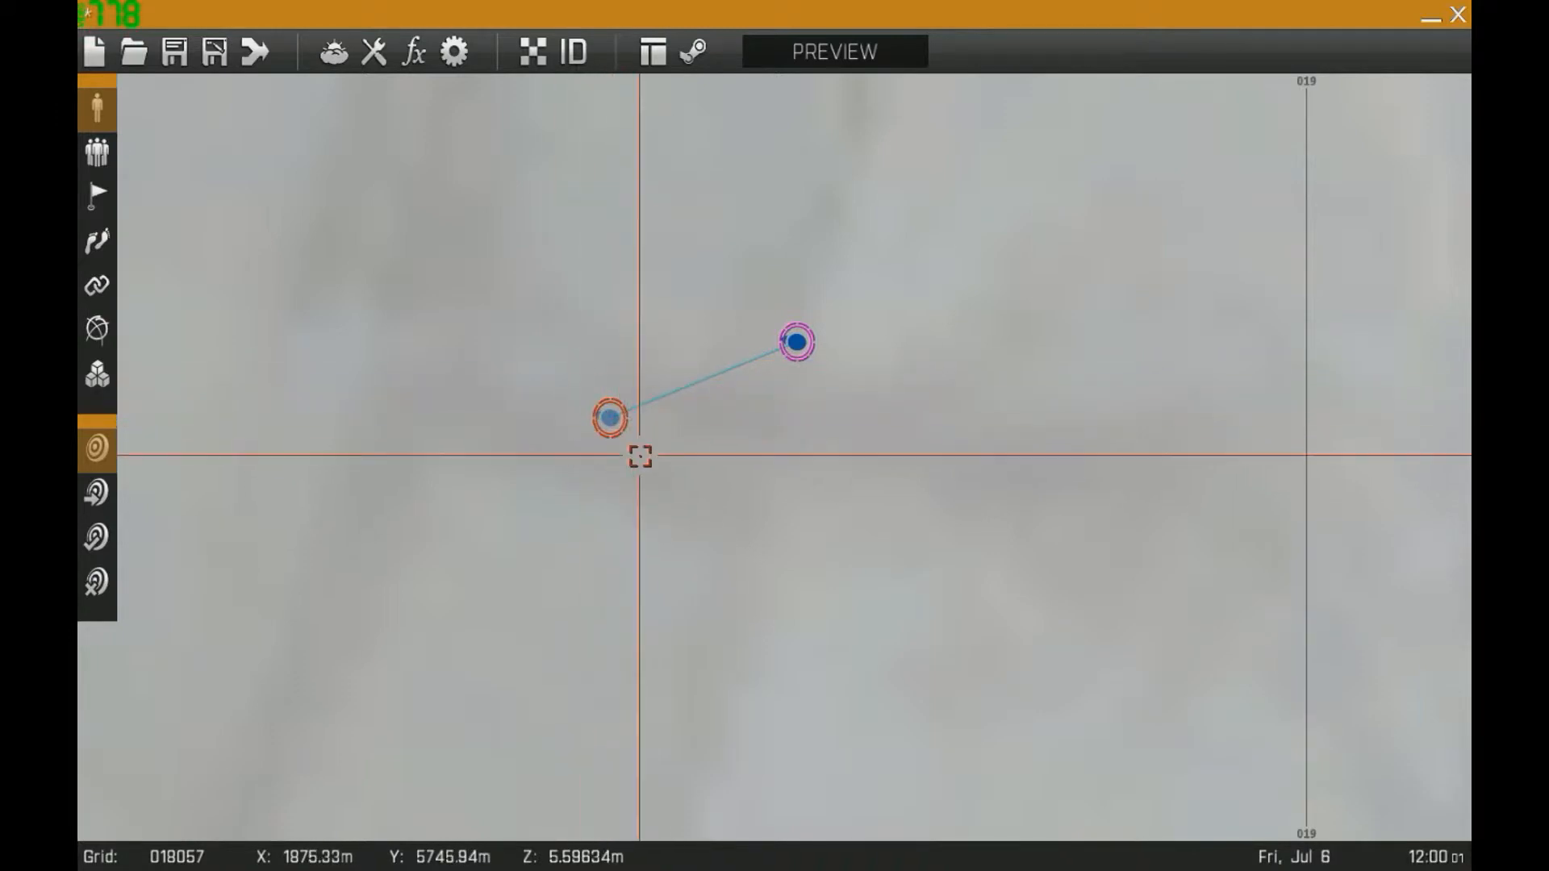
double_click(610, 415)
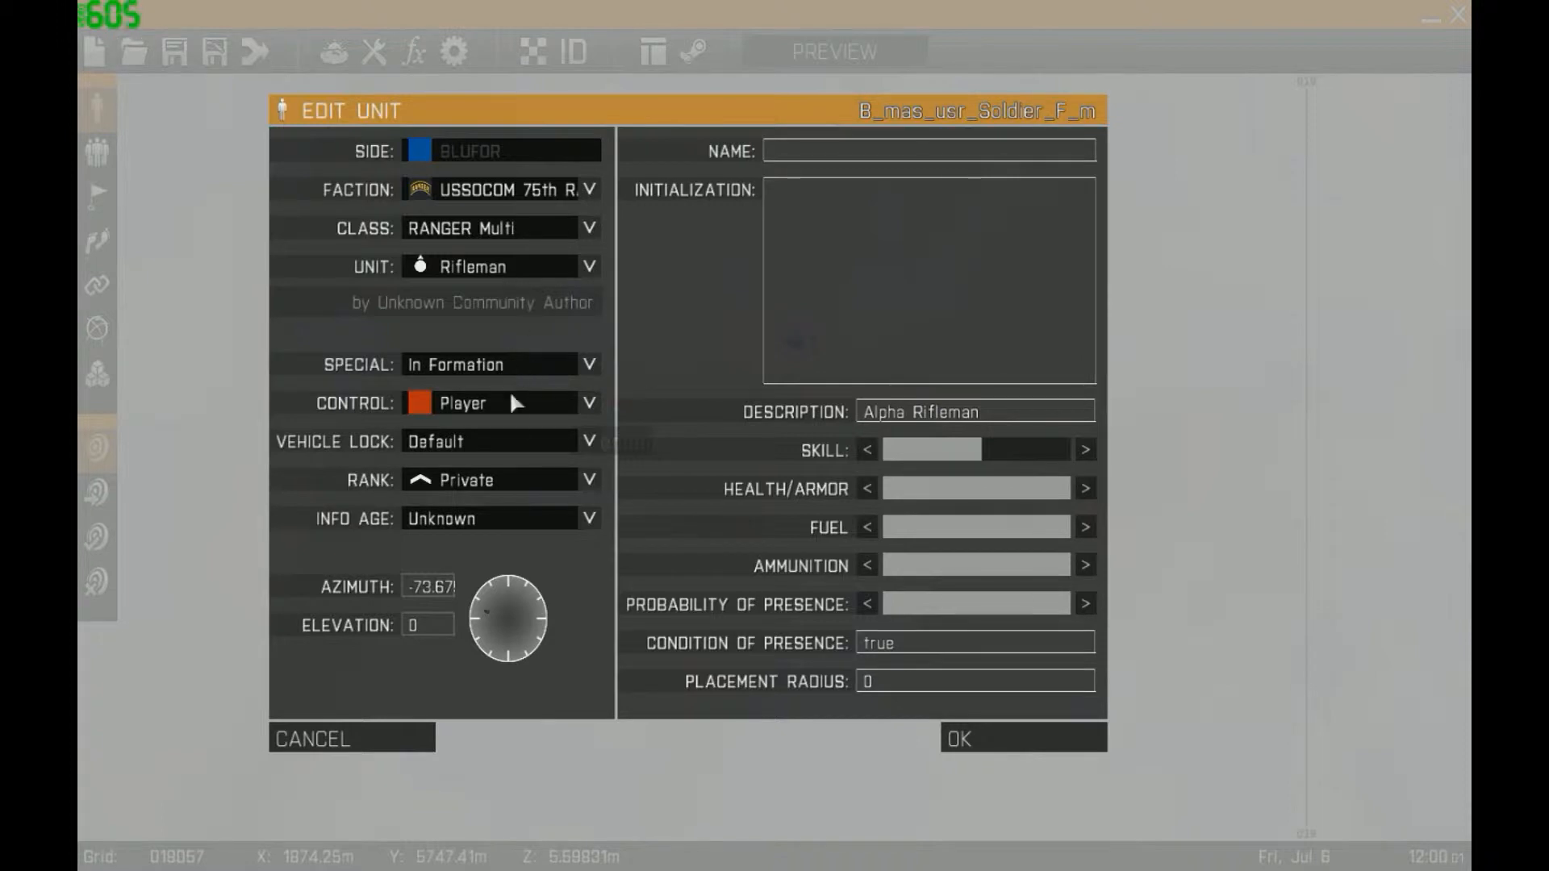
click(499, 477)
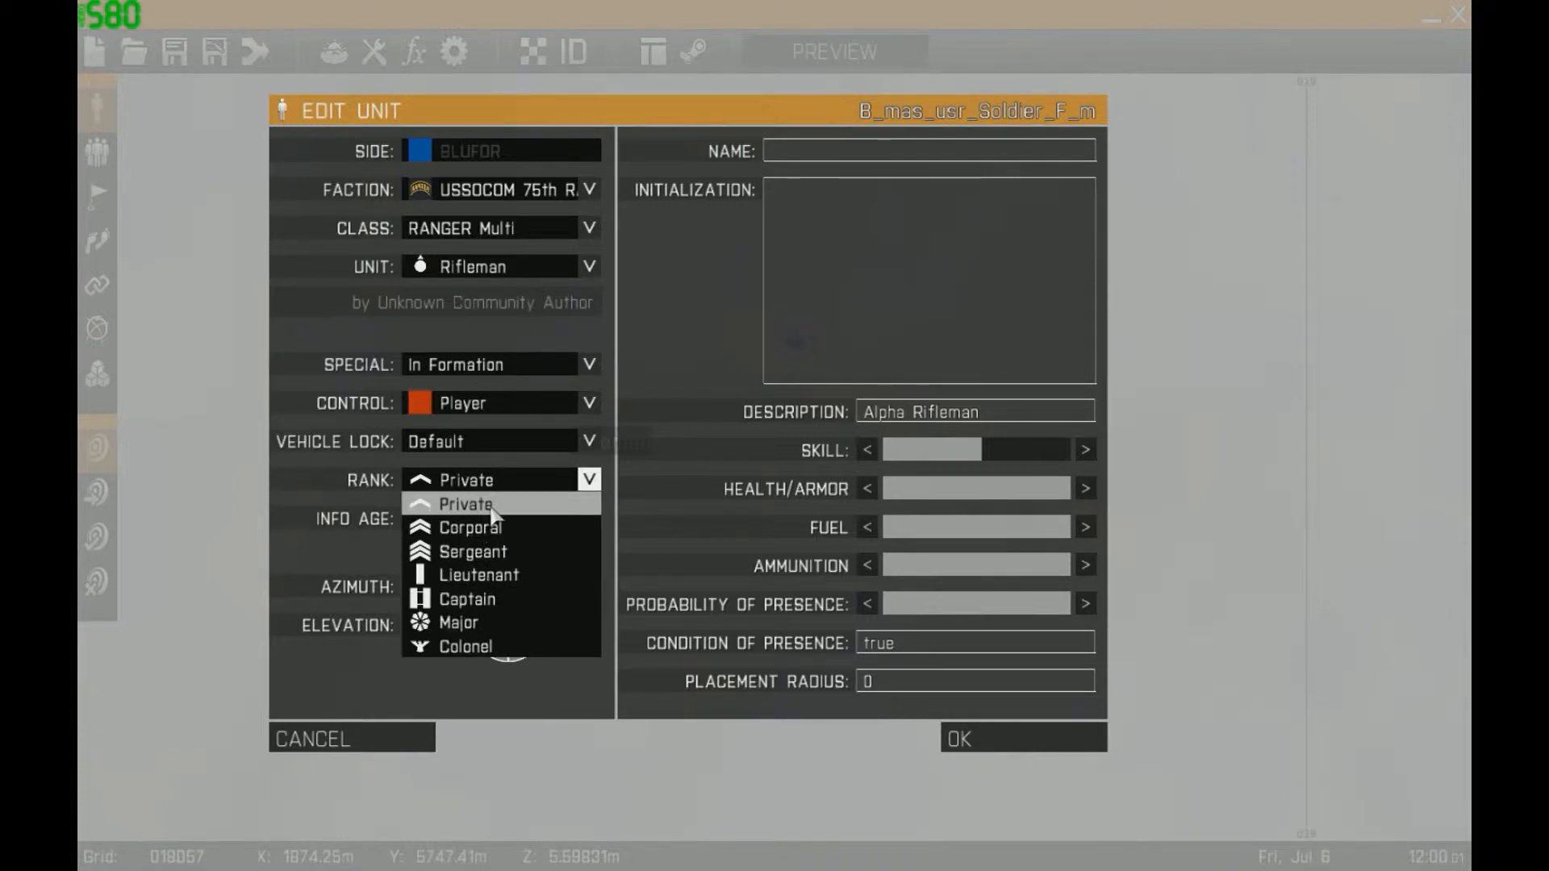
click(476, 599)
click(1001, 761)
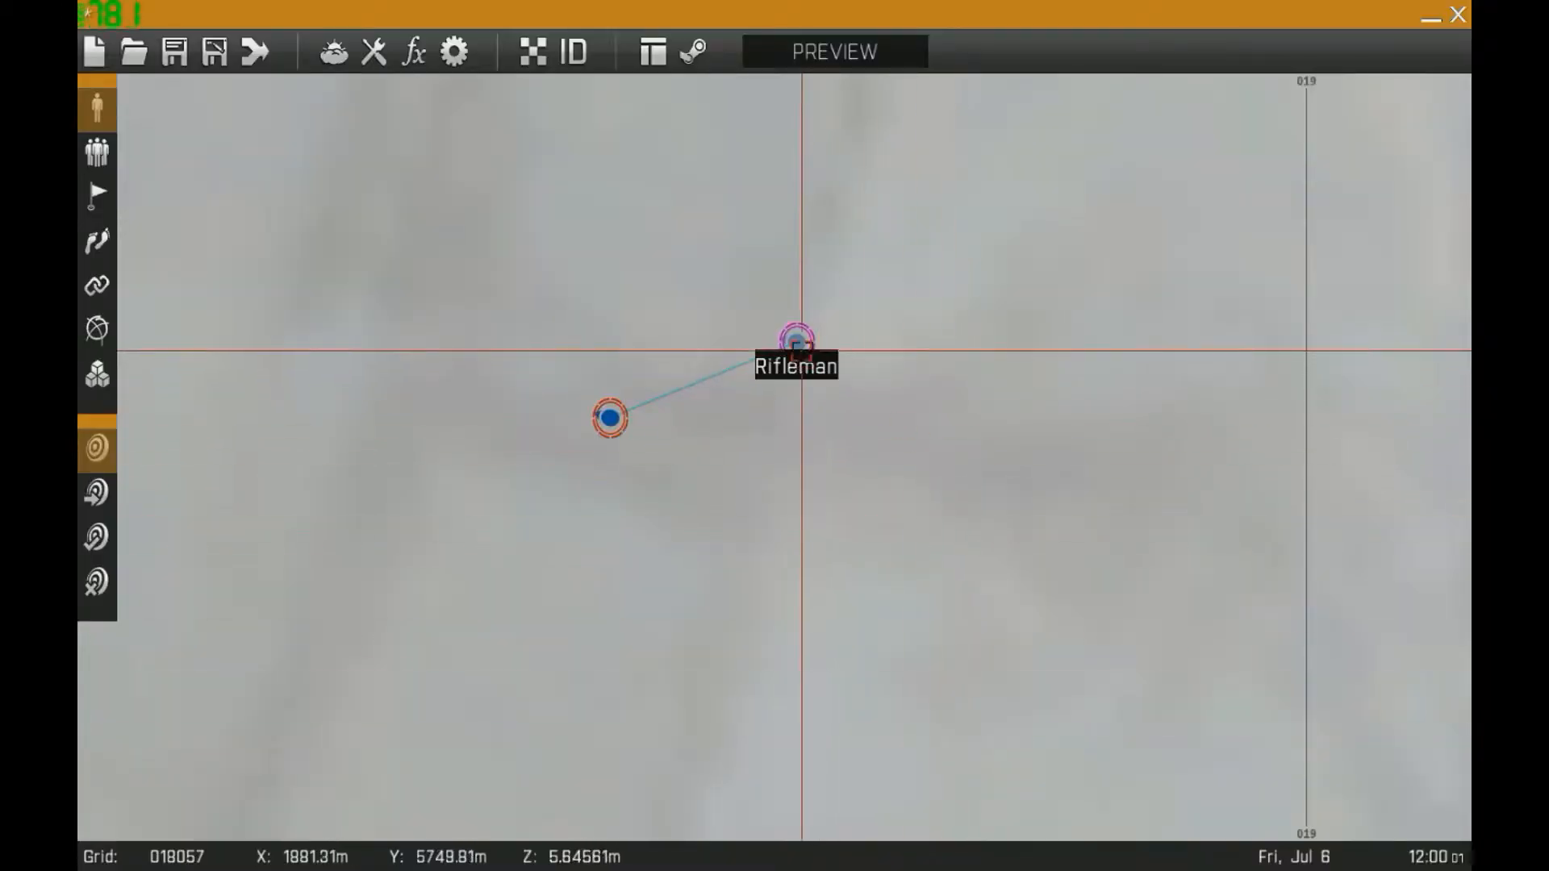
Set the playable rifleman's rank to Sergeant
double_click(796, 339)
click(521, 480)
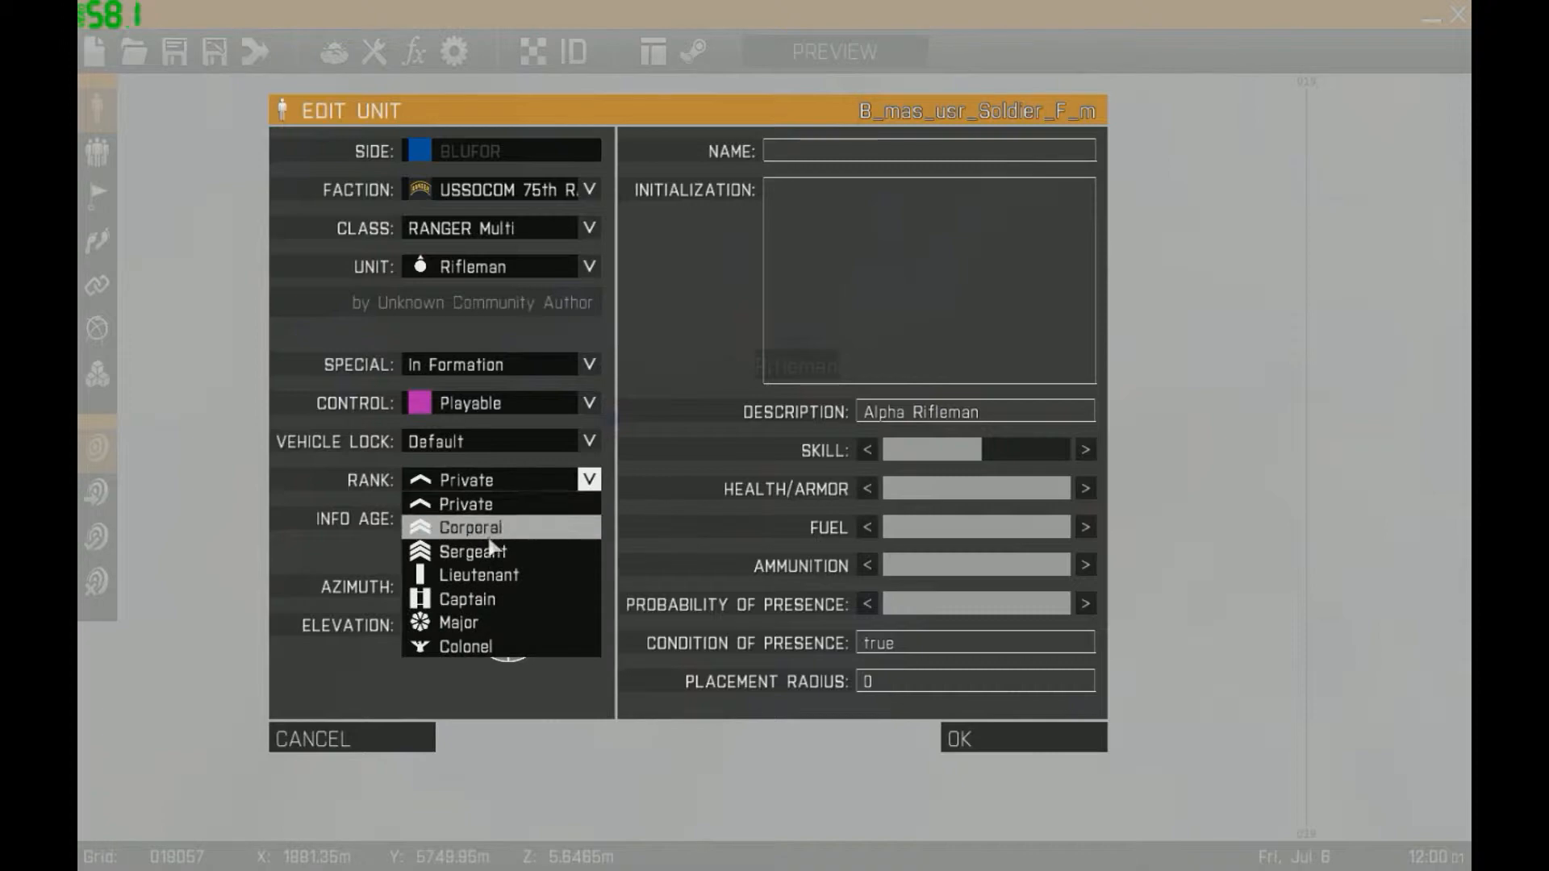
click(484, 547)
click(972, 736)
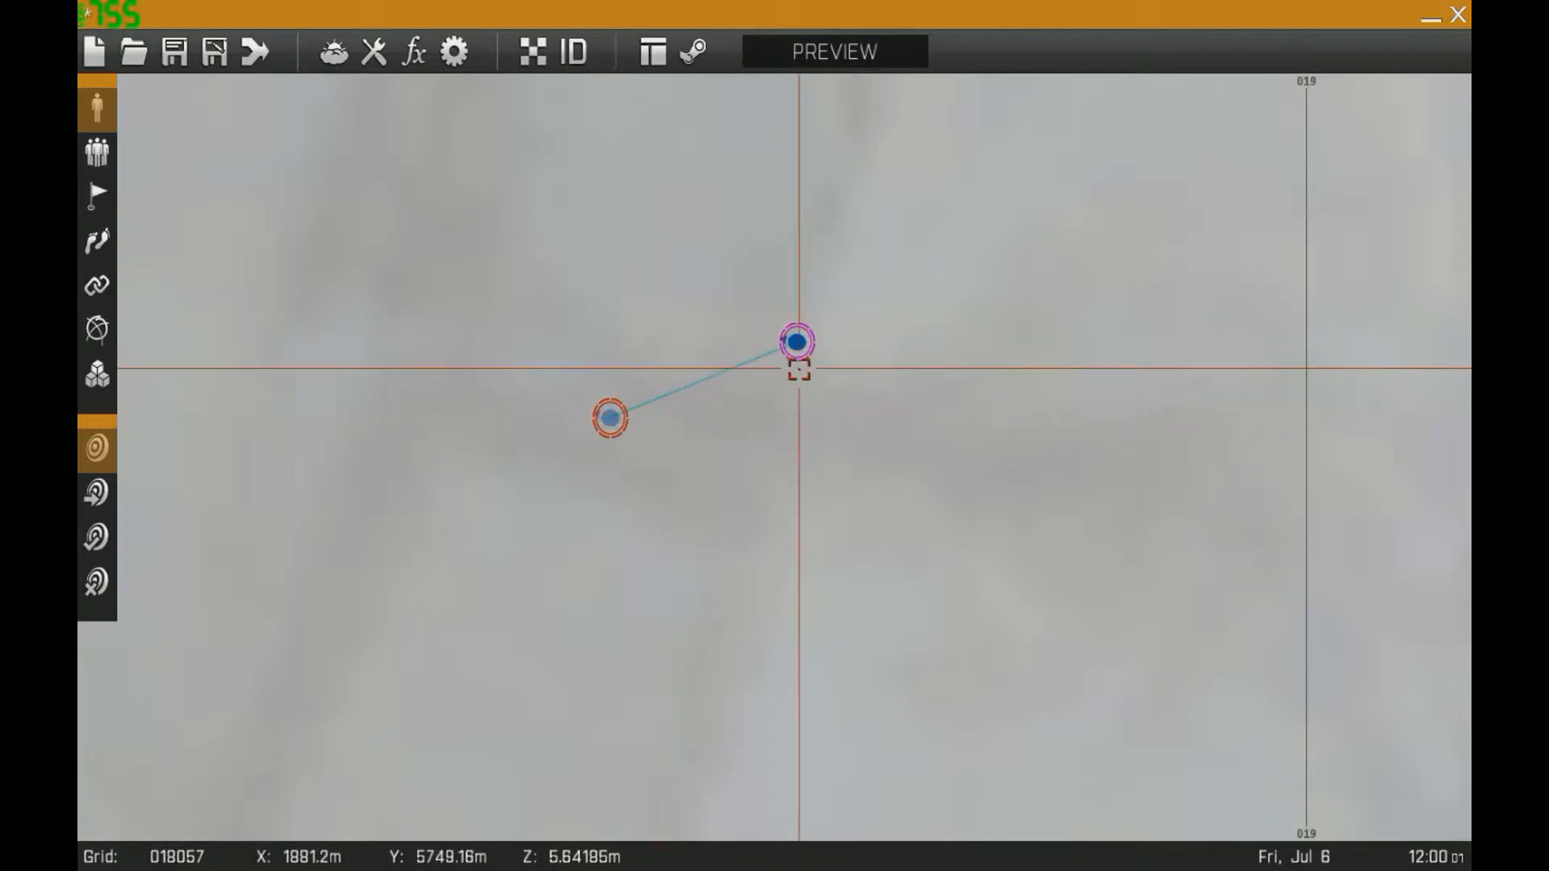
Change the playable rifleman's unit type to Combat Medic
double_click(795, 342)
click(516, 267)
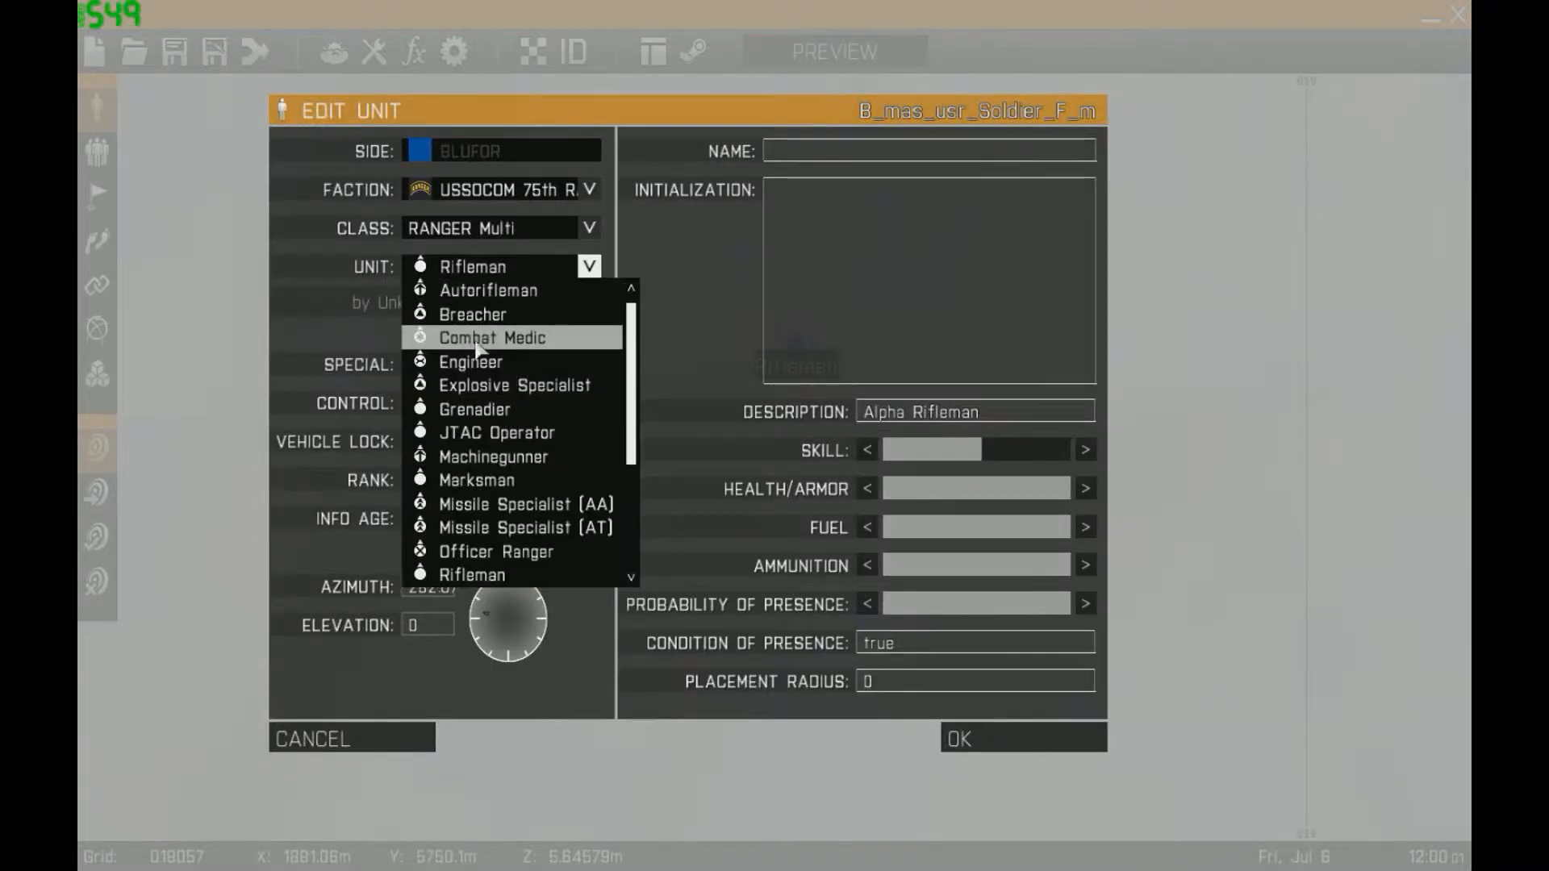
click(485, 338)
click(956, 737)
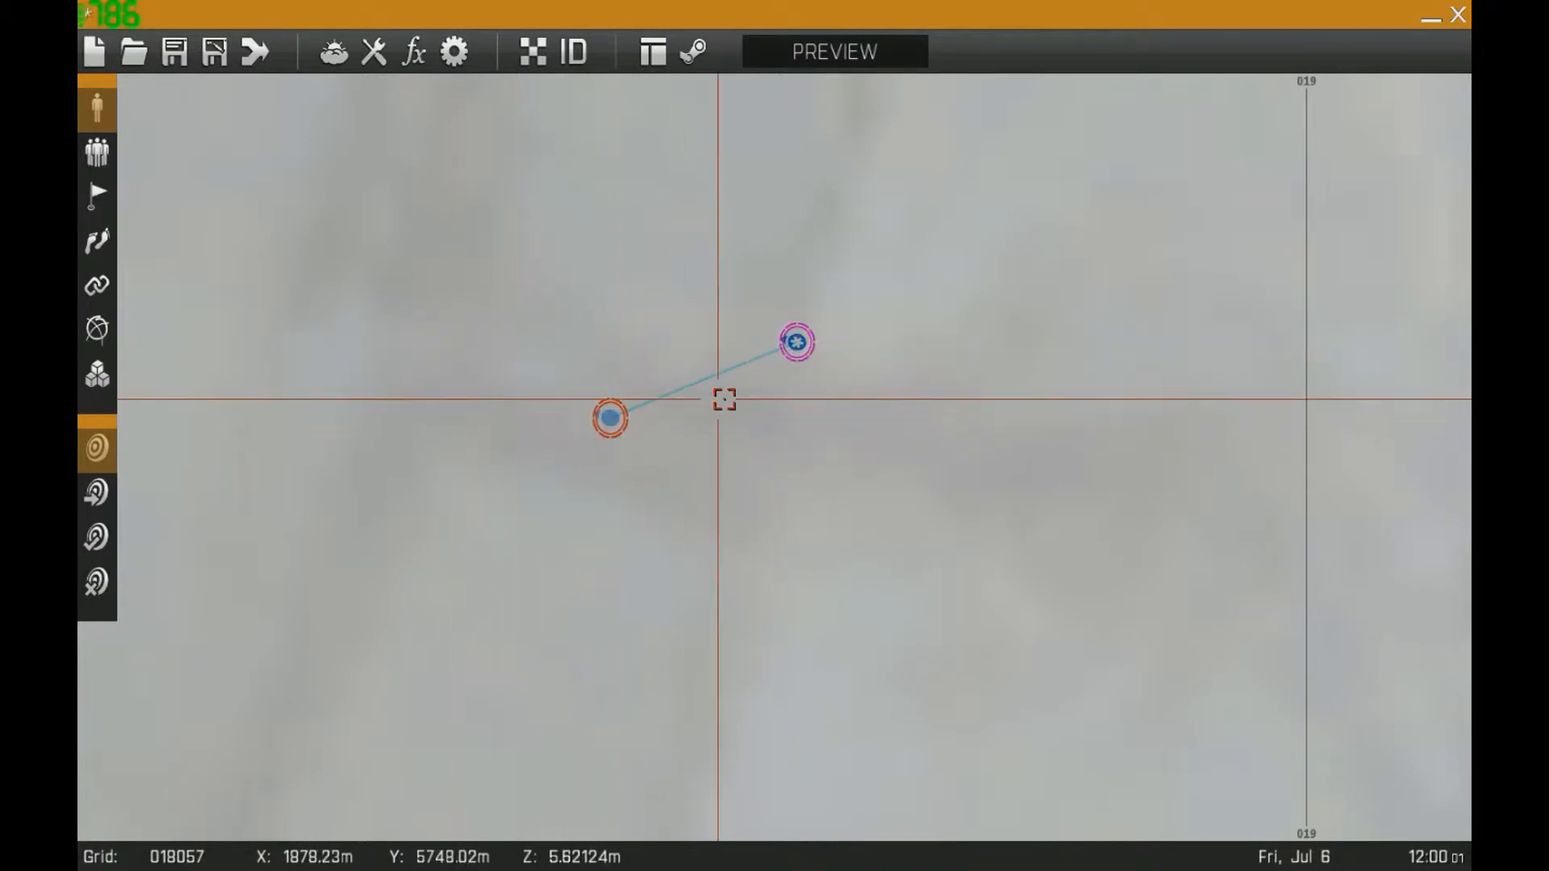
scroll(667, 421, down, 3)
scroll(666, 421, down, 5)
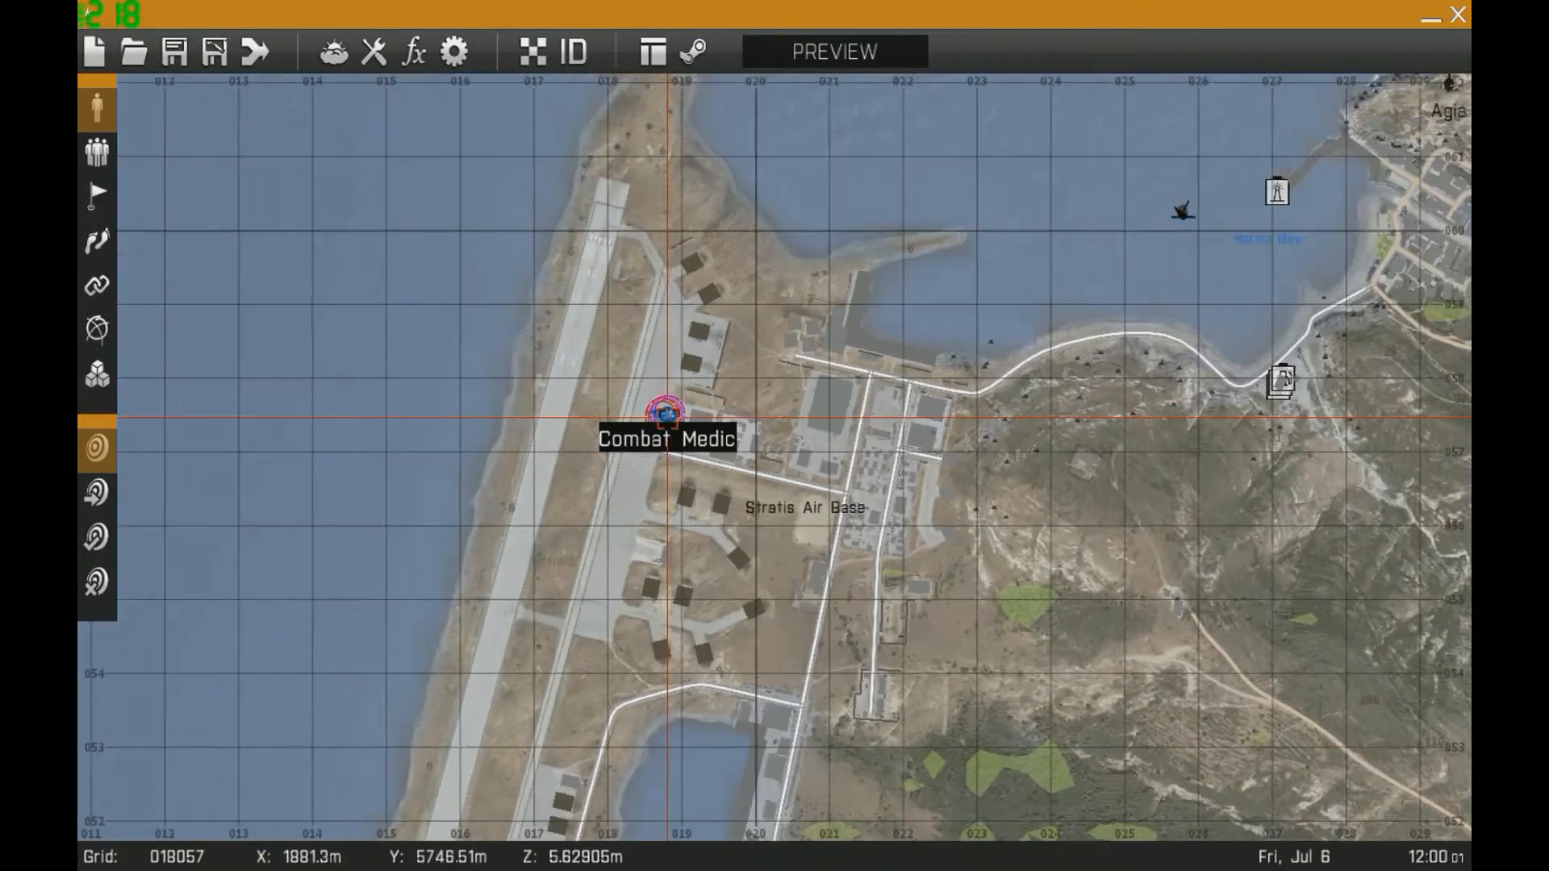
scroll(663, 425, up, 3)
scroll(664, 425, up, 2)
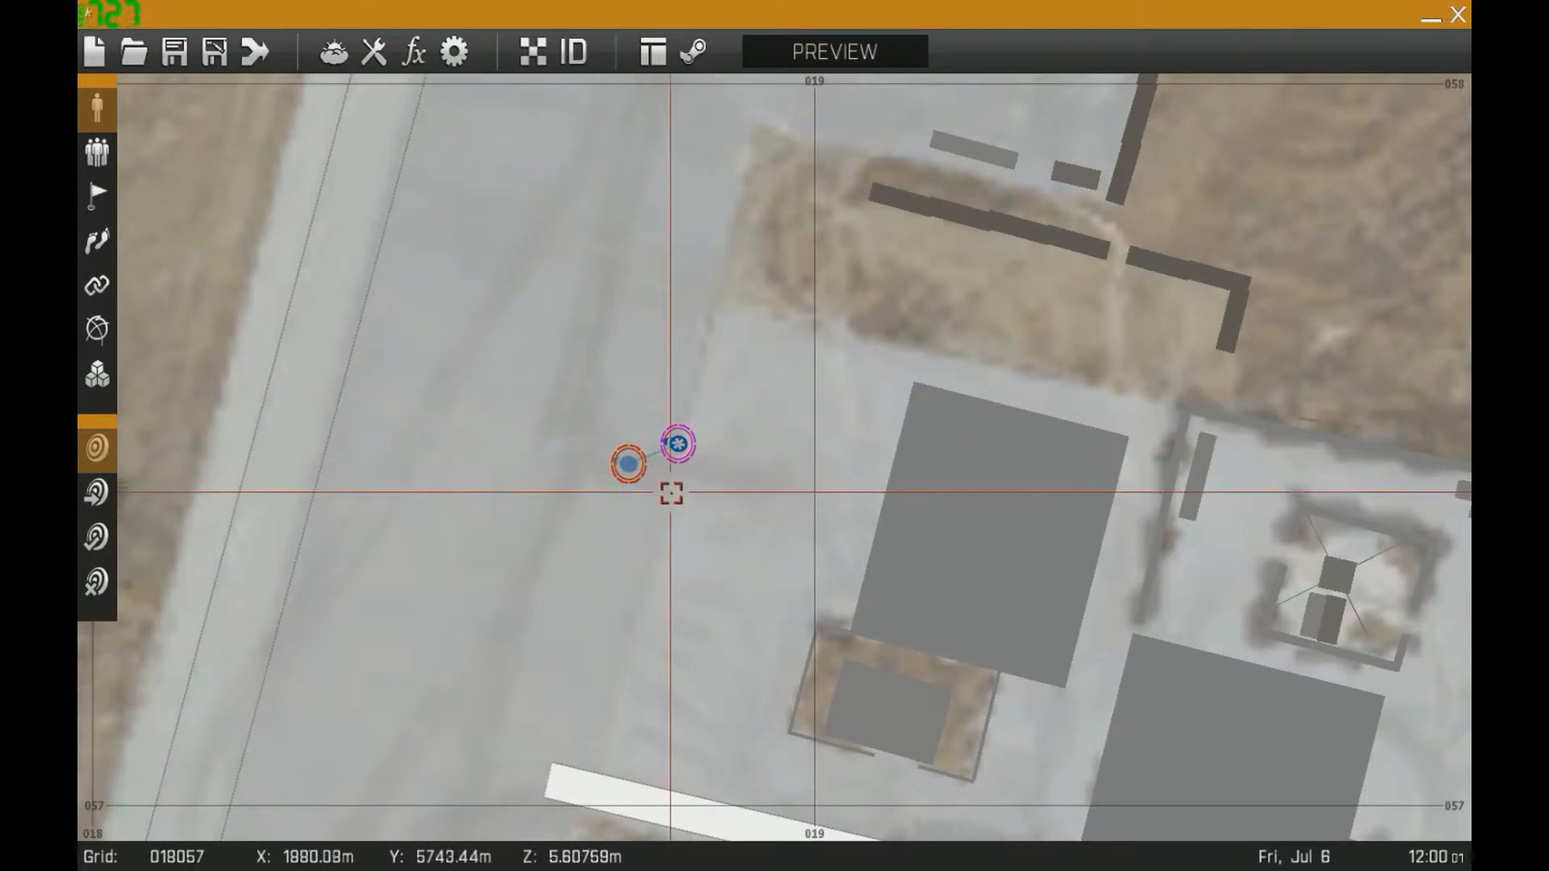
right_drag(729, 454, 968, 367)
right_drag(353, 239, 218, 374)
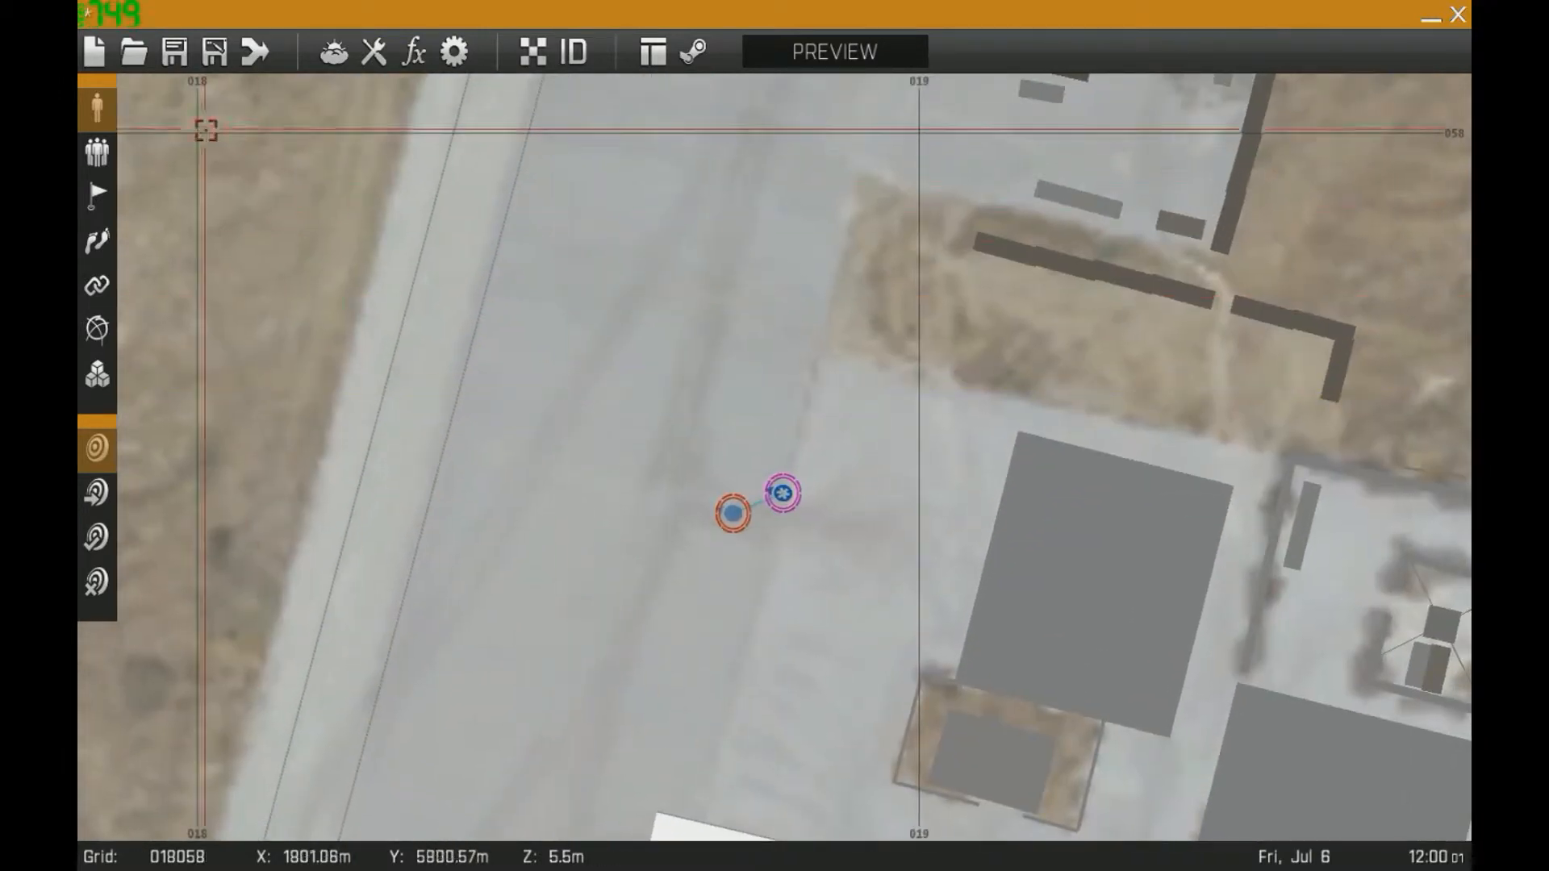
right_drag(221, 282, 426, 214)
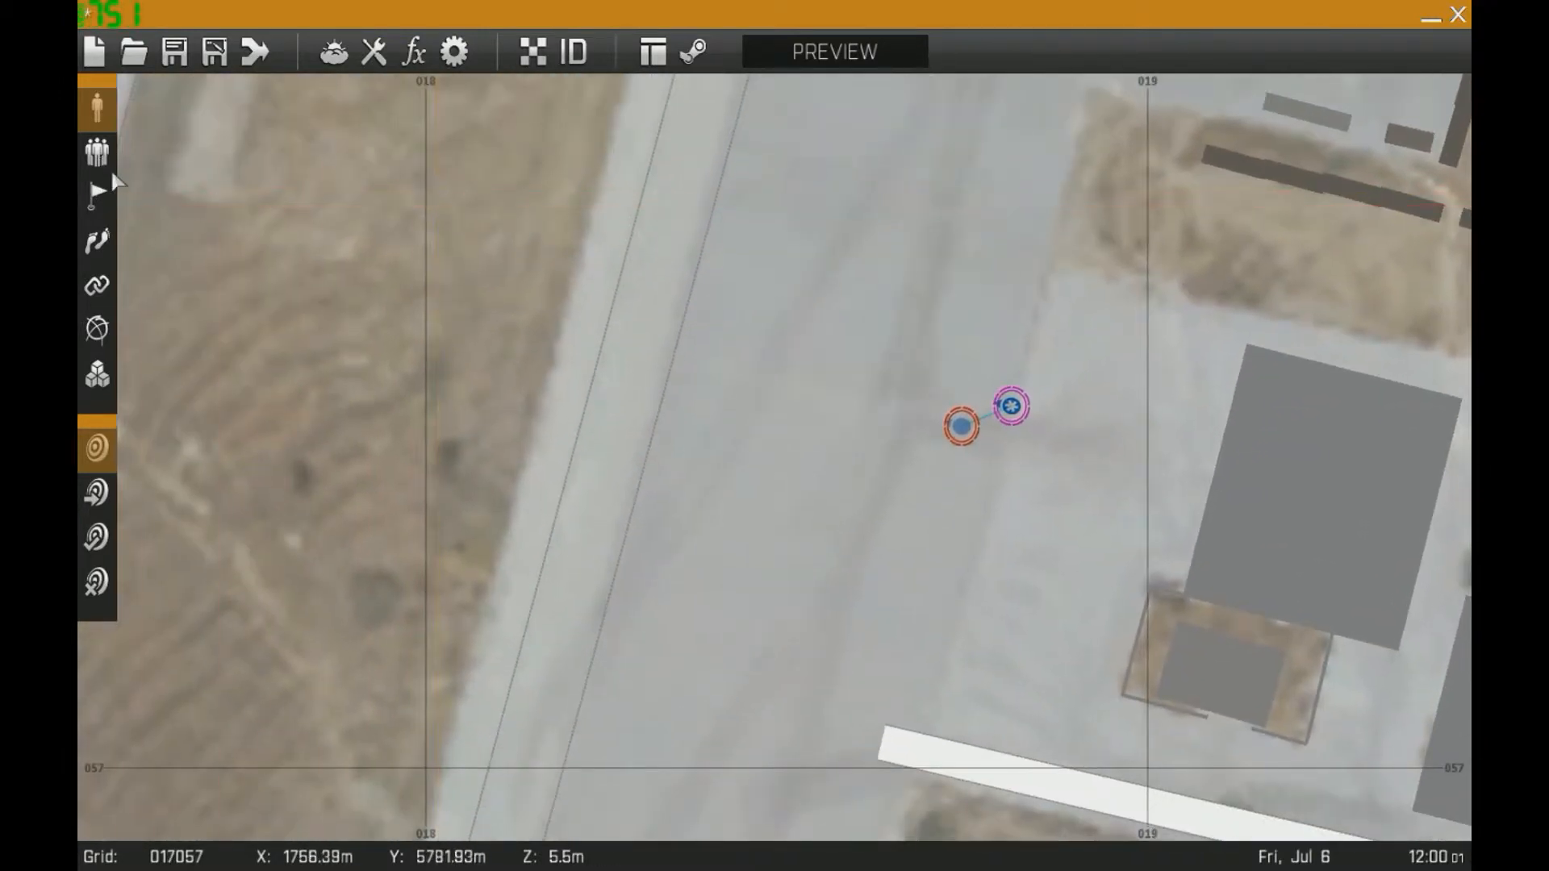
right_drag(574, 211, 560, 241)
click(104, 113)
right_drag(785, 221, 500, 426)
right_drag(769, 543, 785, 273)
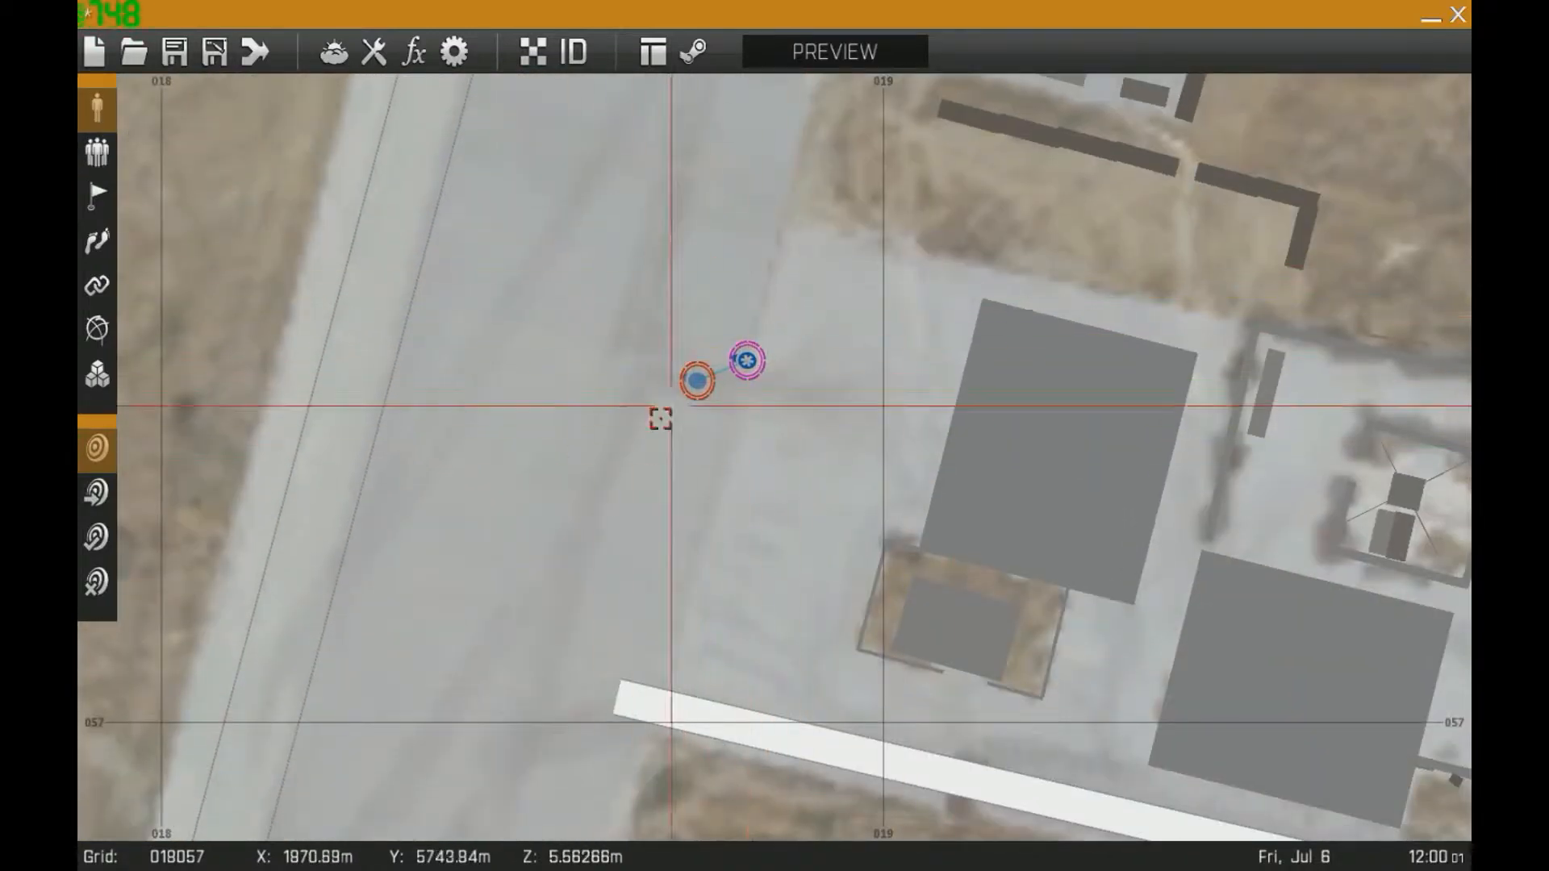
Insert a non-playable RANGER Multi Rifleman at the apron's western edge, northwest of the player unit
right_drag(623, 306, 887, 417)
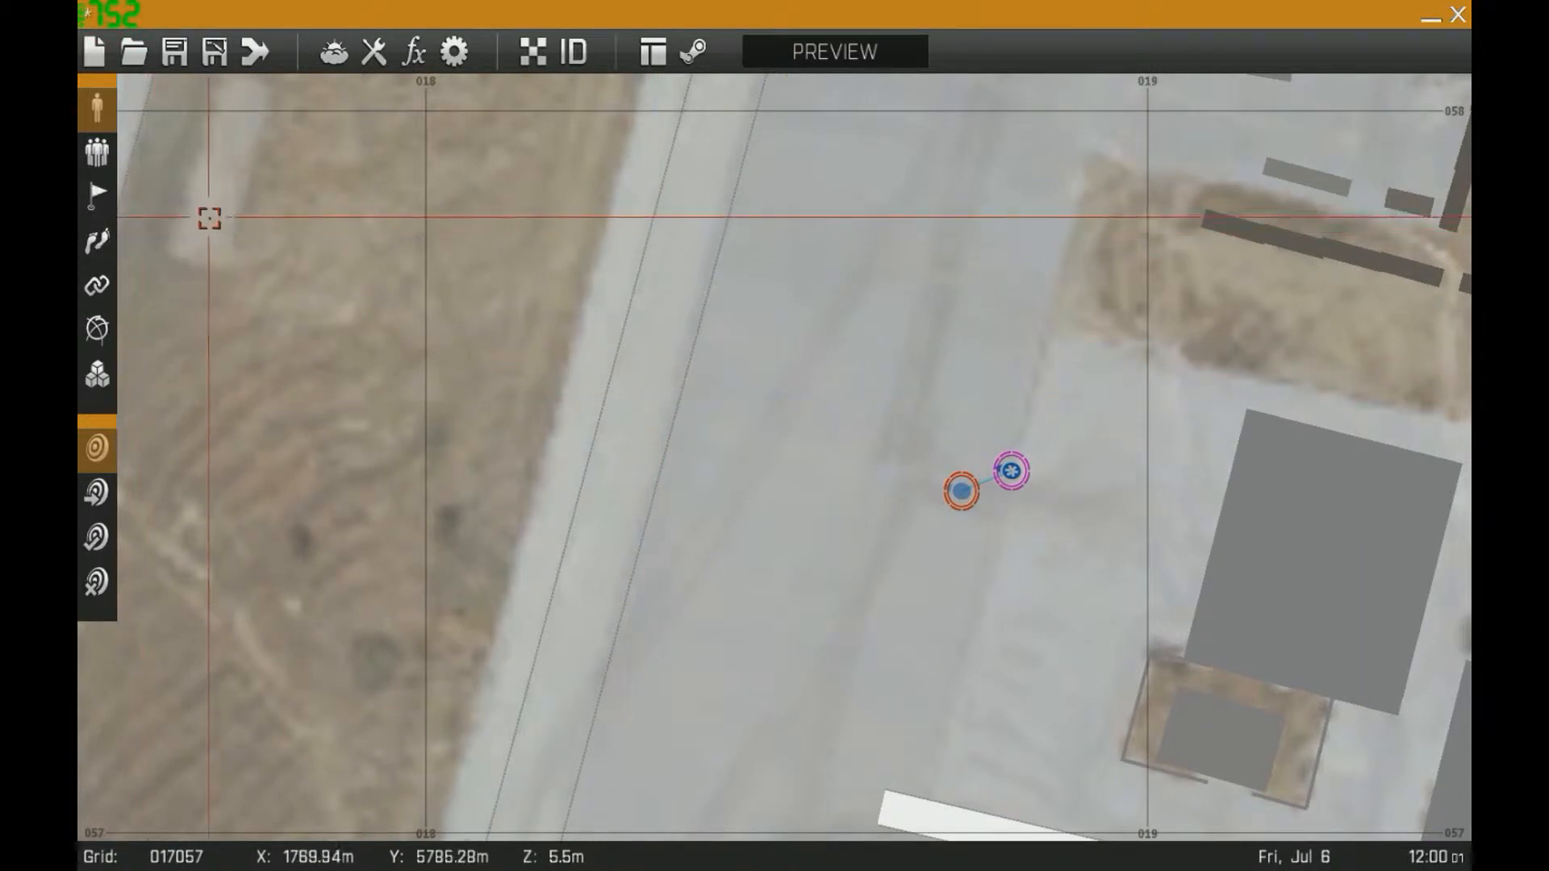
right_drag(556, 216, 487, 304)
right_drag(634, 422, 613, 262)
double_click(617, 260)
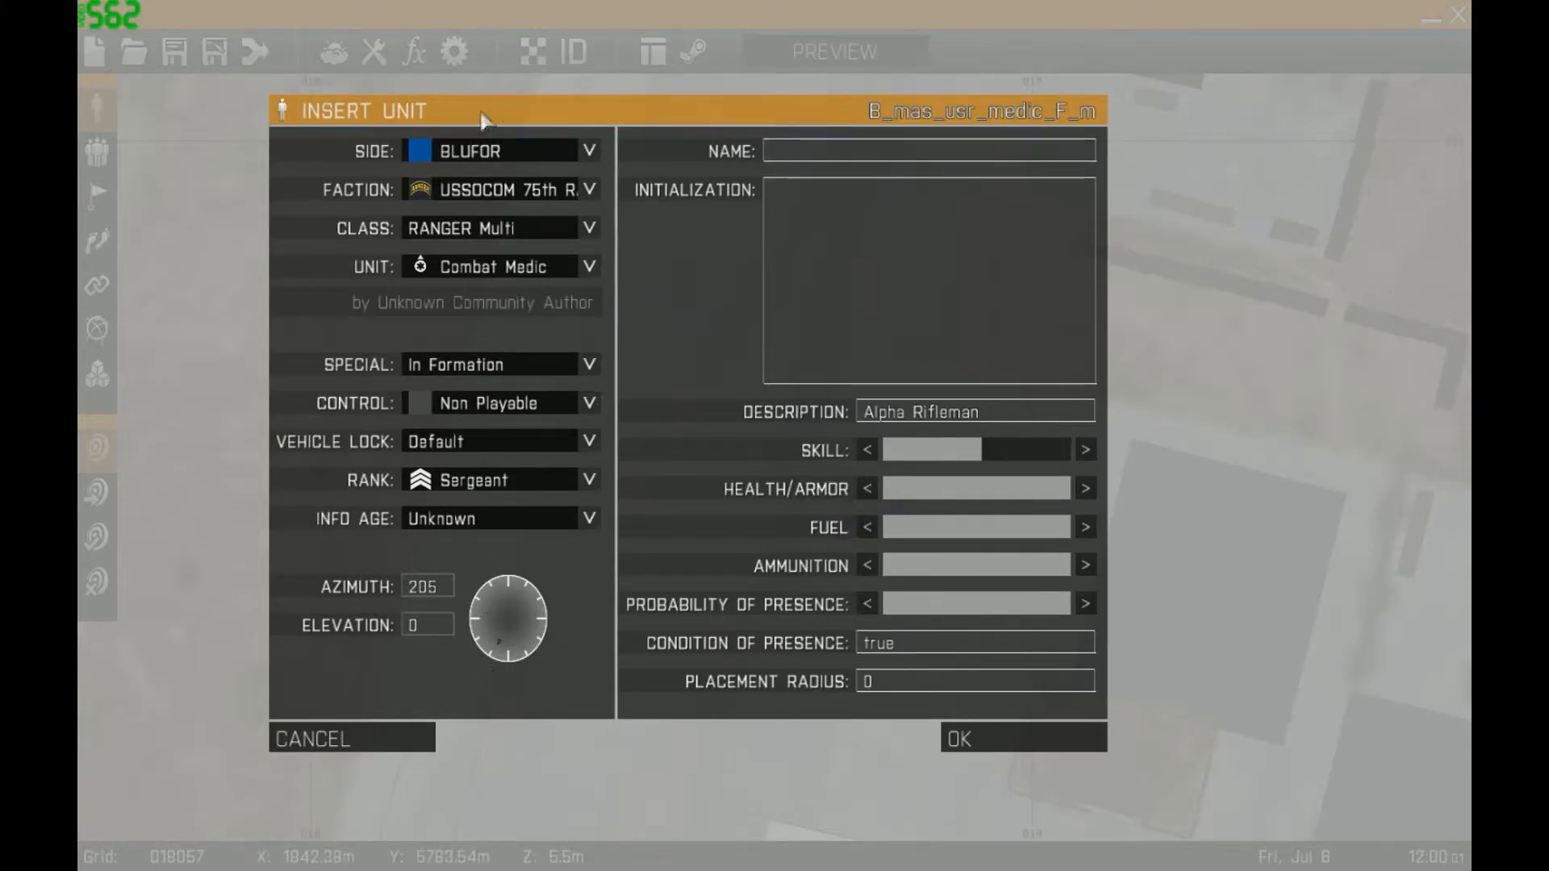
click(524, 227)
click(533, 230)
click(526, 237)
click(508, 256)
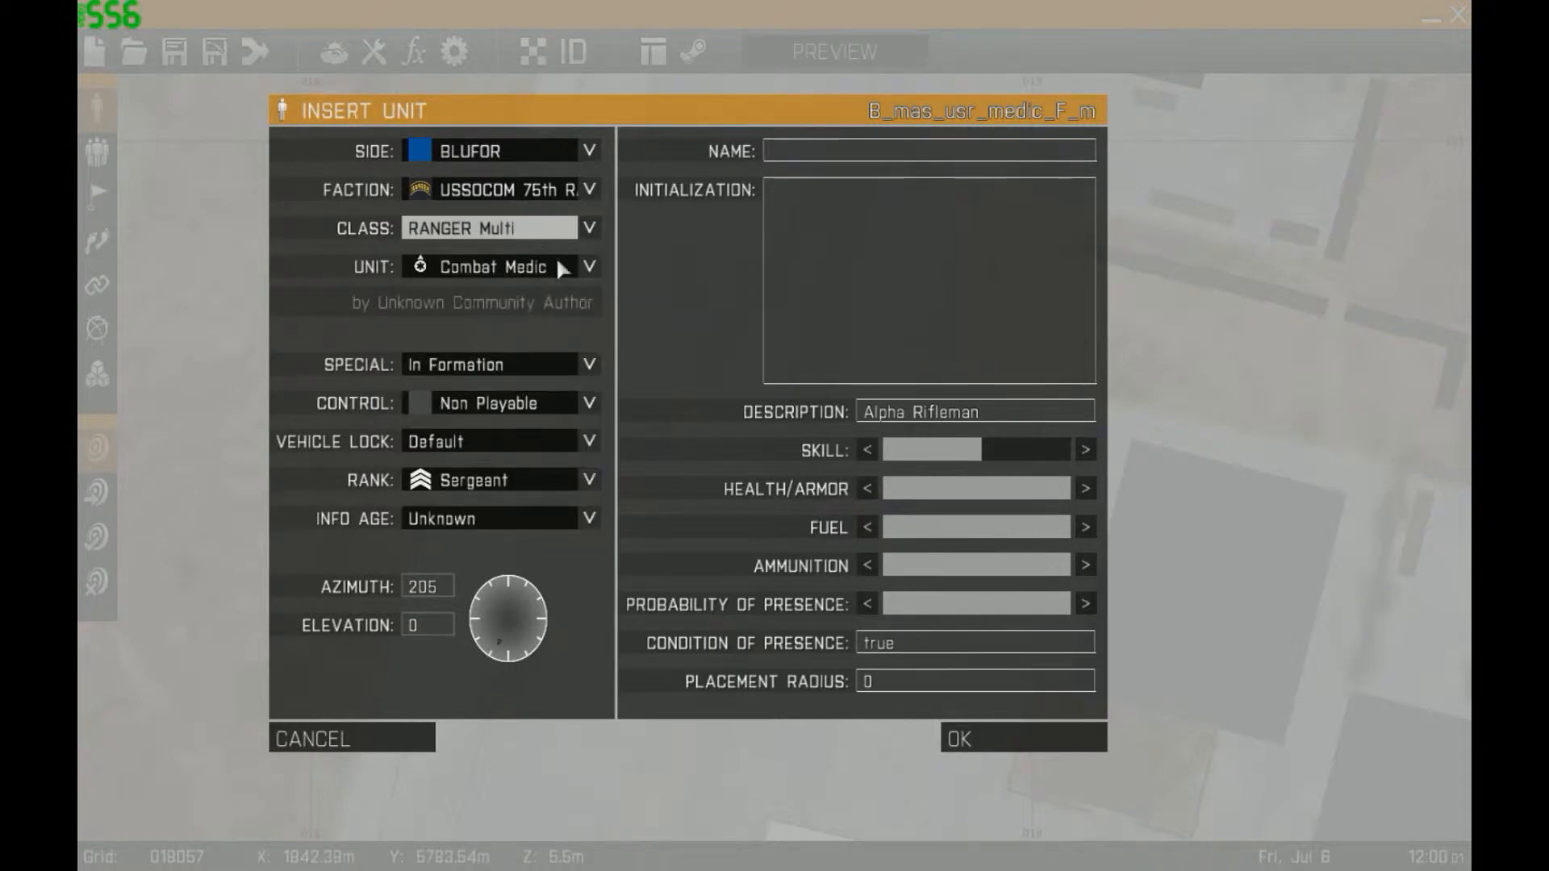
click(494, 266)
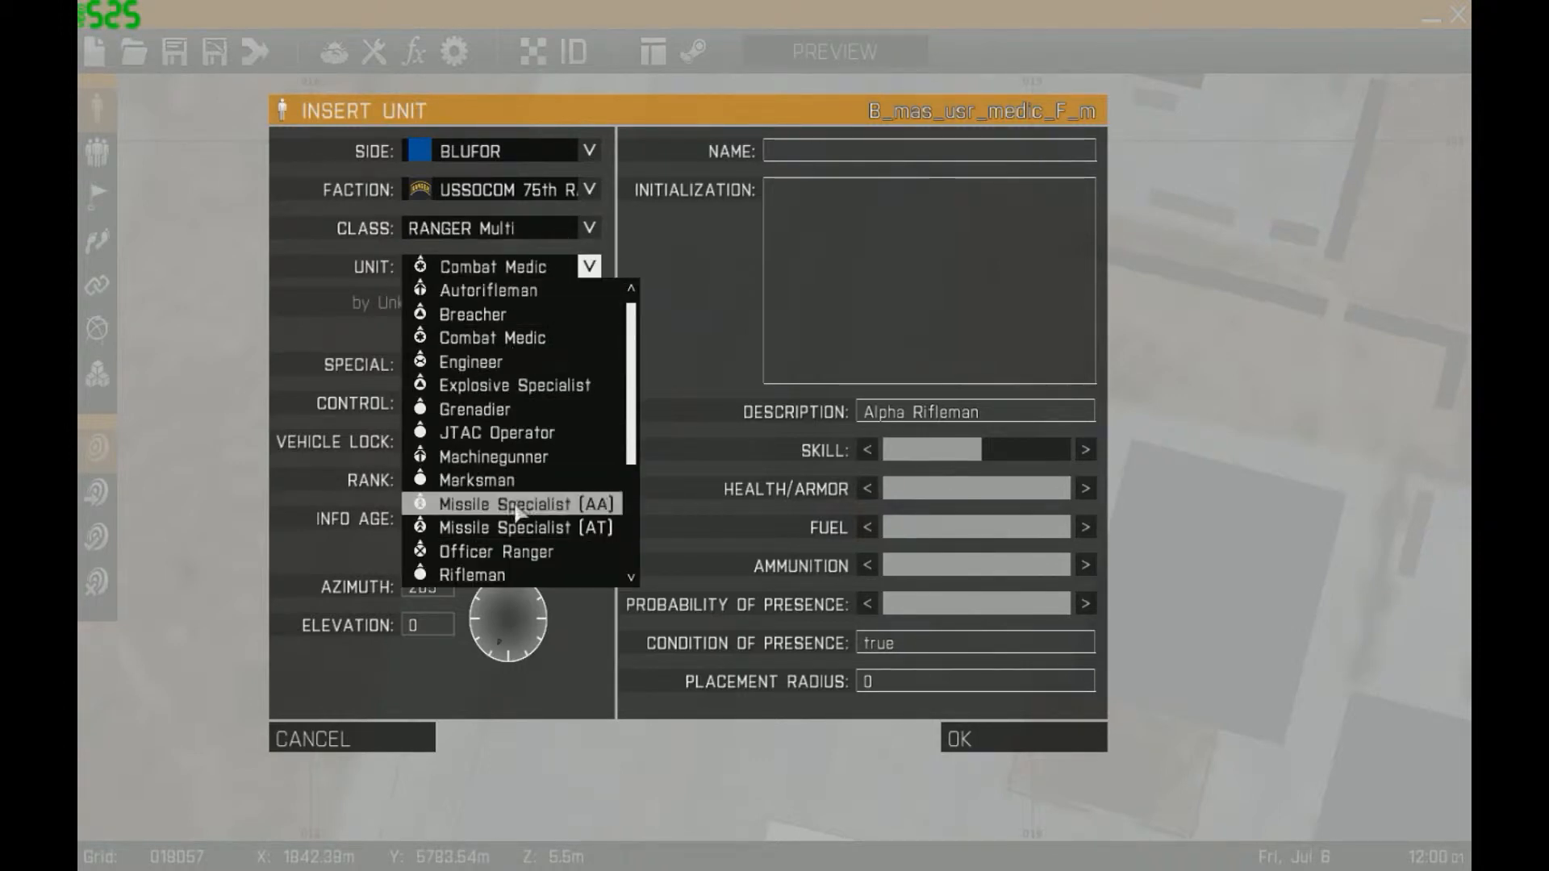
click(514, 576)
click(986, 726)
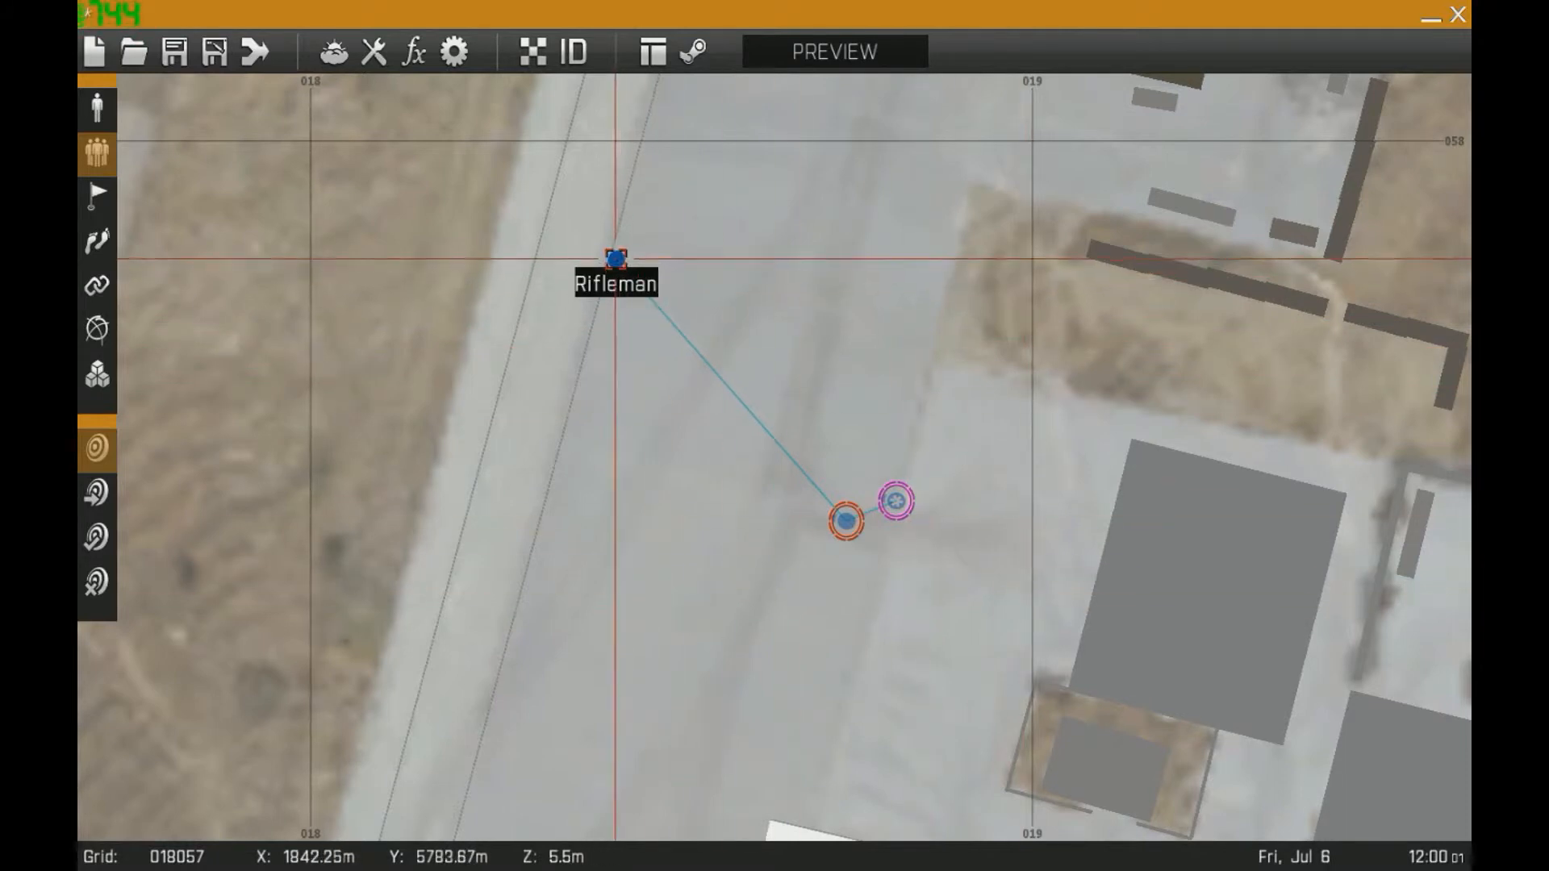
Remove the new non-playable rifleman from the player's group
drag(618, 259, 823, 195)
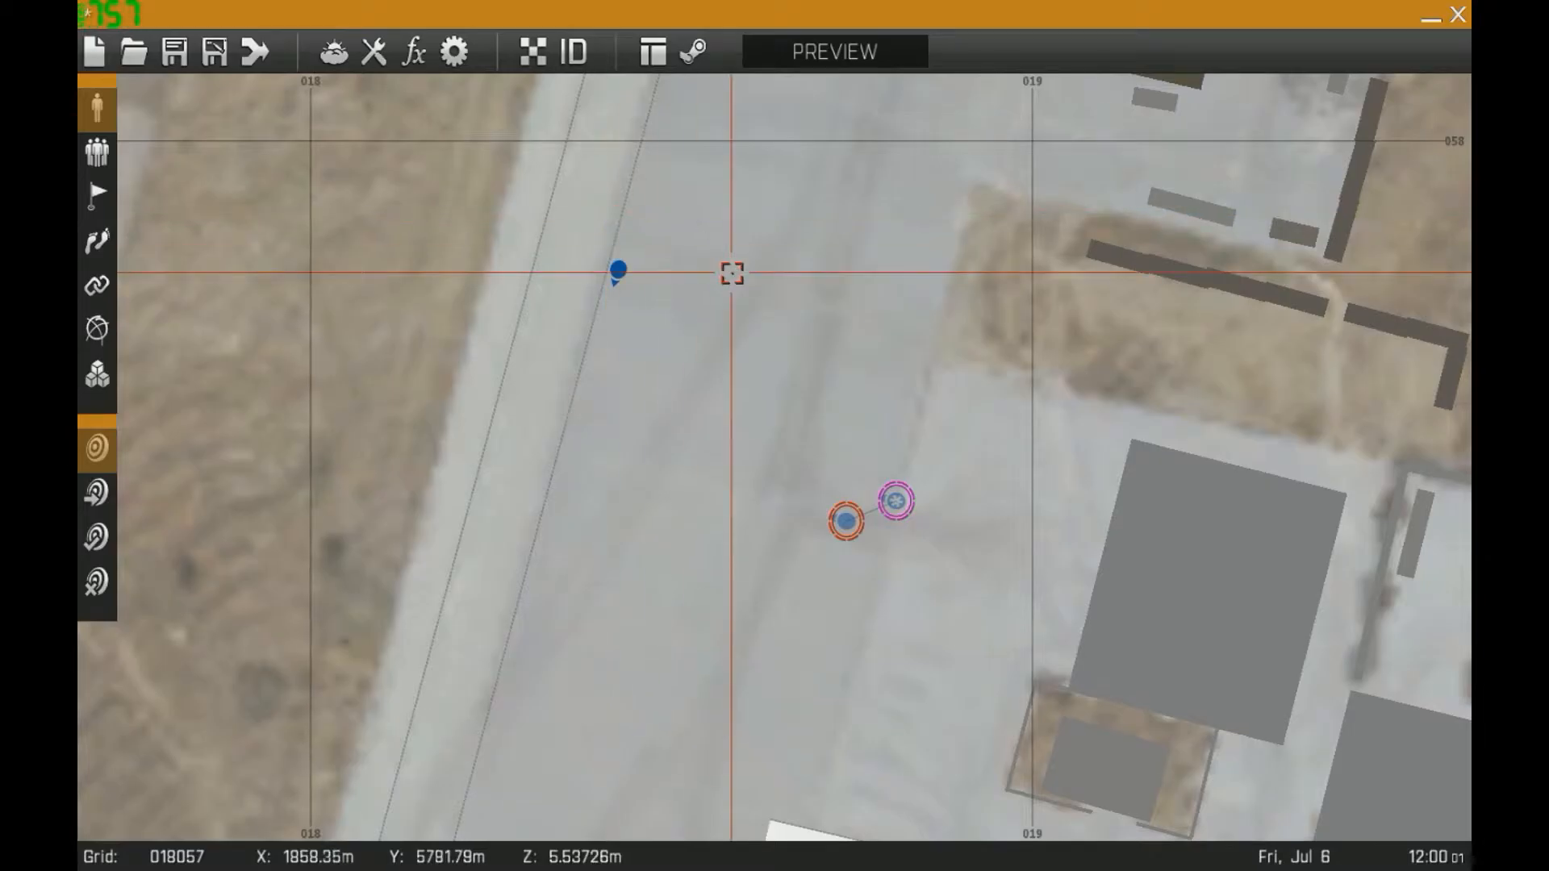
Select the ungrouped rifleman at the apron's western edge and place a copy just northeast of it
double_click(731, 270)
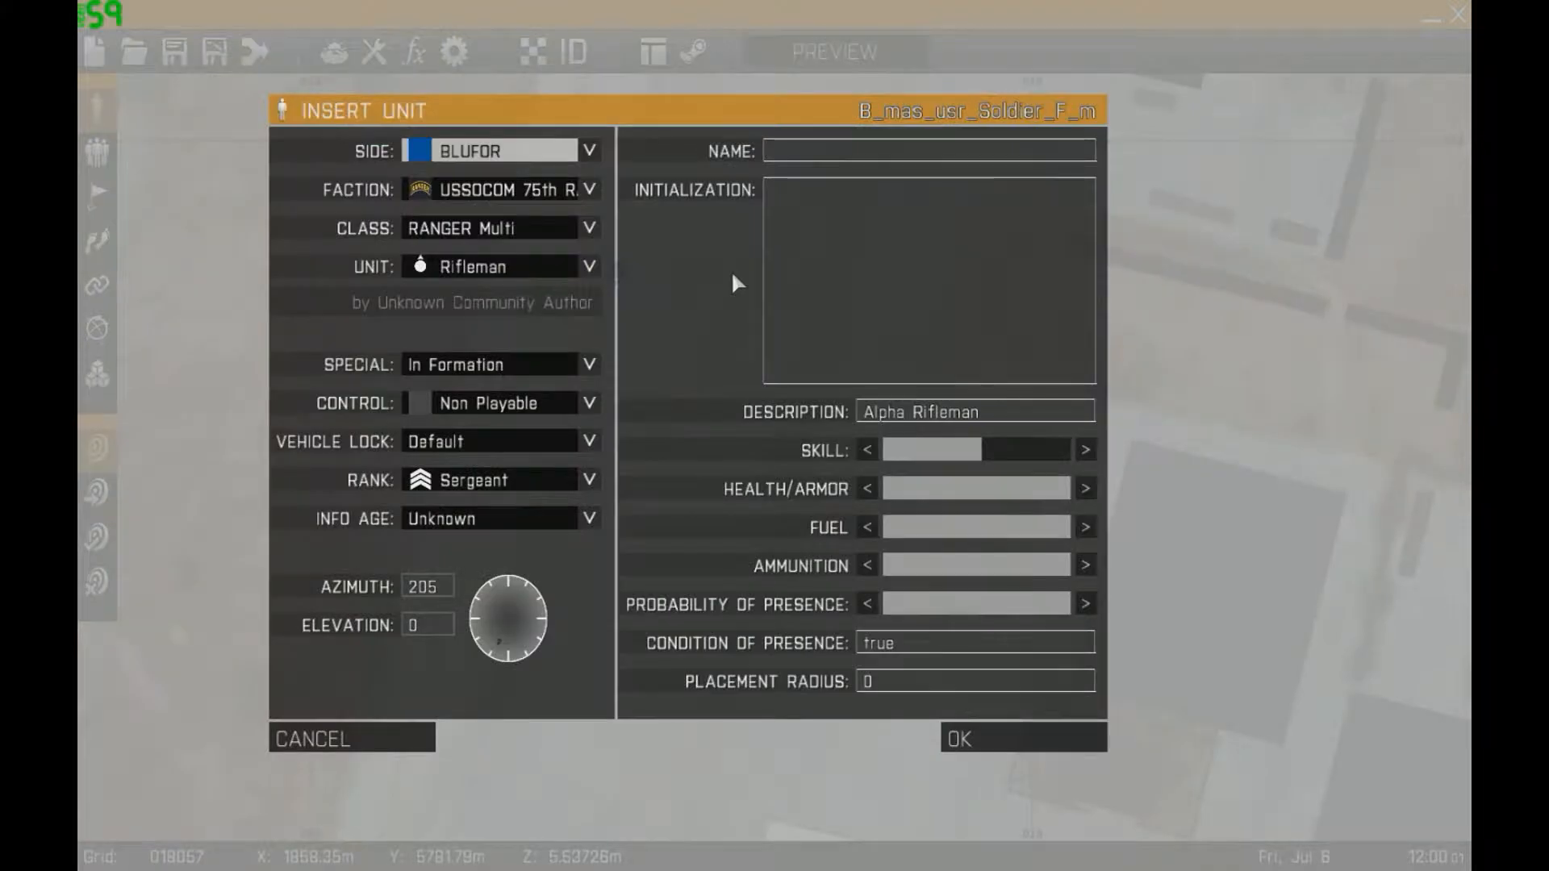
key(Escape)
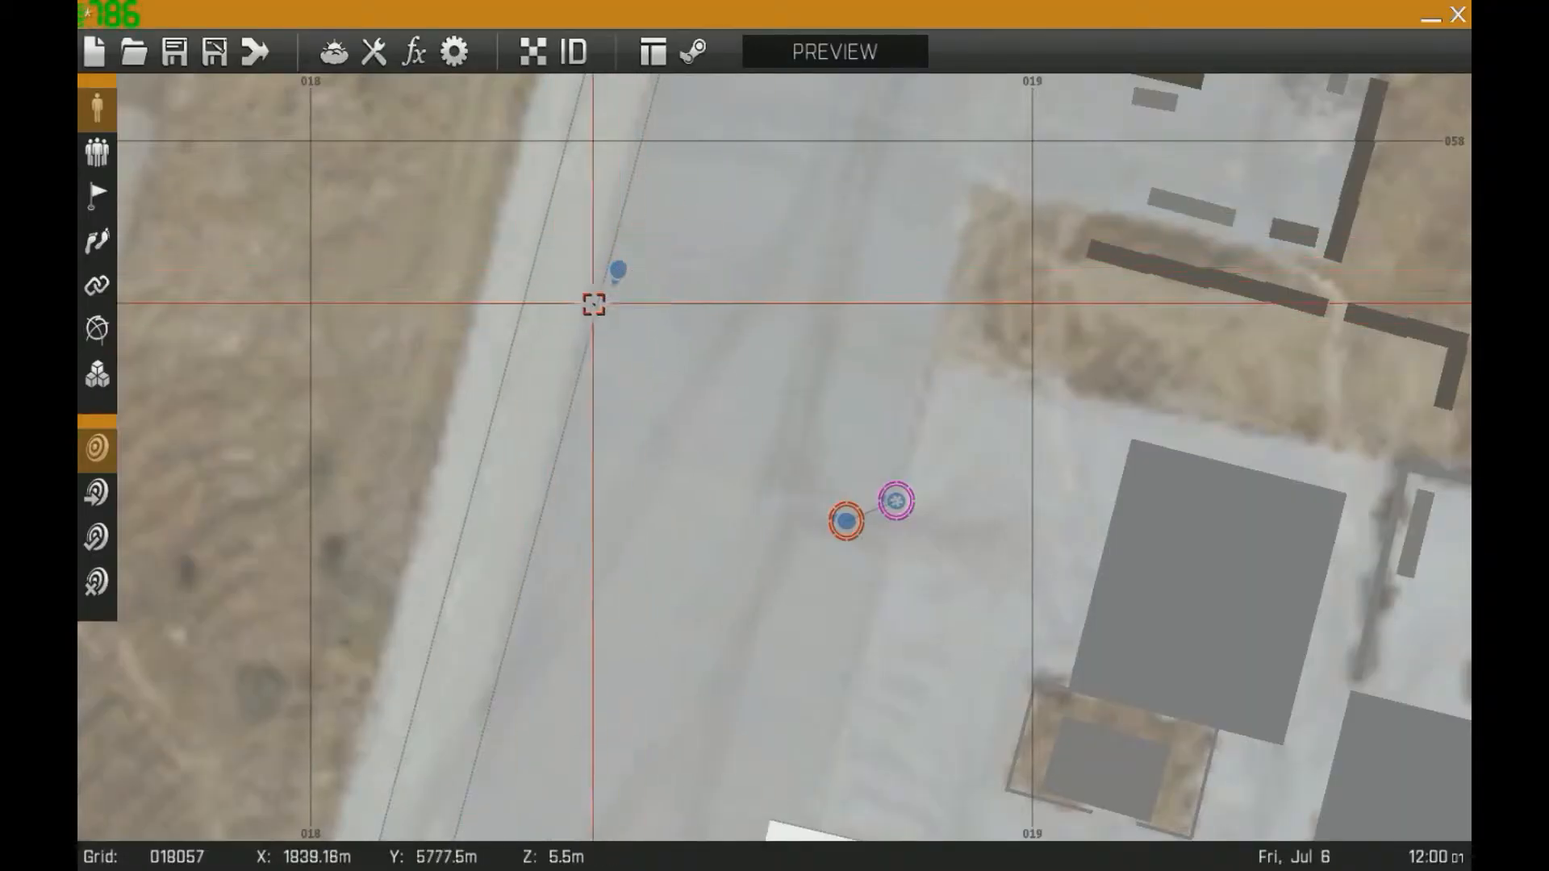
drag(636, 254, 598, 290)
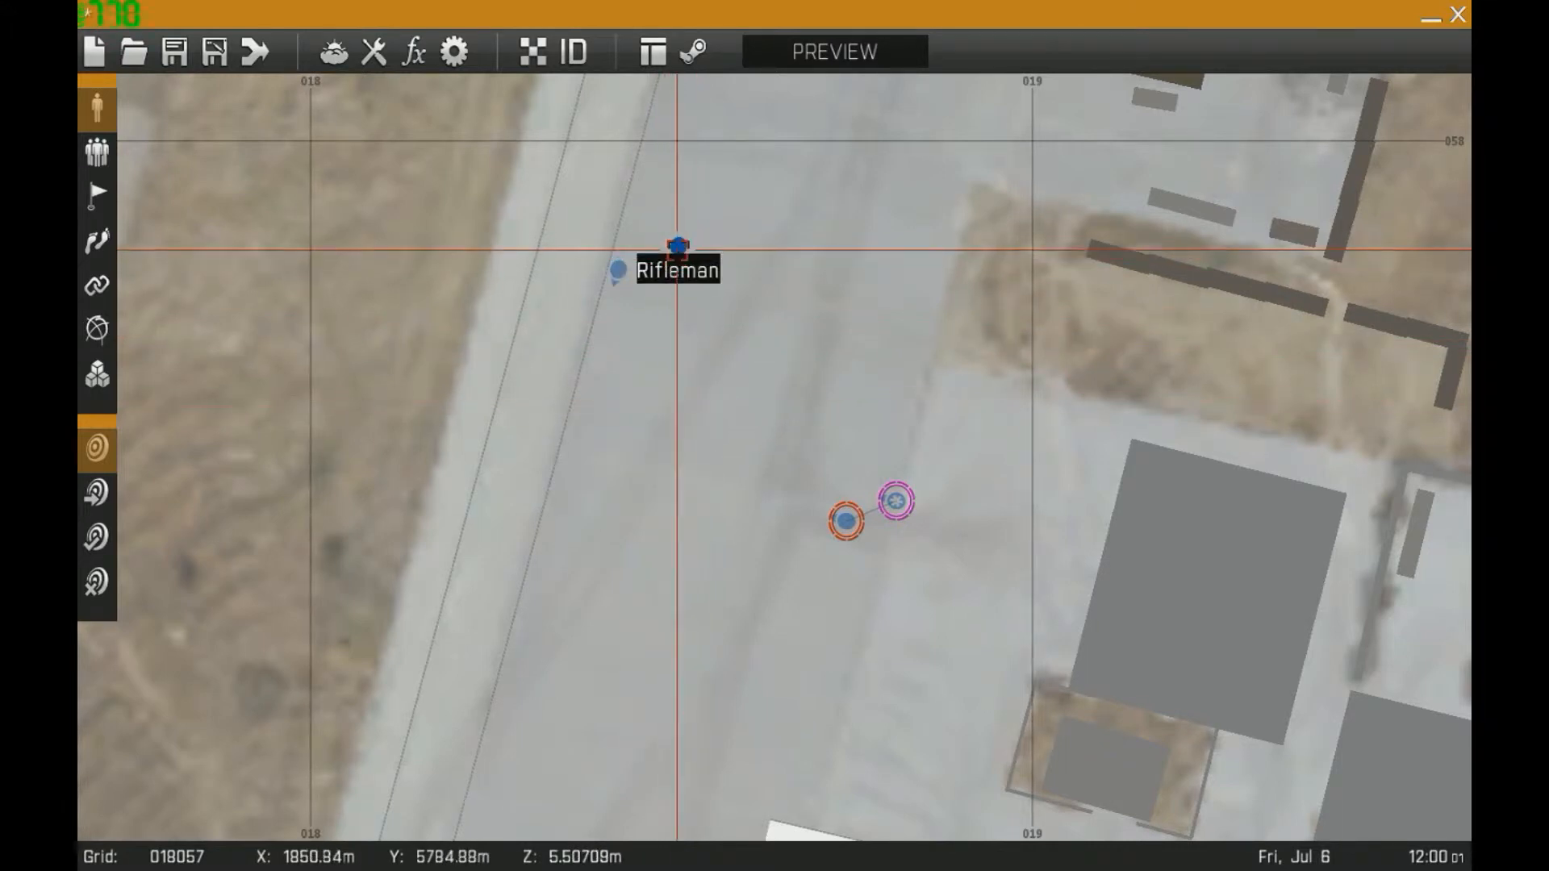
Check the unit settings of the two ungrouped riflemen and set the western one's control to Playable
double_click(677, 247)
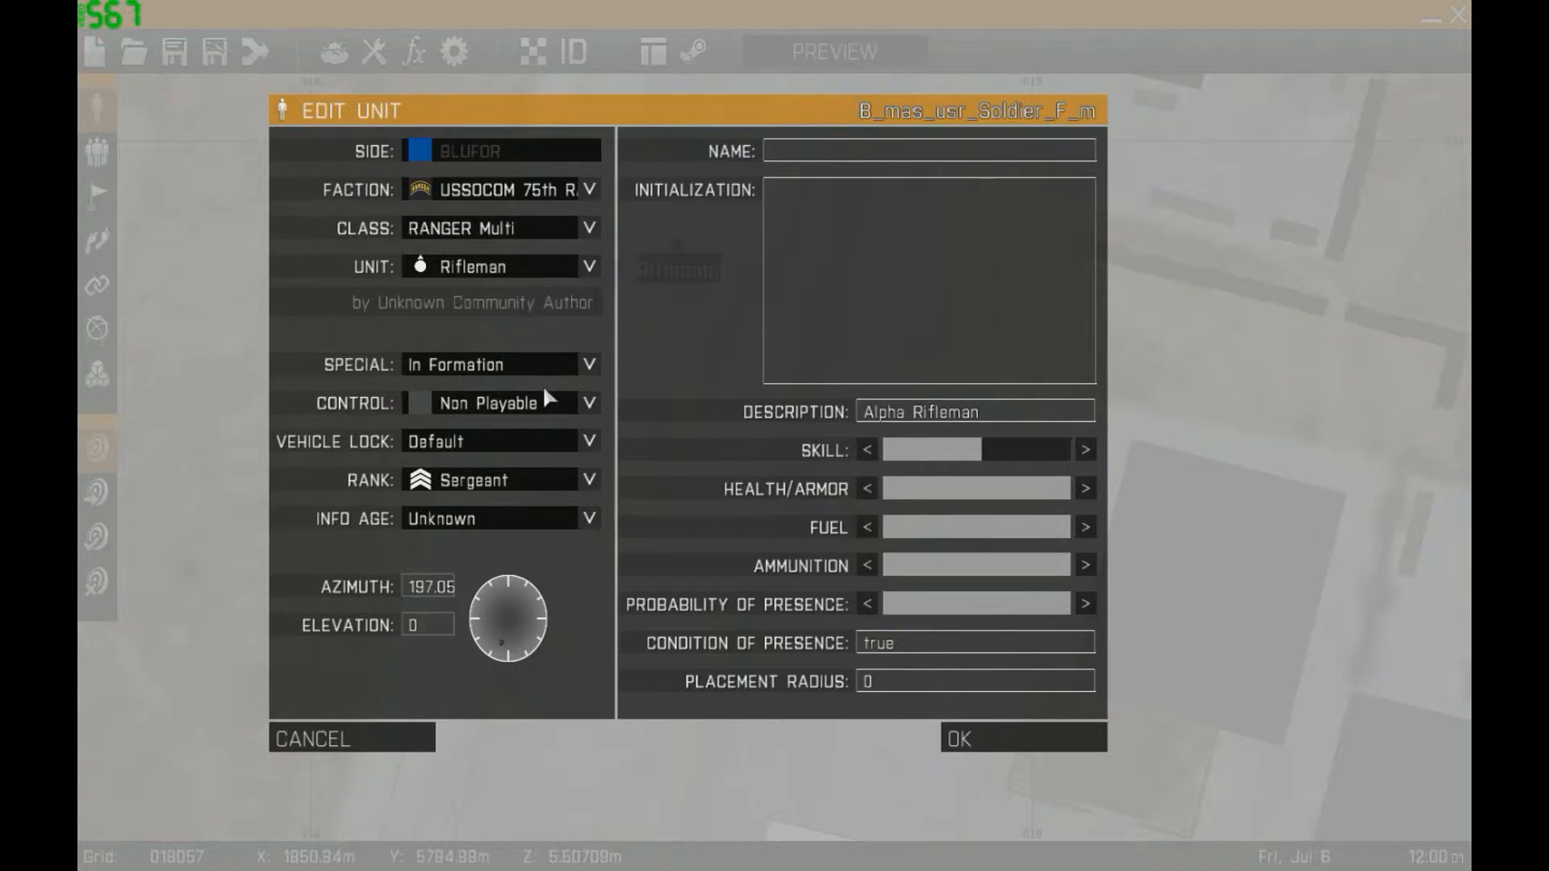
key(Escape)
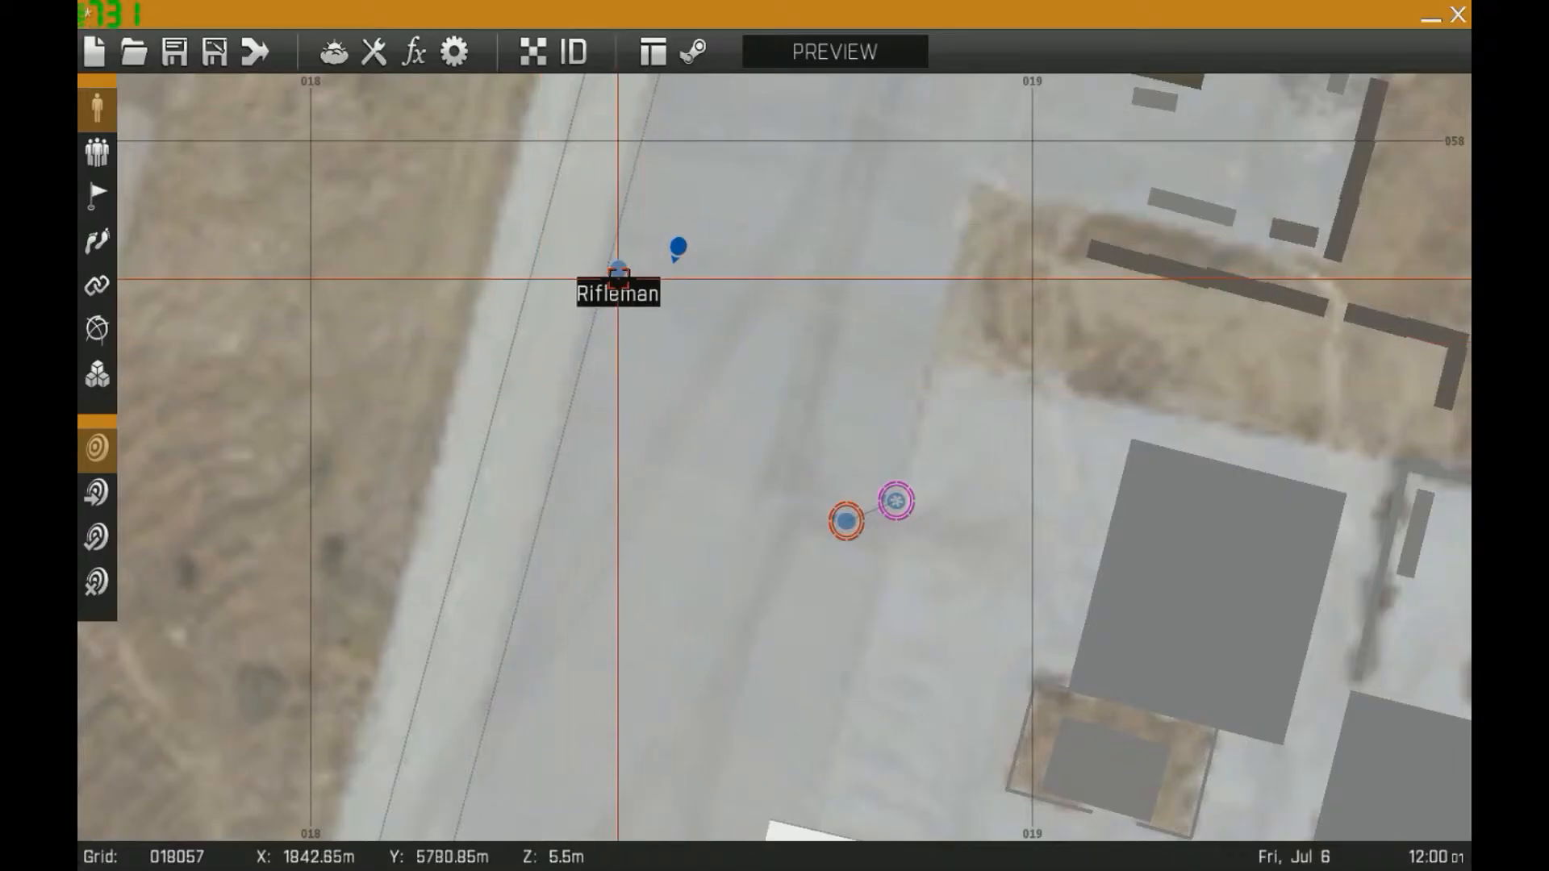
double_click(621, 270)
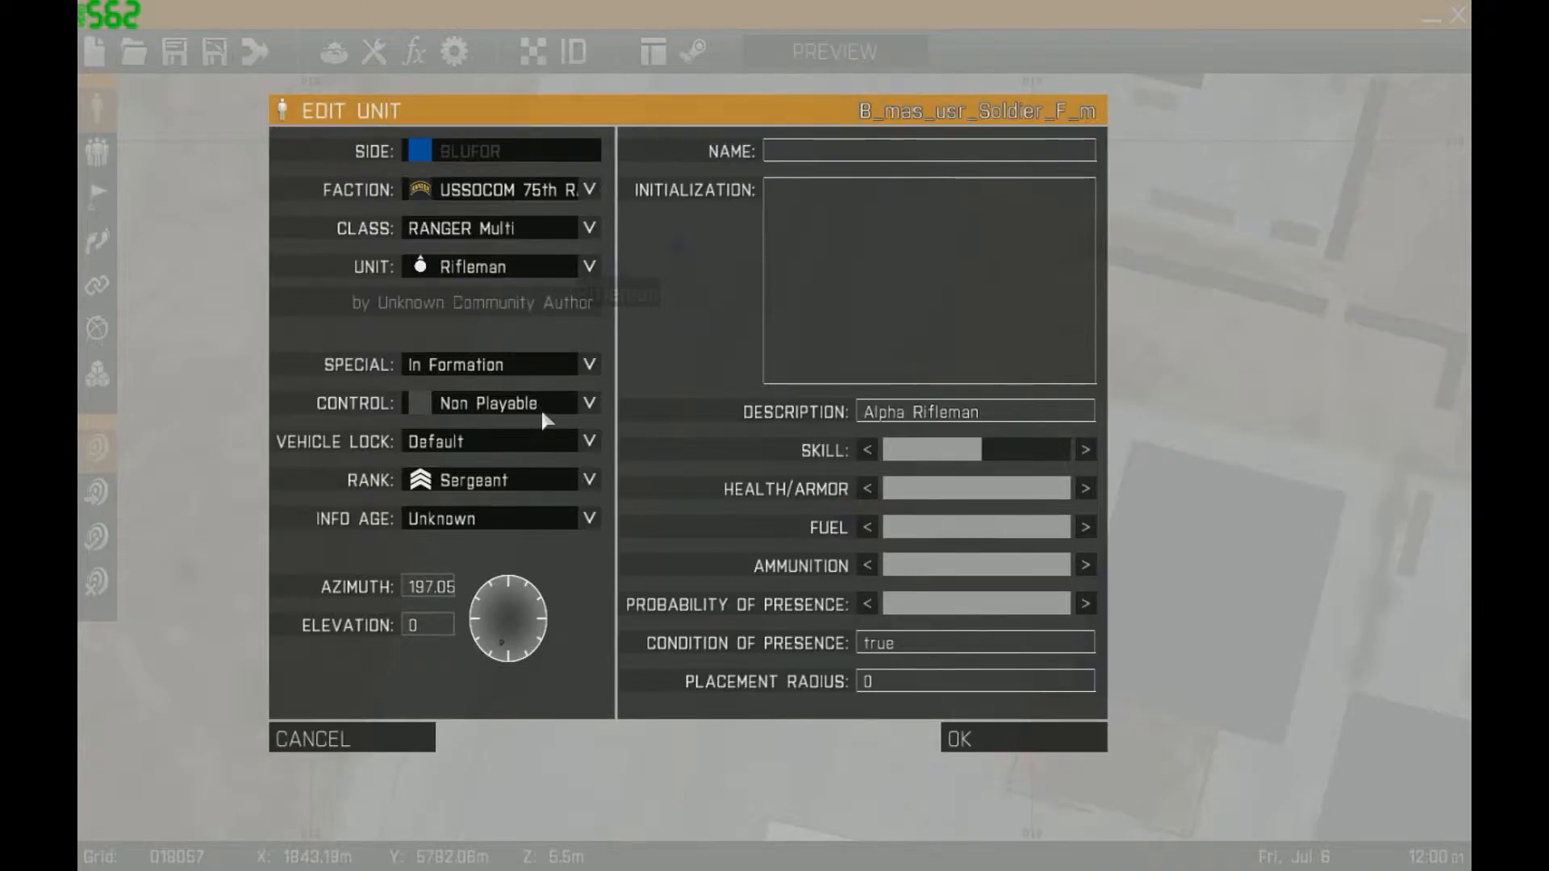
key(Escape)
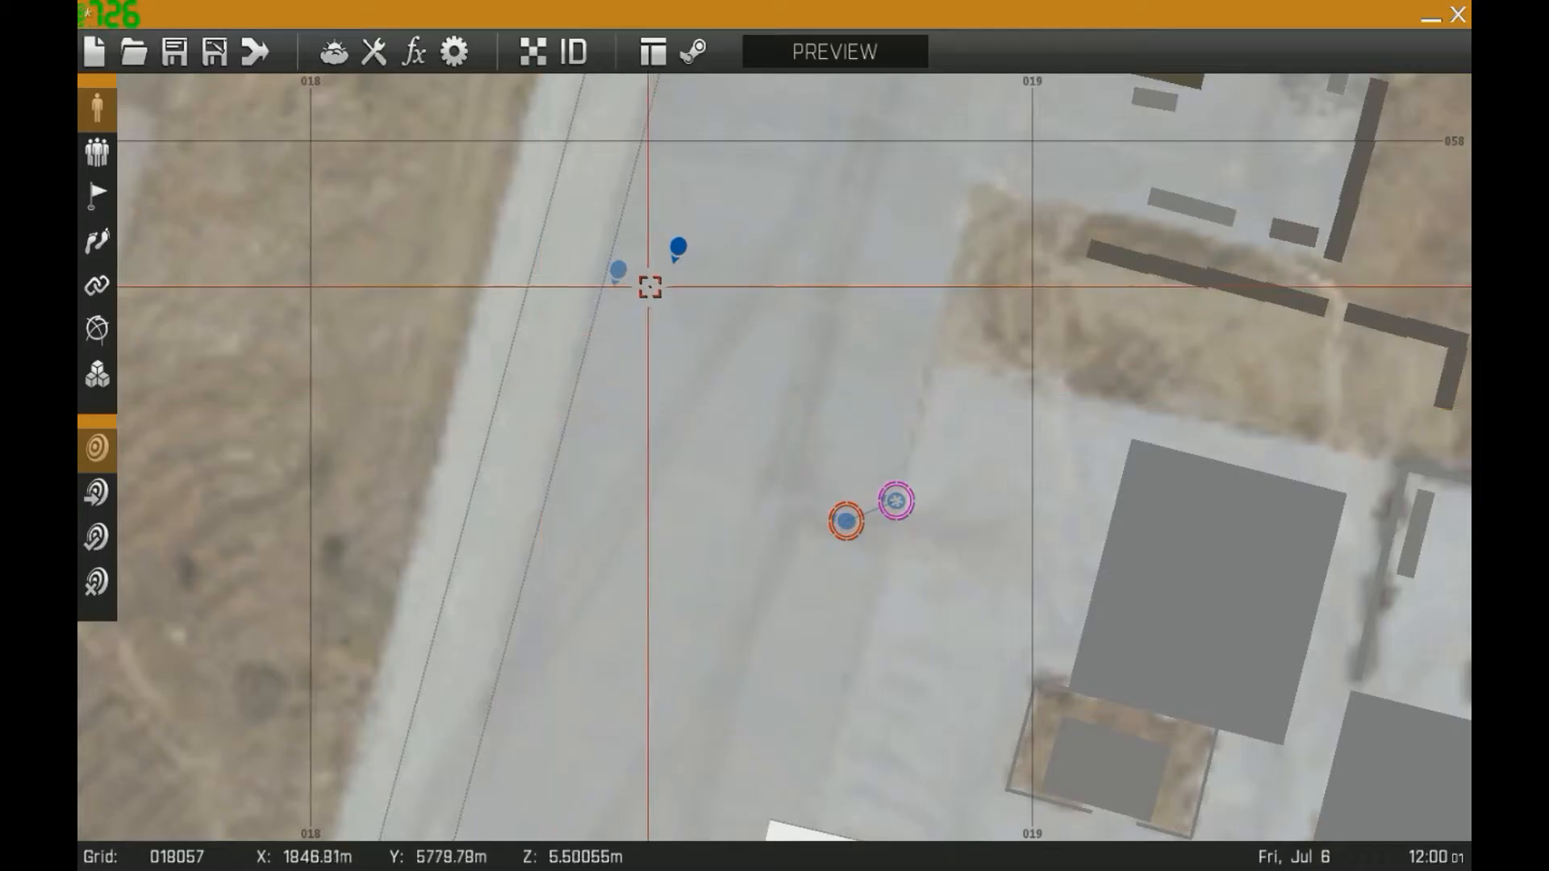
double_click(673, 252)
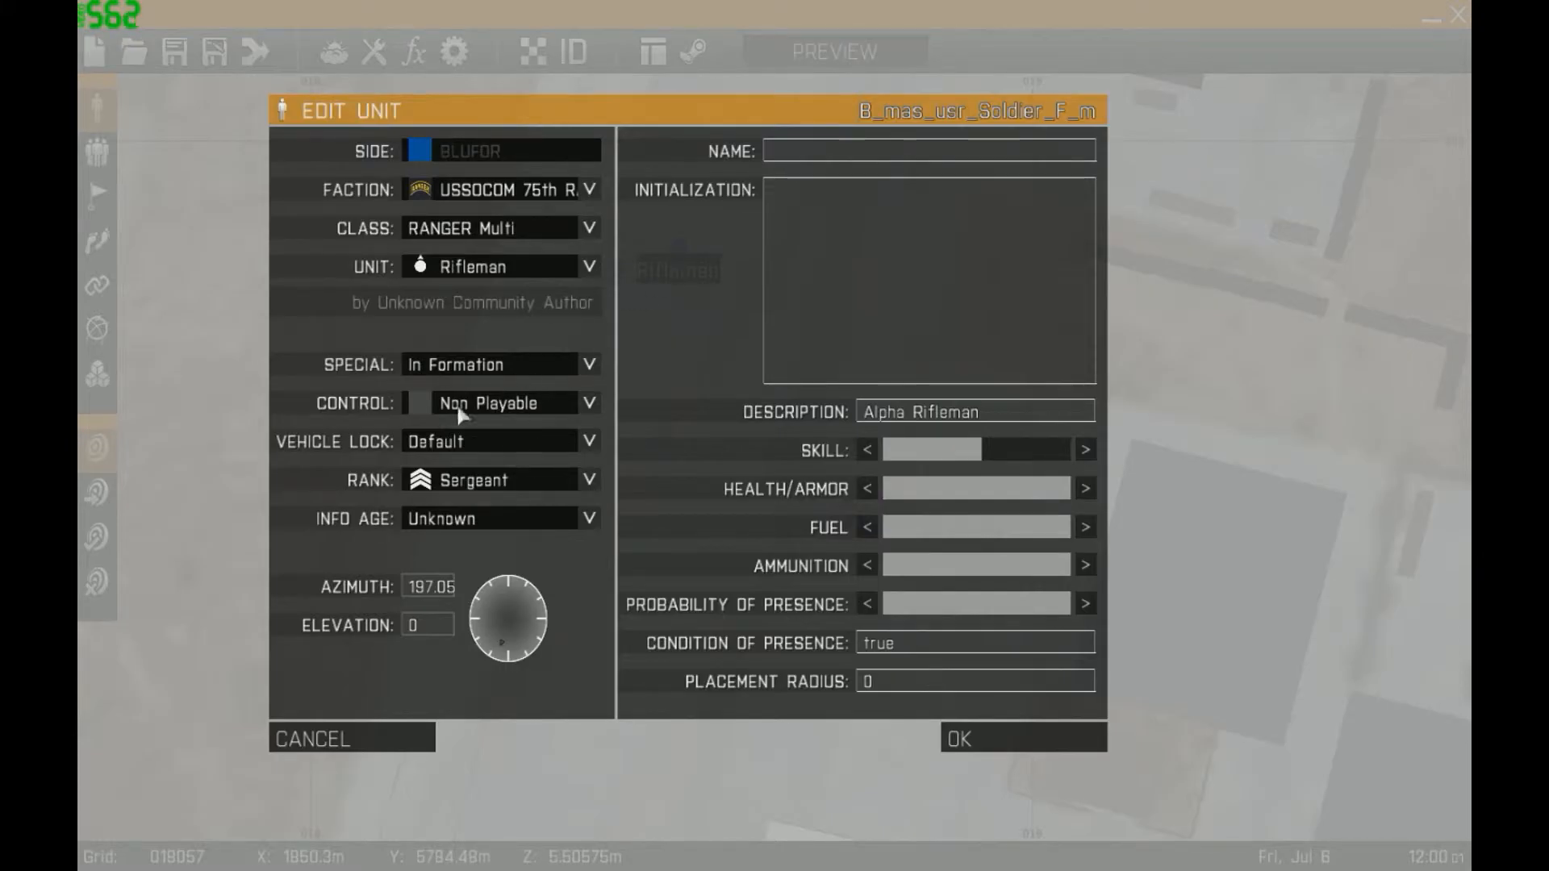
key(Escape)
double_click(618, 272)
click(535, 403)
click(495, 475)
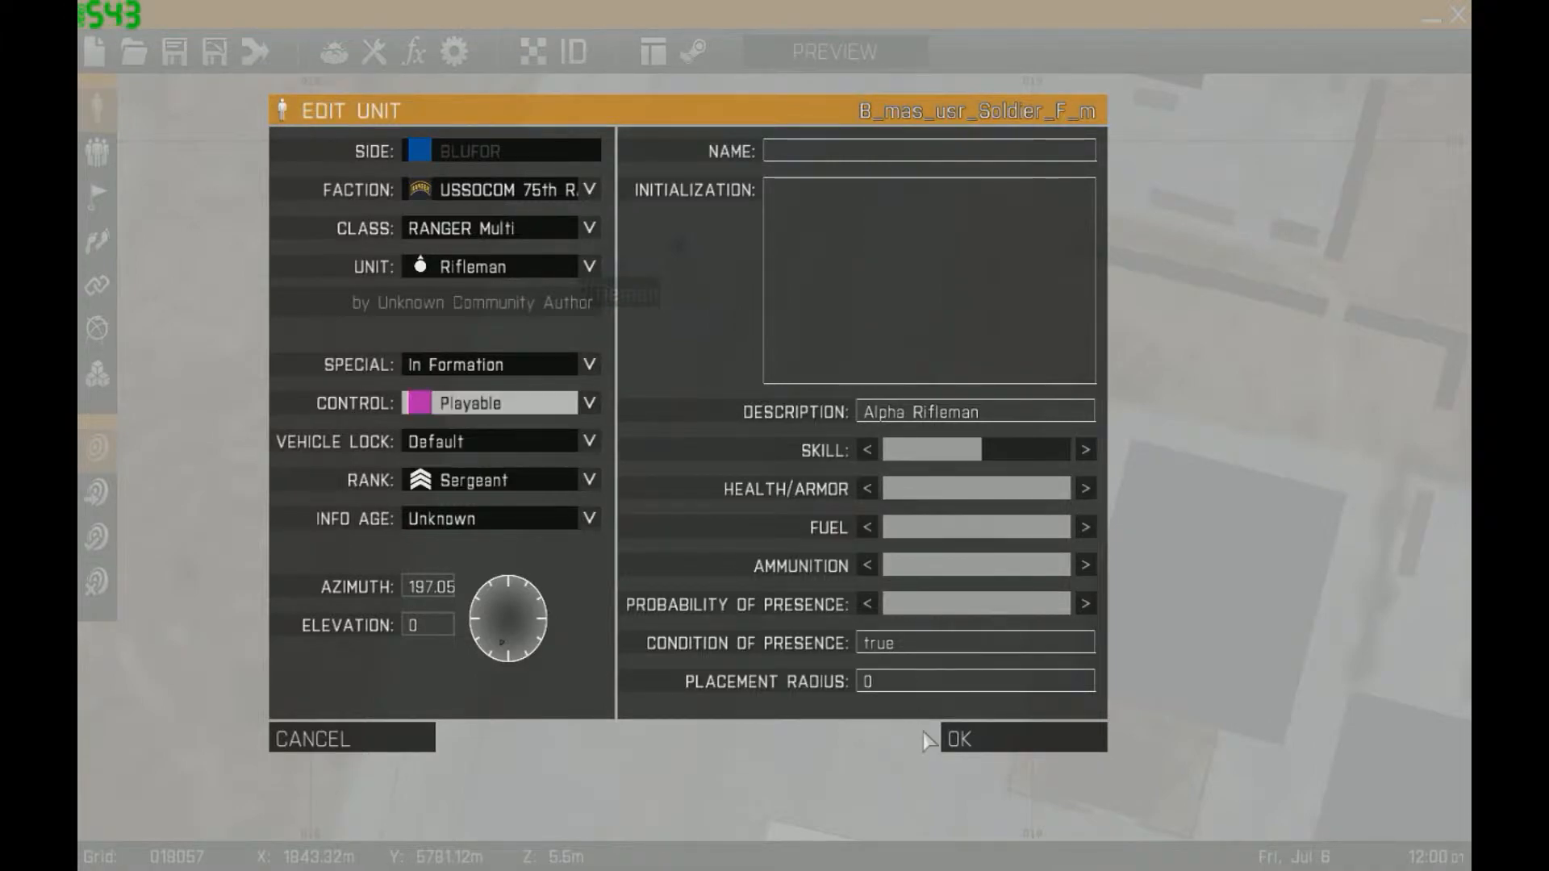
click(952, 737)
Paste a copy of the playable rifleman just north of it and delete that copy
key(ctrl+c)
key(ctrl+v)
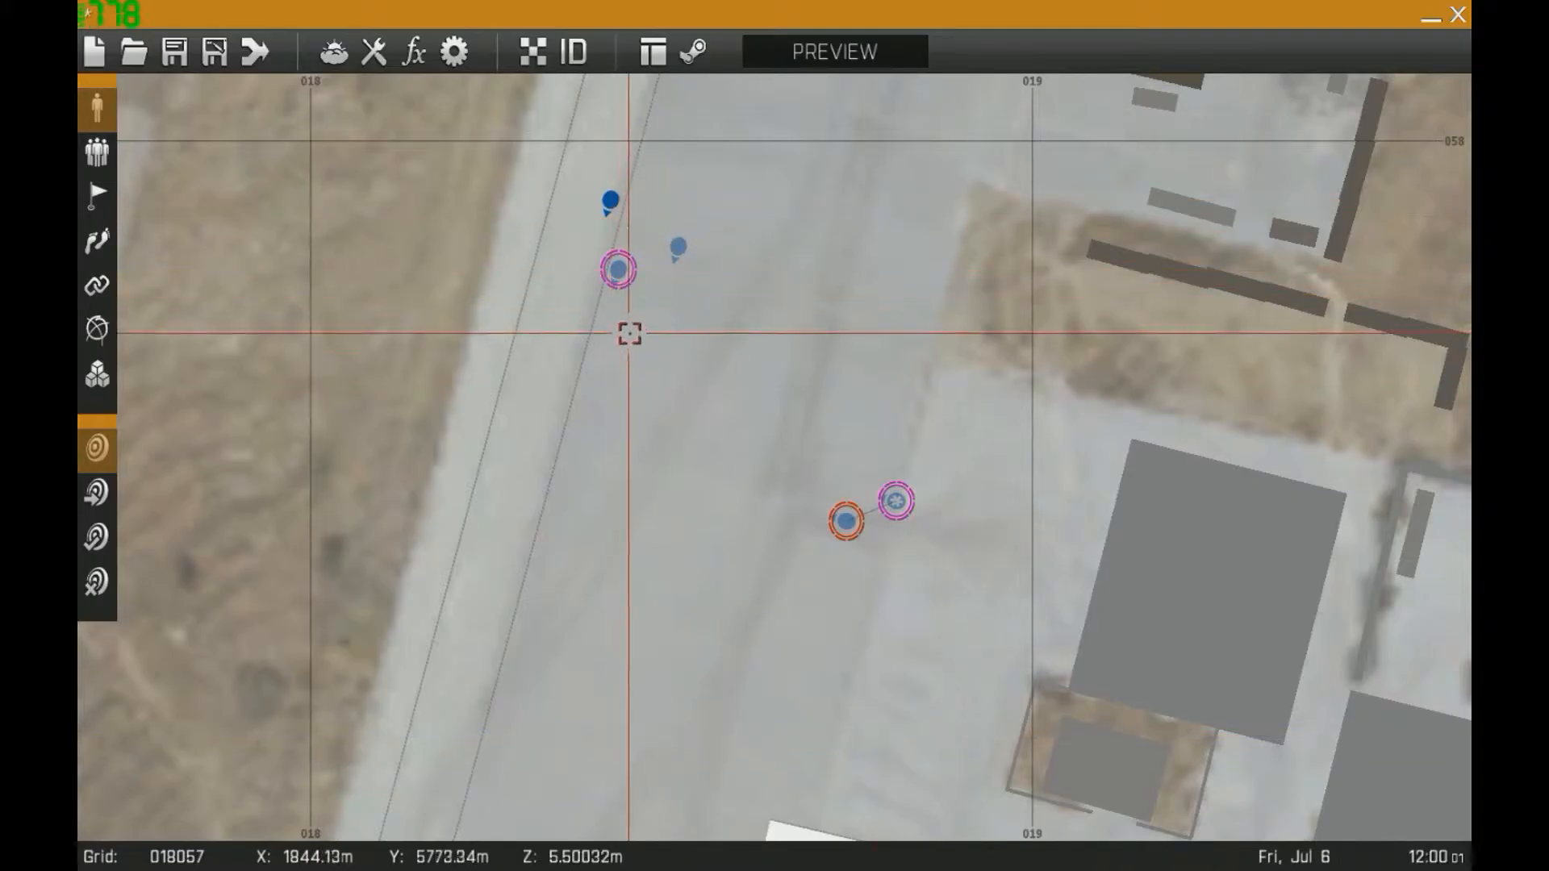
double_click(605, 202)
key(Escape)
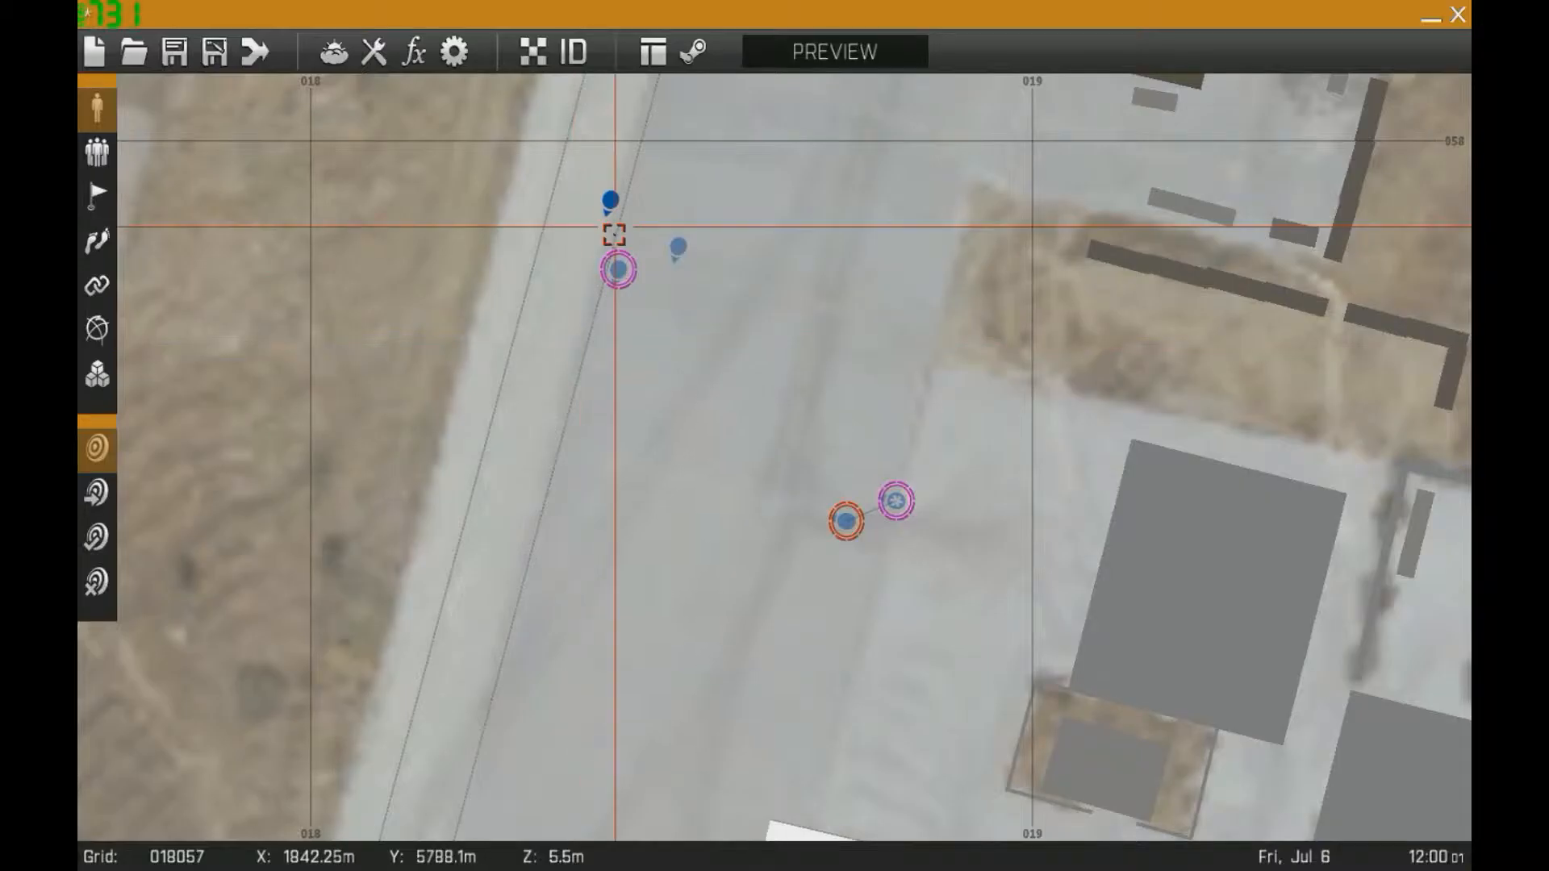
key(Delete)
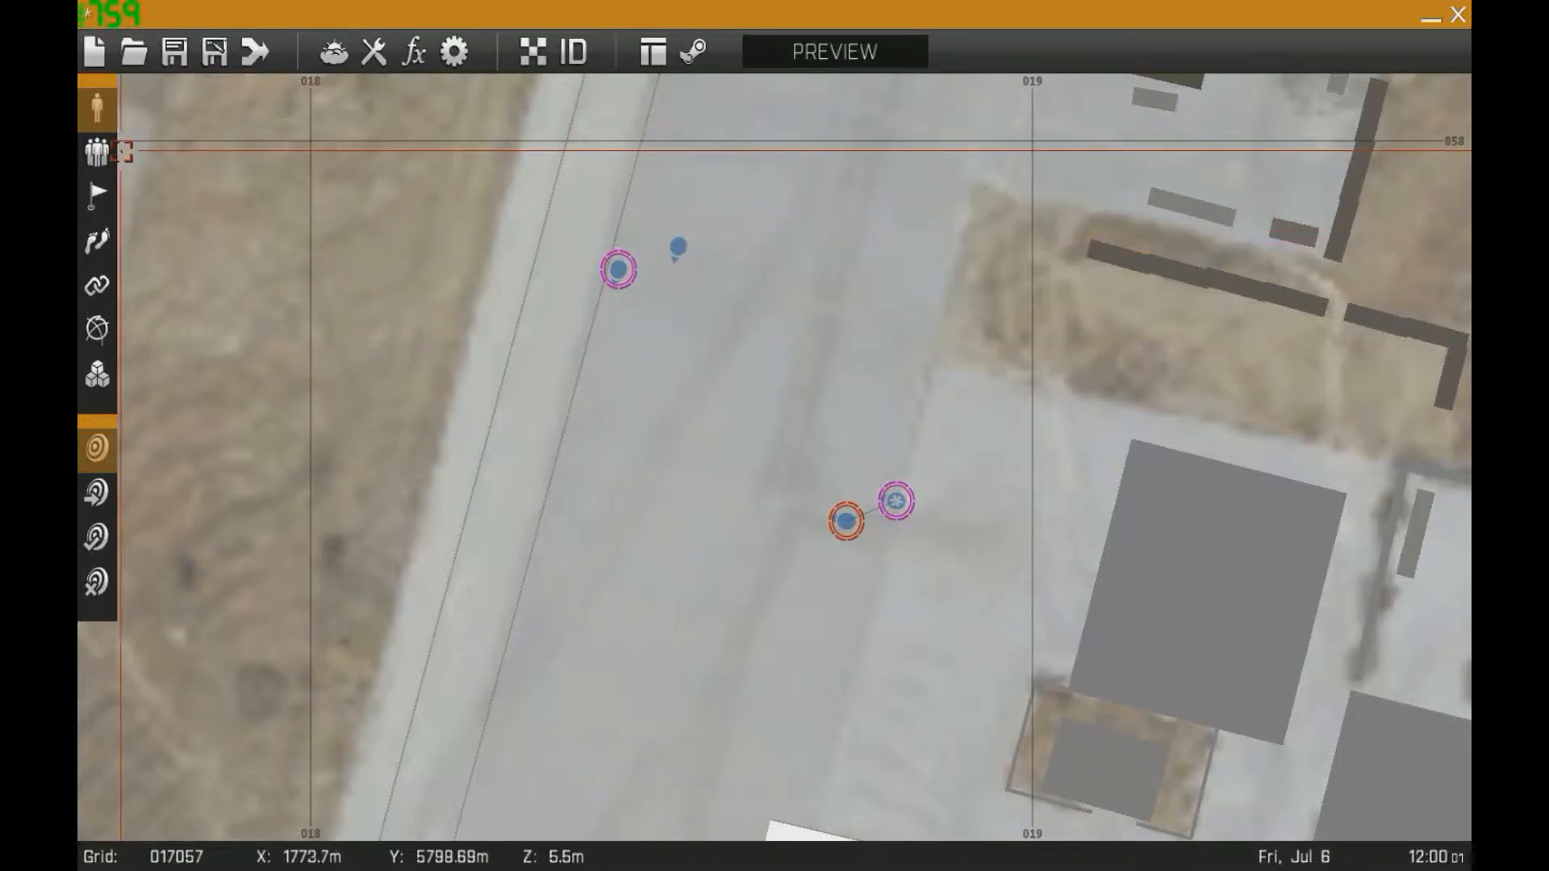
Group the non-playable rifleman with the playable rifleman at the apron's western edge, and return to unit editing
click(97, 151)
drag(675, 251, 620, 271)
click(97, 108)
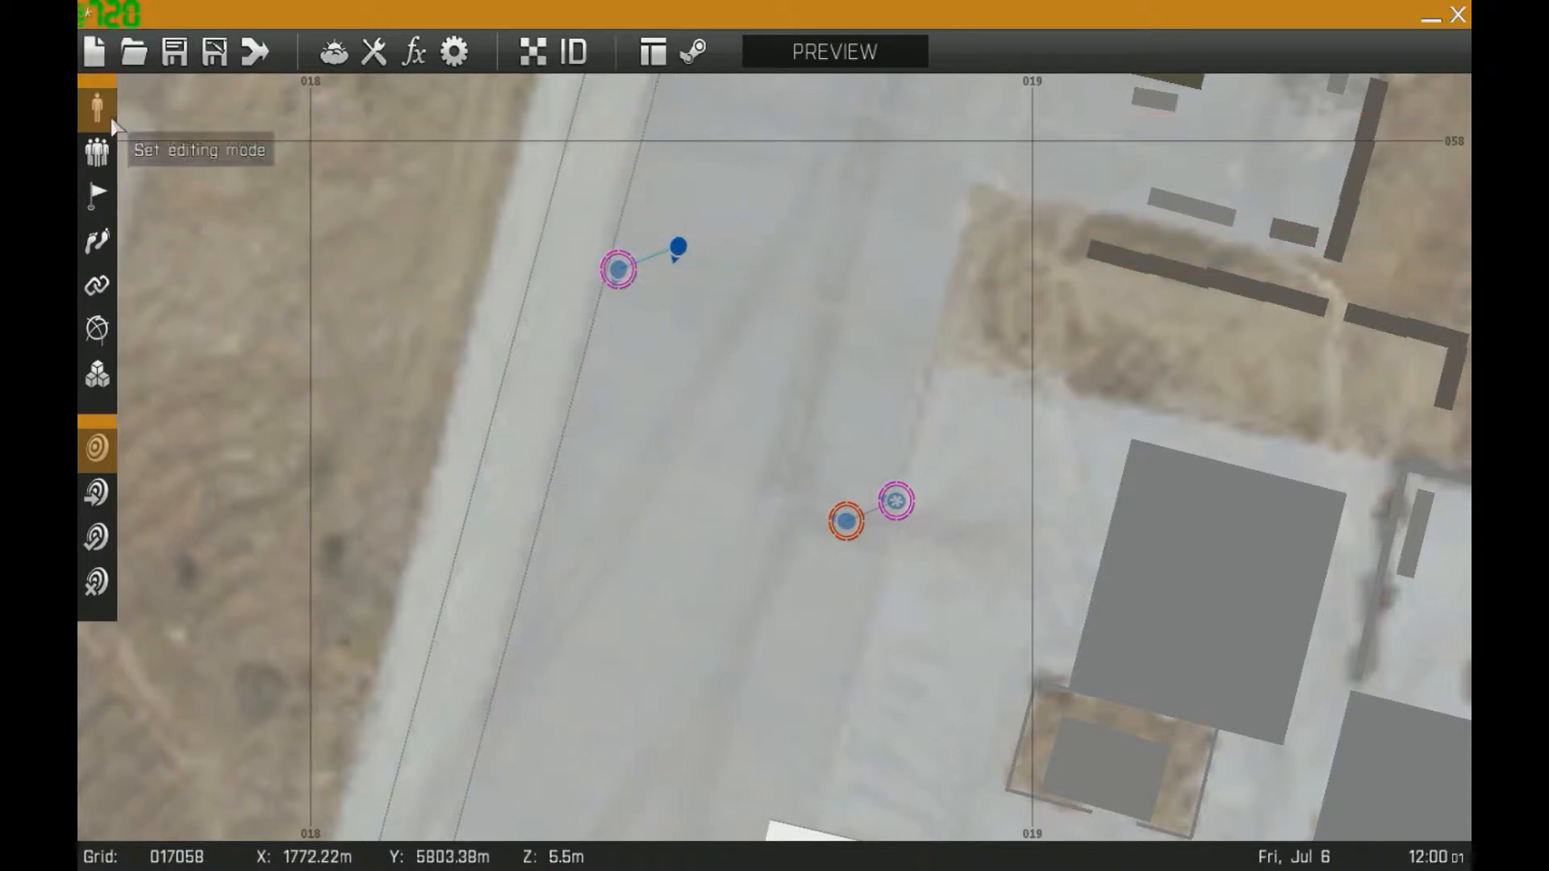
Set the western playable rifleman's rank to Lieutenant and move its grouped rifleman slightly south, directly east of it
double_click(618, 269)
click(474, 268)
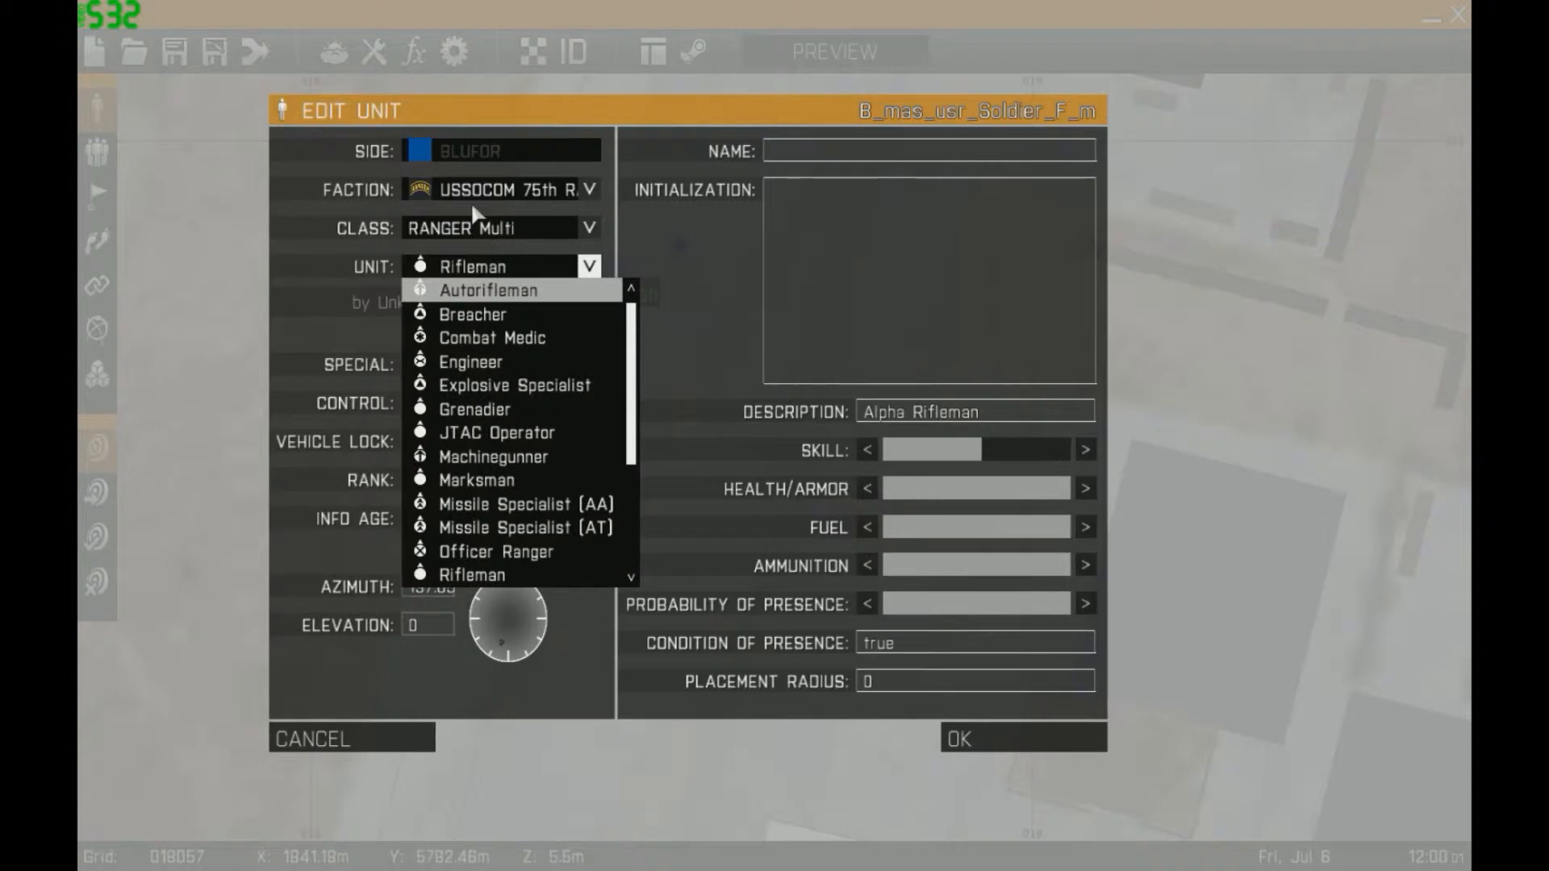
click(493, 271)
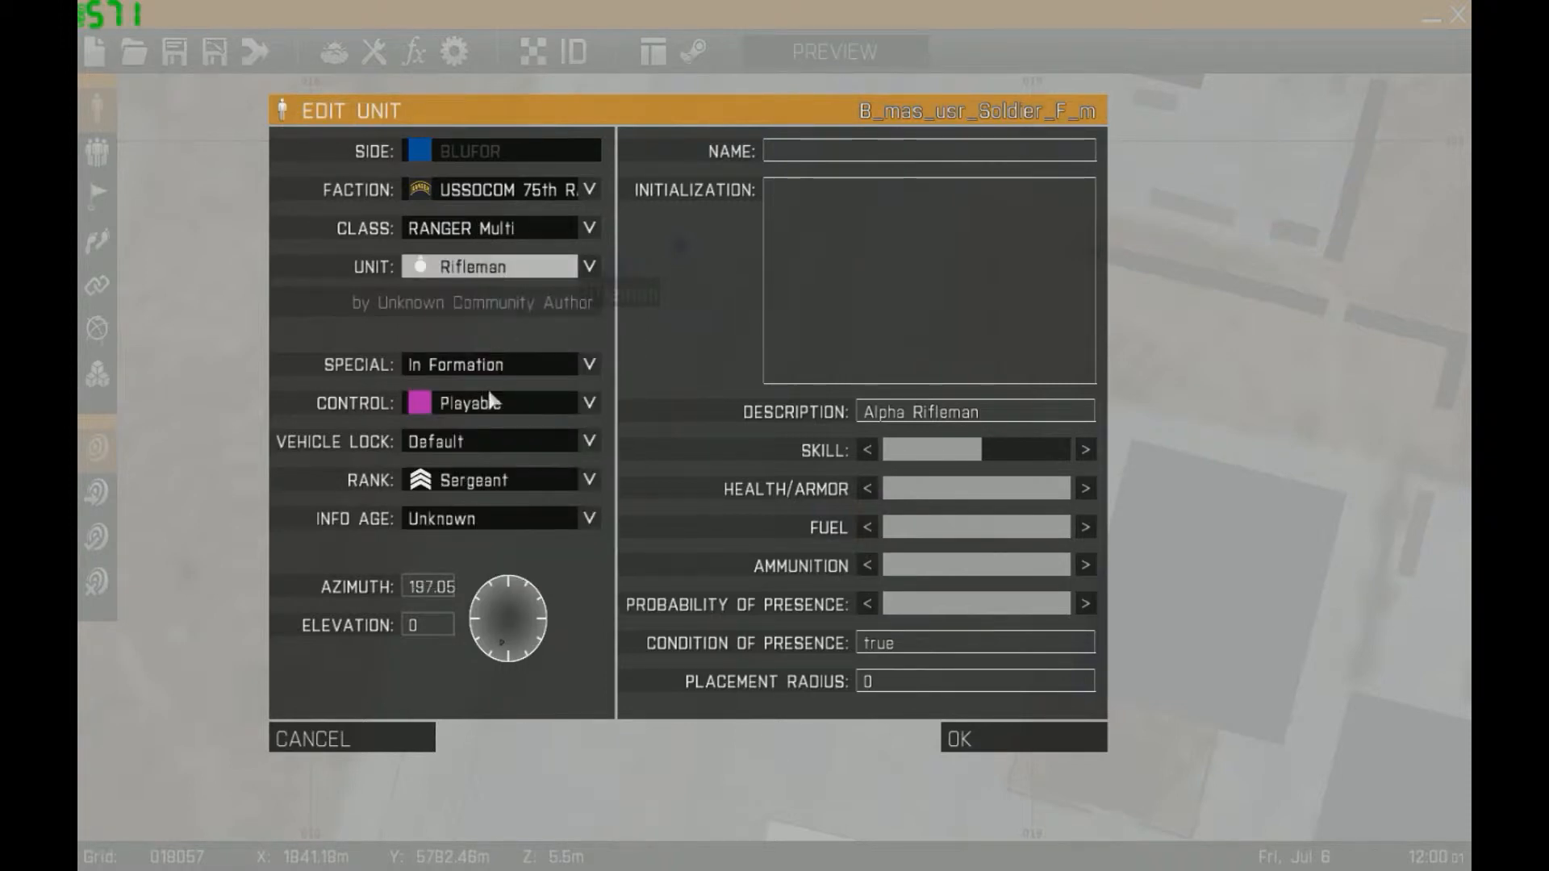
click(495, 480)
click(484, 570)
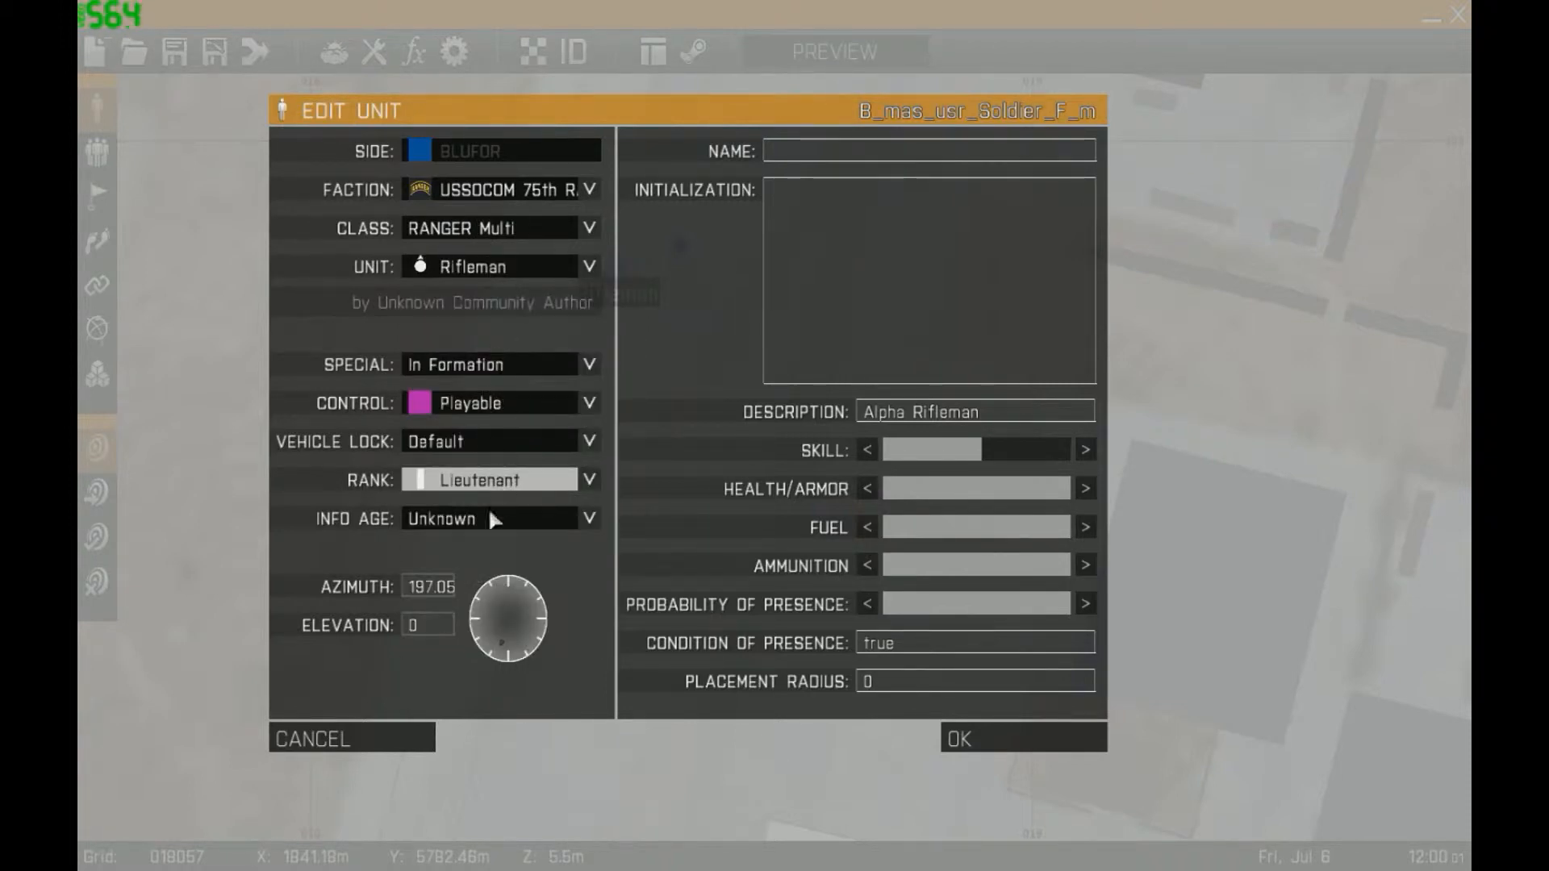
click(945, 737)
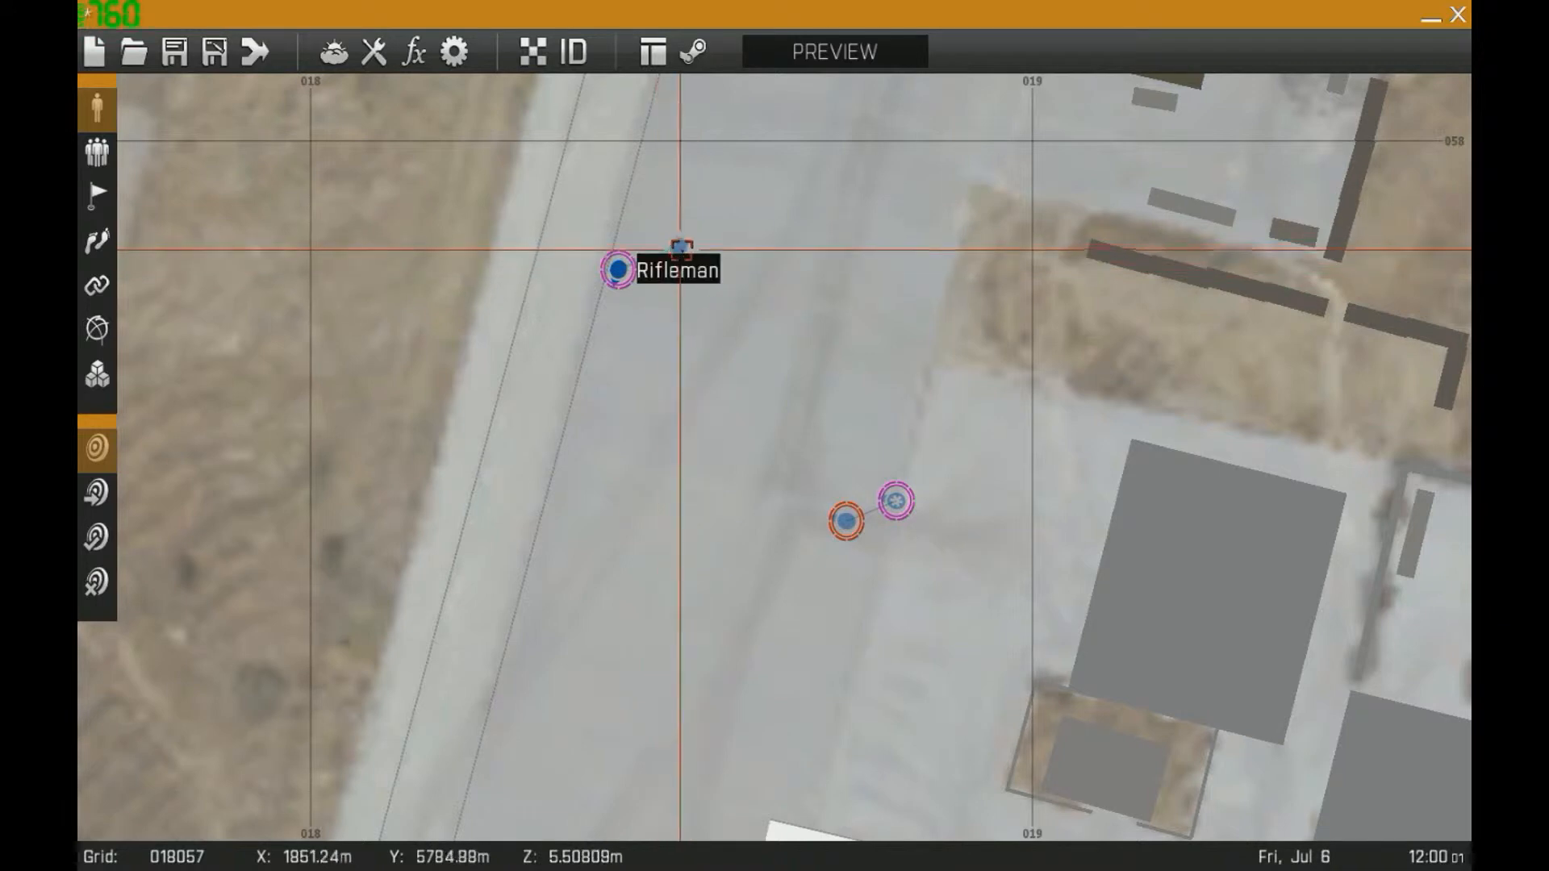
drag(680, 241, 672, 283)
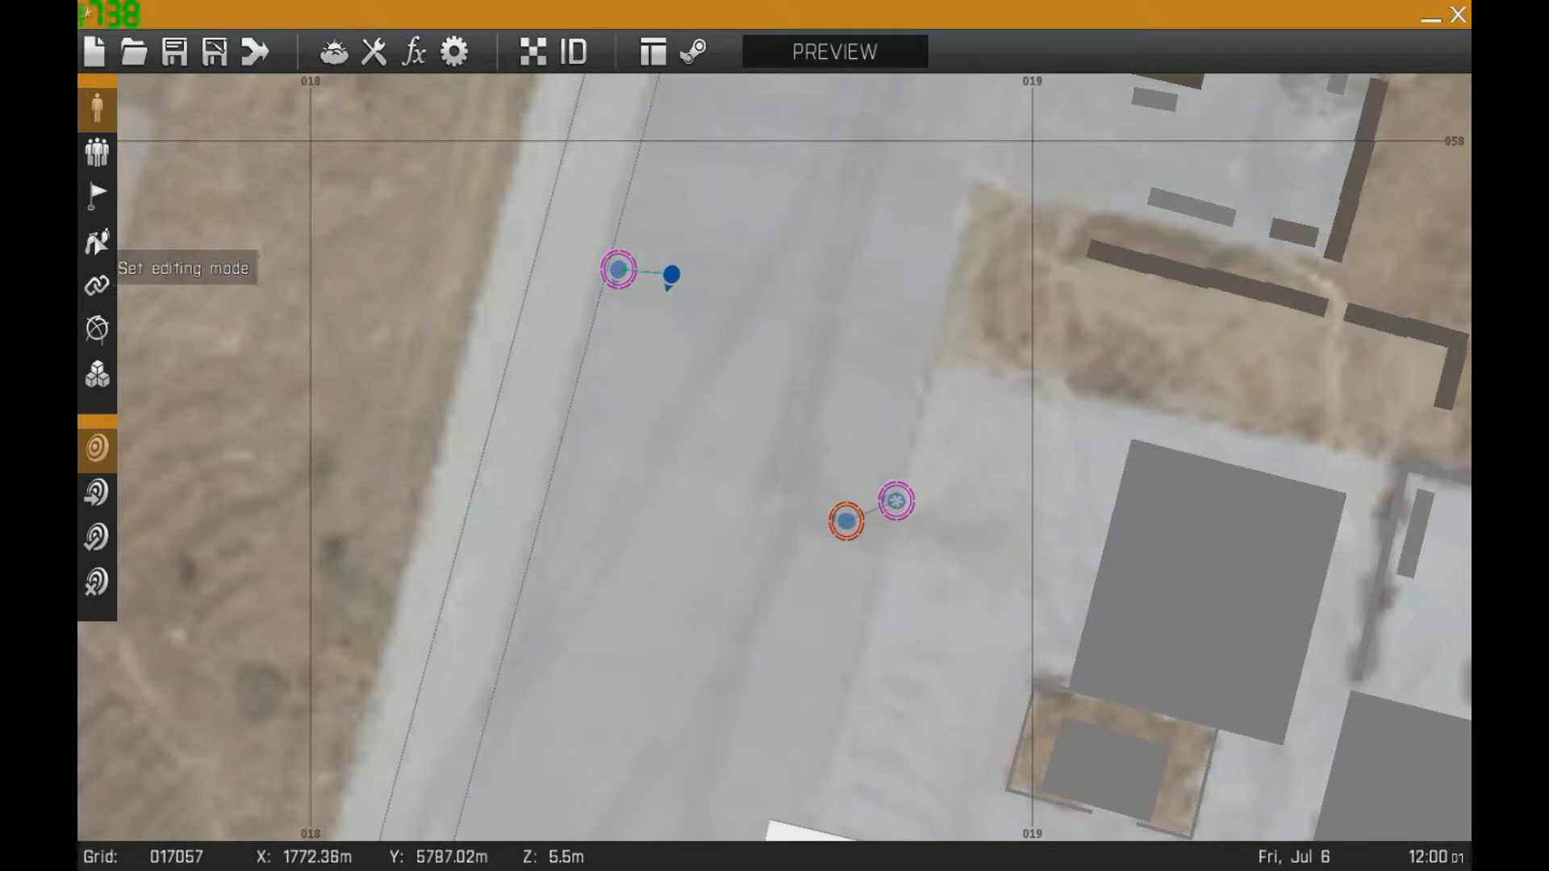
Select the two western riflemen and start a new waypoint south of them along the apron's western edge
right_drag(518, 290, 589, 246)
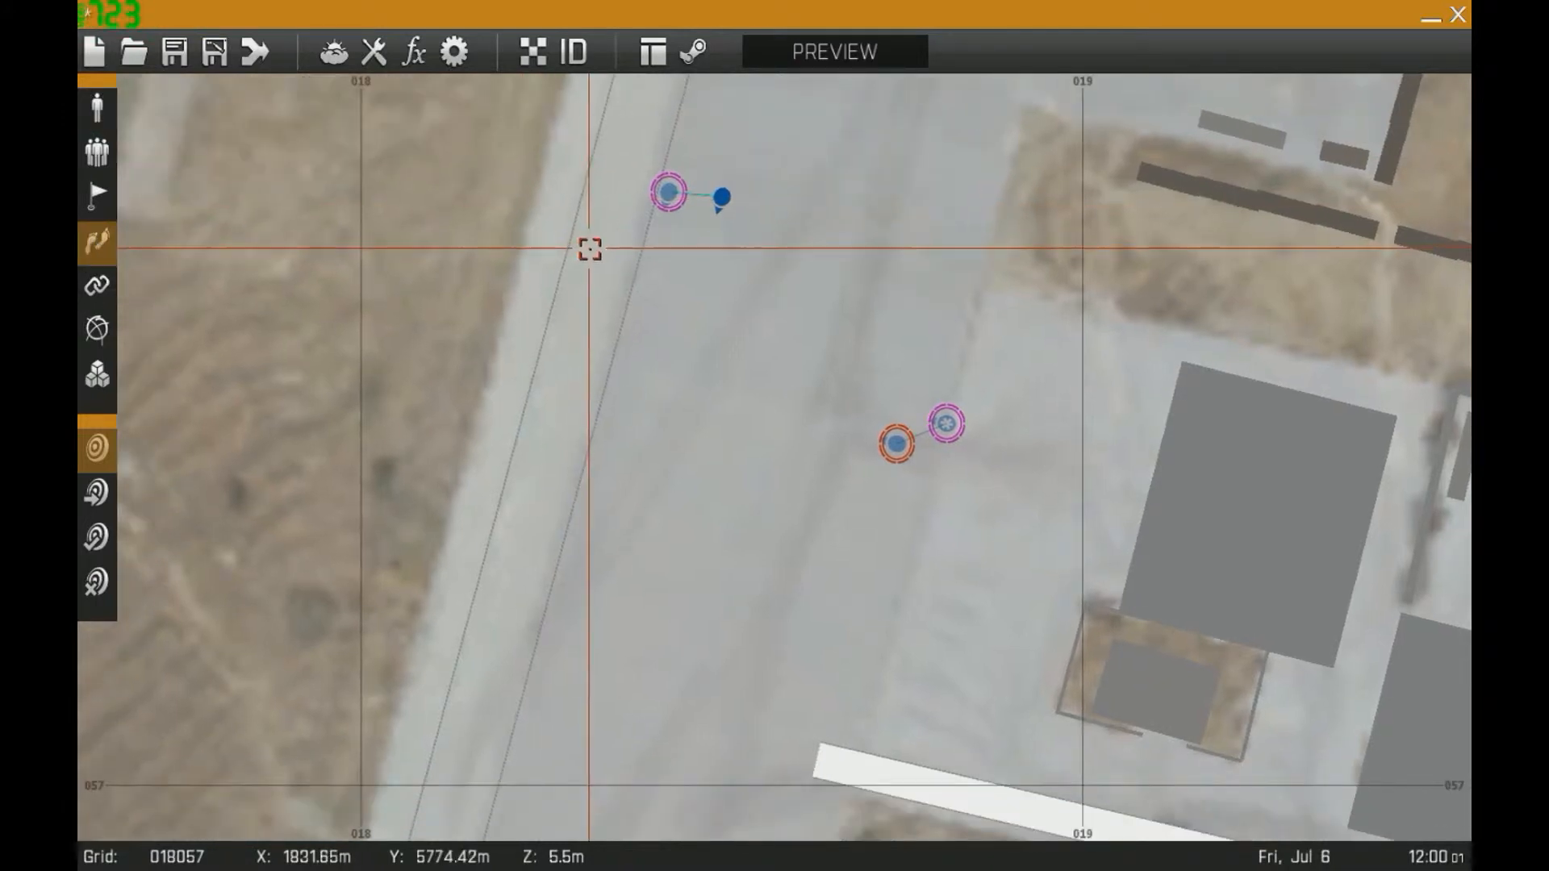
drag(767, 156, 511, 289)
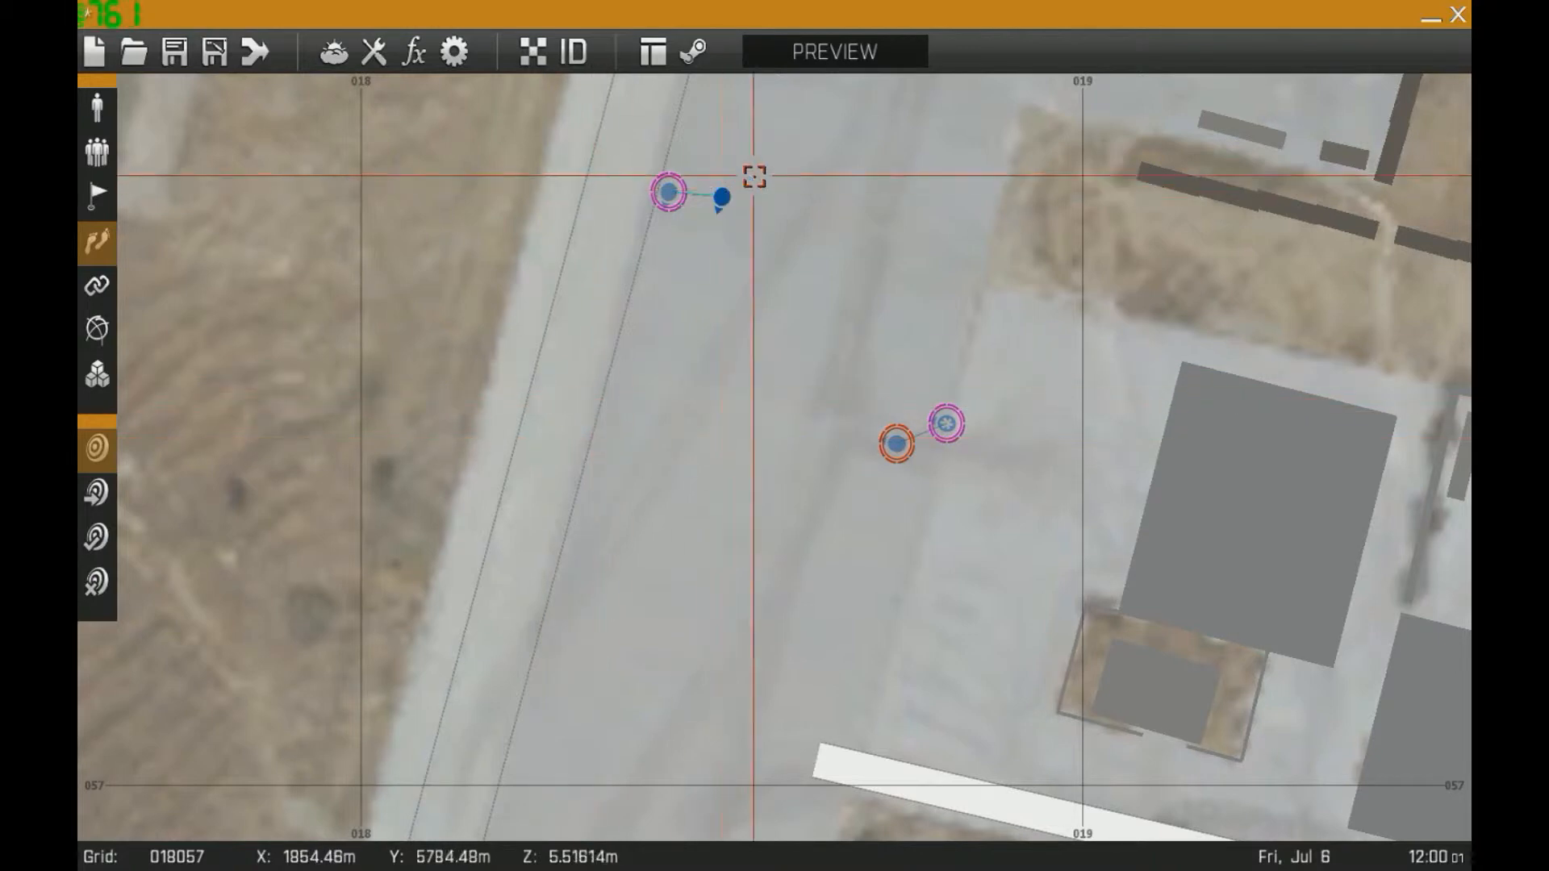
right_drag(769, 207, 730, 331)
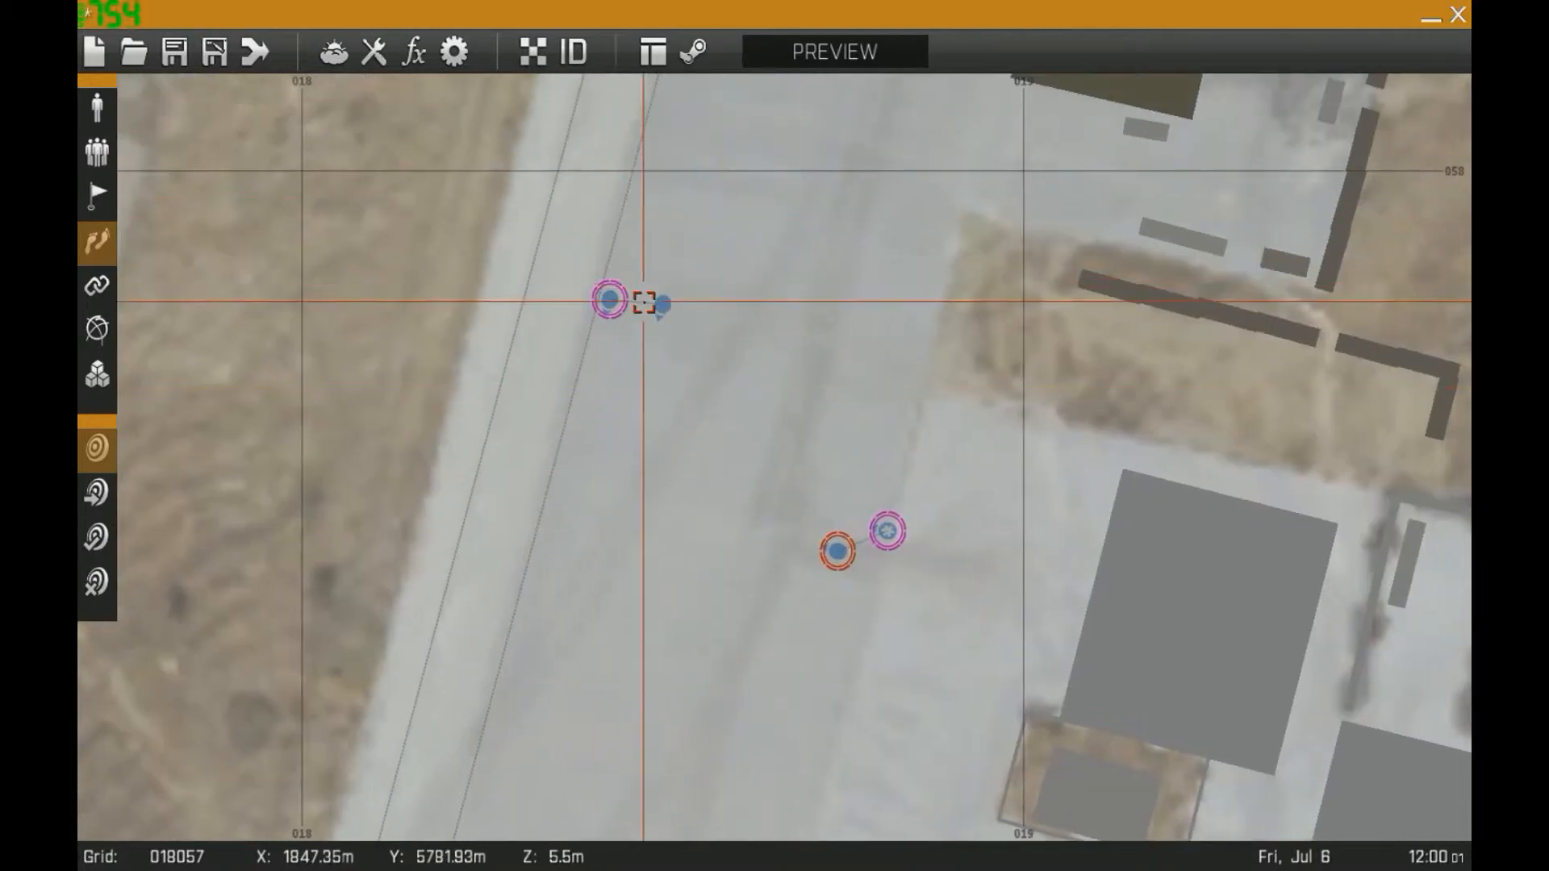
right_drag(605, 398, 723, 304)
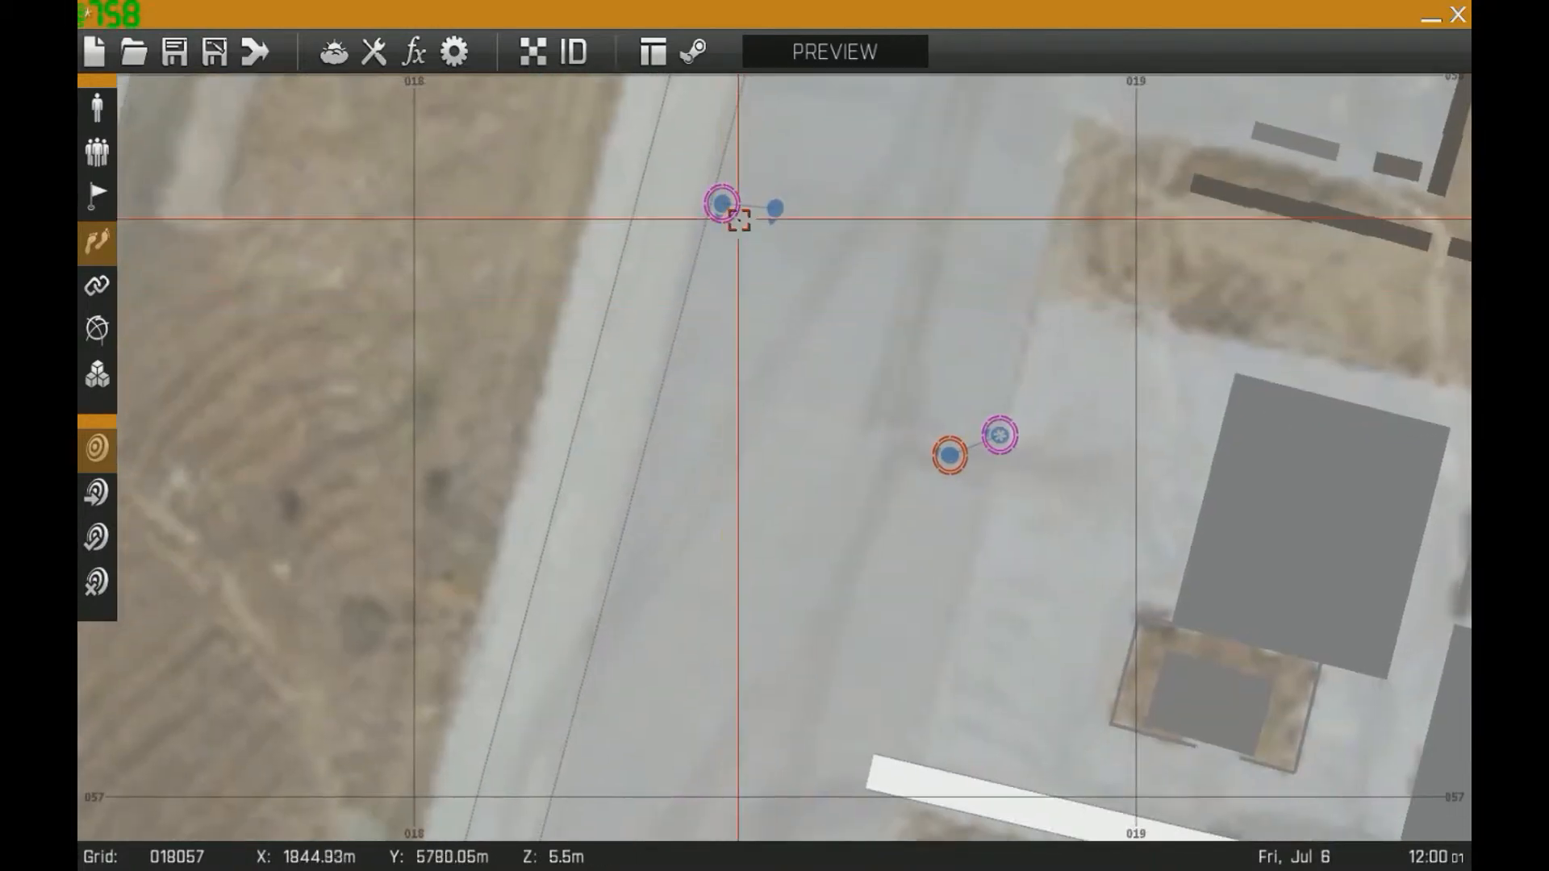
drag(842, 150, 663, 265)
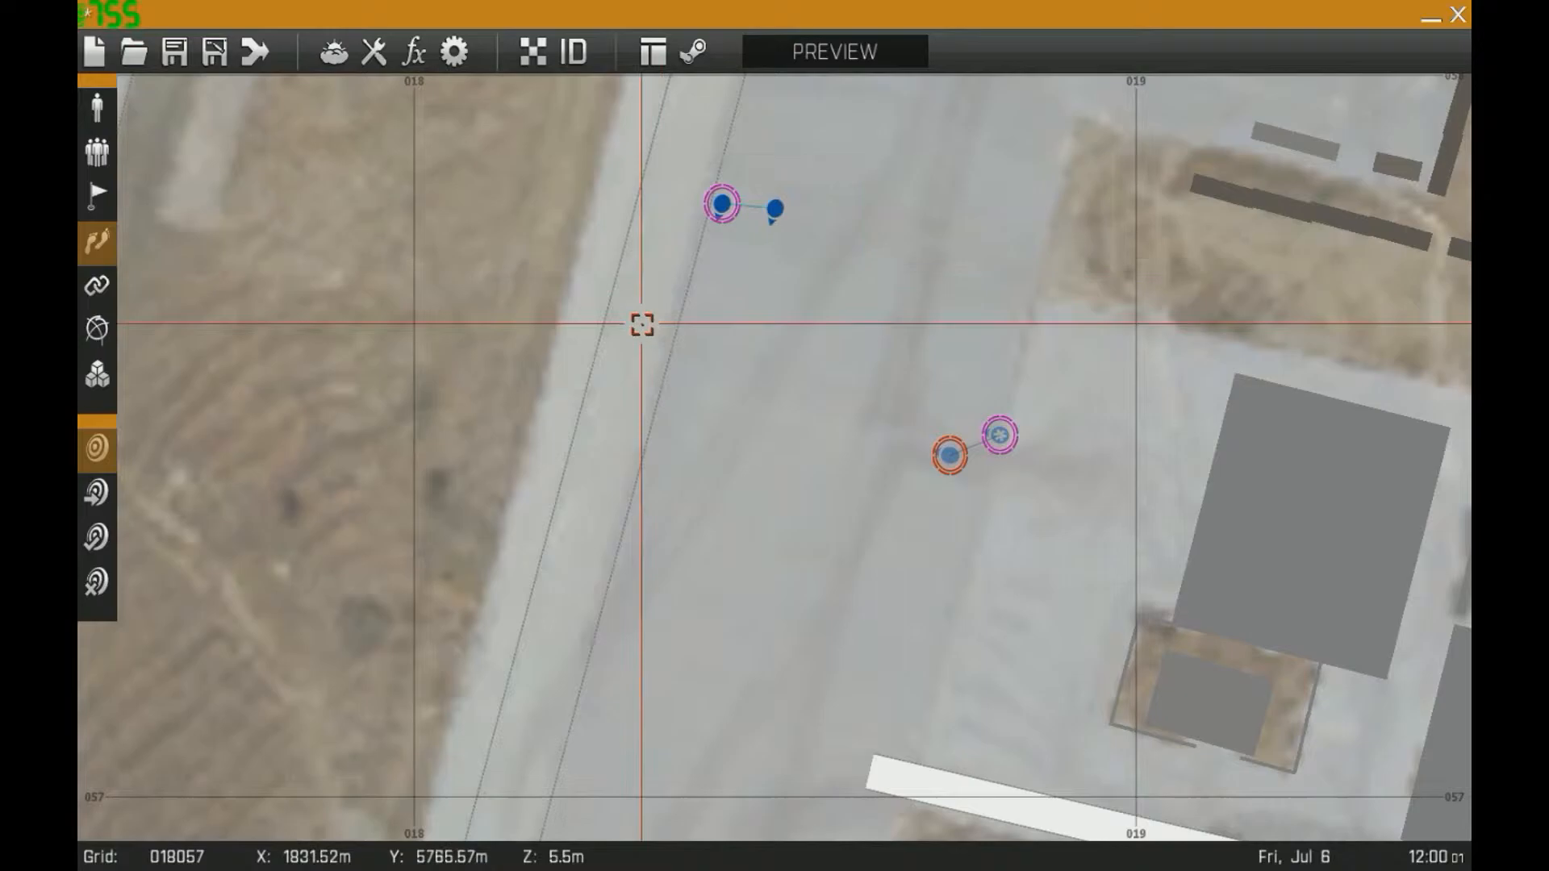
double_click(652, 473)
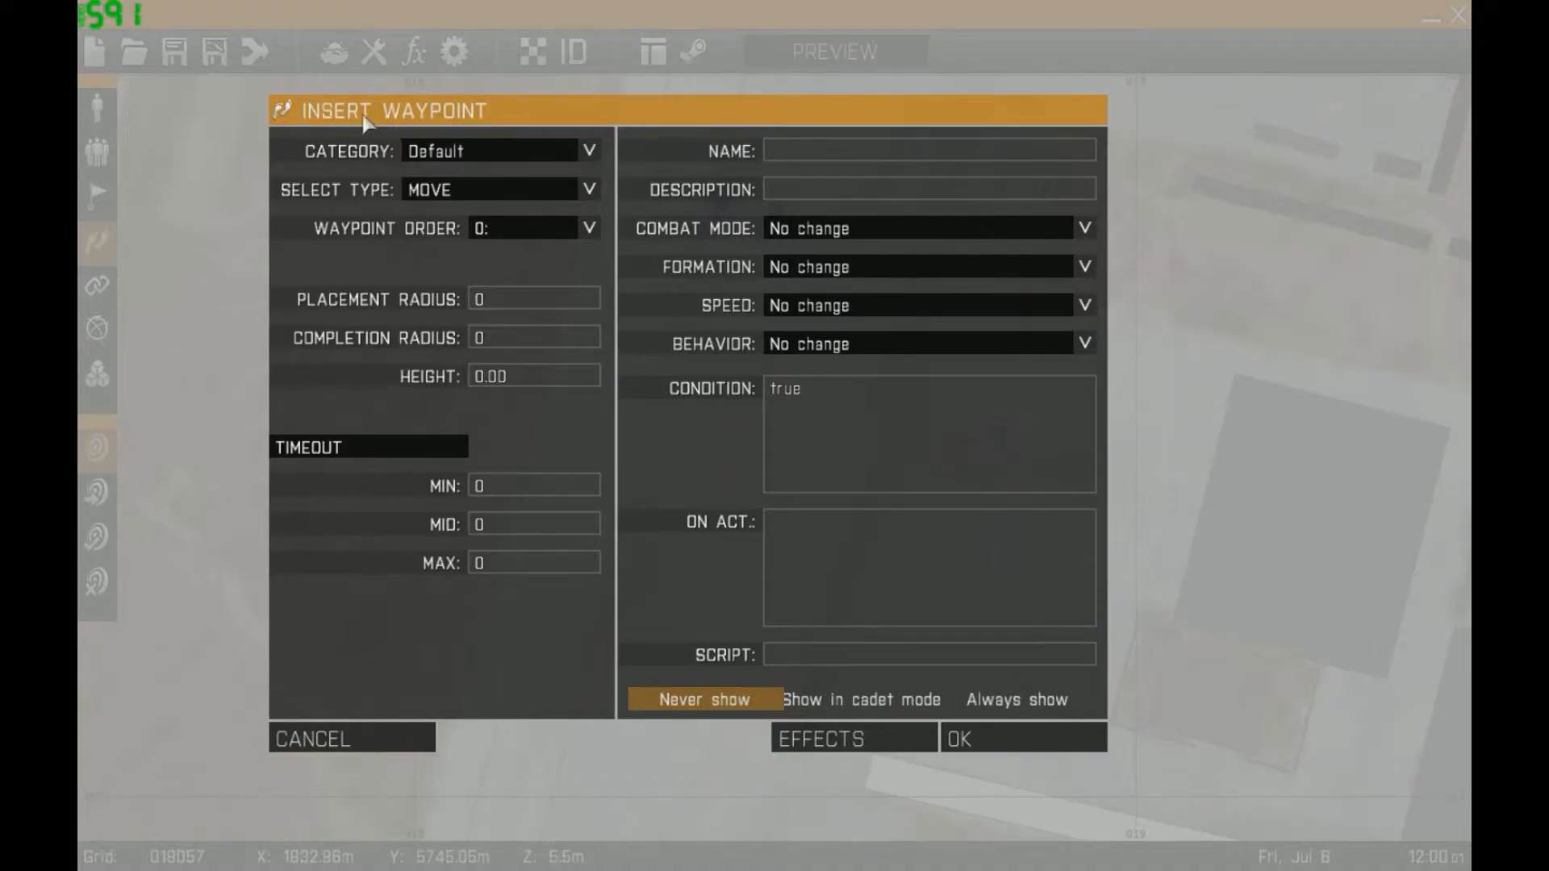
Examine the Default and Advanced waypoint categories and the waypoint types each one offers
click(498, 151)
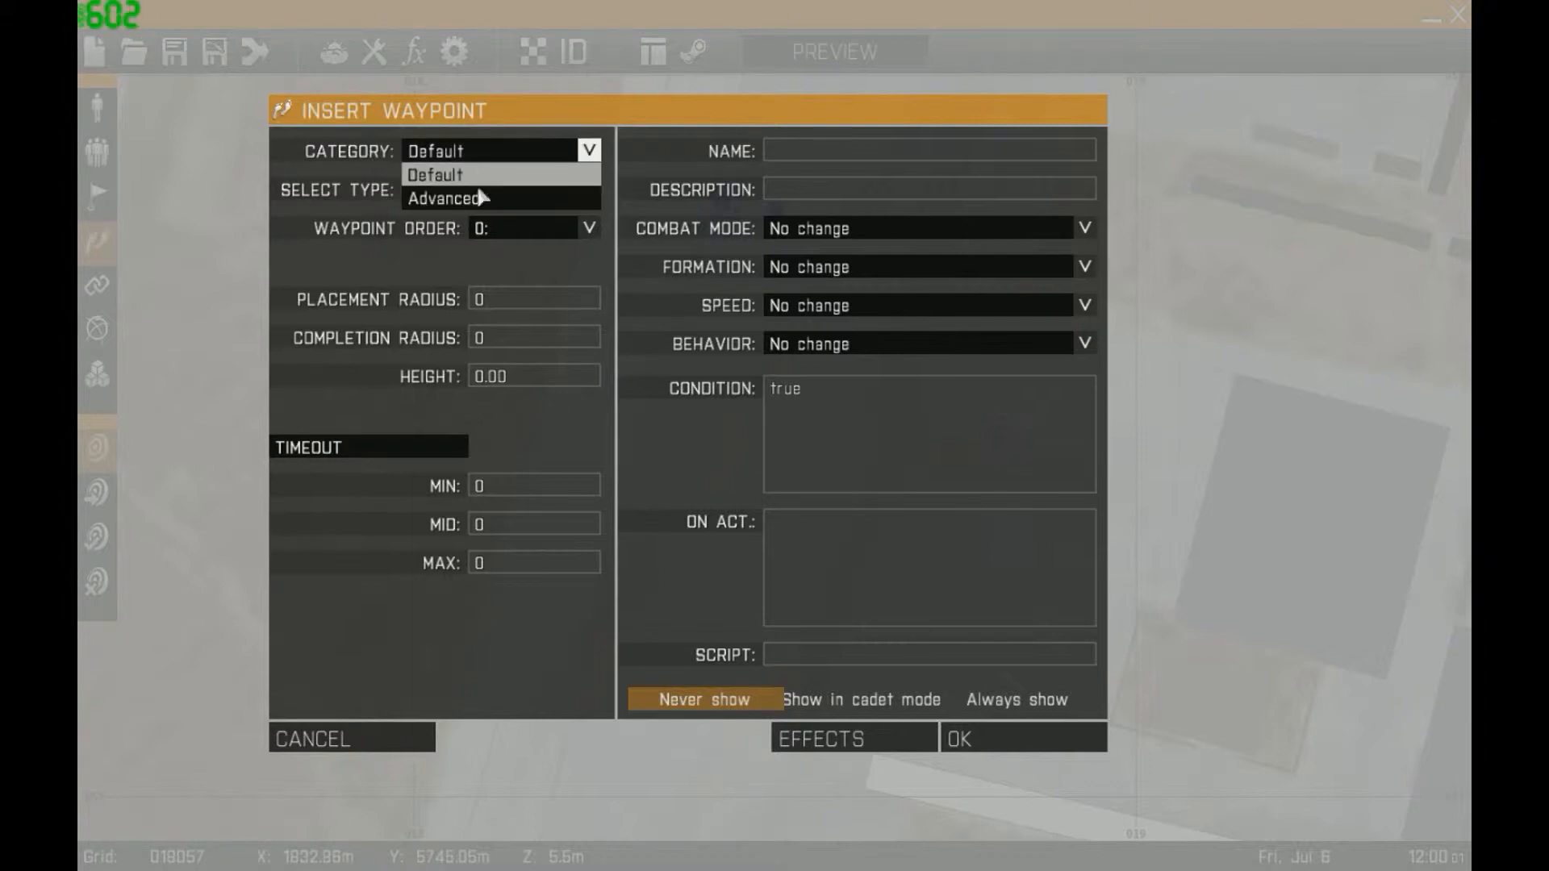
click(501, 153)
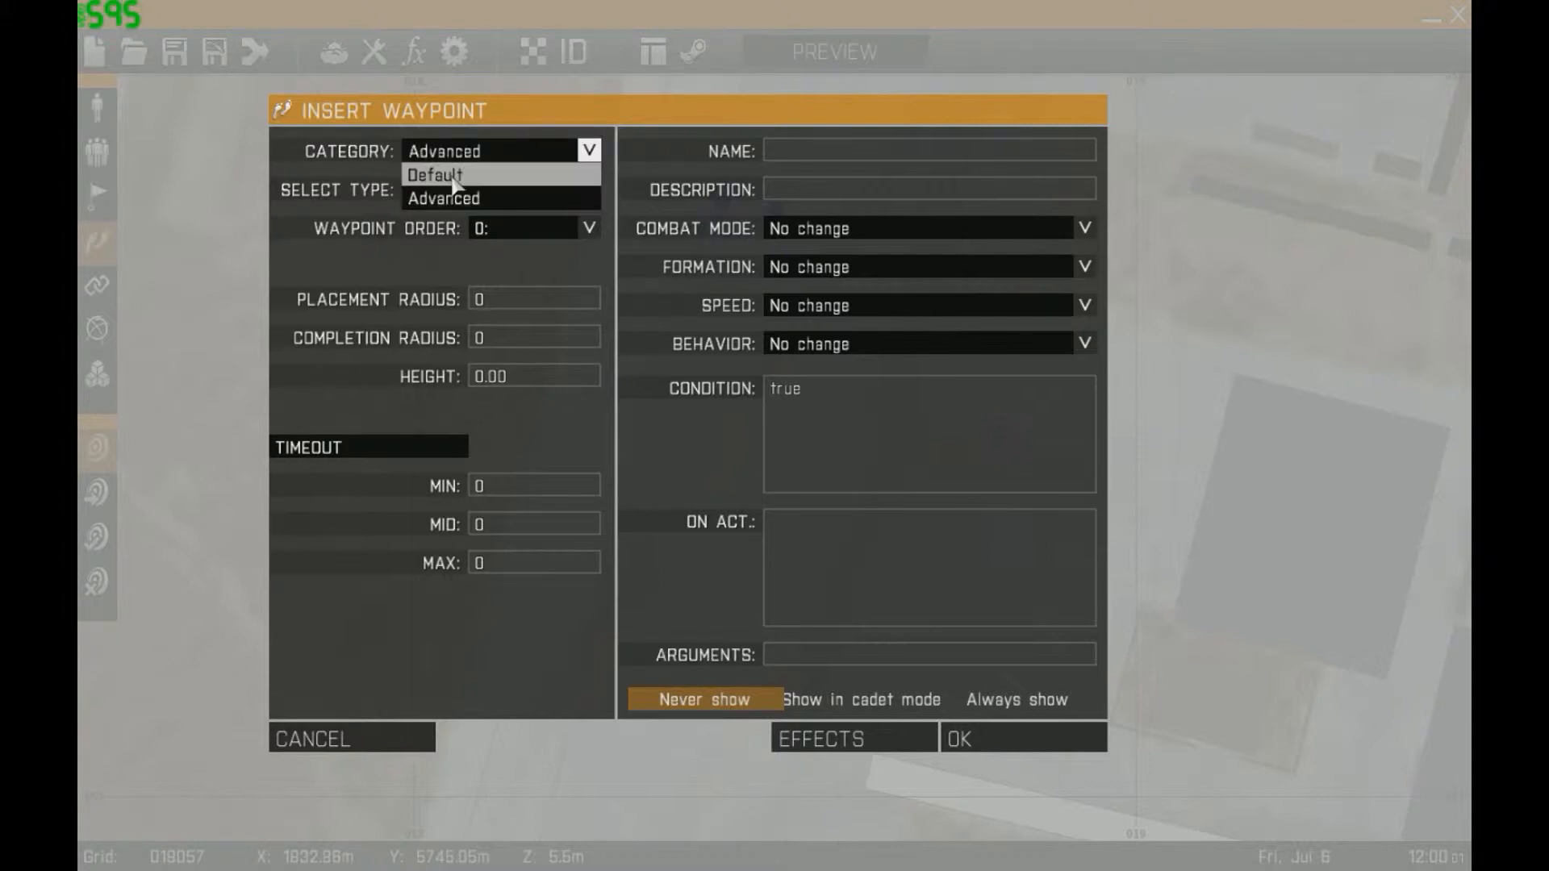
click(498, 151)
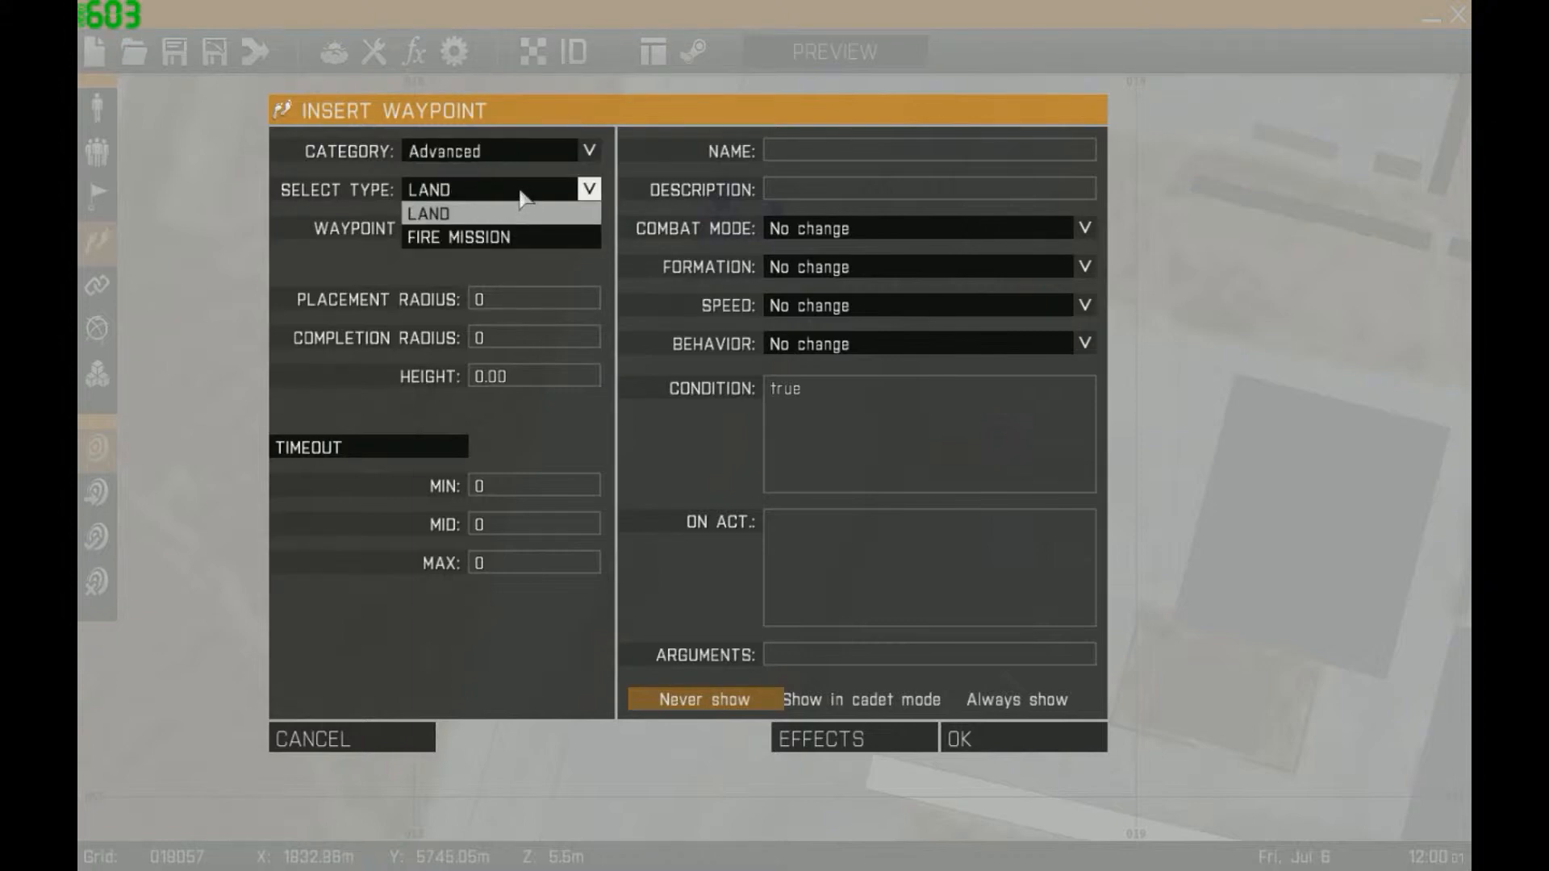
click(480, 155)
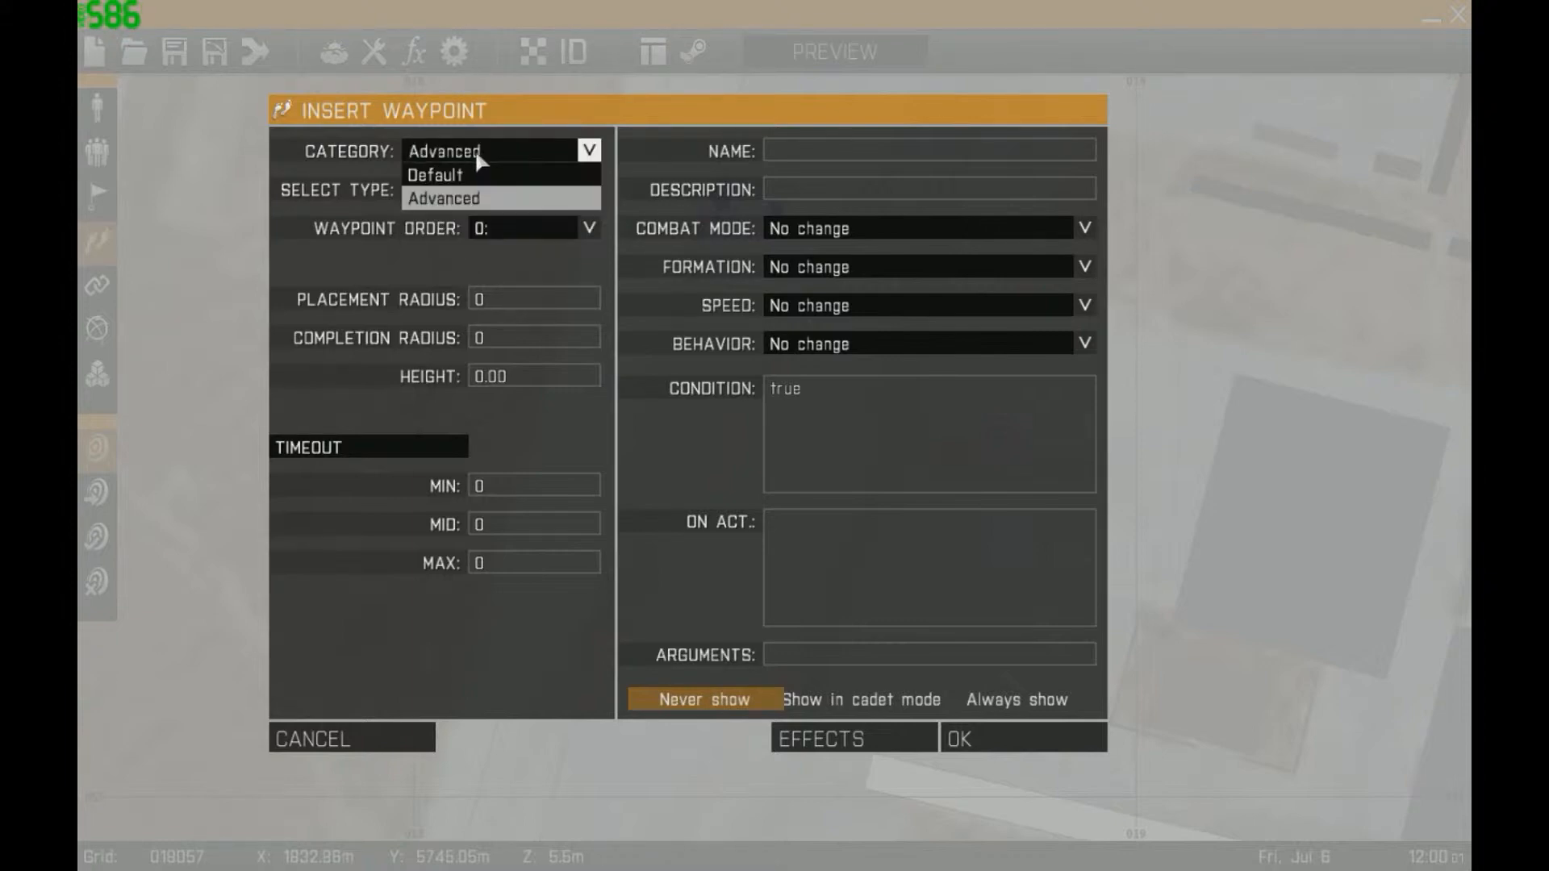
click(472, 188)
click(472, 188)
click(472, 188)
drag(592, 235, 589, 321)
scroll(589, 321, down, 3)
scroll(589, 321, up, 7)
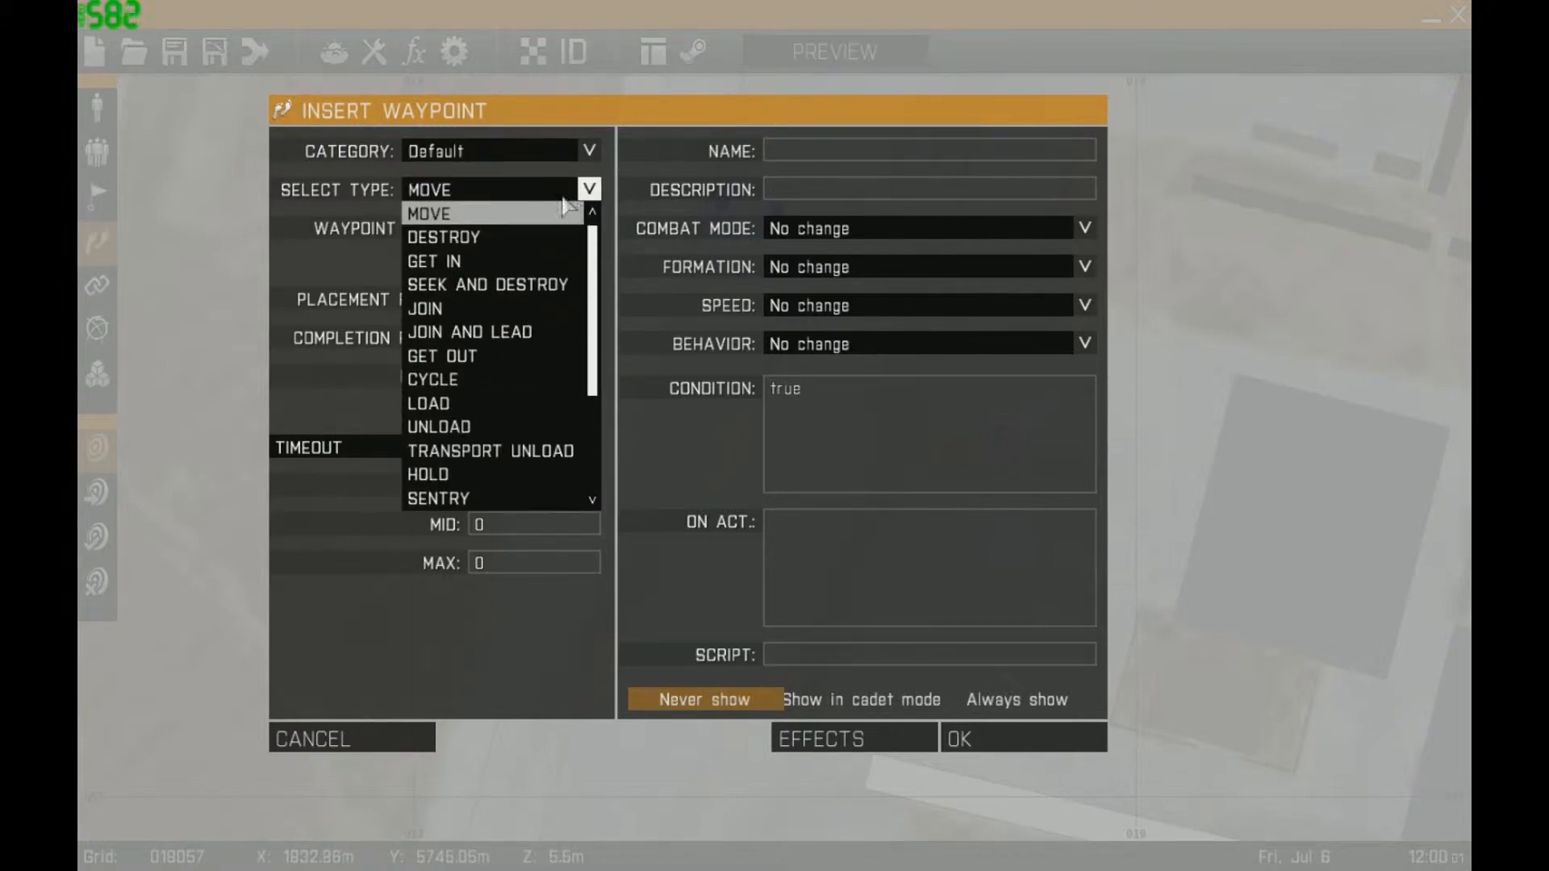
click(545, 153)
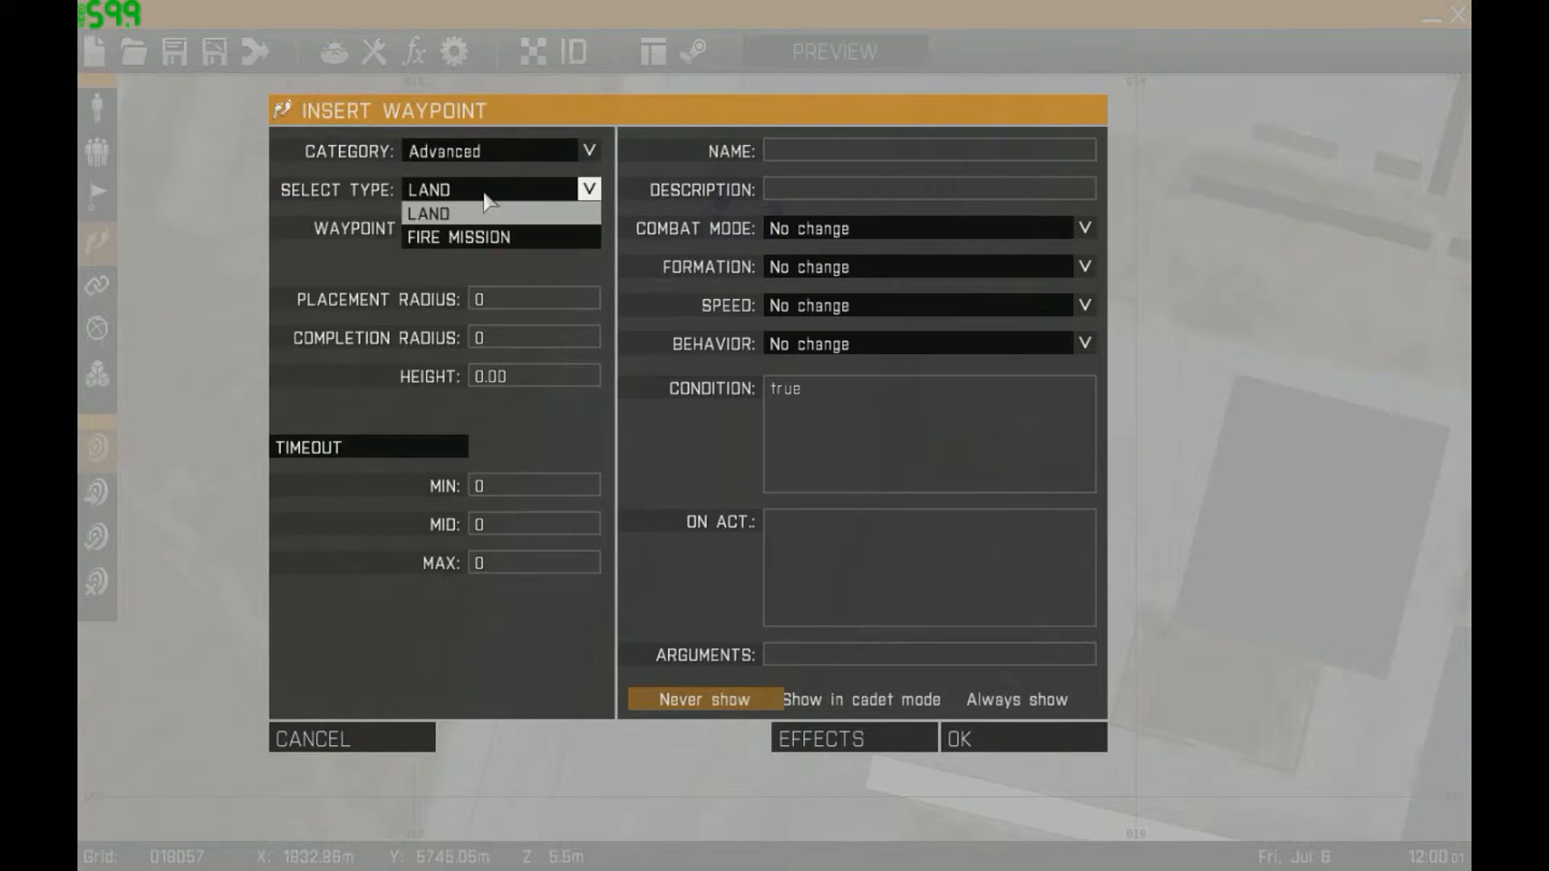
click(509, 212)
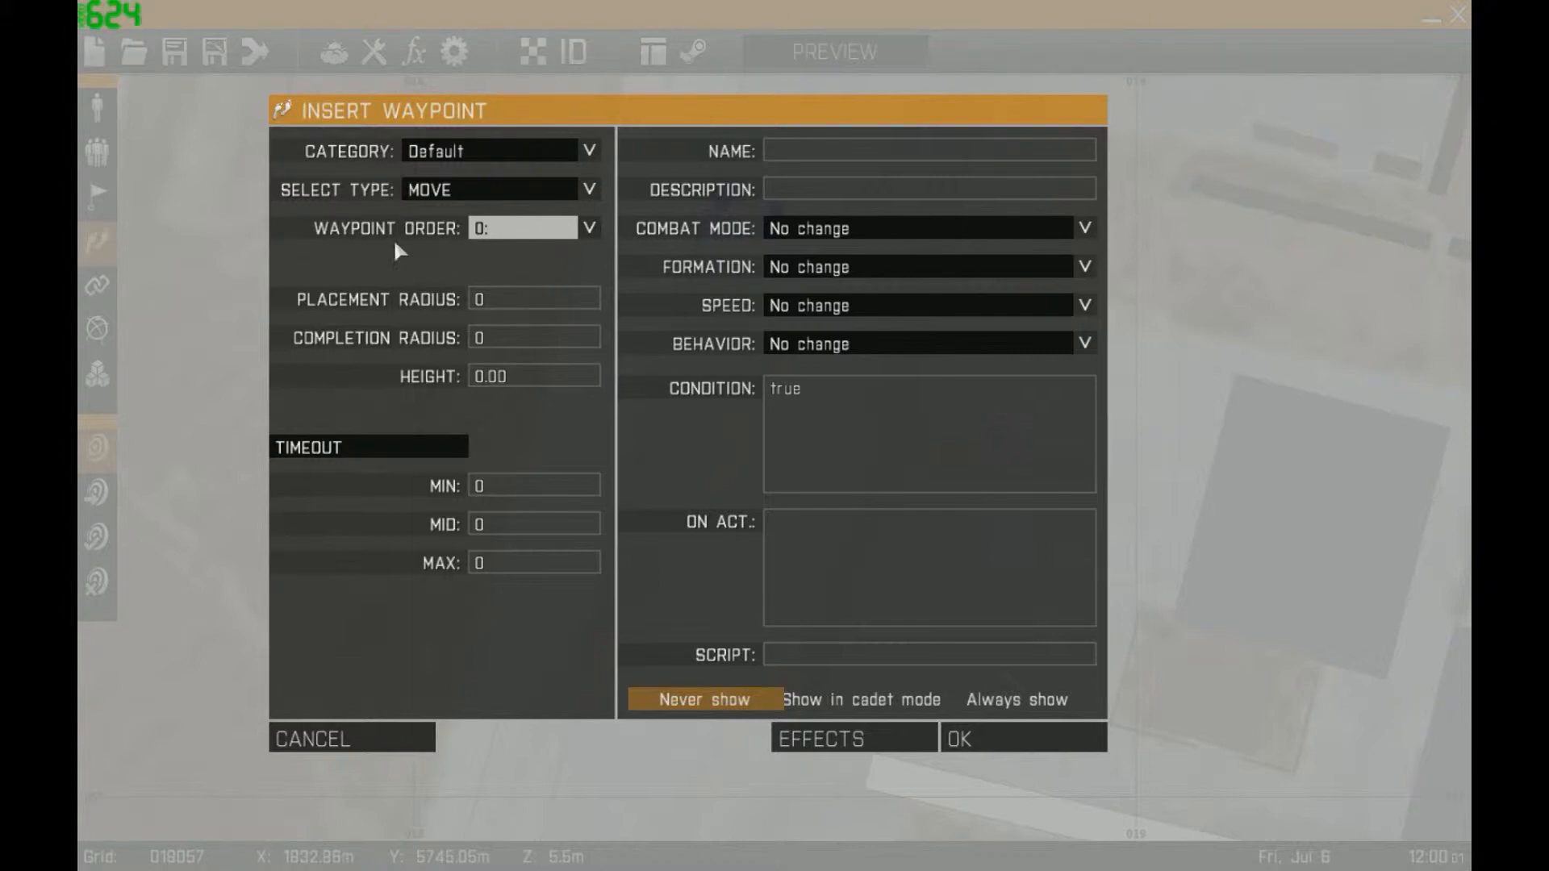
Insert the Default MOVE waypoint for the western group with a placement radius of 10
click(583, 227)
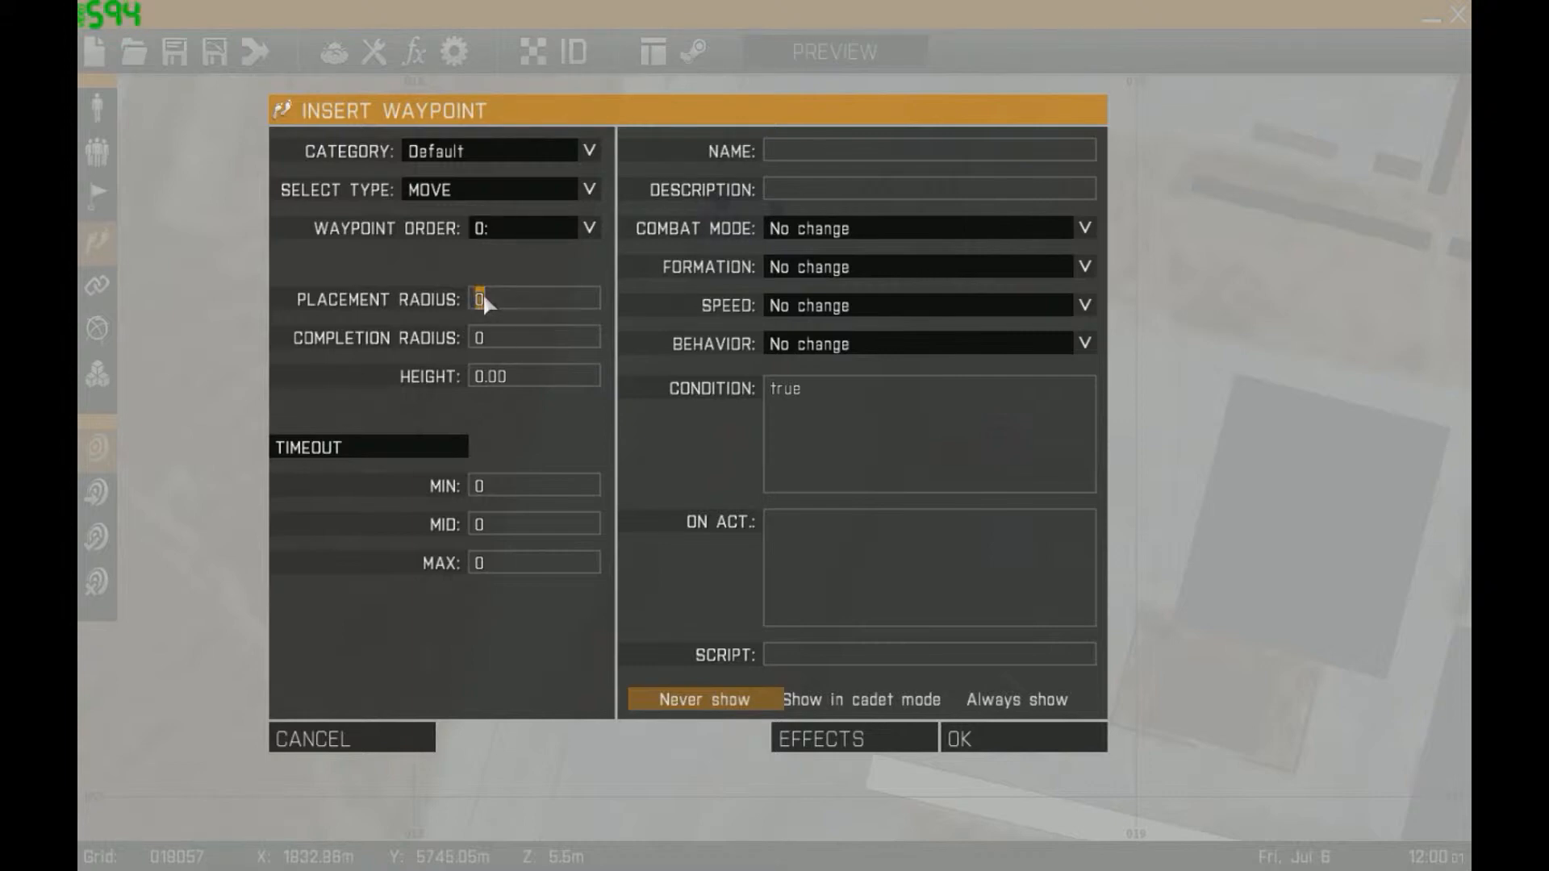
text(10)
click(966, 741)
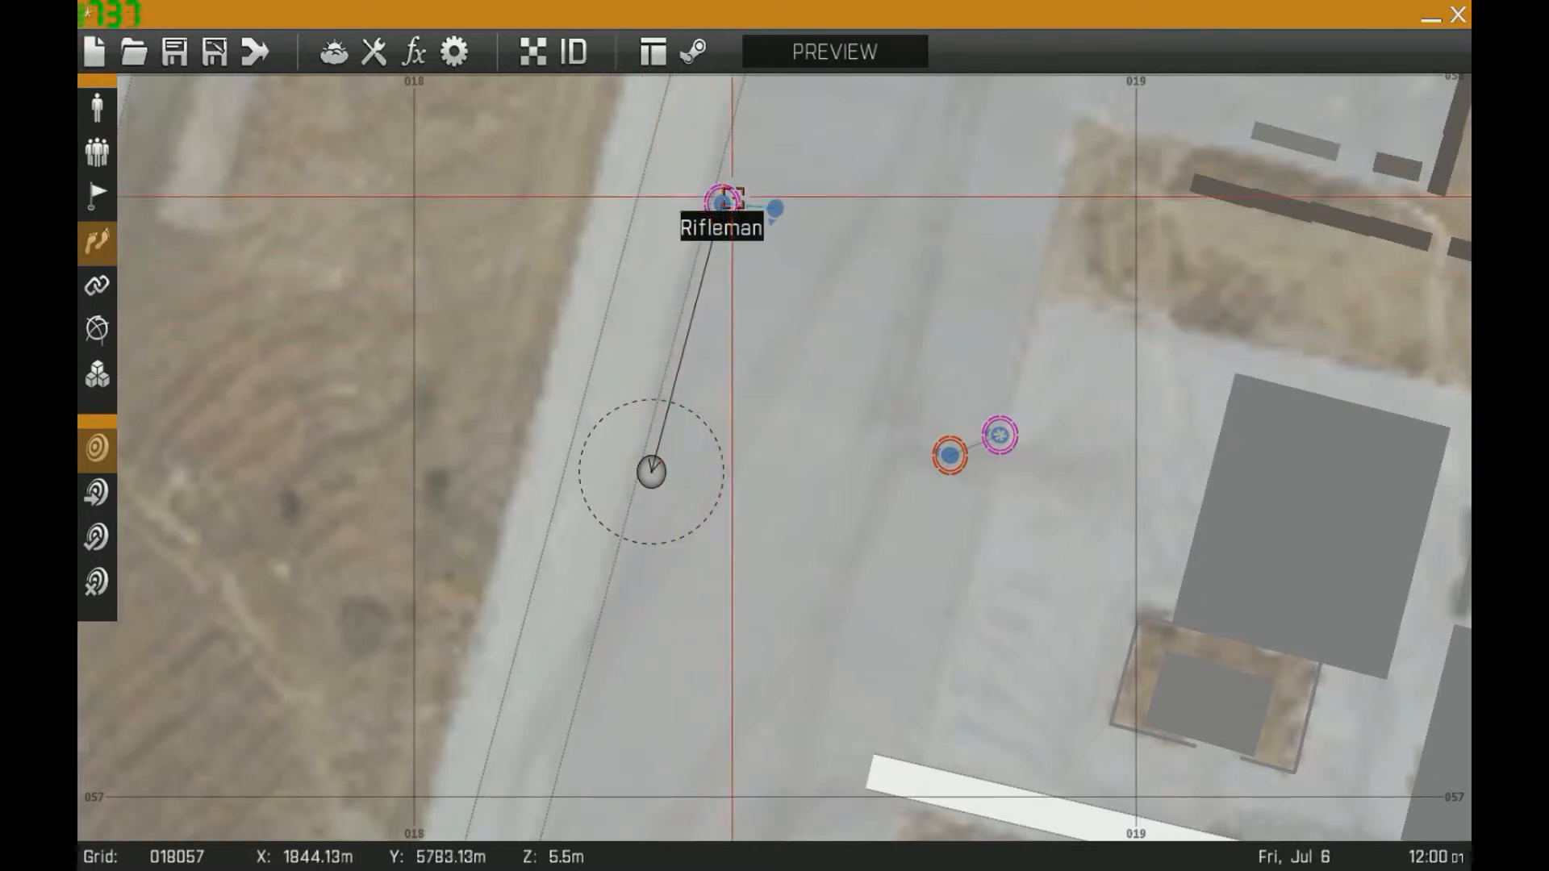
Set the MOVE waypoint's placement radius to 50
double_click(646, 471)
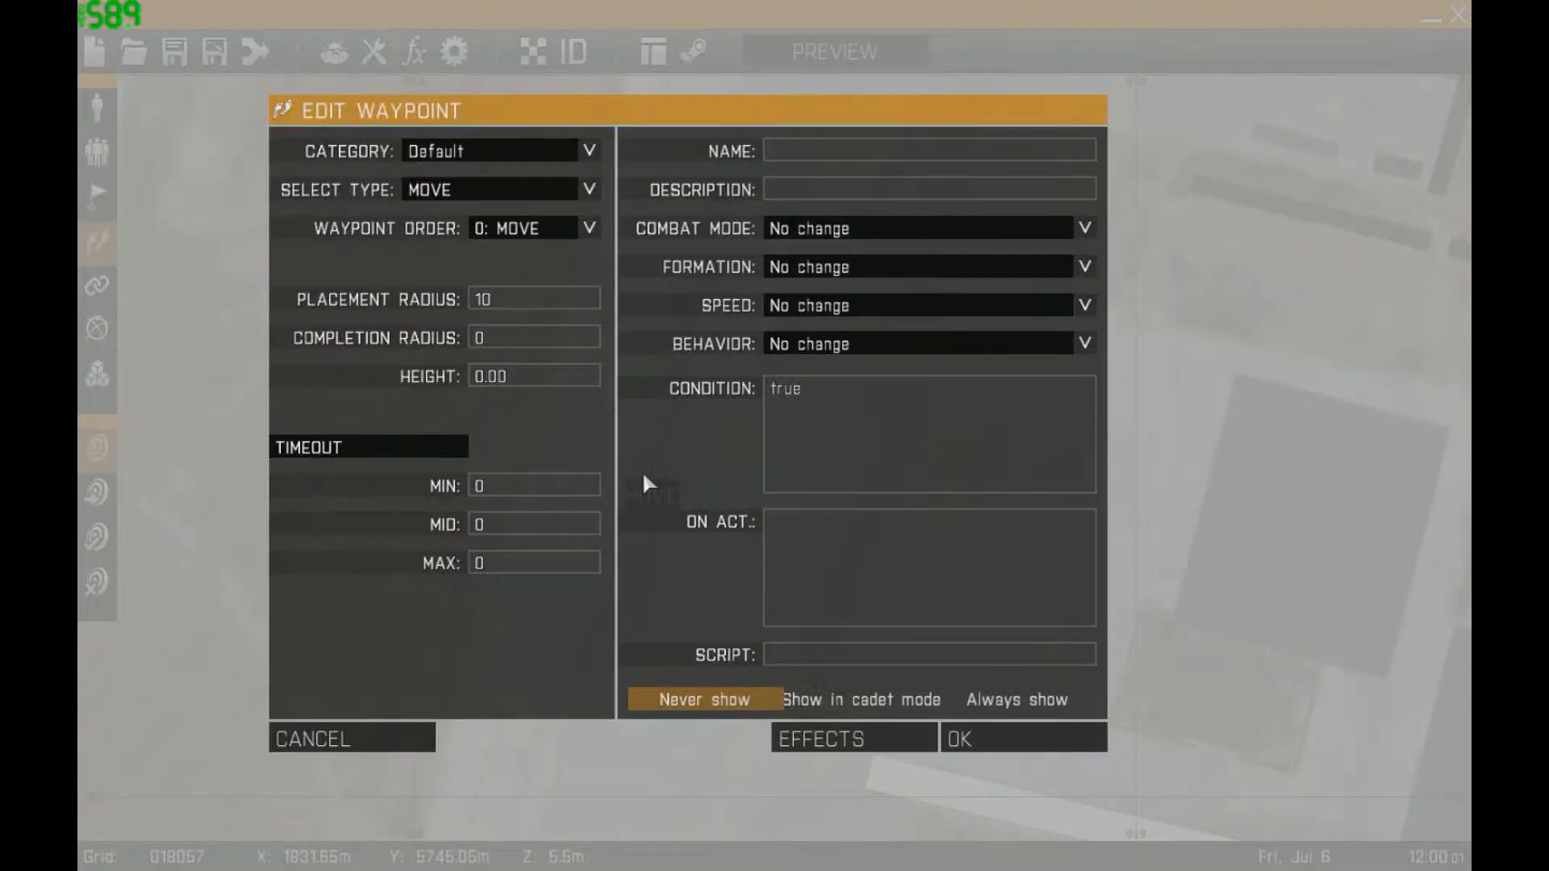
text(5)
click(967, 741)
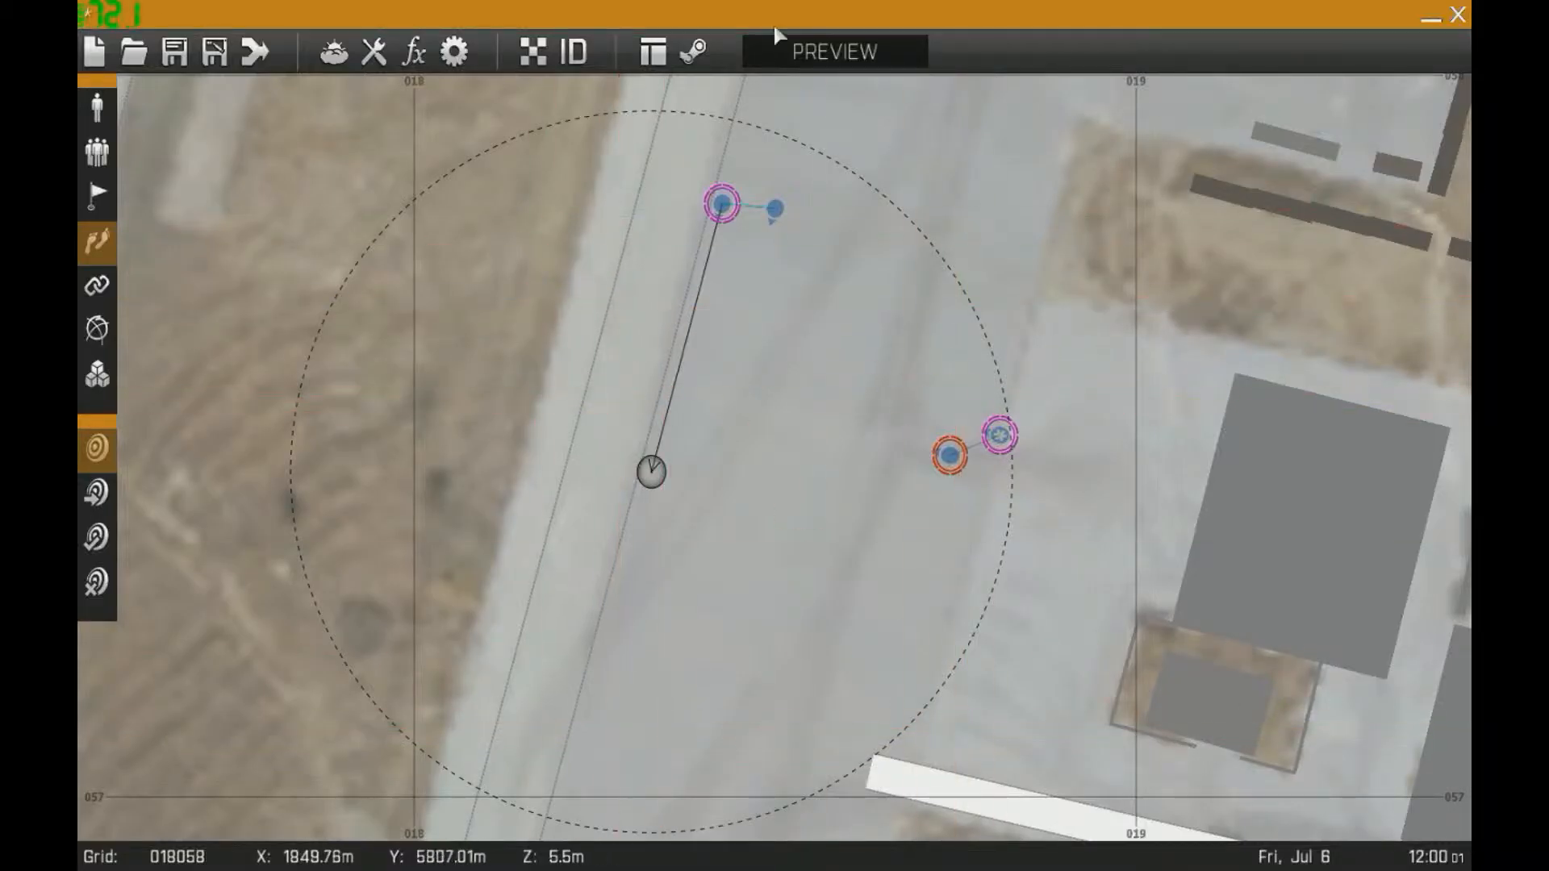
Move the waypoint farther south along the apron, leaving the western group outside its placement circle
right_drag(729, 492, 727, 302)
drag(657, 285, 609, 553)
mouse_move(642, 275)
right_down()
mouse_move(571, 393)
mouse_move(575, 379)
right_up()
scroll(668, 228, down, 2)
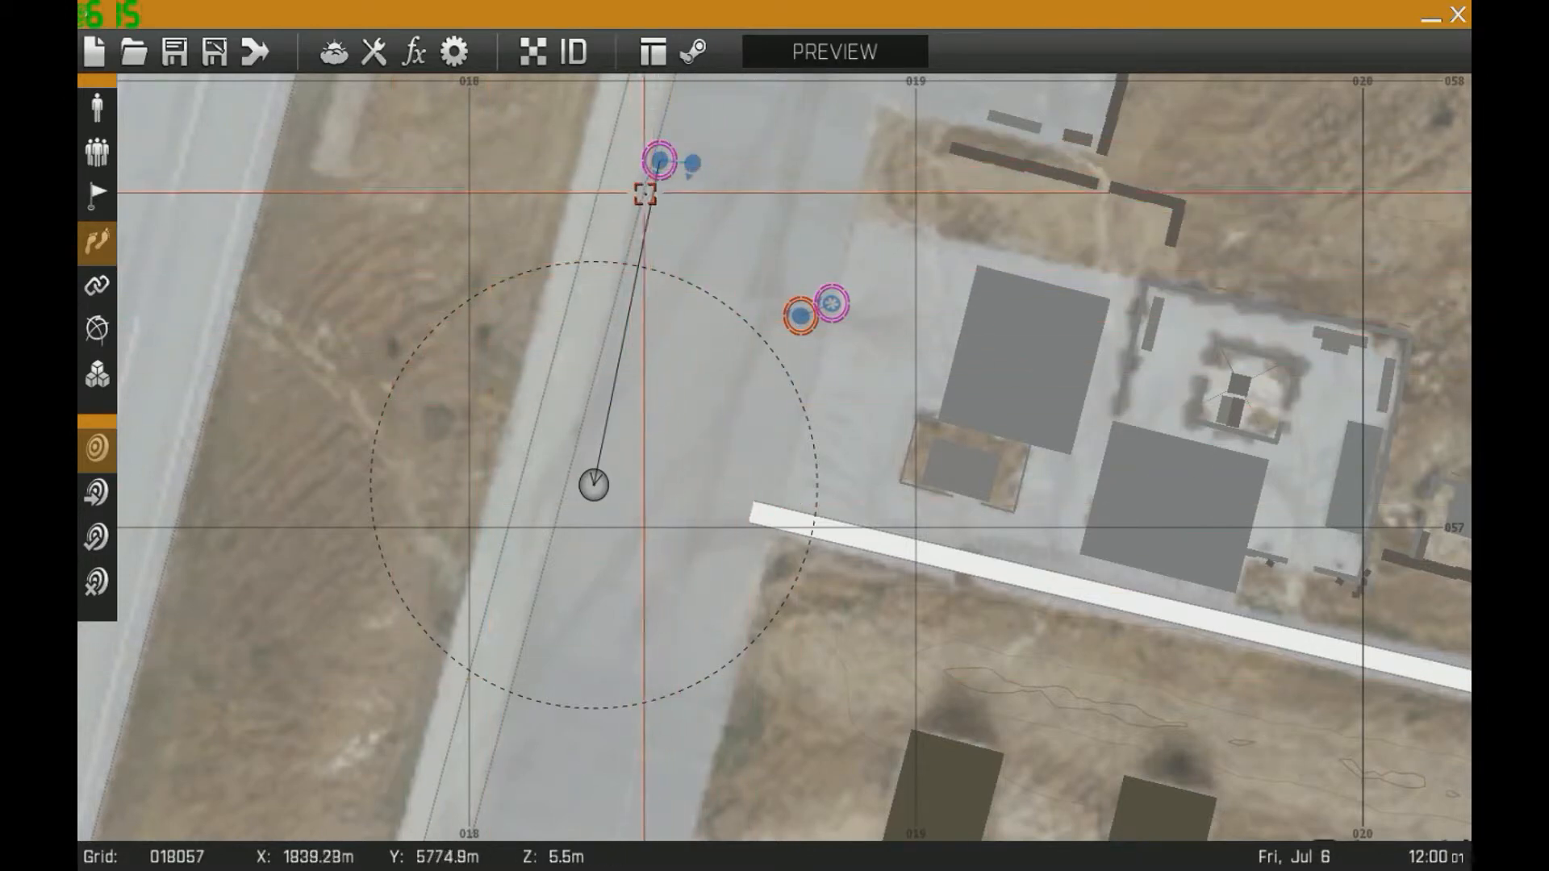
Reduce the waypoint's placement radius to a very small circle around its marker
double_click(597, 494)
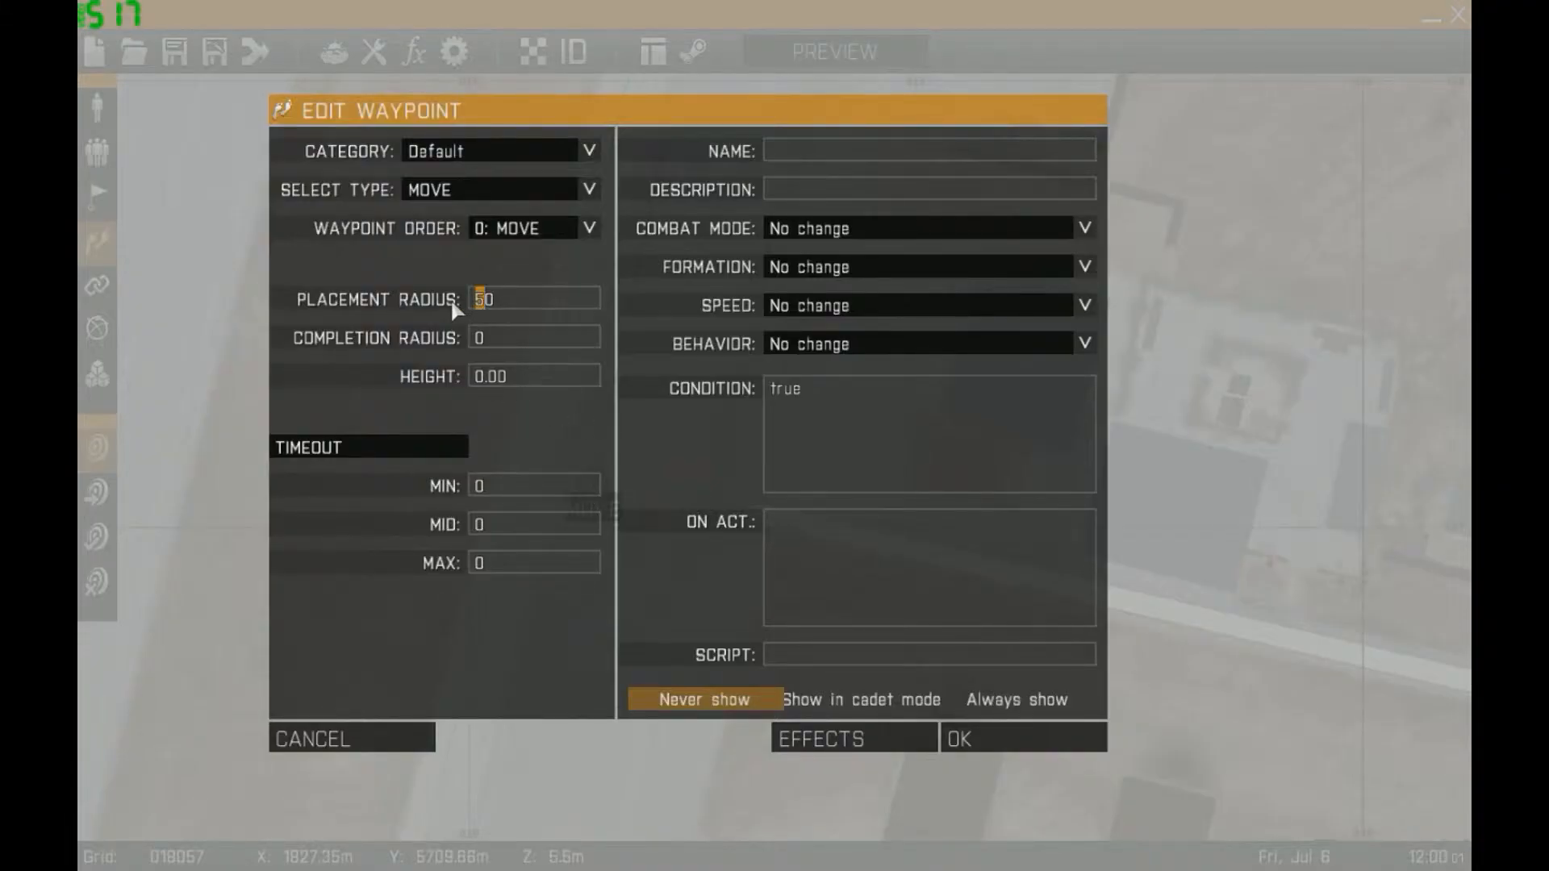
drag(471, 302, 490, 295)
click(946, 744)
scroll(539, 512, up, 8)
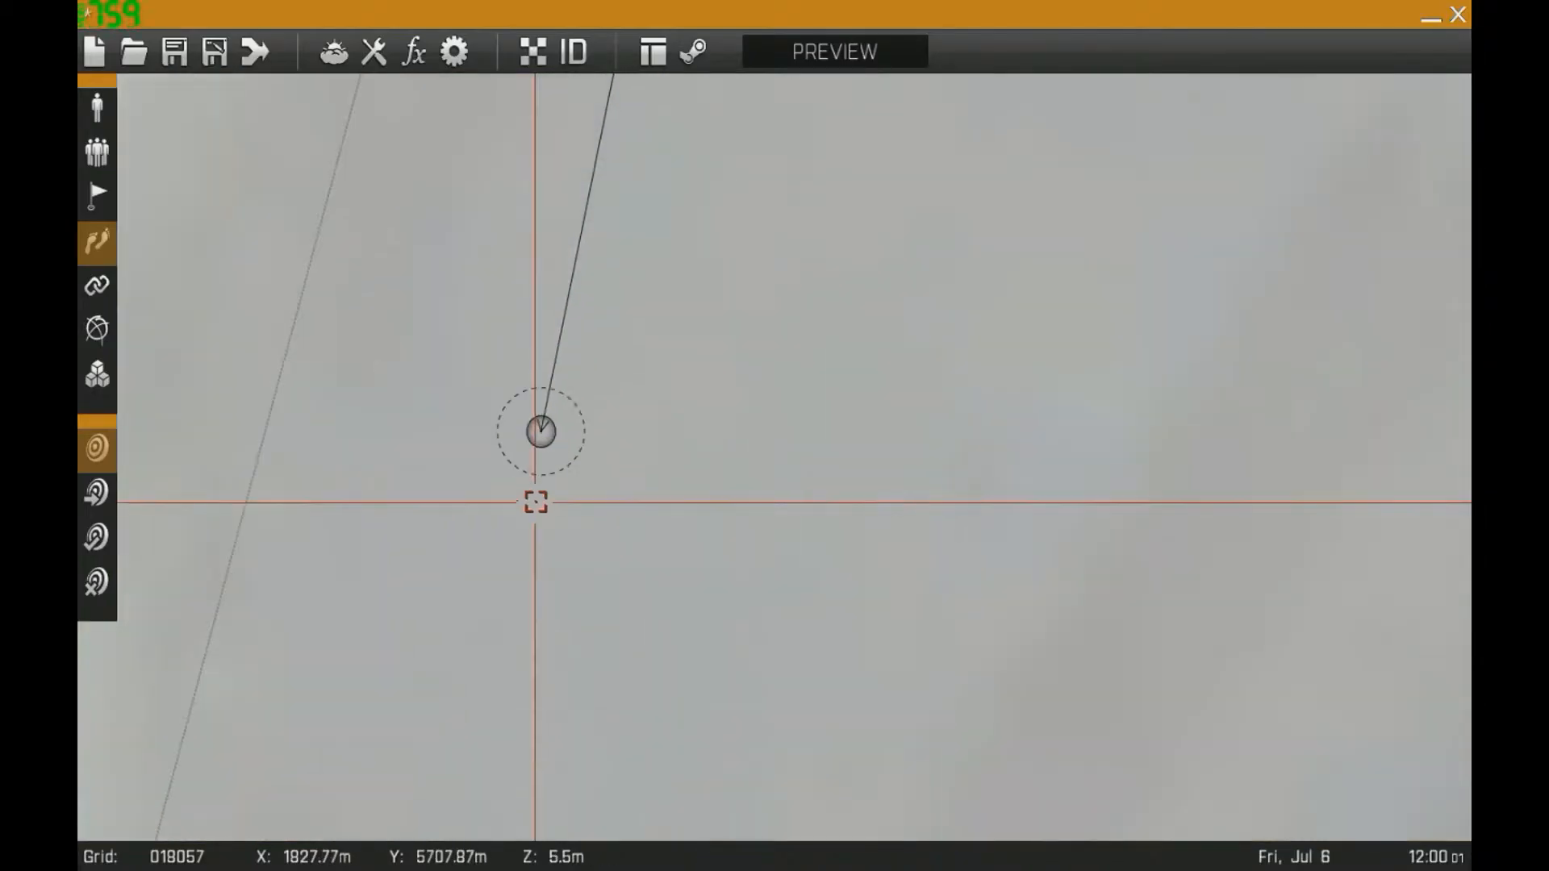
Set the MOVE waypoint's placement radius to 0 and its completion radius to 50
double_click(543, 410)
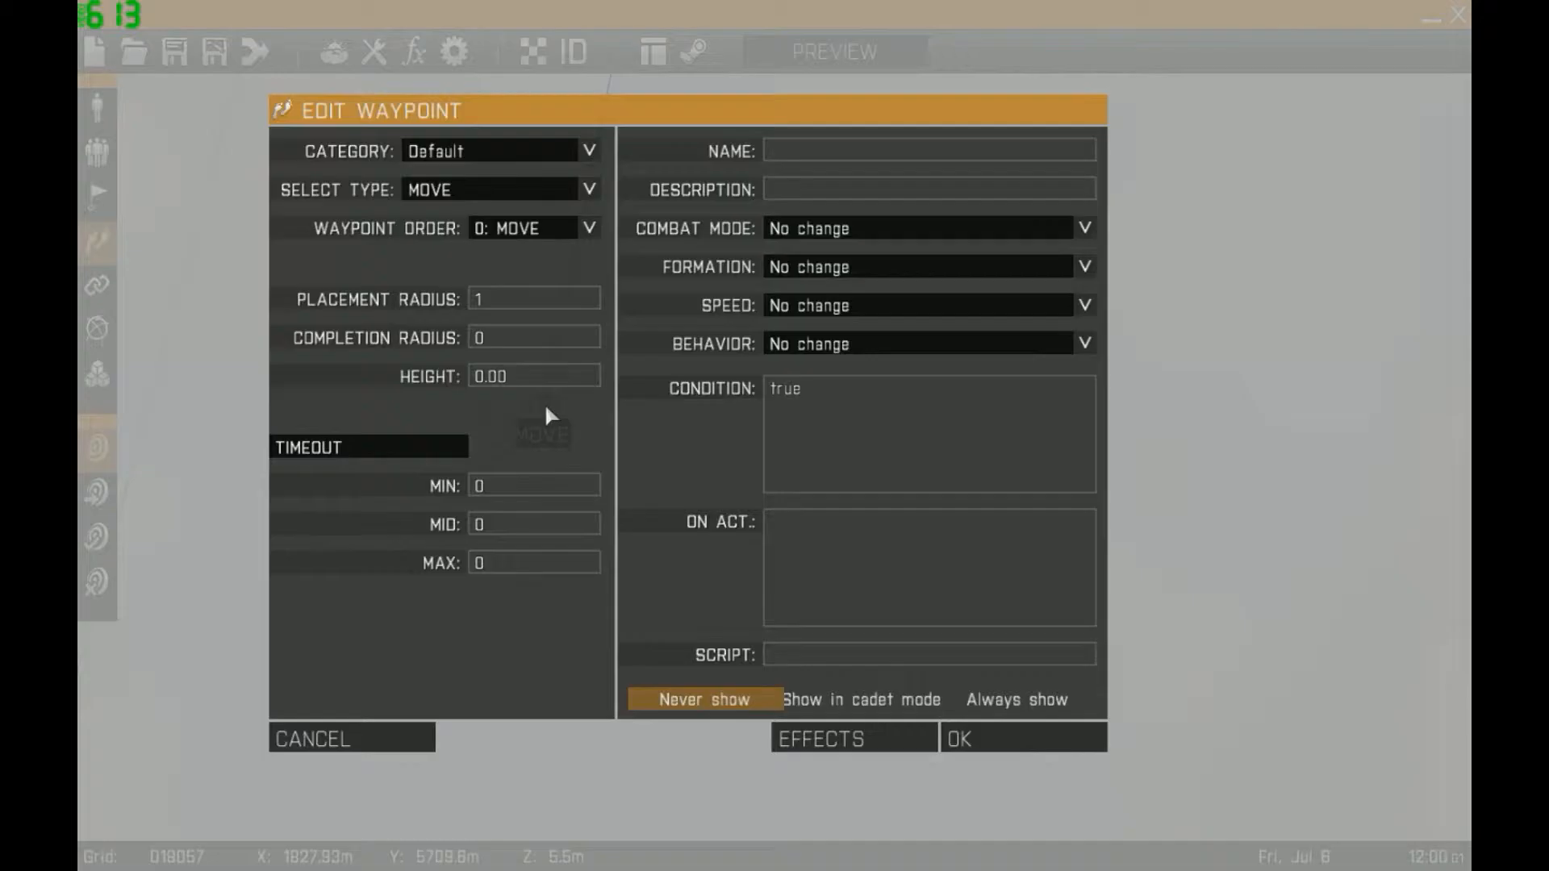
drag(508, 298, 446, 305)
text(1)
key(BackSpace)
text(509)
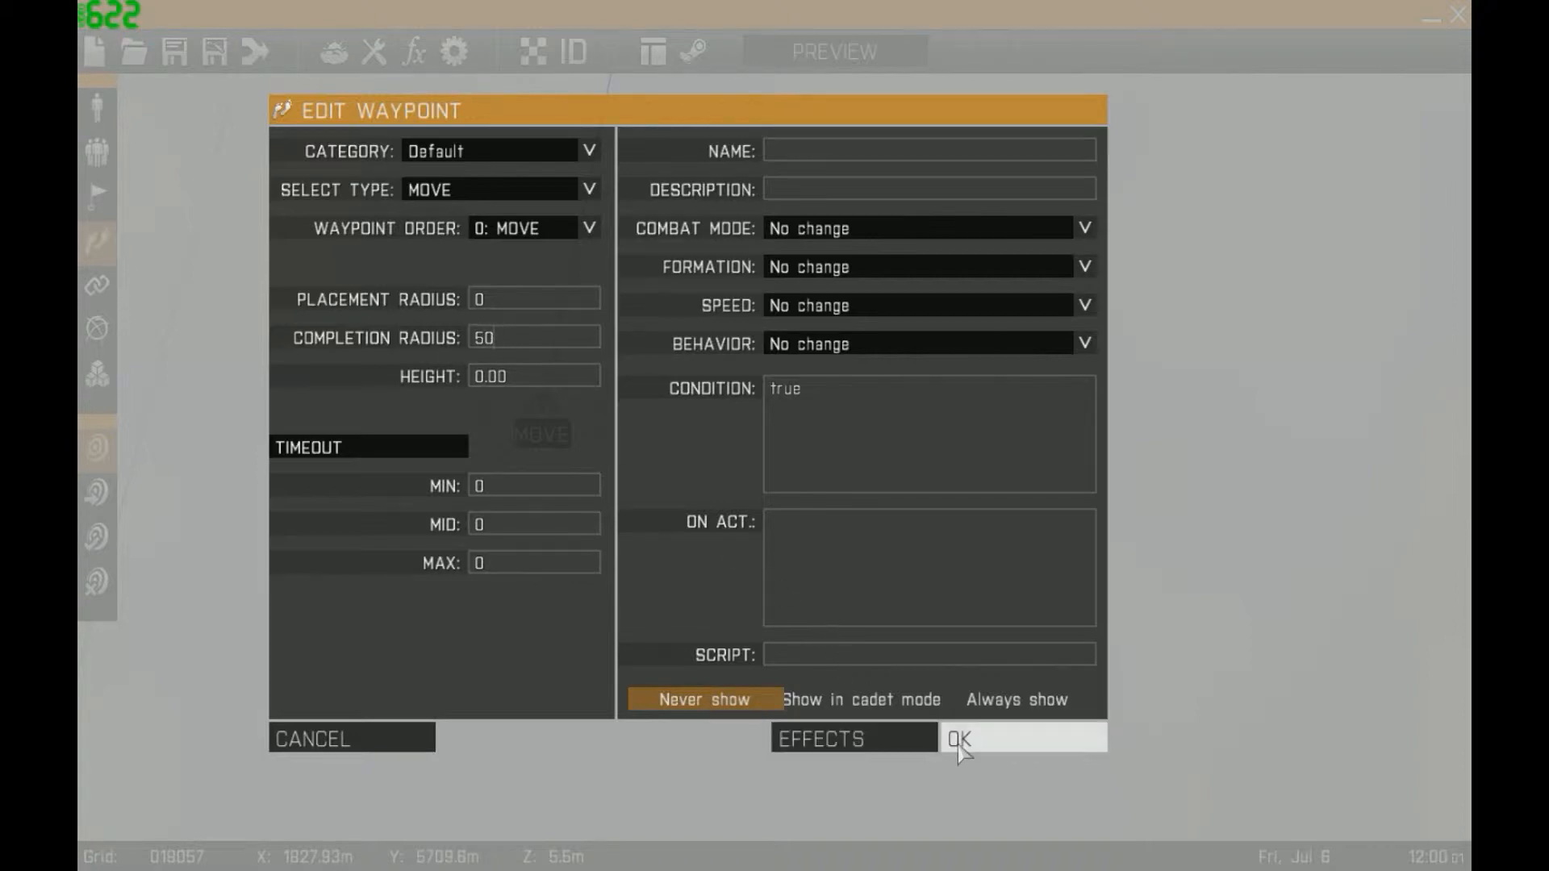
click(992, 739)
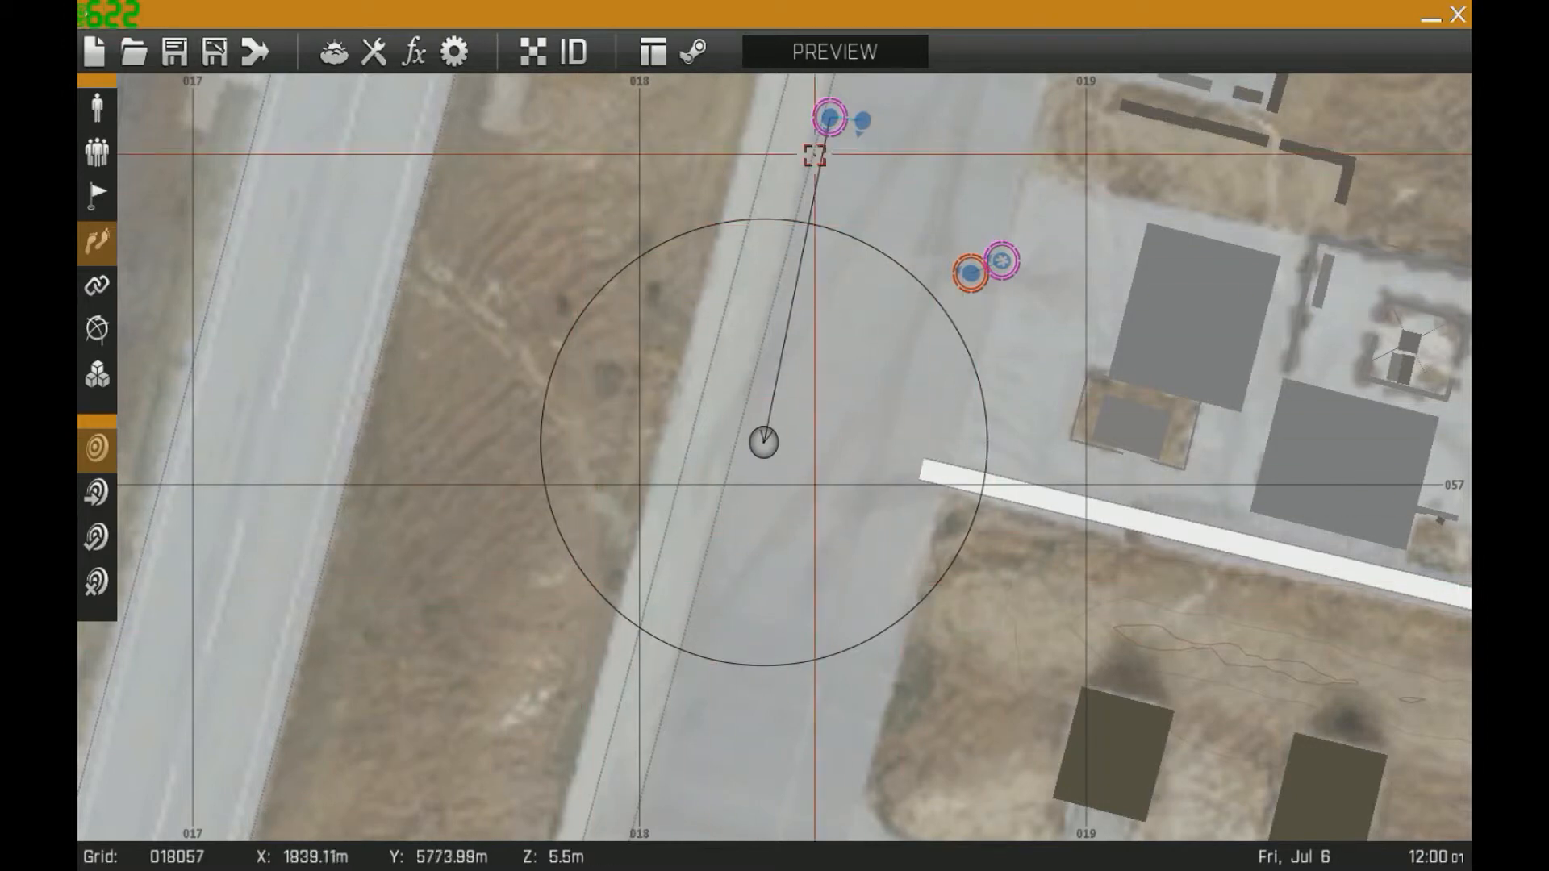
Set the MOVE waypoint's completion radius to 0 and its placement radius to 10
right_drag(671, 252, 647, 363)
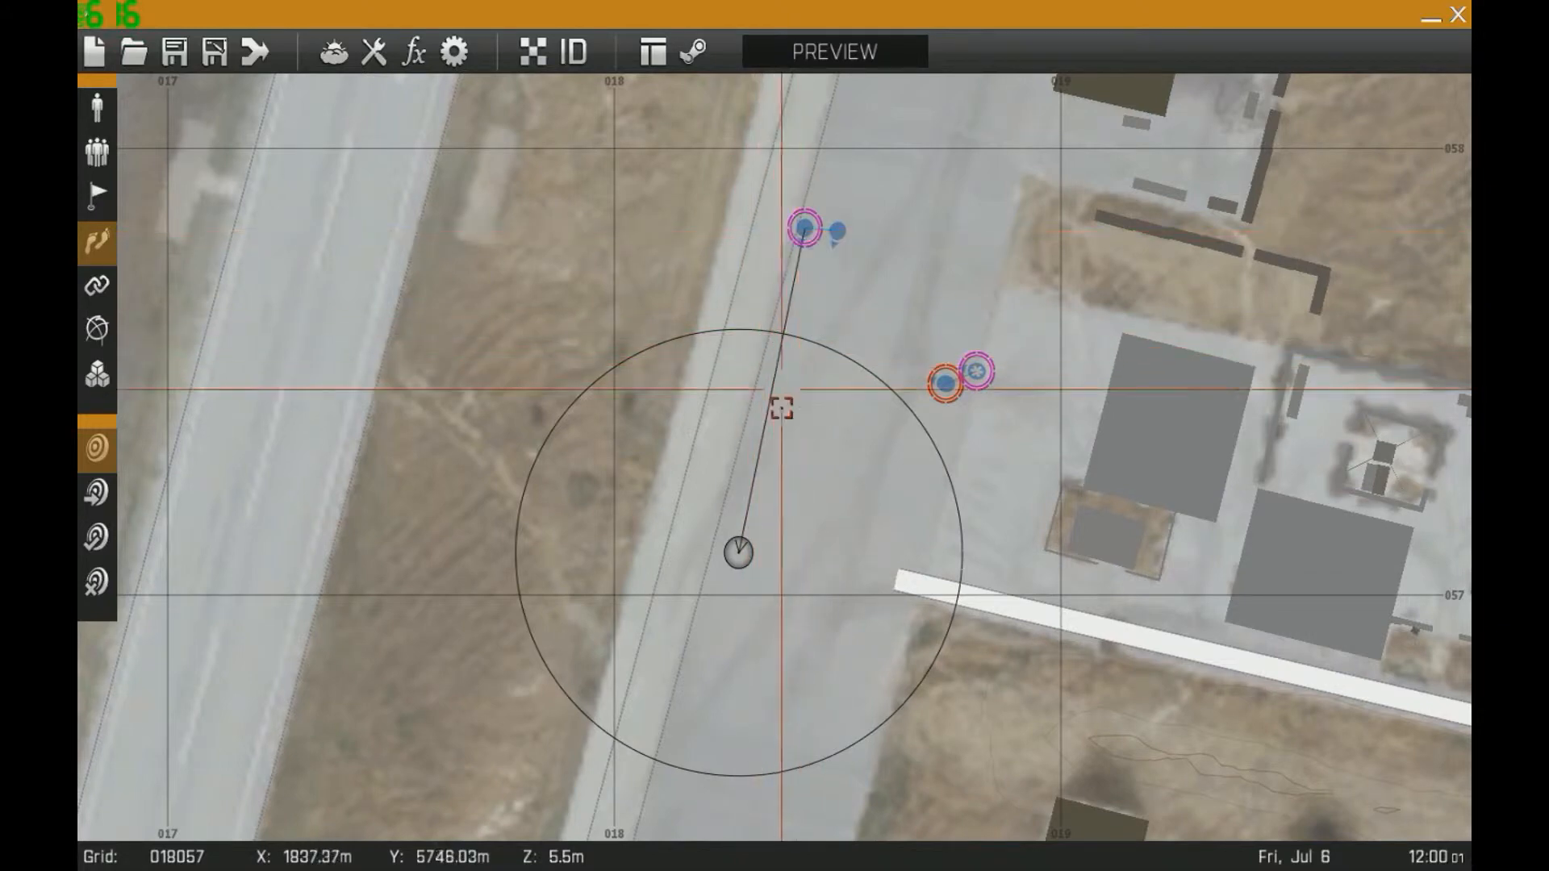
double_click(739, 537)
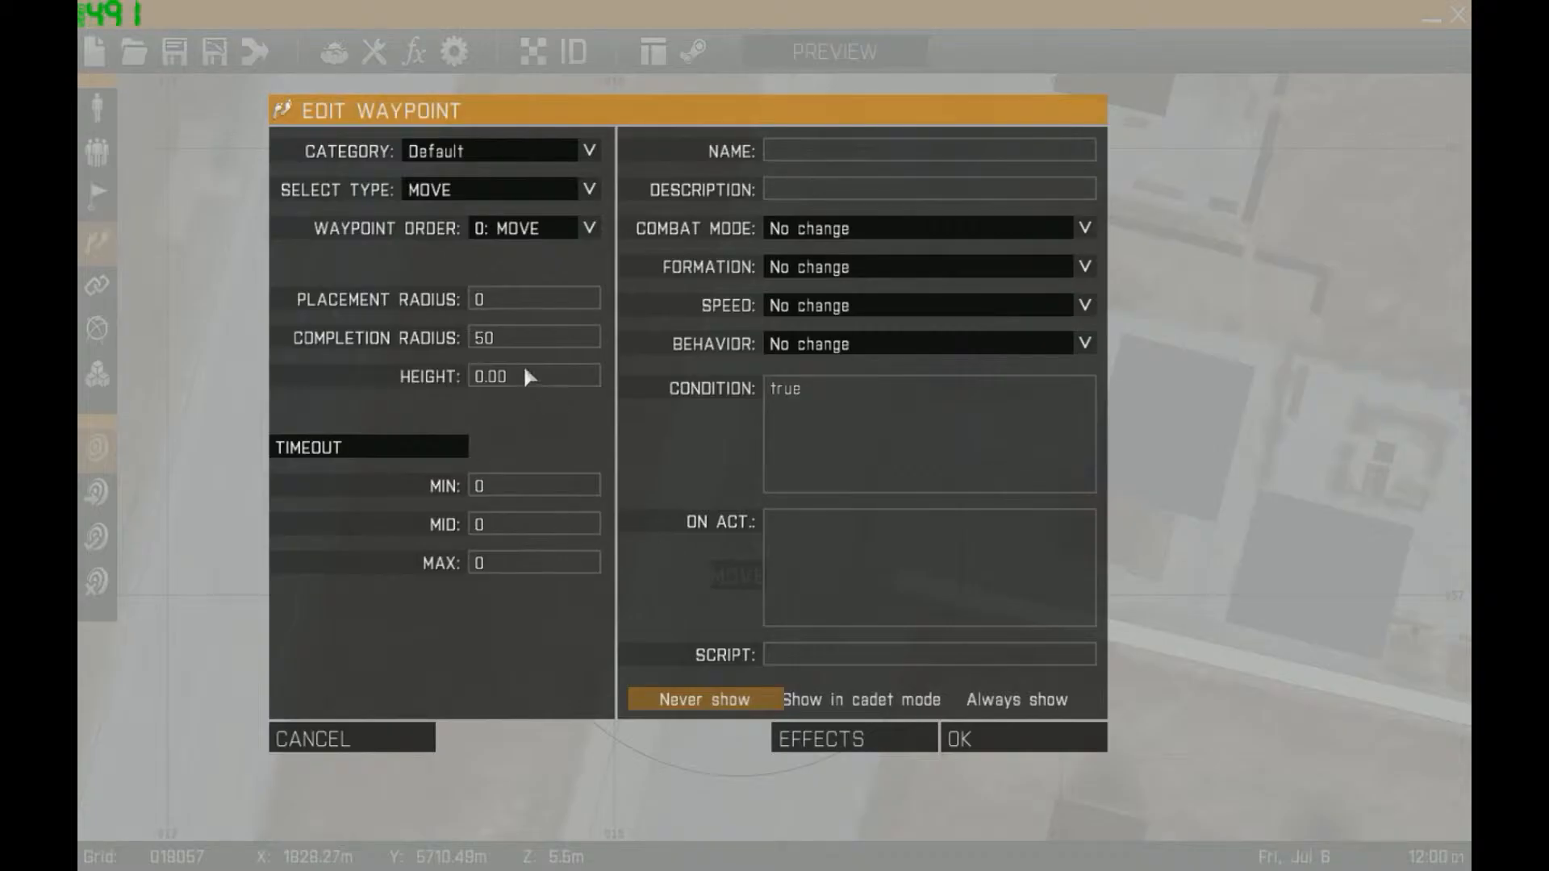
click(960, 735)
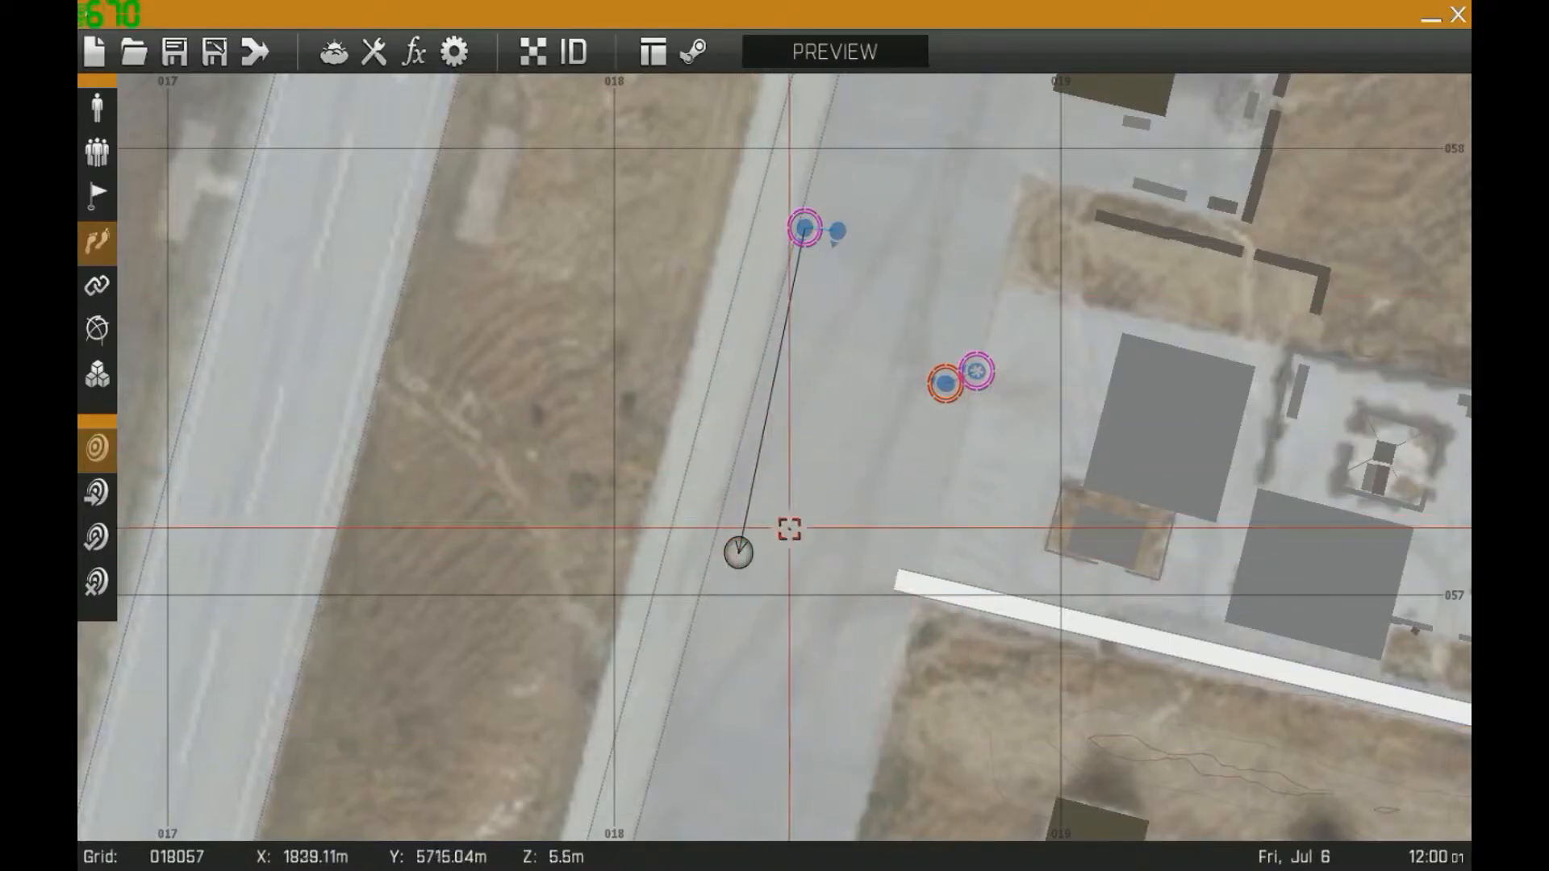
double_click(738, 549)
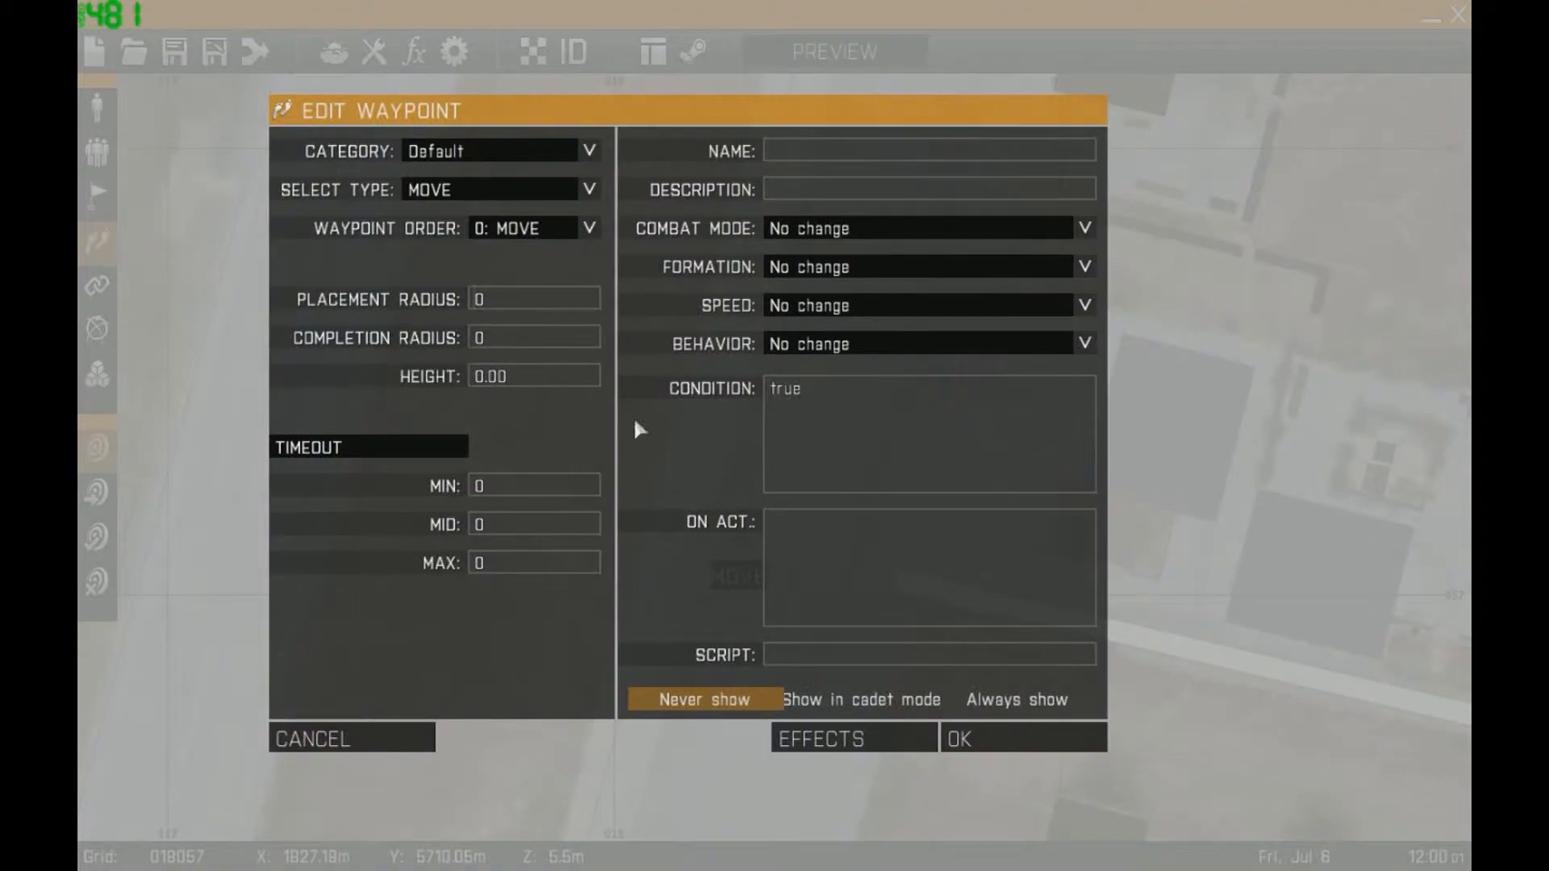
click(965, 737)
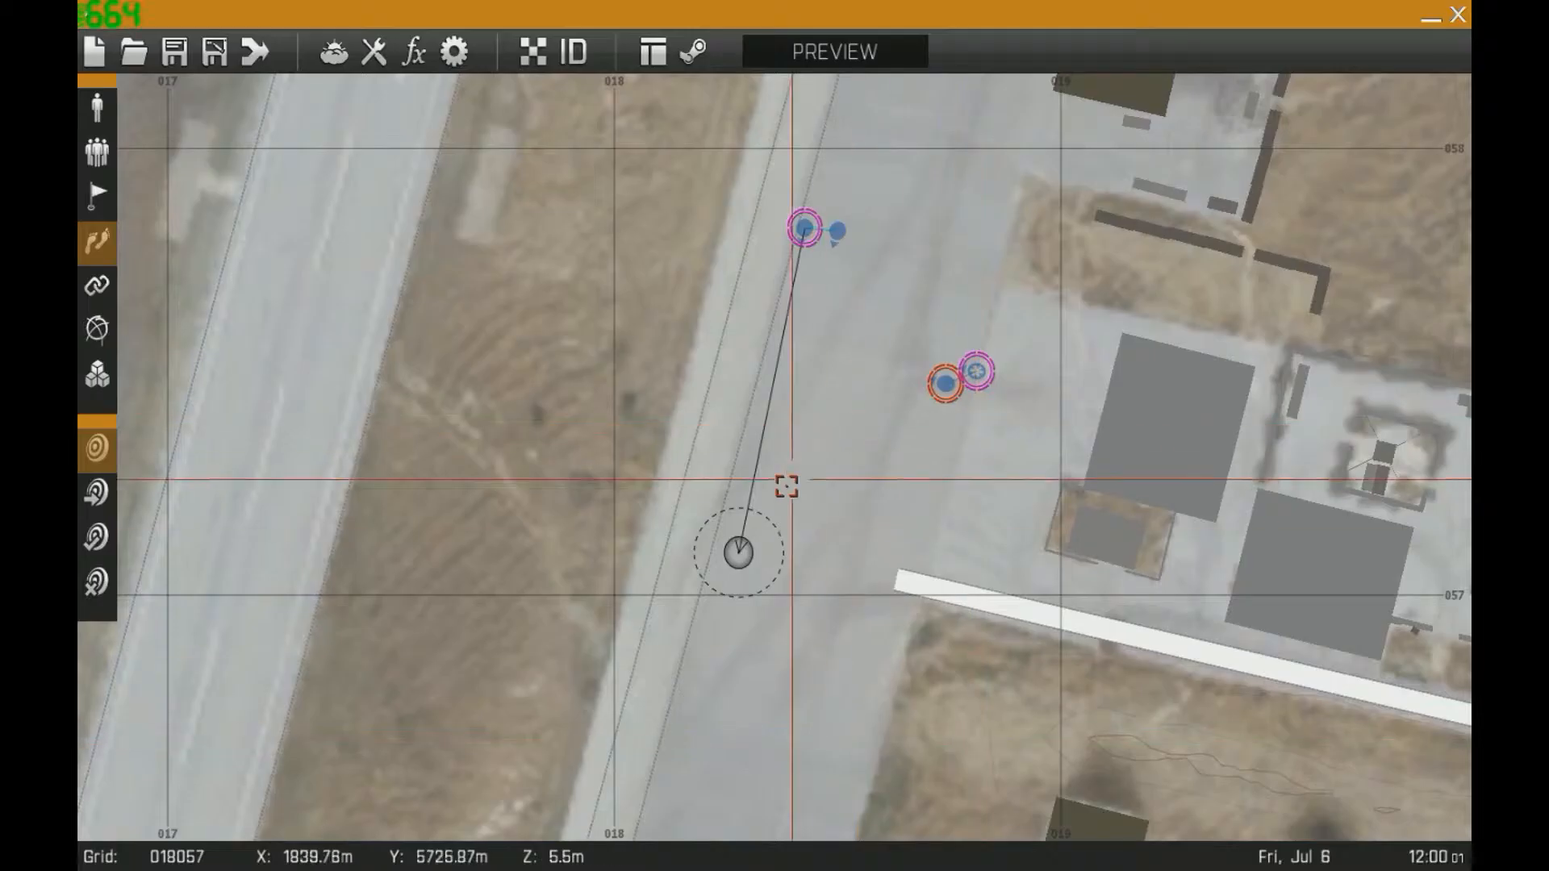
Give the MOVE waypoint a completion radius of 50 and a placement radius of 30
double_click(736, 551)
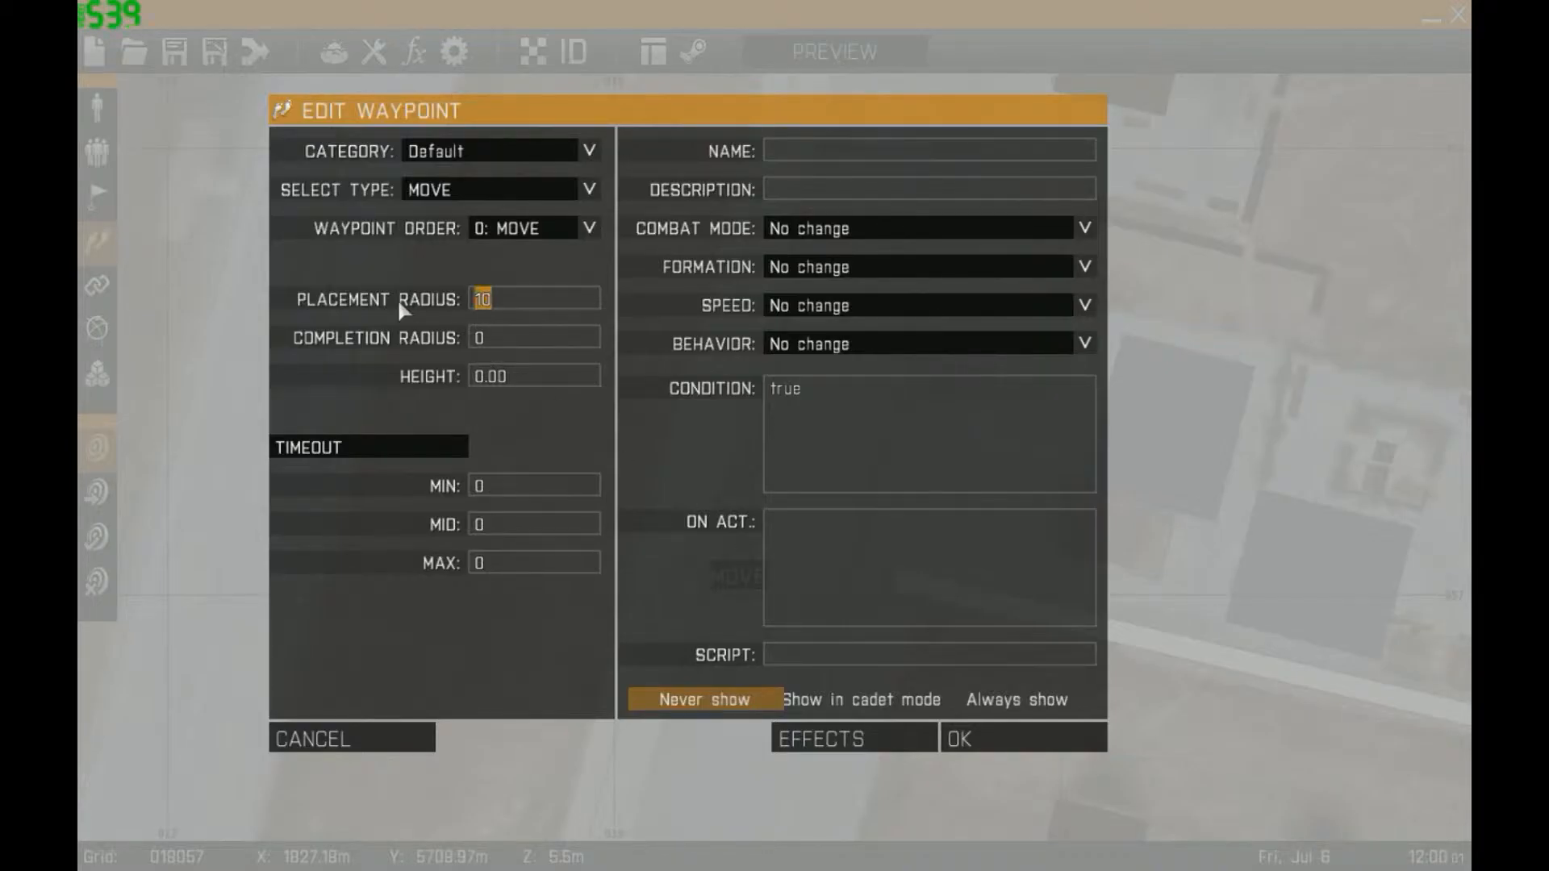
text(0)
double_click(478, 338)
text(50)
double_click(477, 301)
text(30)
click(978, 736)
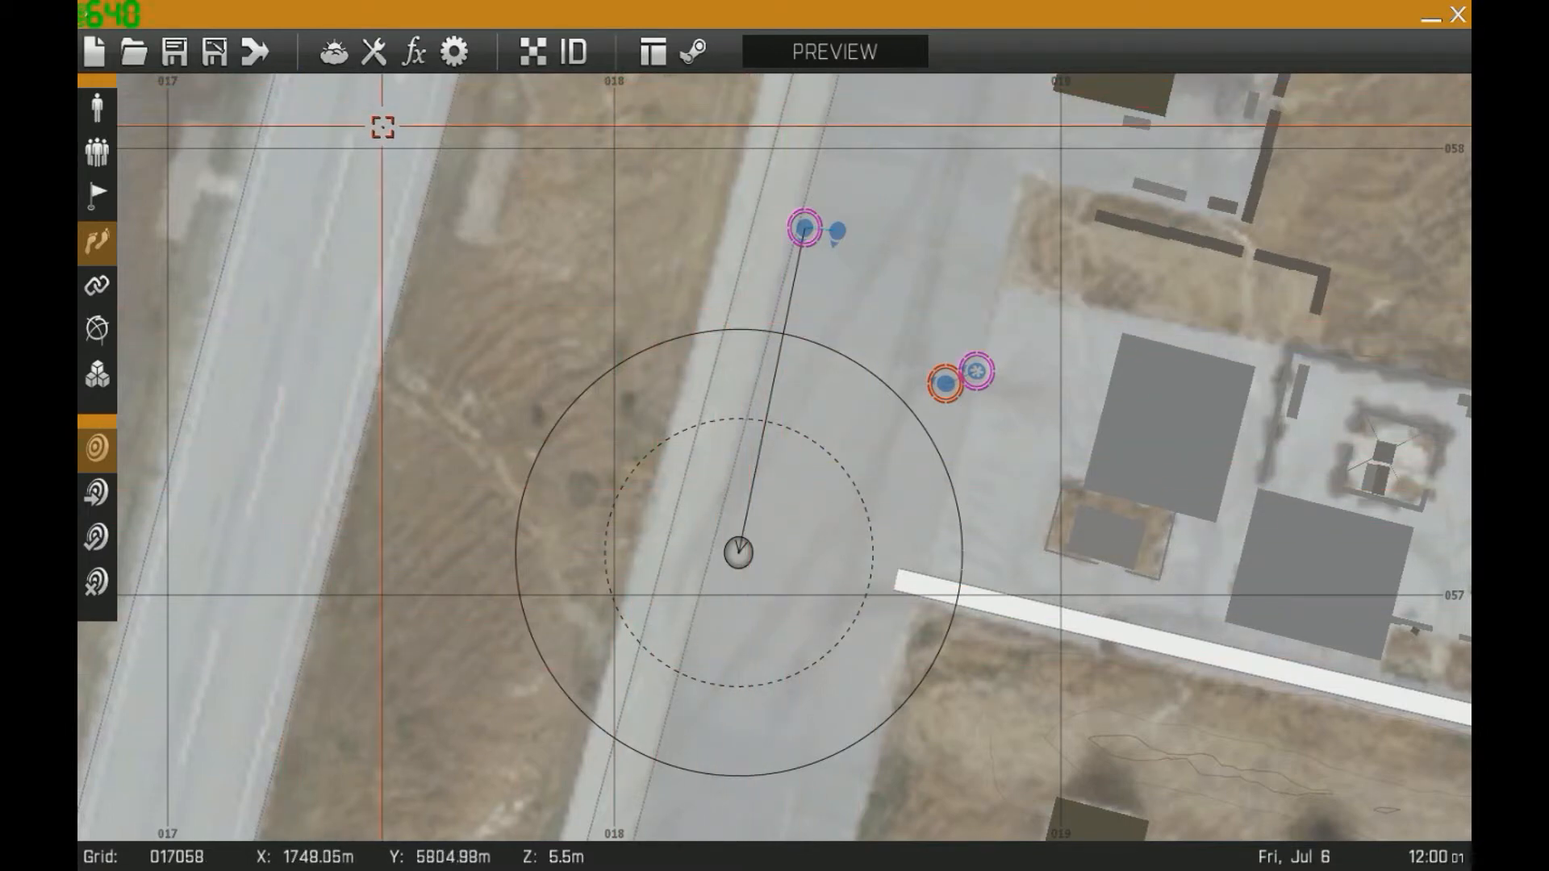
double_click(739, 551)
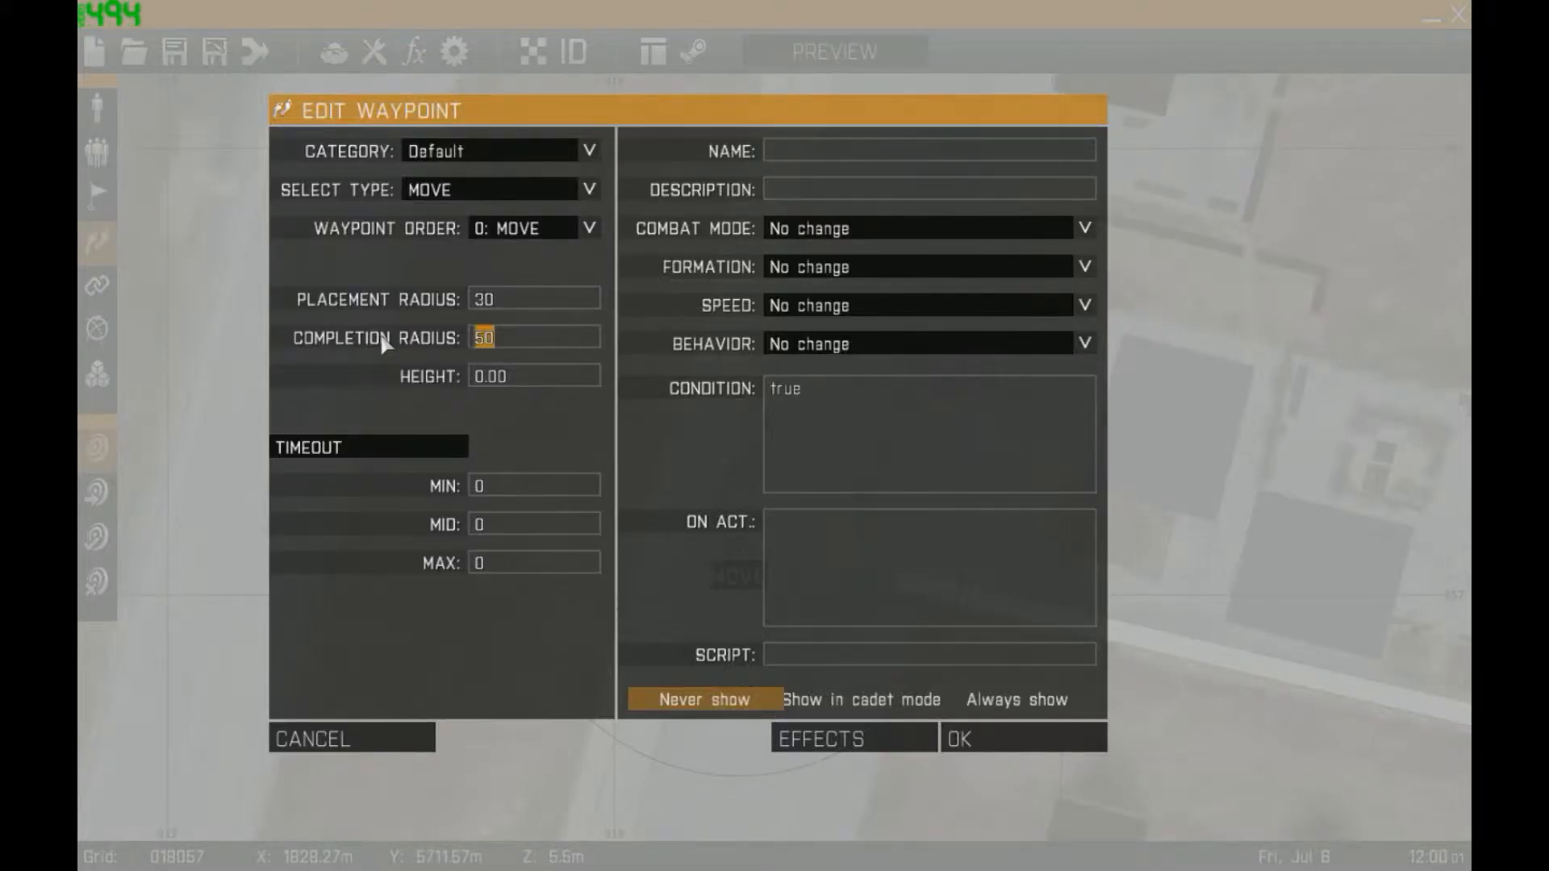
text(0)
double_click(488, 374)
click(529, 373)
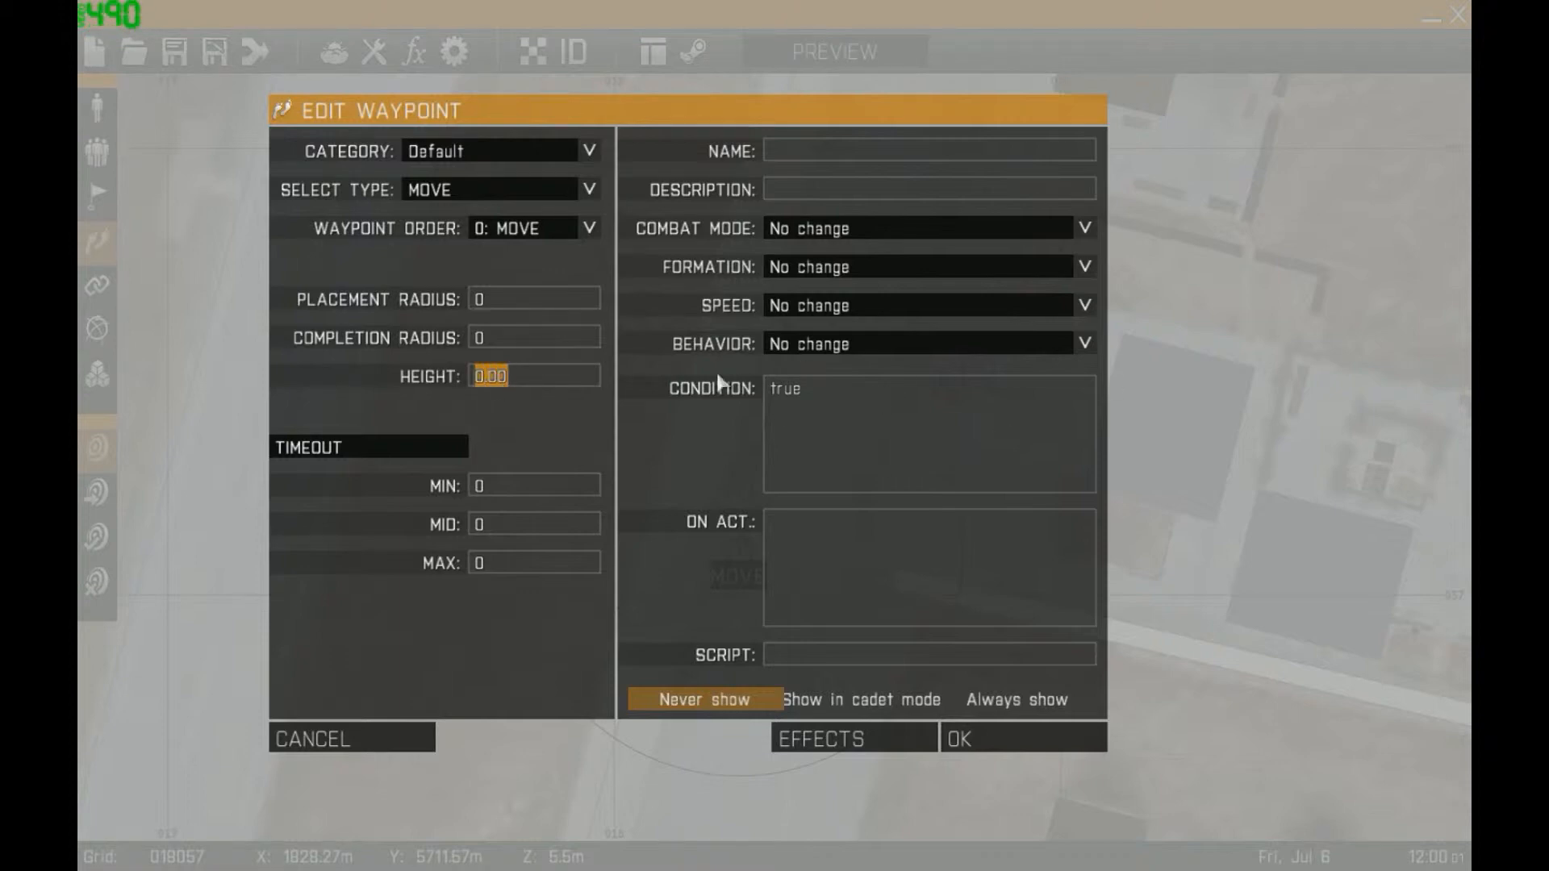
click(542, 378)
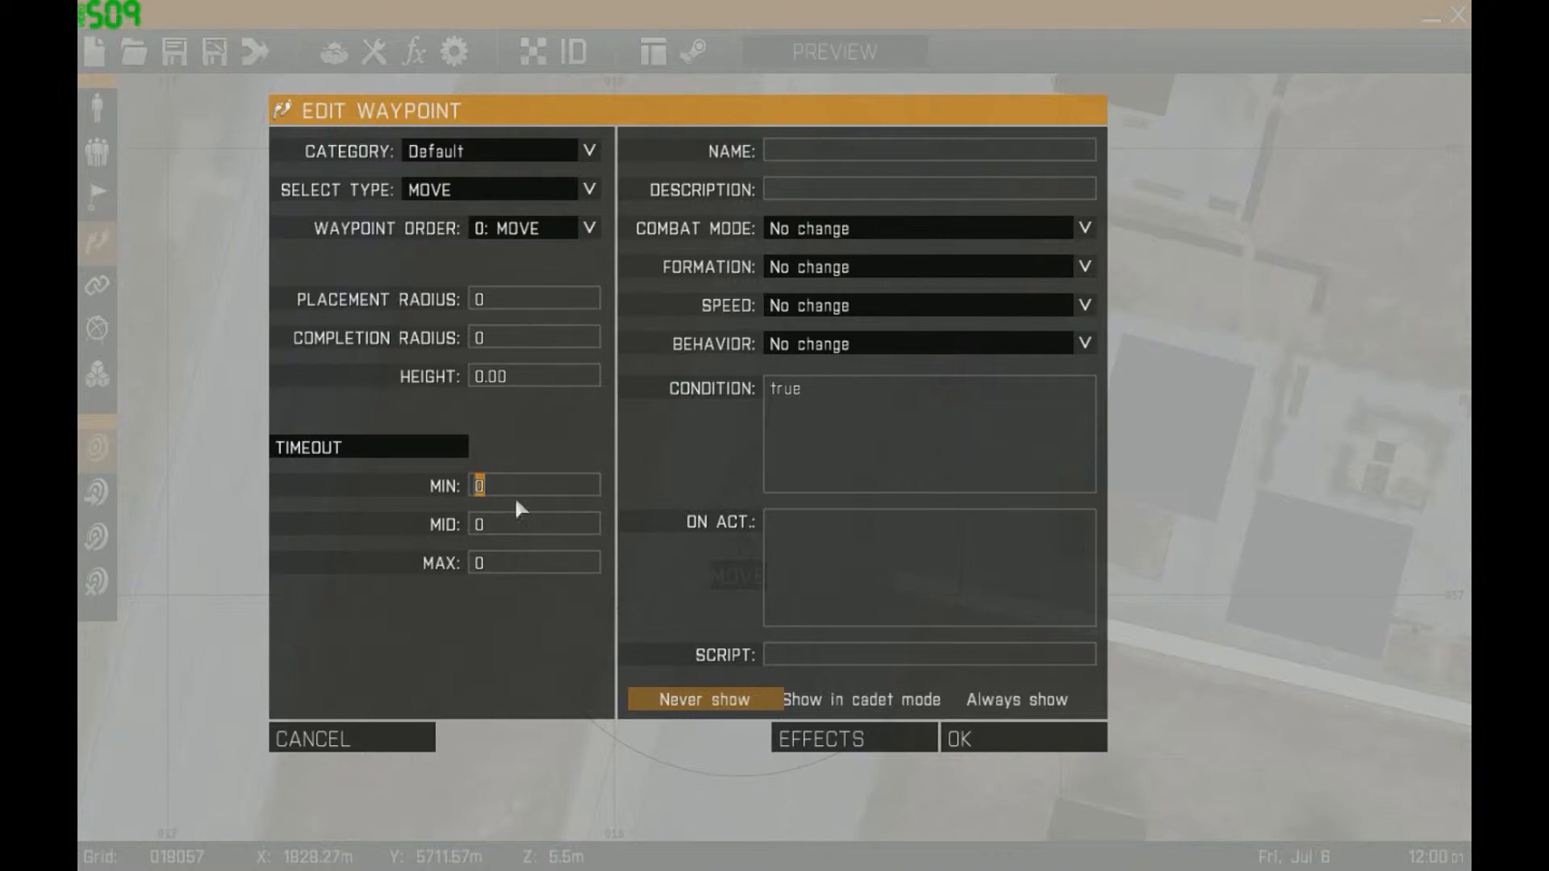
double_click(502, 525)
click(831, 184)
click(836, 230)
click(838, 230)
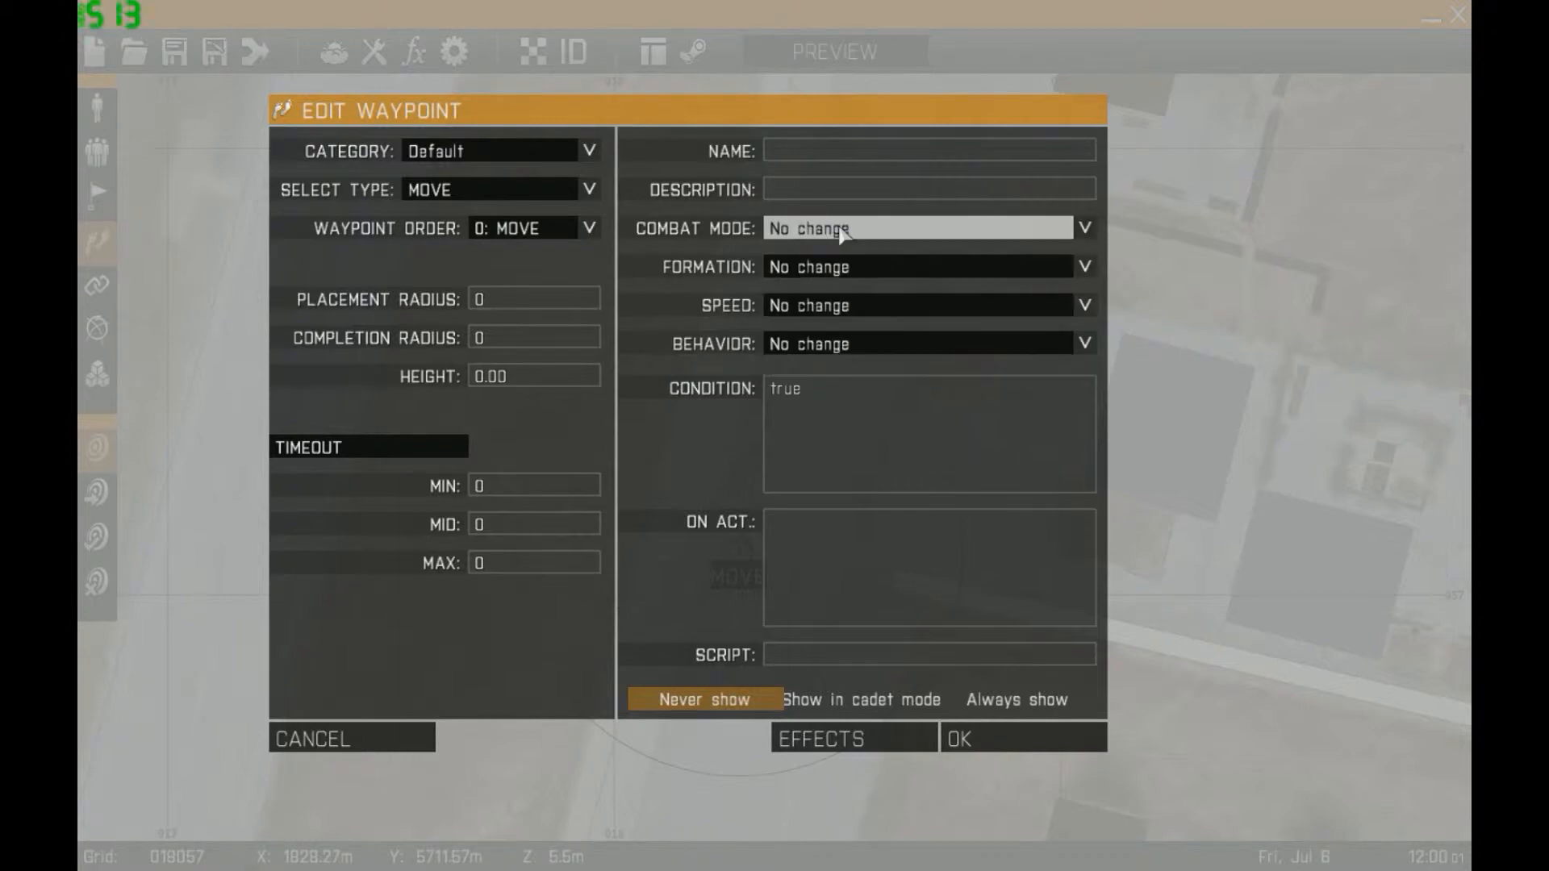
key(Escape)
Reopen the MOVE waypoint's settings and set both its placement radius and completion radius to 0
double_click(735, 532)
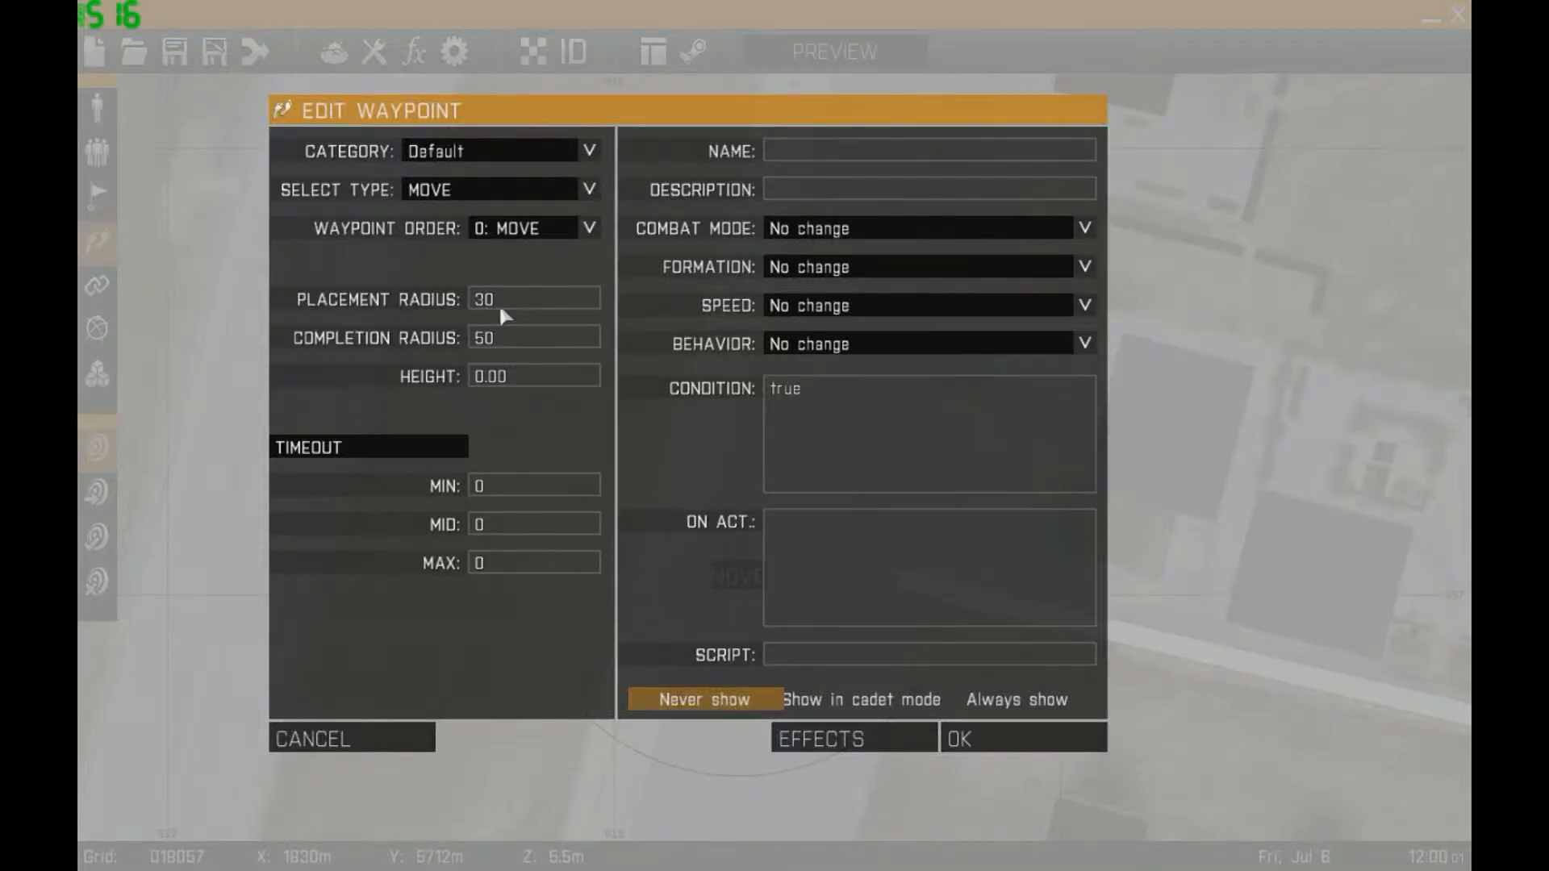
text(0)
double_click(496, 338)
text(0)
Set the waypoint's combat mode to Hold fire
click(837, 226)
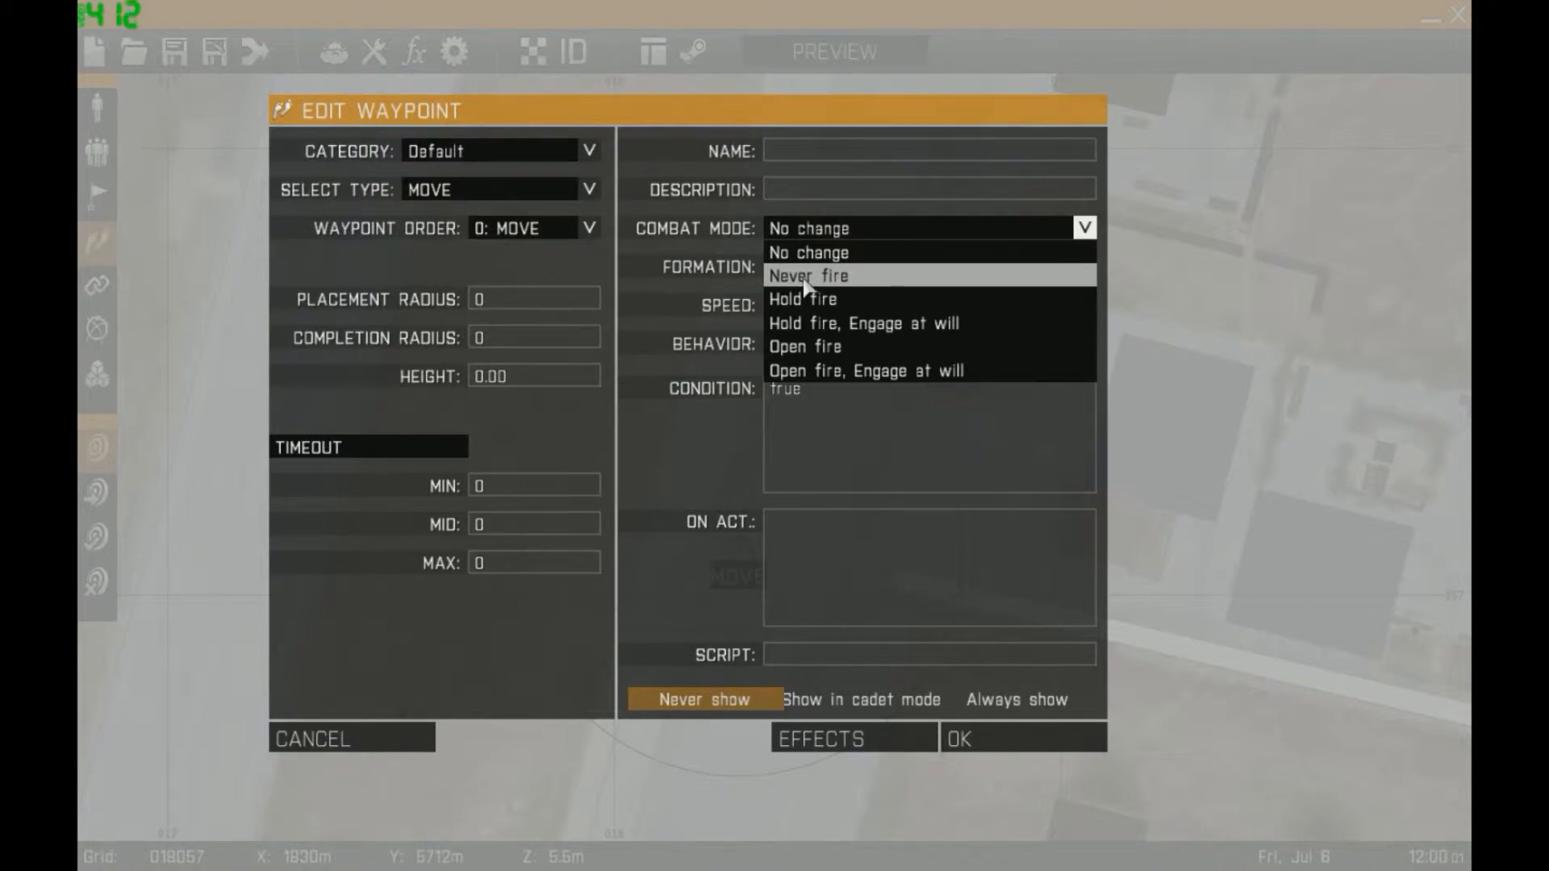
click(849, 302)
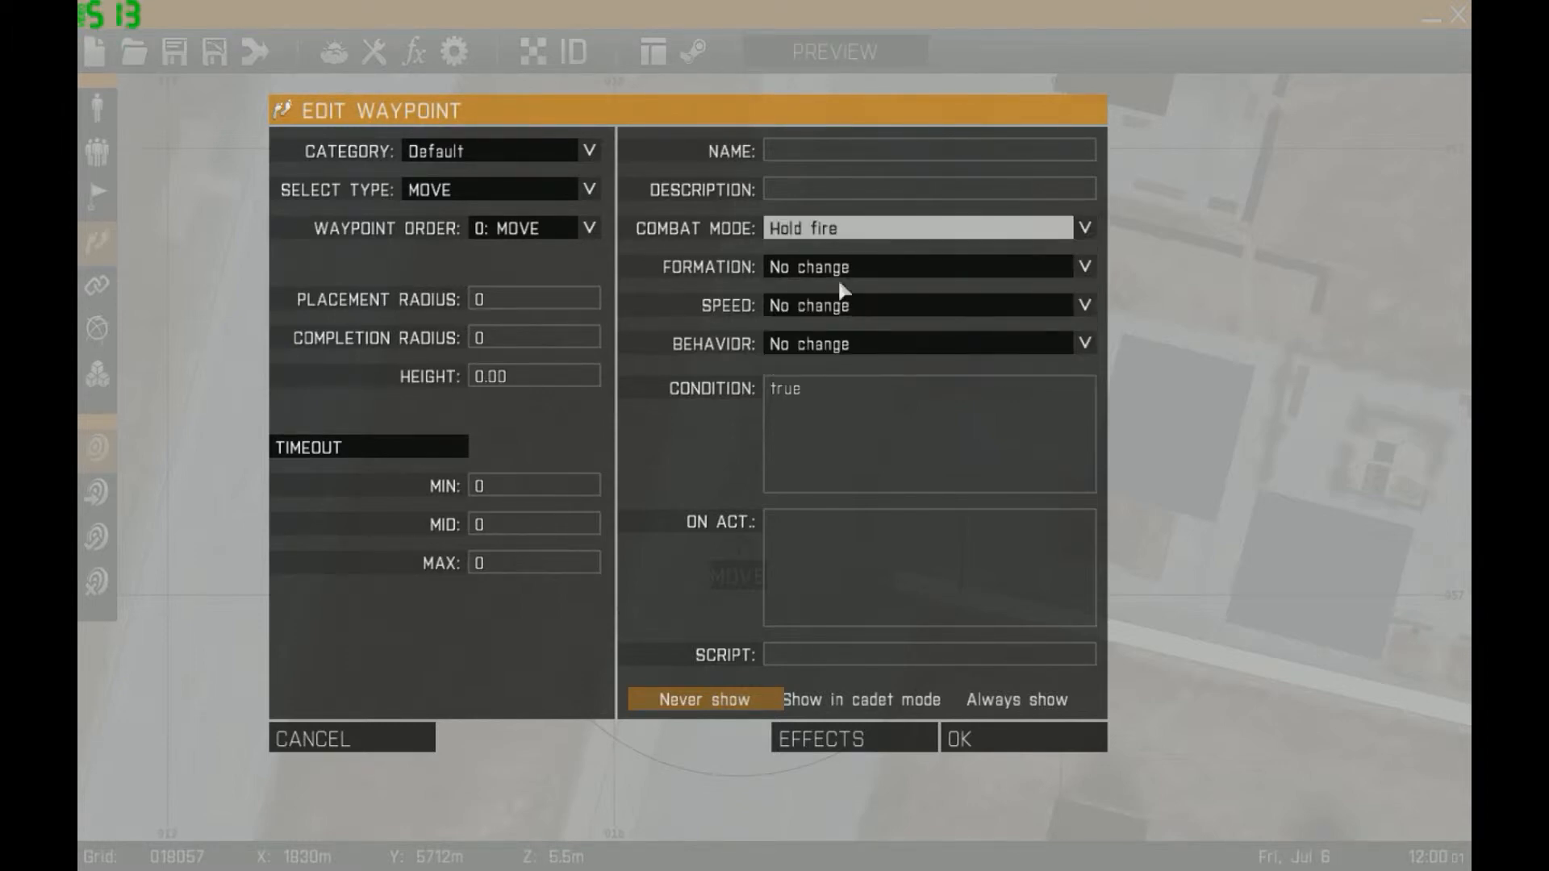
click(844, 232)
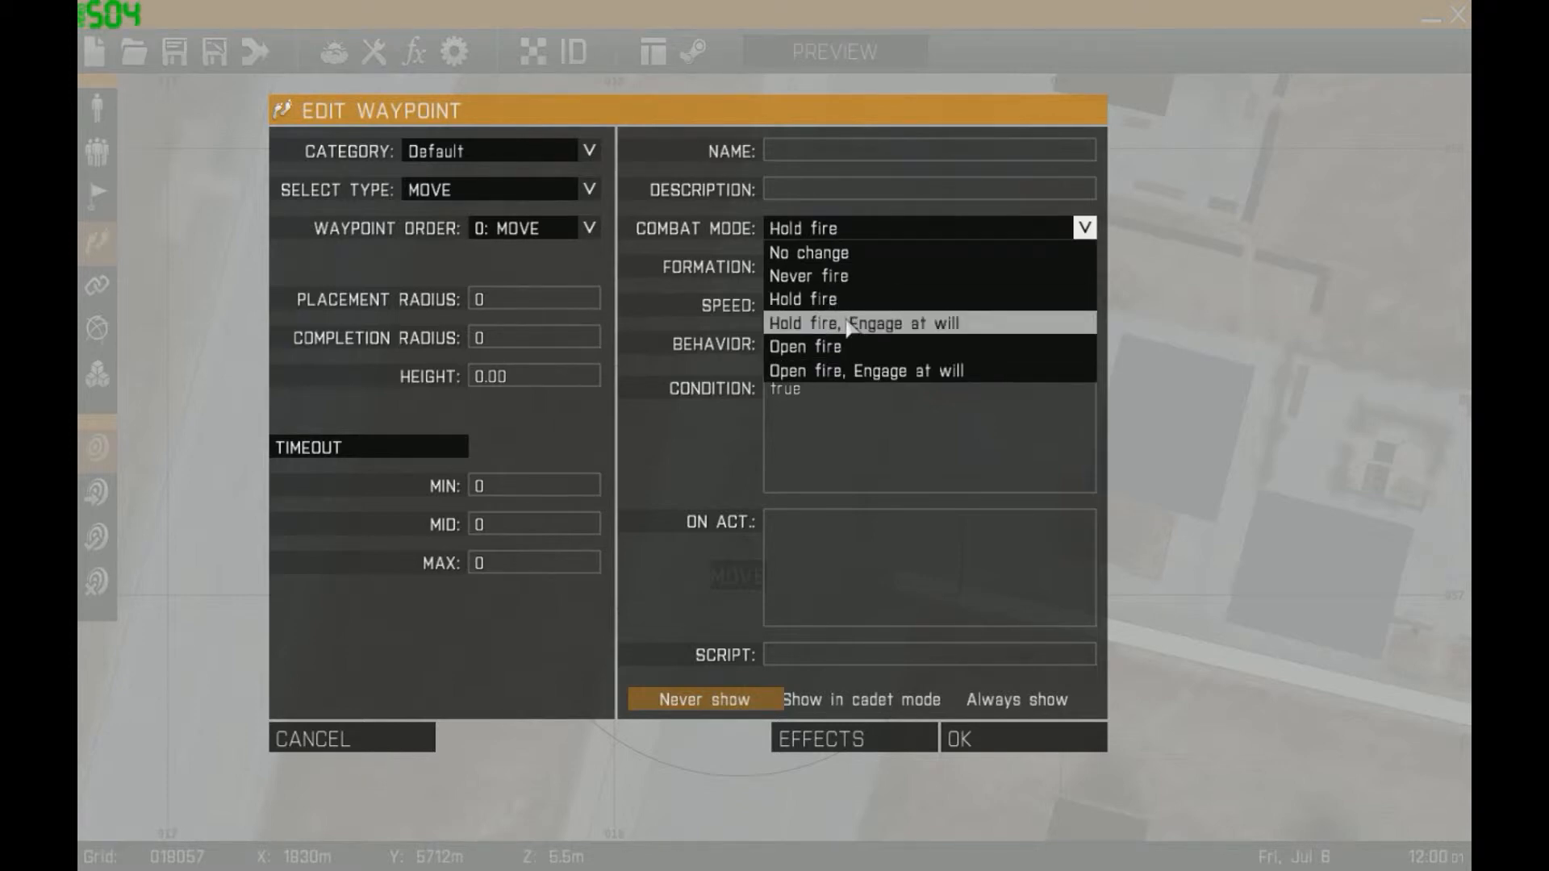
click(815, 301)
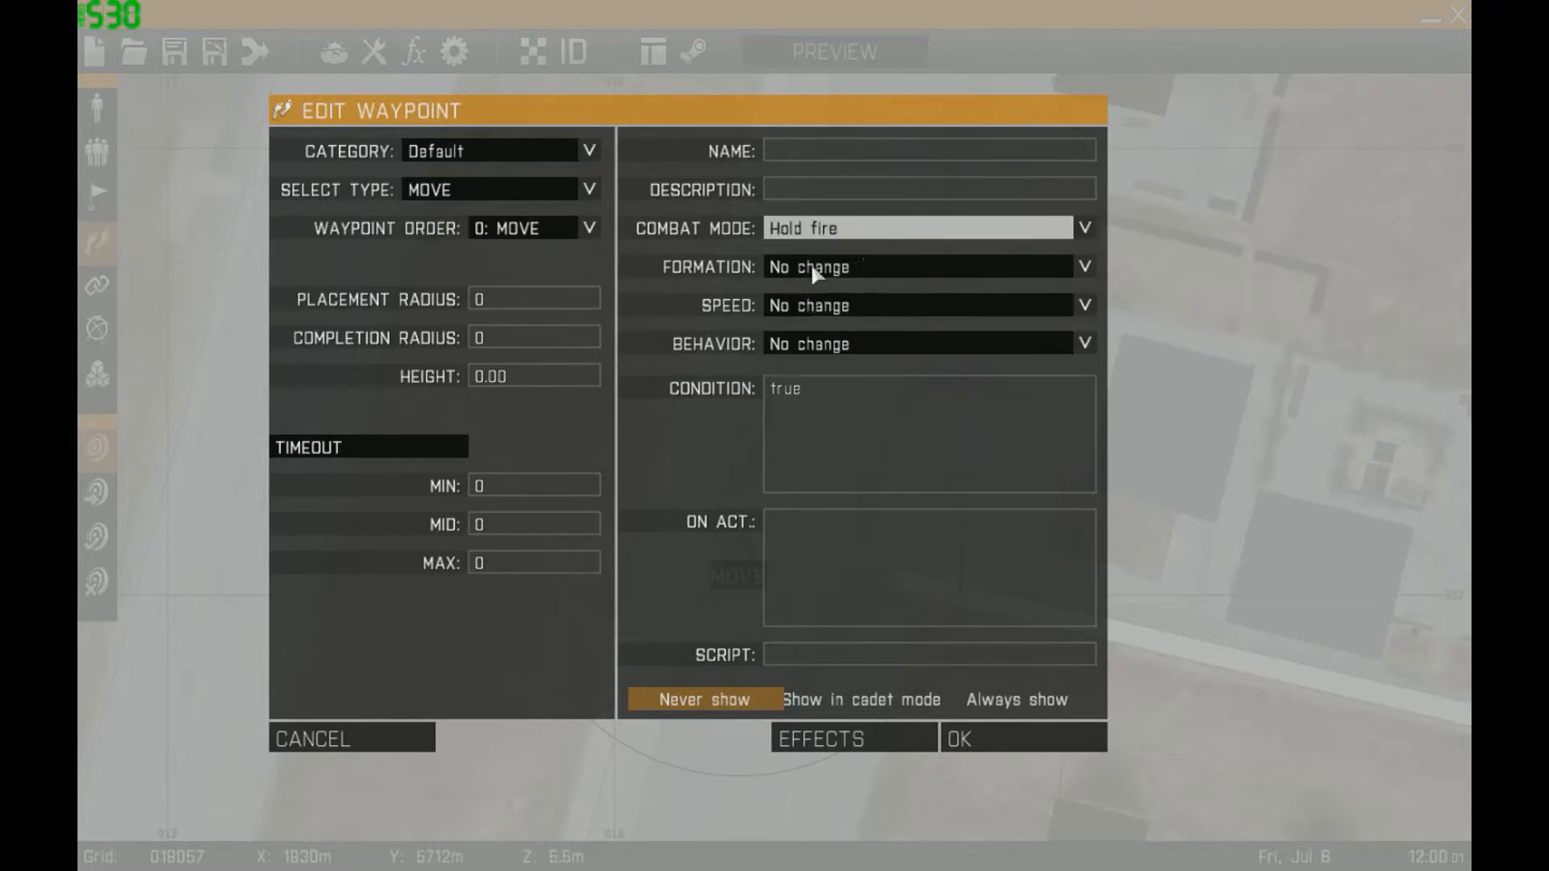
Set the waypoint's formation to File
click(823, 268)
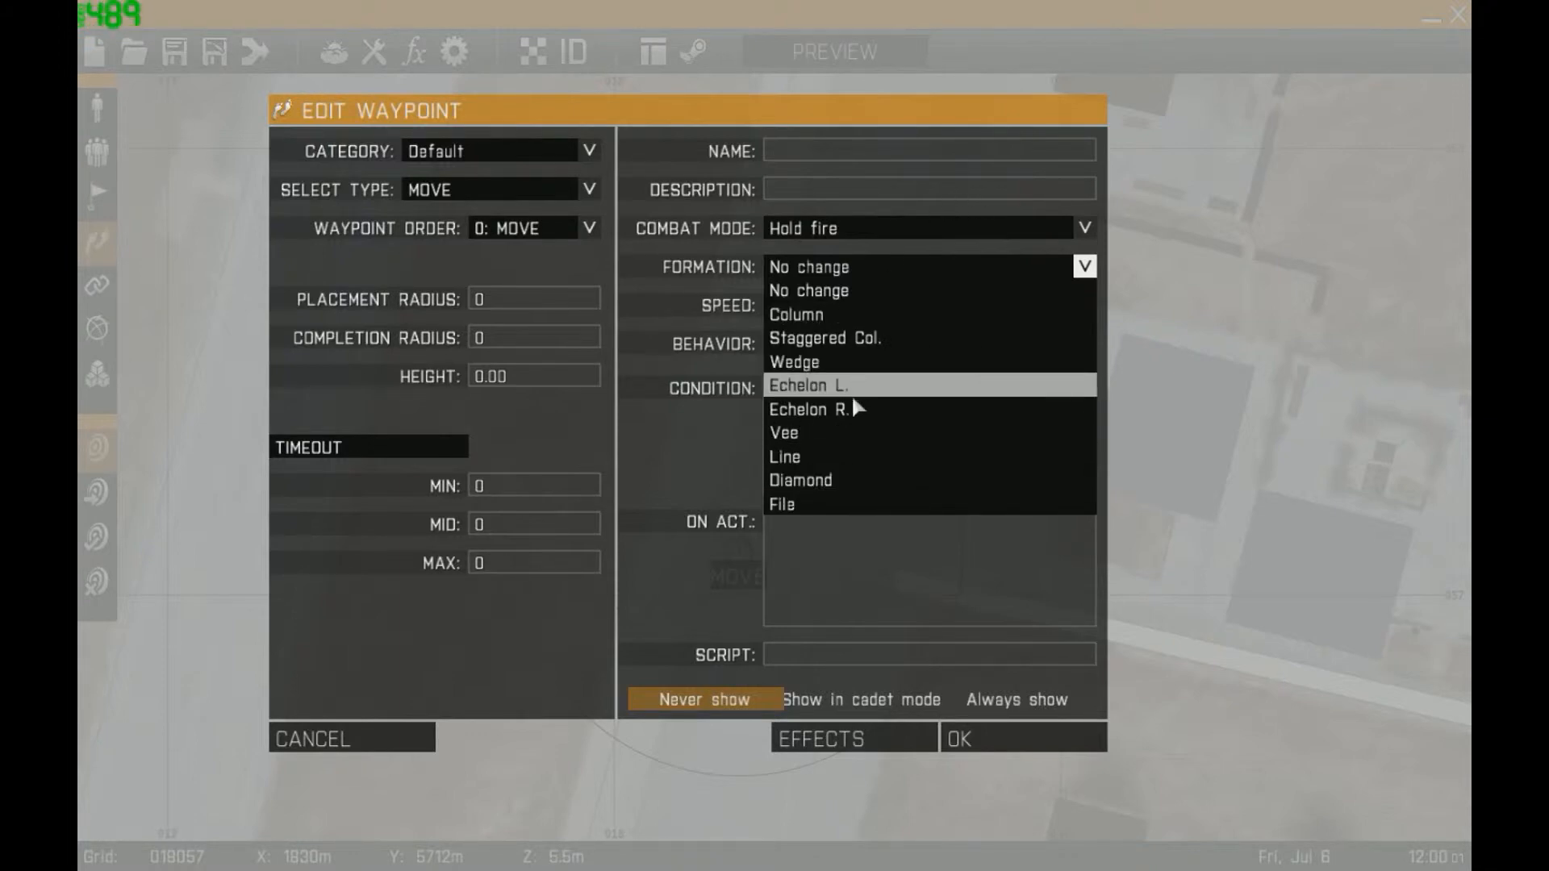
click(891, 267)
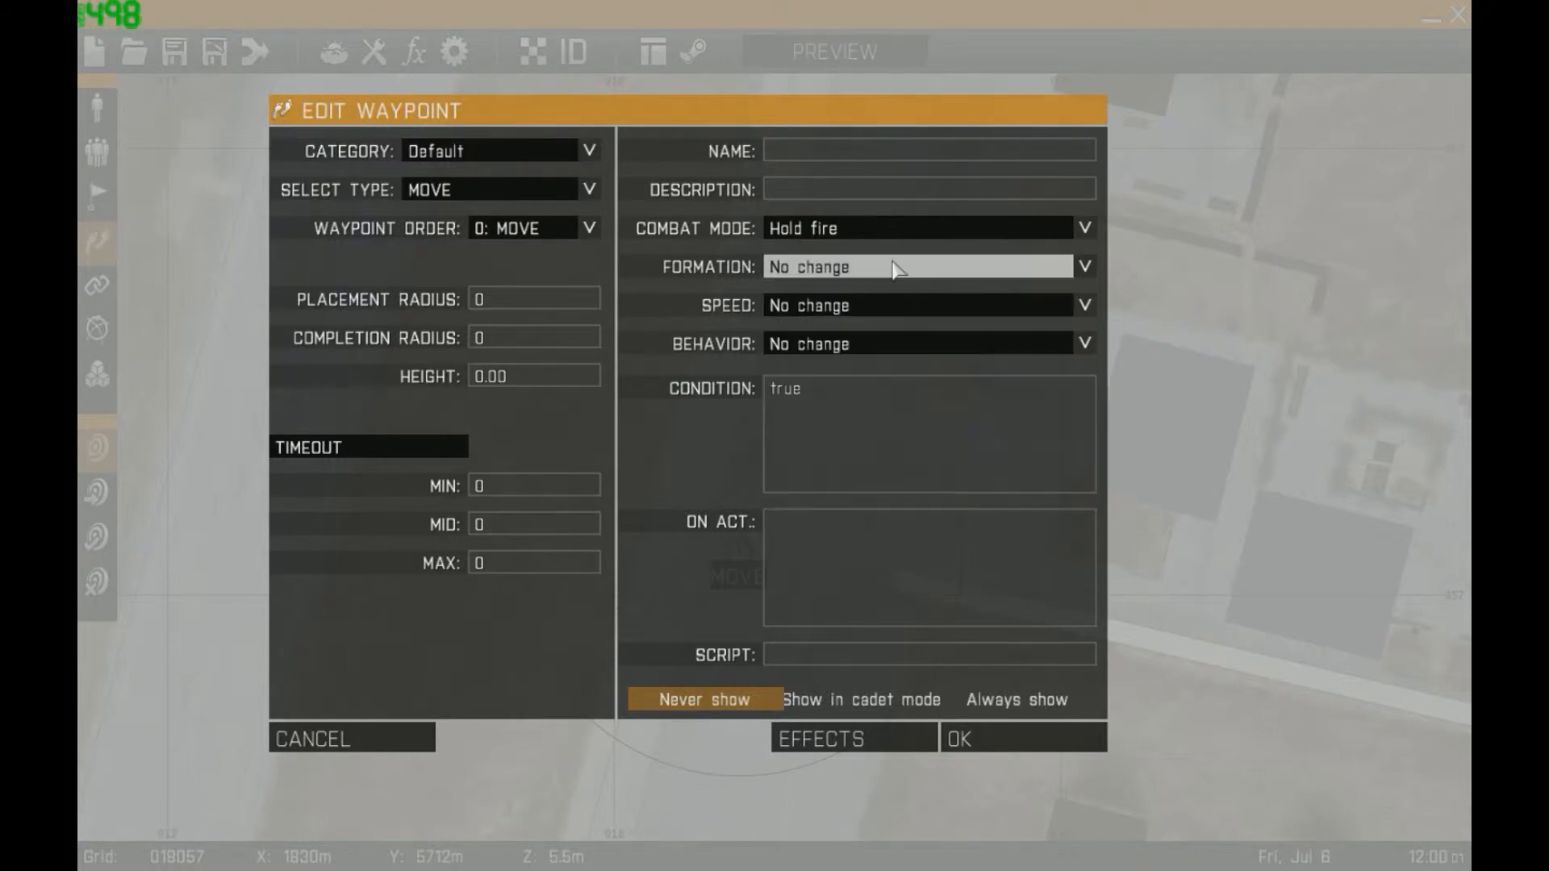
click(891, 267)
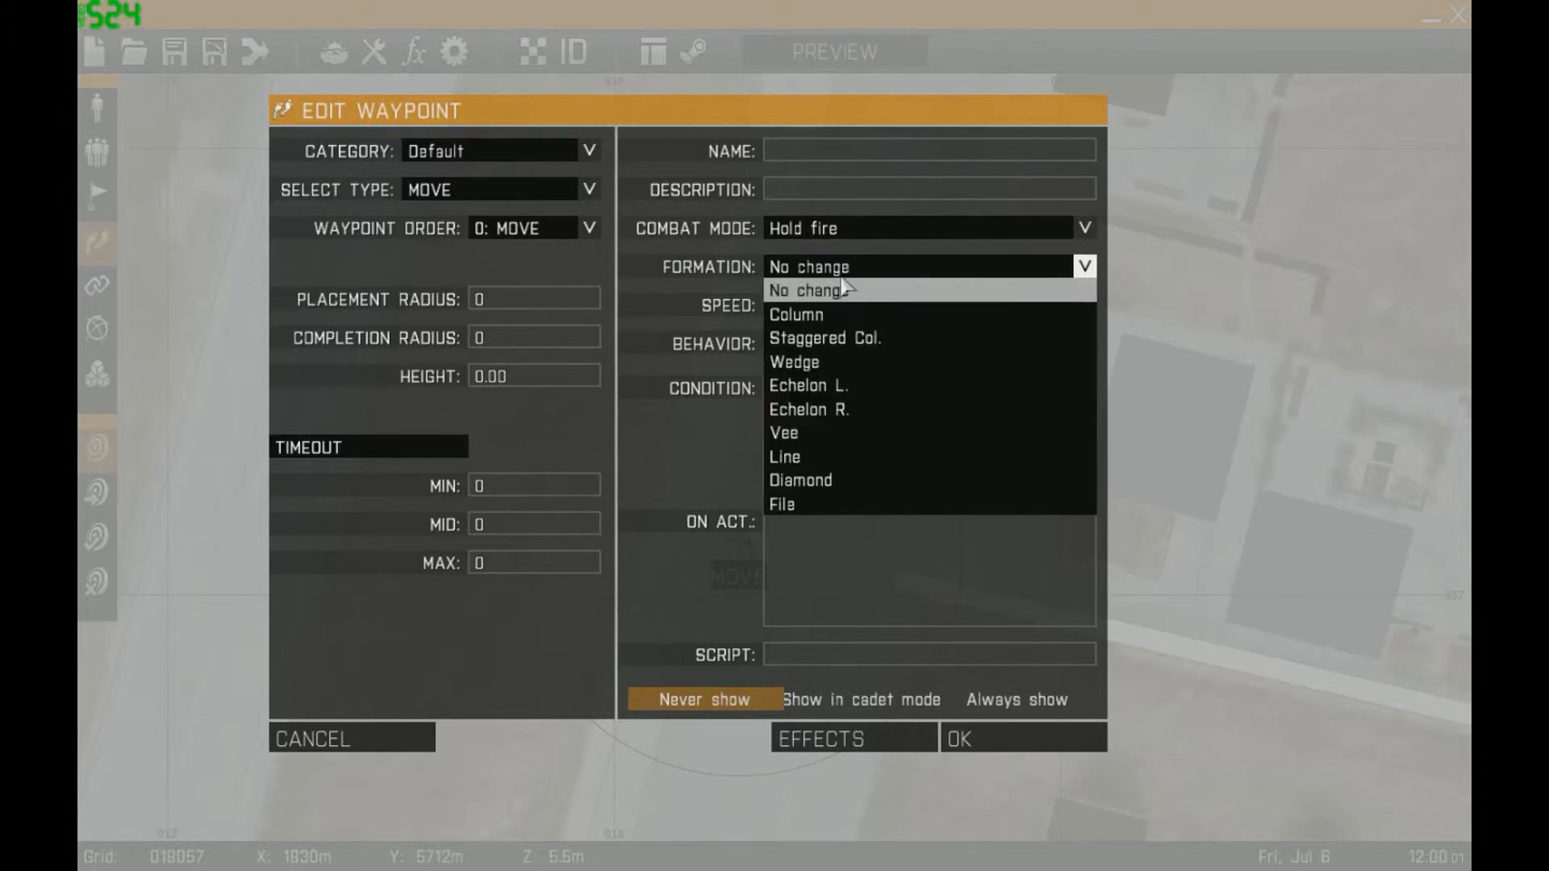
click(795, 503)
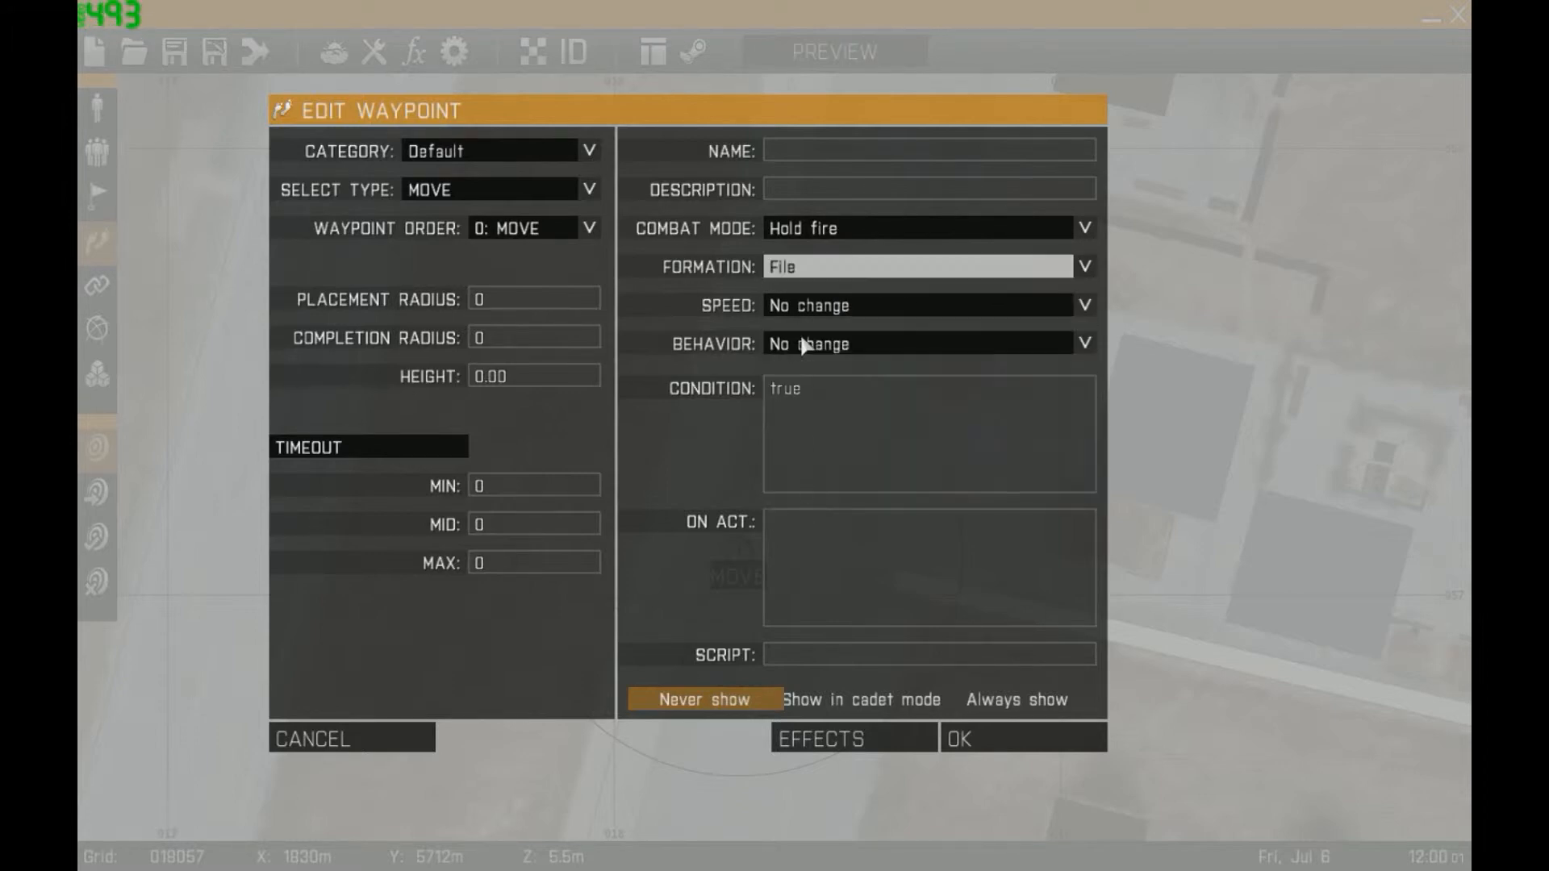
Set the waypoint's speed to Limited and its behavior to Safe
click(823, 307)
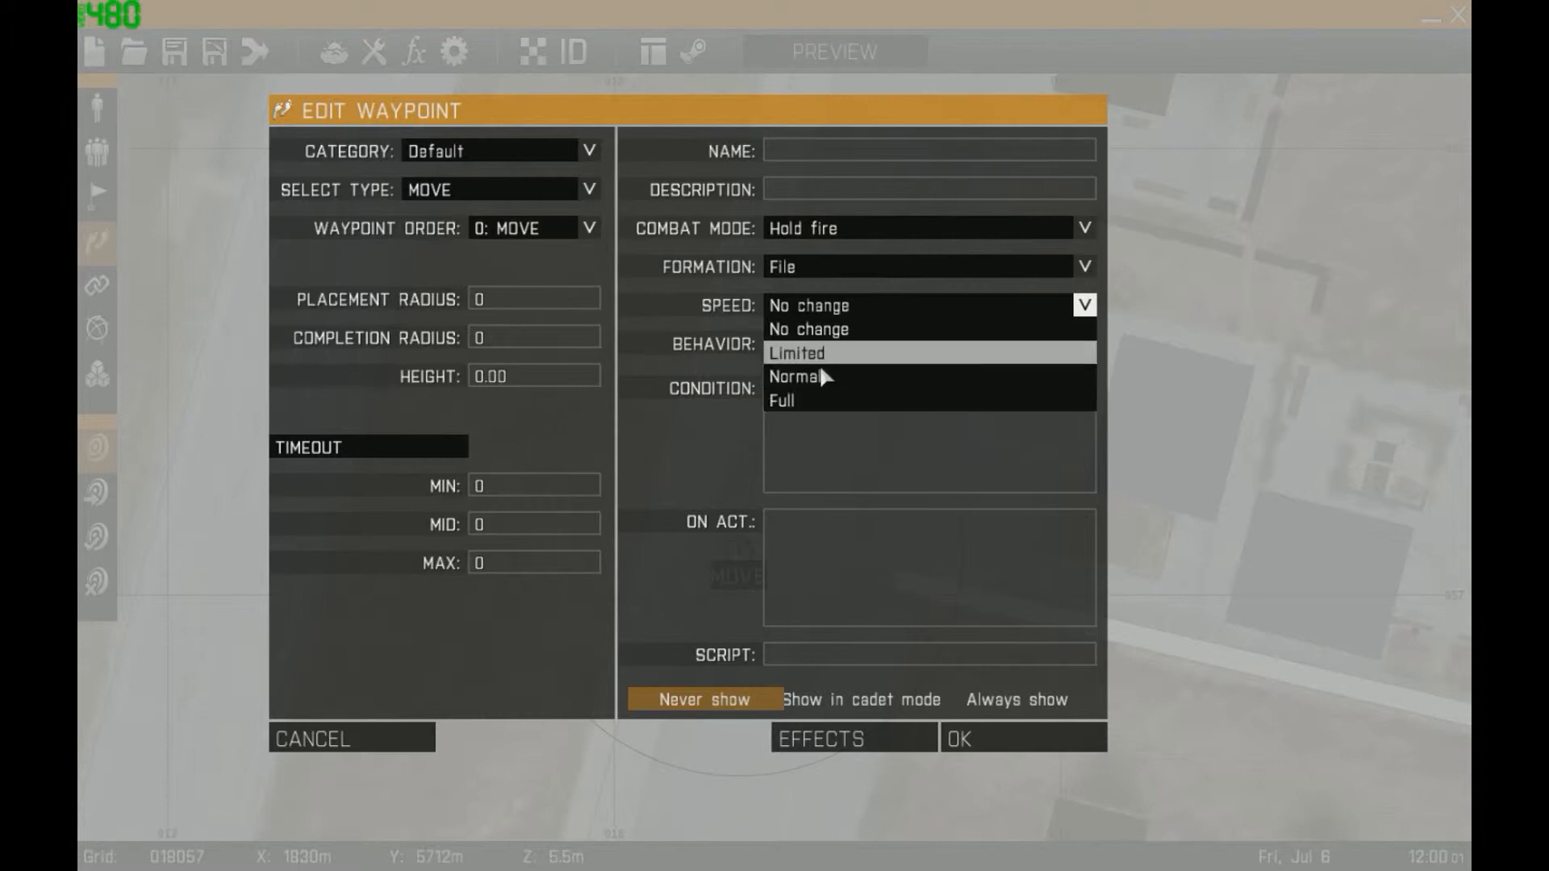
click(799, 377)
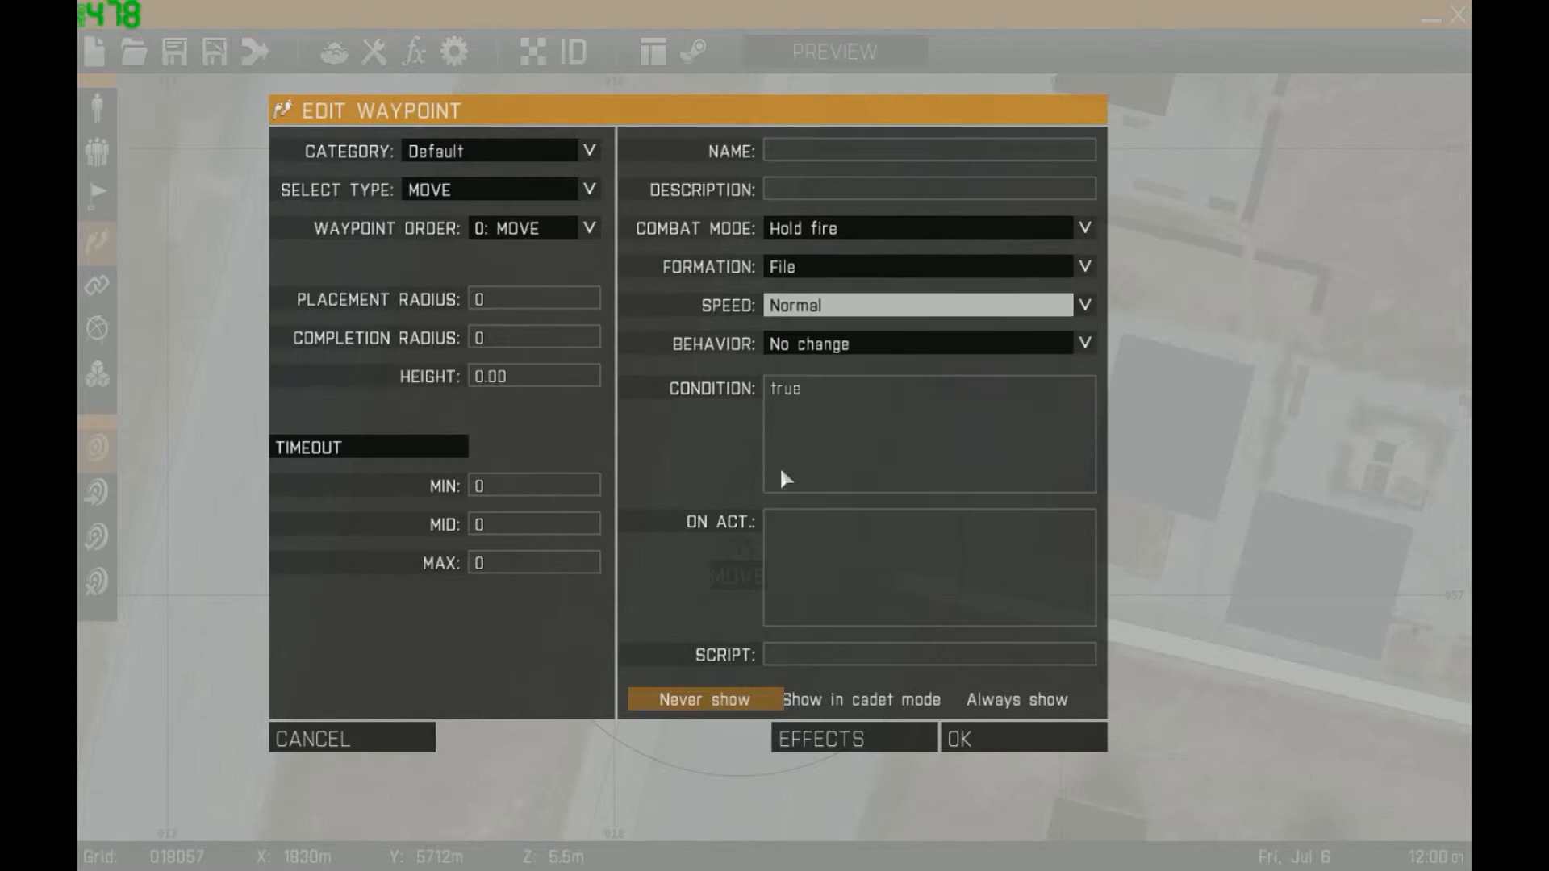
click(810, 346)
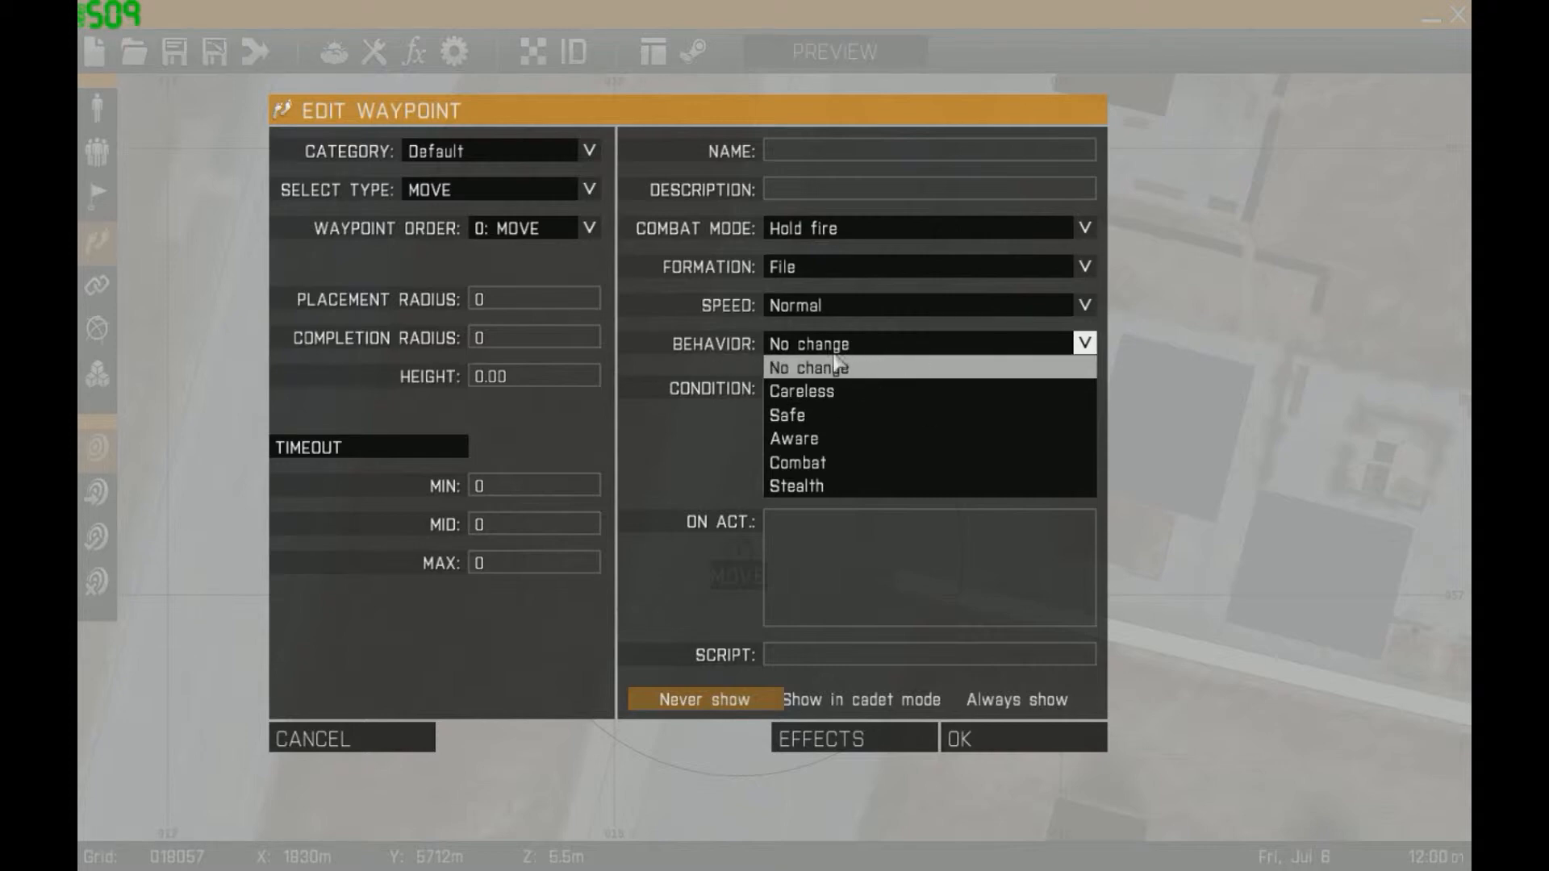
click(803, 416)
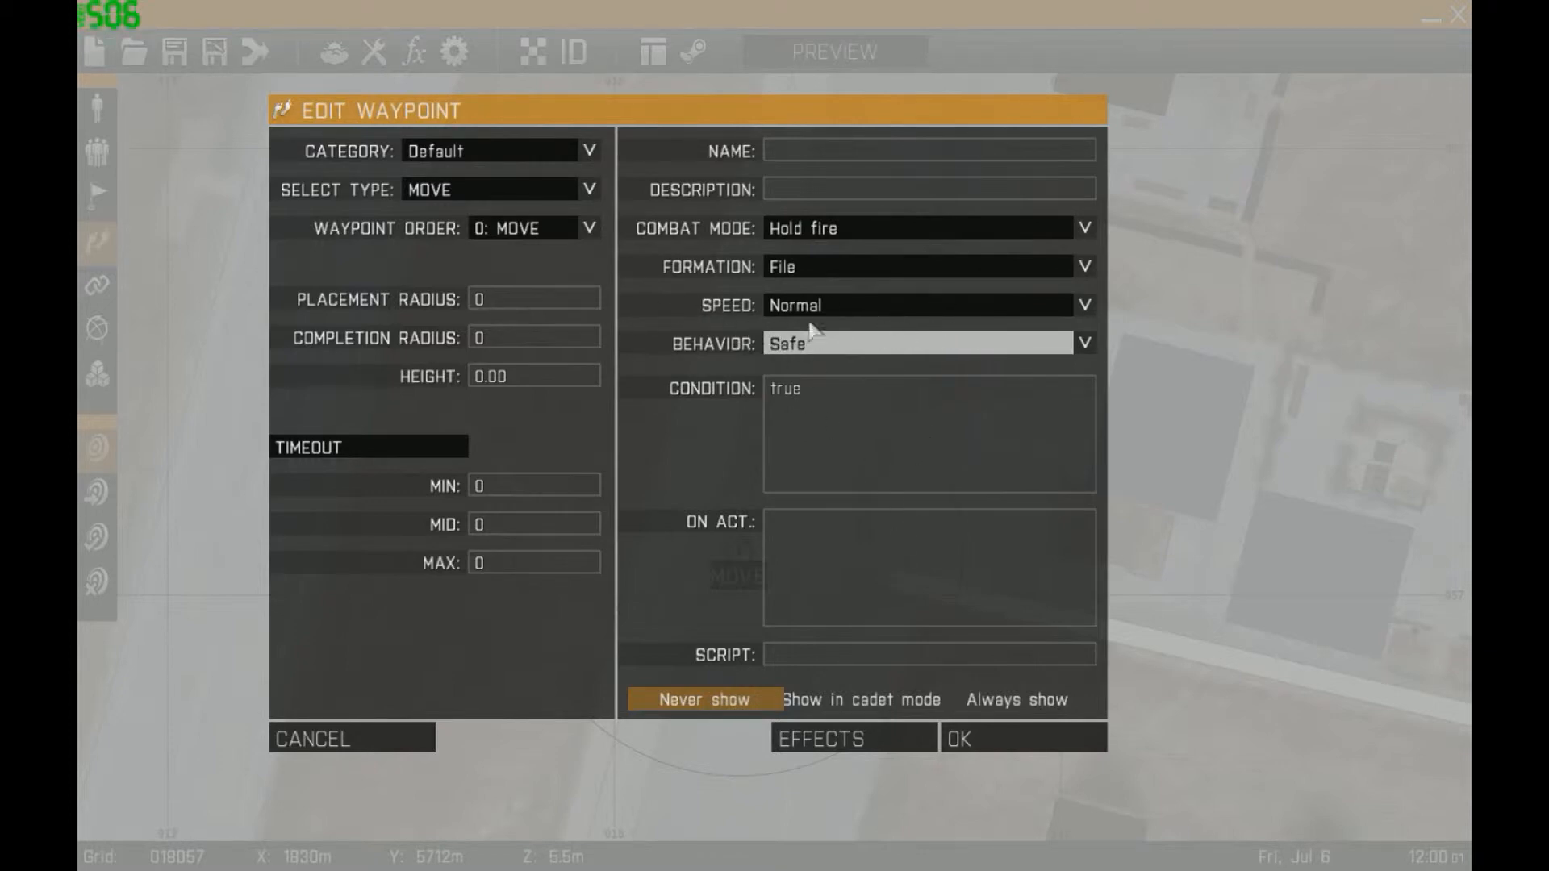
click(893, 314)
click(809, 349)
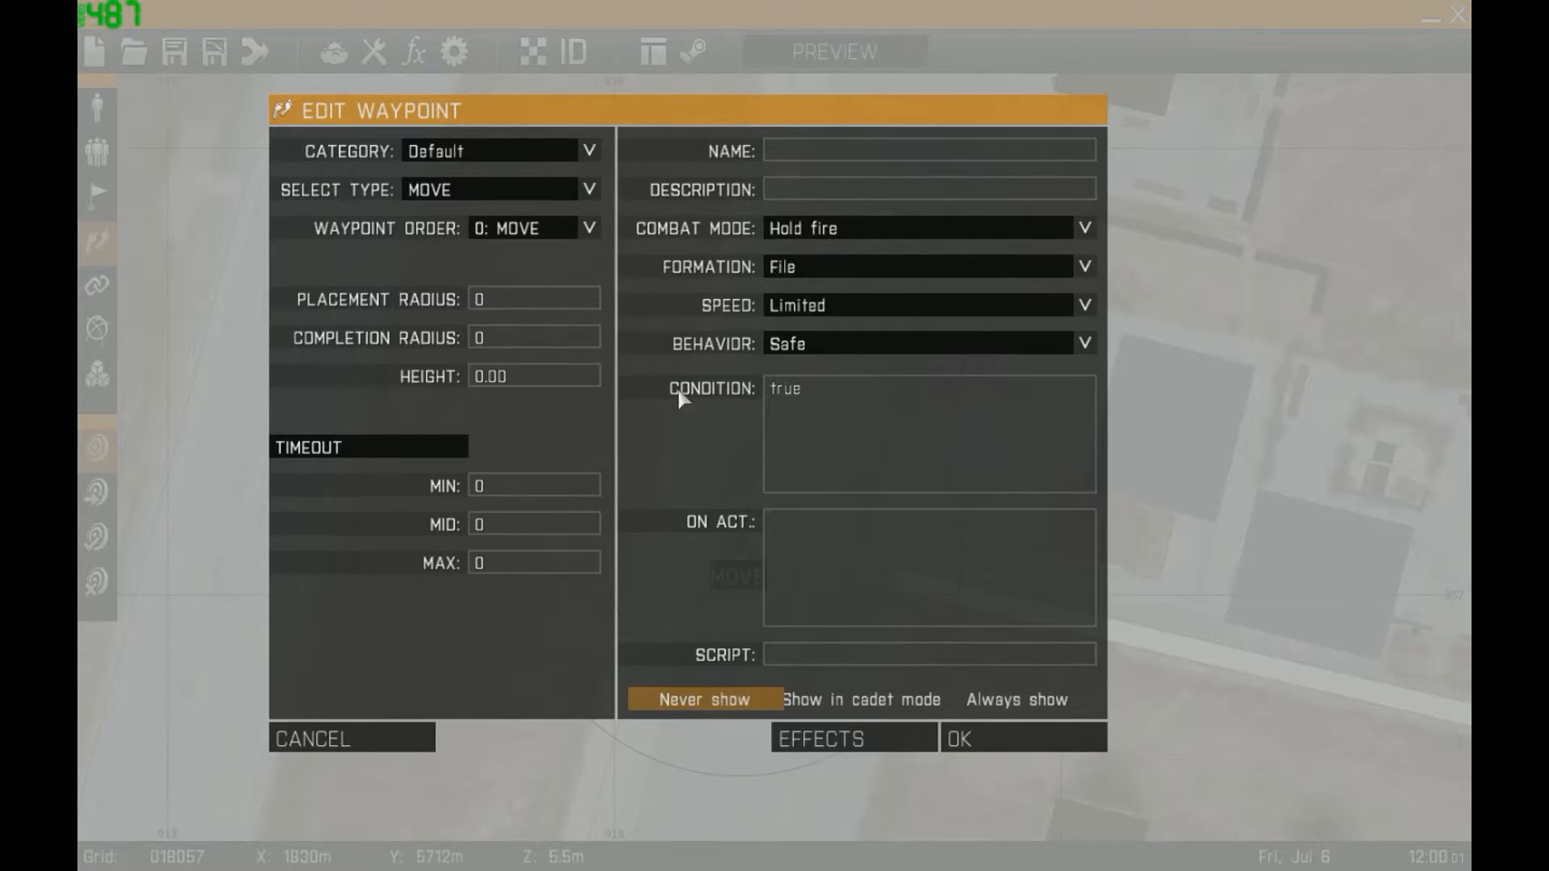
Examine the waypoint's effects settings, including the anonymous, voice and trigger sounds, the music track, and the effect type choices
click(810, 733)
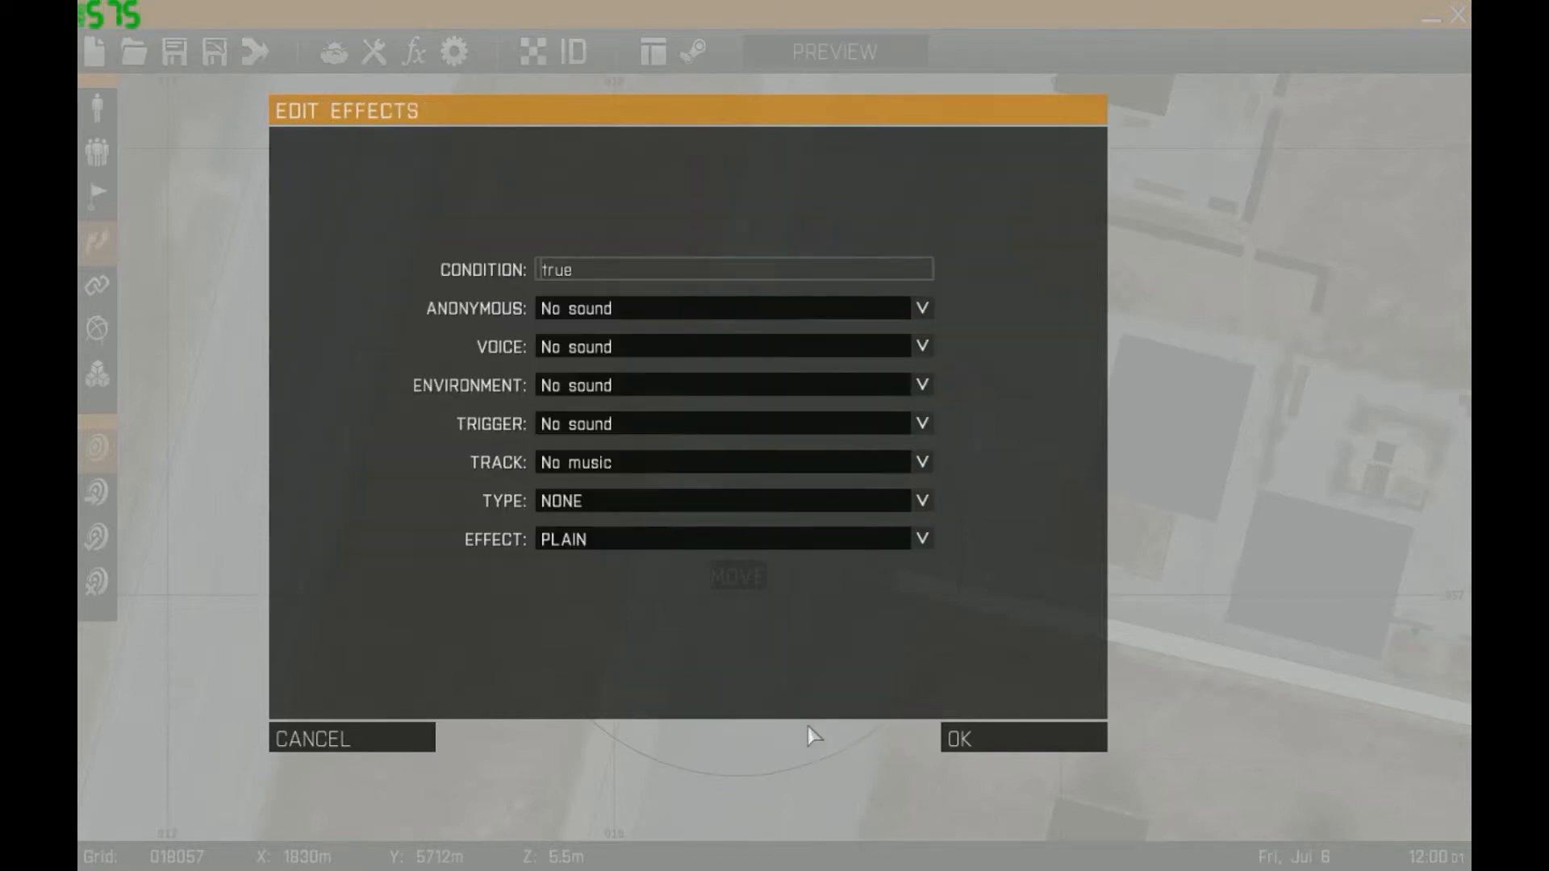
click(611, 308)
click(617, 331)
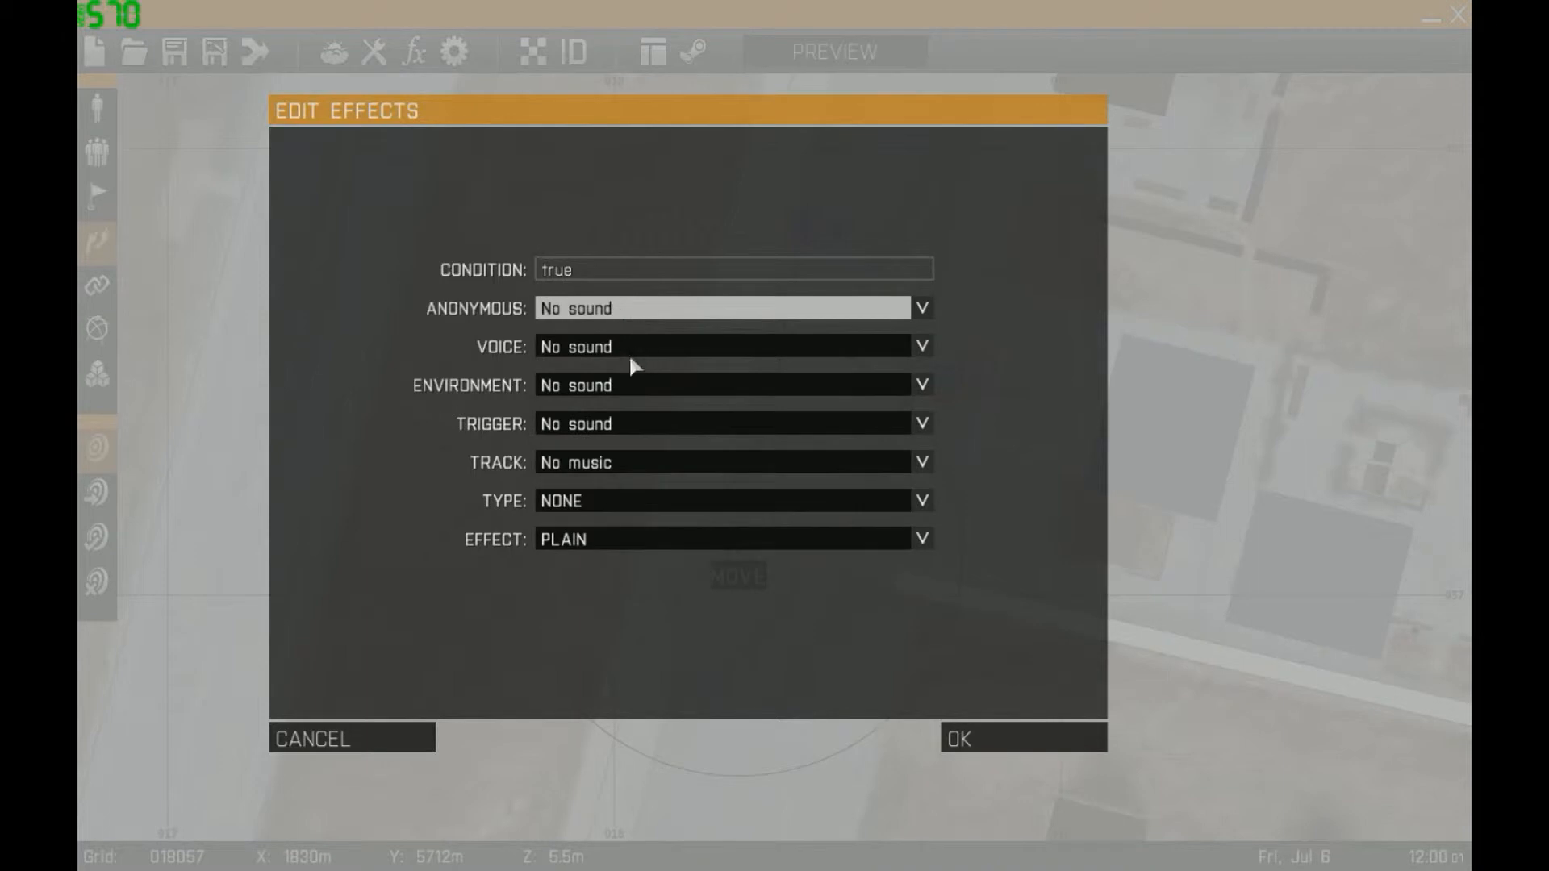
click(636, 349)
click(647, 355)
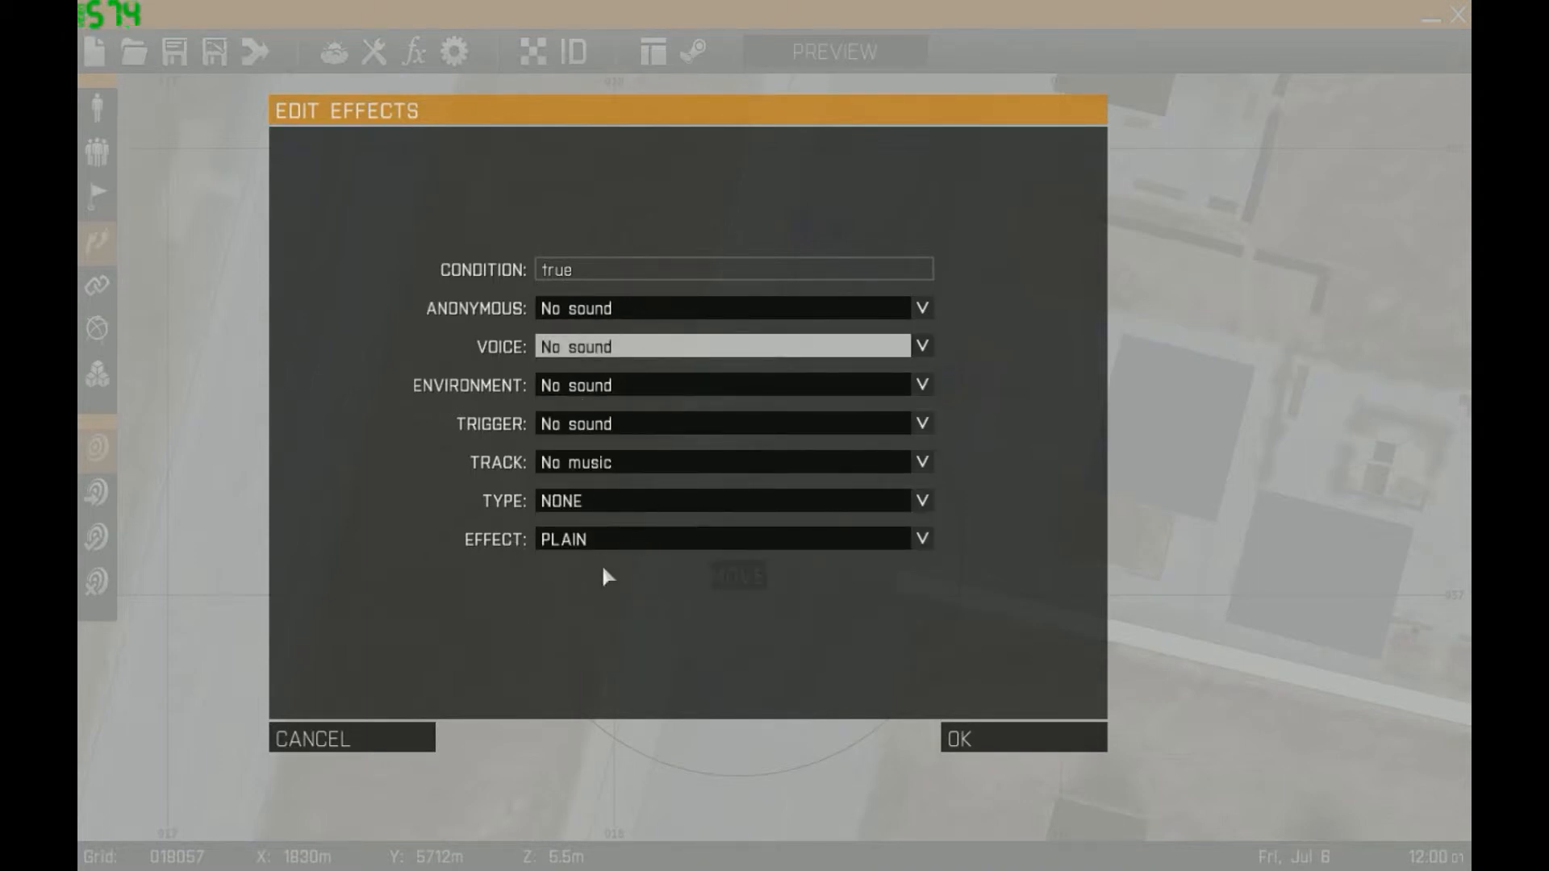
click(628, 539)
click(638, 508)
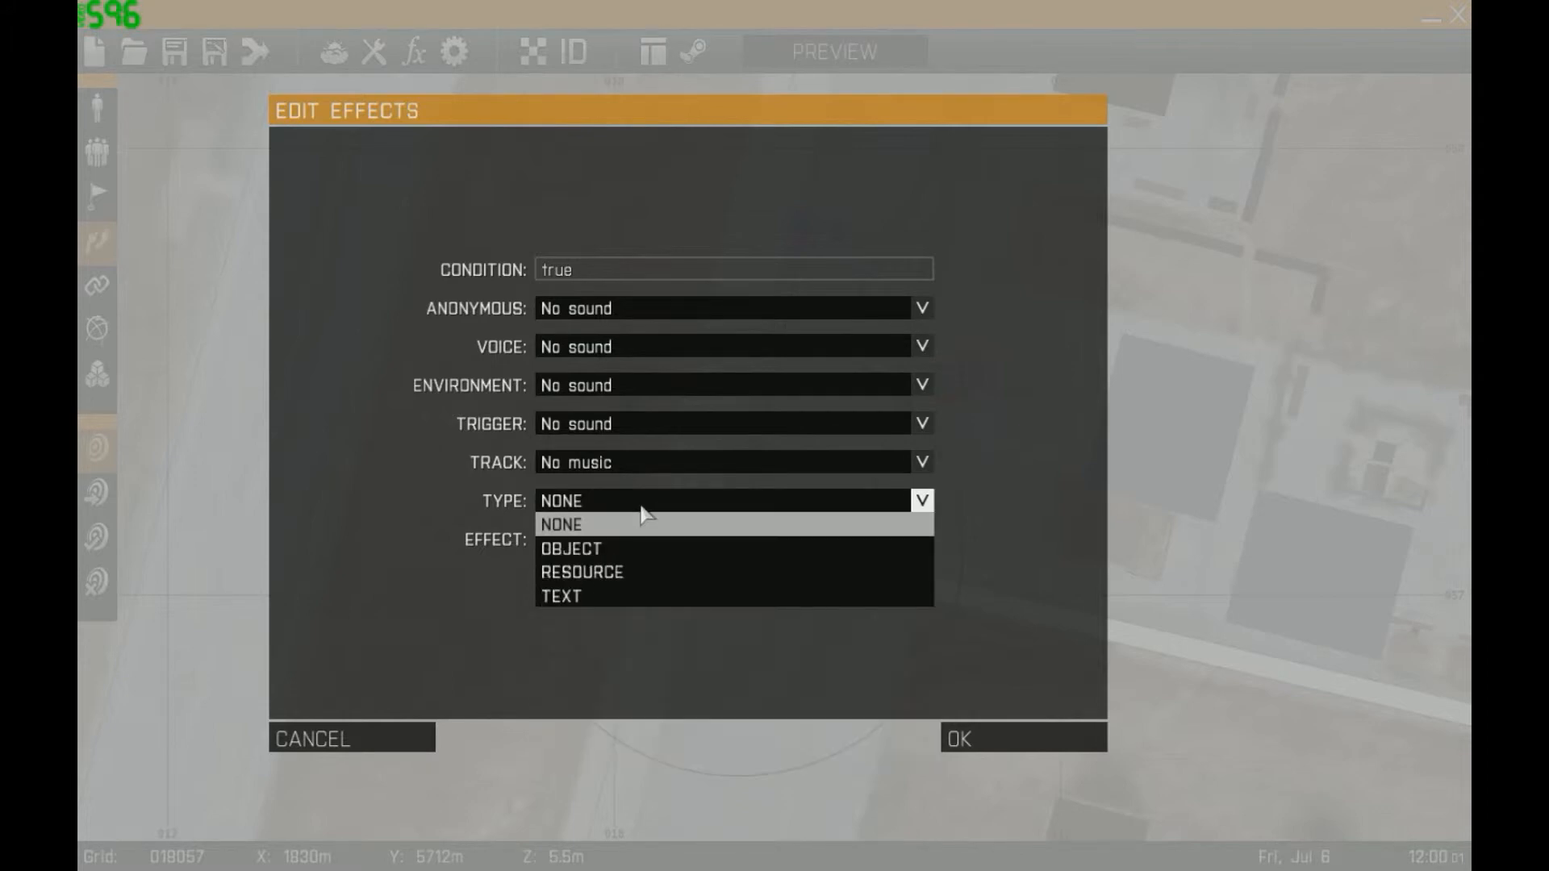
click(643, 513)
click(658, 464)
click(655, 460)
click(652, 424)
click(655, 418)
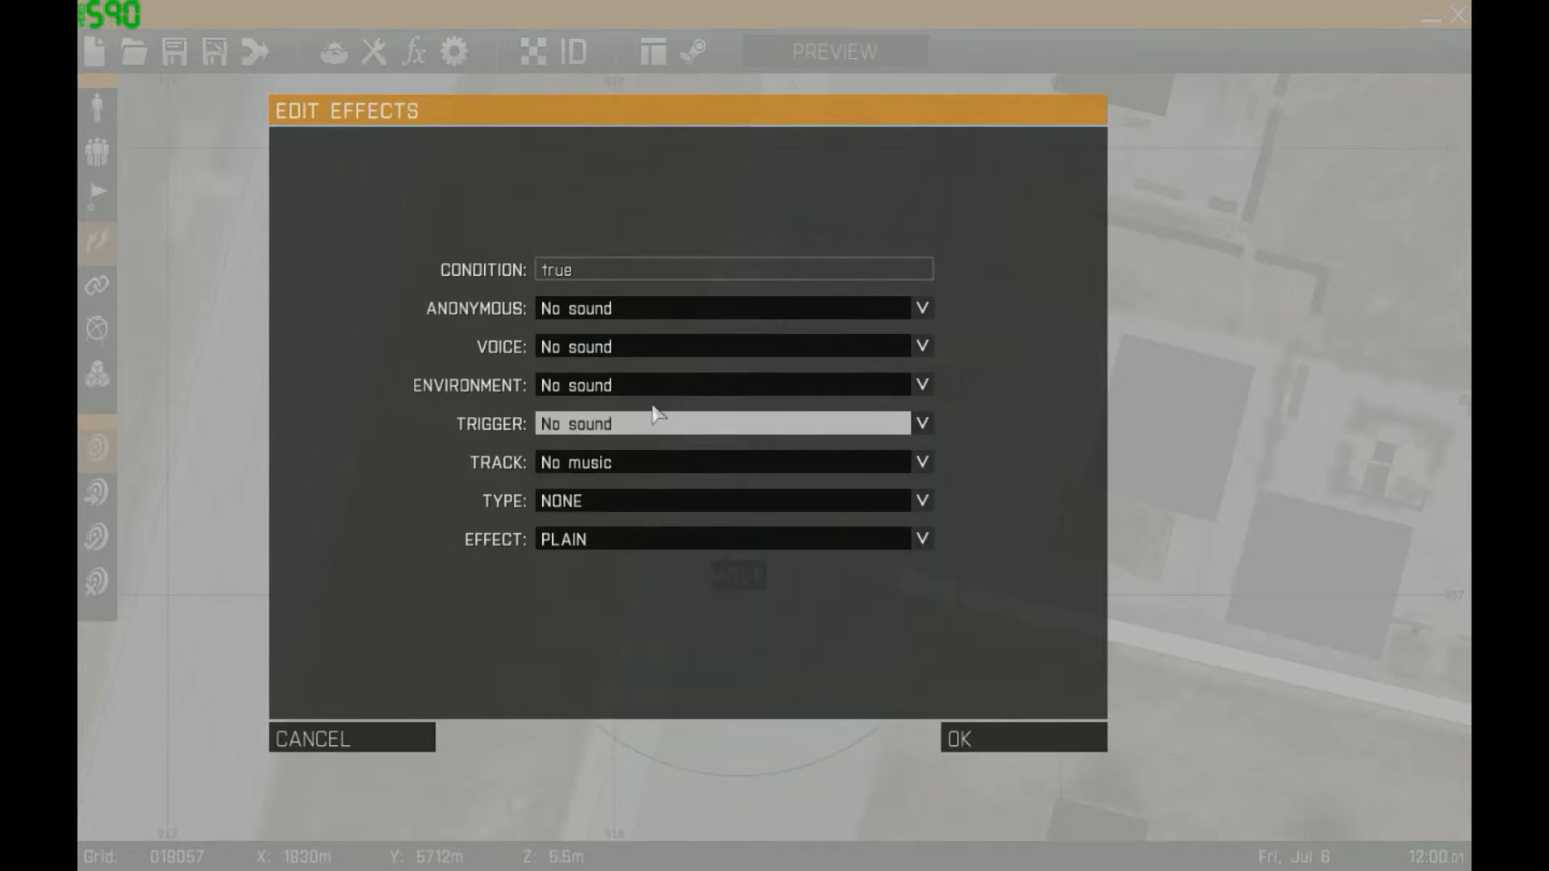
click(655, 418)
scroll(857, 501, down, 2)
drag(926, 525, 927, 706)
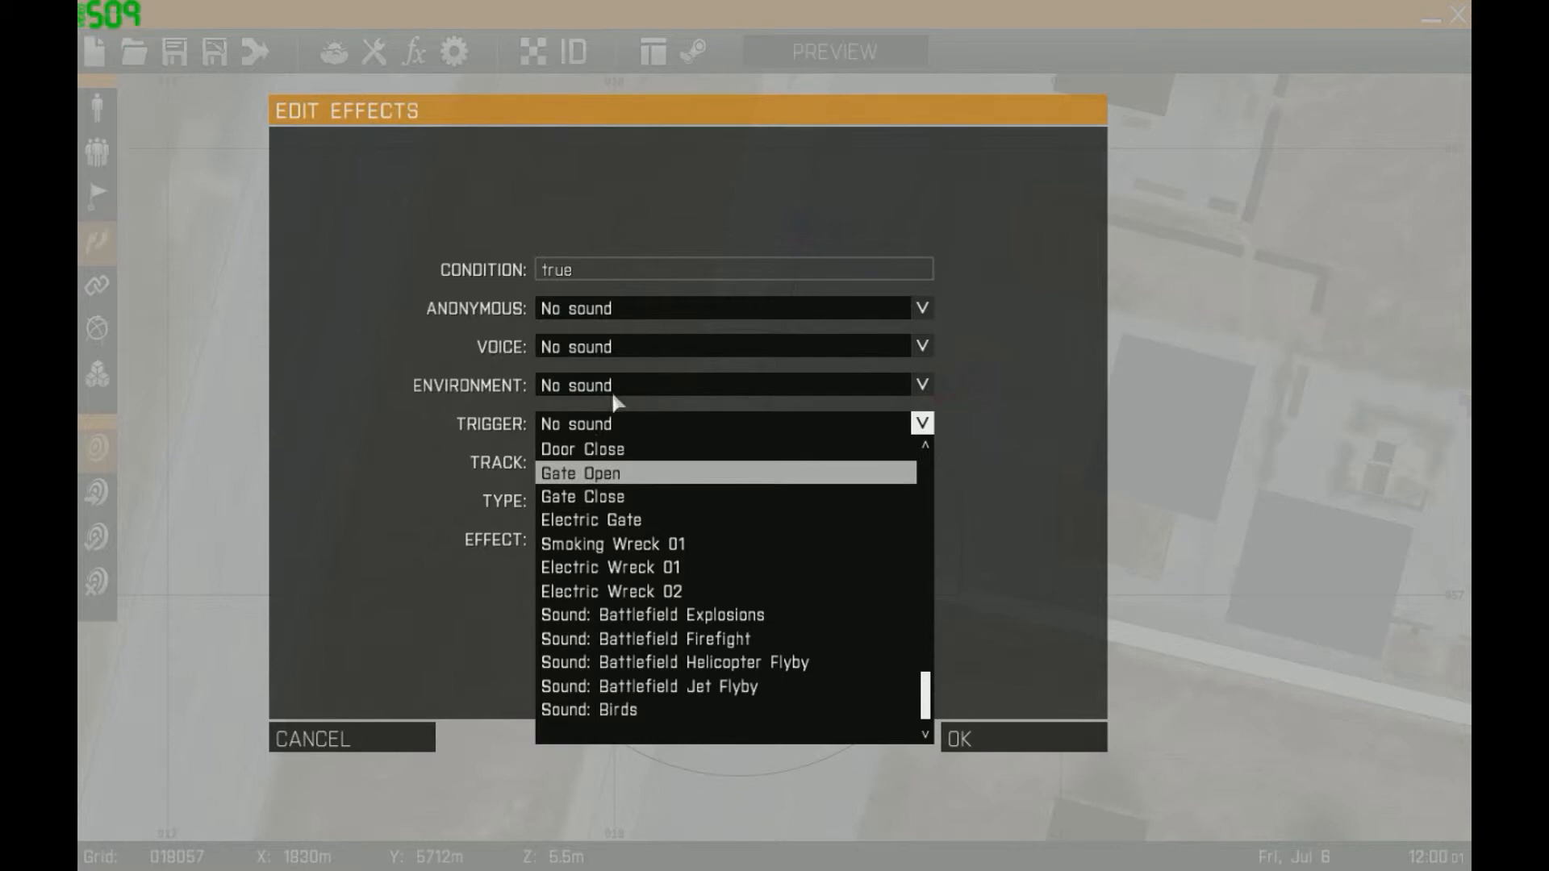
click(631, 415)
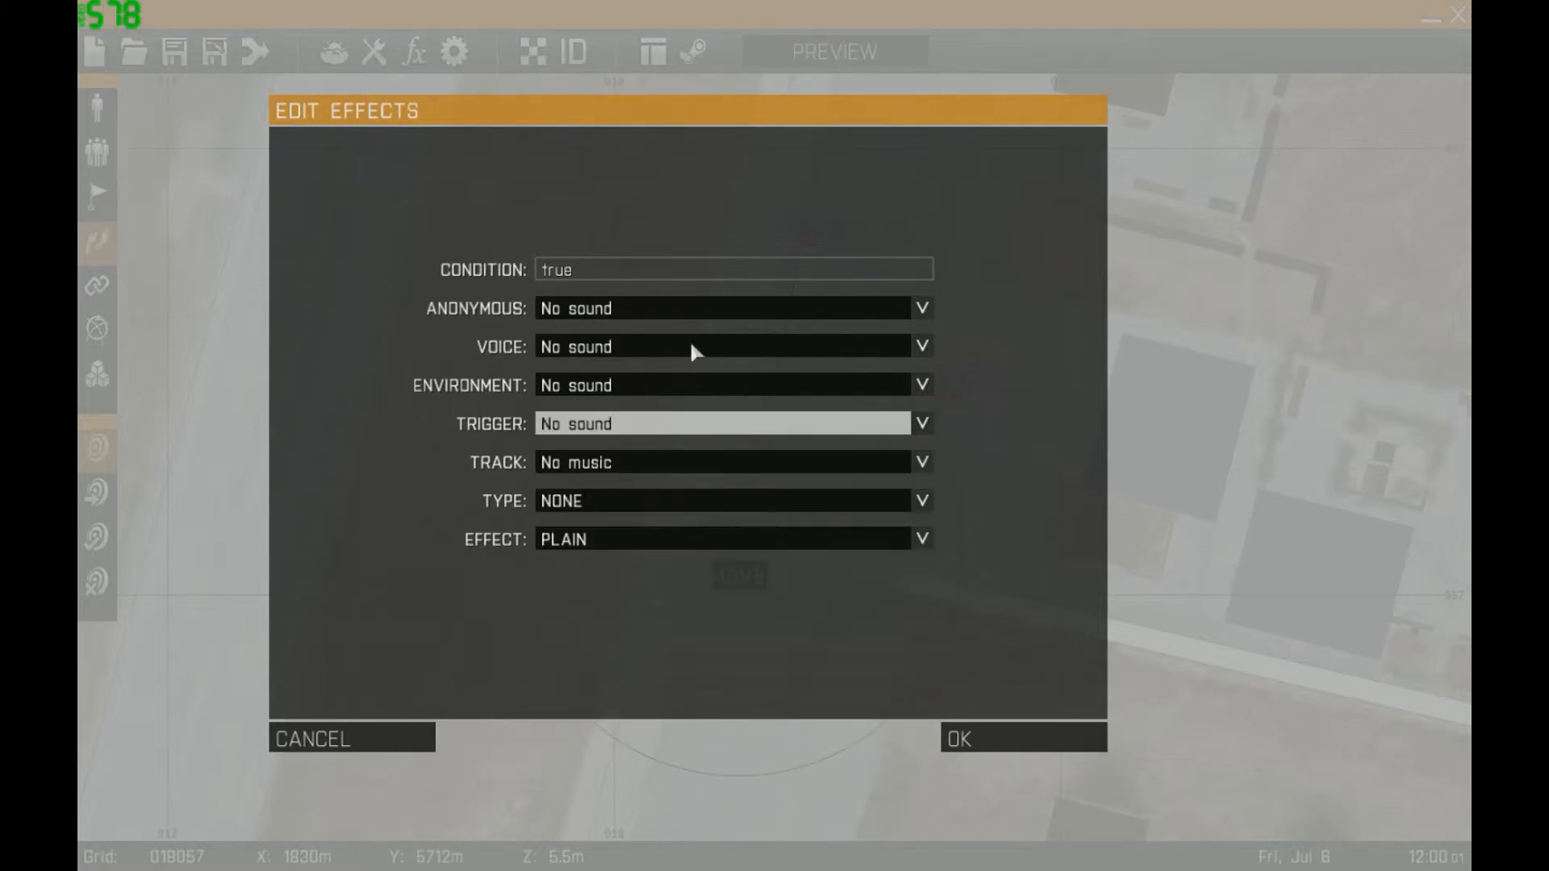
Leave the effects settings without applying them and accept the MOVE waypoint's edited settings
click(384, 736)
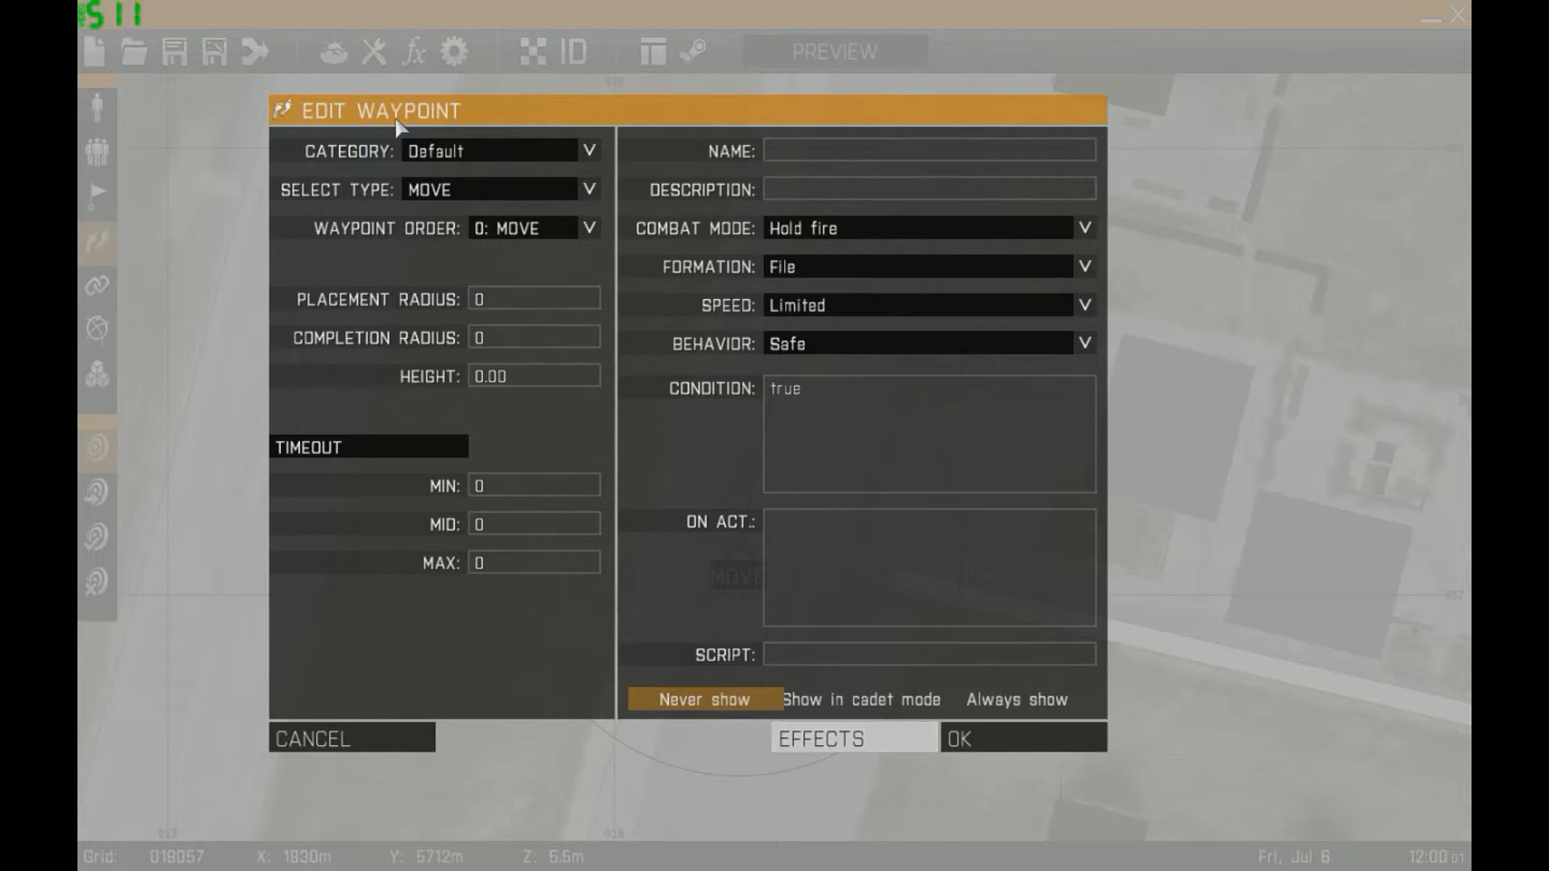
click(974, 740)
drag(753, 544, 706, 546)
Insert a second MOVE waypoint on the runway west of the first one, keeping its default settings
right_drag(759, 505, 961, 339)
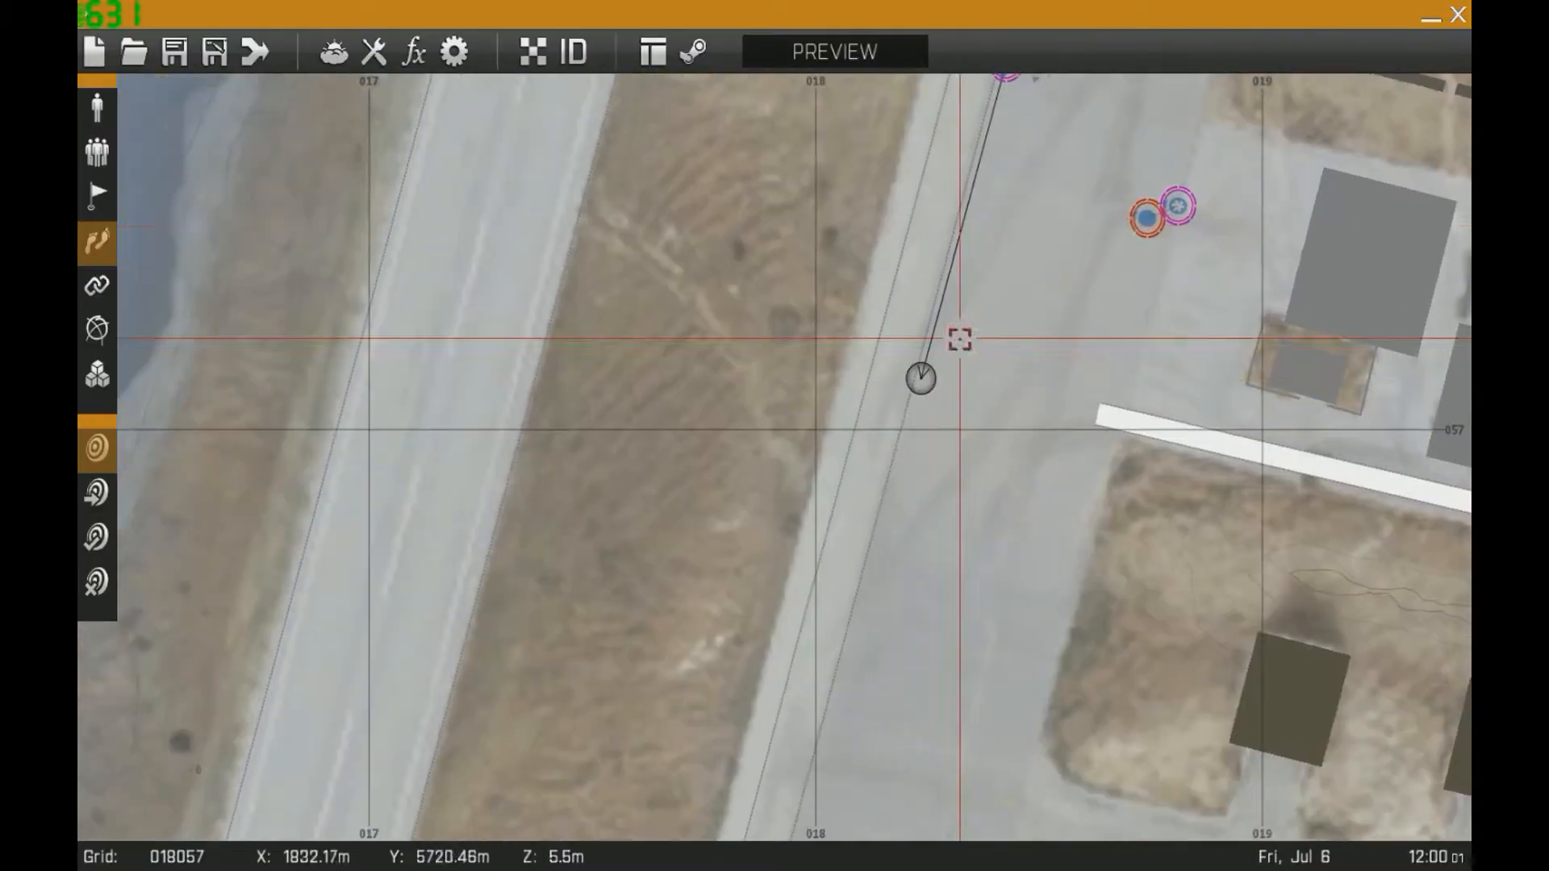
double_click(484, 381)
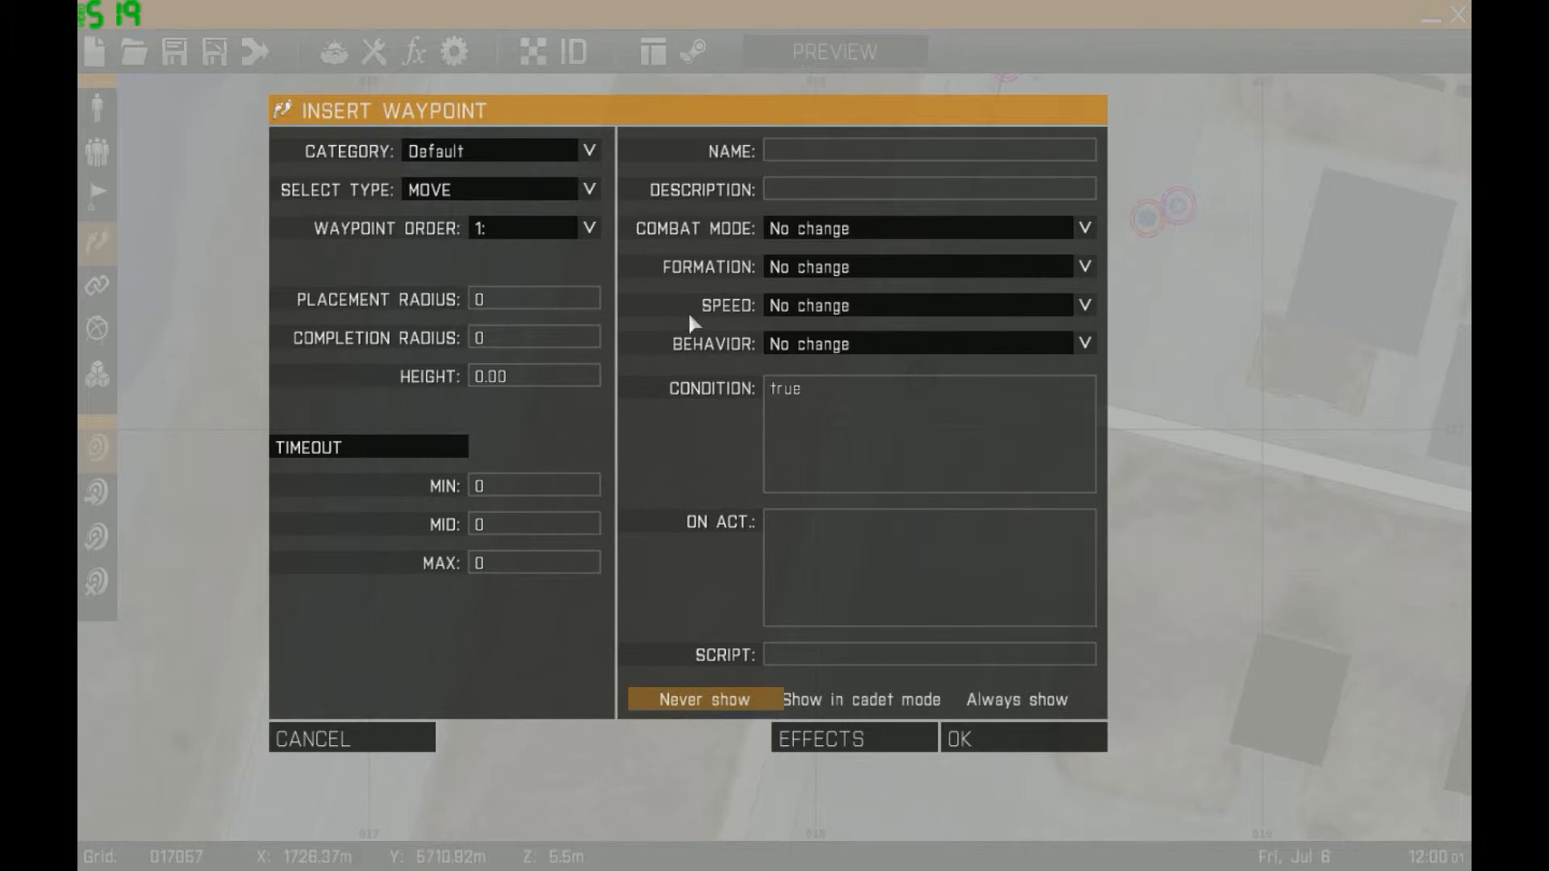
click(881, 235)
click(880, 237)
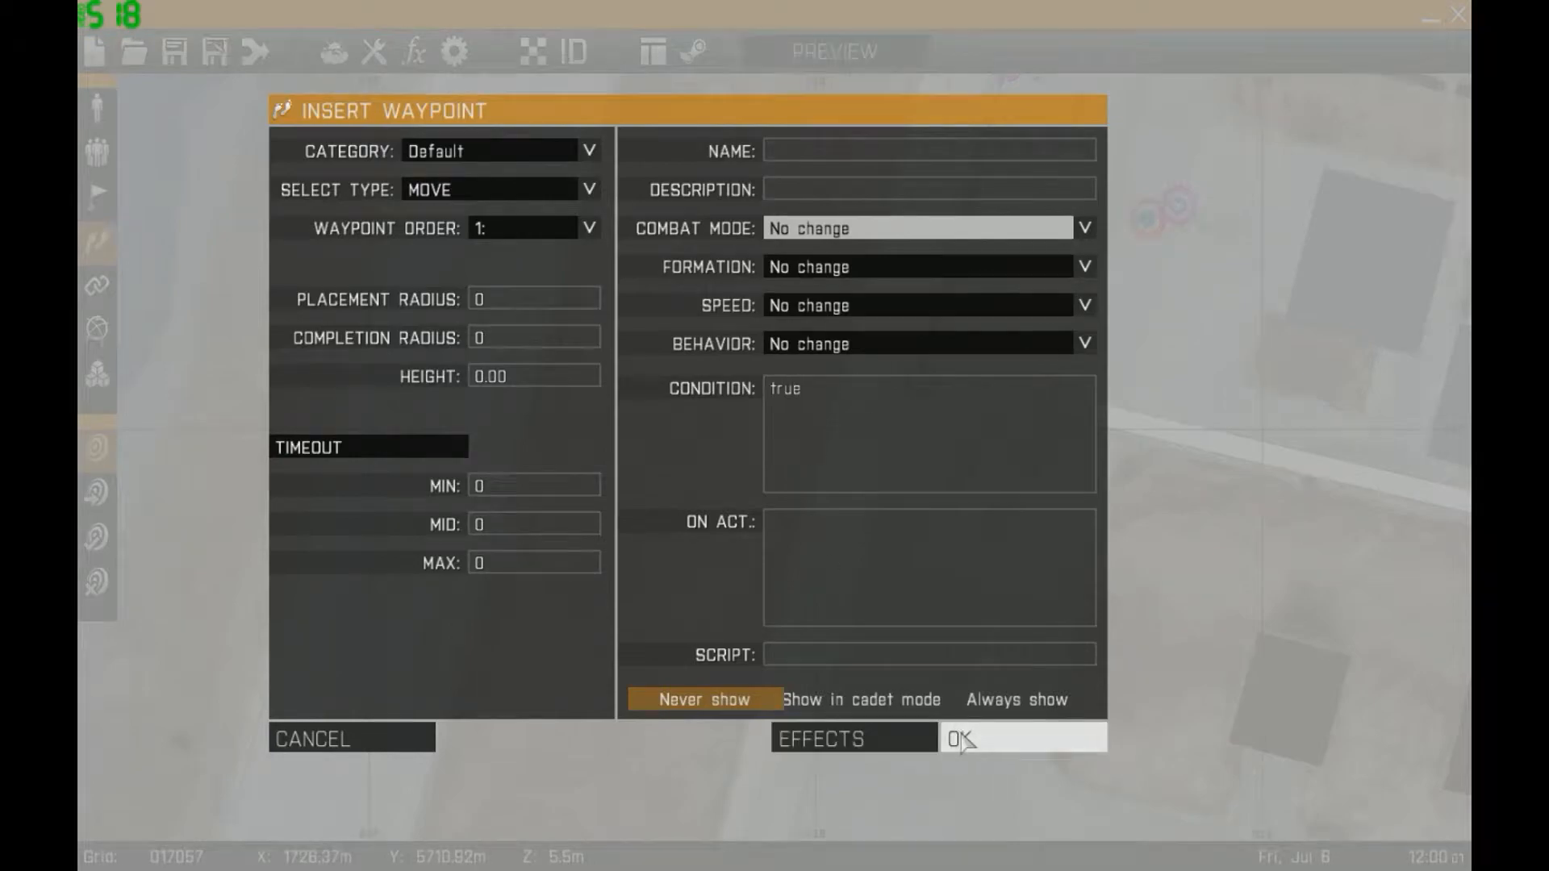
click(1001, 739)
Shift the second MOVE waypoint along the runway, and reposition it on the tarmac northeast of the rifleman group
drag(493, 379, 433, 389)
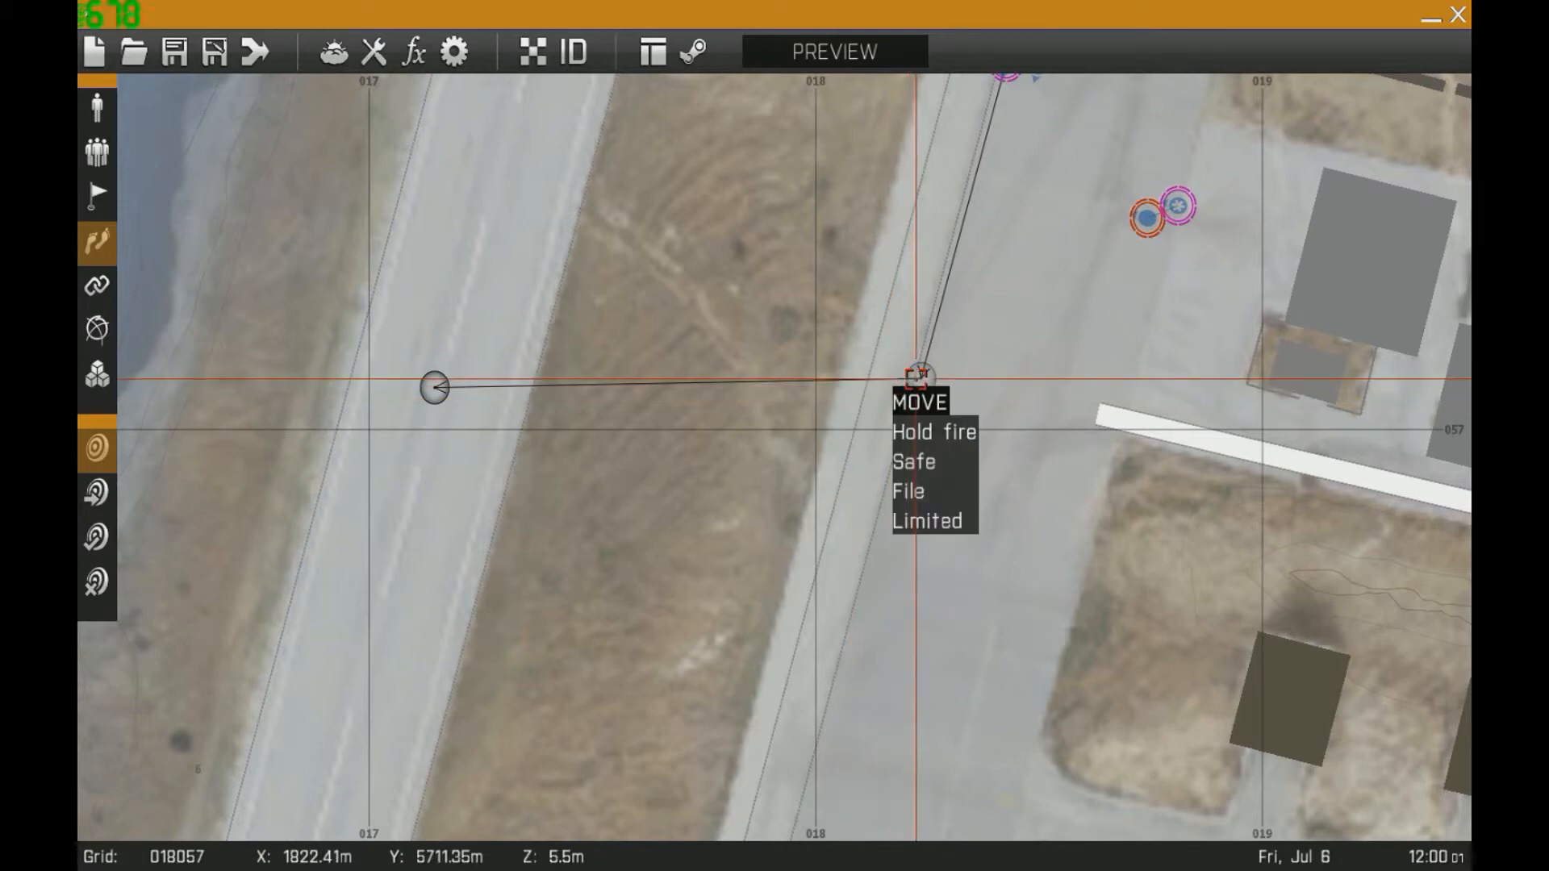
mouse_move(434, 387)
mouse_down()
mouse_move(602, 403)
mouse_move(481, 406)
mouse_move(448, 388)
mouse_up()
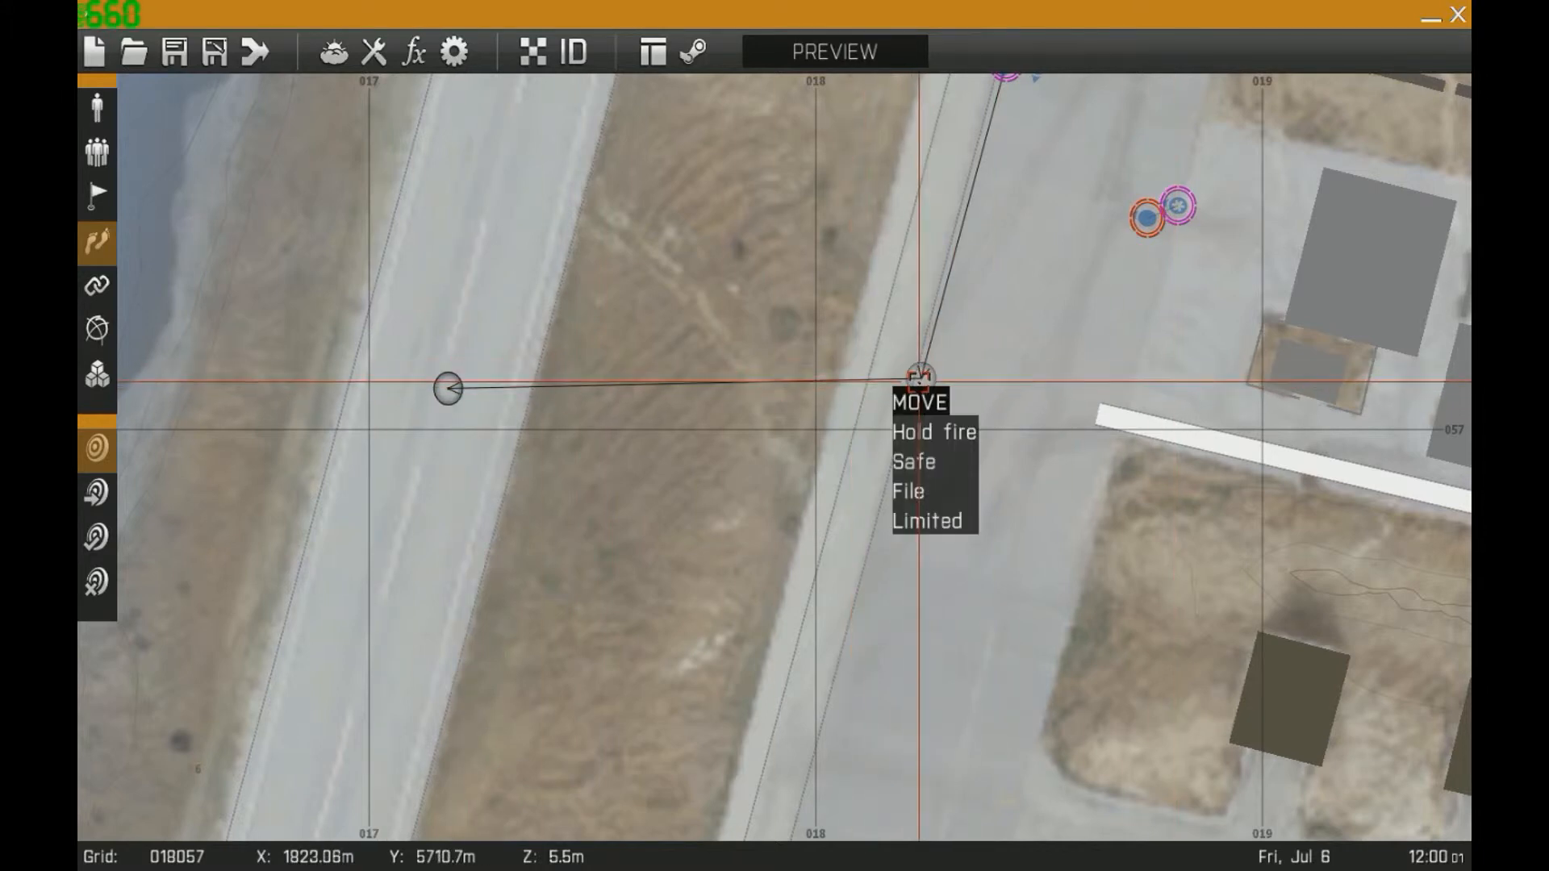
right_drag(919, 381, 957, 484)
drag(473, 499, 715, 138)
right_drag(715, 137, 678, 284)
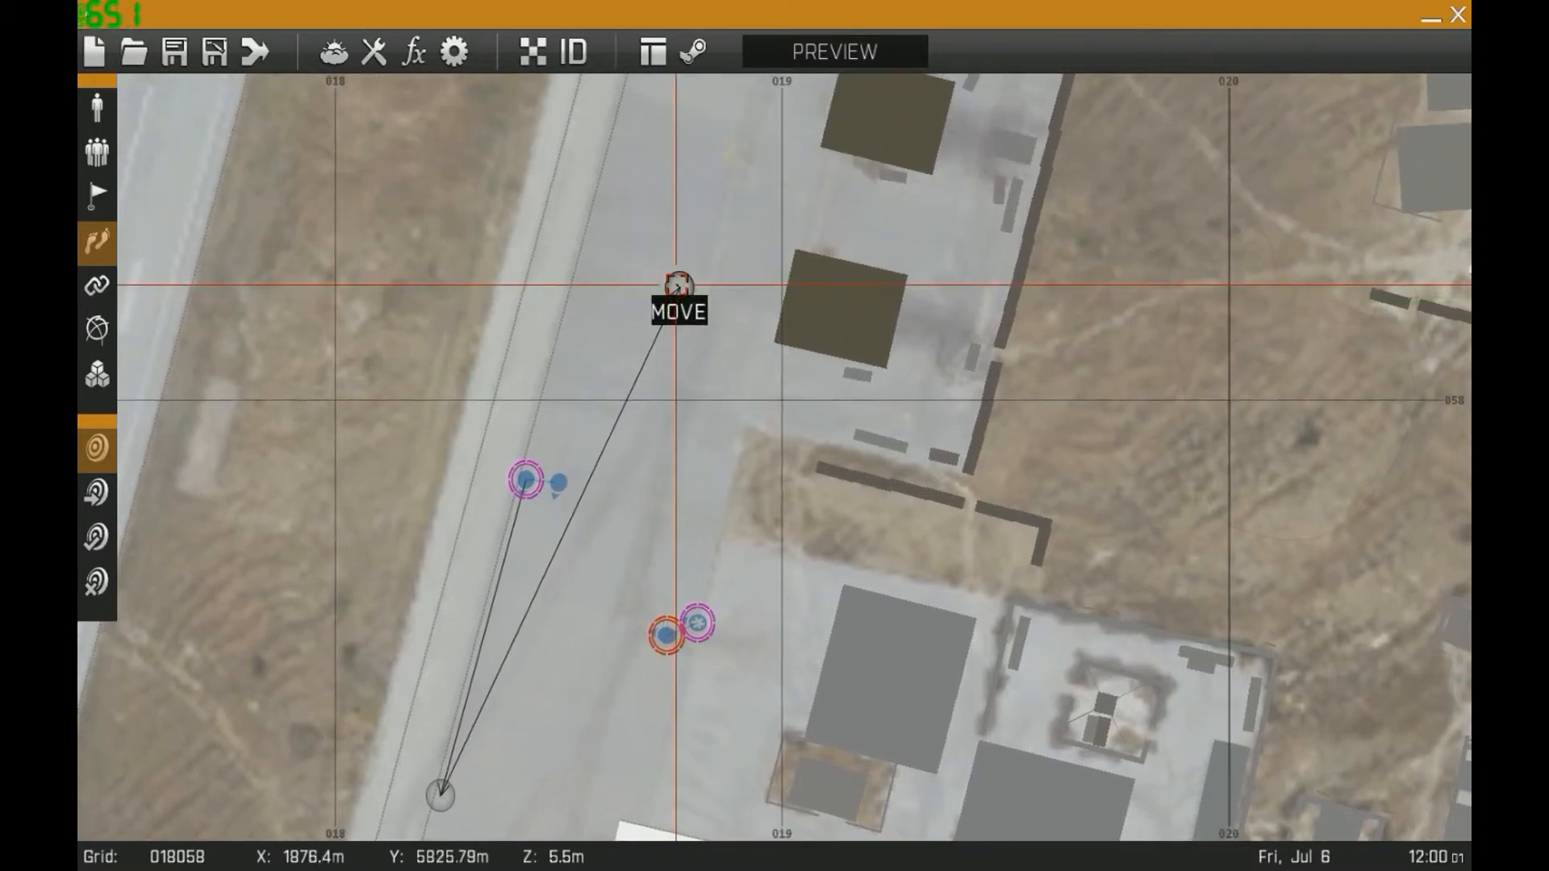
right_drag(679, 401, 780, 254)
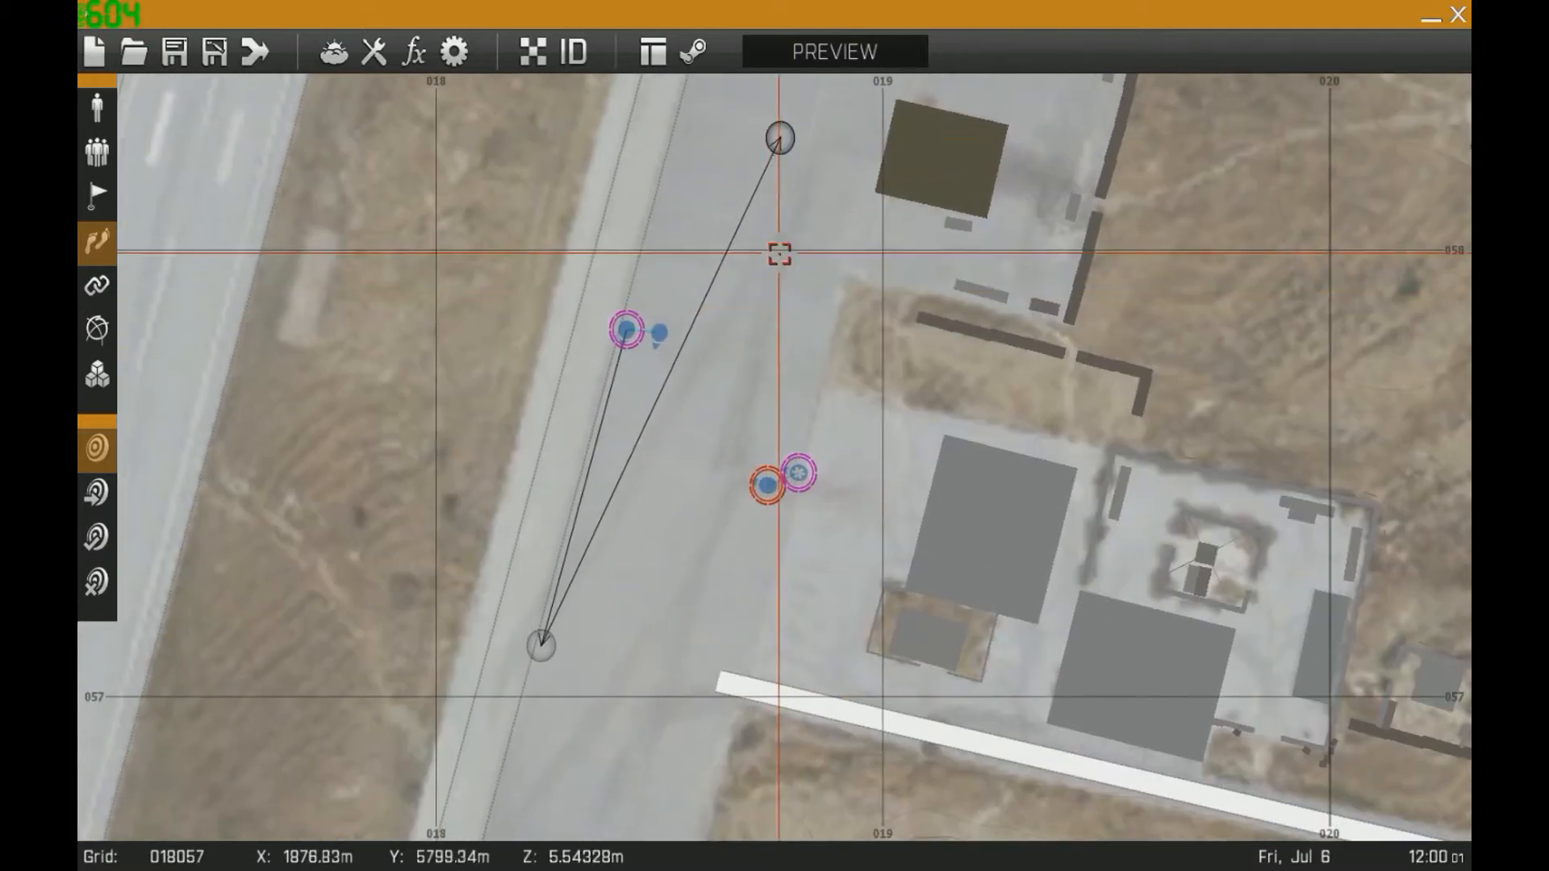
Examine the available waypoint types for the second waypoint, keeping it as MOVE
double_click(779, 140)
click(555, 188)
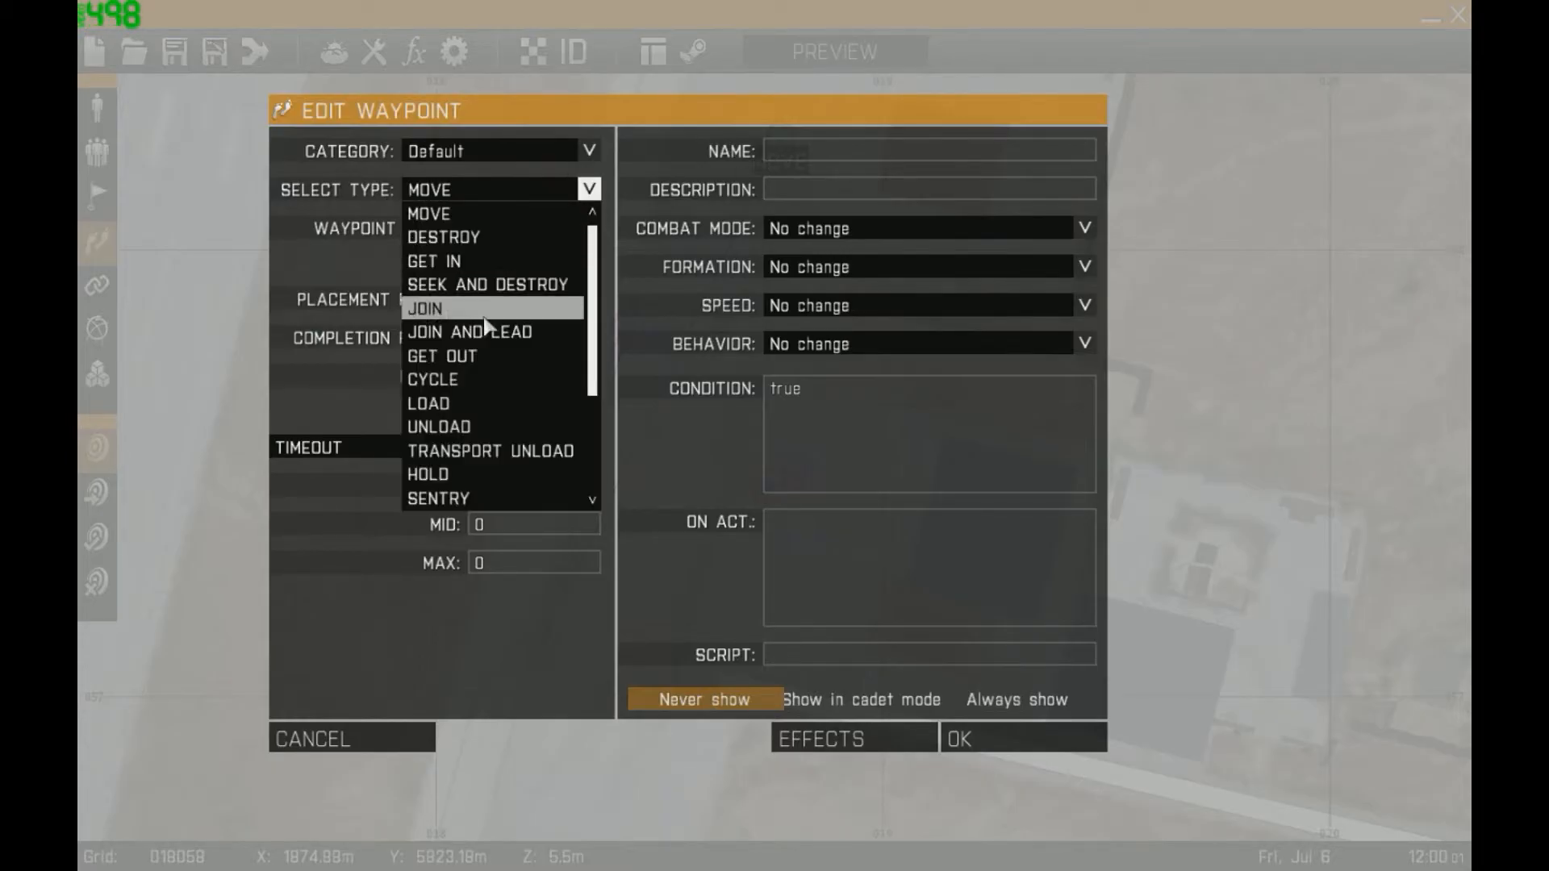
drag(594, 316, 592, 408)
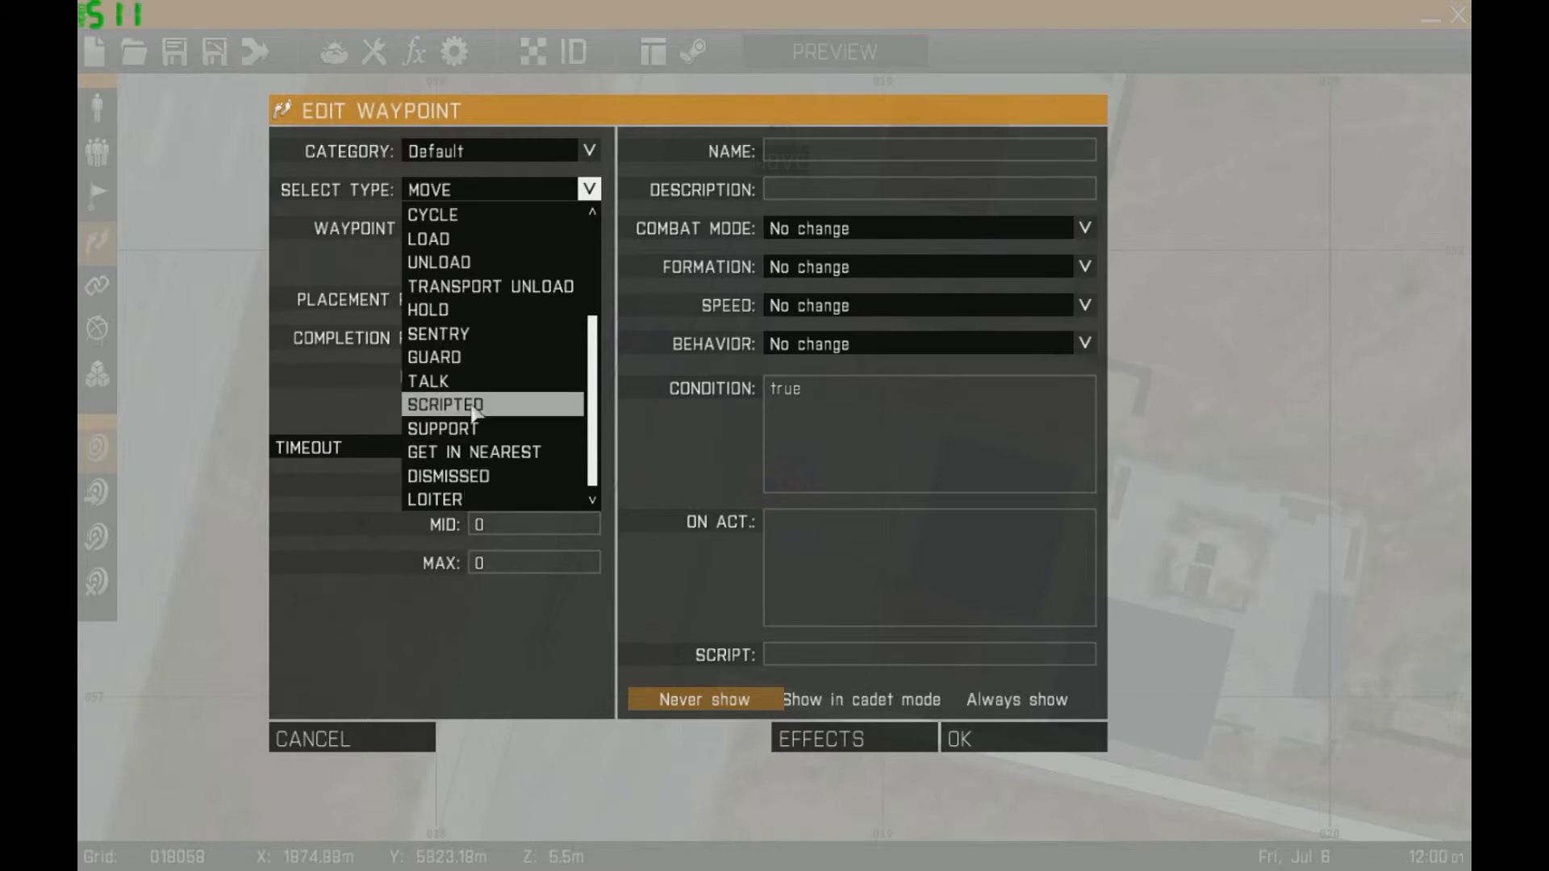
drag(593, 421, 592, 311)
click(590, 190)
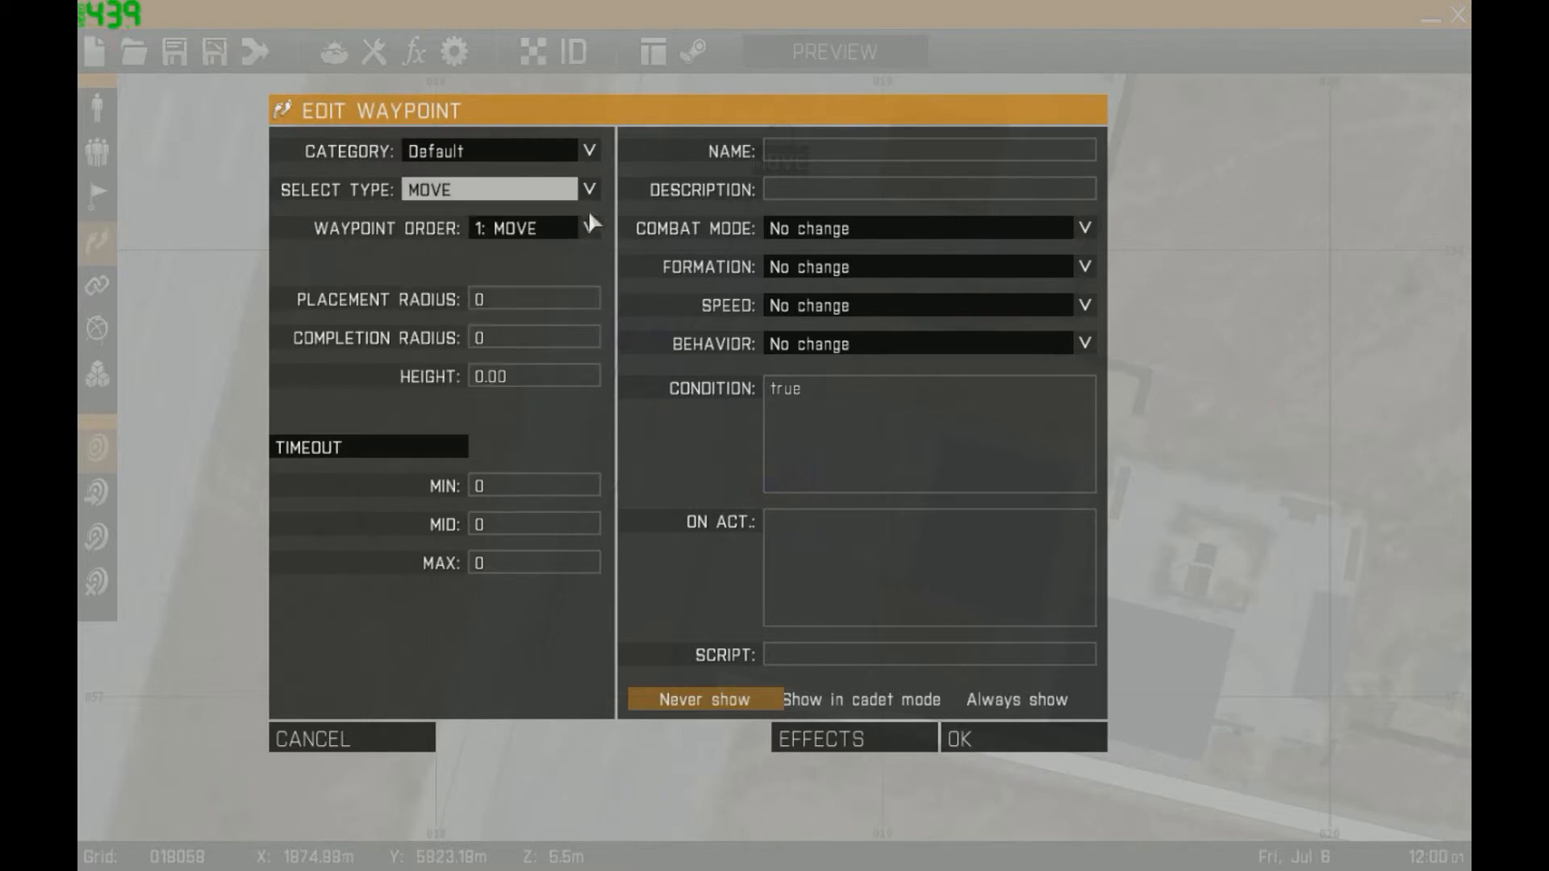
click(997, 736)
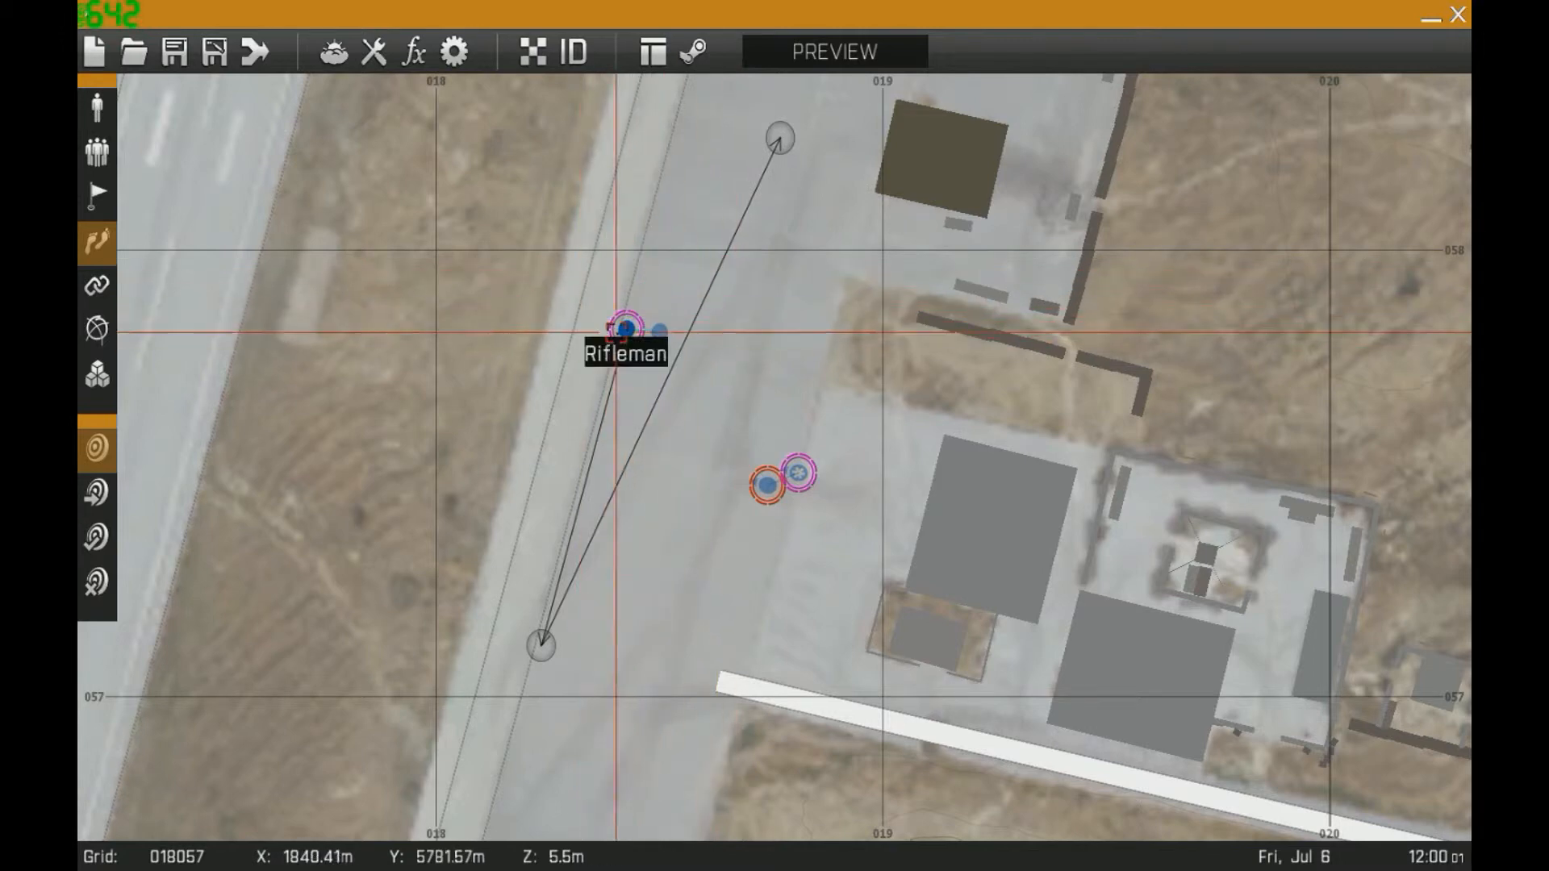
Insert a CYCLE waypoint just north of the rifleman, third in the waypoint order with combat mode No change
double_click(660, 261)
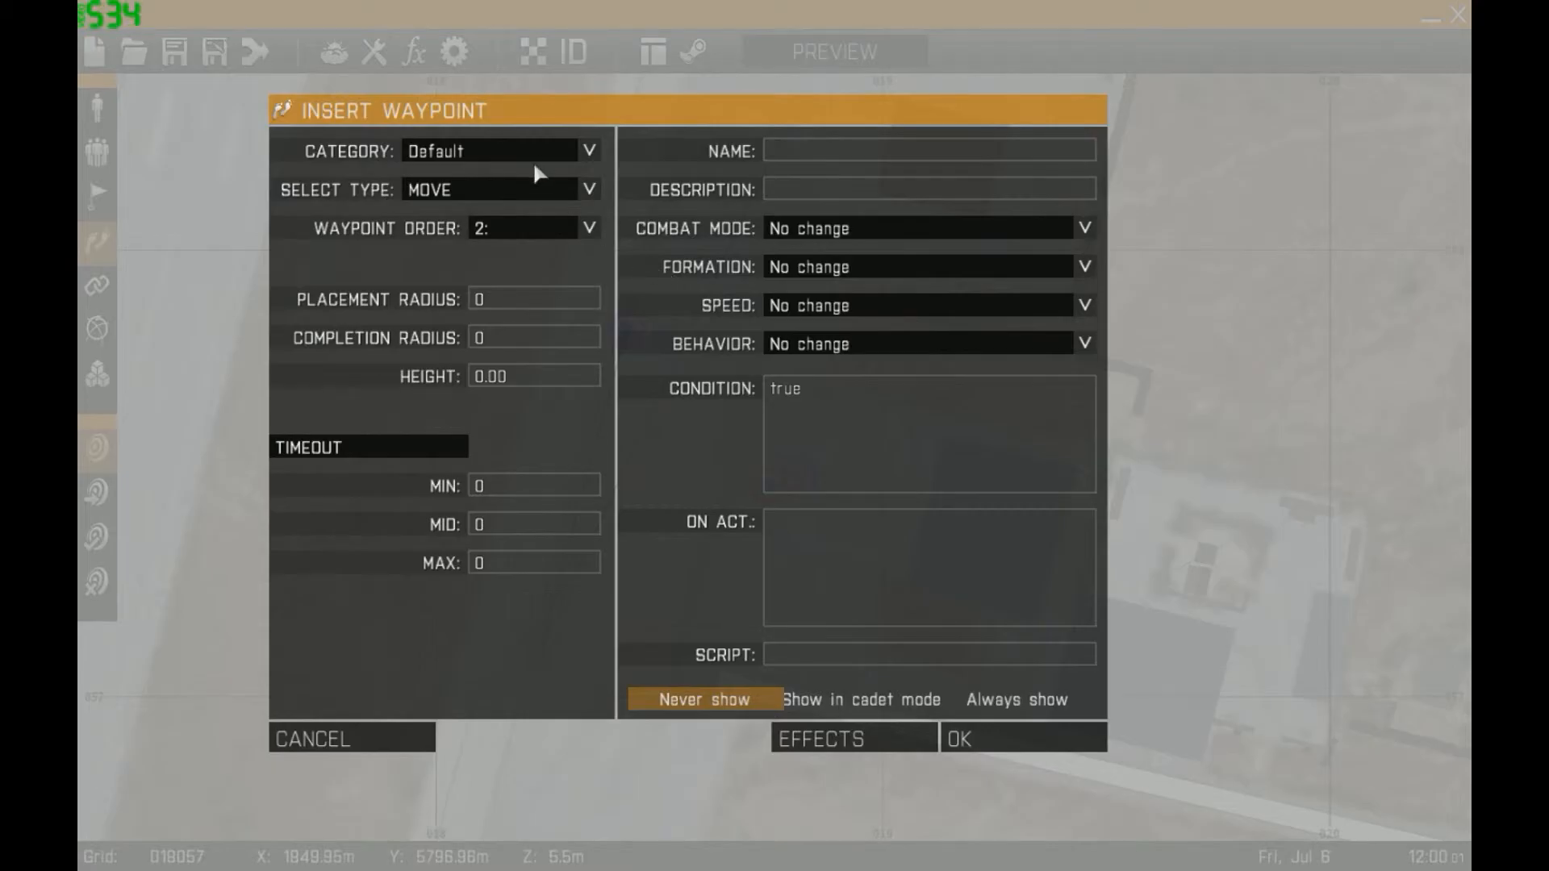
click(466, 194)
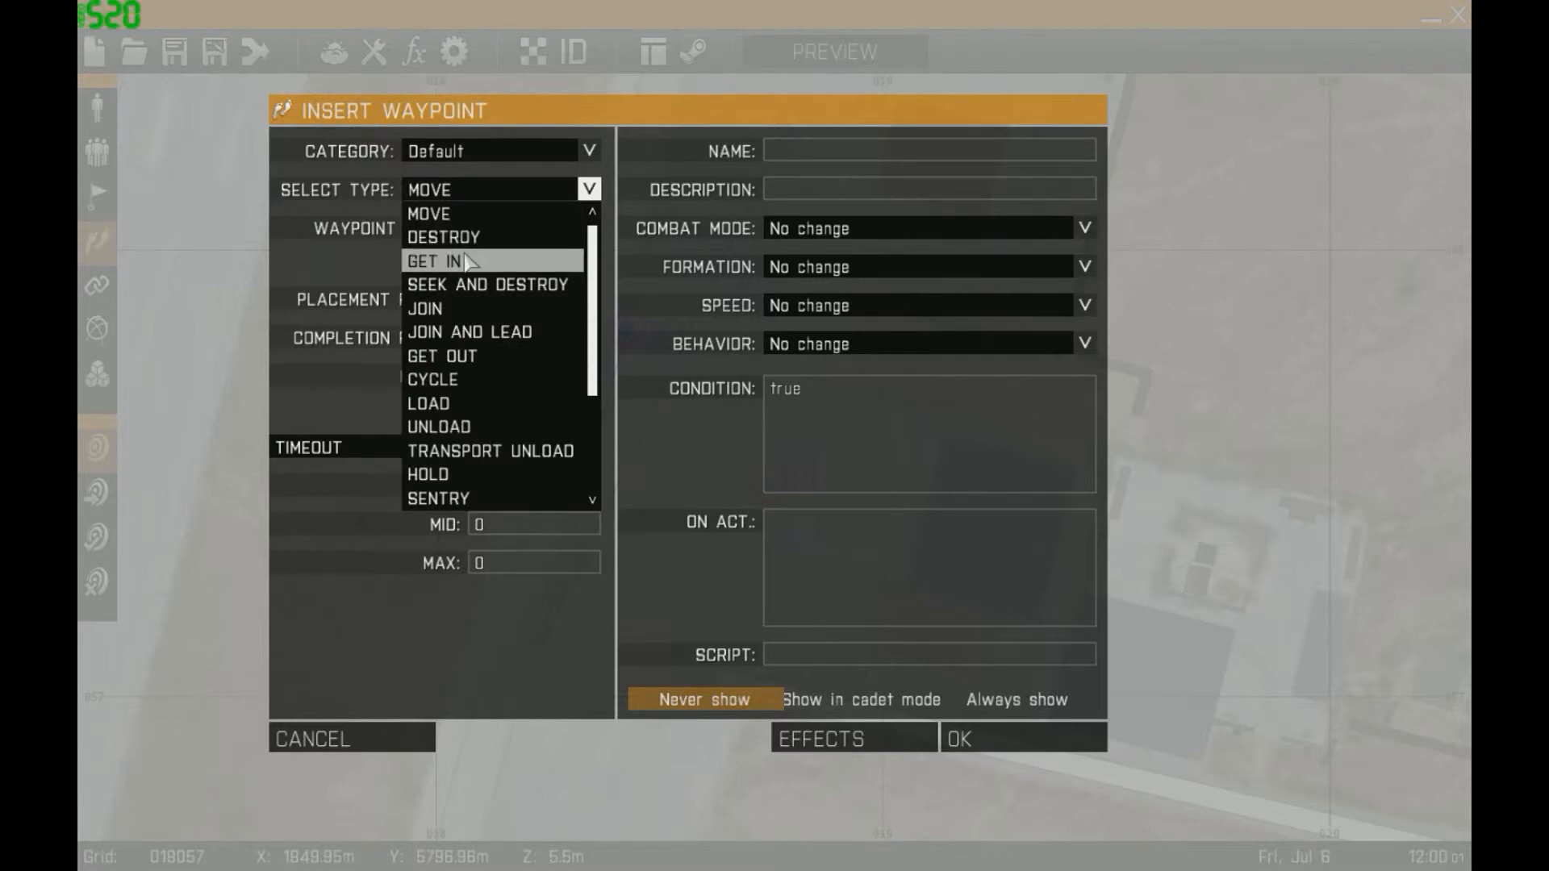
scroll(467, 403, down, 3)
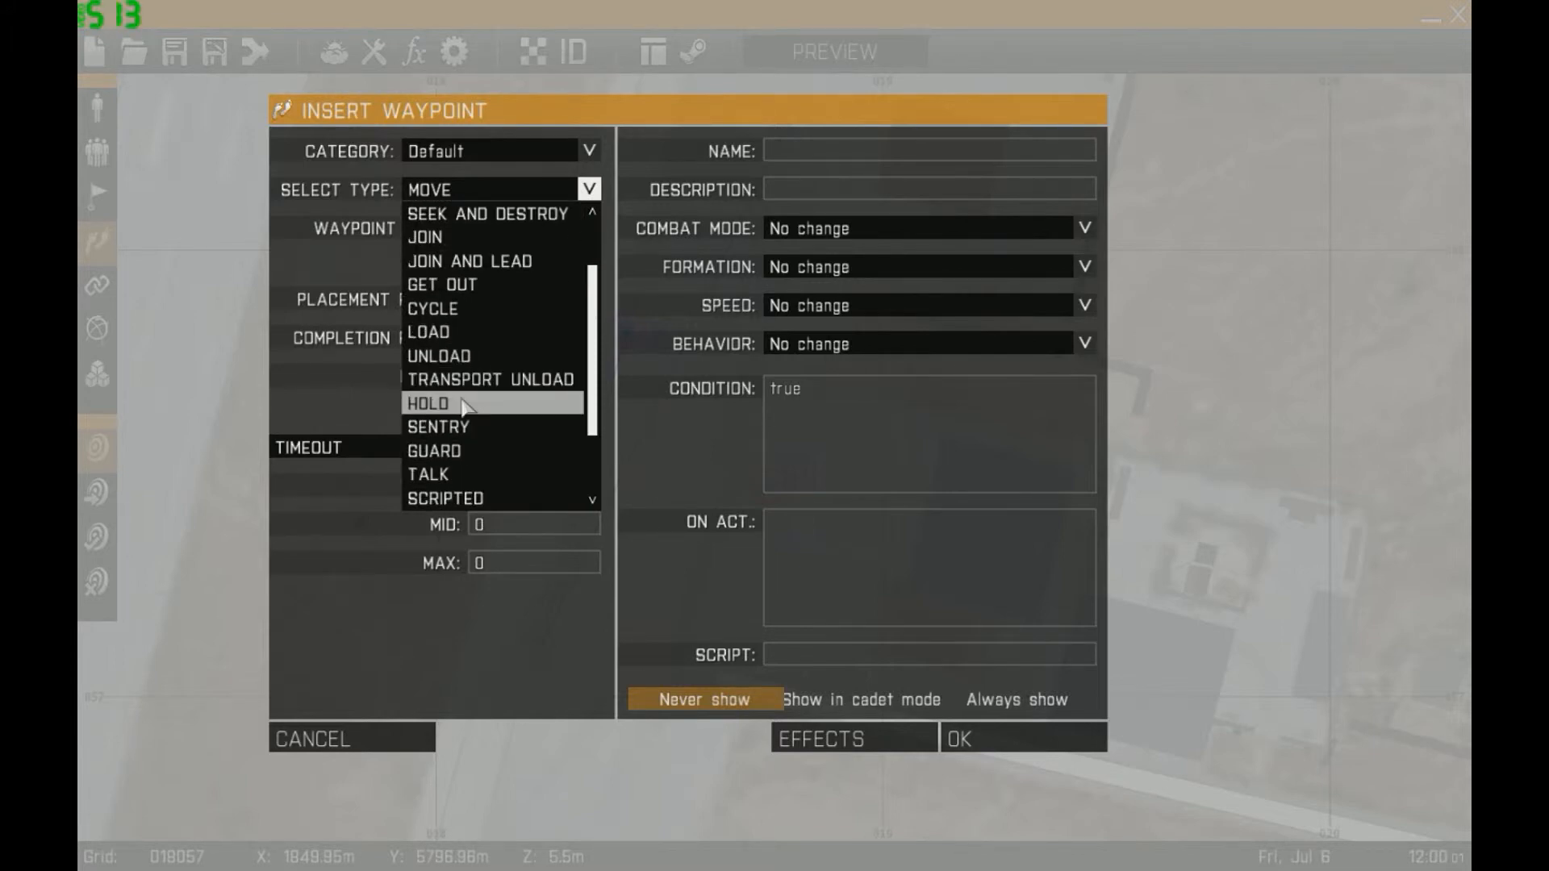
scroll(466, 404, up, 2)
scroll(466, 403, up, 3)
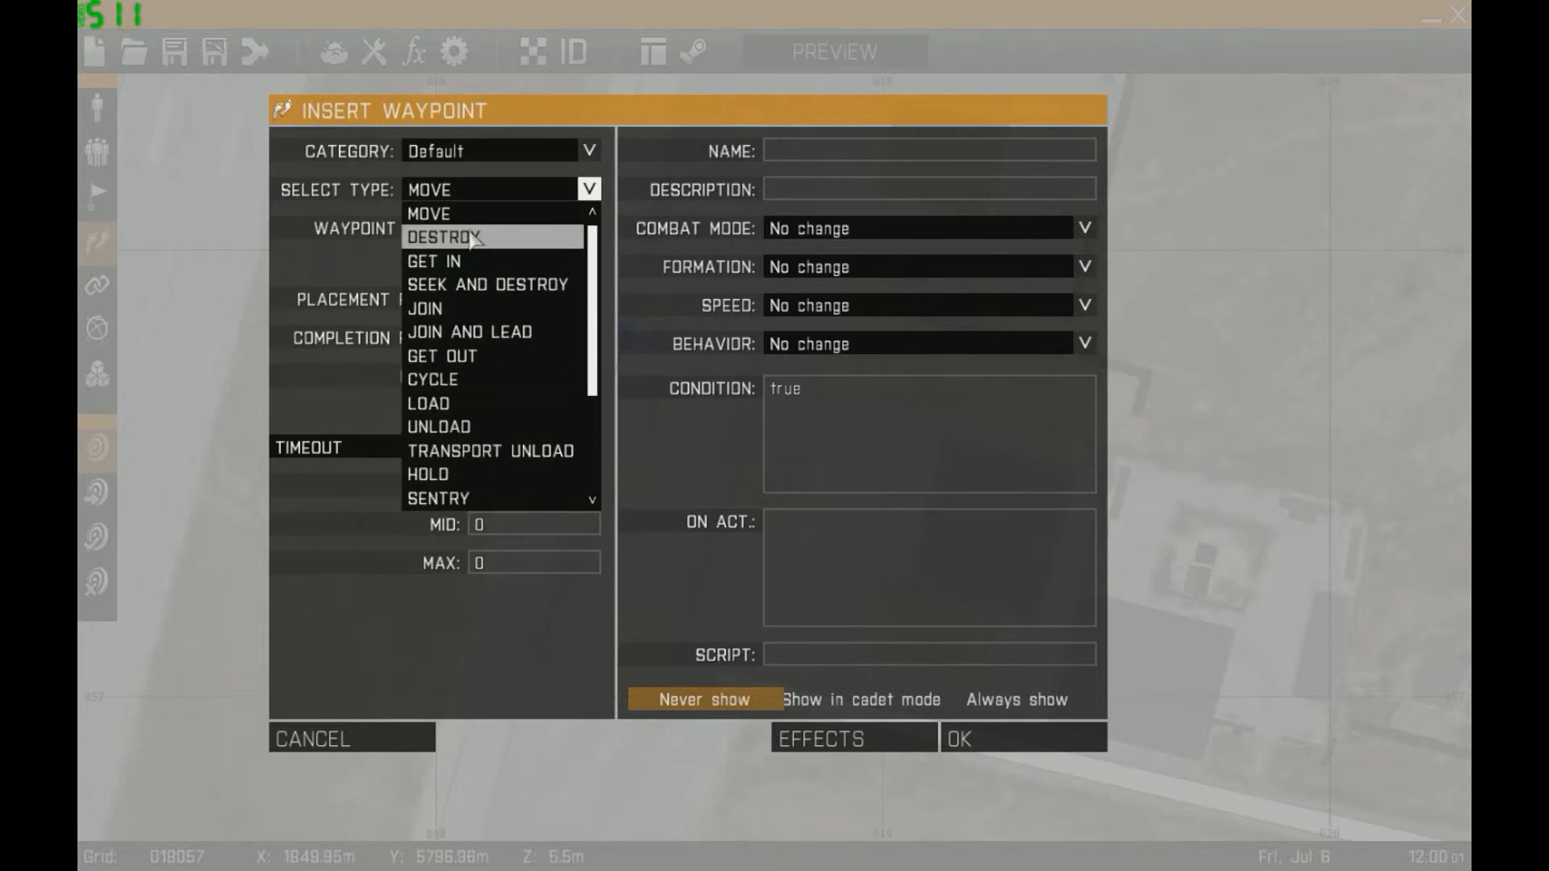
click(457, 381)
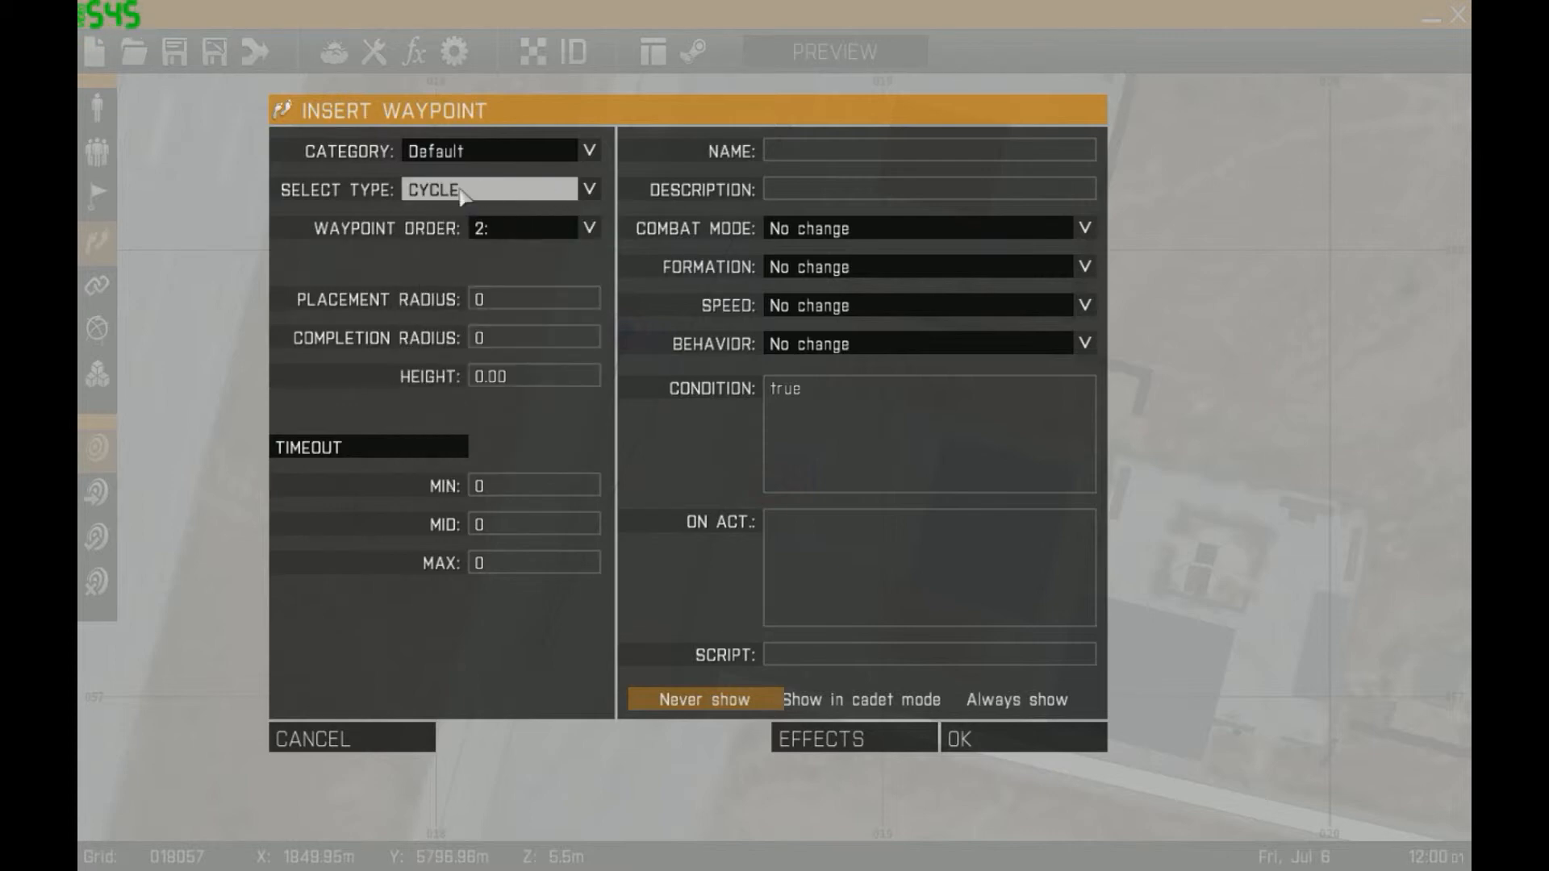
click(521, 230)
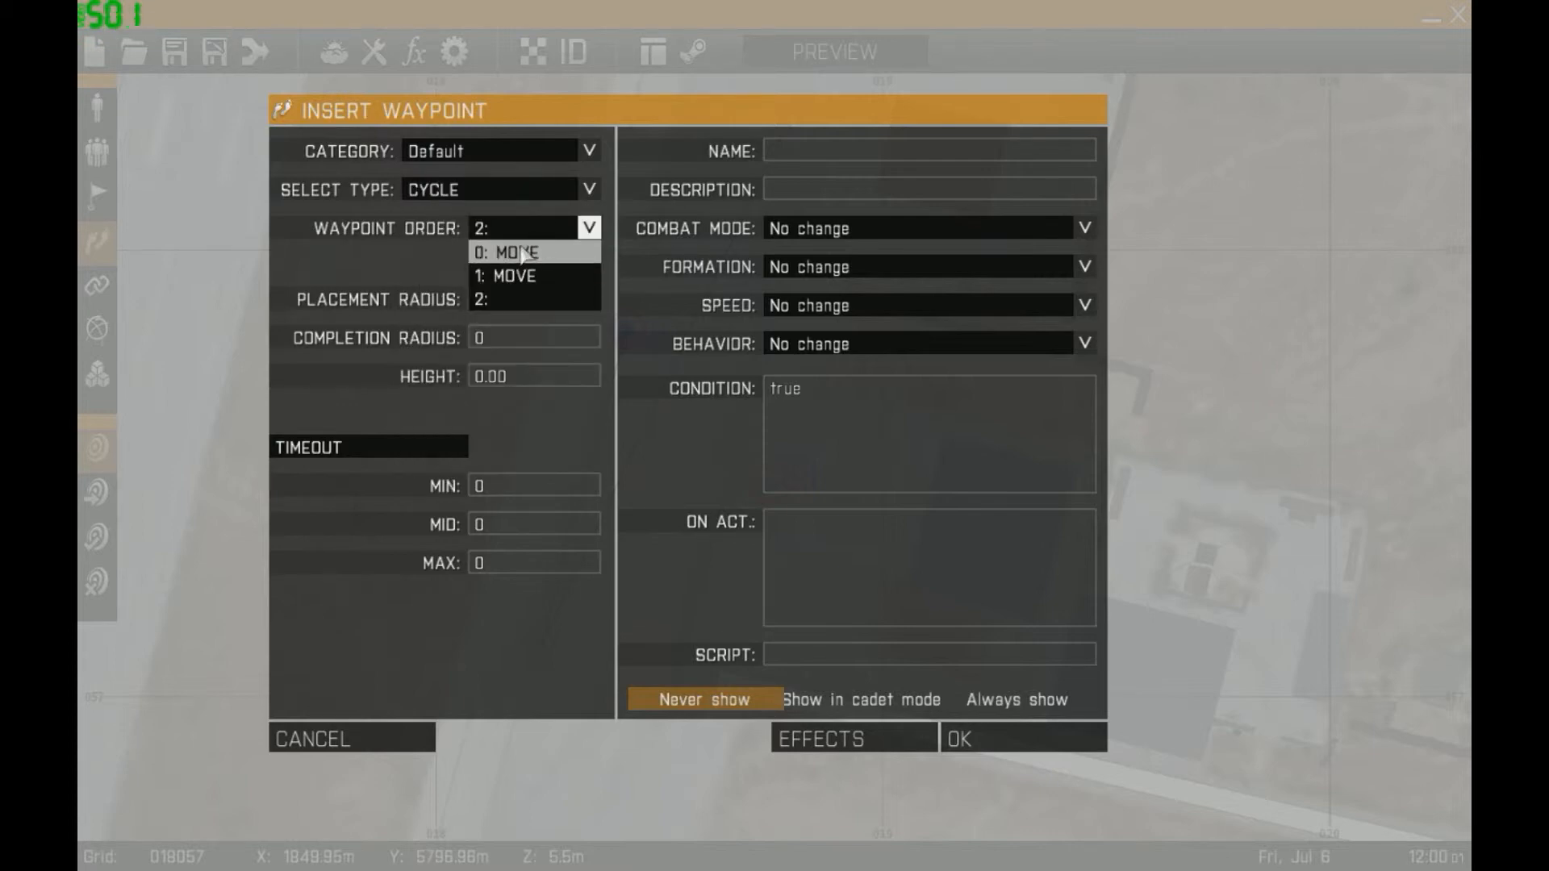
click(540, 234)
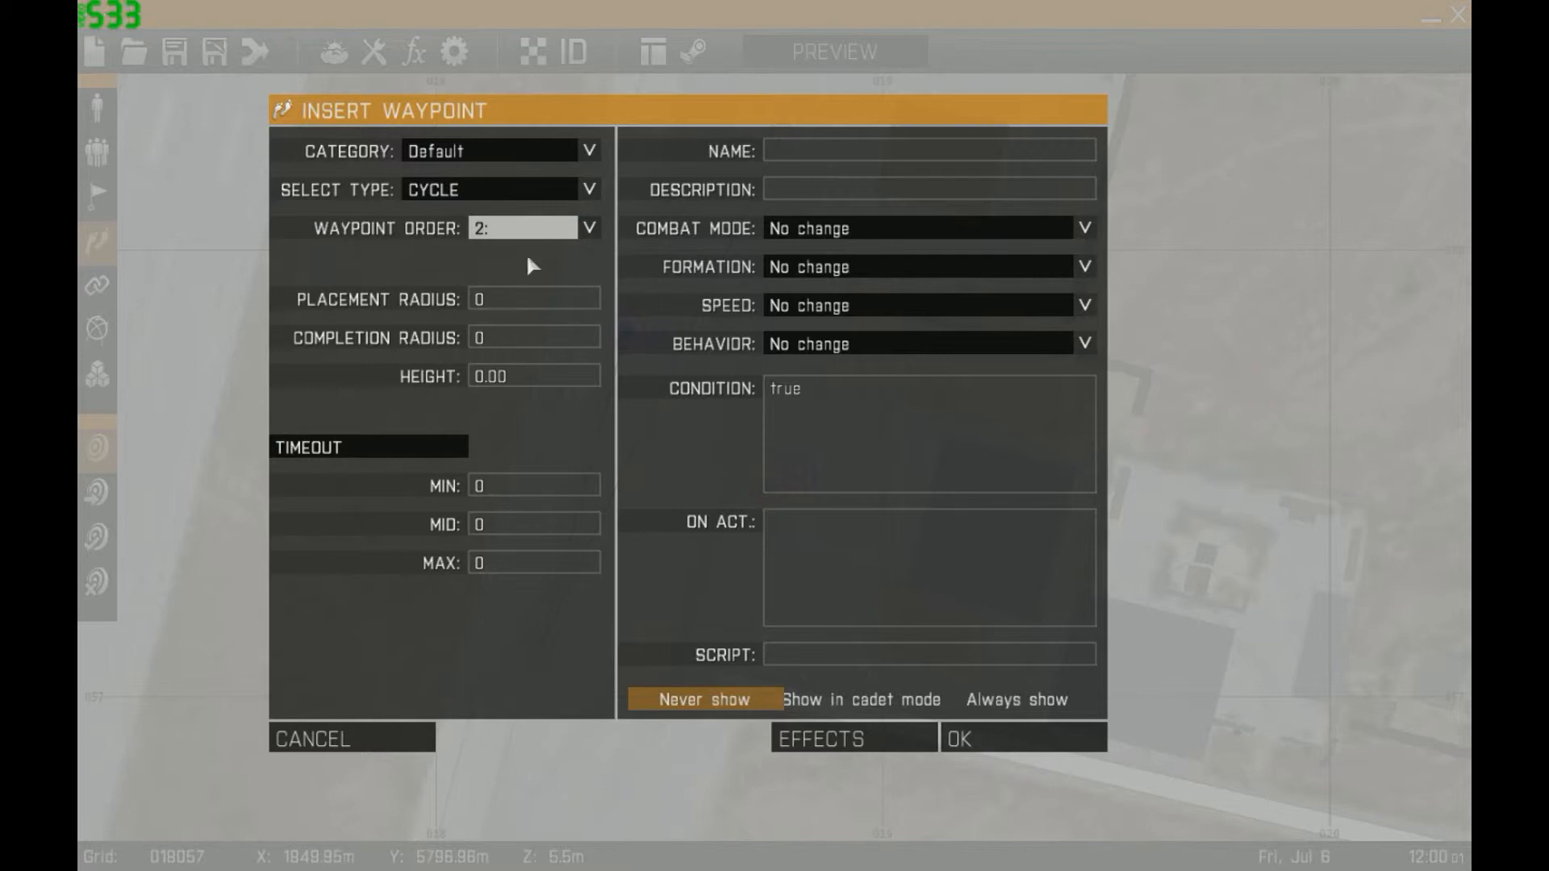
click(802, 233)
click(830, 232)
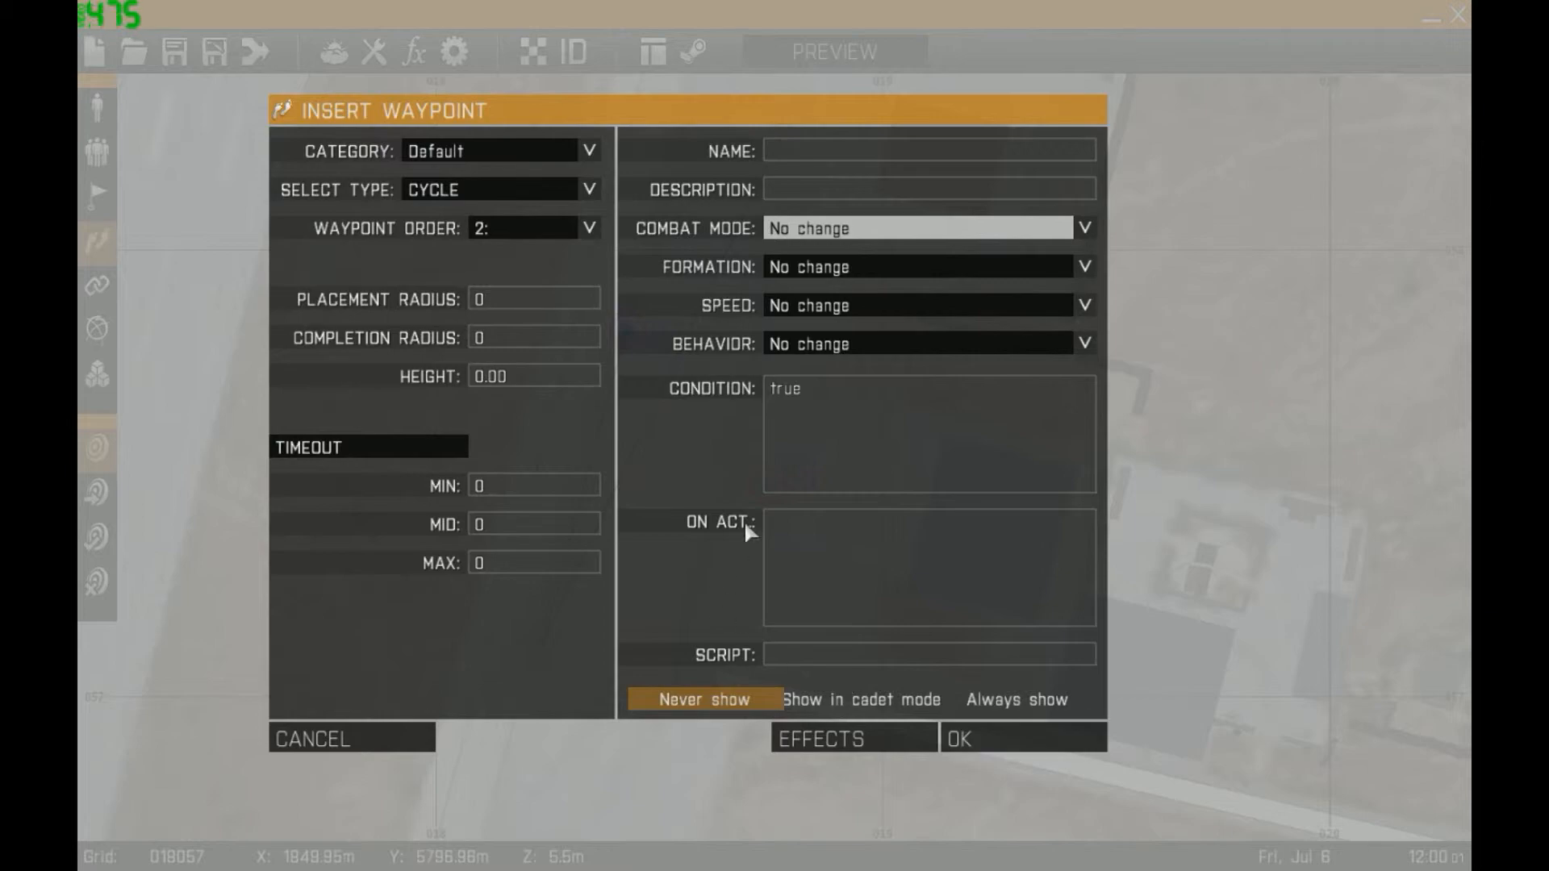
click(1001, 740)
Reposition the CYCLE waypoint northwest of the group, on the shore beside the runway
scroll(665, 275, up, 3)
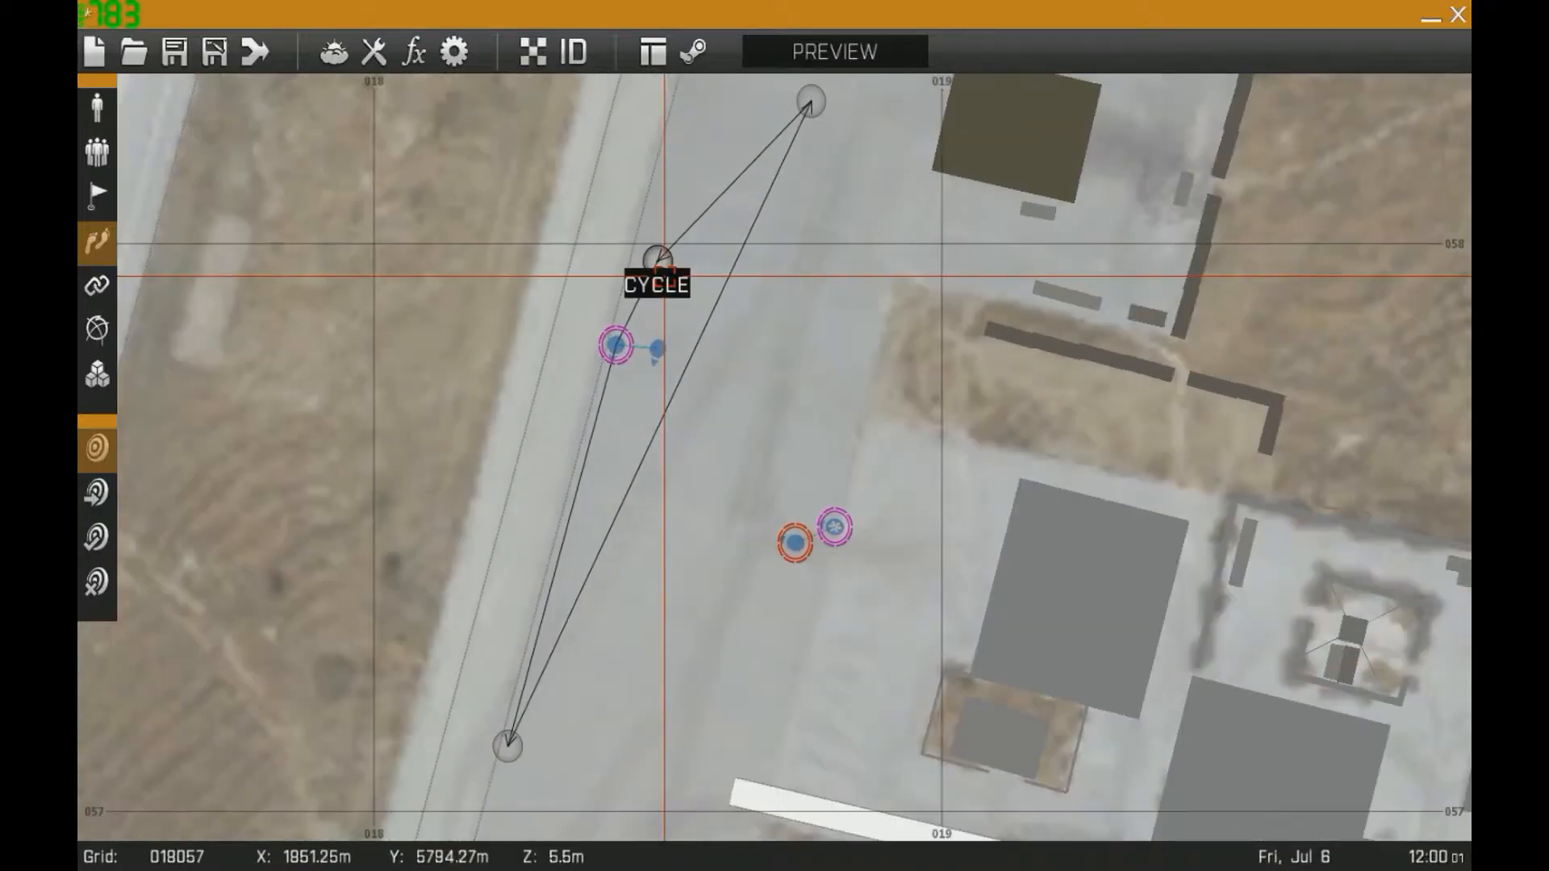
scroll(665, 276, down, 3)
scroll(653, 276, up, 3)
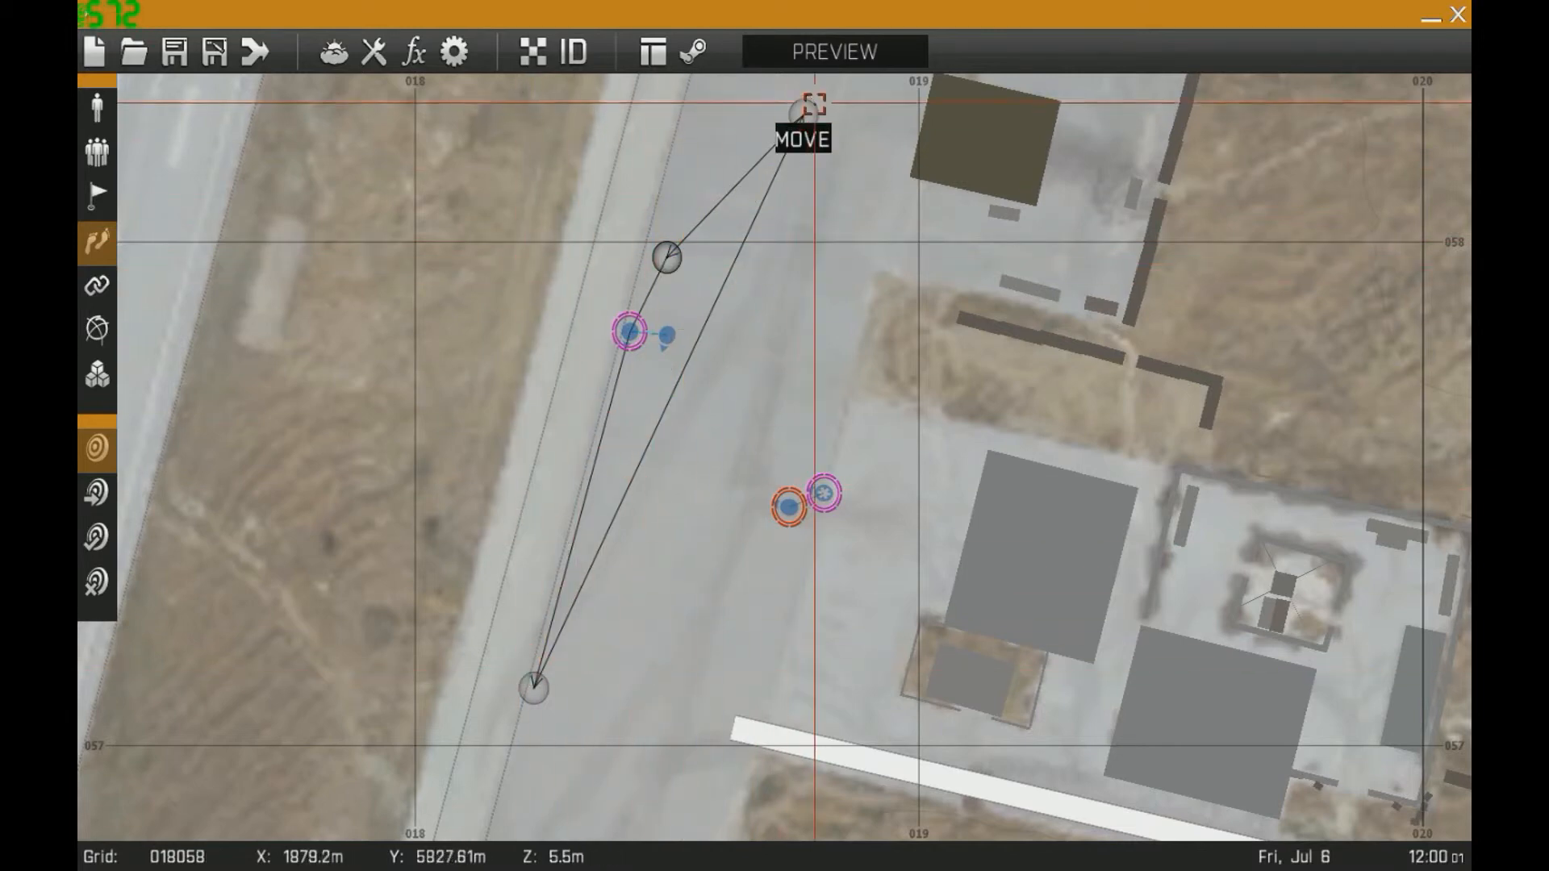
drag(667, 257, 240, 148)
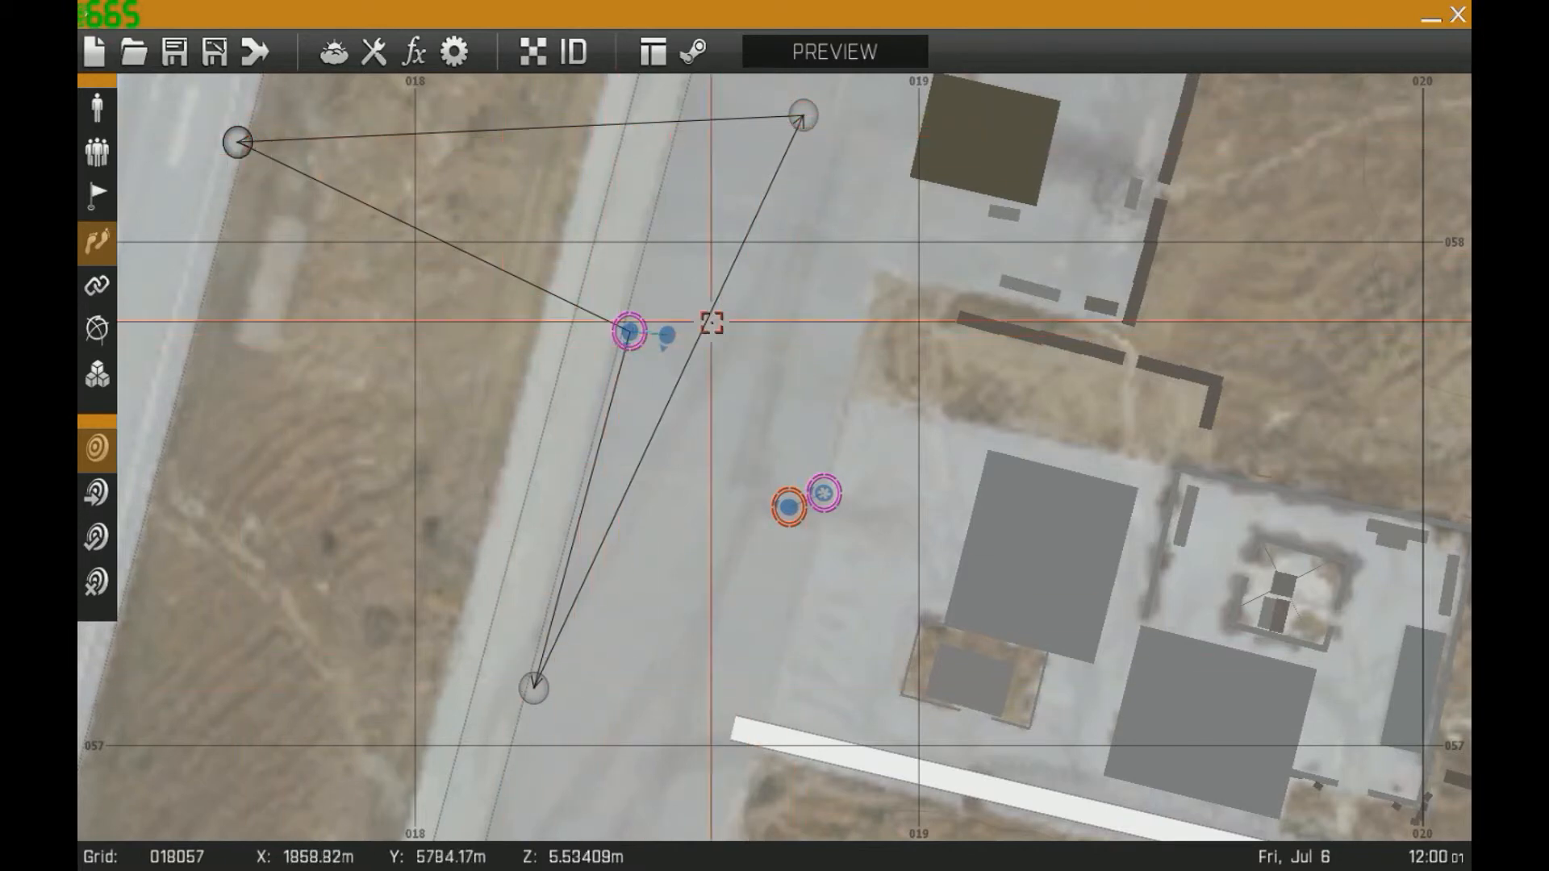
scroll(868, 336, down, 5)
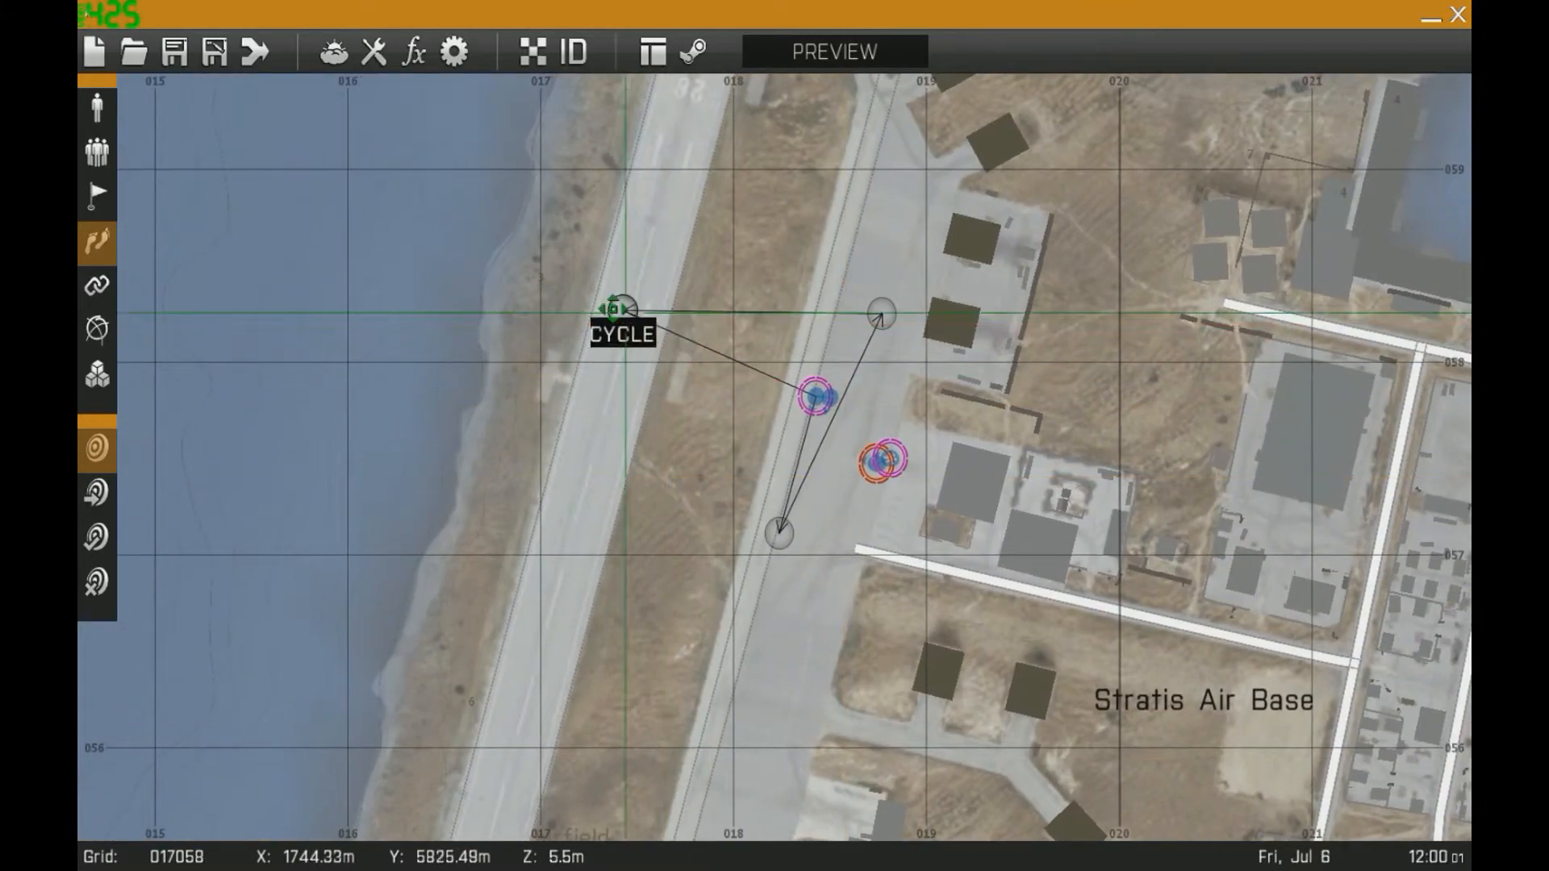
drag(623, 310, 760, 257)
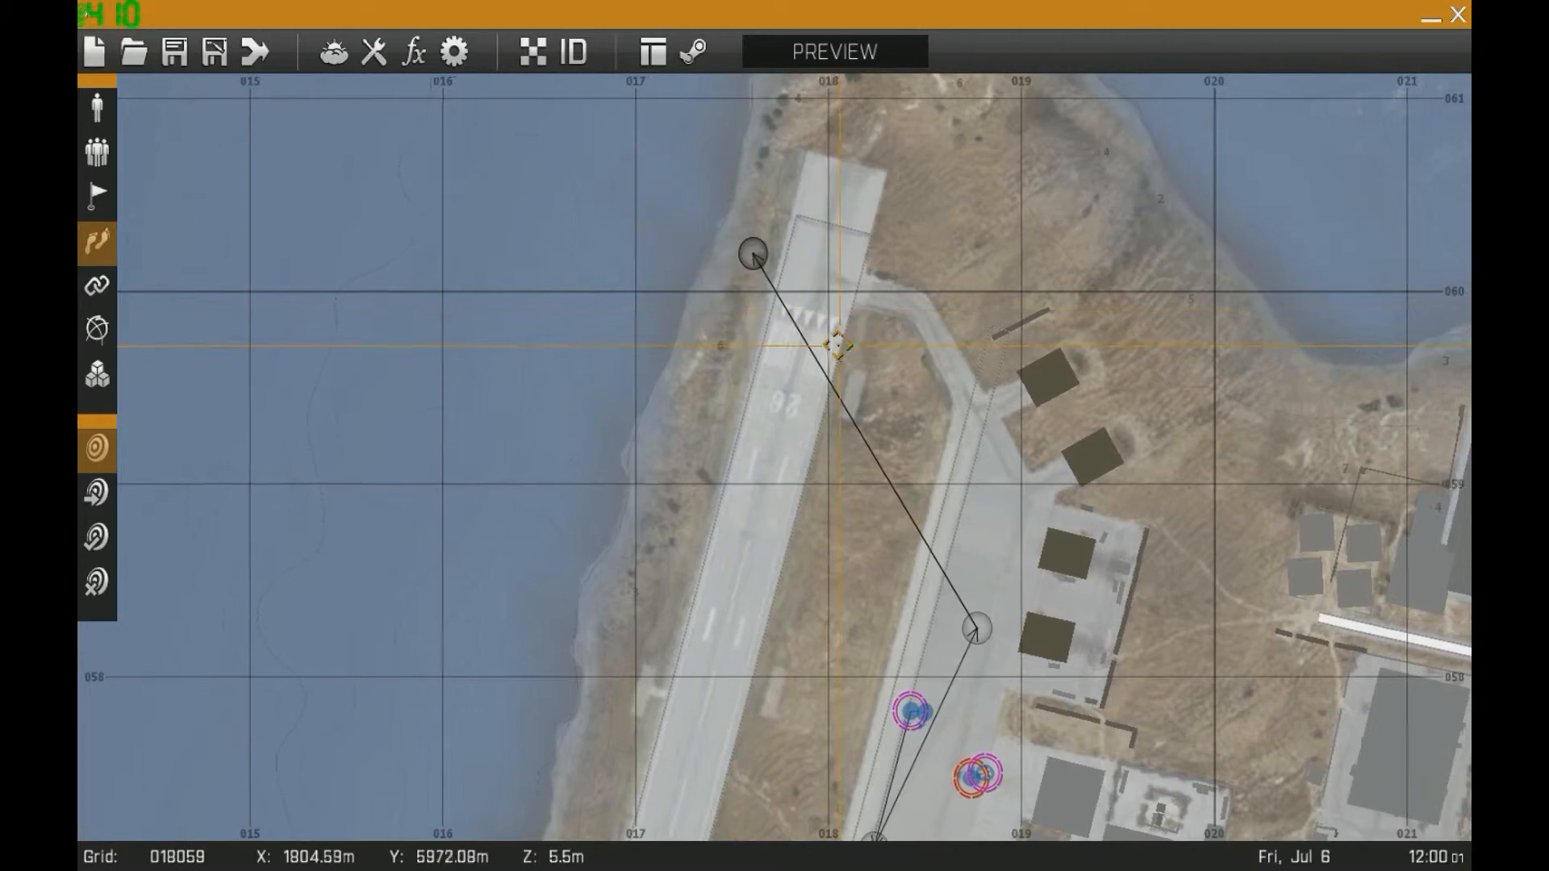
right_drag(848, 346, 734, 98)
right_drag(771, 252, 777, 338)
drag(654, 106, 585, 243)
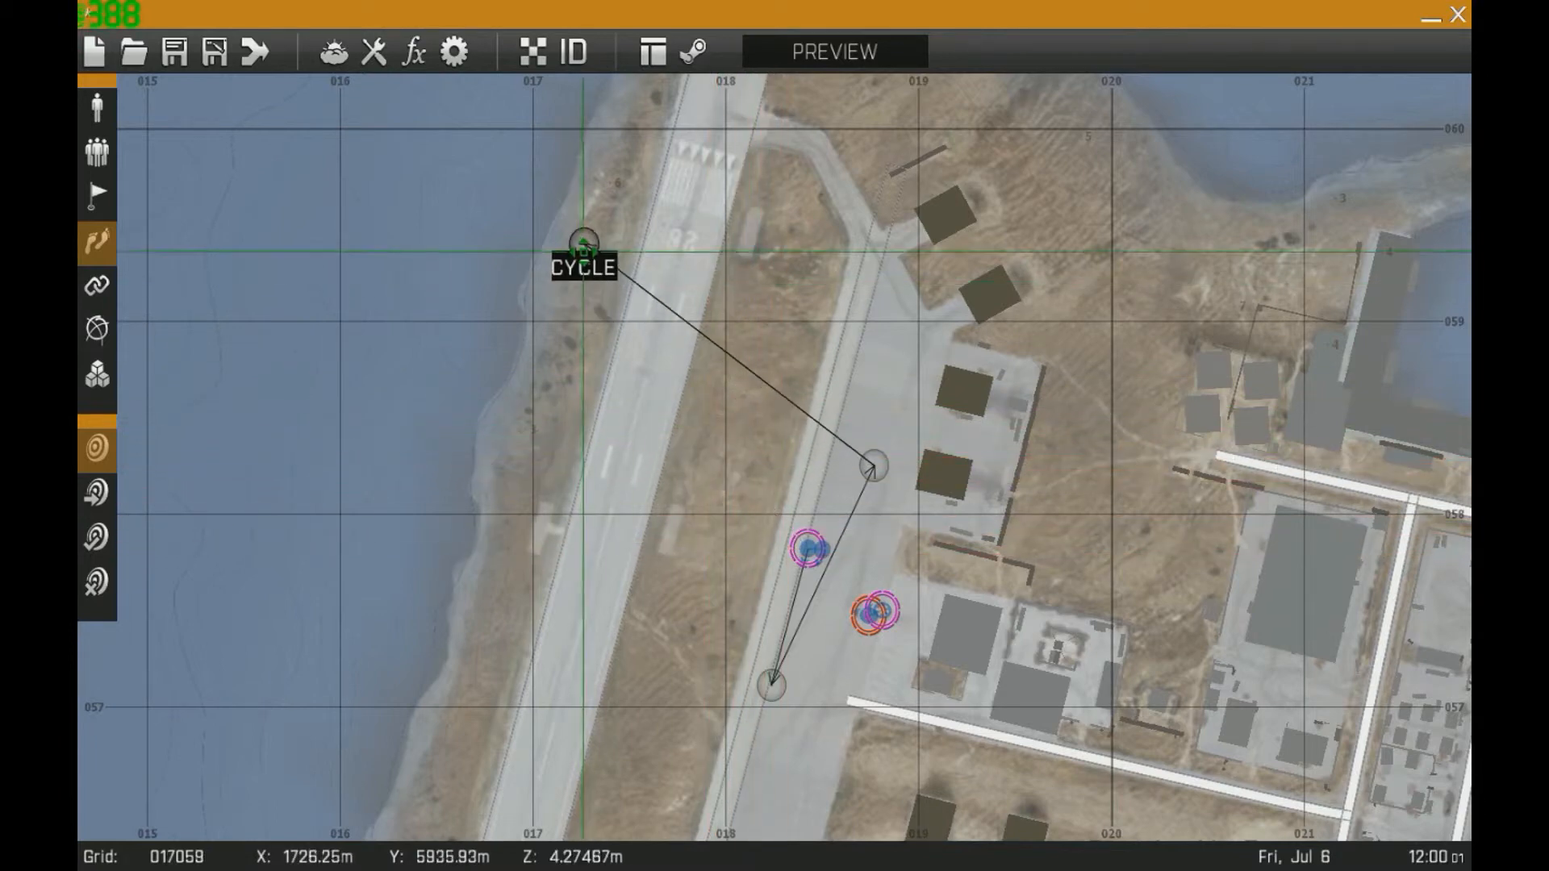
Try the second MOVE waypoint at several positions east and west of the runway, ending far out at sea
drag(874, 466, 1111, 215)
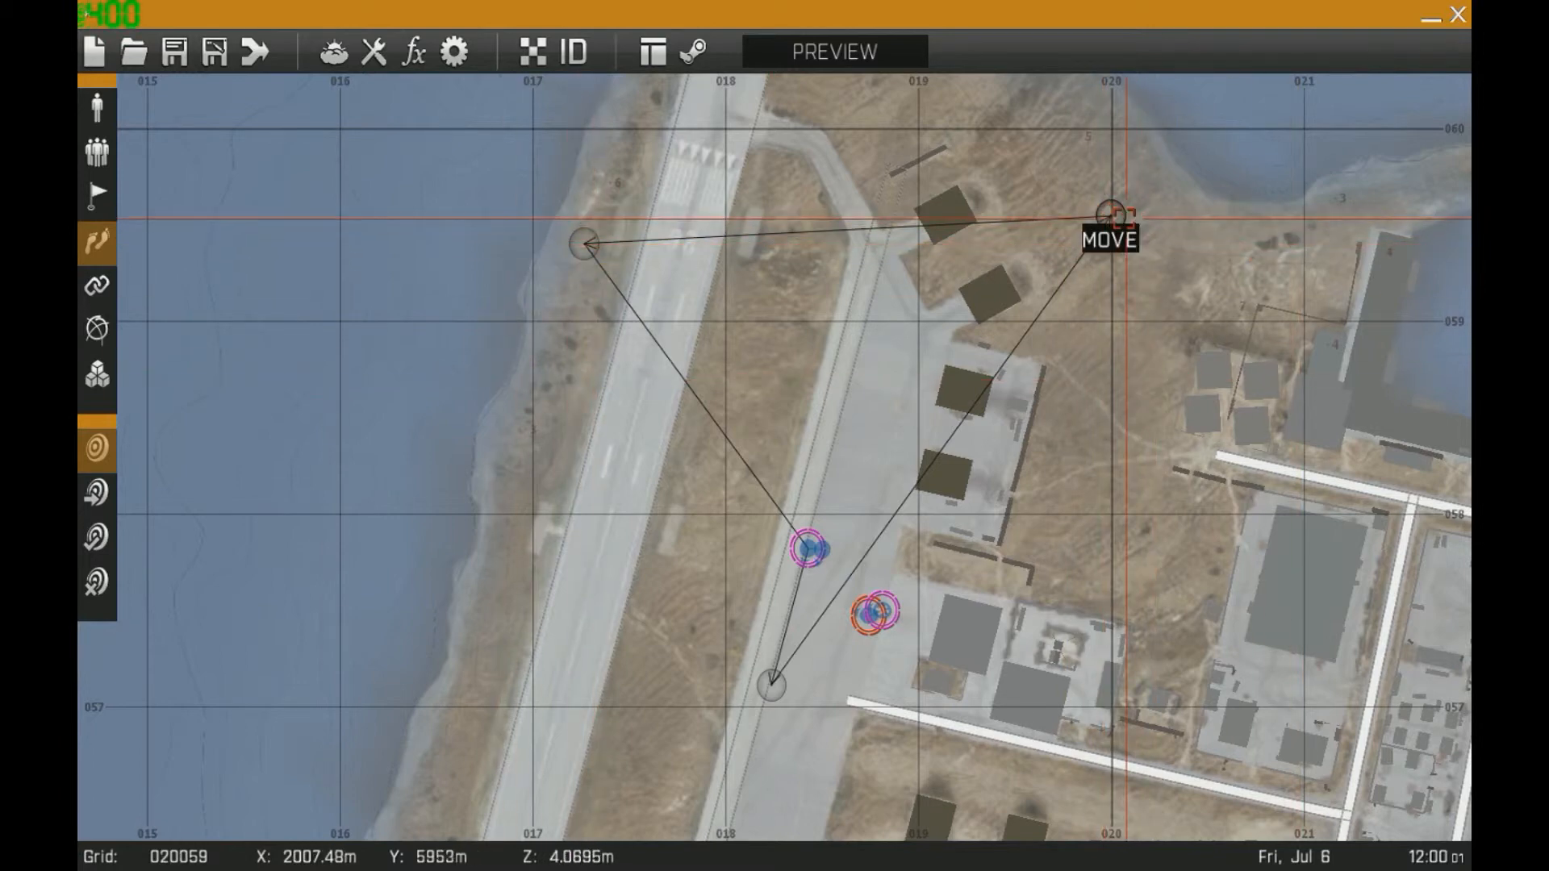
drag(1118, 215, 846, 276)
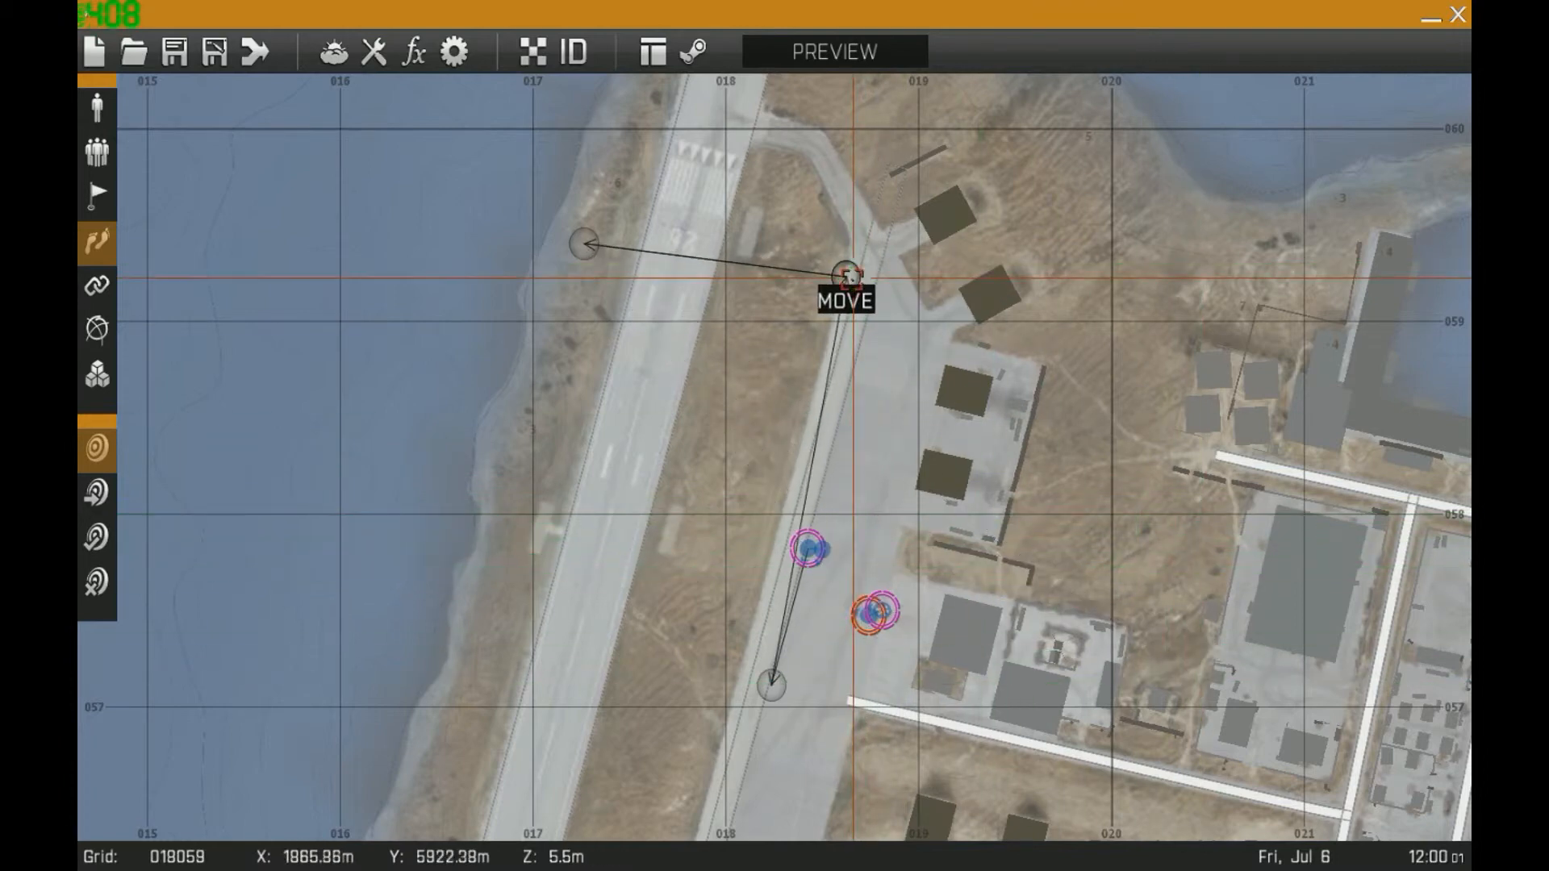
drag(846, 276, 580, 482)
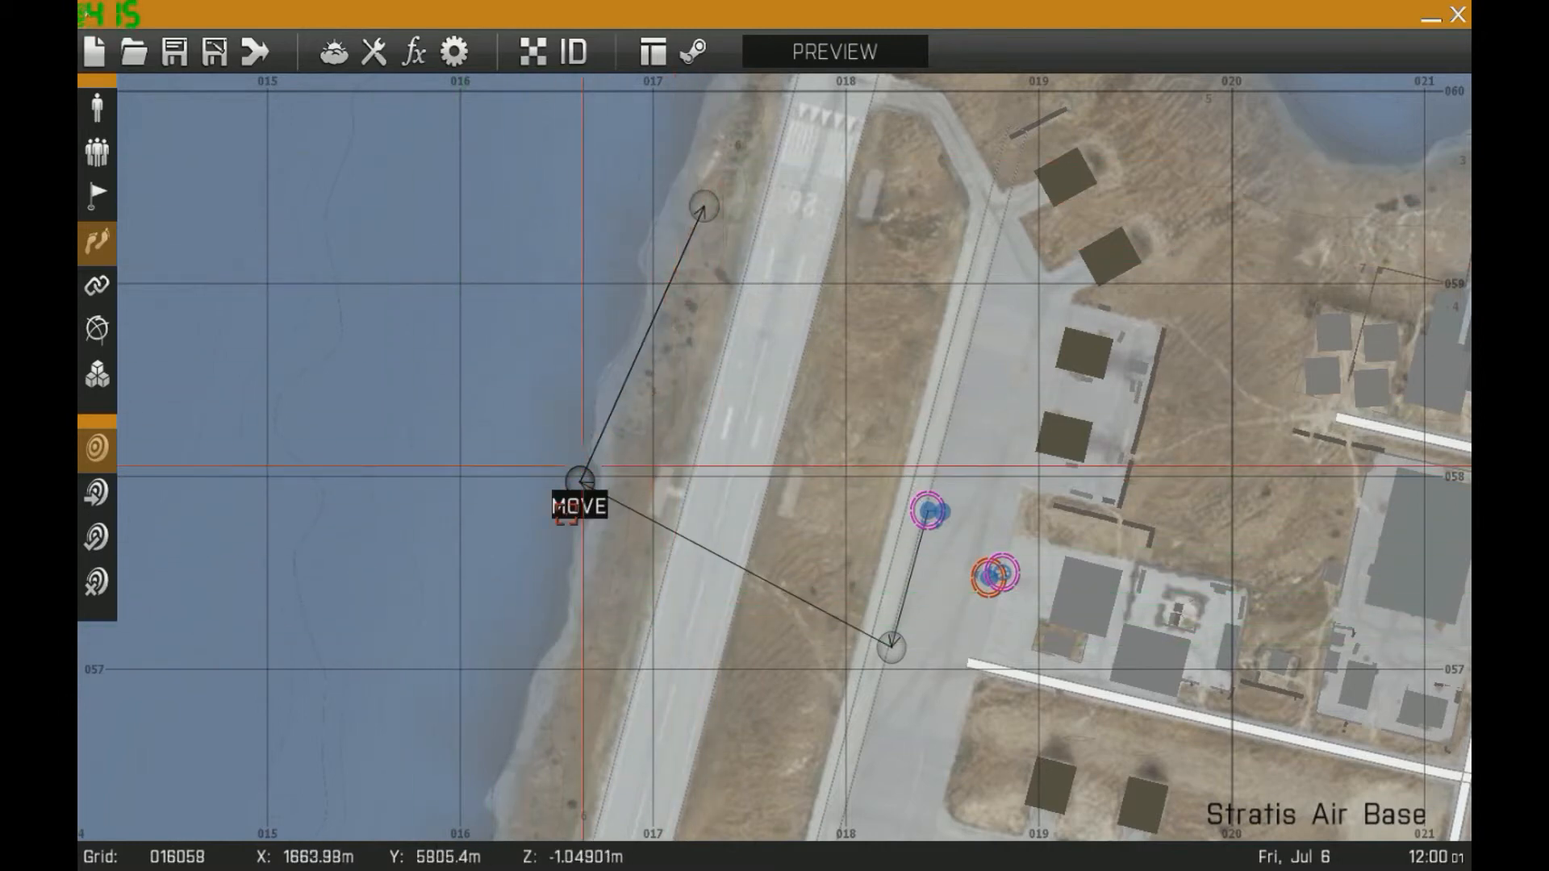
drag(579, 482, 502, 568)
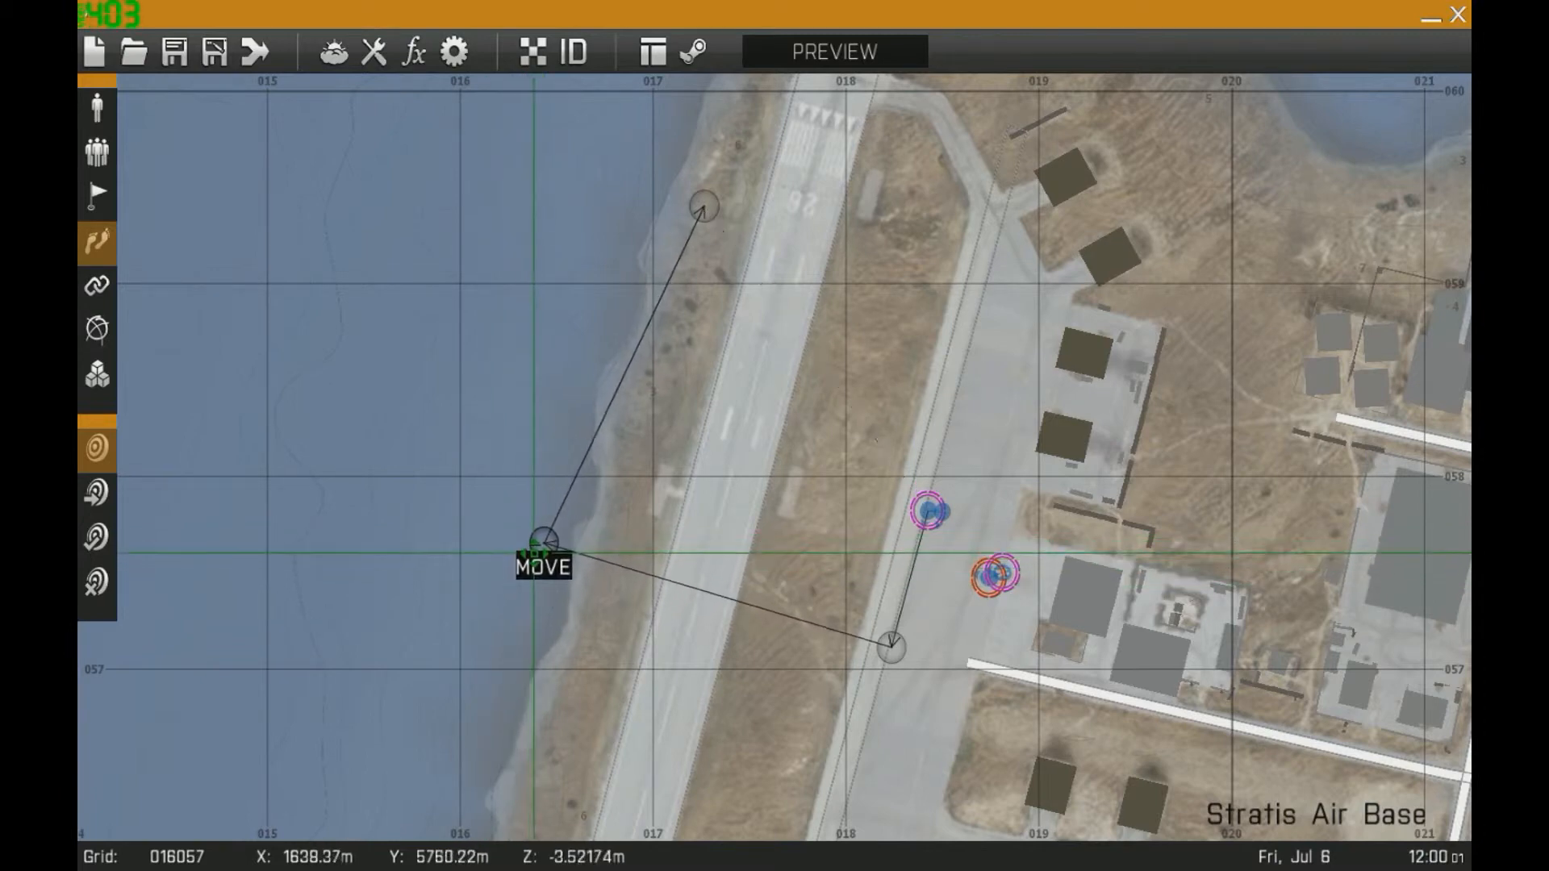
drag(536, 551, 191, 297)
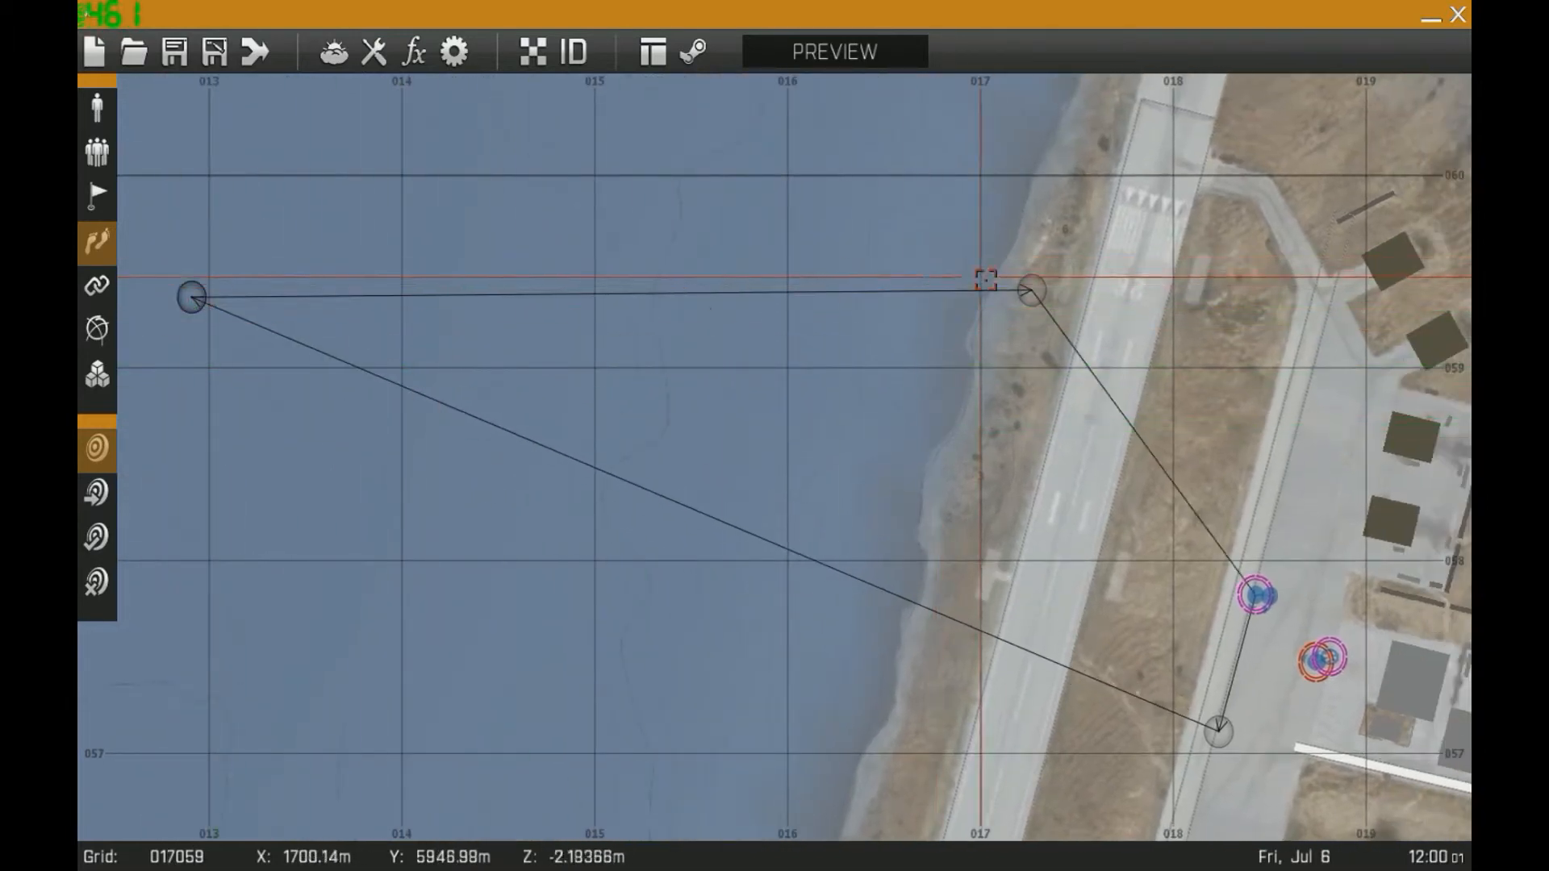
Bring the CYCLE and second MOVE waypoints back near the group, forming a small loop on the grass between runway and taxiway
drag(1045, 297, 869, 156)
right_drag(581, 269, 734, 280)
scroll(693, 289, down, 5)
drag(588, 298, 735, 566)
scroll(897, 460, up, 3)
scroll(897, 460, up, 2)
right_drag(818, 235, 735, 566)
drag(735, 567, 717, 531)
right_drag(500, 105, 533, 253)
drag(437, 153, 813, 601)
right_drag(812, 600, 753, 361)
drag(681, 426, 724, 503)
drag(754, 361, 759, 380)
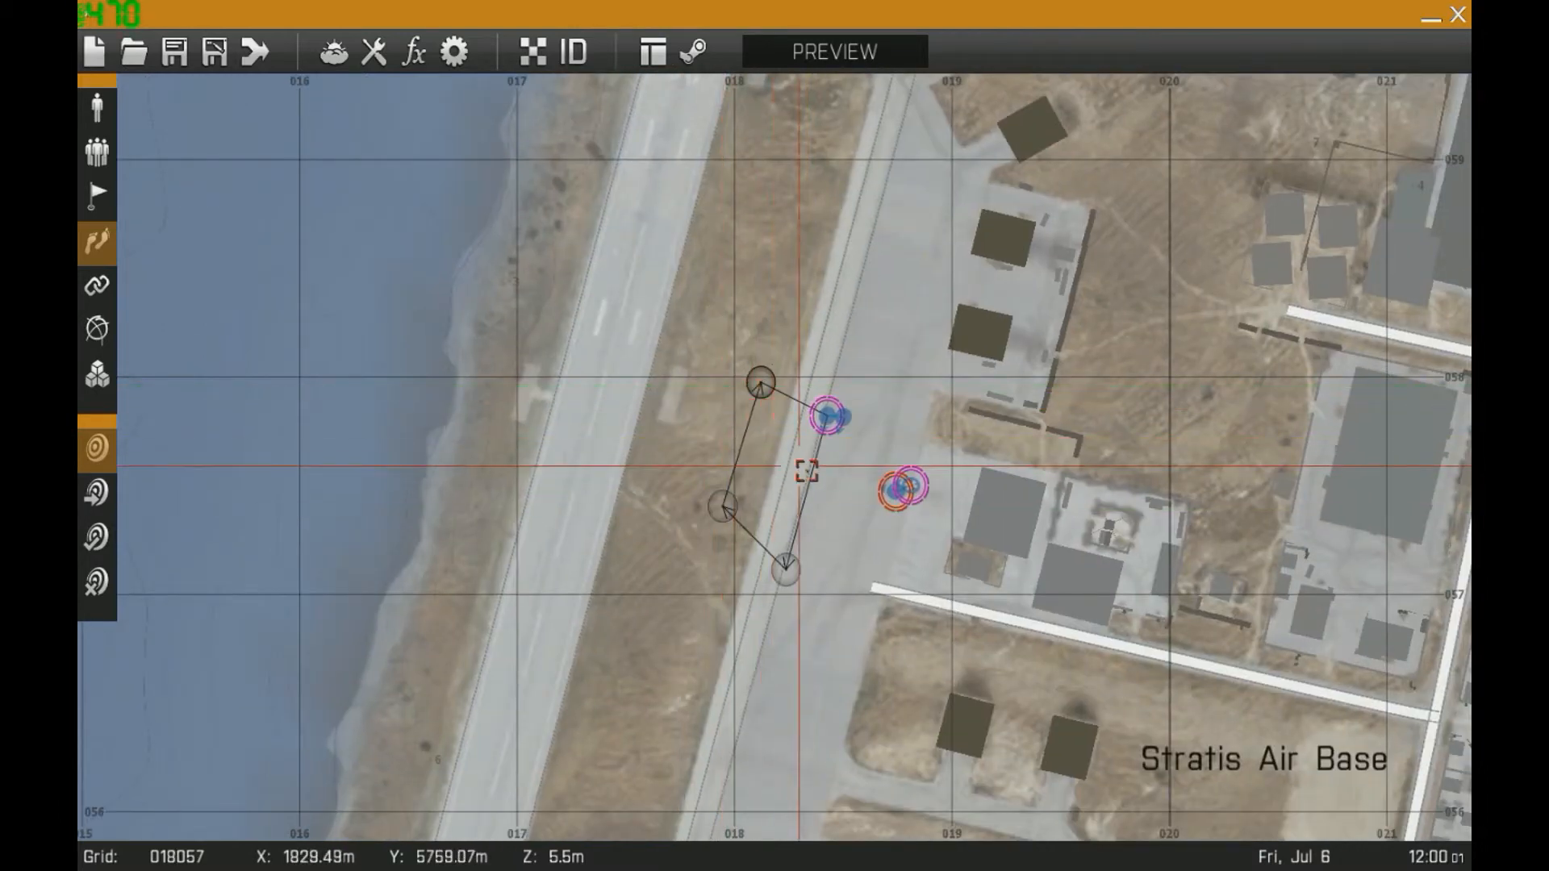
Change the first MOVE waypoint's speed setting and check the second MOVE waypoint's settings
scroll(817, 477, up, 2)
scroll(816, 477, up, 2)
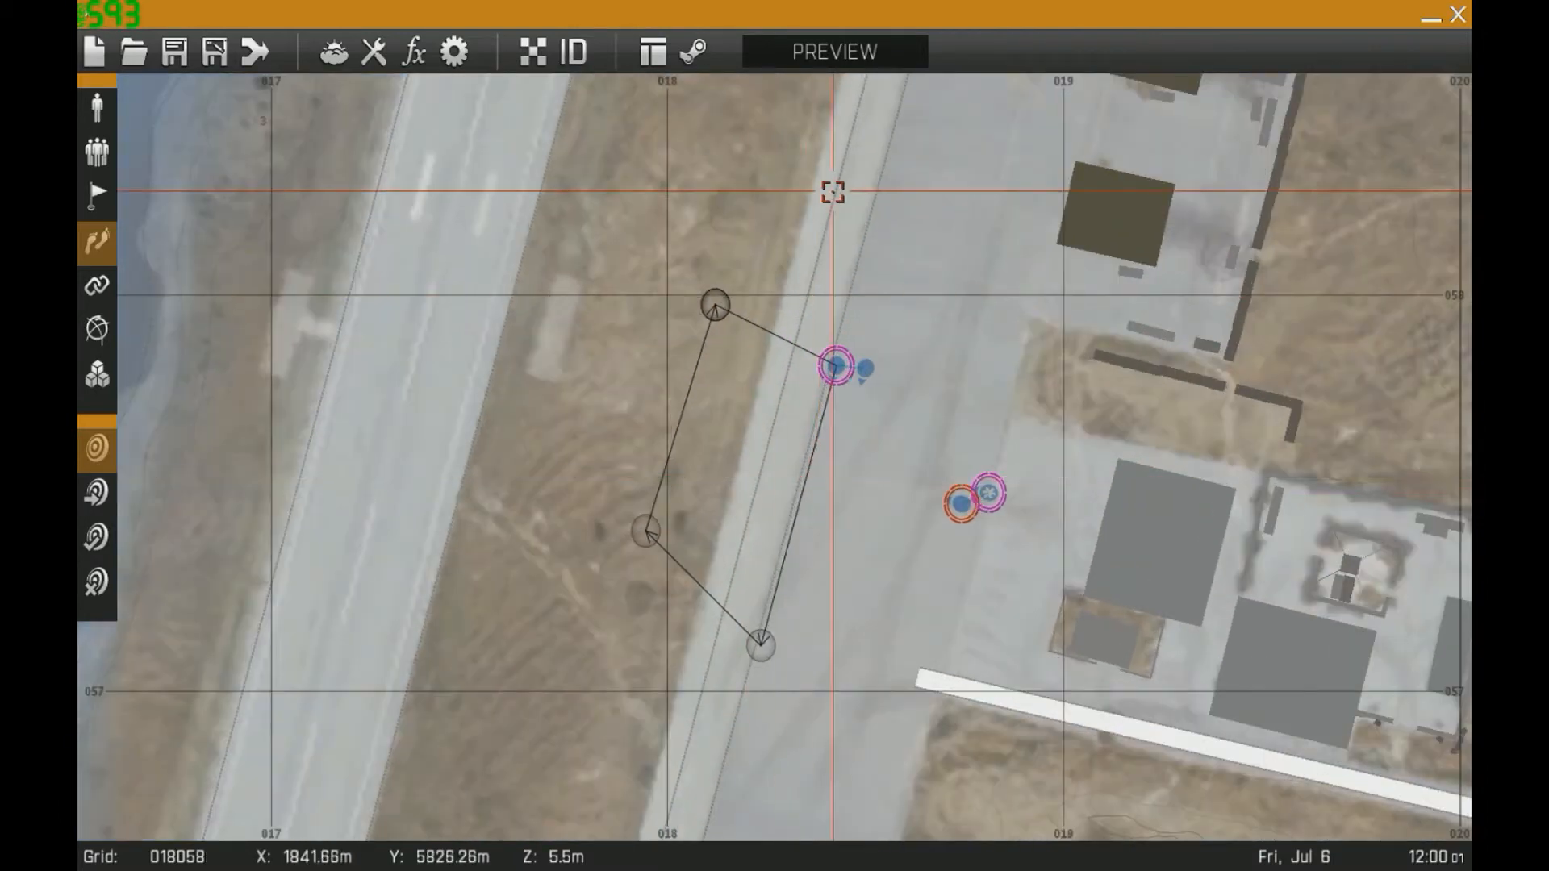
double_click(766, 650)
click(811, 303)
click(795, 374)
click(985, 741)
double_click(637, 539)
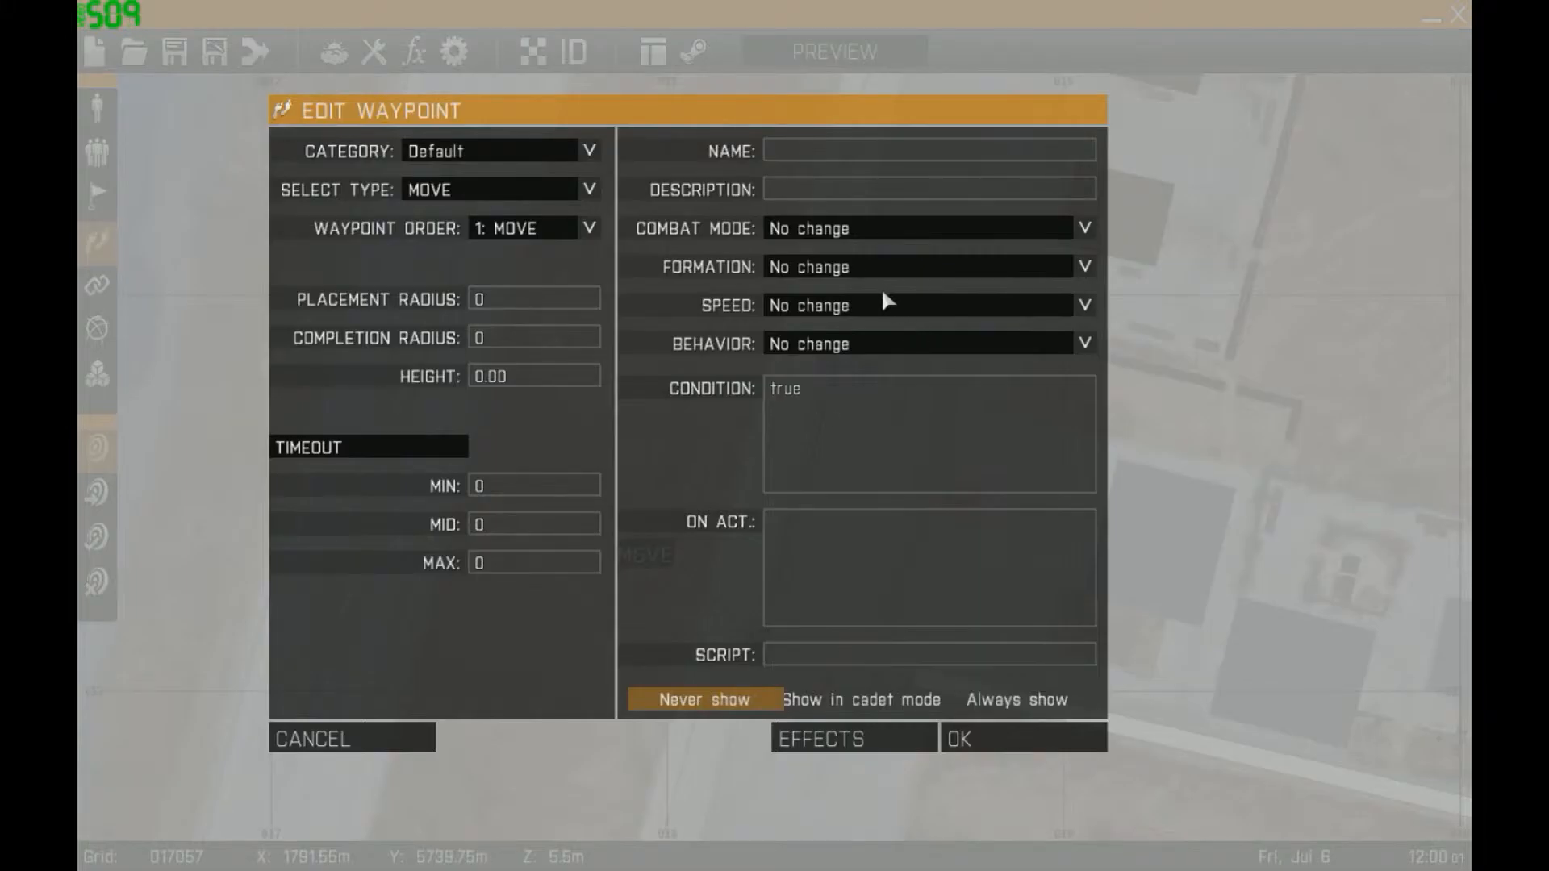
click(976, 740)
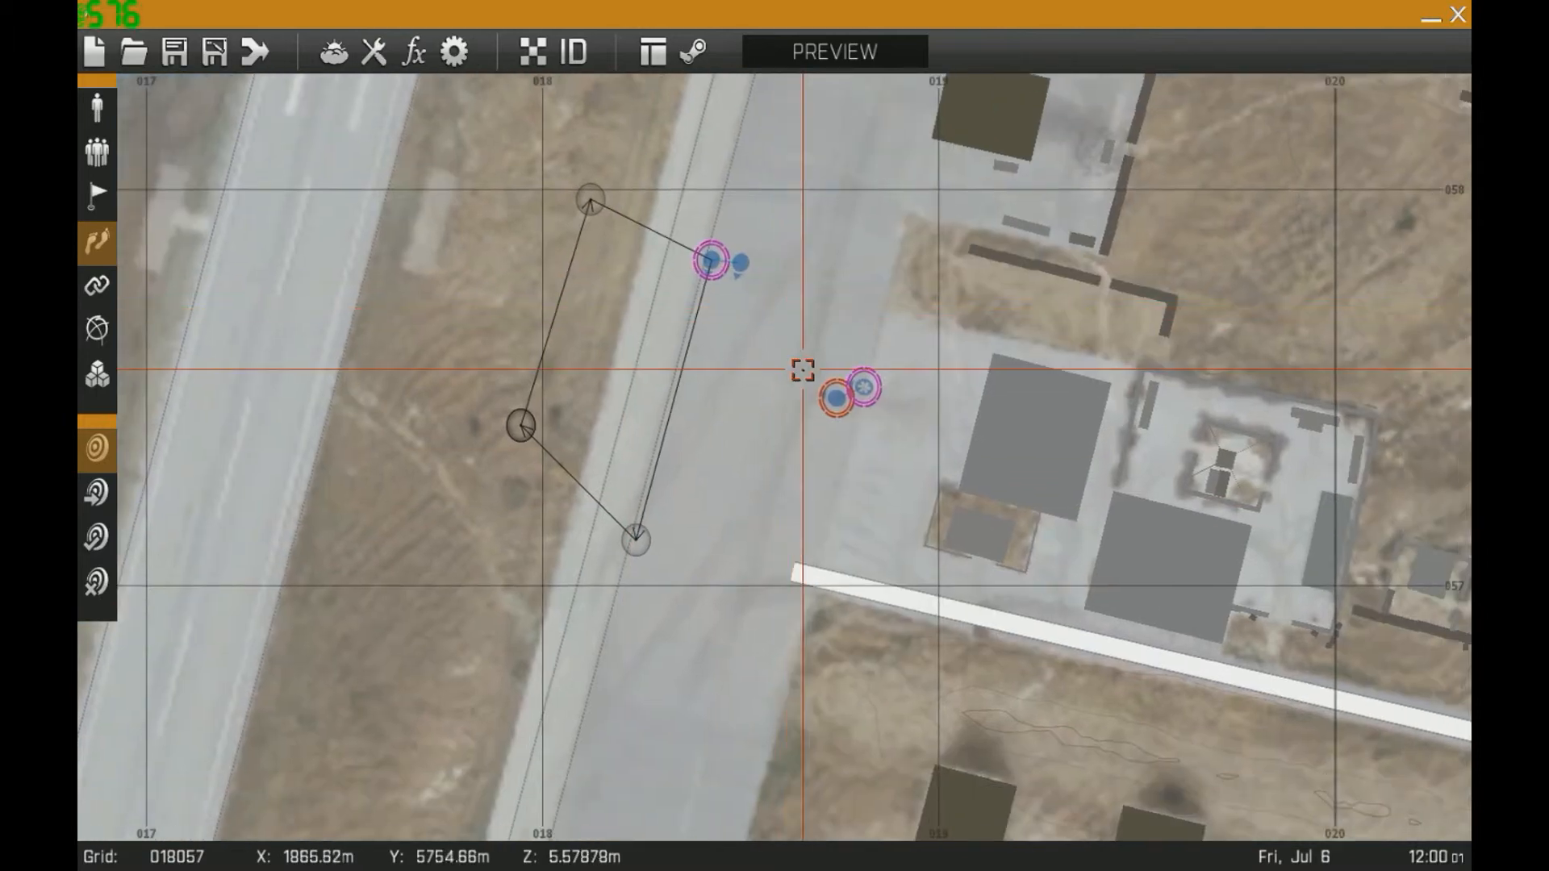
Save the mission as a user mission named Tutorial
right_drag(803, 197, 754, 439)
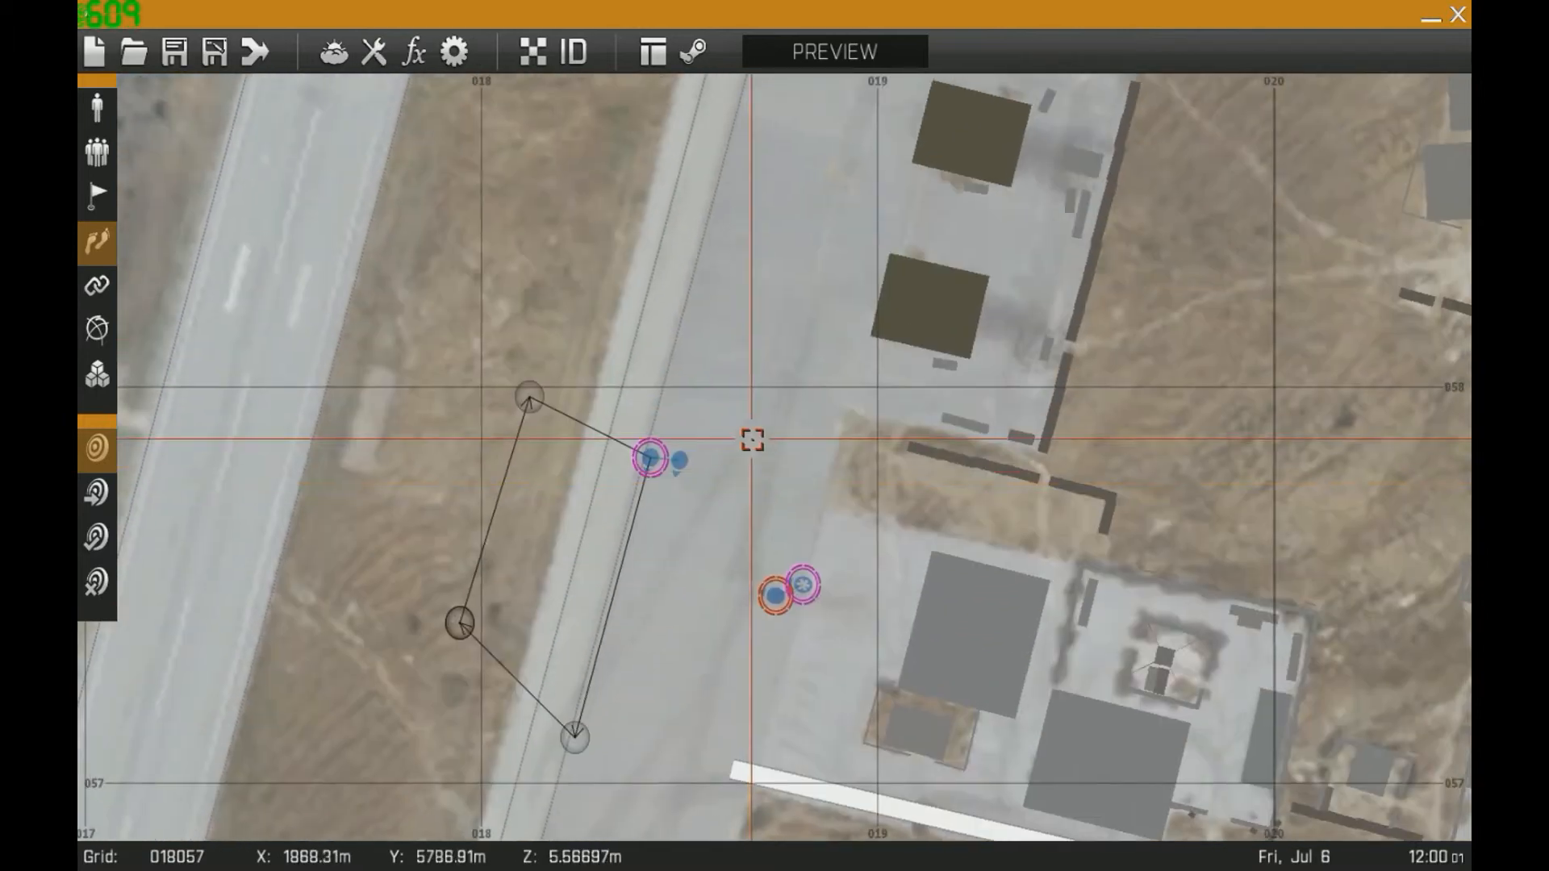
right_drag(453, 671, 605, 409)
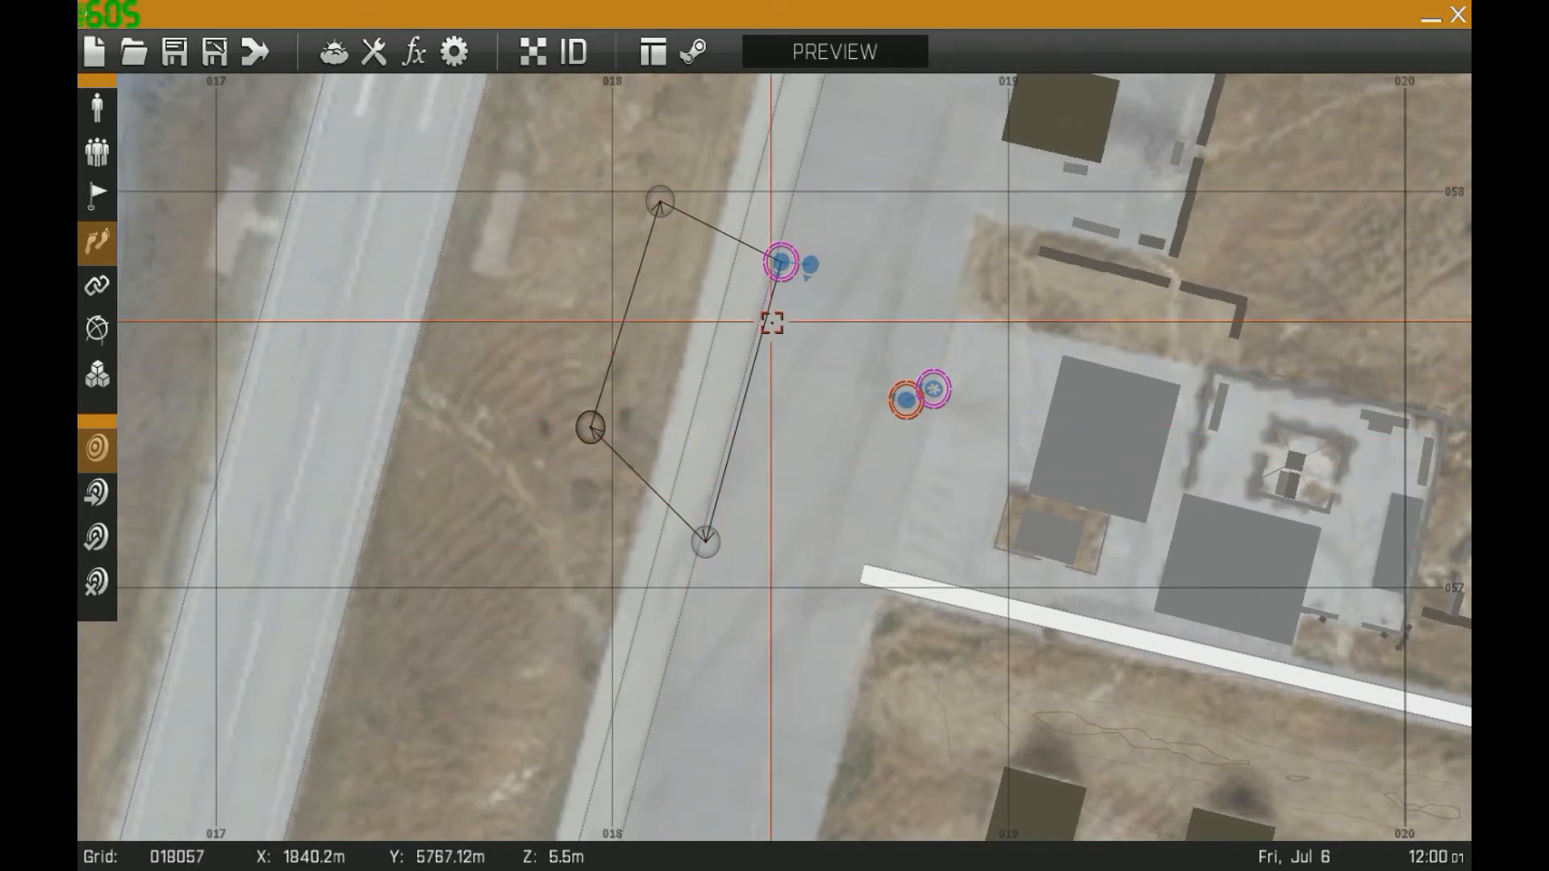
right_drag(740, 328, 677, 427)
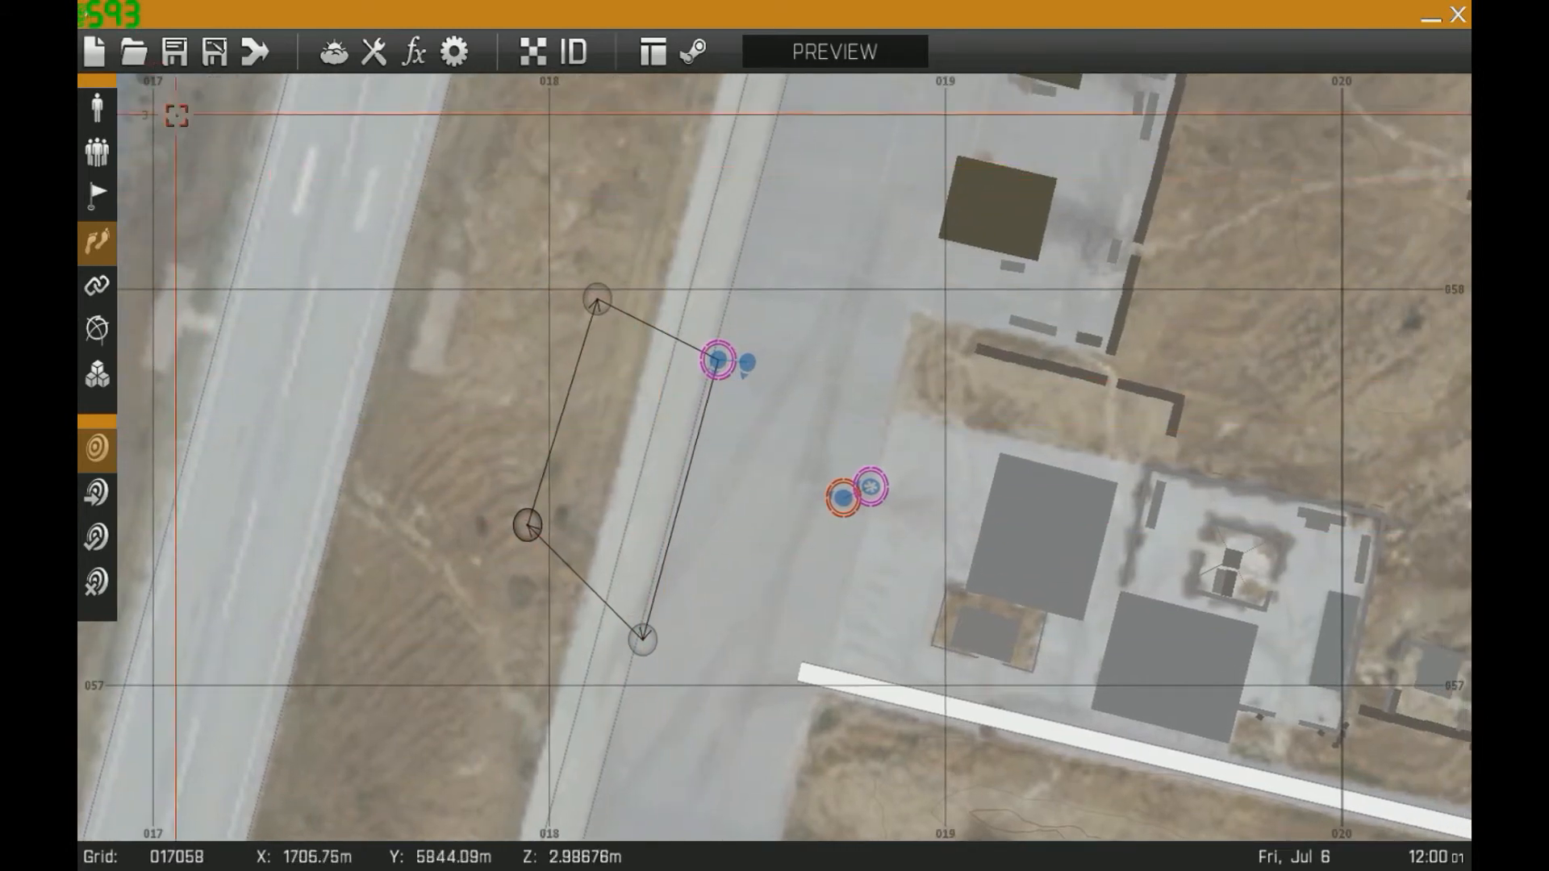
click(213, 52)
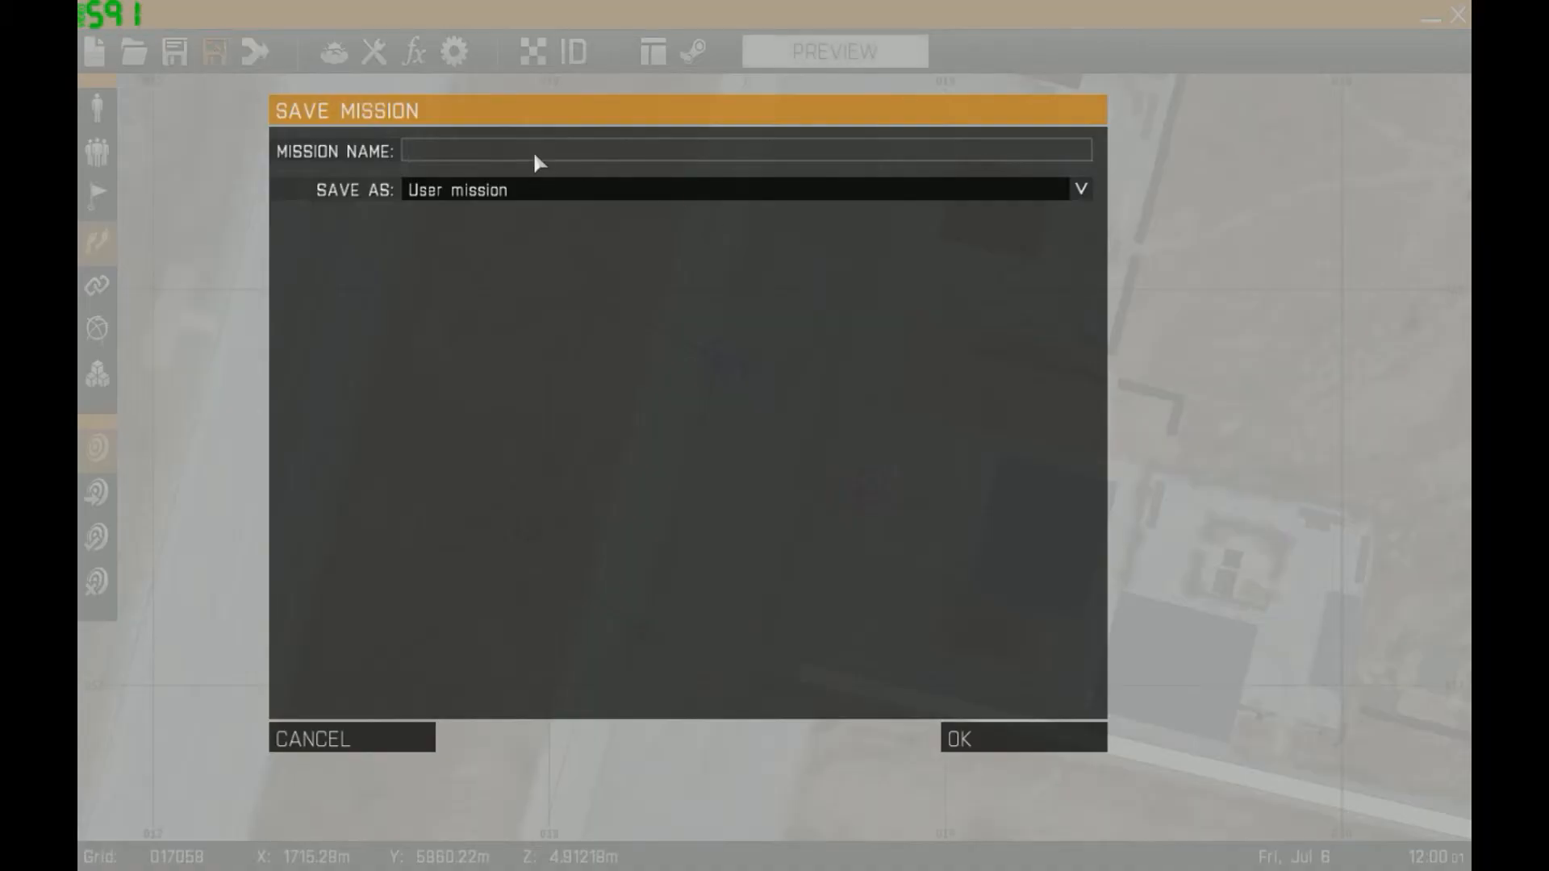
text(Tutorial)
click(962, 739)
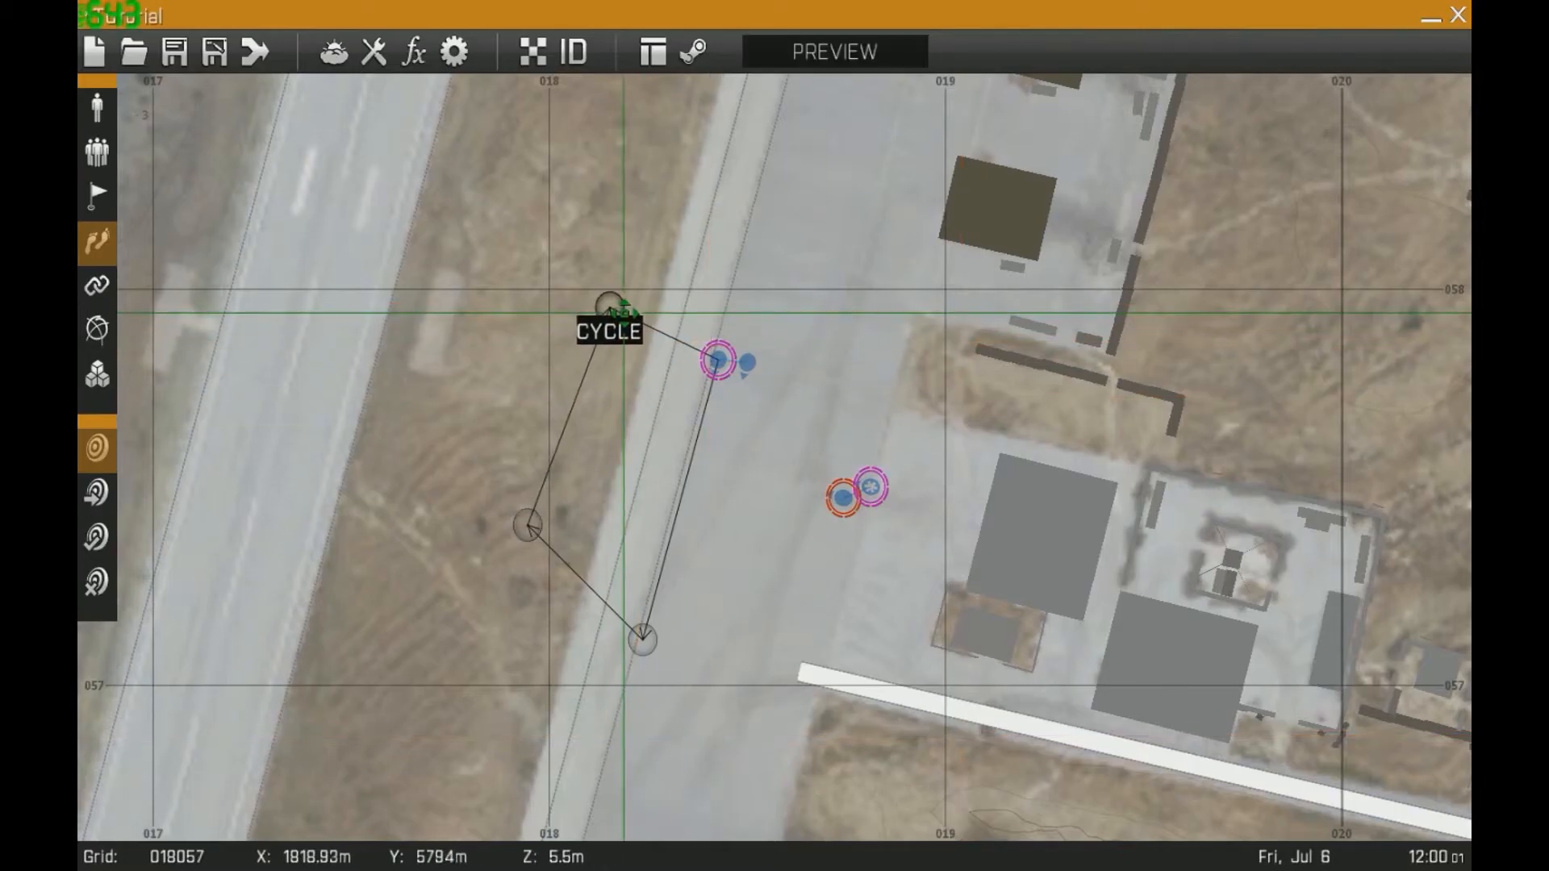
Reposition the second MOVE waypoint farther south and adjust the CYCLE waypoint so the patrol loop becomes roughly rectangular
drag(528, 526, 507, 586)
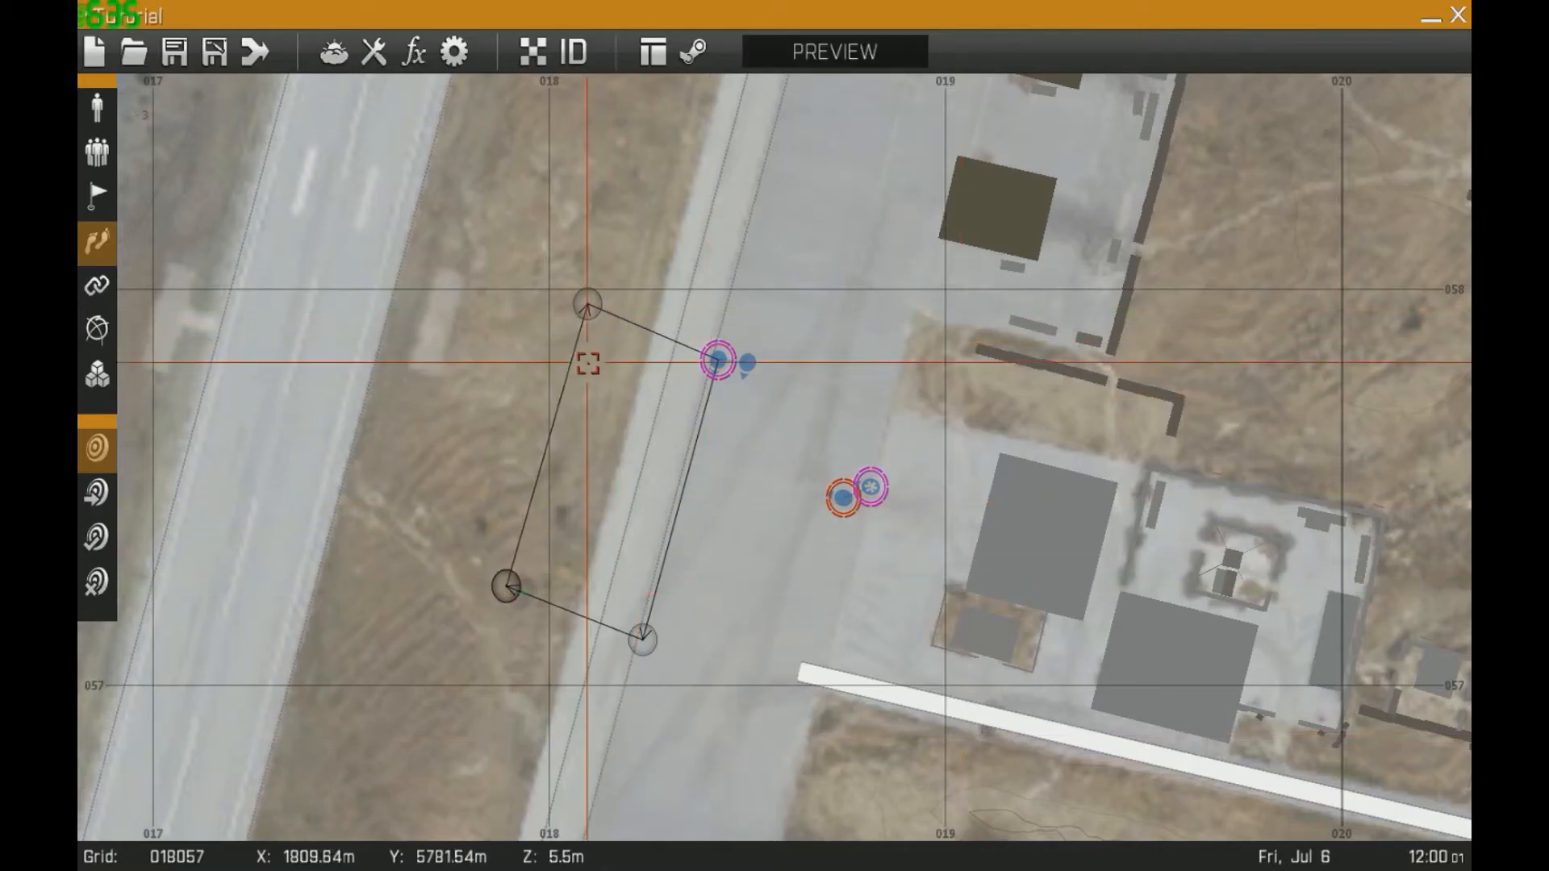
drag(575, 299, 567, 307)
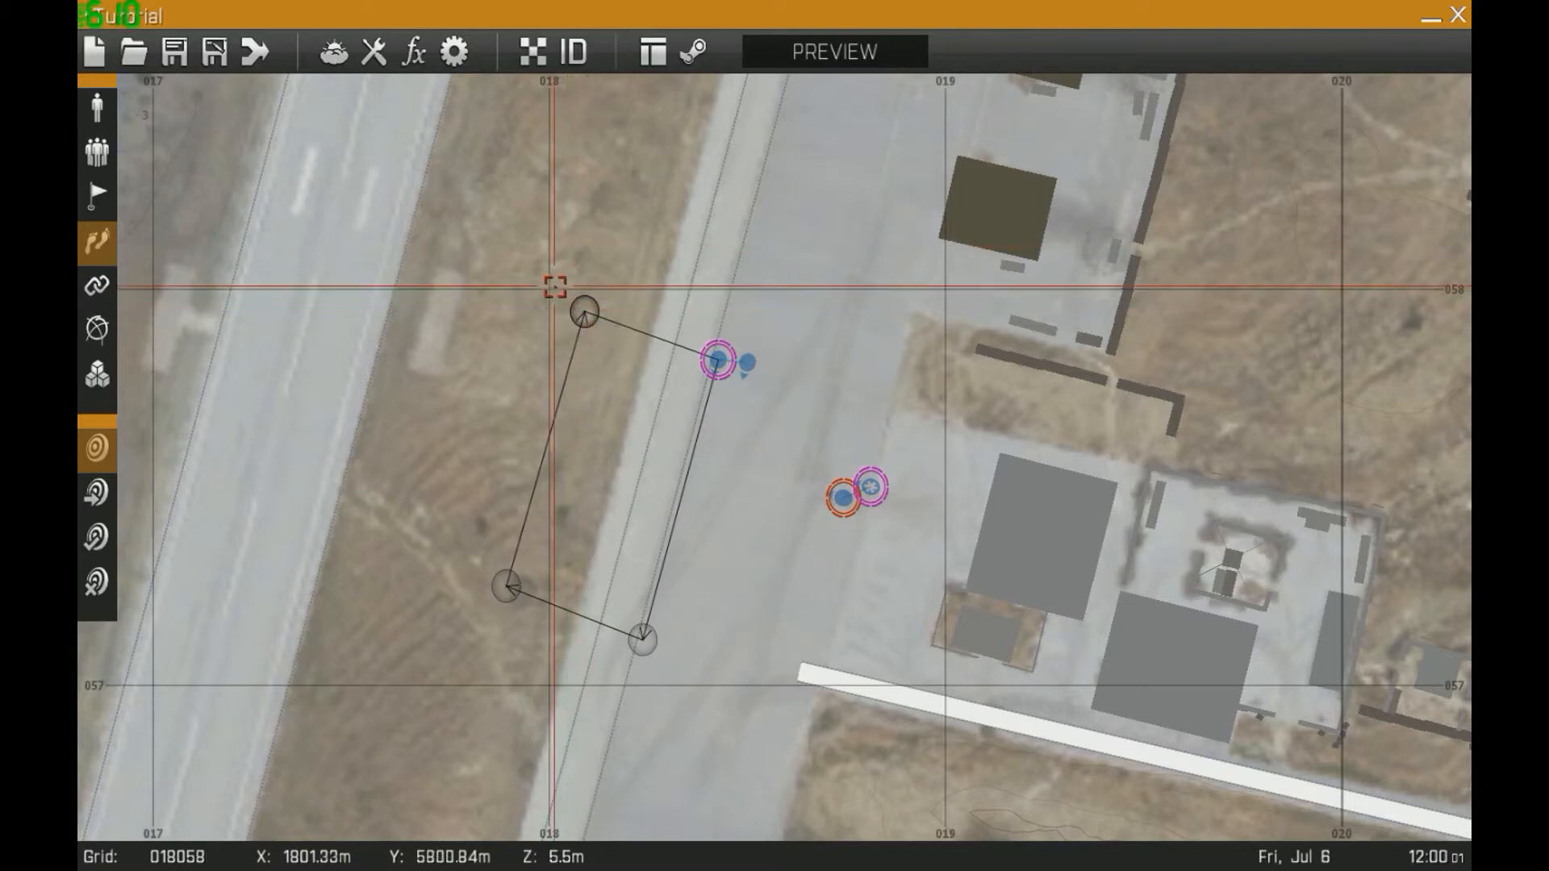
scroll(666, 413, down, 8)
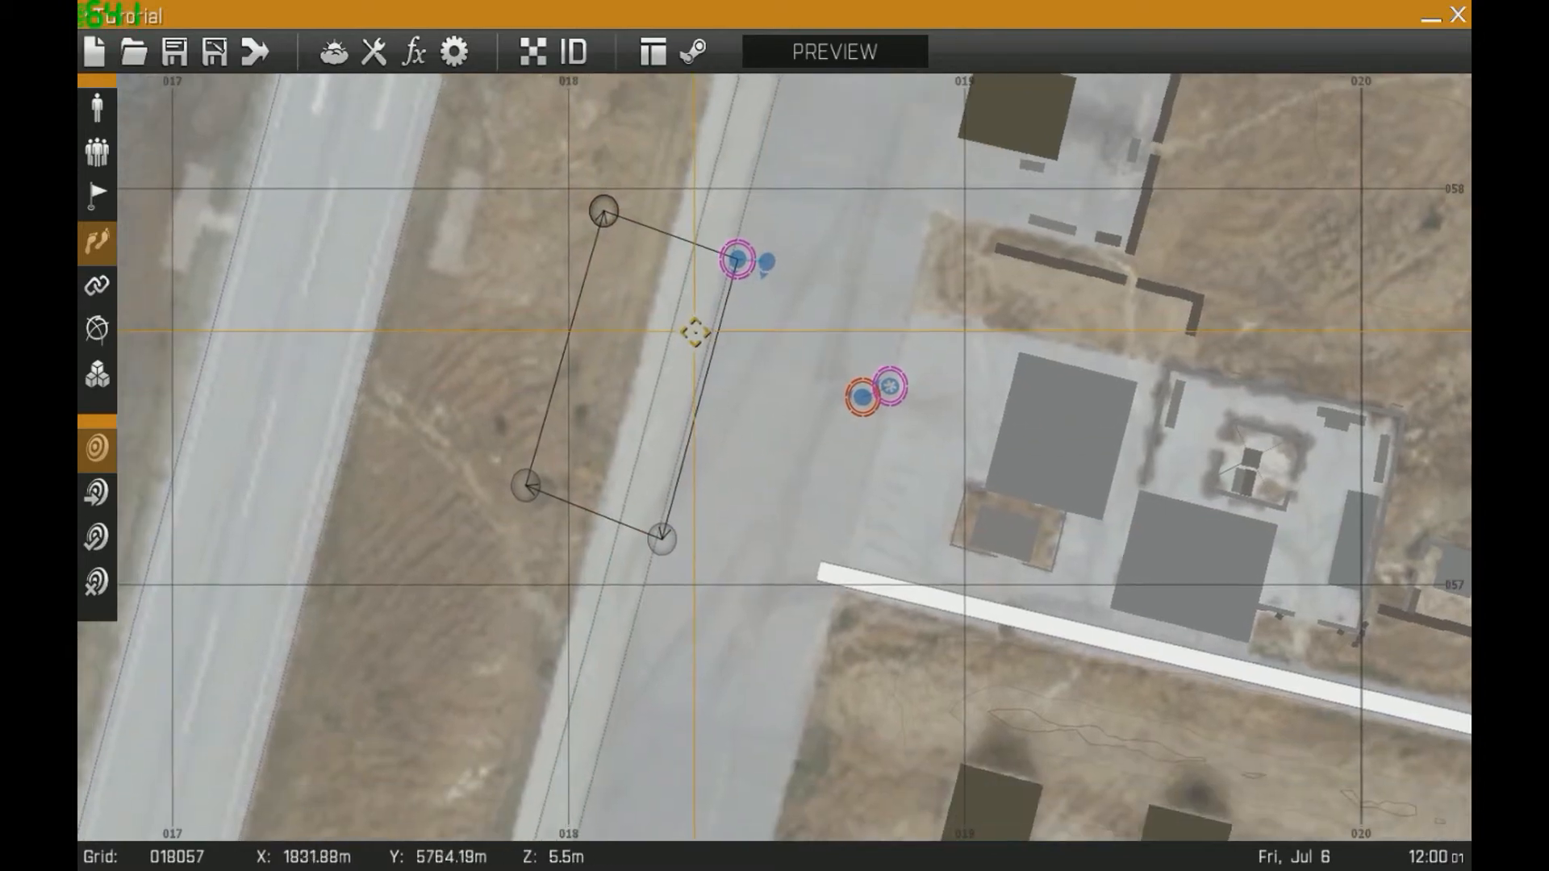
scroll(688, 342, up, 8)
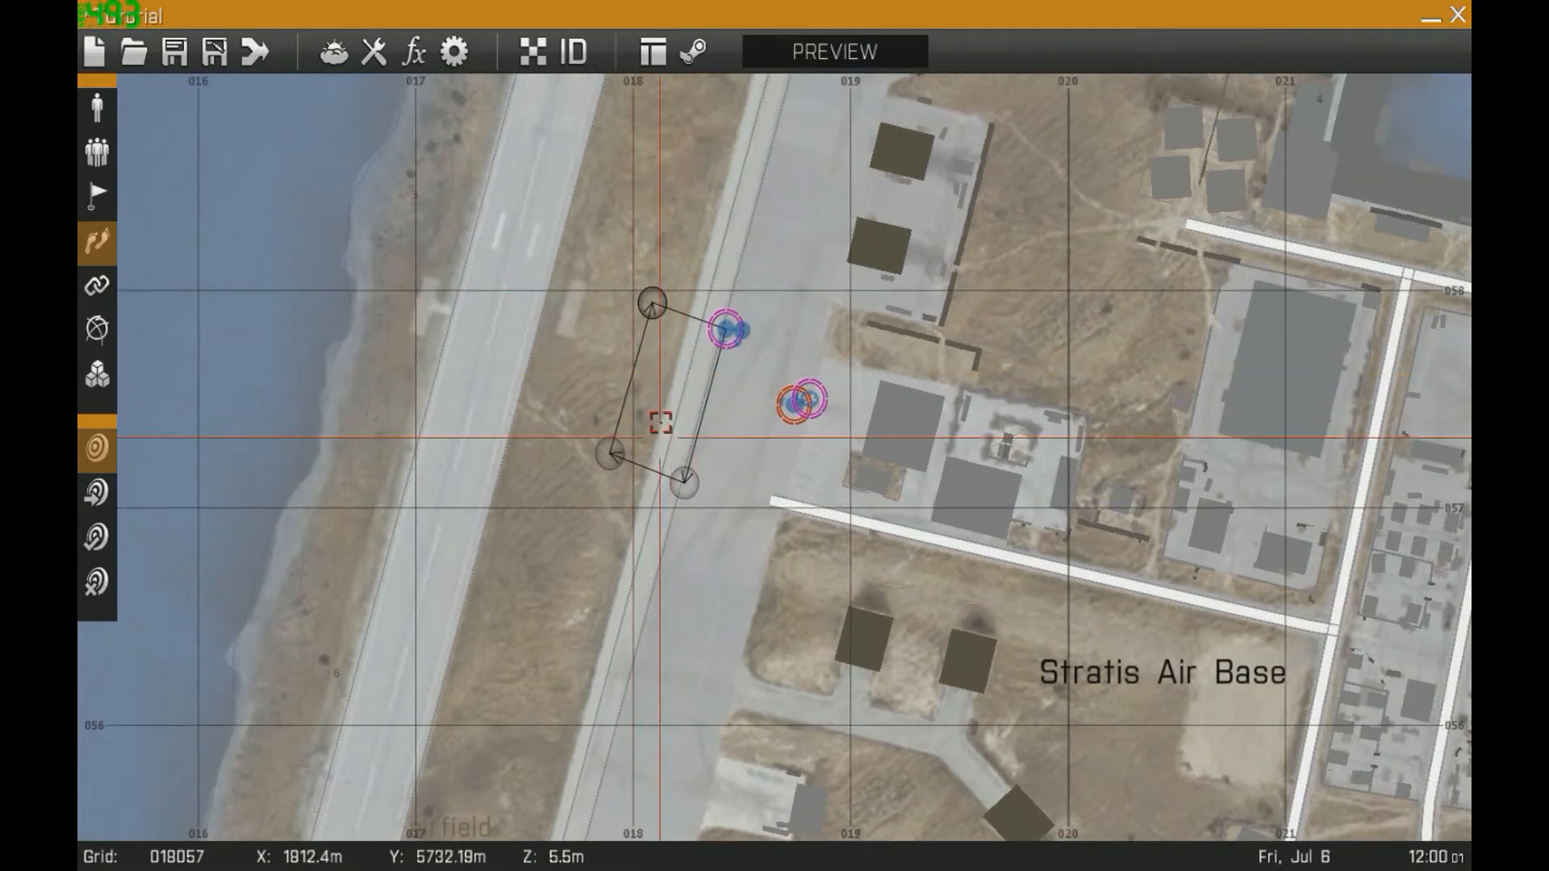
scroll(678, 431, up, 3)
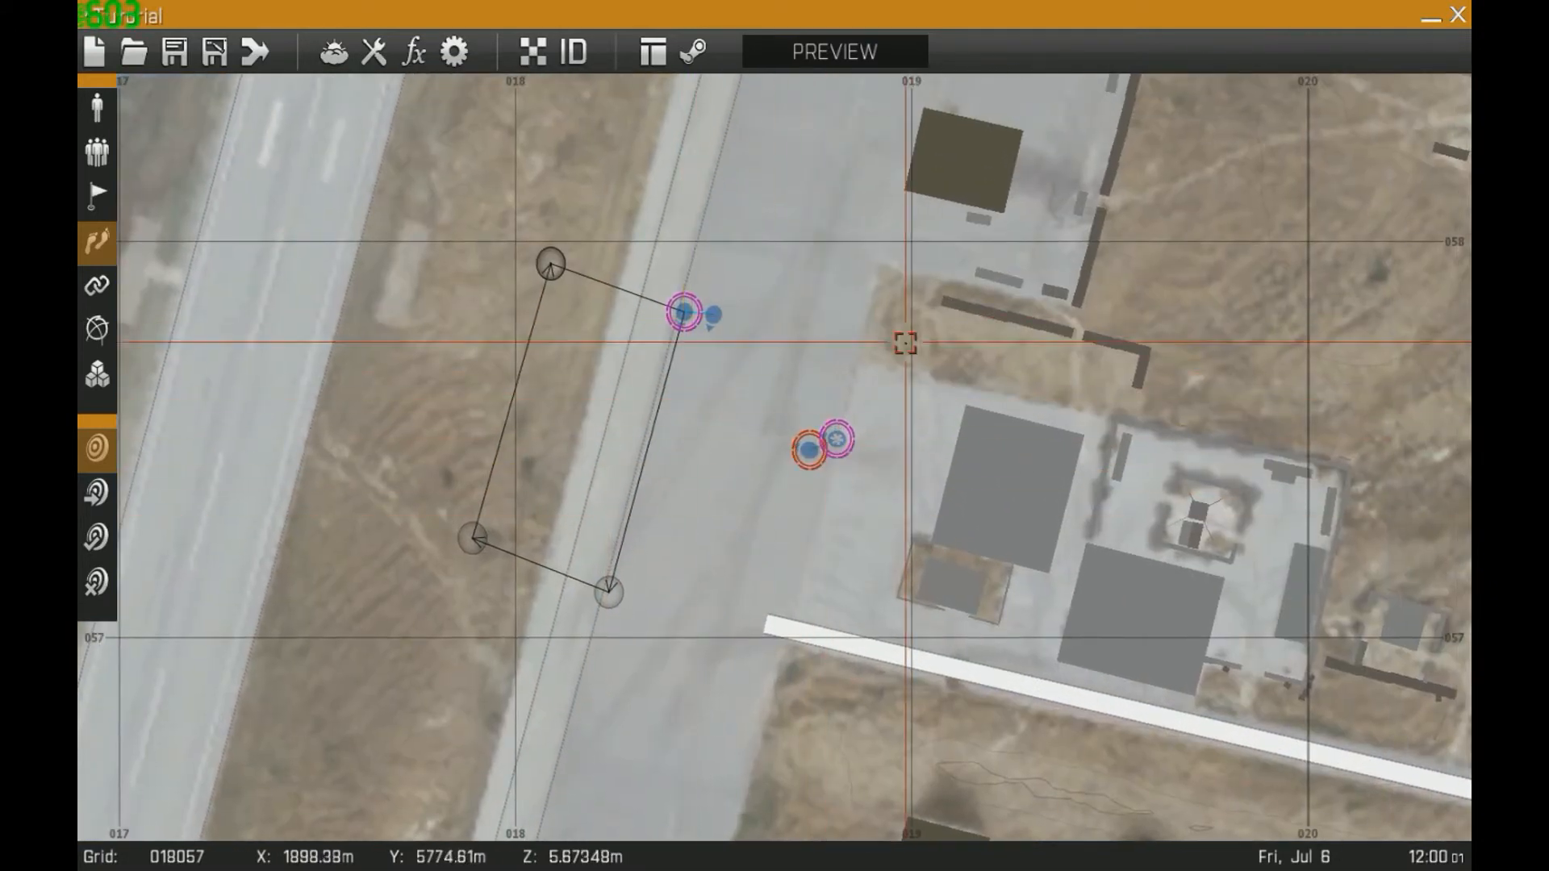
Move the playable Combat Medic from beside the player Rifleman to the taxiway's western edge, just south of the patrol group
double_click(715, 331)
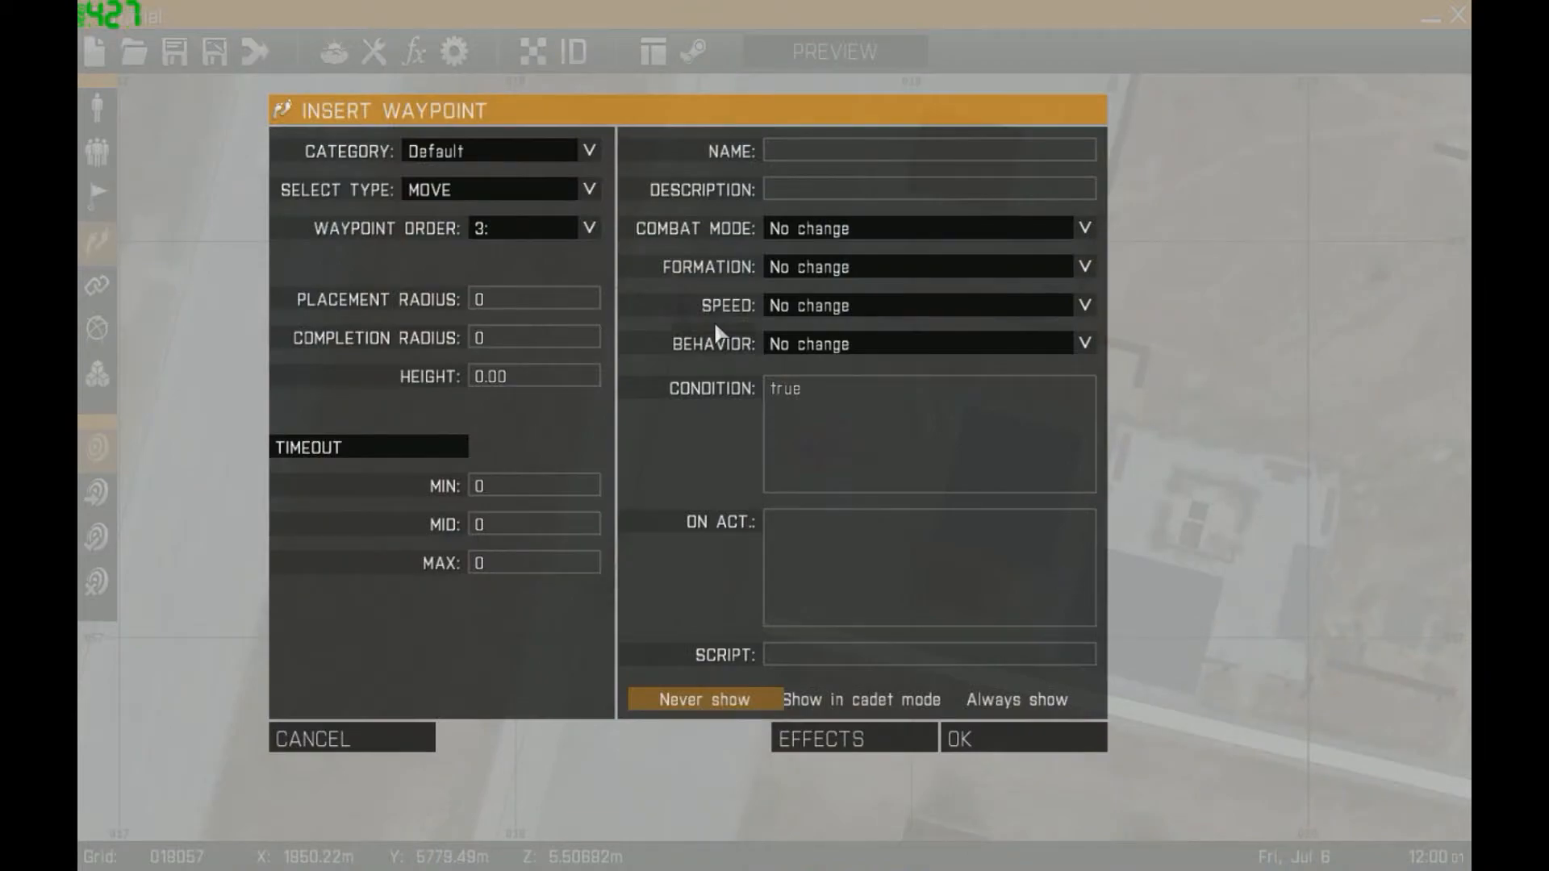
key(Escape)
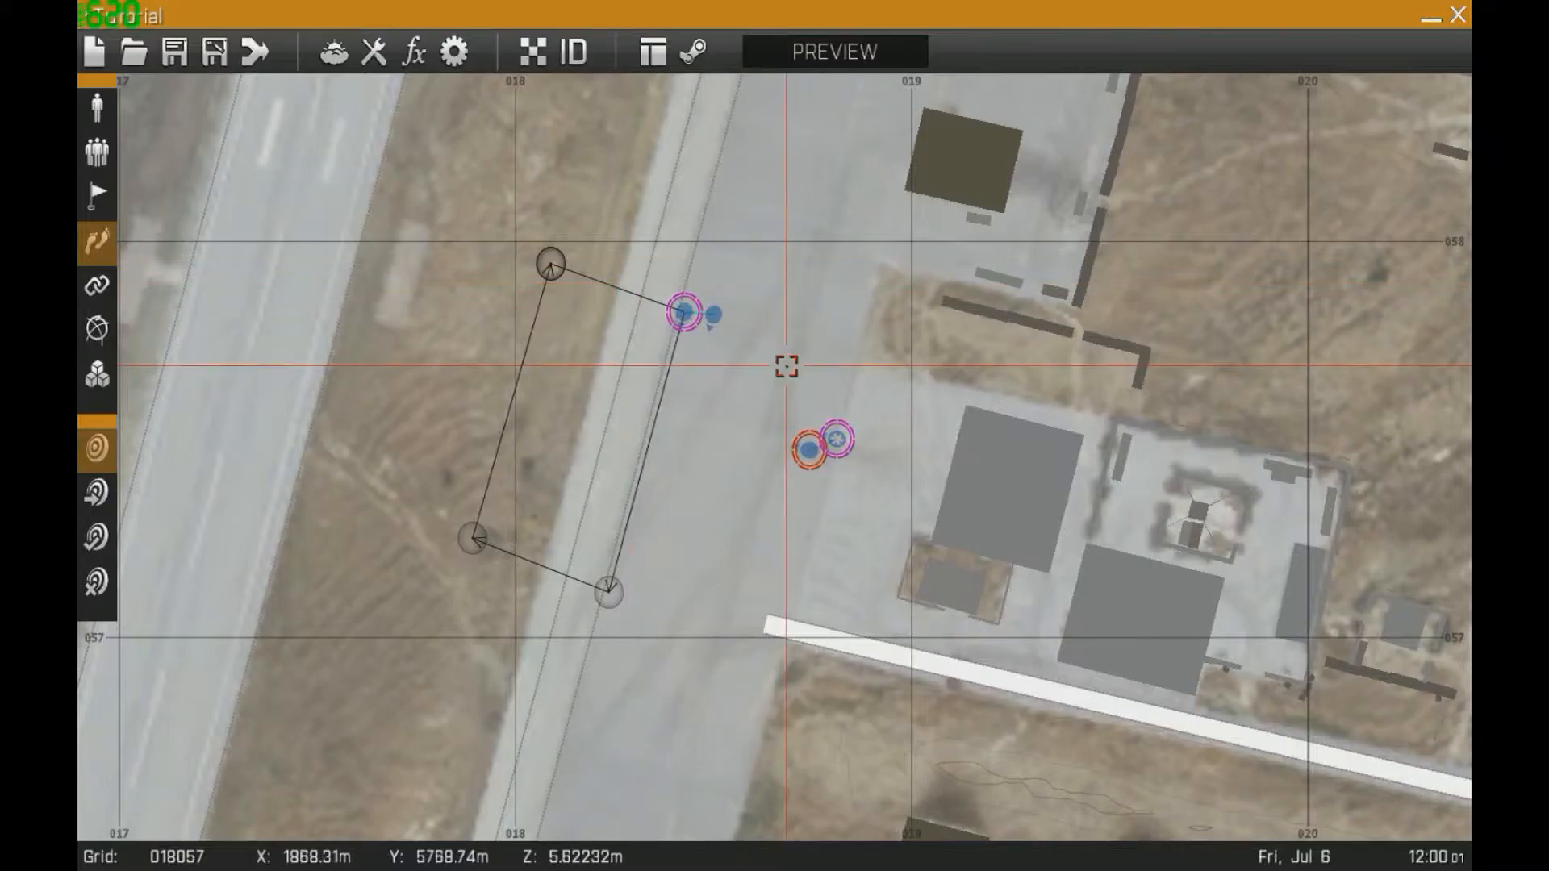
scroll(839, 439, up, 2)
drag(837, 439, 706, 378)
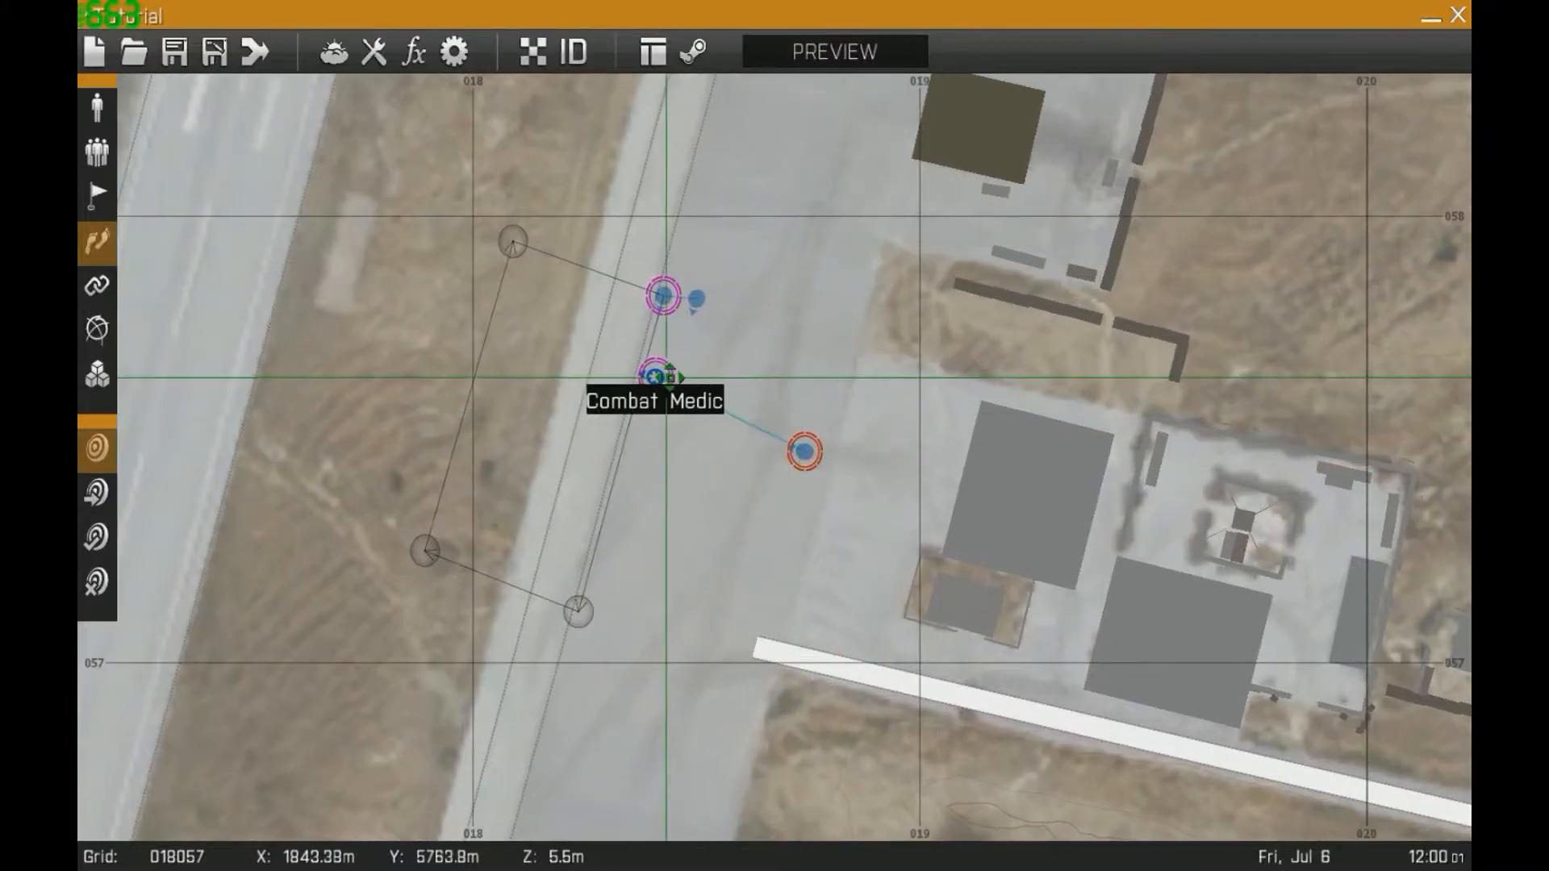
Switch to unit editing and review the Combat Medic's unit settings, including its control type
double_click(638, 389)
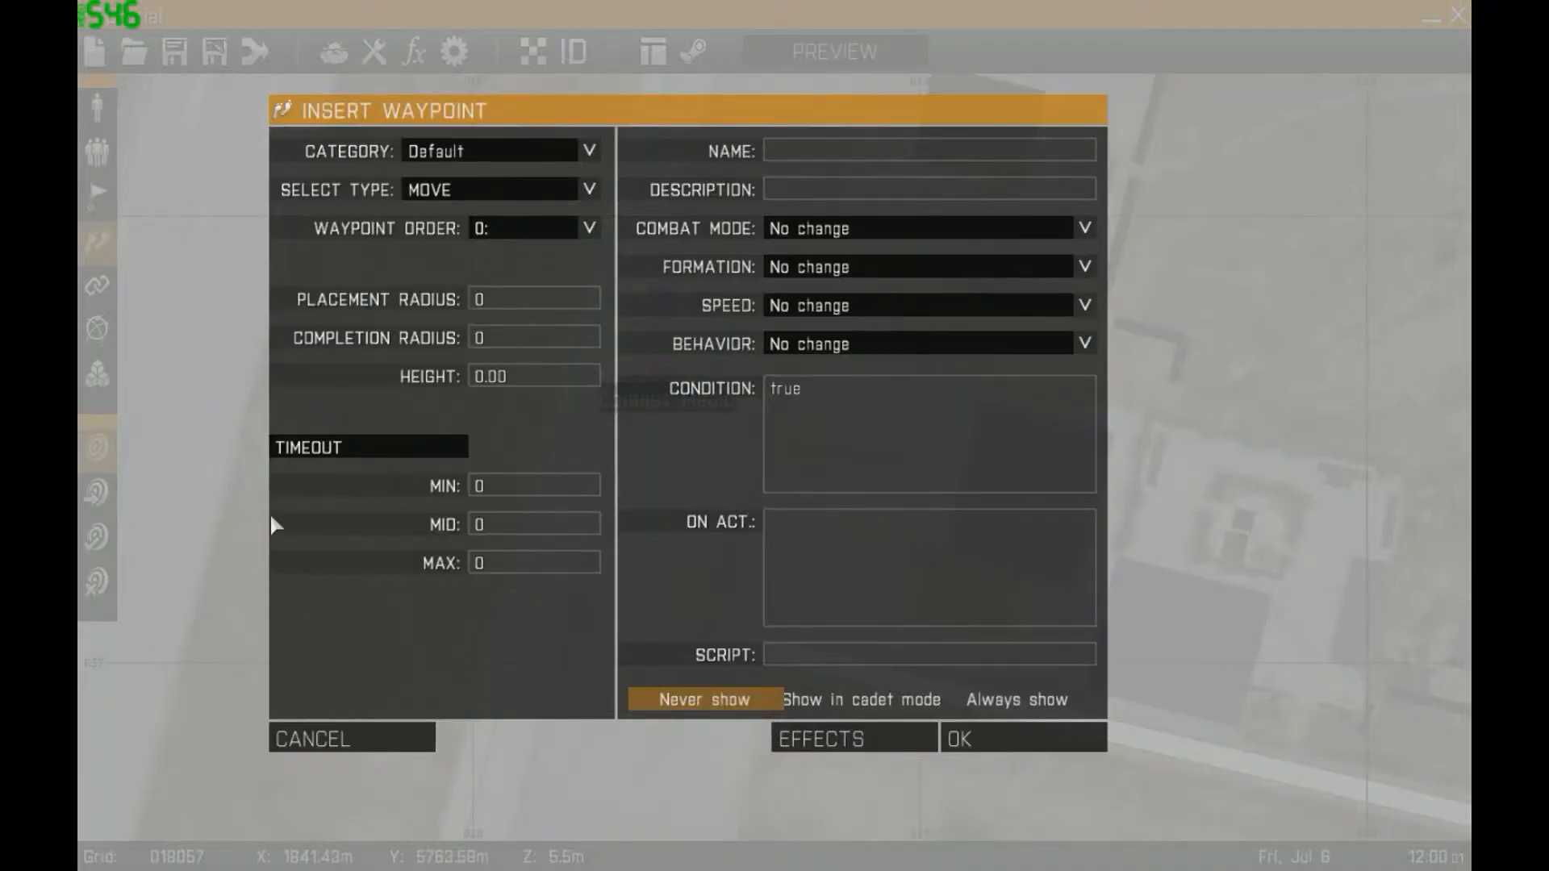
key(Escape)
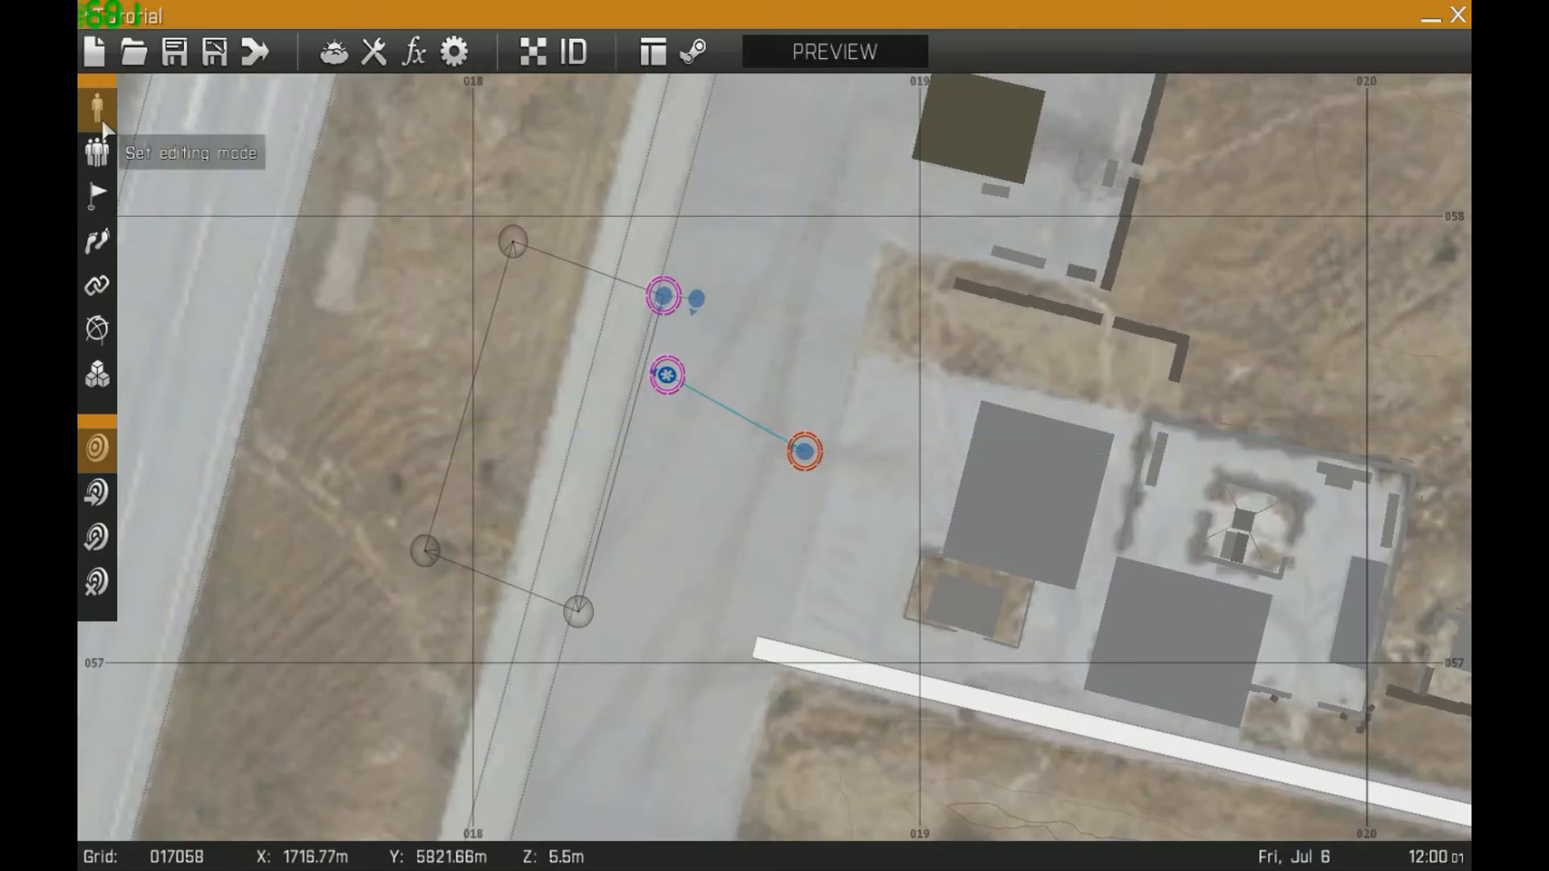
double_click(664, 374)
click(539, 403)
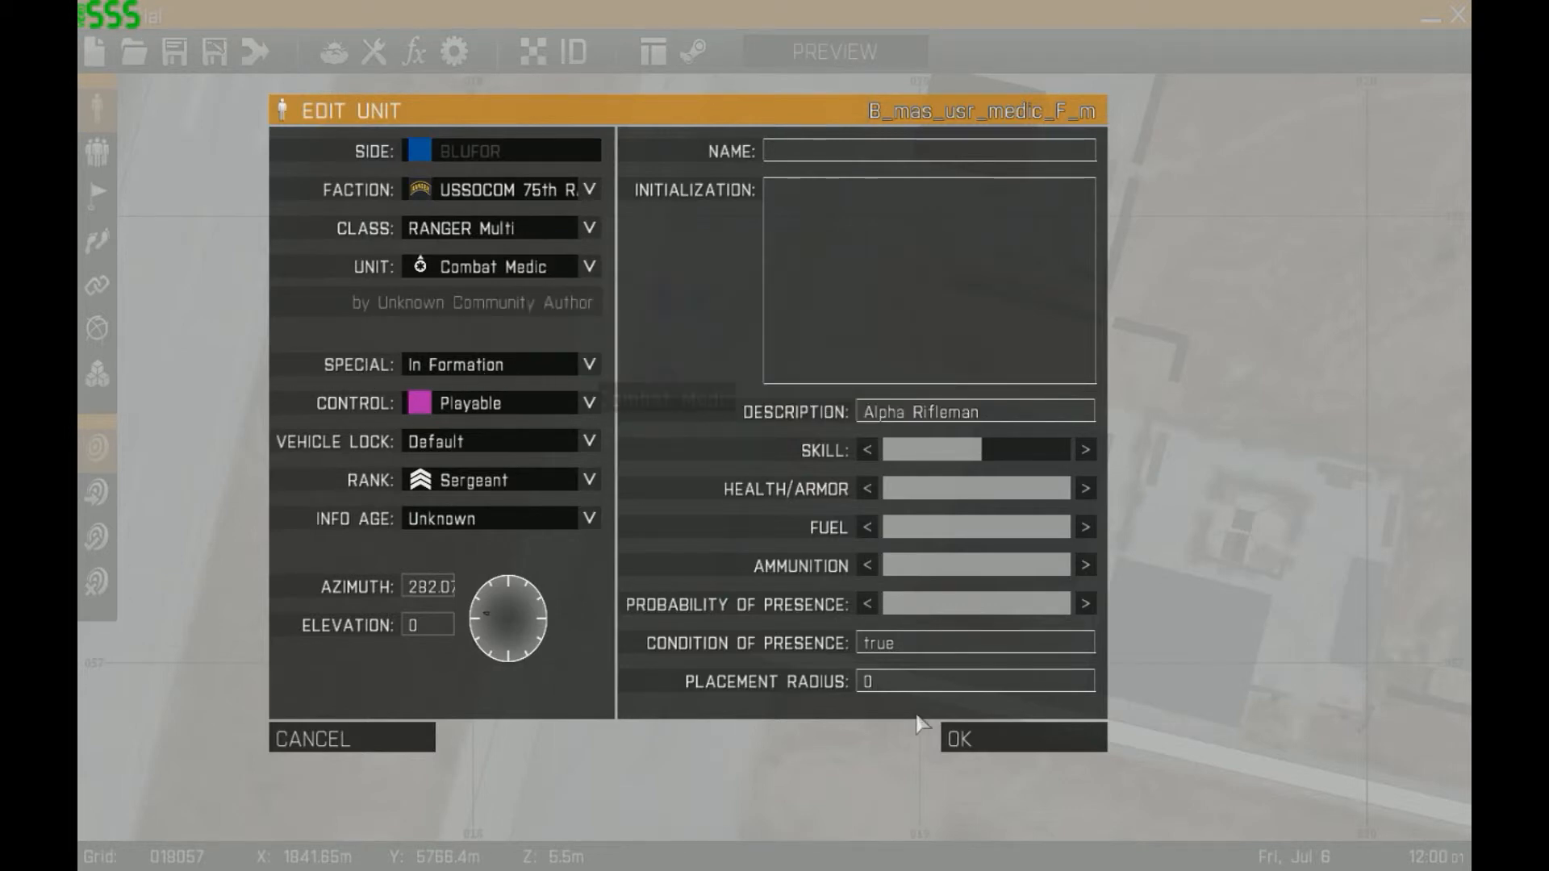
click(961, 746)
Move the Combat Medic far from its leader, out to sea off the island's northeast coast
drag(706, 388, 1449, 339)
scroll(742, 343, down, 3)
scroll(743, 344, down, 4)
right_drag(1450, 339, 702, 511)
drag(702, 512, 1006, 318)
right_drag(451, 456, 1130, 339)
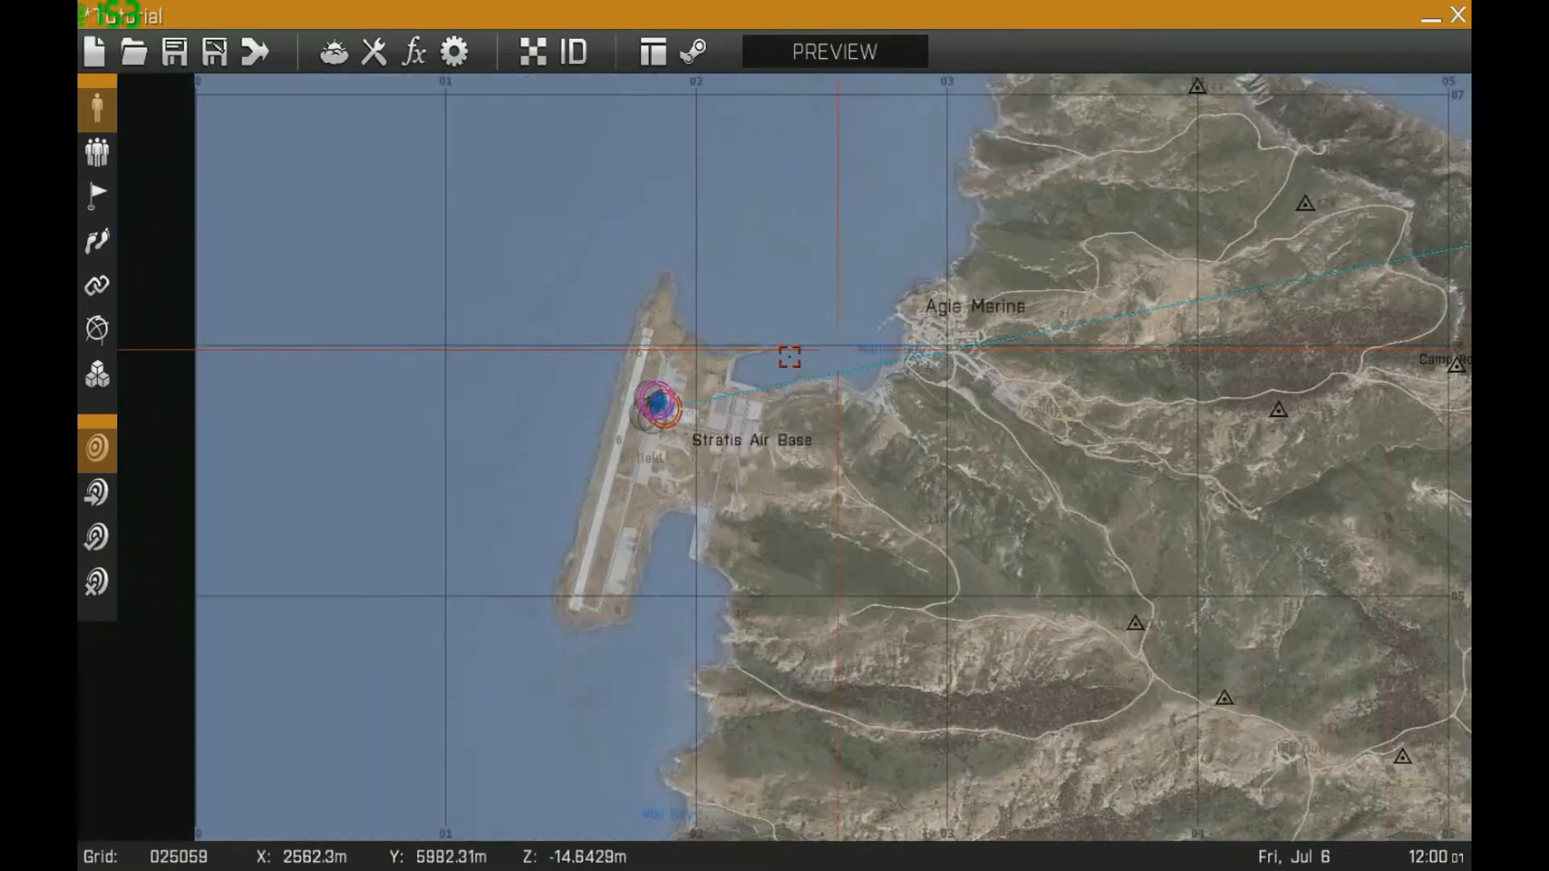
Compare the player Rifleman's position at the air base with the offshore Combat Medic's, and check the medic's unit settings
scroll(645, 436, up, 10)
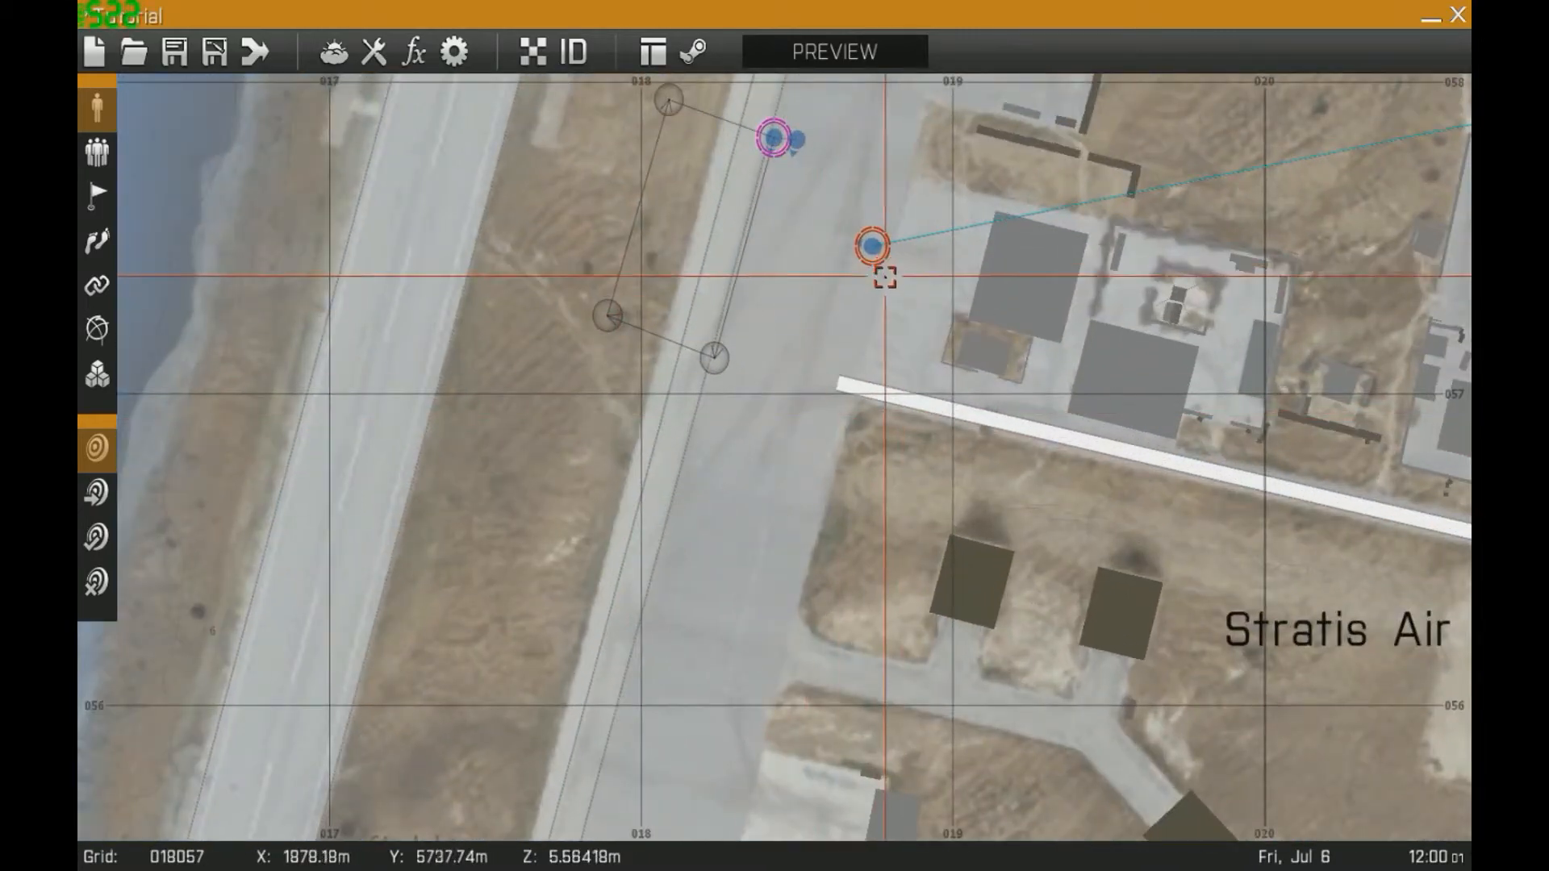
scroll(891, 258, down, 8)
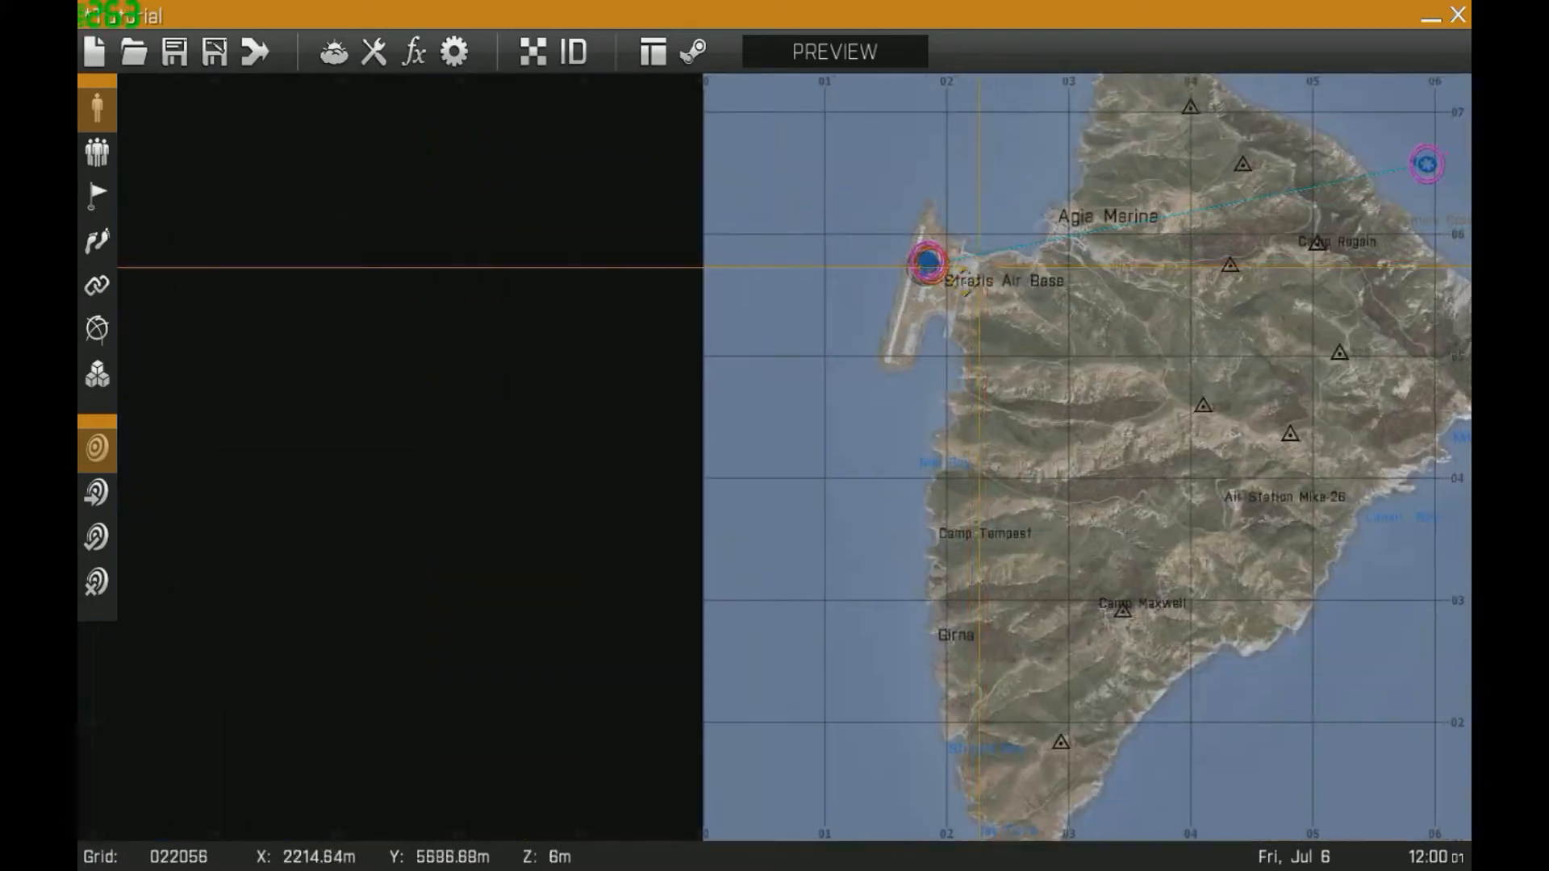
right_drag(991, 258, 1022, 429)
double_click(1011, 438)
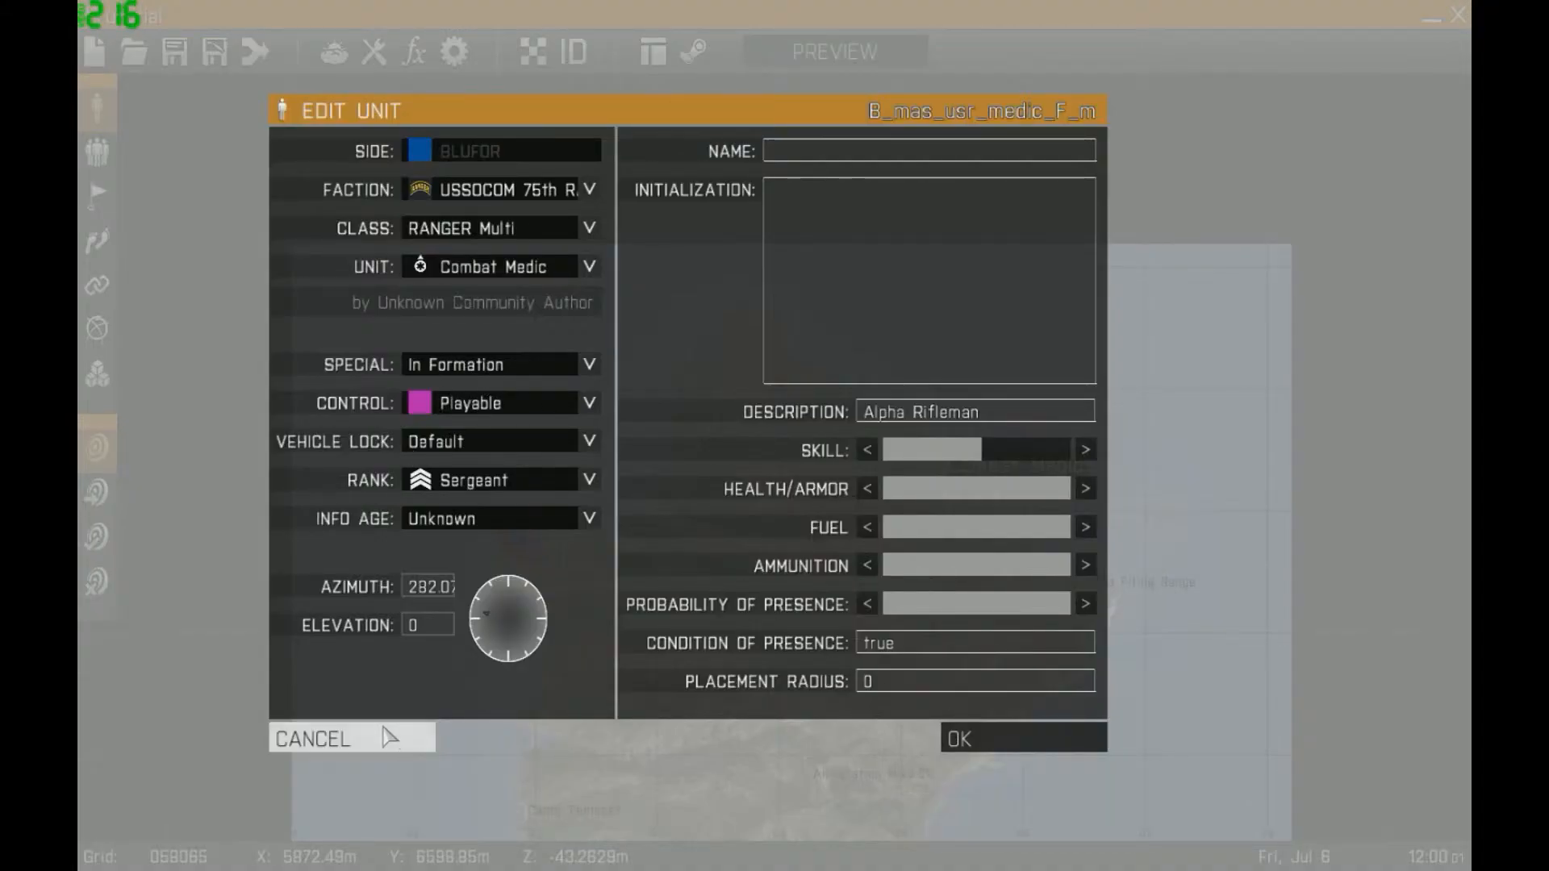
click(388, 738)
scroll(425, 633, up, 8)
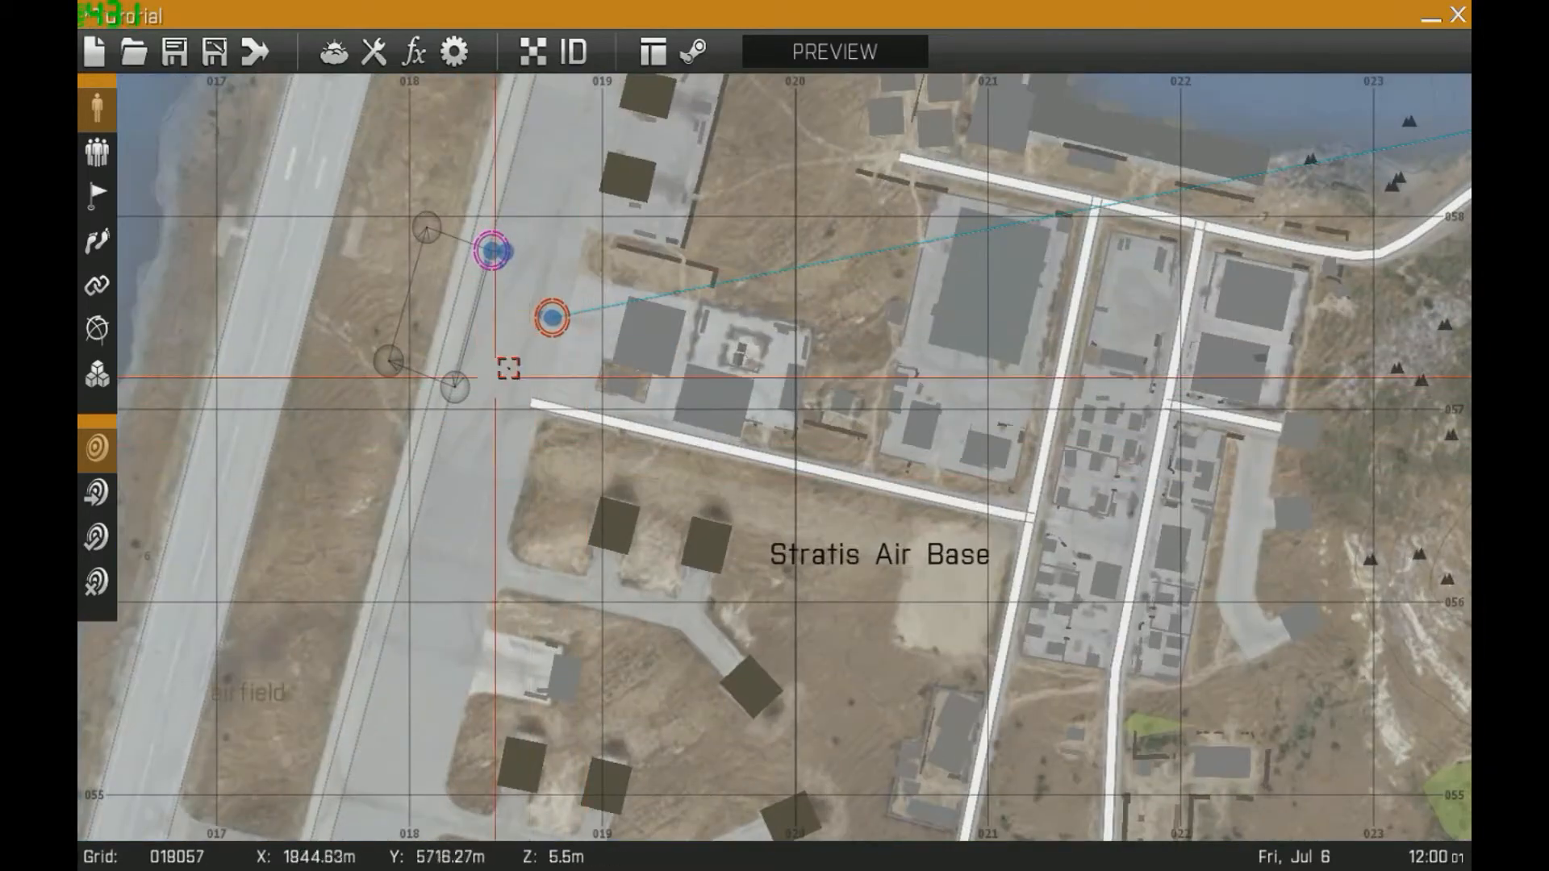
scroll(552, 339, down, 8)
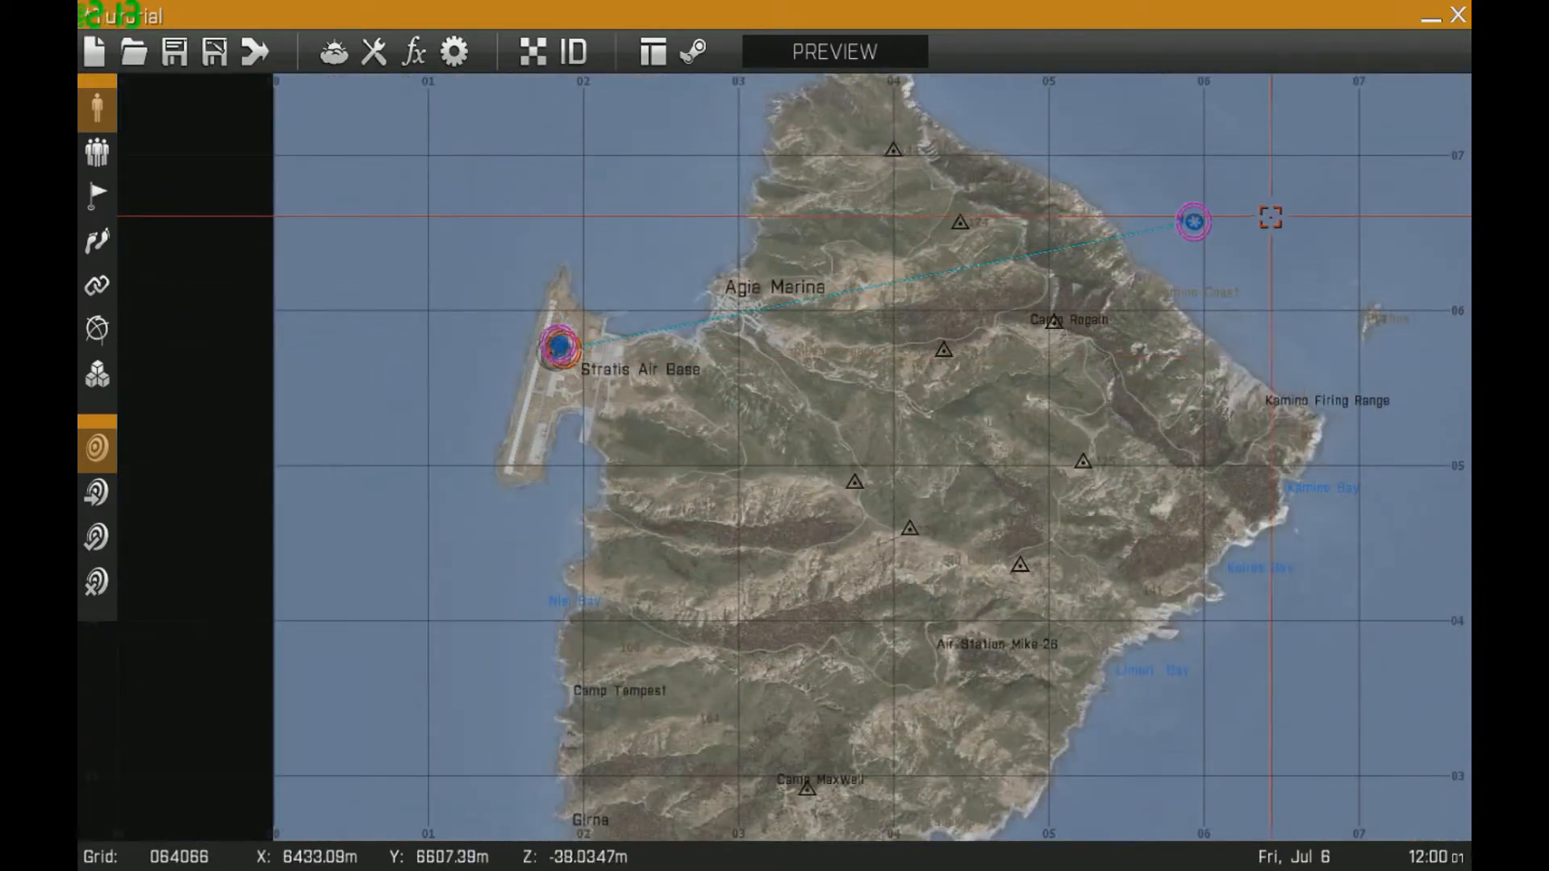
Move the Combat Medic inland to the hills east of Agia Marina, around grid 044065
drag(1191, 186, 819, 398)
scroll(811, 389, up, 5)
scroll(903, 400, up, 3)
drag(788, 463, 476, 377)
scroll(788, 457, down, 6)
scroll(588, 450, up, 5)
right_drag(476, 378, 615, 399)
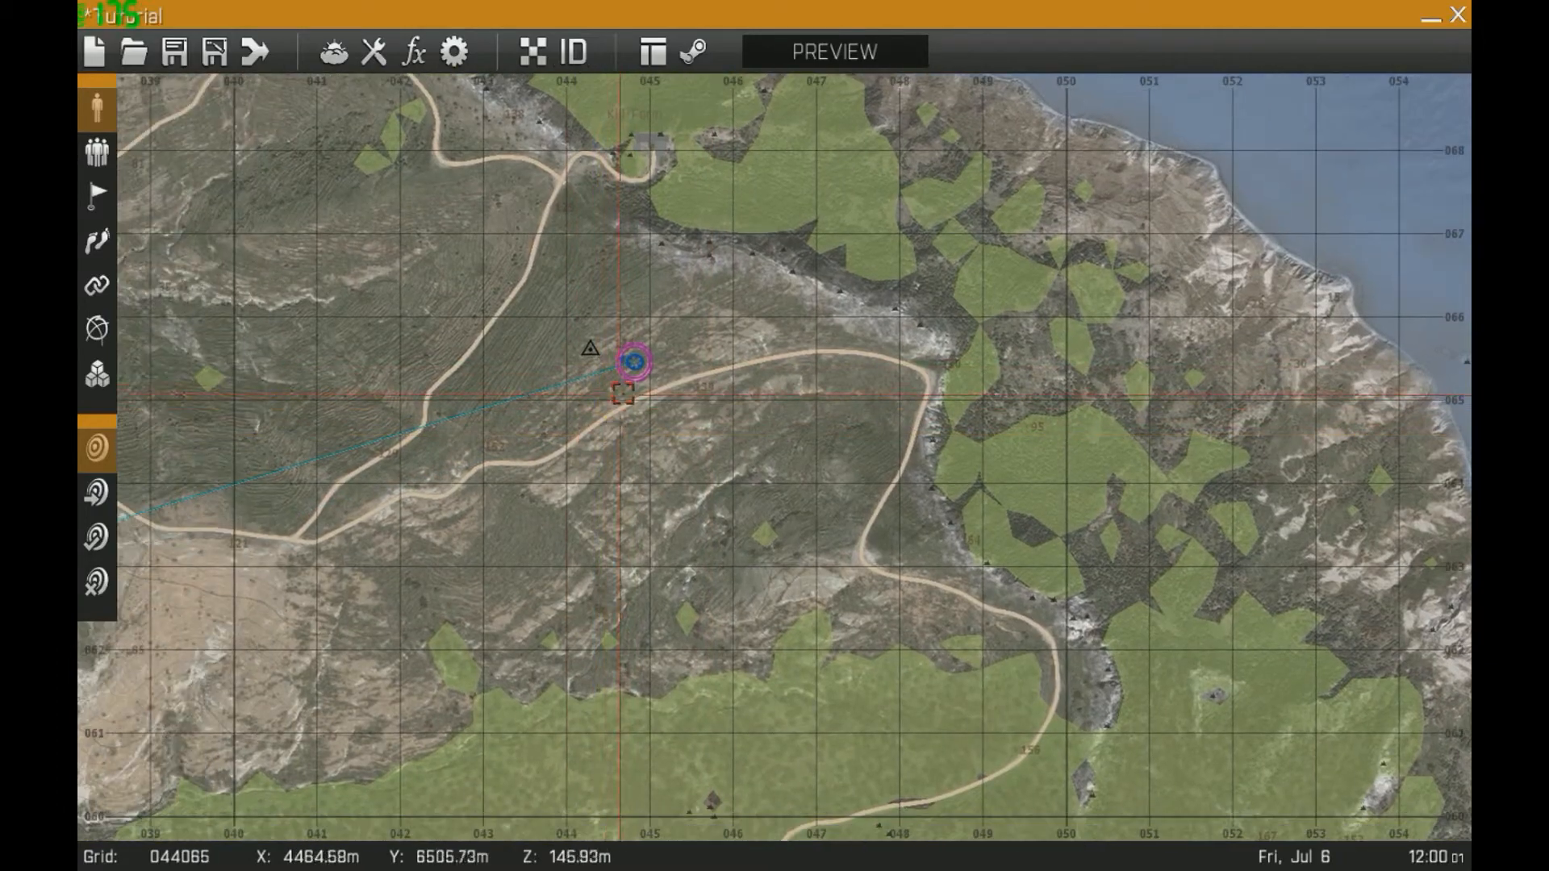
Set the Combat Medic's special placement option to None
double_click(632, 357)
key(Escape)
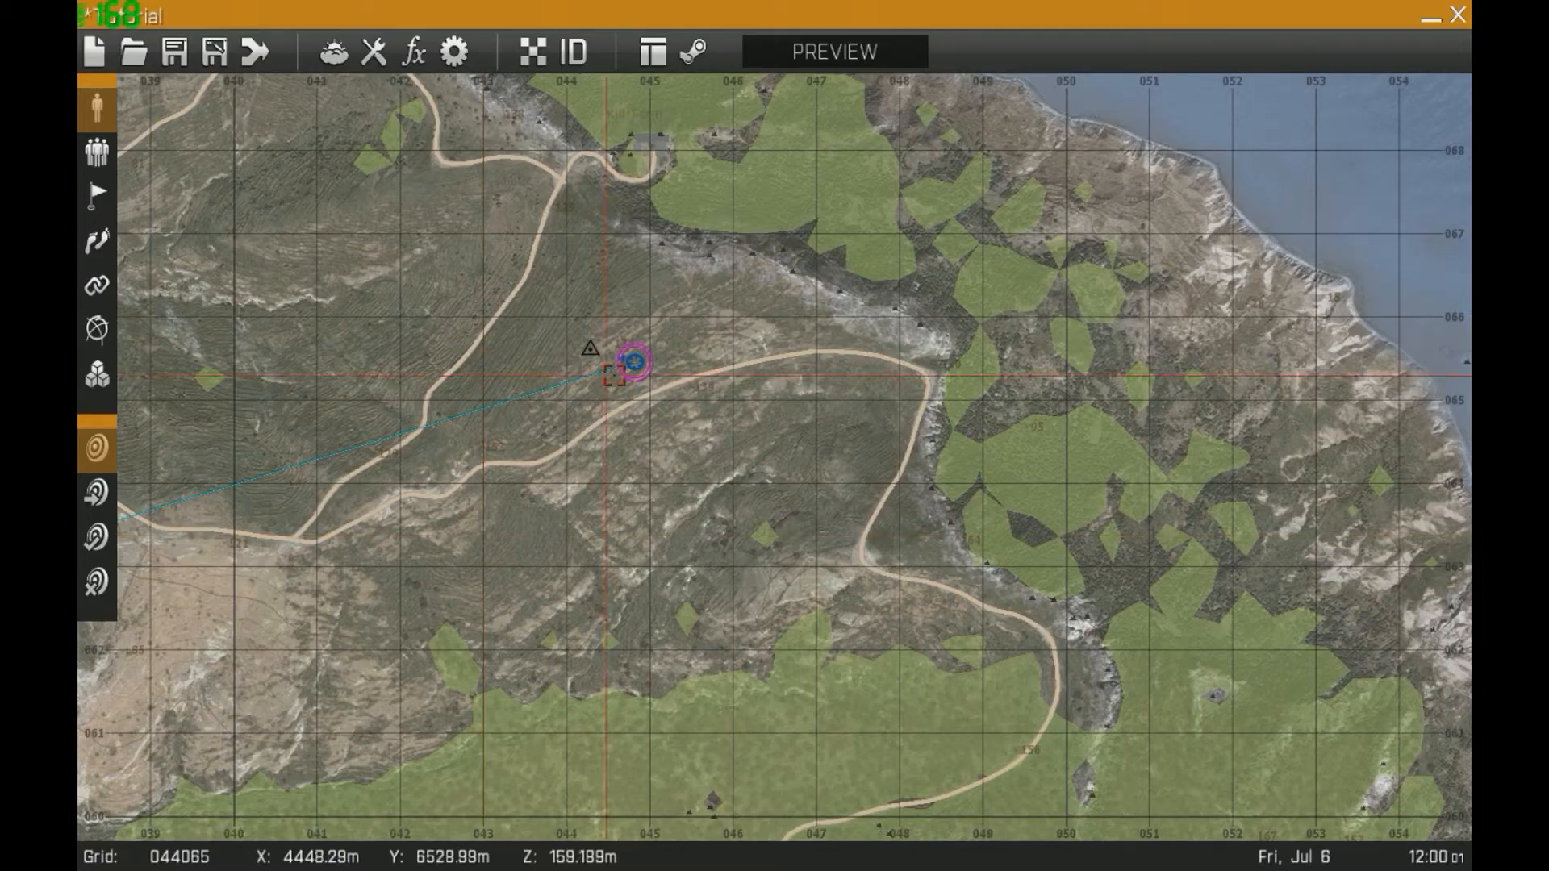
double_click(632, 360)
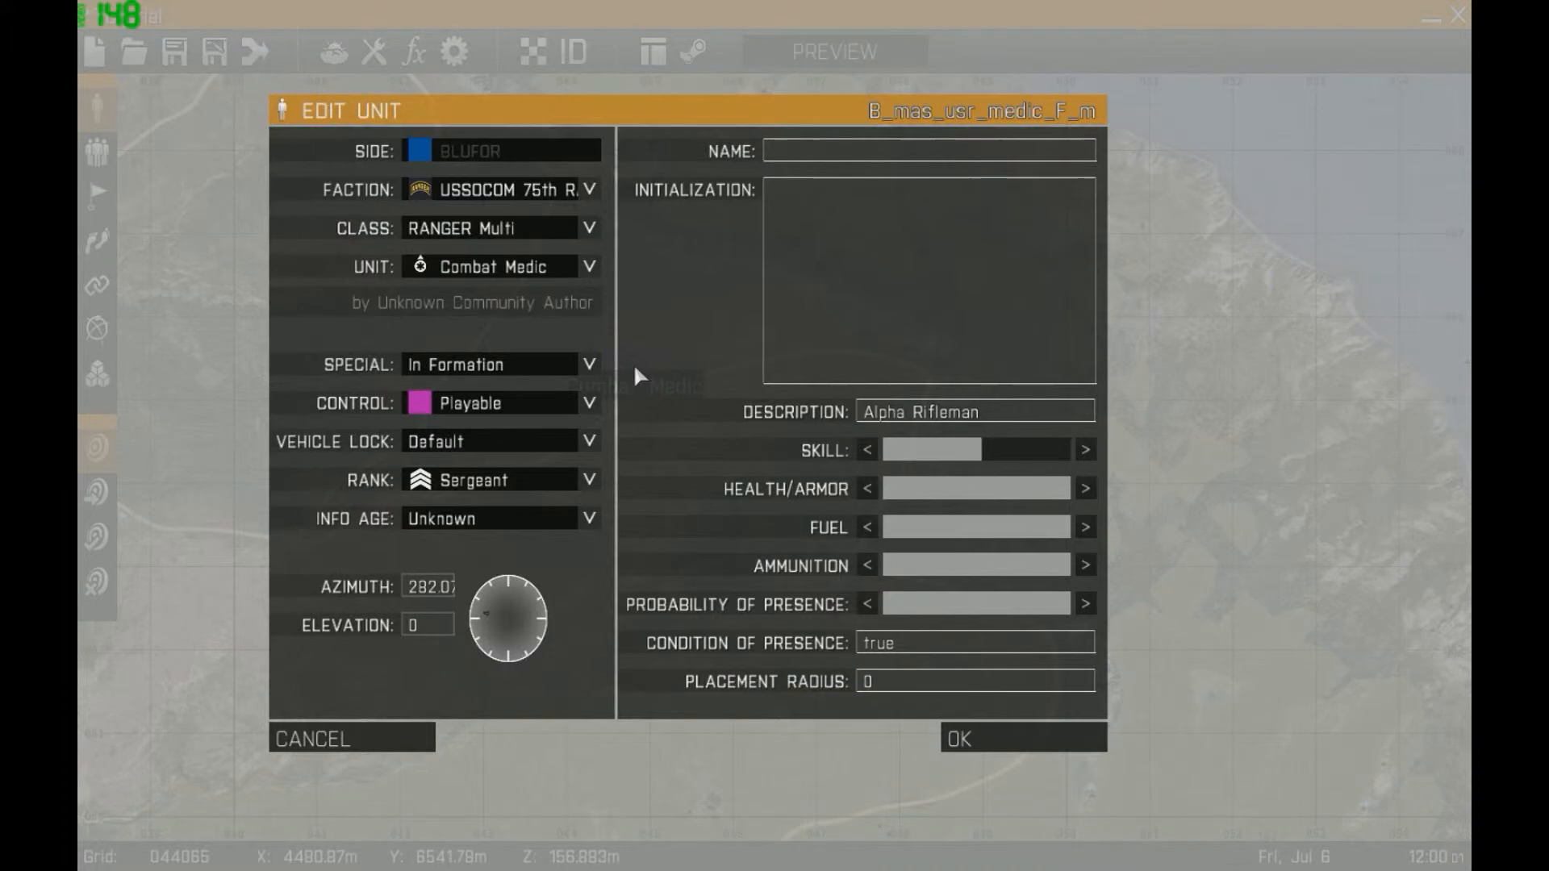
click(492, 364)
click(460, 387)
click(1035, 734)
Set the player Rifleman's special placement option to None at Stratis Air Base
scroll(918, 339, down, 10)
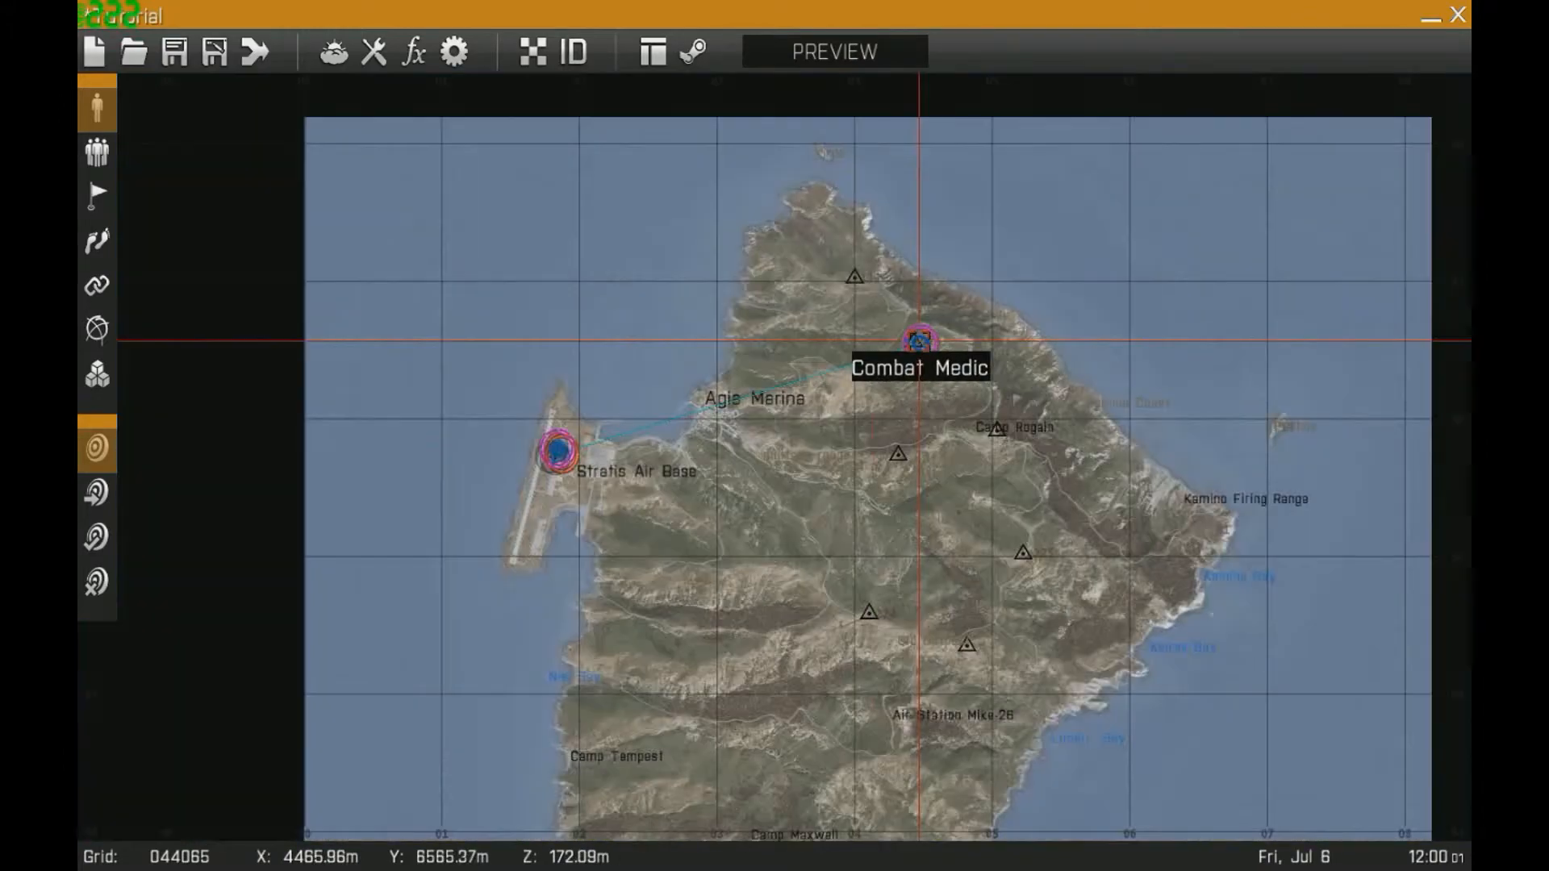
scroll(500, 490, up, 6)
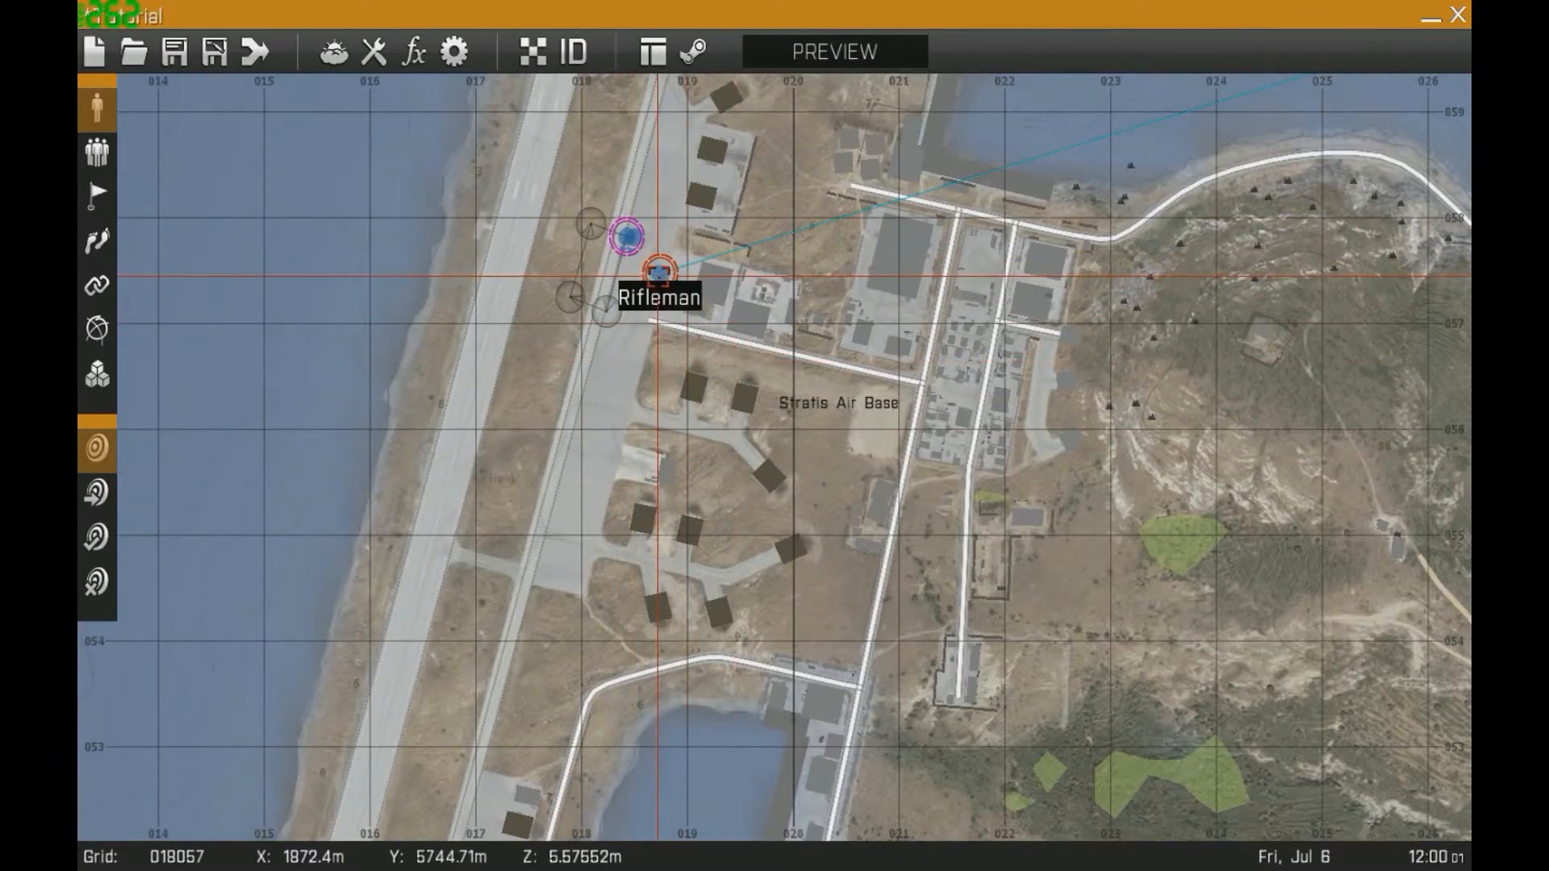
double_click(657, 273)
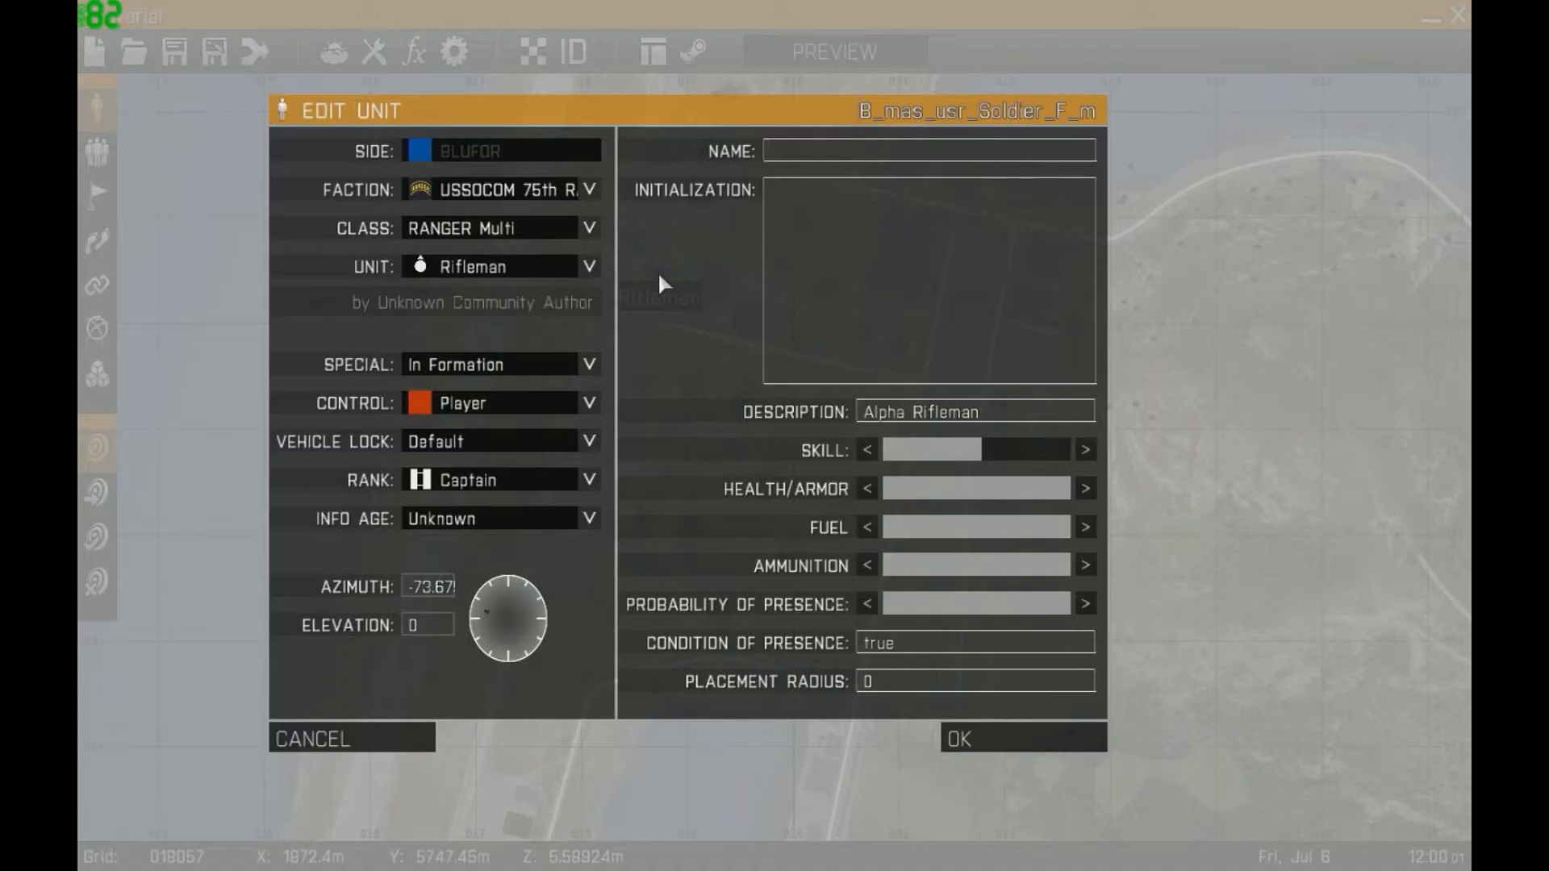
click(524, 365)
click(468, 386)
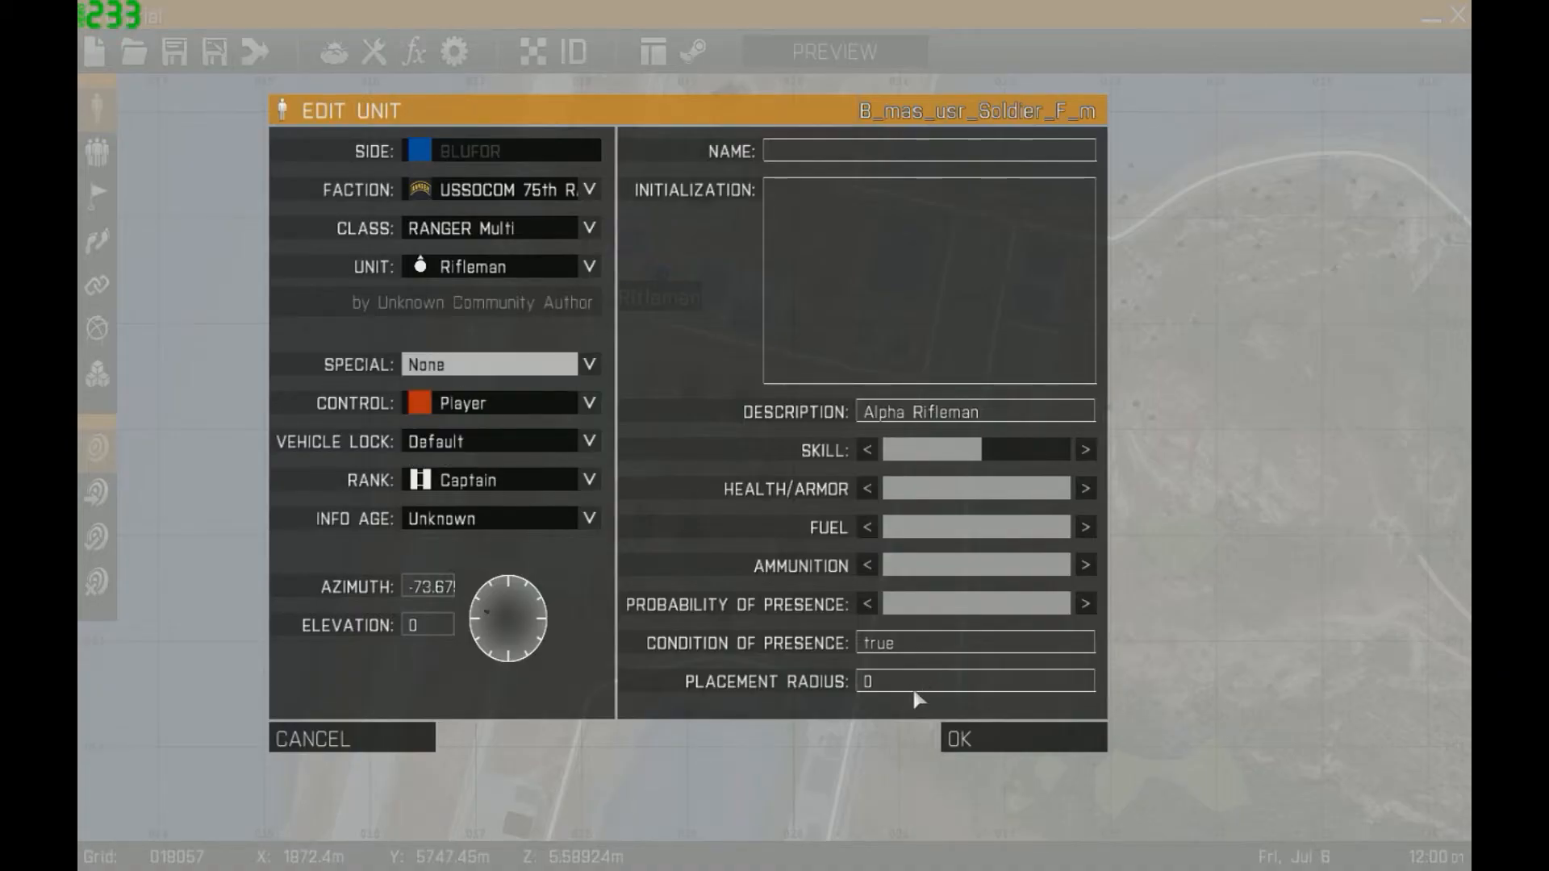
click(964, 739)
Locate the Combat Medic in the hills again and check its unit settings
scroll(663, 244, down, 7)
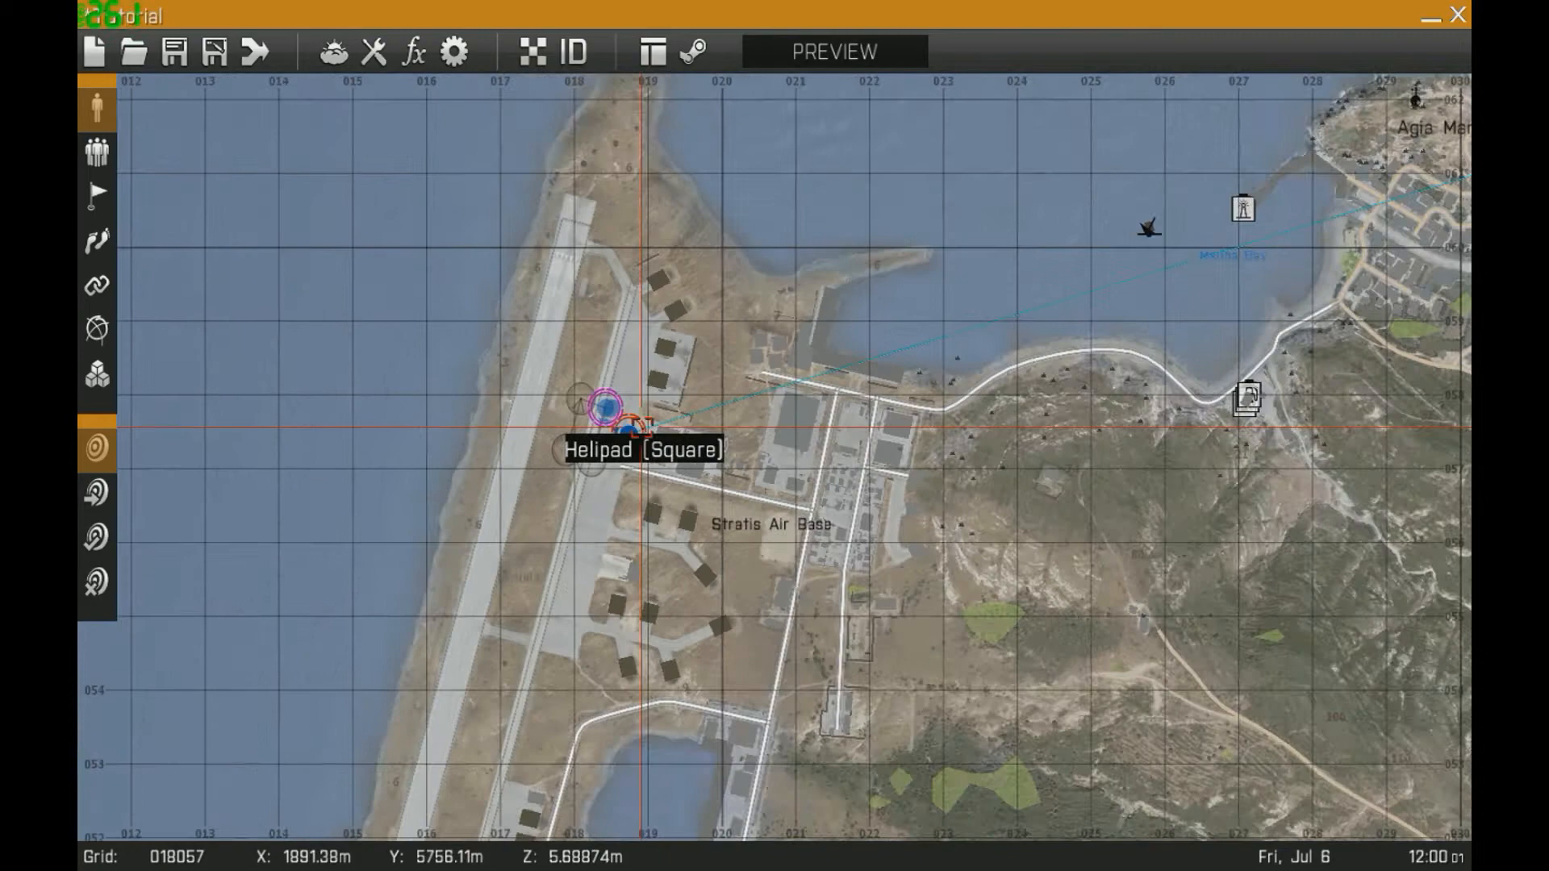
key(Up)
key(Right)
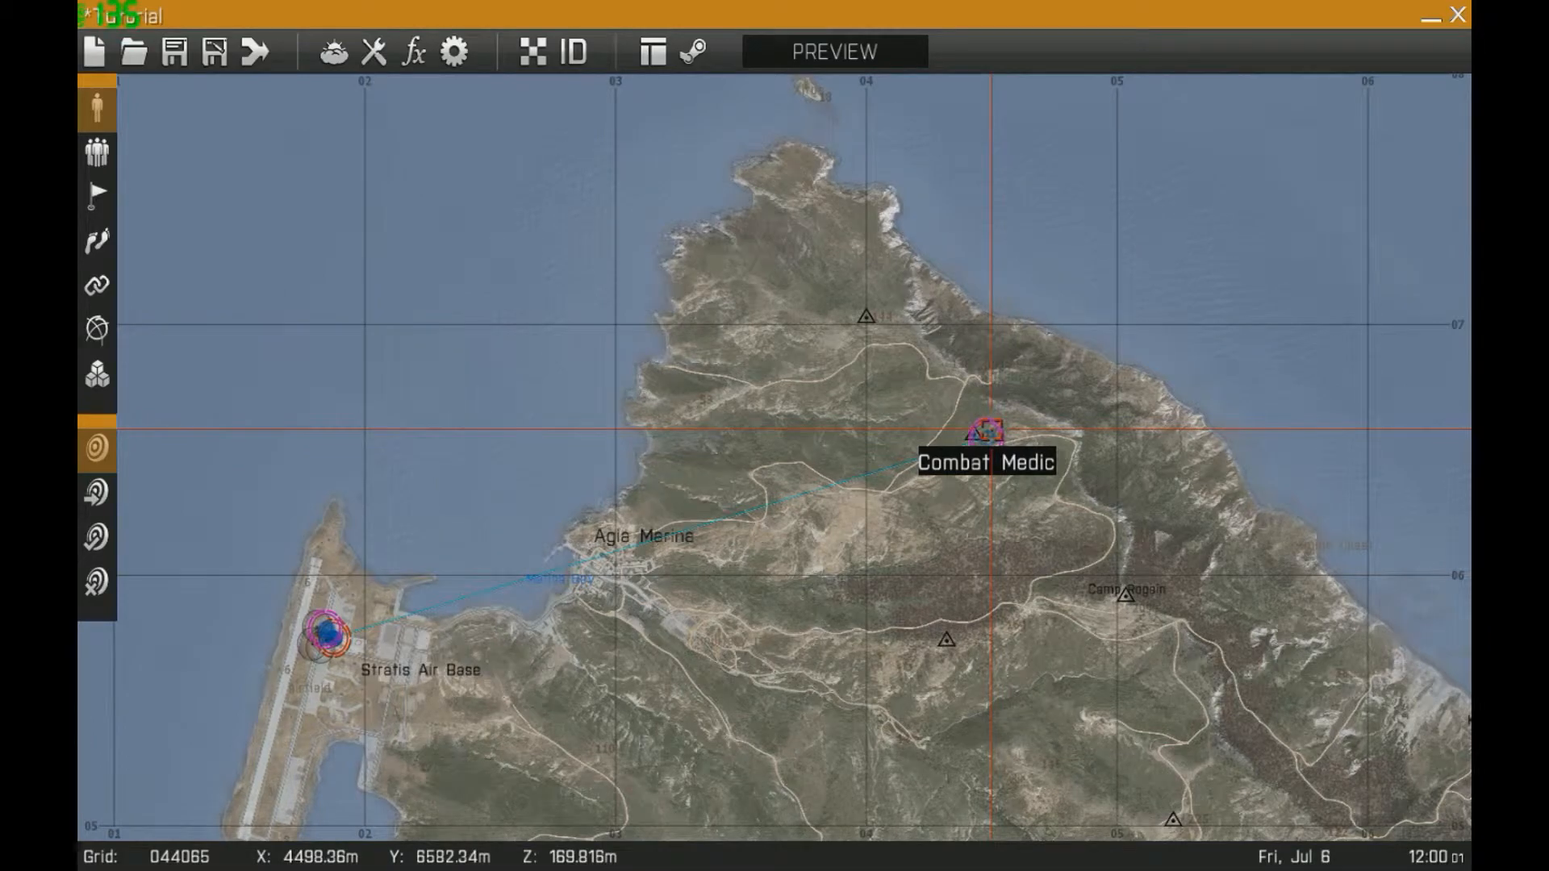
double_click(986, 433)
key(Escape)
Bring the Combat Medic back to Stratis Air Base, onto the grass between the runway and taxiway near the patrol loop
drag(986, 433, 633, 591)
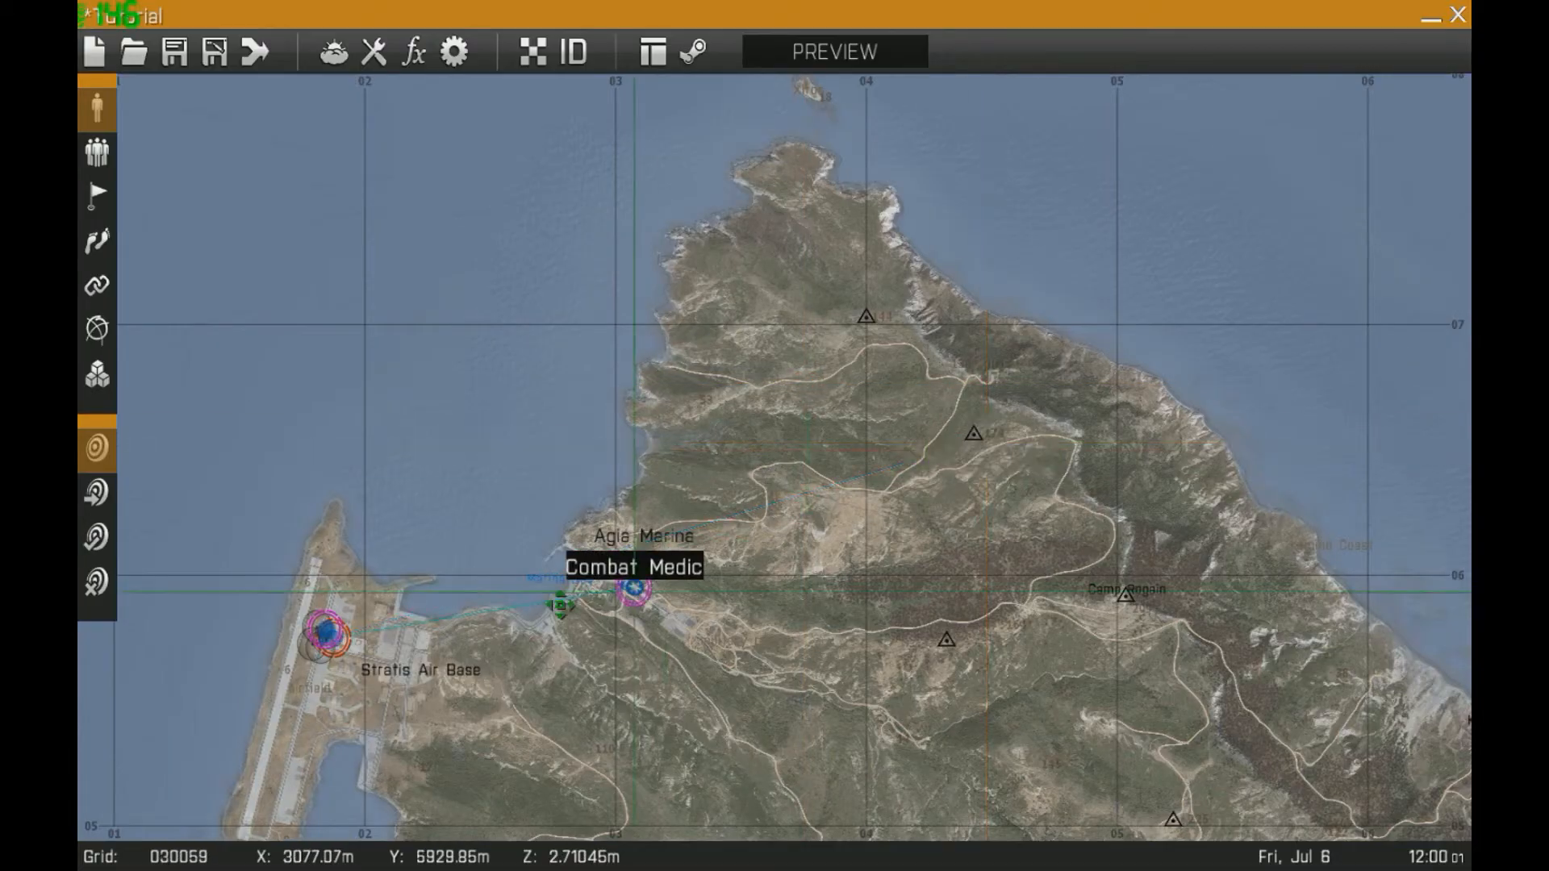
scroll(351, 624, up, 10)
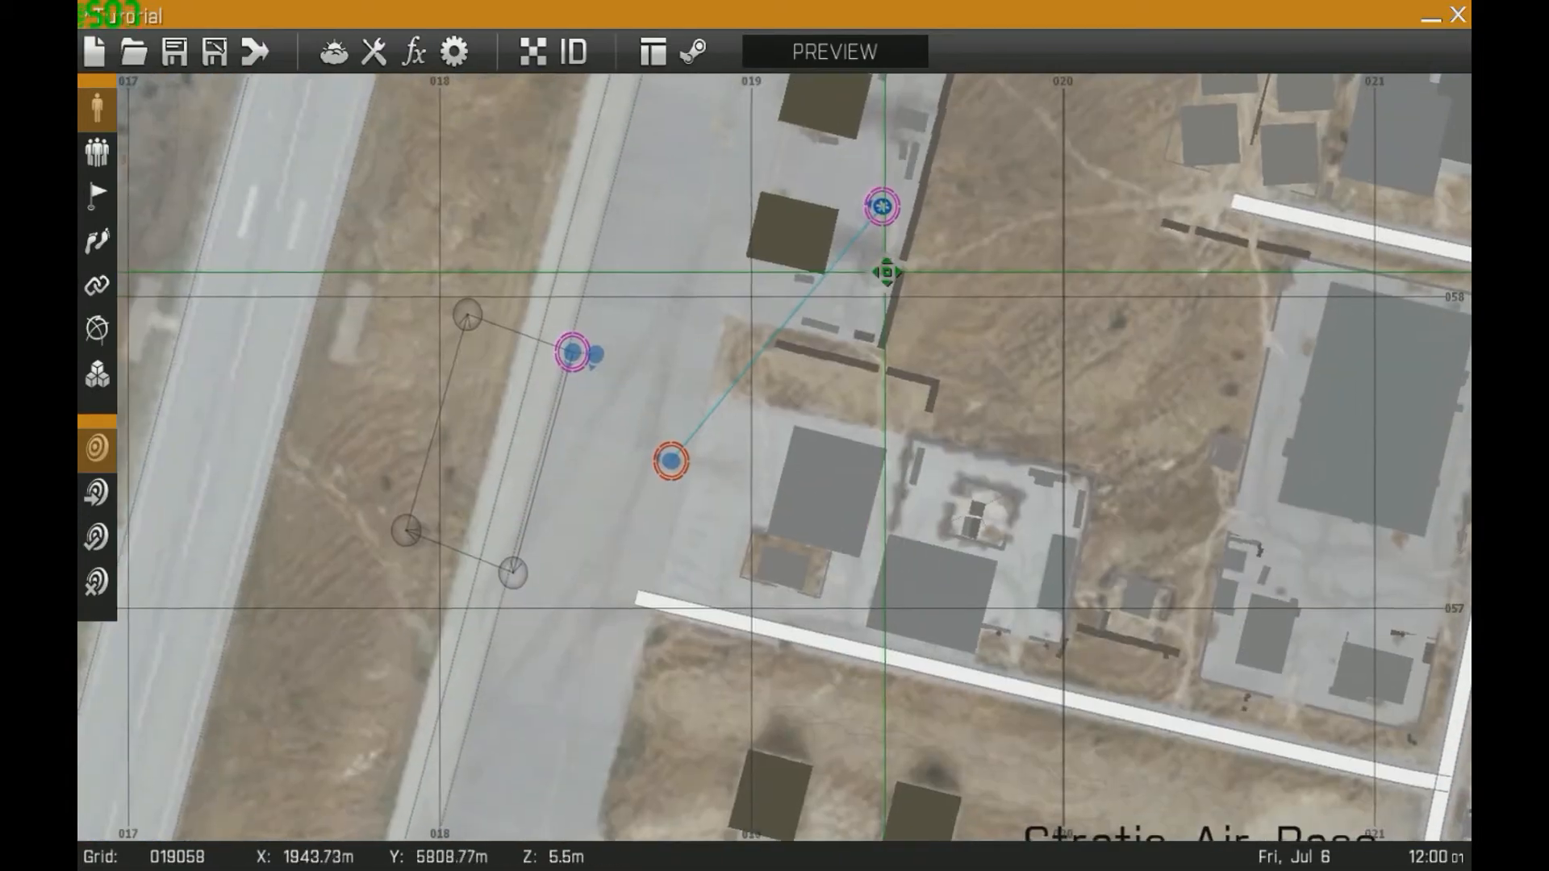
drag(887, 273, 570, 488)
drag(565, 427, 420, 413)
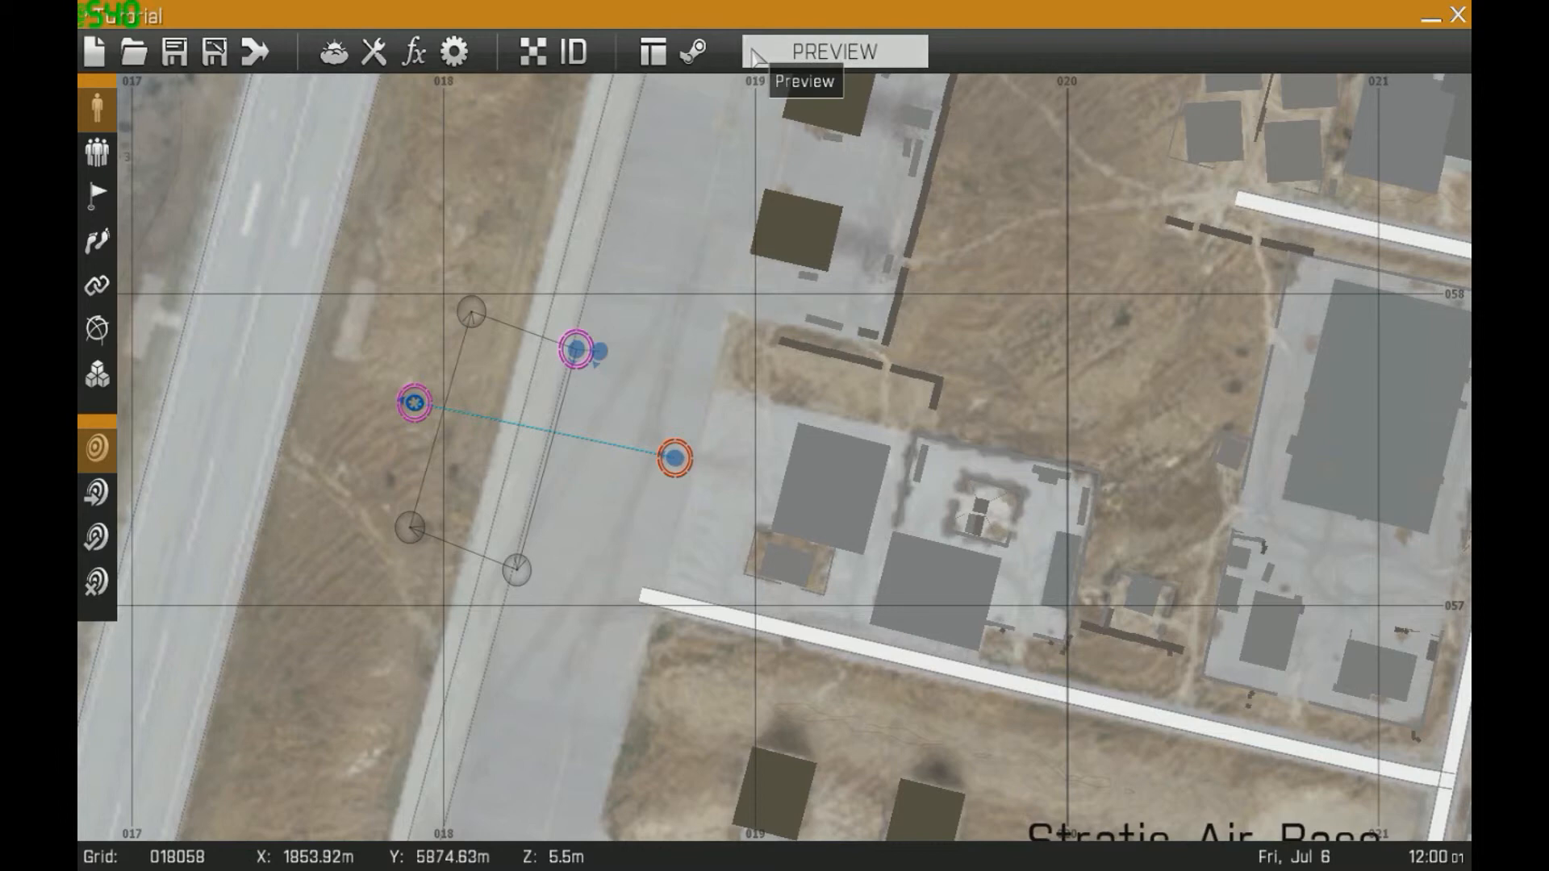
right_drag(681, 388, 772, 379)
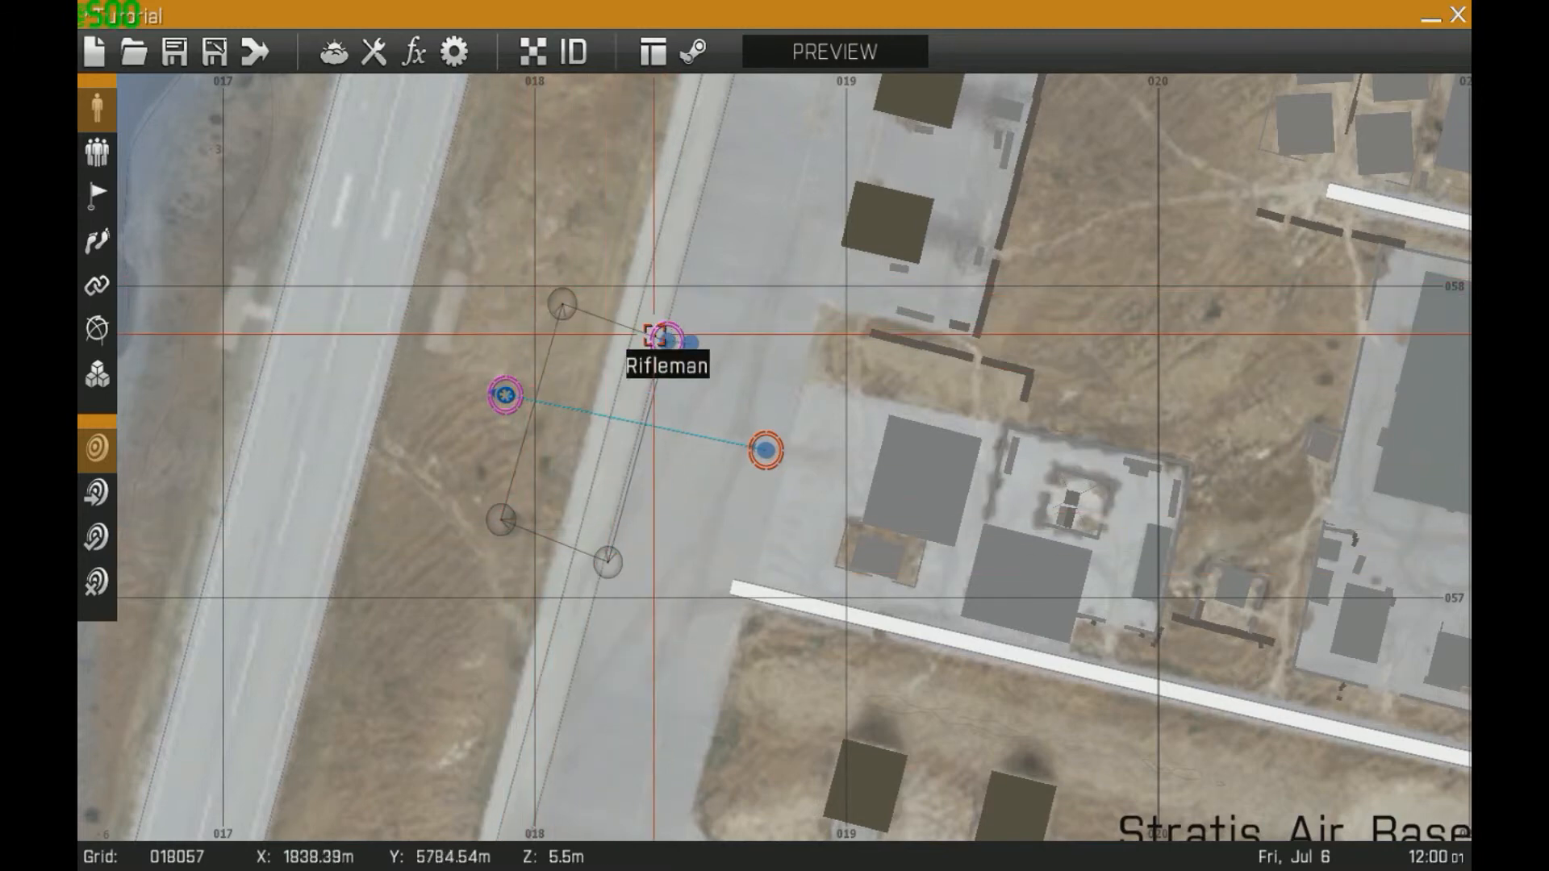
Check the special placement option of the playable Rifleman, the Combat Medic and the player Rifleman
double_click(665, 336)
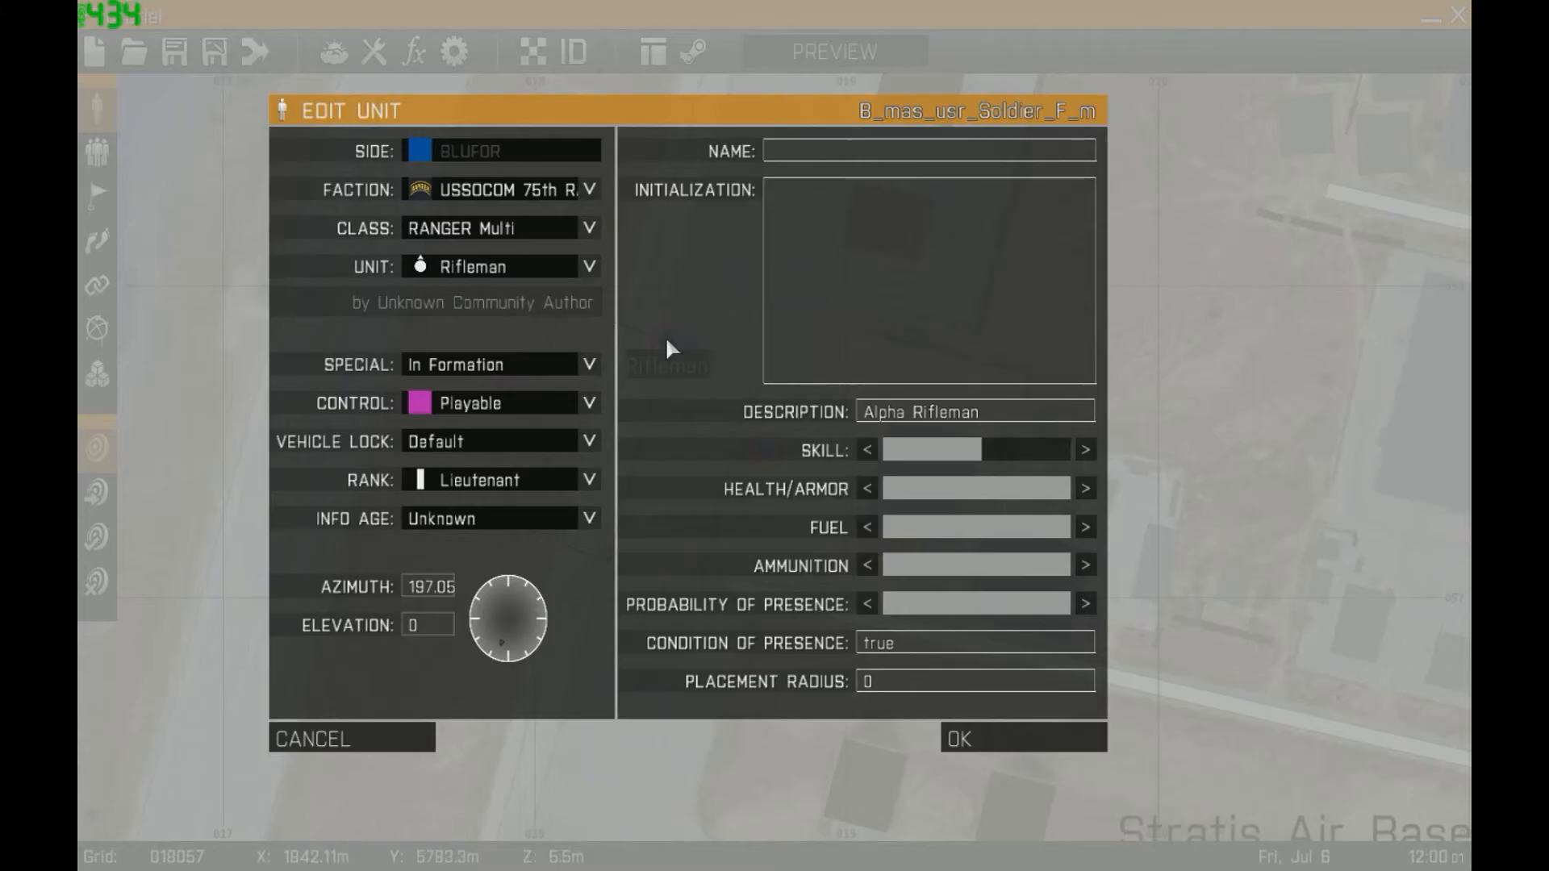
key(Escape)
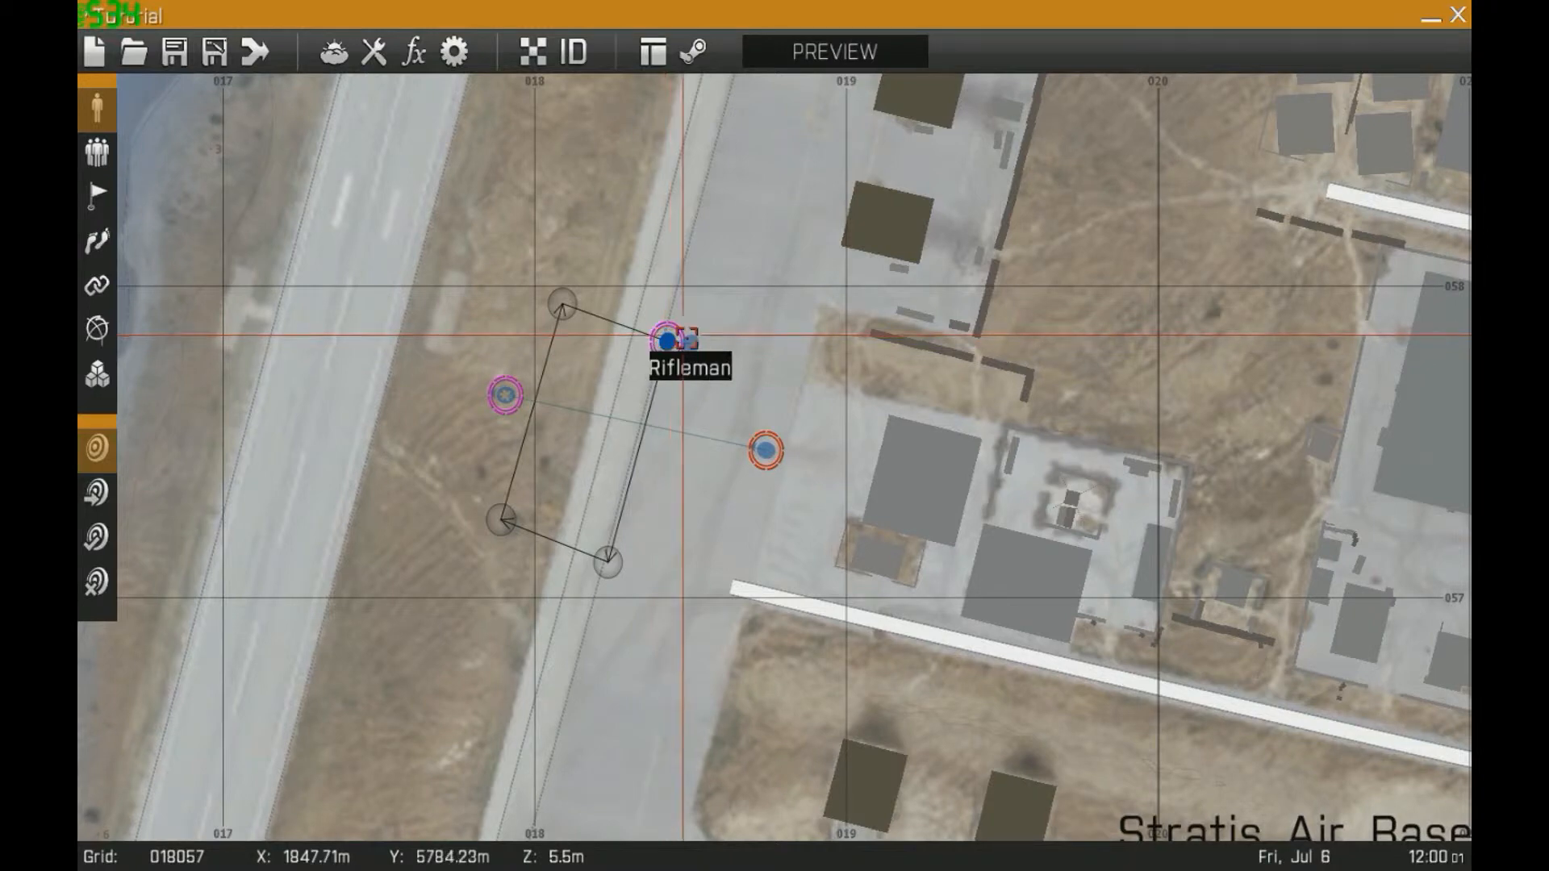
right_drag(777, 413, 838, 417)
mouse_move(553, 403)
shift+mouse_down()
mouse_move(575, 418)
mouse_move(553, 397)
shift+mouse_up()
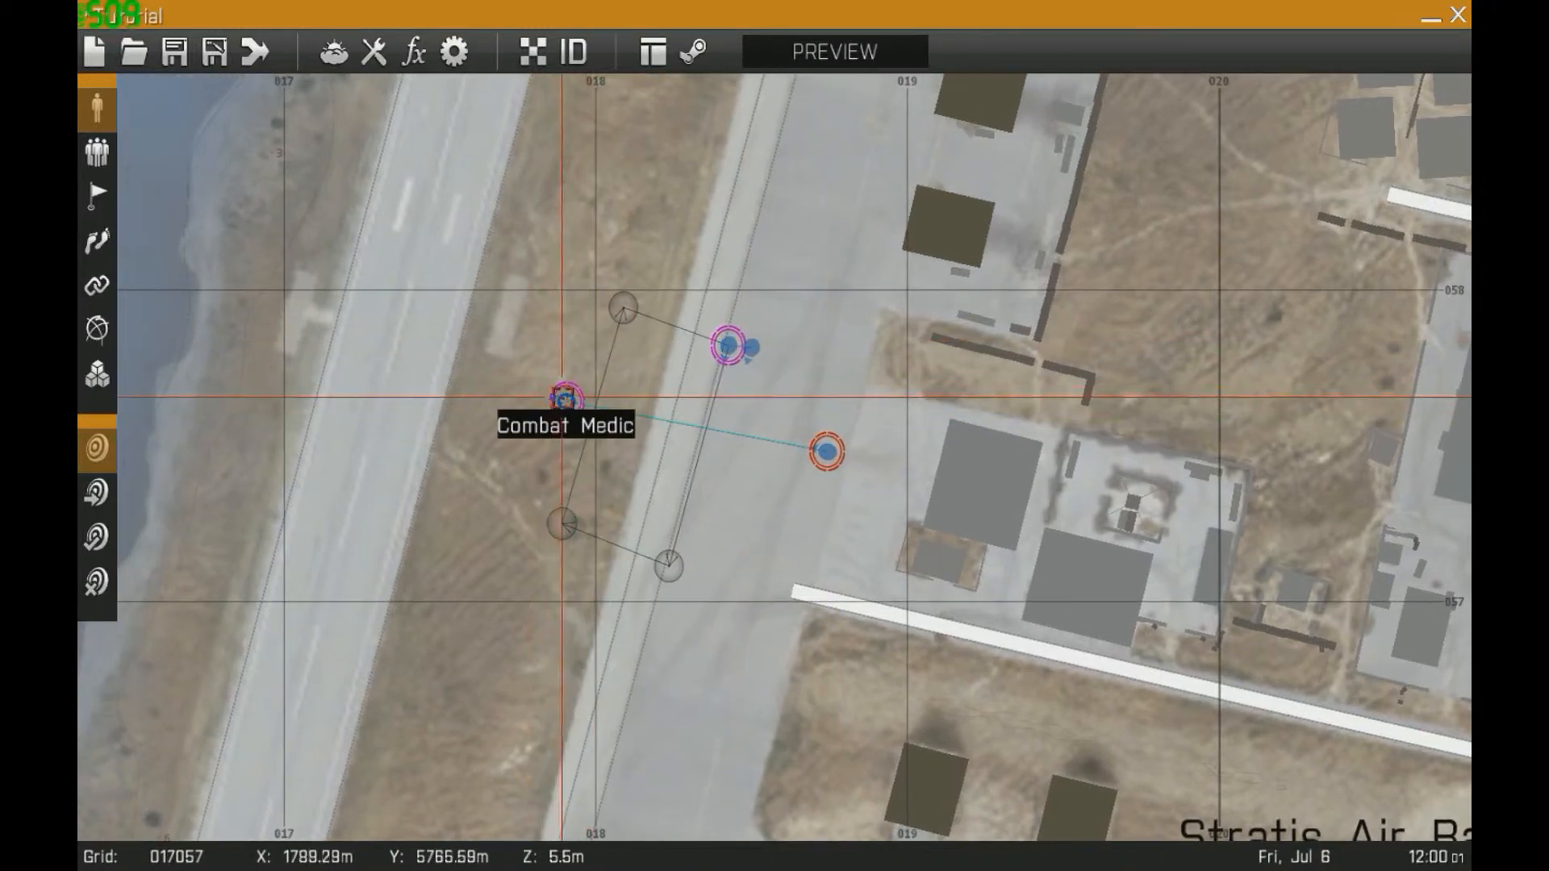
double_click(563, 397)
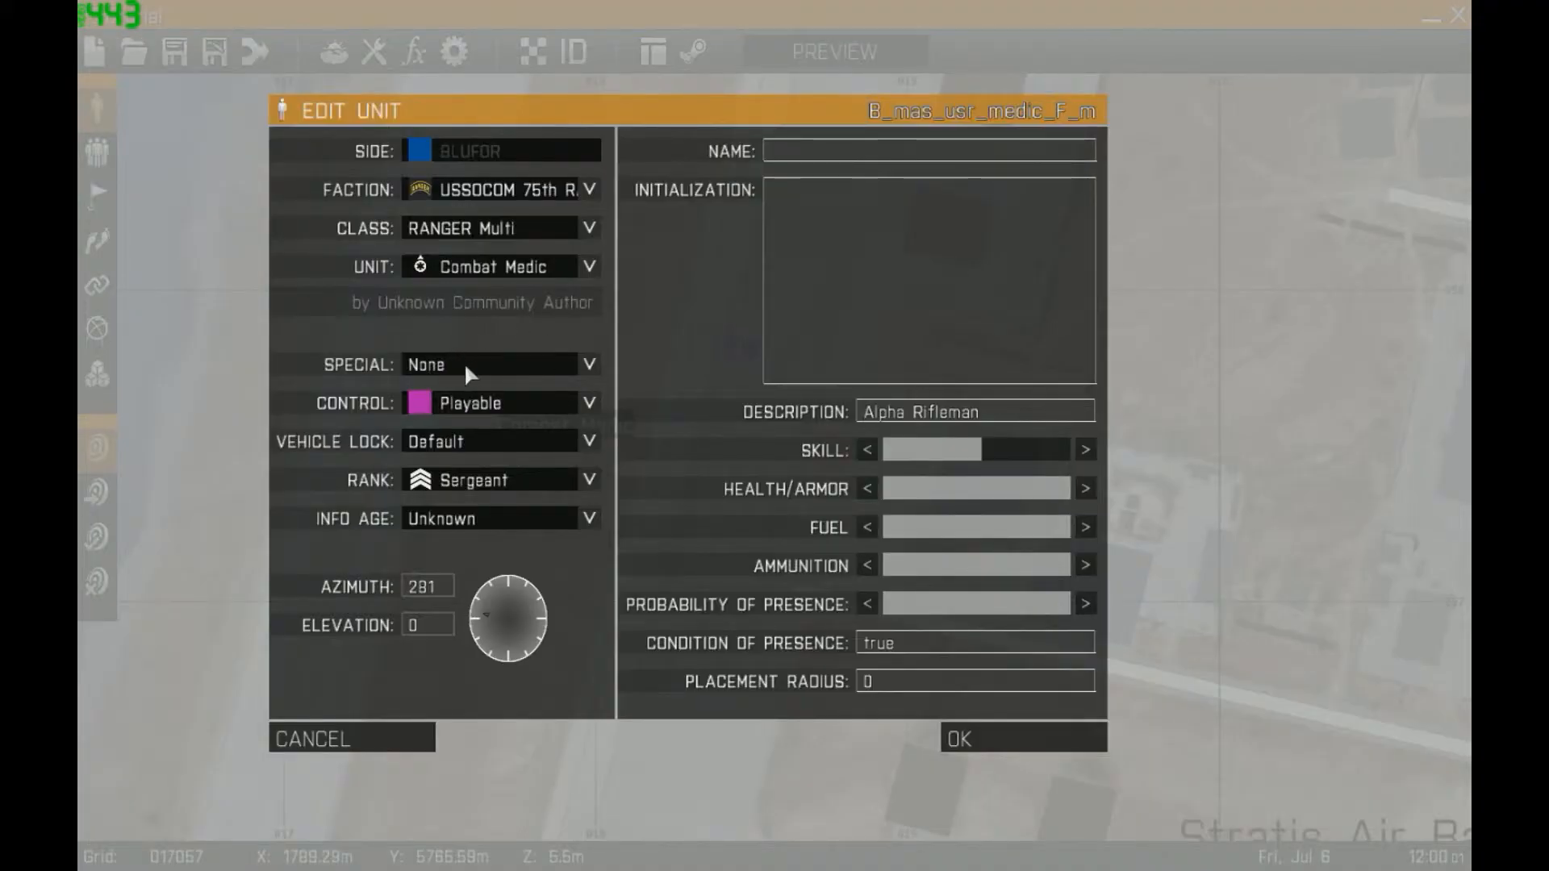
key(Escape)
double_click(831, 444)
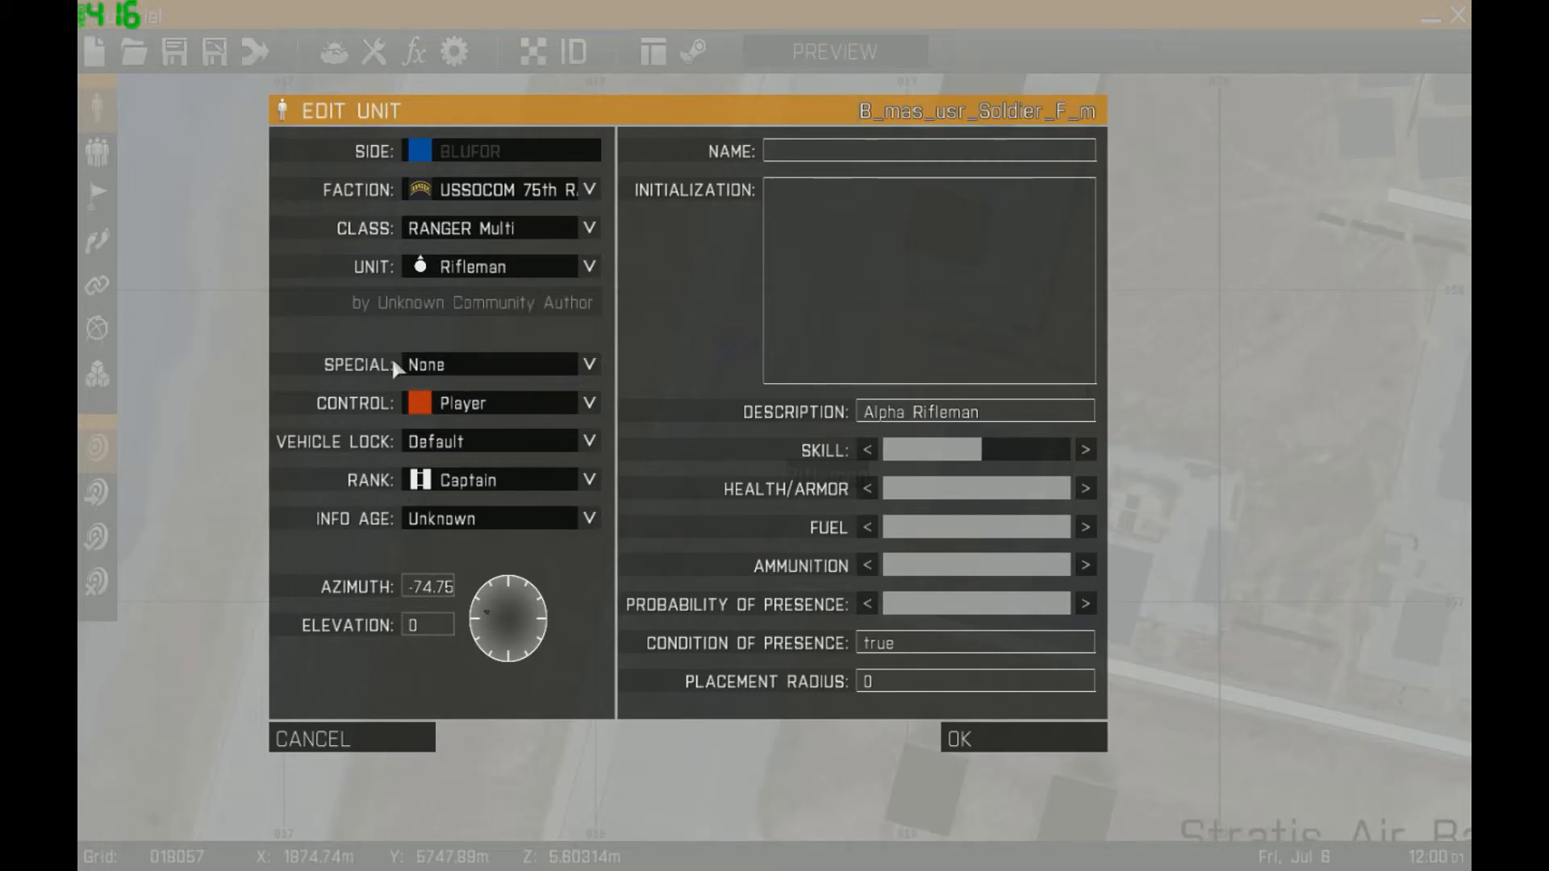
click(452, 368)
click(427, 389)
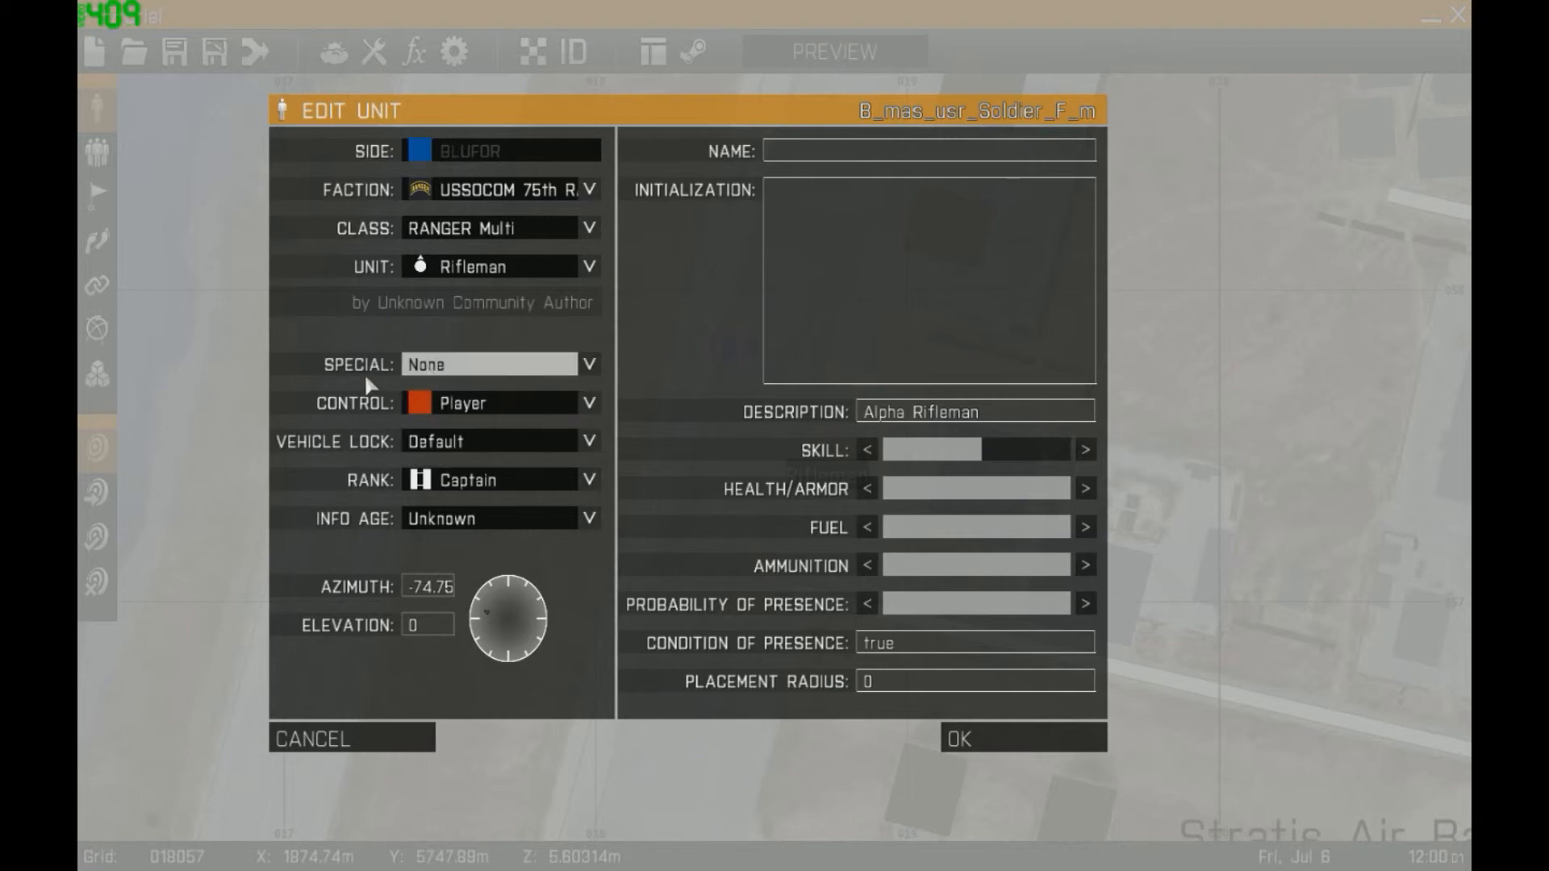
key(Escape)
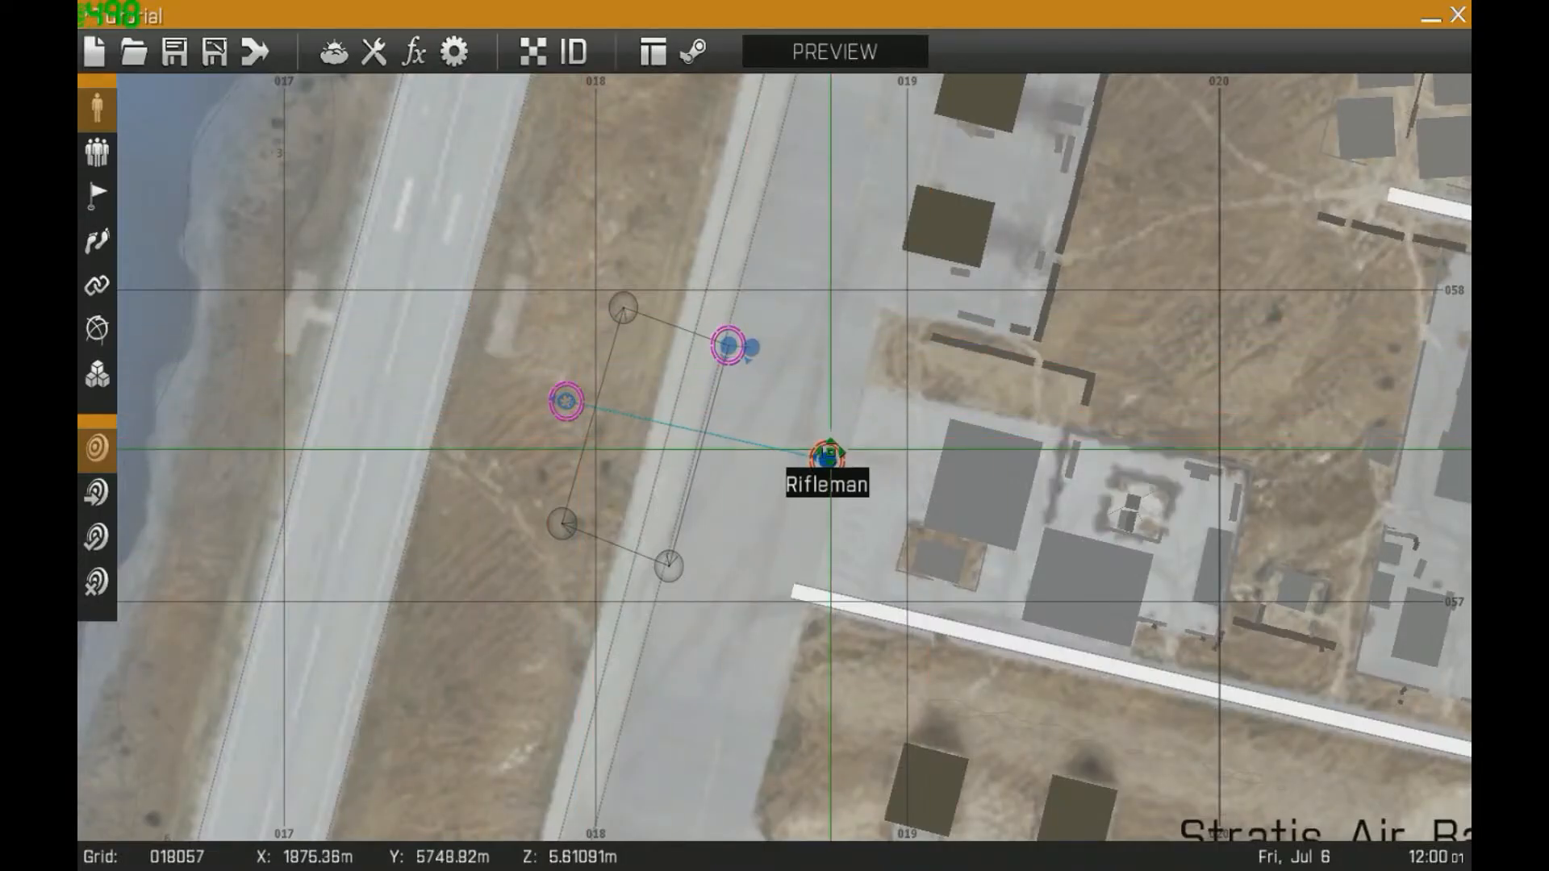
Move the player Rifleman slightly south on the tarmac and start a preview of the mission
drag(828, 453, 827, 467)
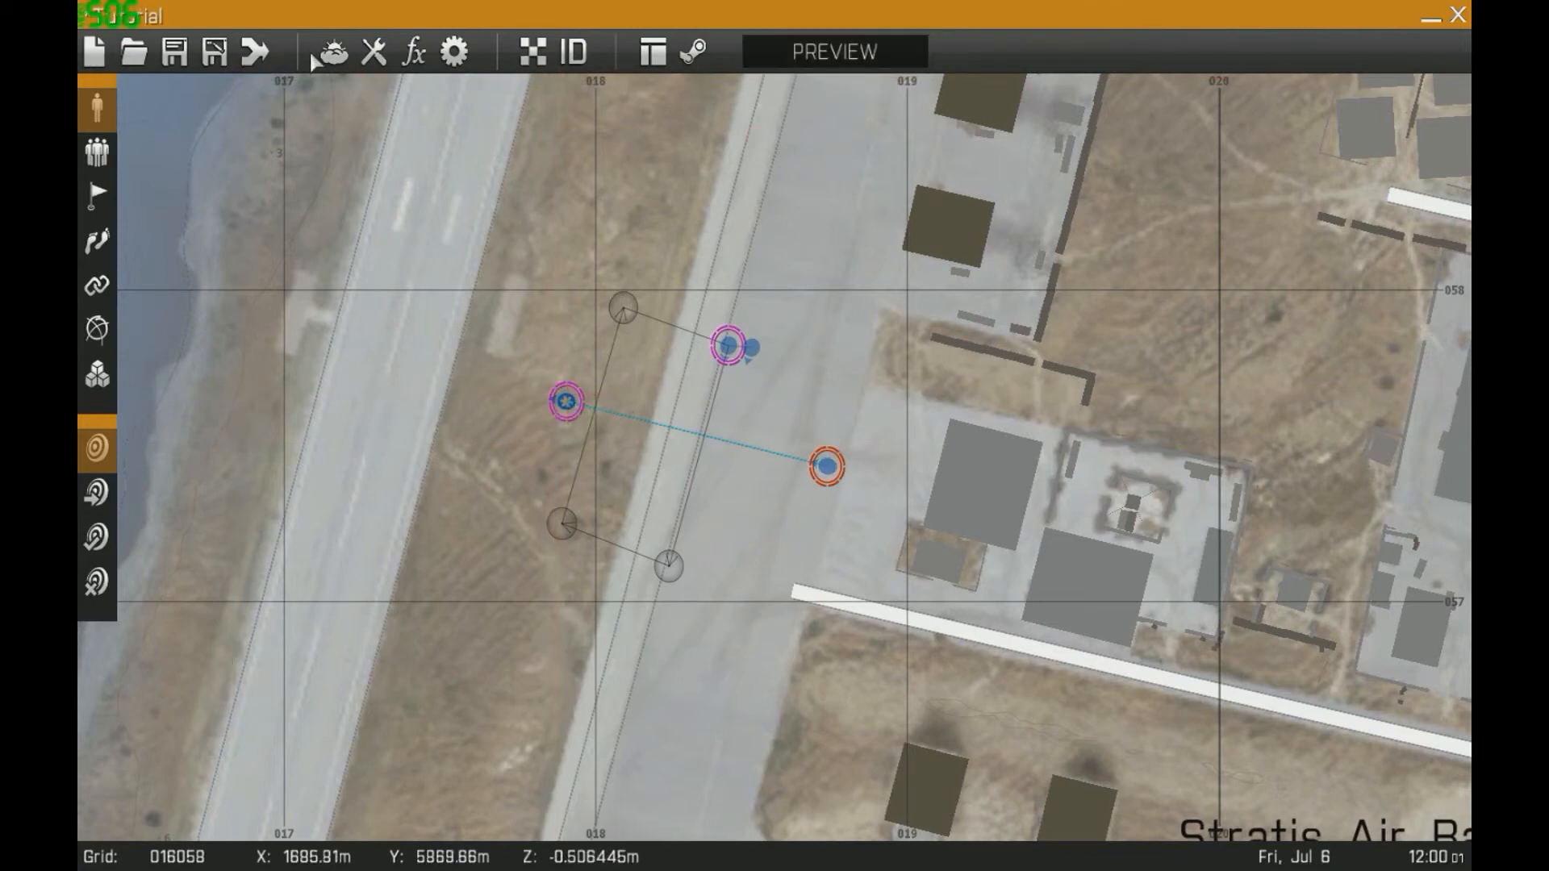
right_drag(827, 139, 828, 165)
click(840, 53)
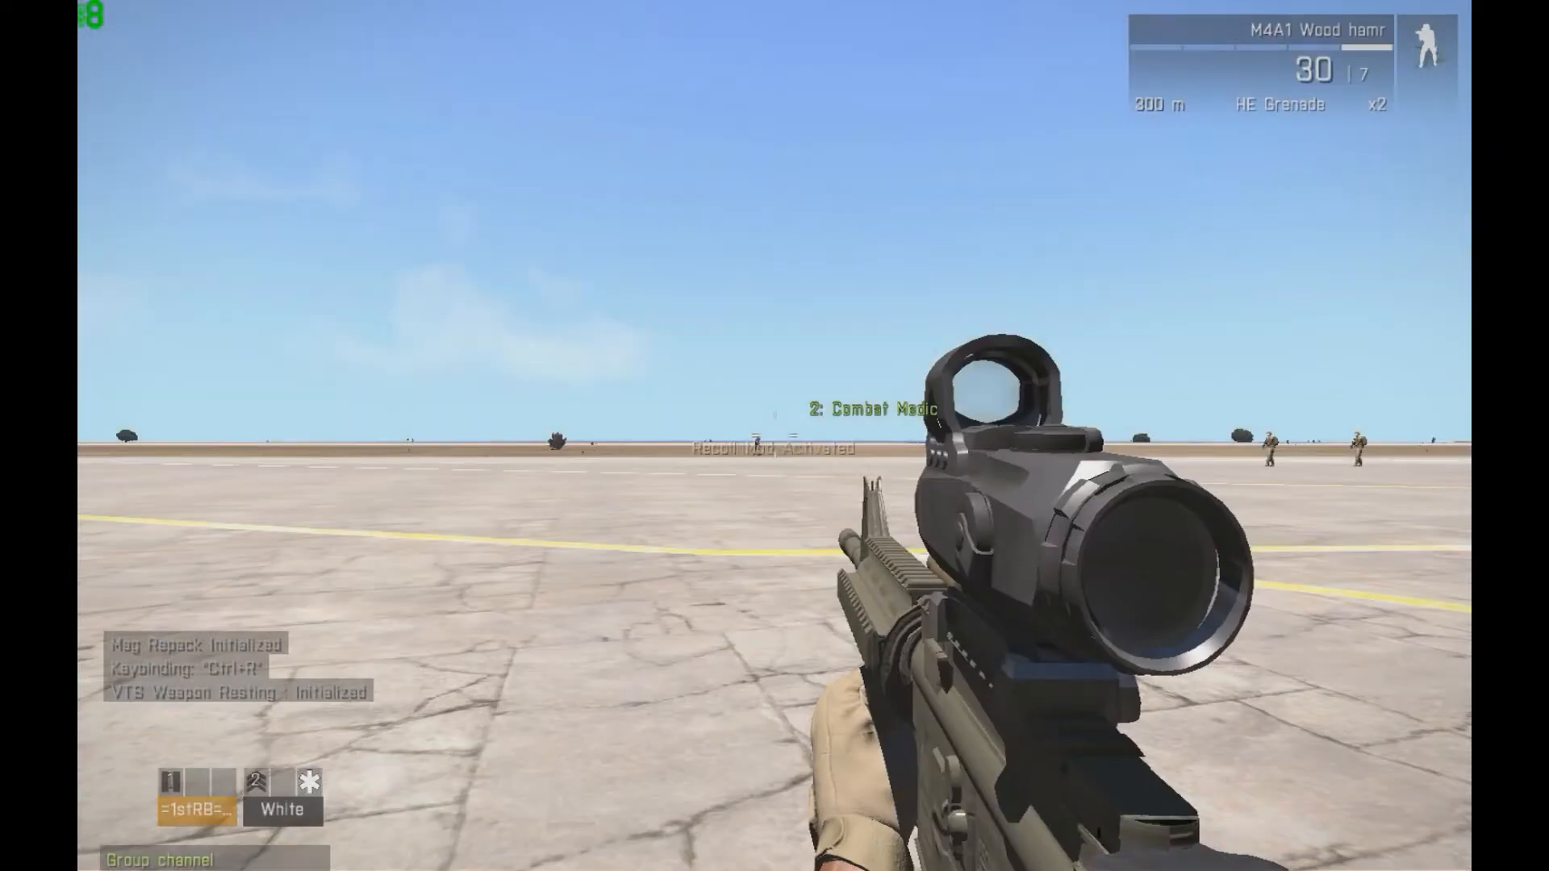
Watch the Combat Medic and the patrolling riflemen from third-person view, with the view zoomed in and out
key(KP_Enter)
key(x)
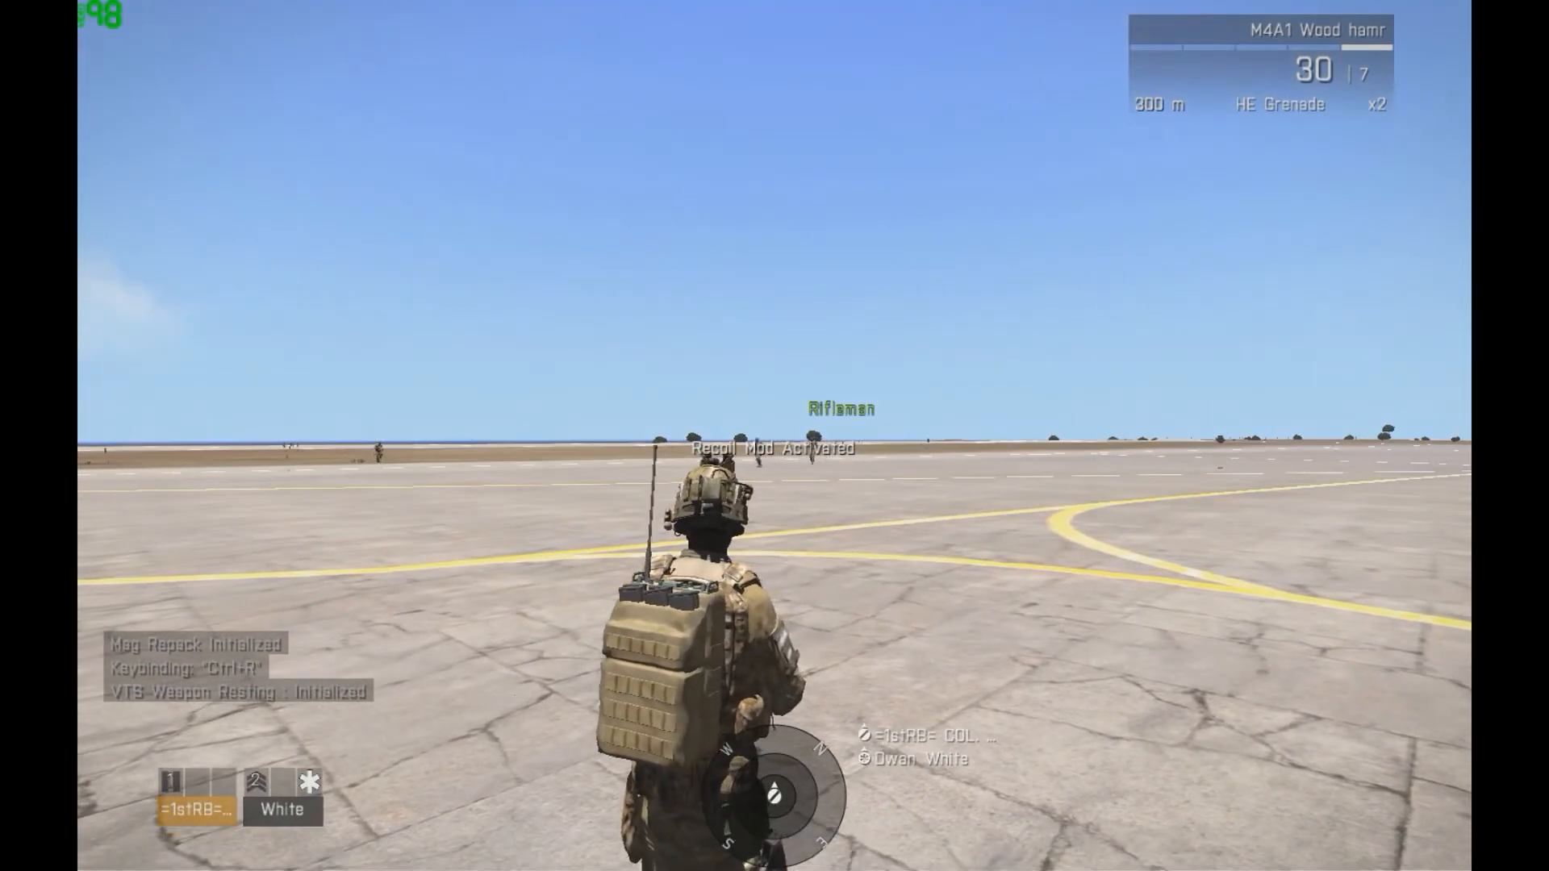
key(KP_Add)
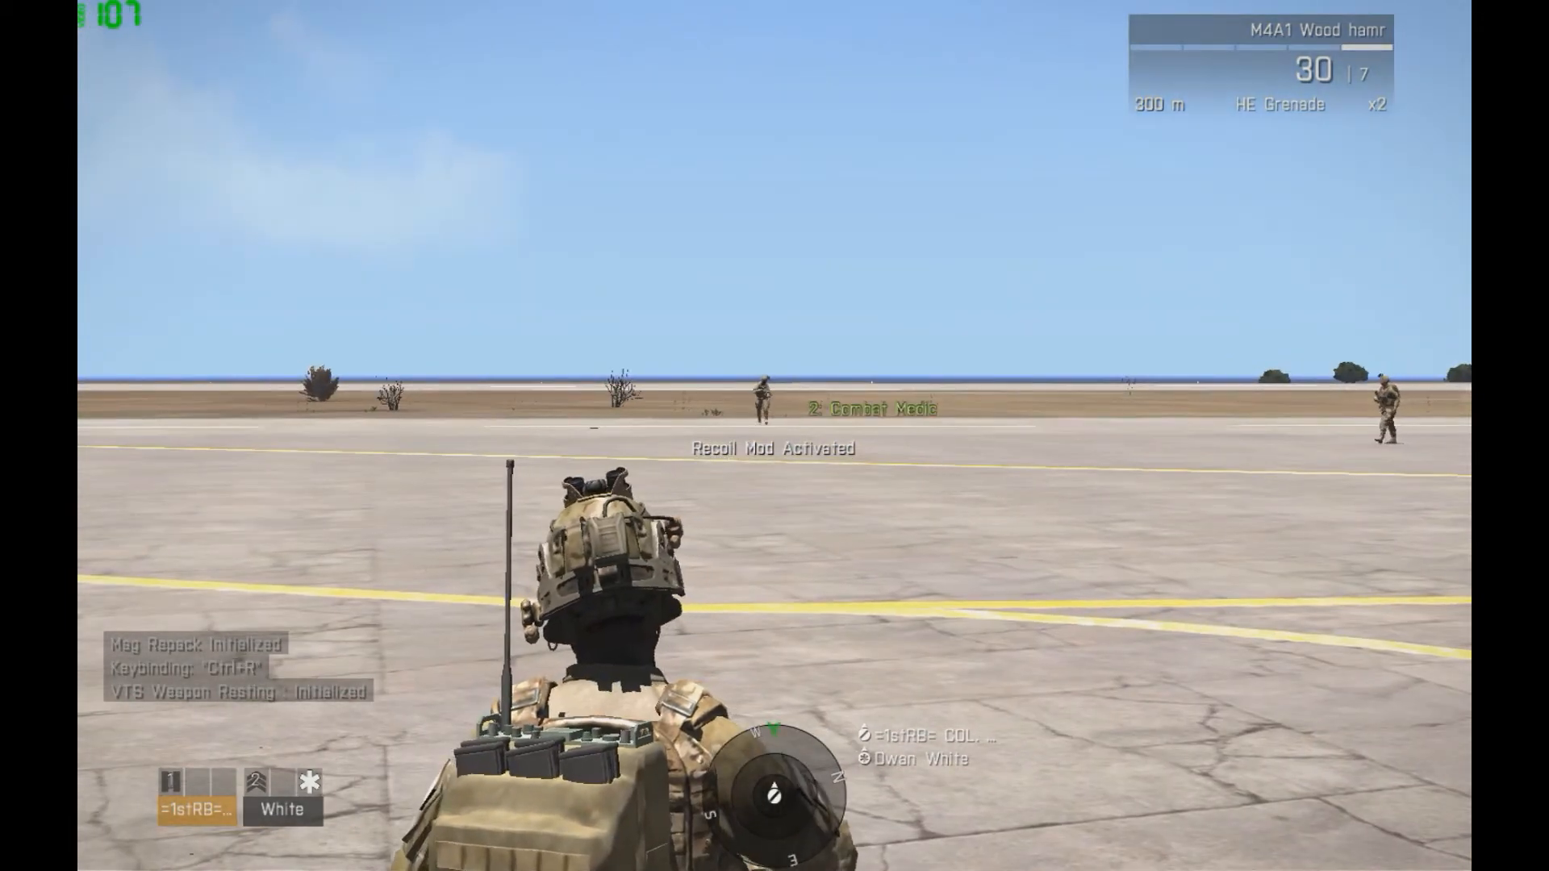
key(KP_Subtract)
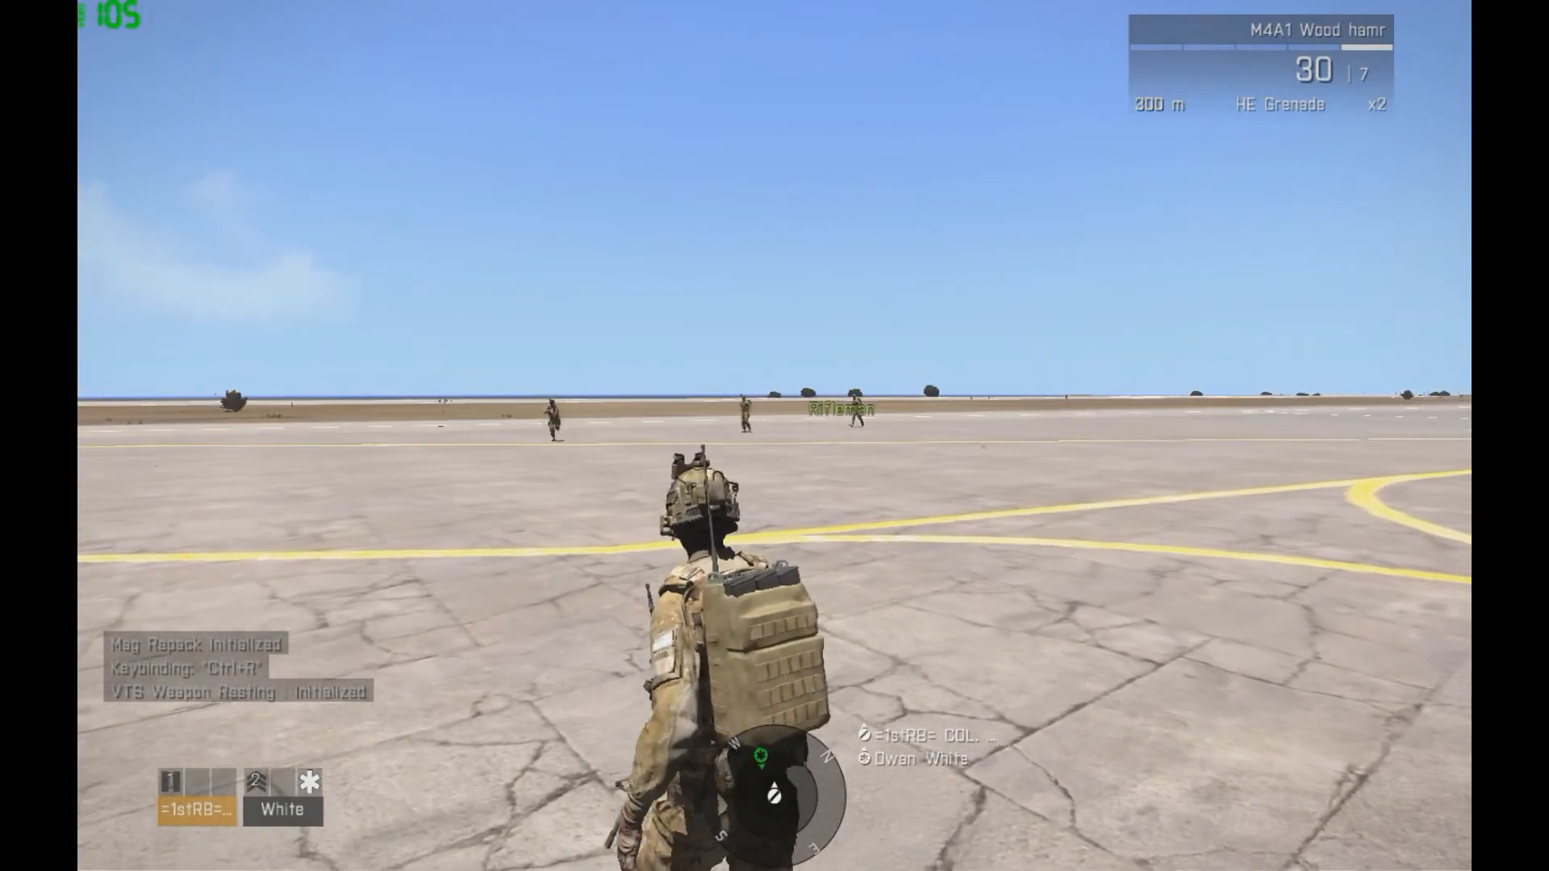
key(KP_Add)
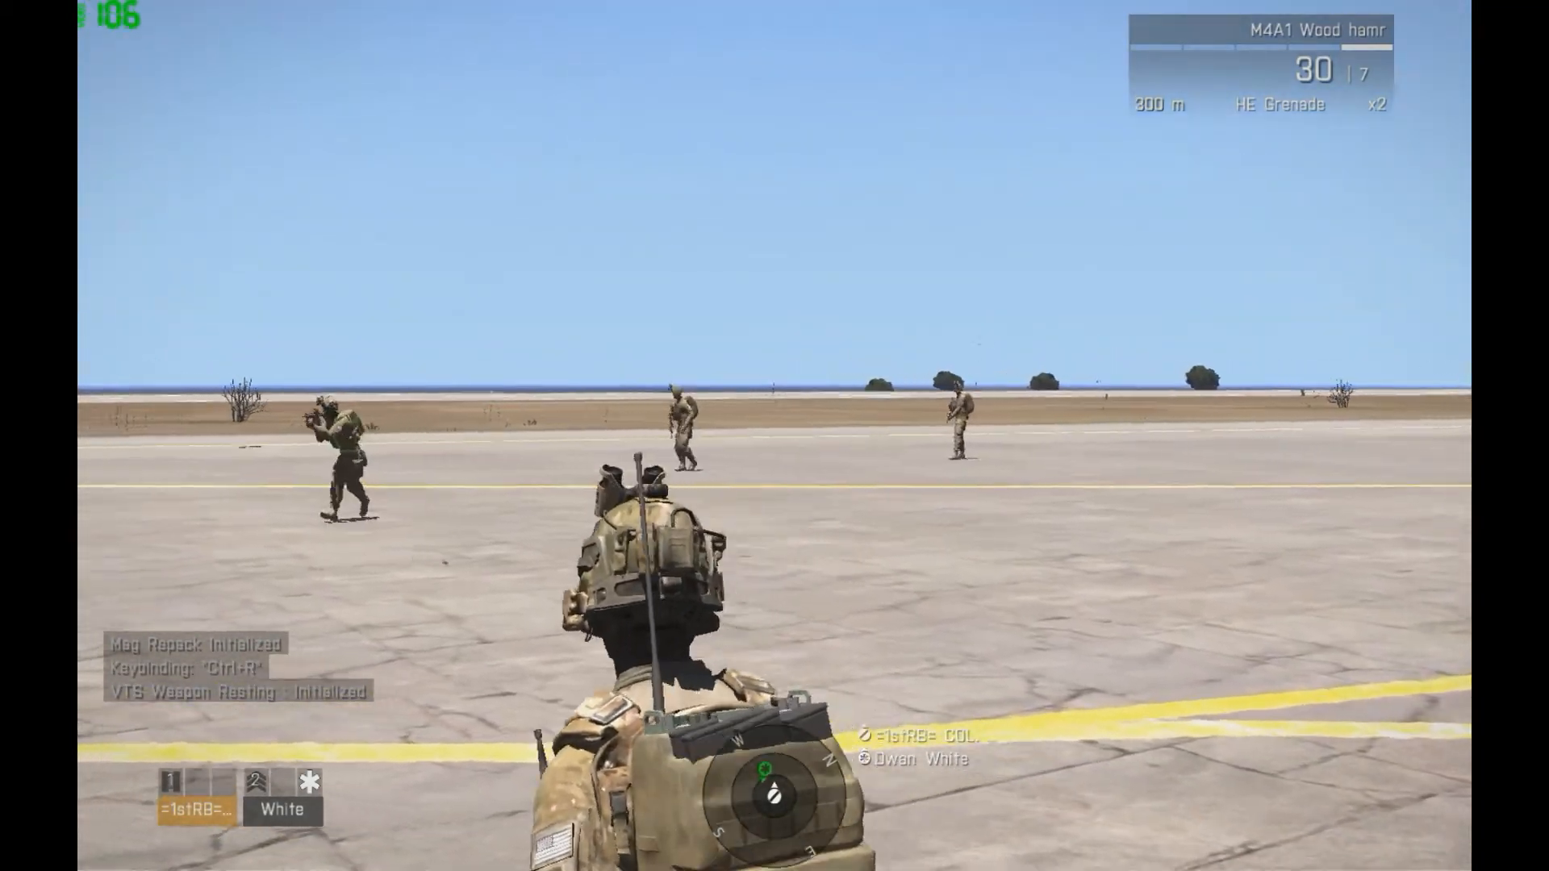
key(KP_Subtract)
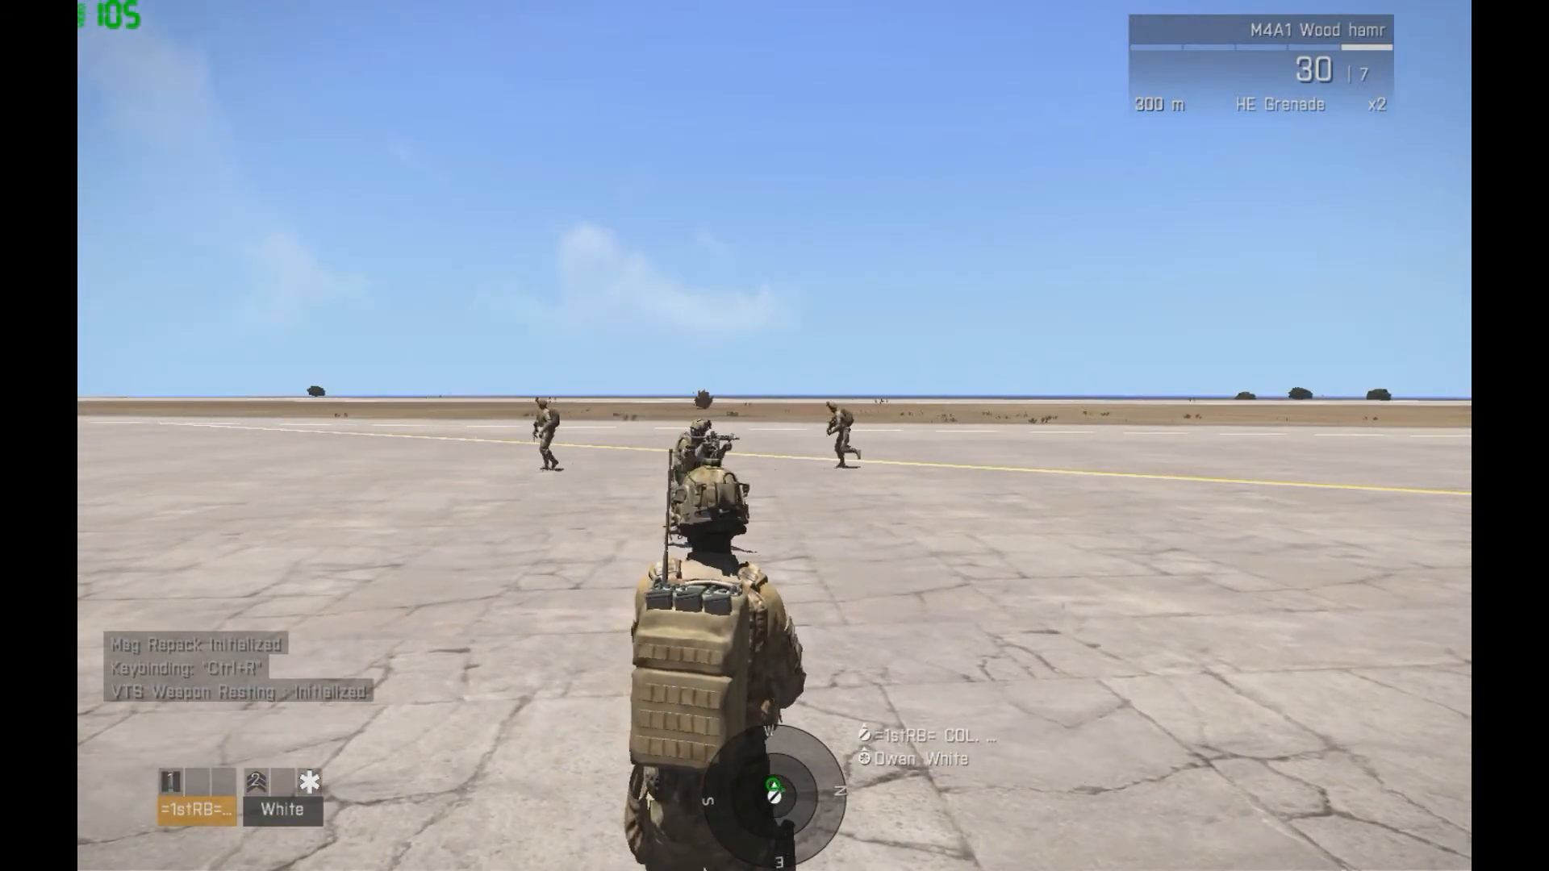
Order the Combat Medic to stop, and abort the mission preview to return to the editor
key(space)
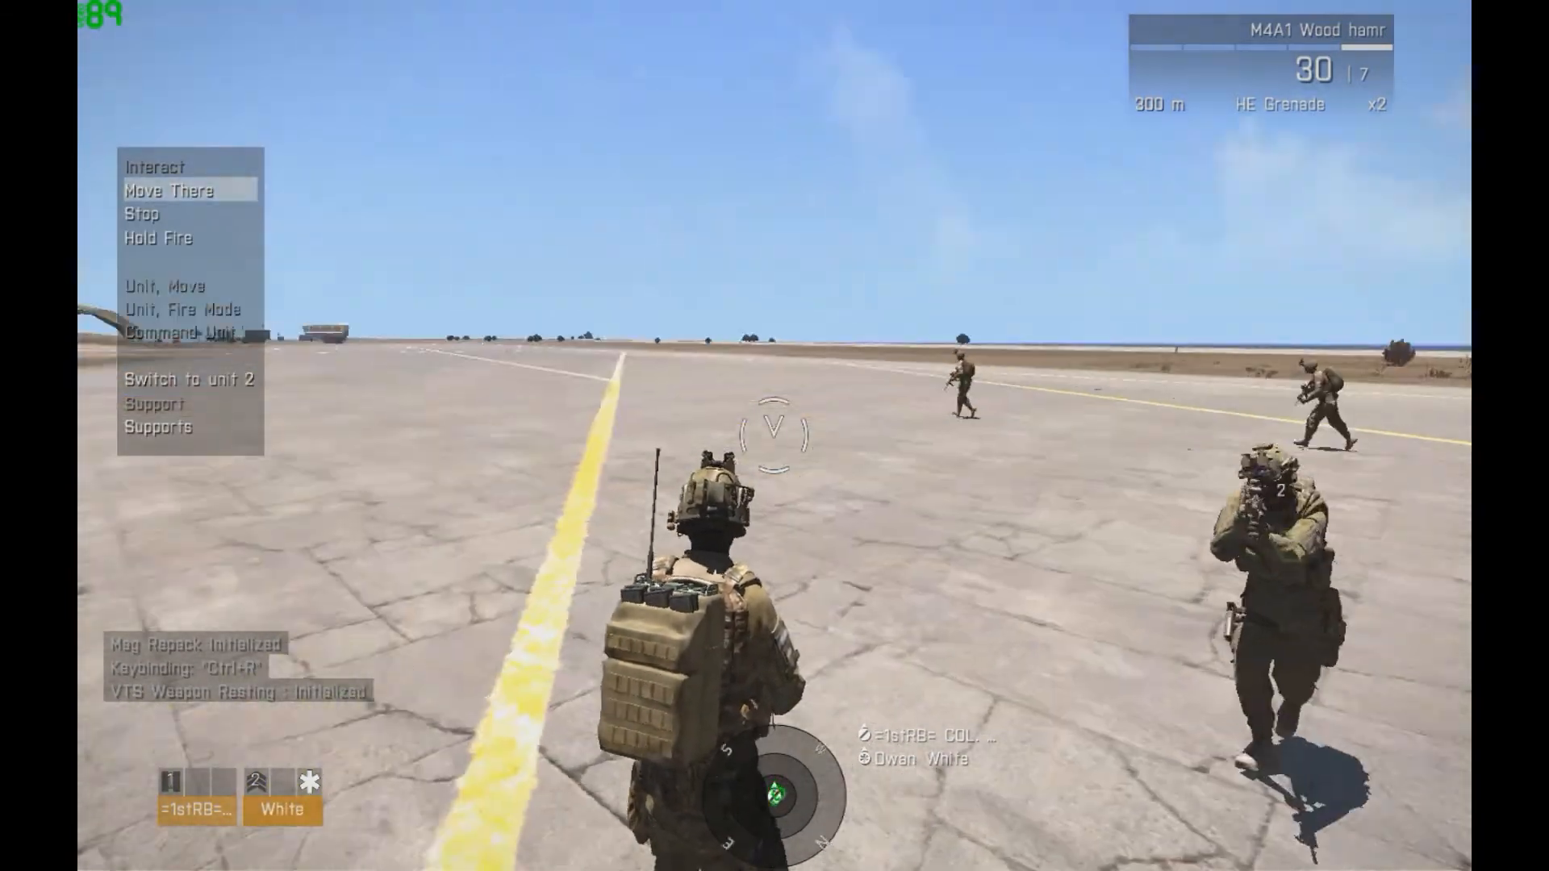
scroll(773, 435, down, 1)
middle_click(774, 436)
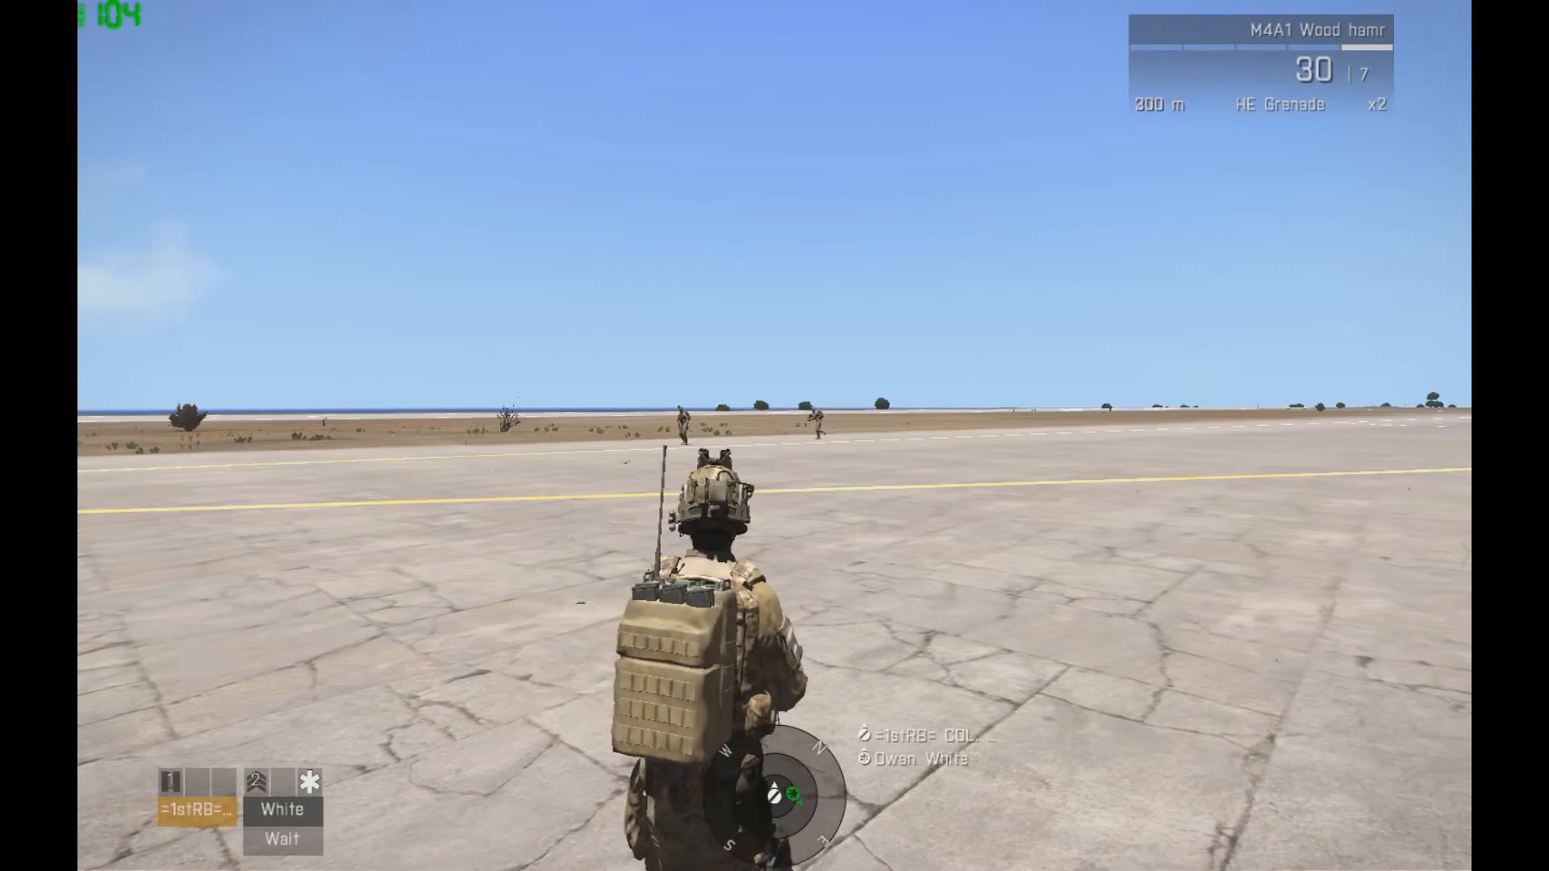
key(Escape)
click(322, 771)
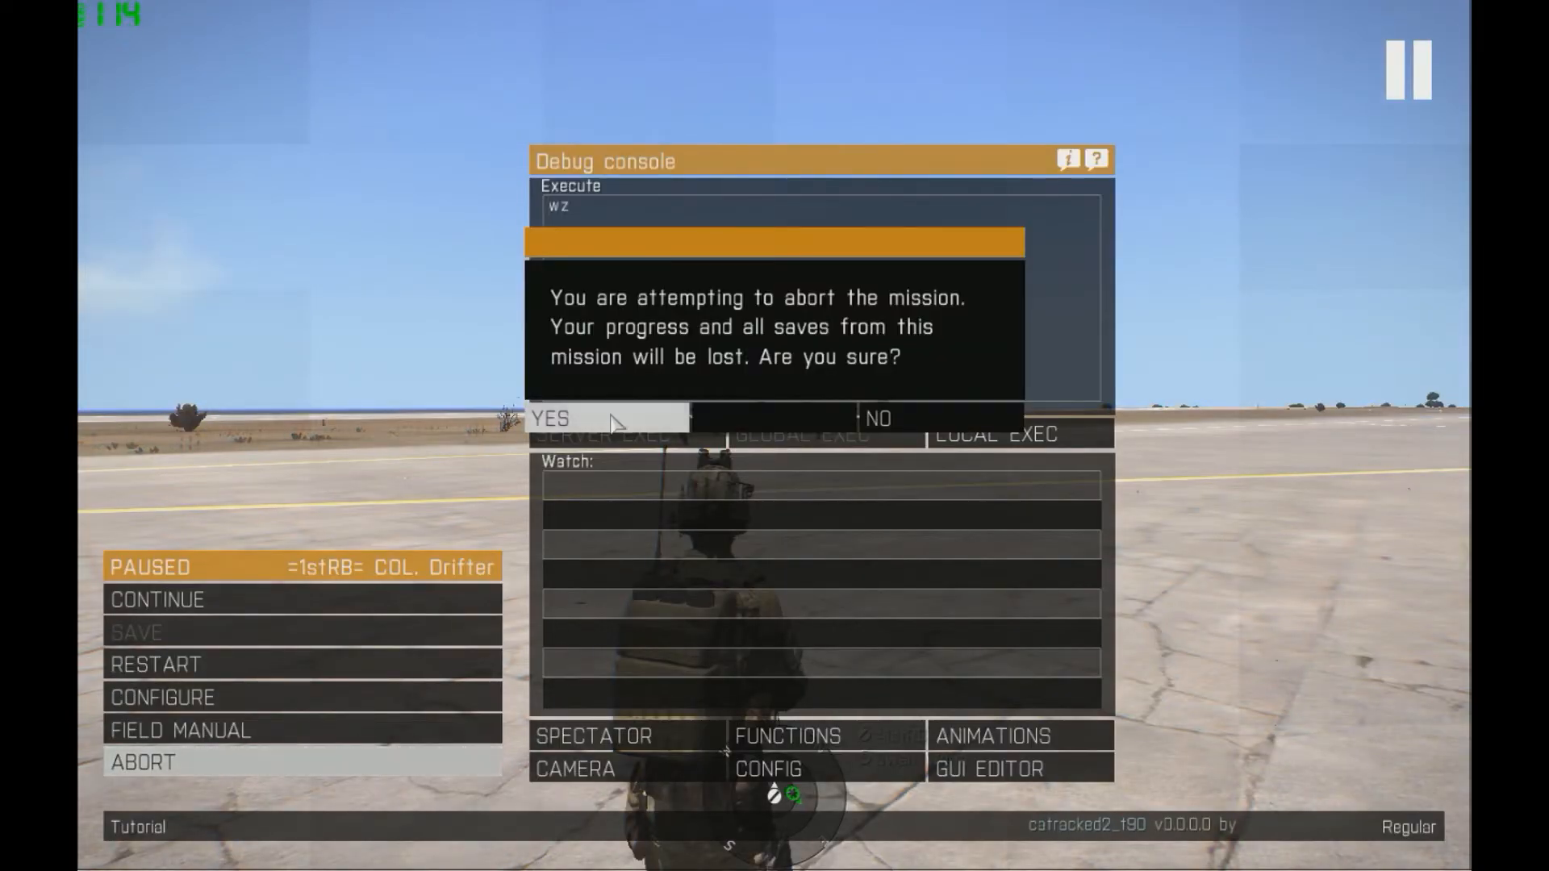
click(613, 415)
Move the Combat Medic east onto the open ground beside the large warehouse and set its special option to In Formation
drag(569, 452, 1089, 413)
scroll(1089, 413, down, 5)
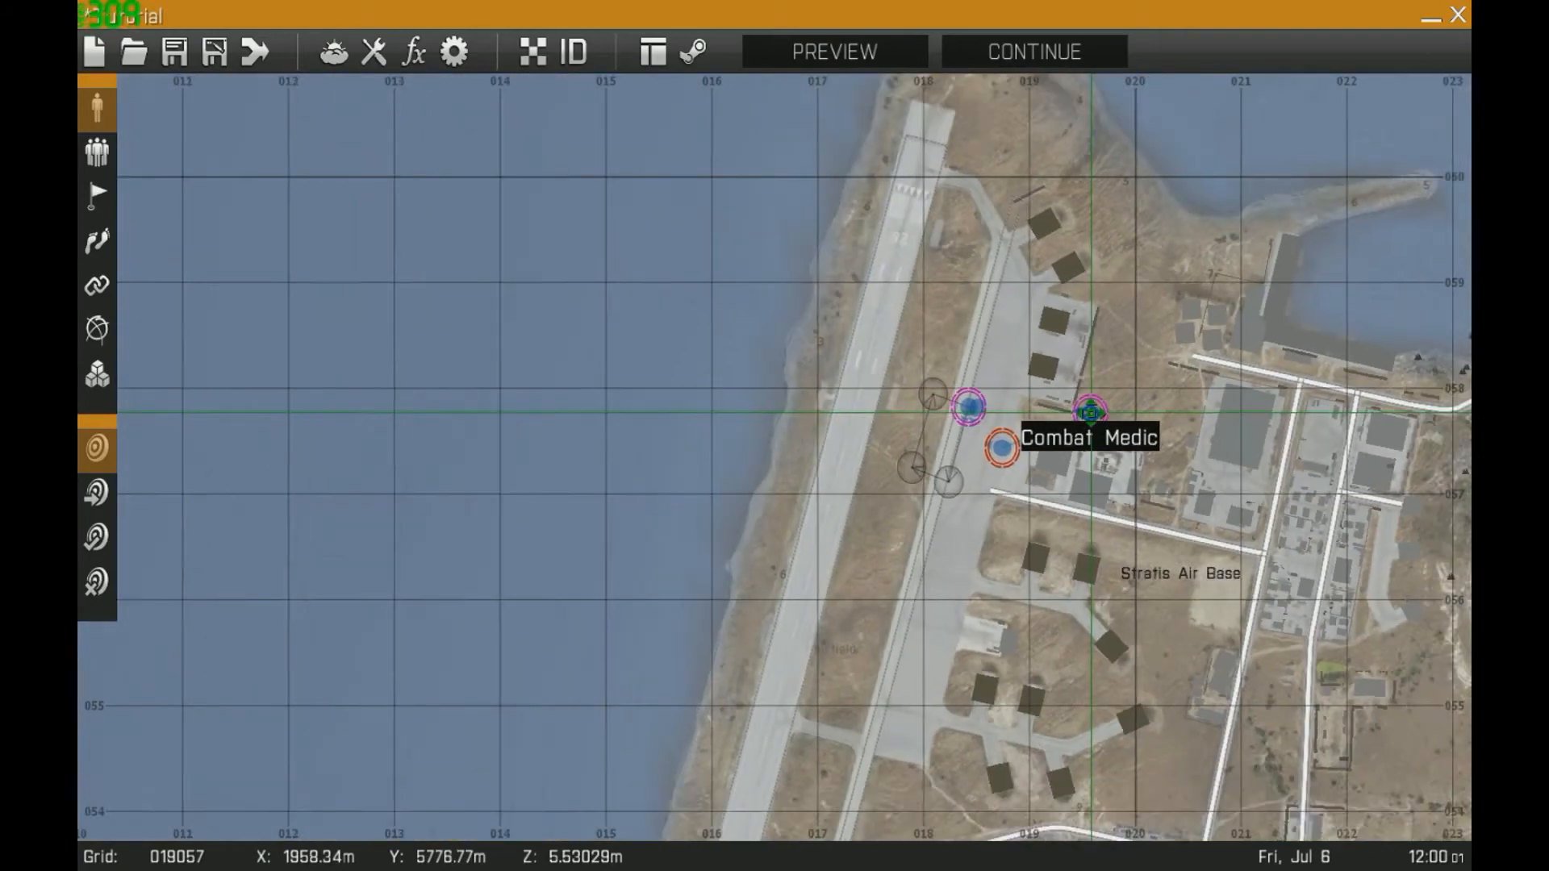
scroll(941, 484, up, 6)
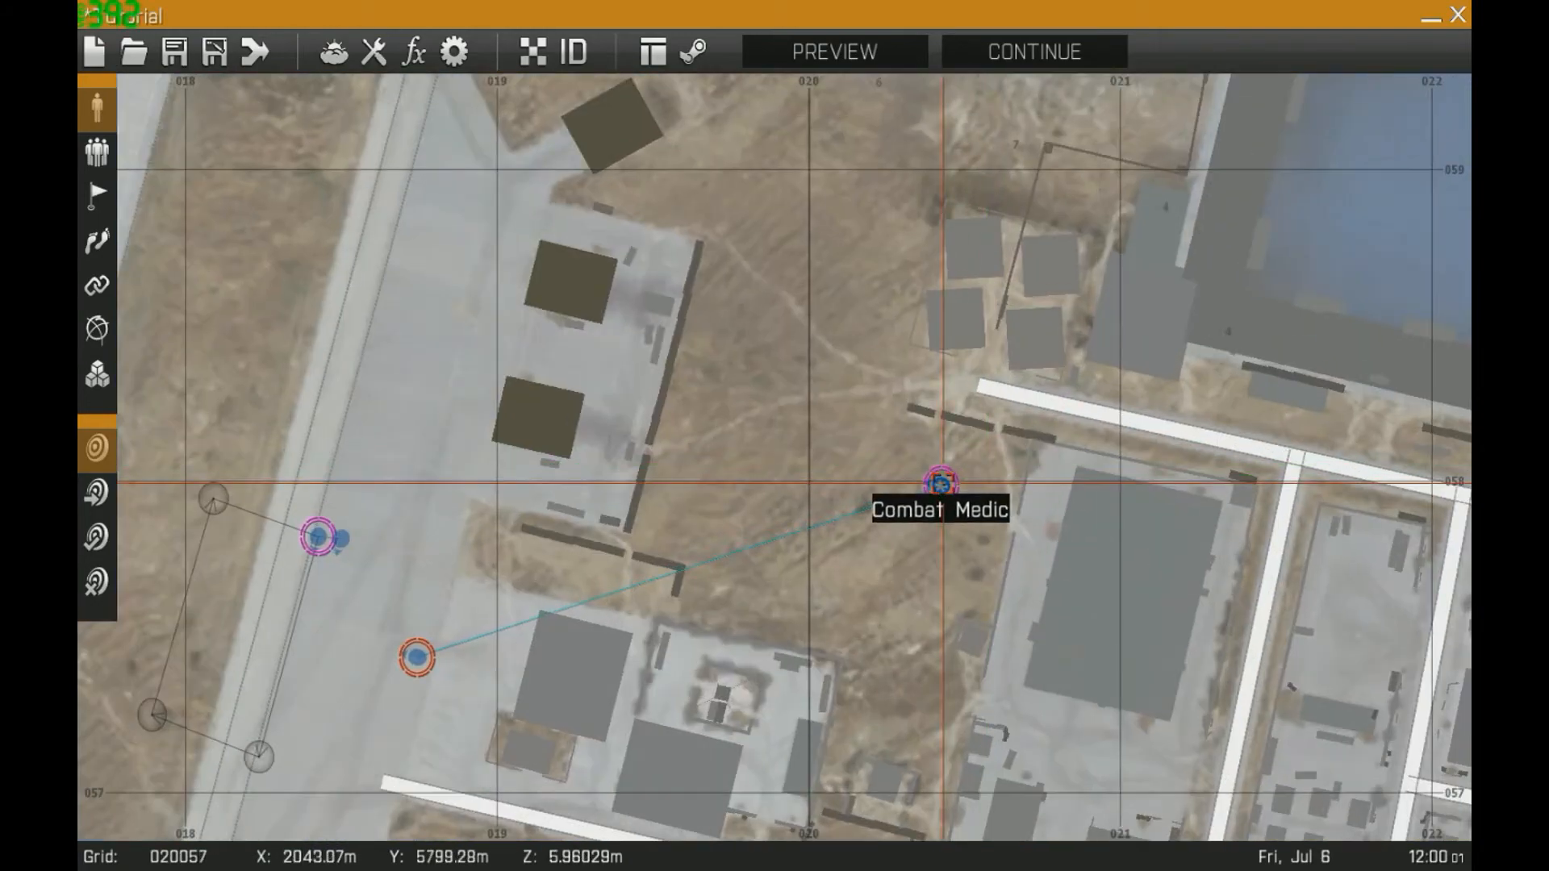
double_click(941, 485)
click(591, 411)
click(533, 365)
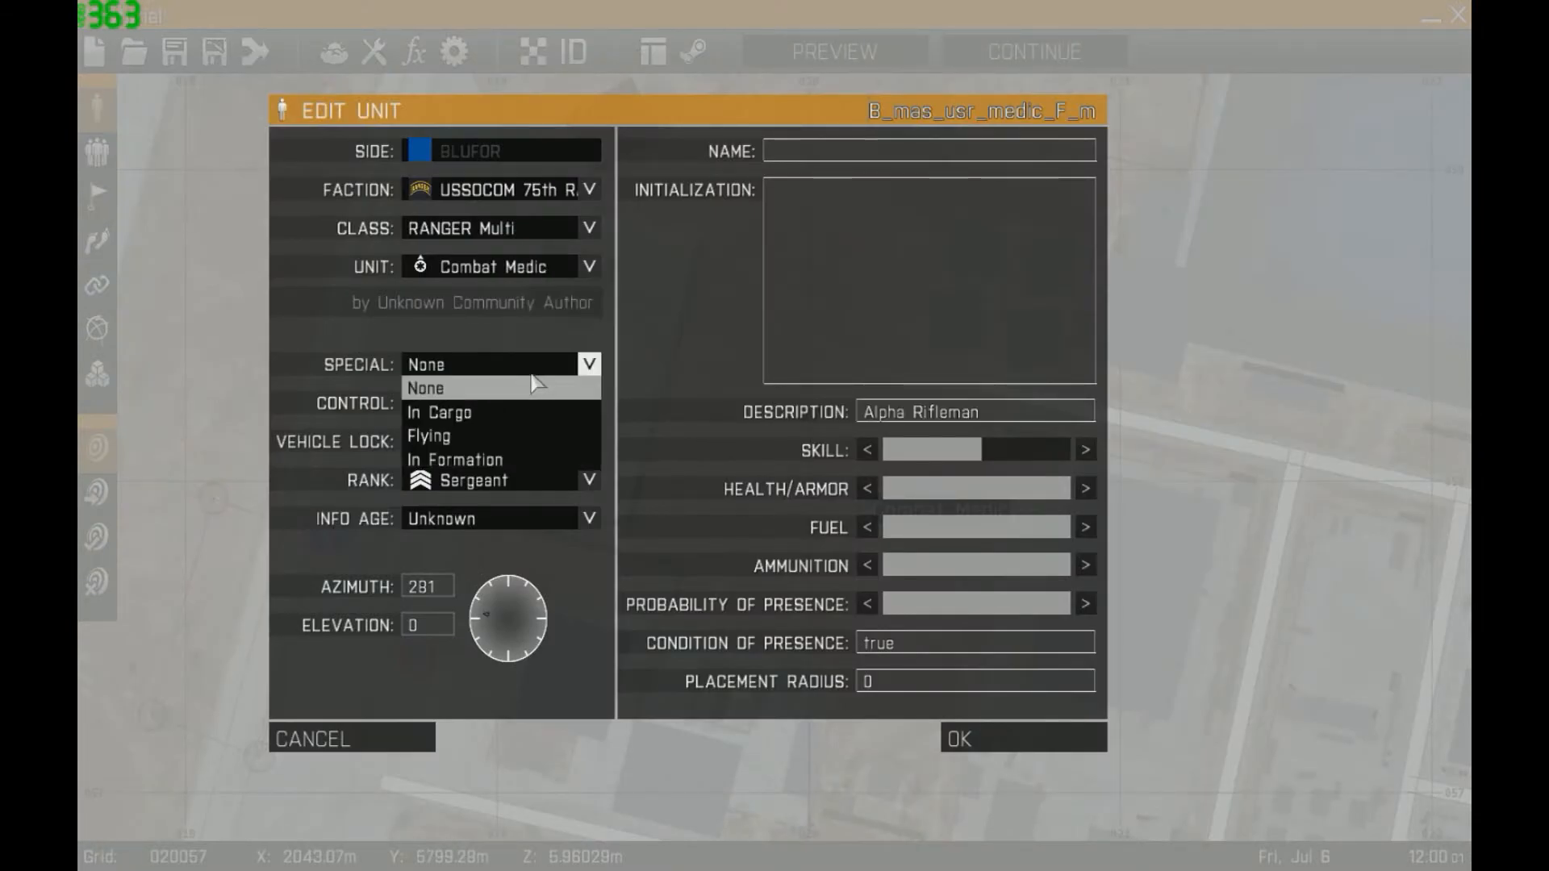
click(484, 457)
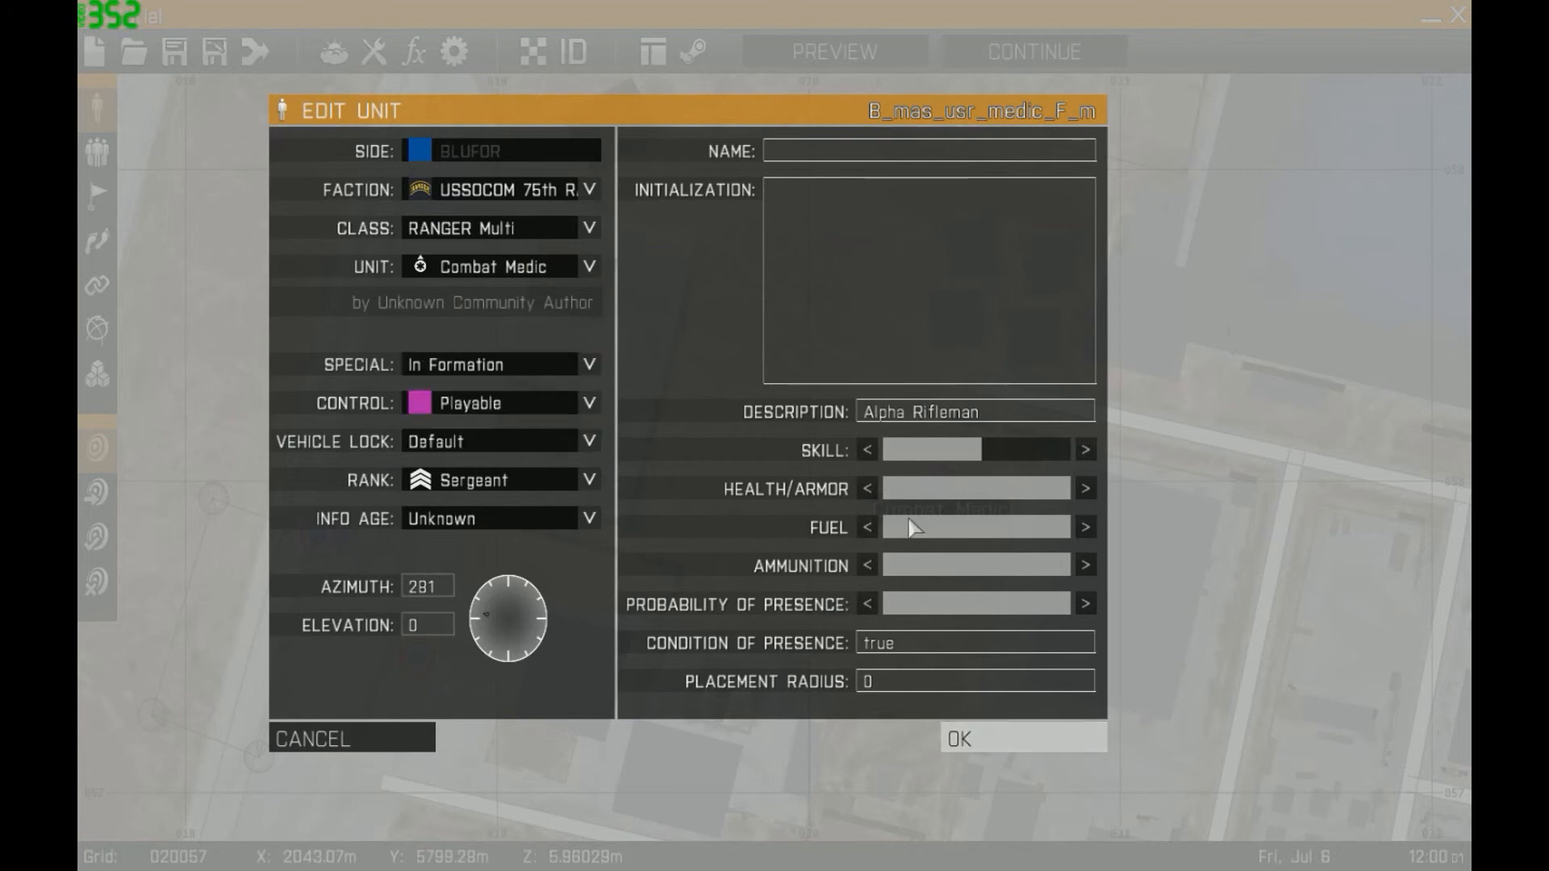
click(1001, 739)
Move the Combat Medic far away from the player, well to the northeast of Stratis Air Base
scroll(923, 493, down, 3)
scroll(924, 493, down, 10)
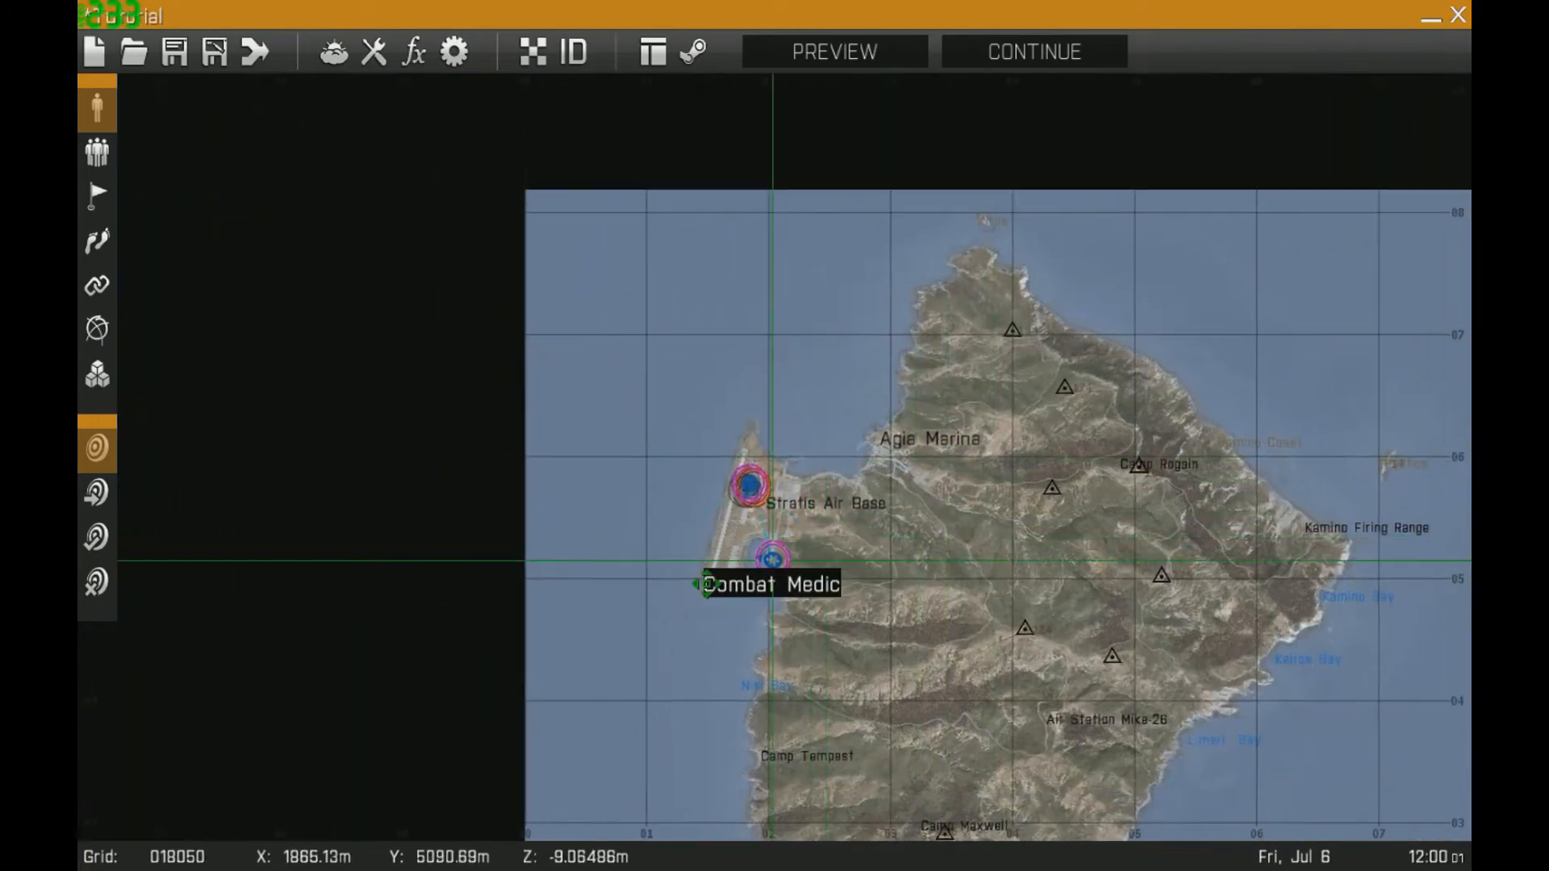
right_drag(706, 585, 393, 681)
drag(393, 681, 1123, 333)
right_drag(823, 583, 1148, 466)
scroll(668, 578, up, 10)
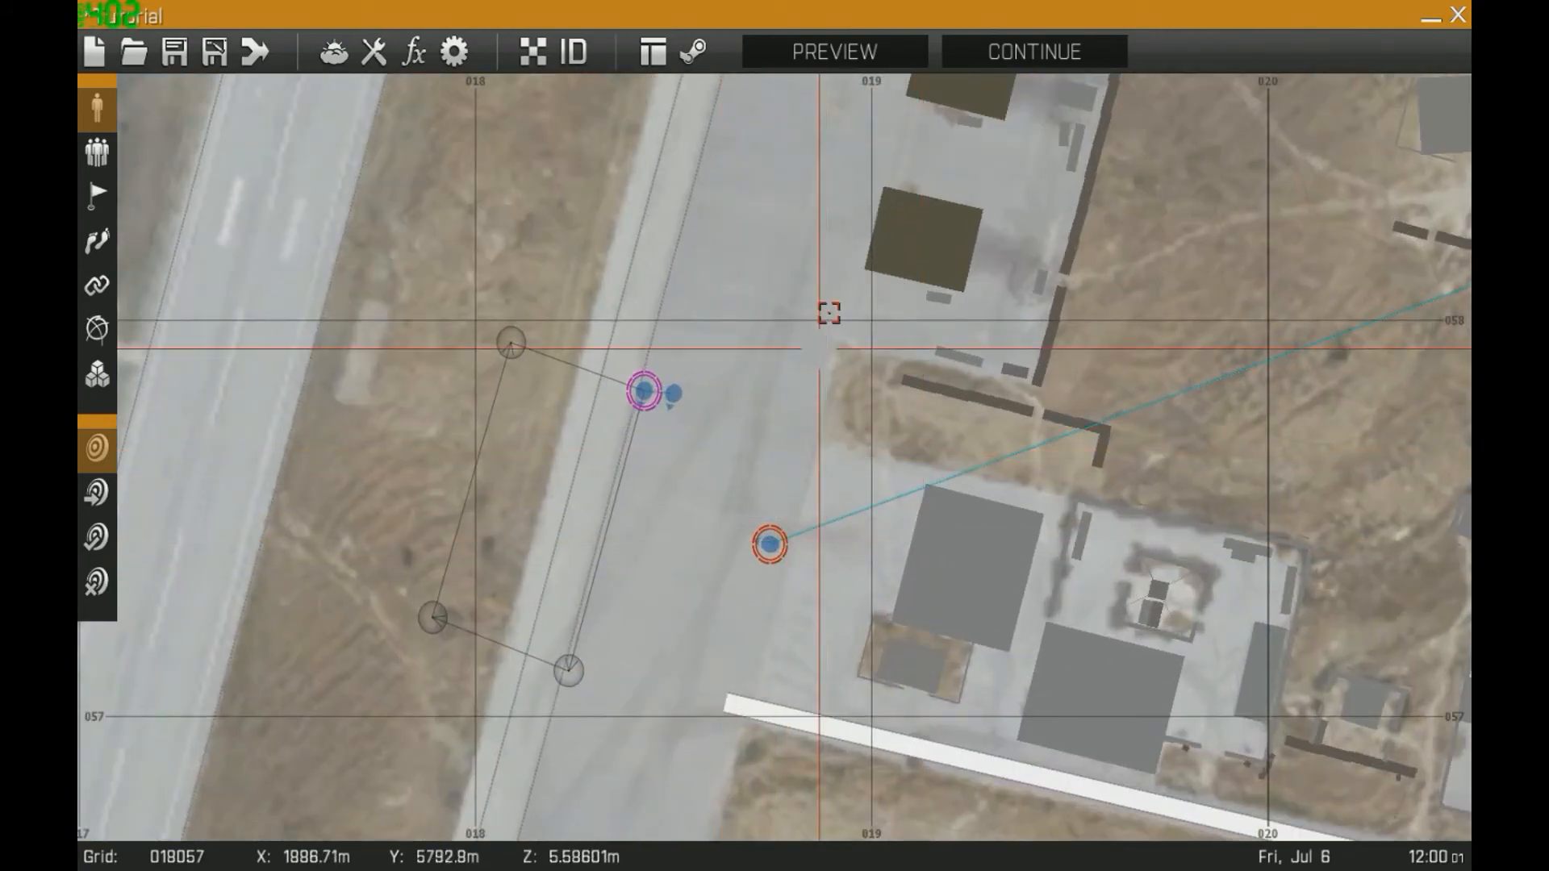
Preview the mission again and switch to third-person view behind the player
key(s)
key(a)
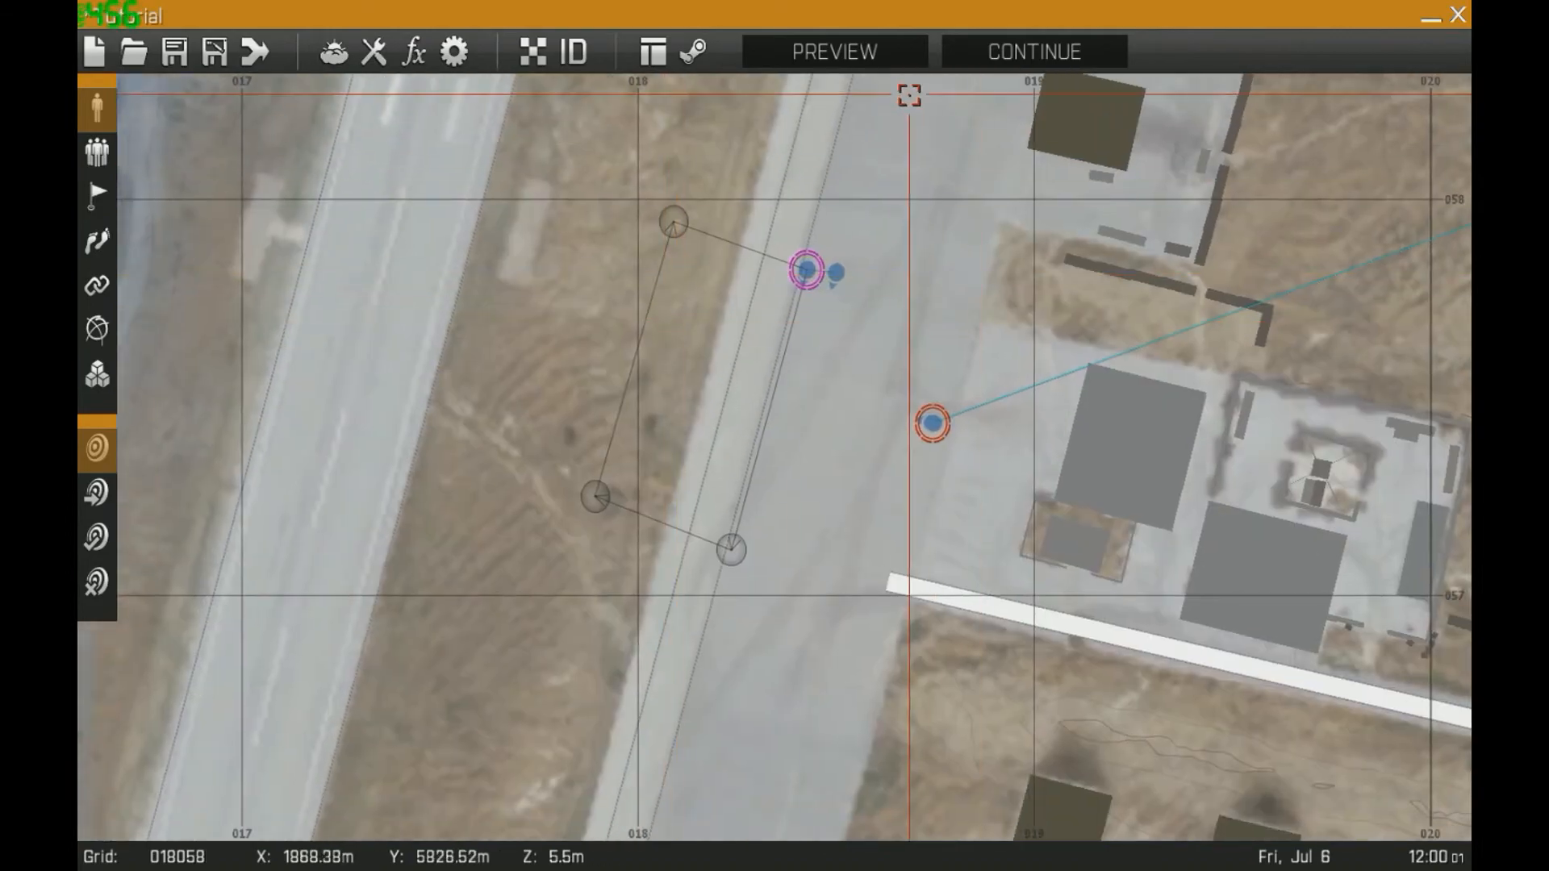
click(879, 54)
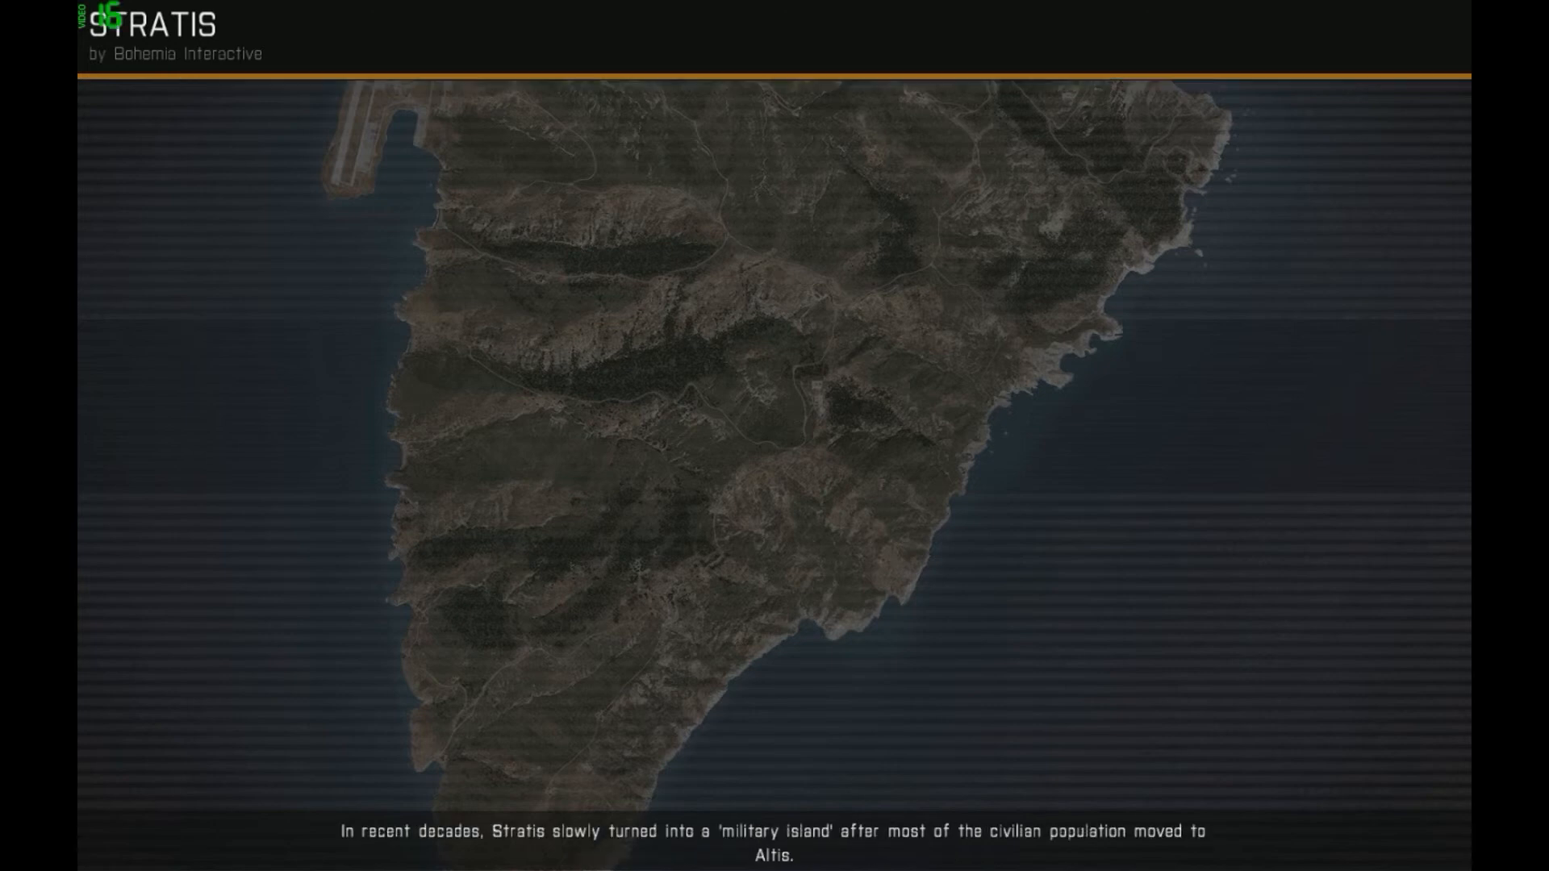
key(w)
key(KP_Enter)
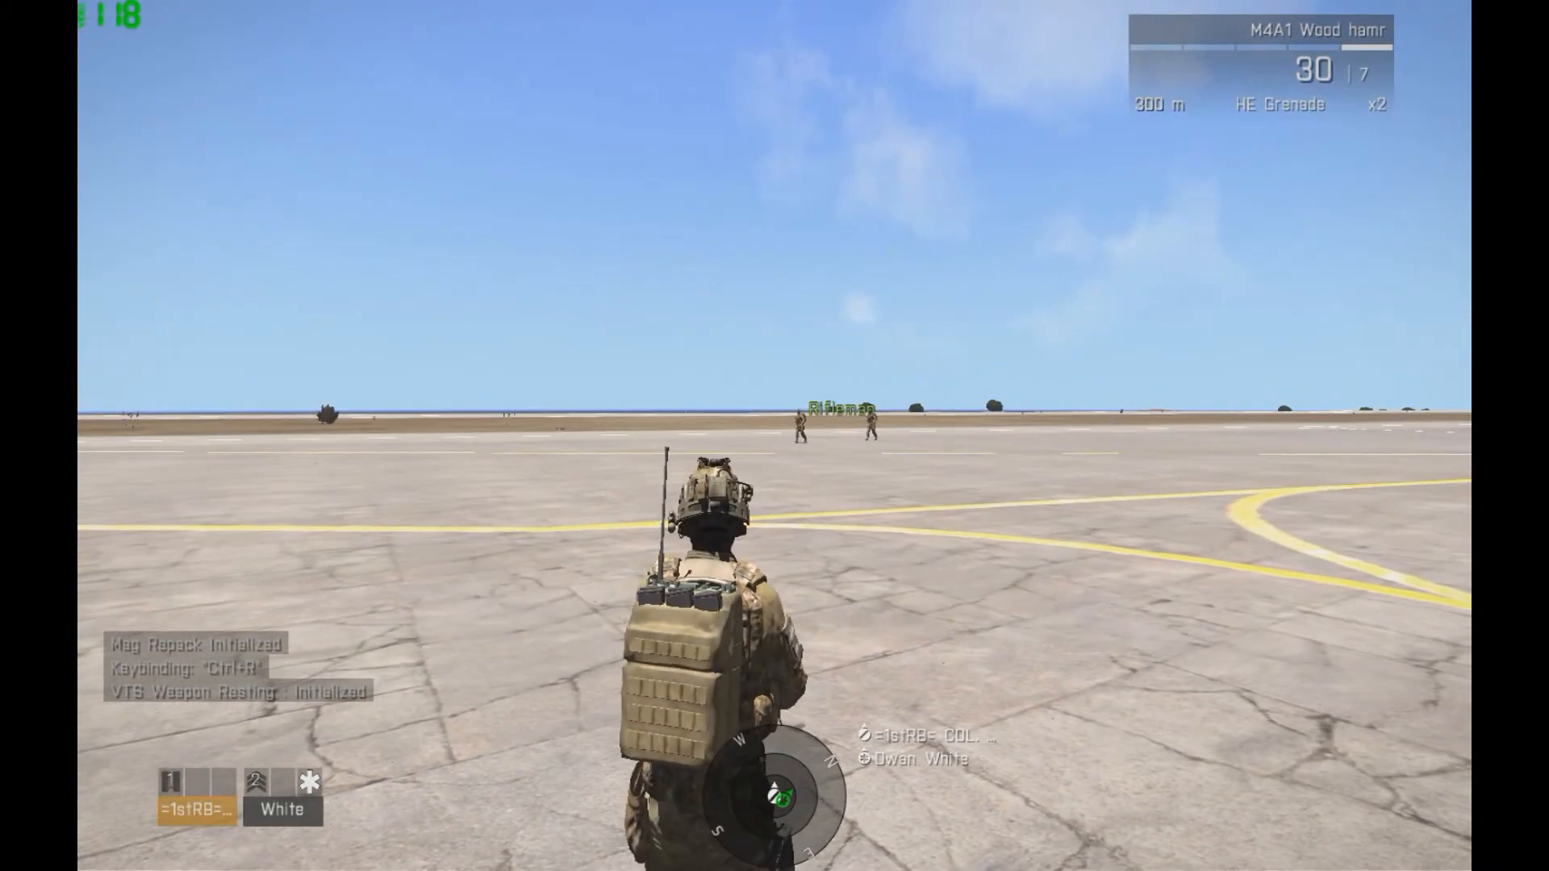
Open the Zeus interface, examine the squad and patrol on the tarmac from above, and return to the player
key(y)
click(643, 401)
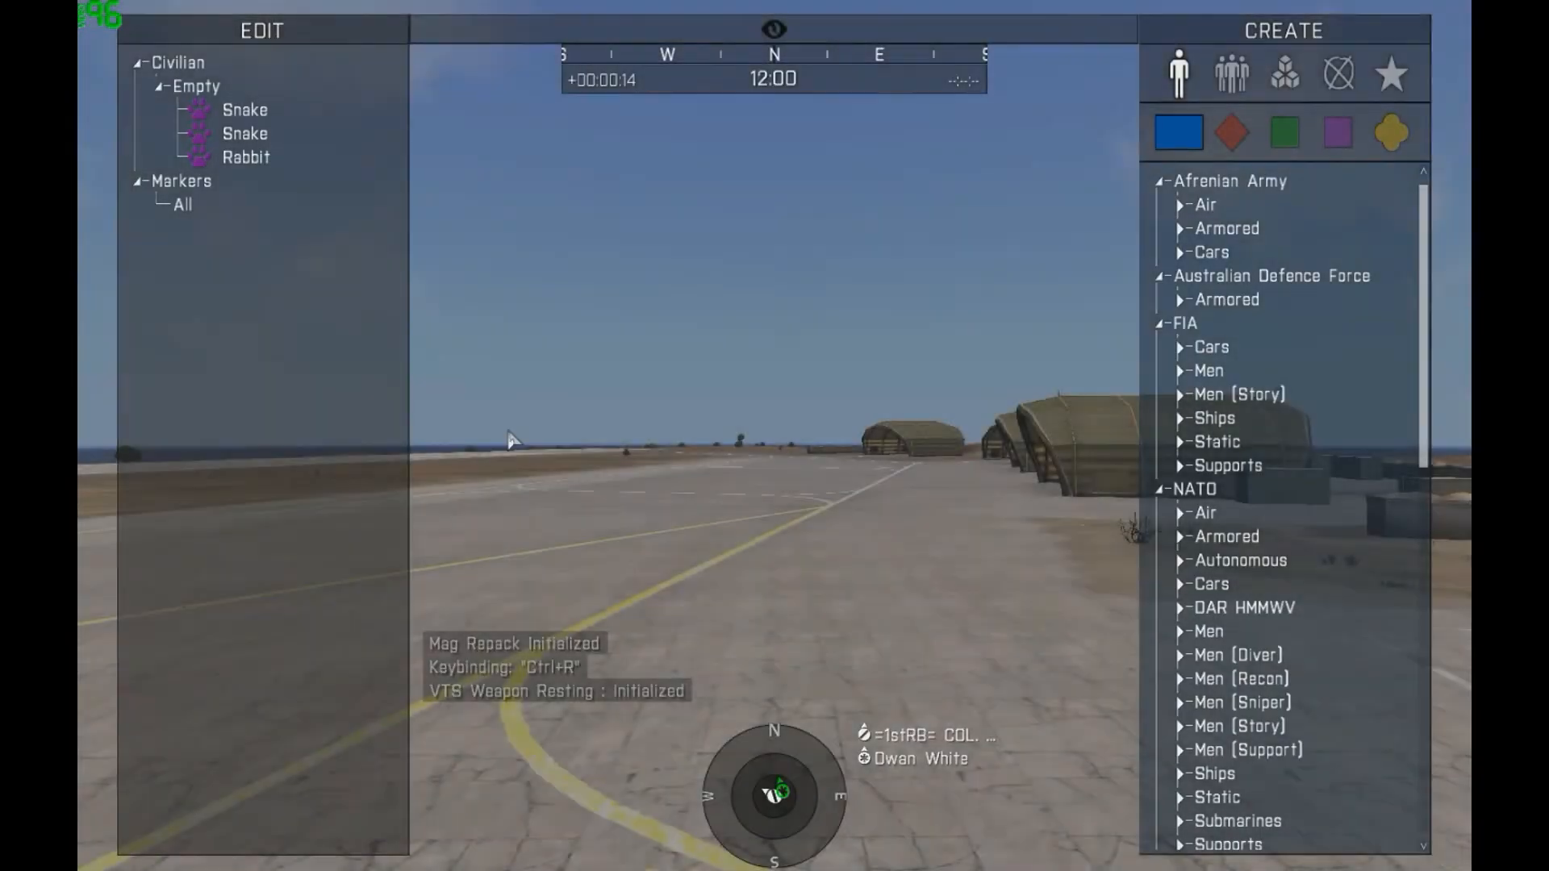
key(q)
right_drag(494, 492, 501, 445)
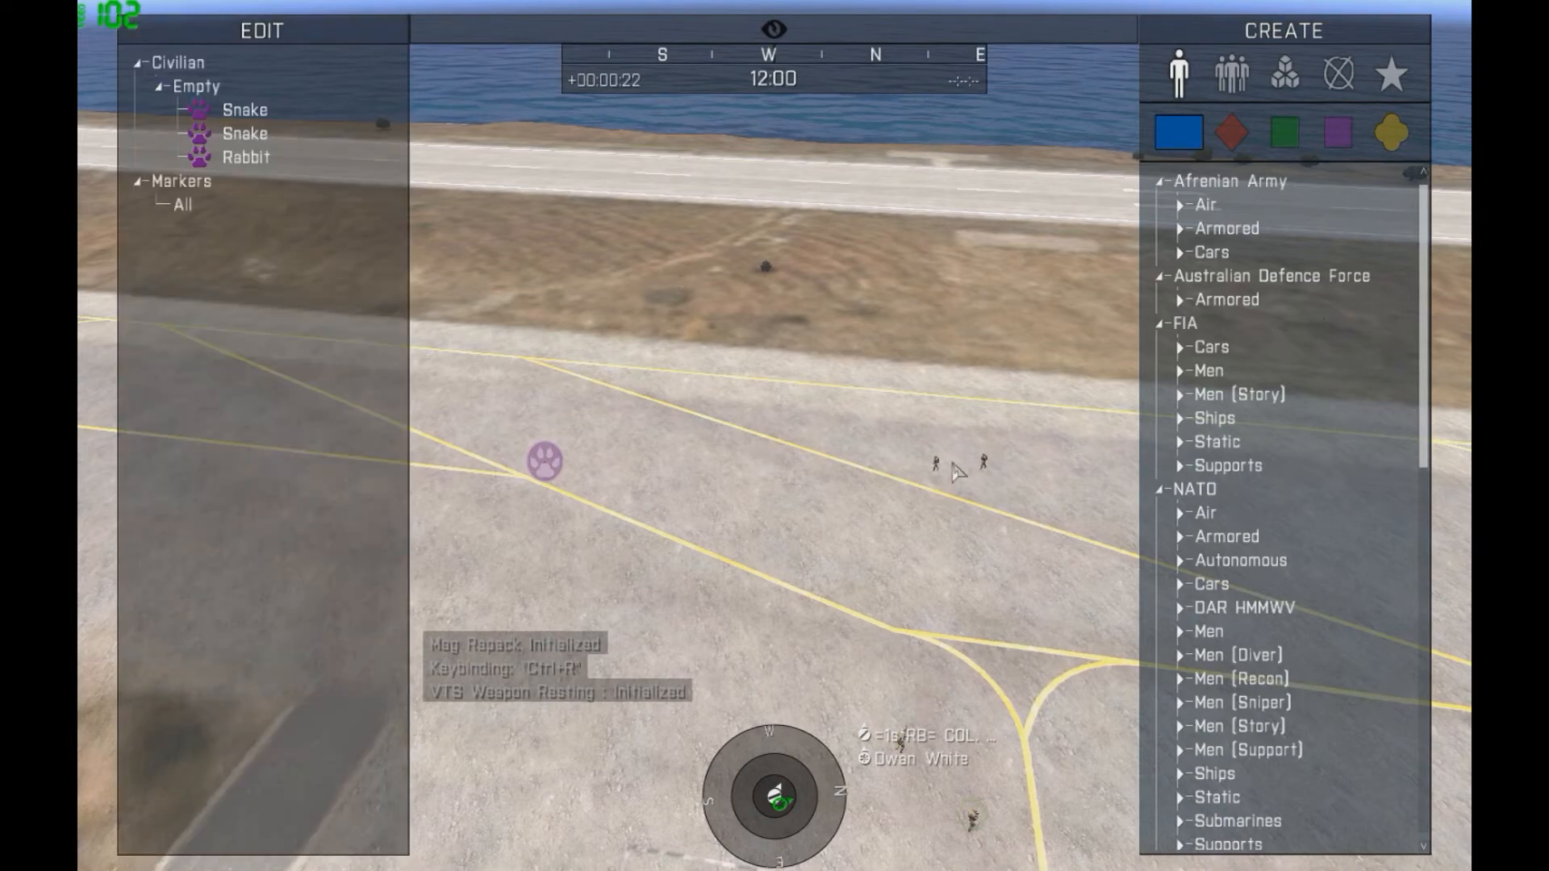
scroll(957, 472, up, 5)
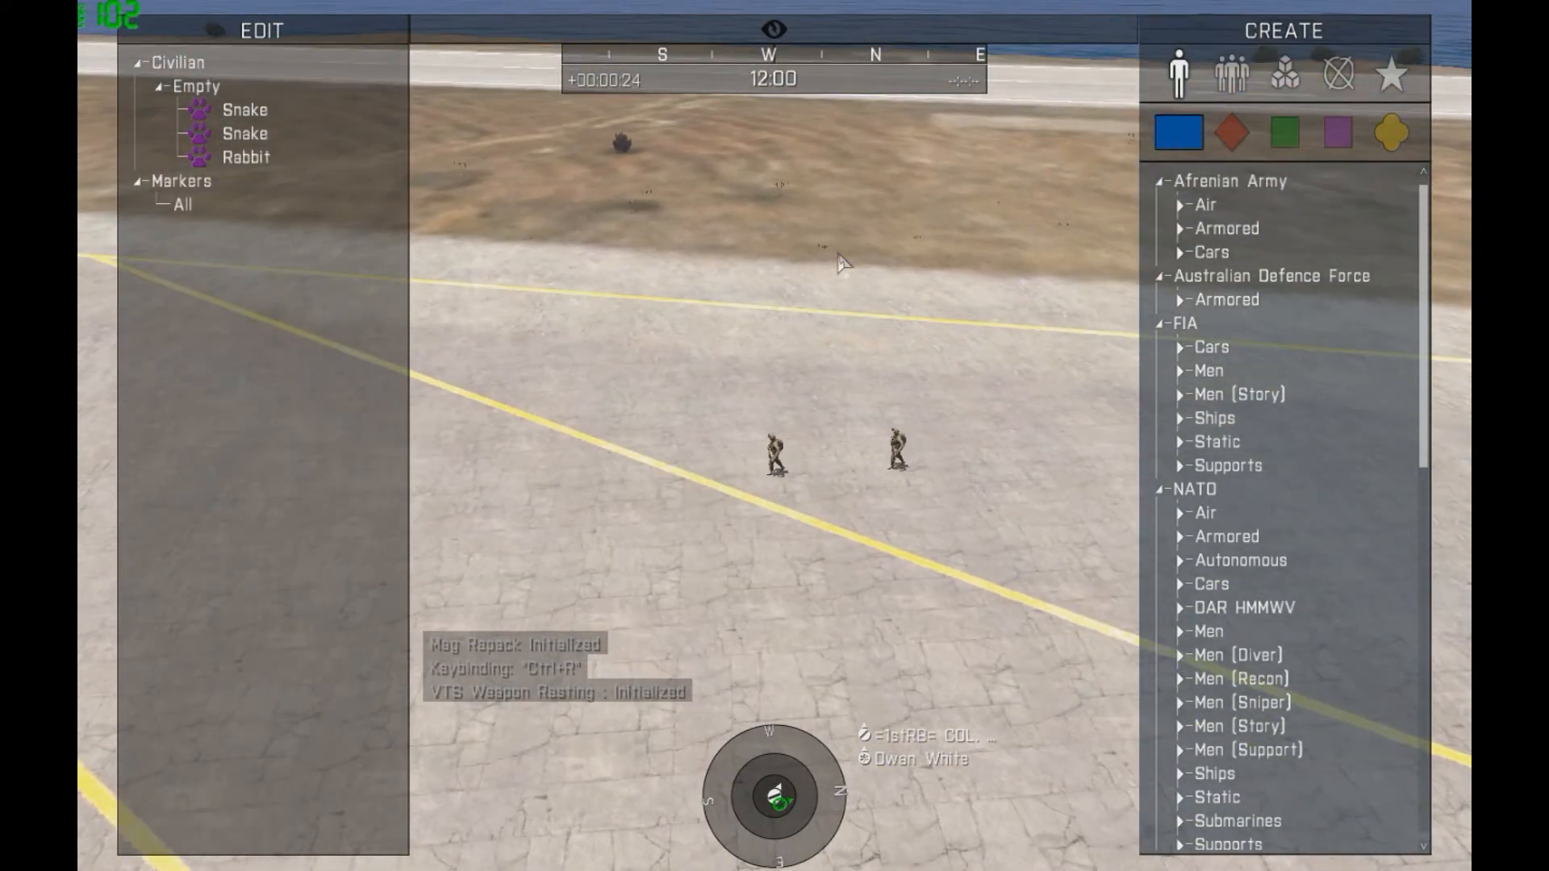
scroll(878, 246, down, 6)
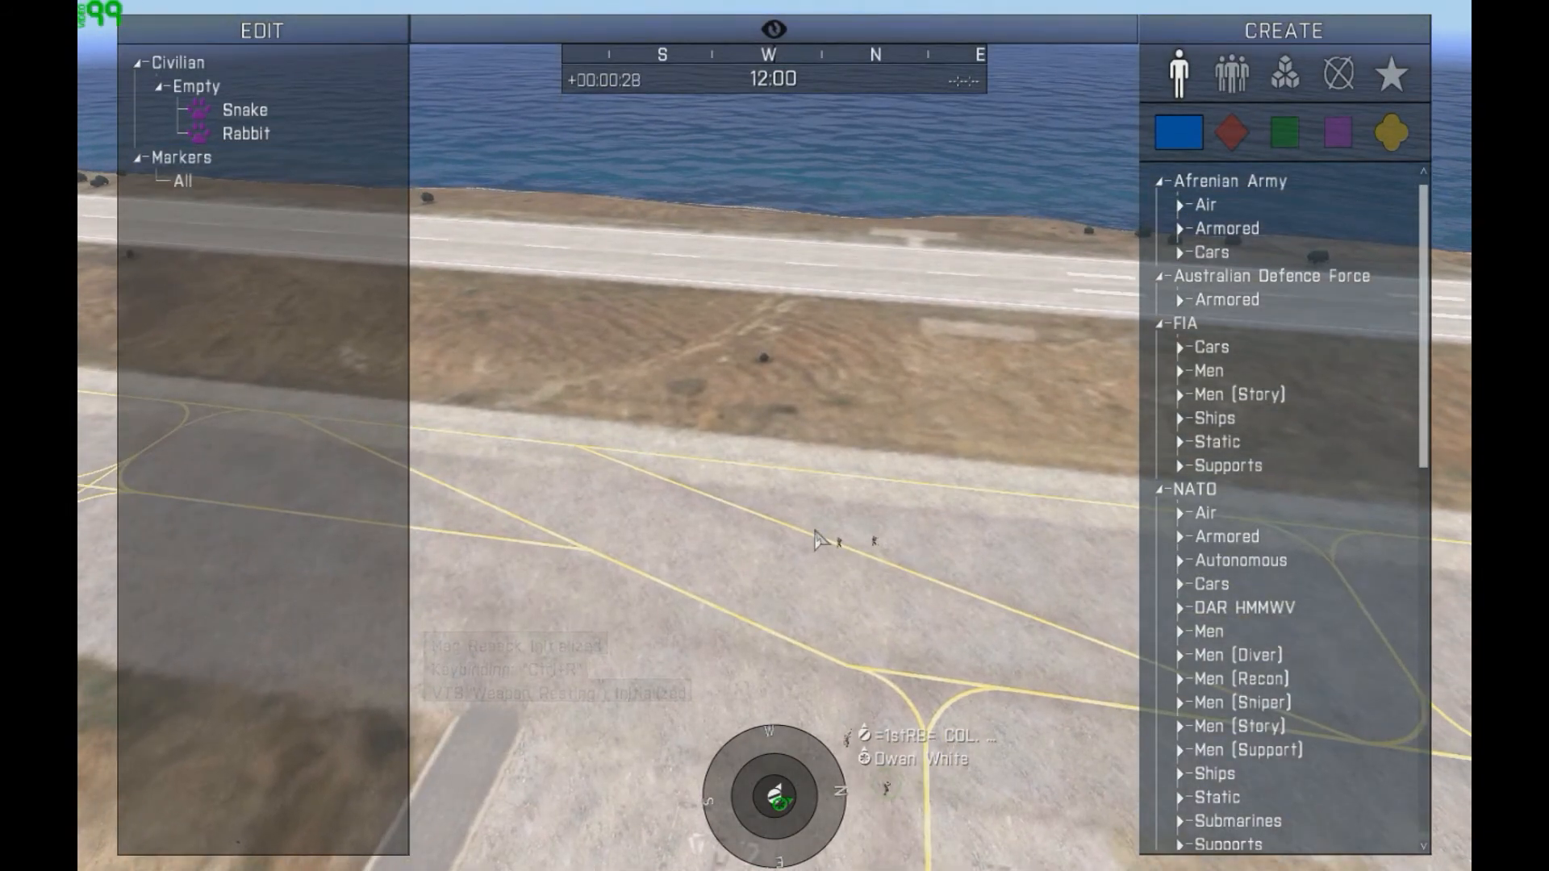
scroll(817, 539, up, 5)
key(Escape)
key(Escape)
key(y)
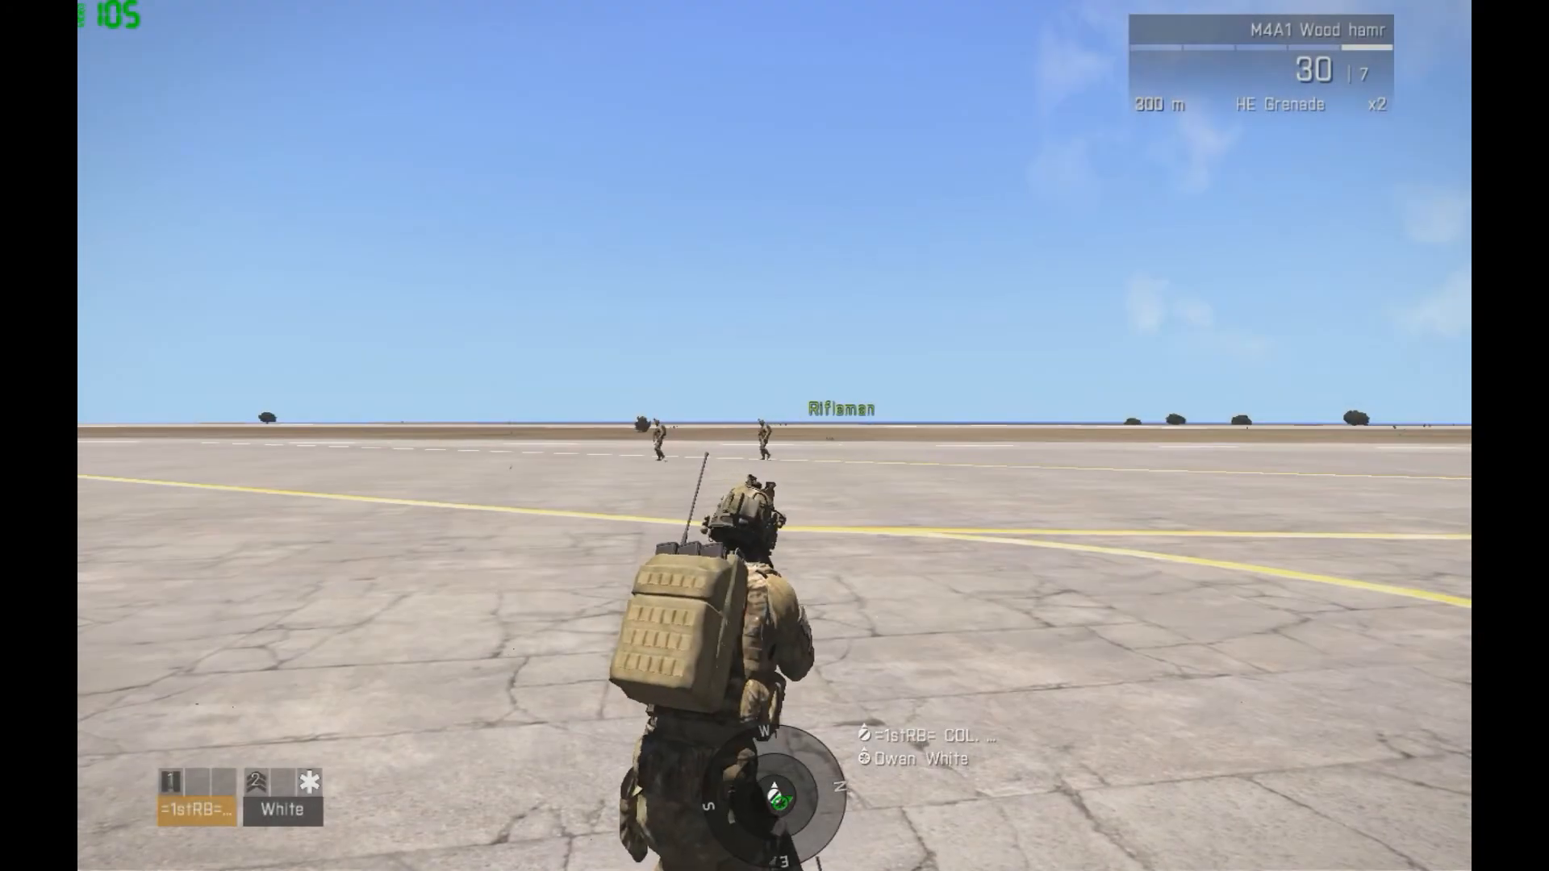
Abort the running preview and return to the editor map at Stratis Air Base
key(ctrl)
key(ctrl)
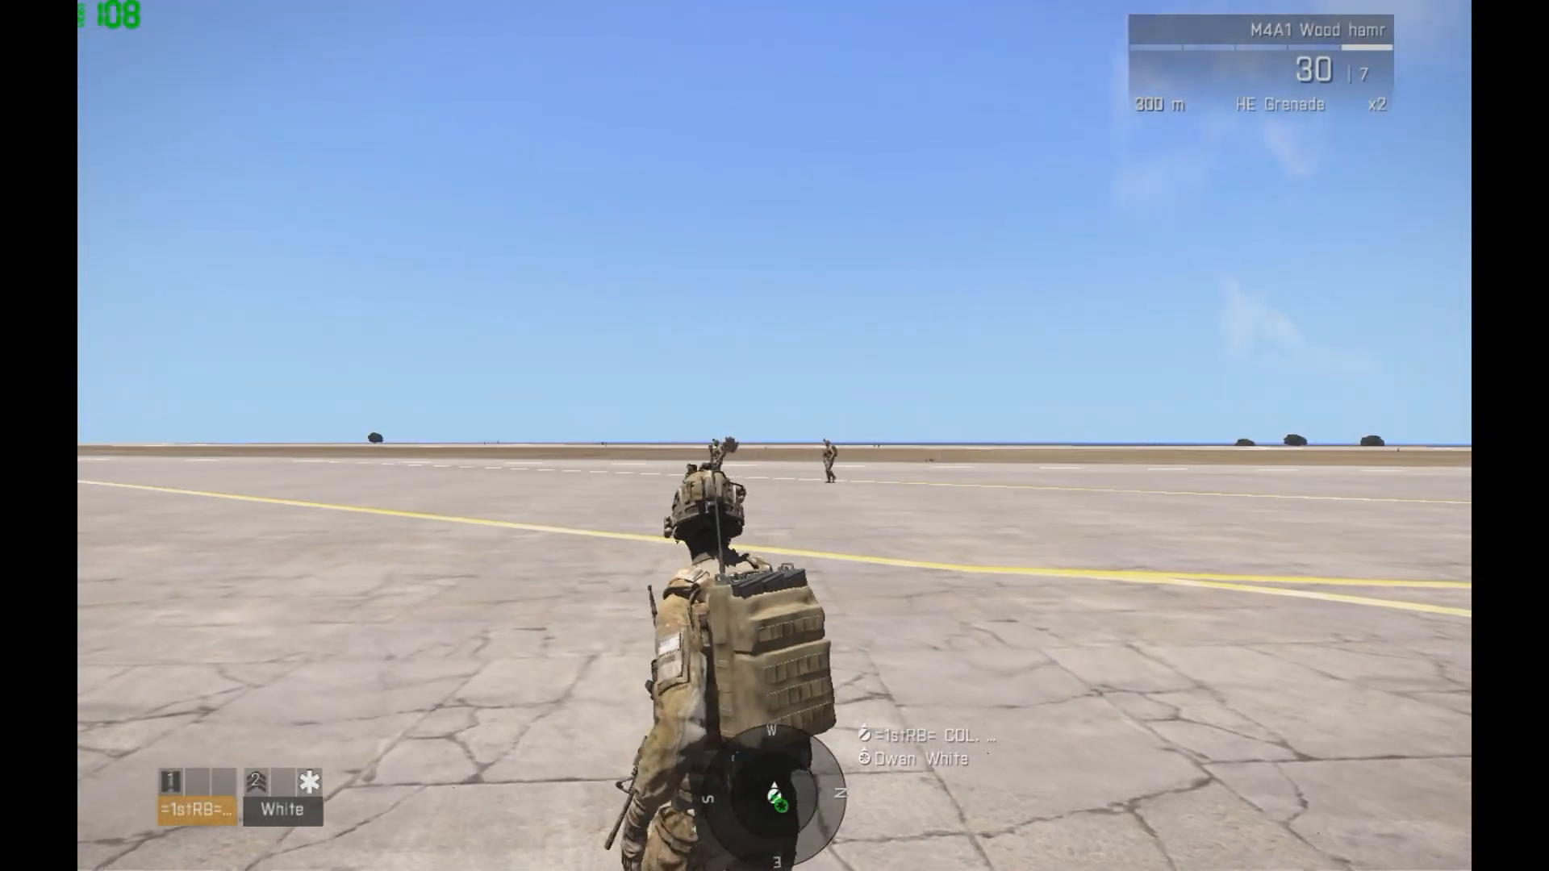
mouse_move(774, 436)
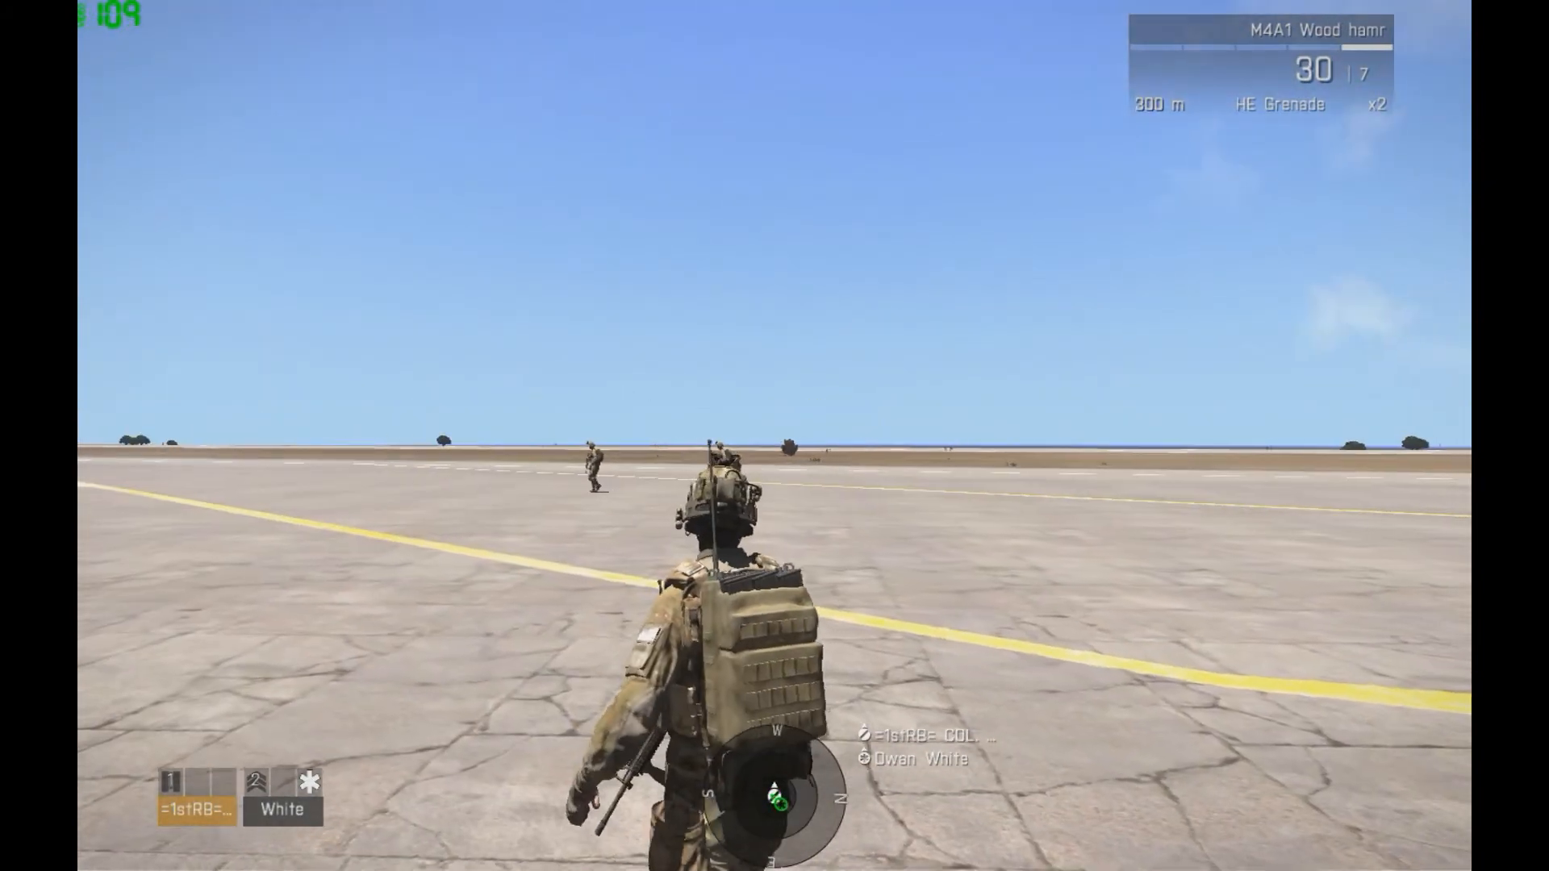
key(Escape)
click(266, 762)
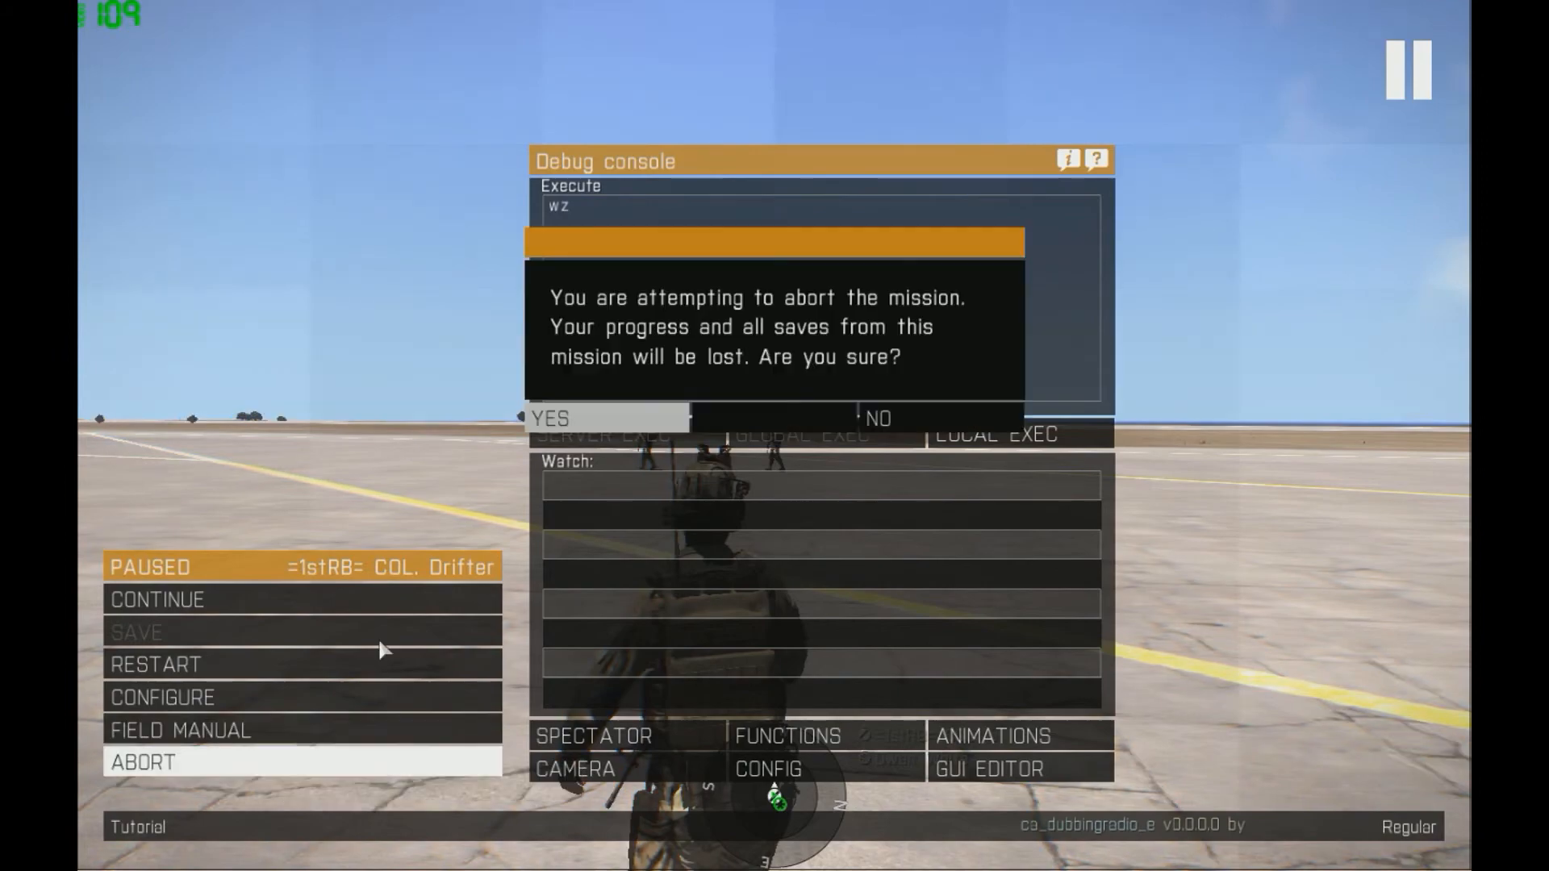
click(570, 421)
scroll(770, 337, down, 5)
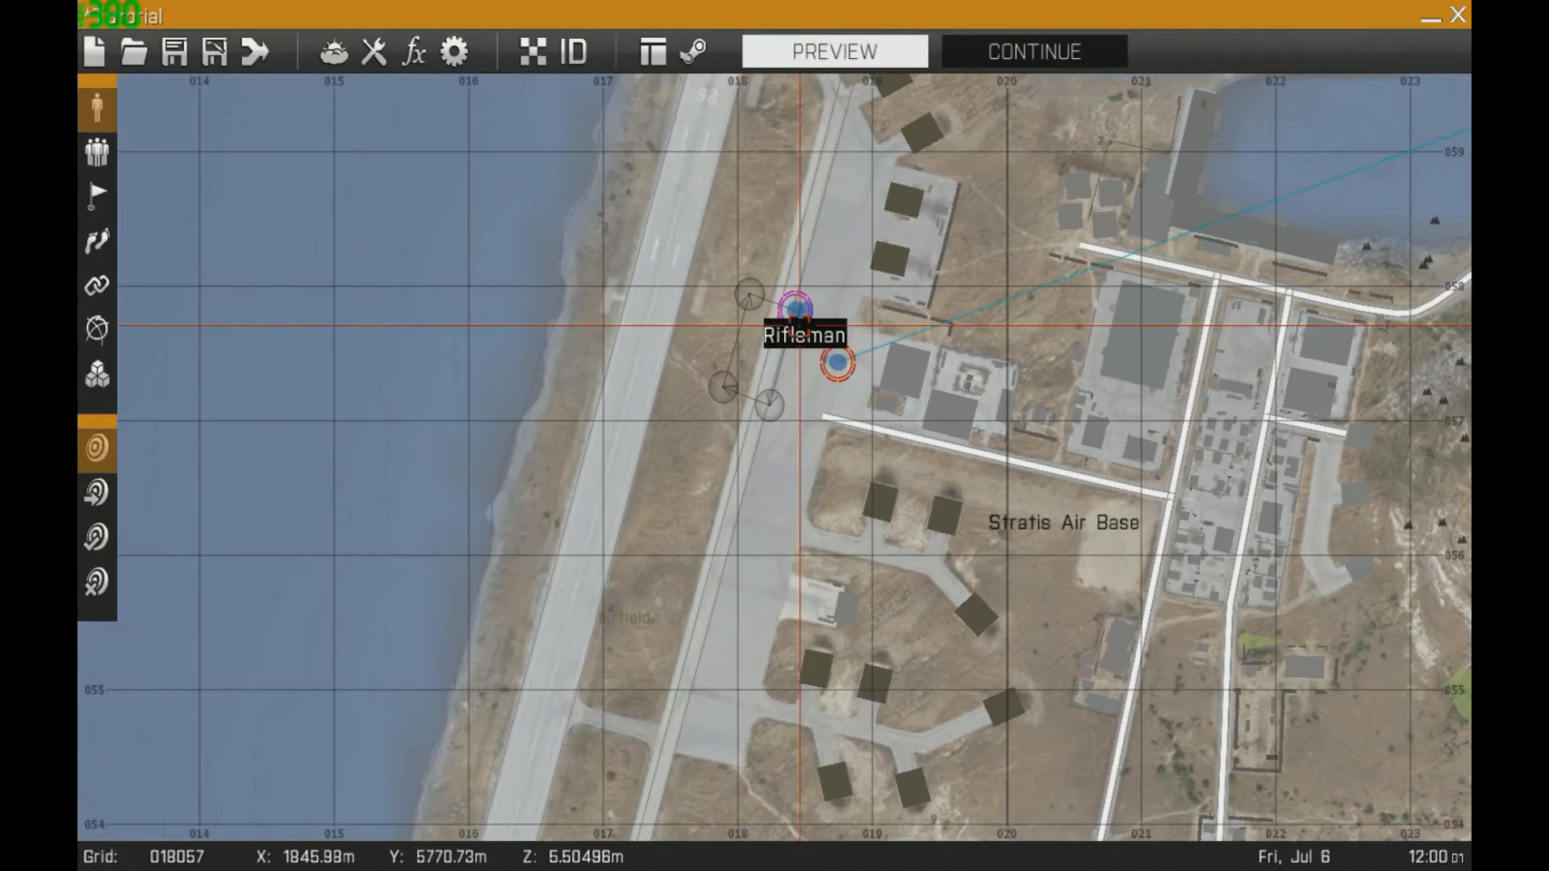
Move the Combat Medic from the far northeast back beside the player at Stratis Air Base, and check its unit settings
scroll(960, 317, down, 6)
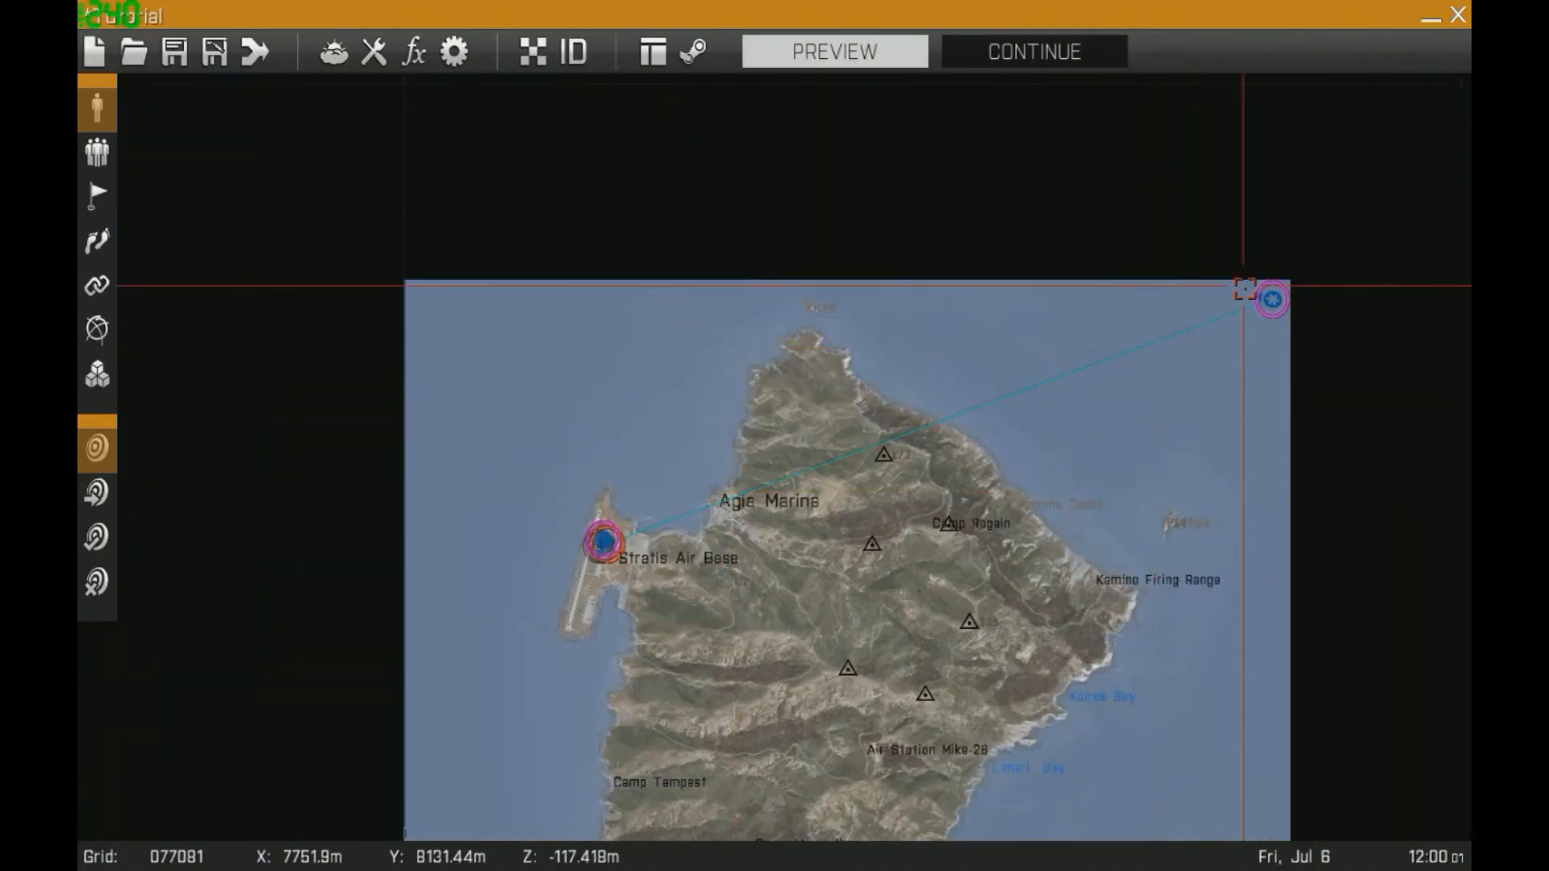
scroll(657, 529, up, 6)
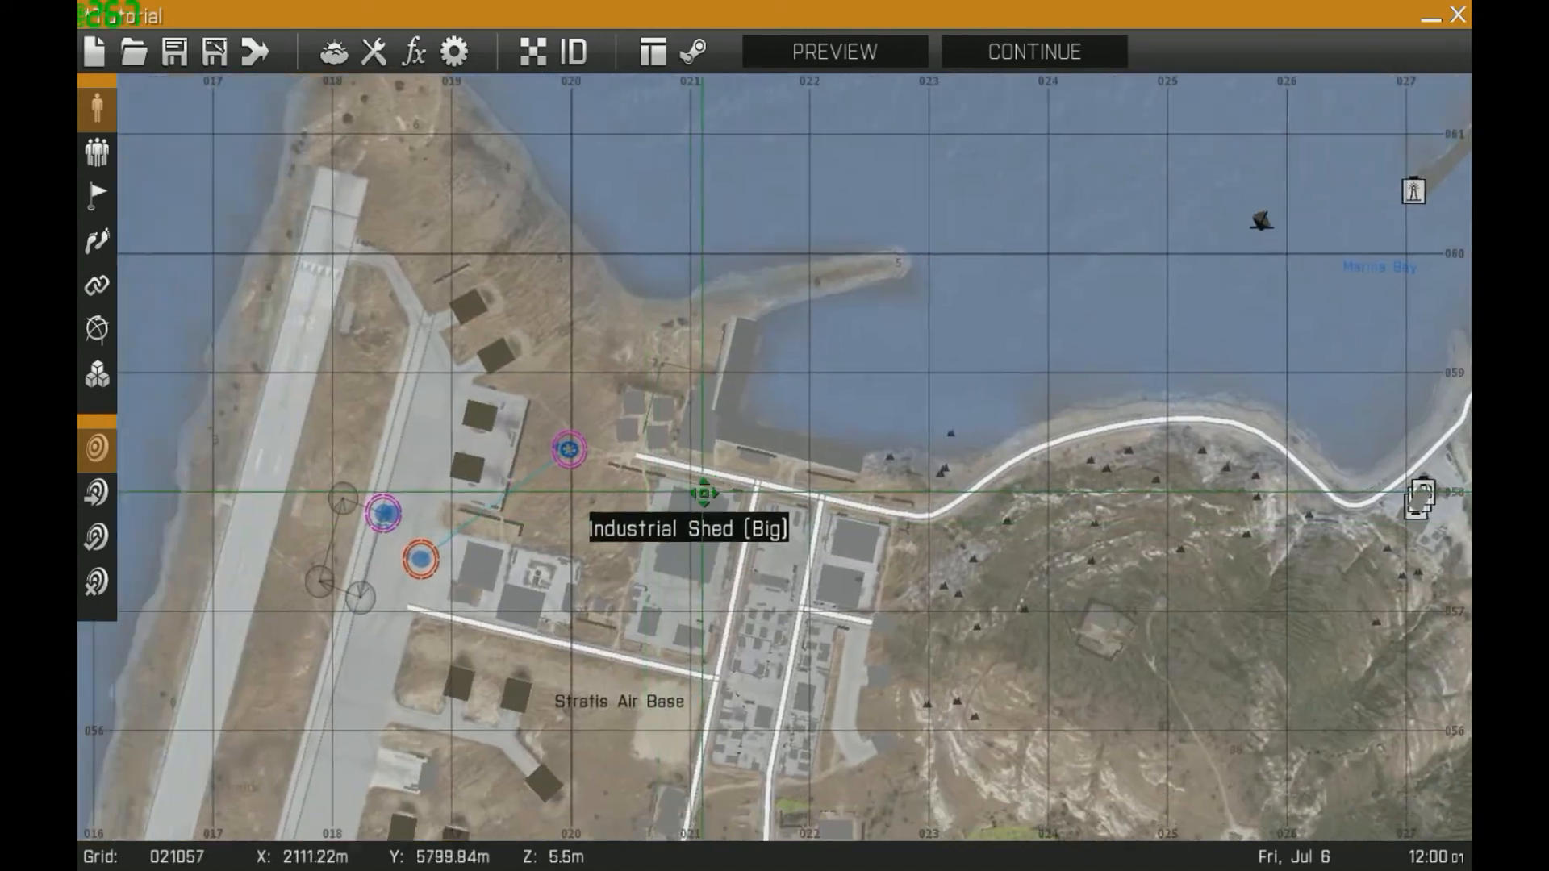
scroll(587, 594, up, 5)
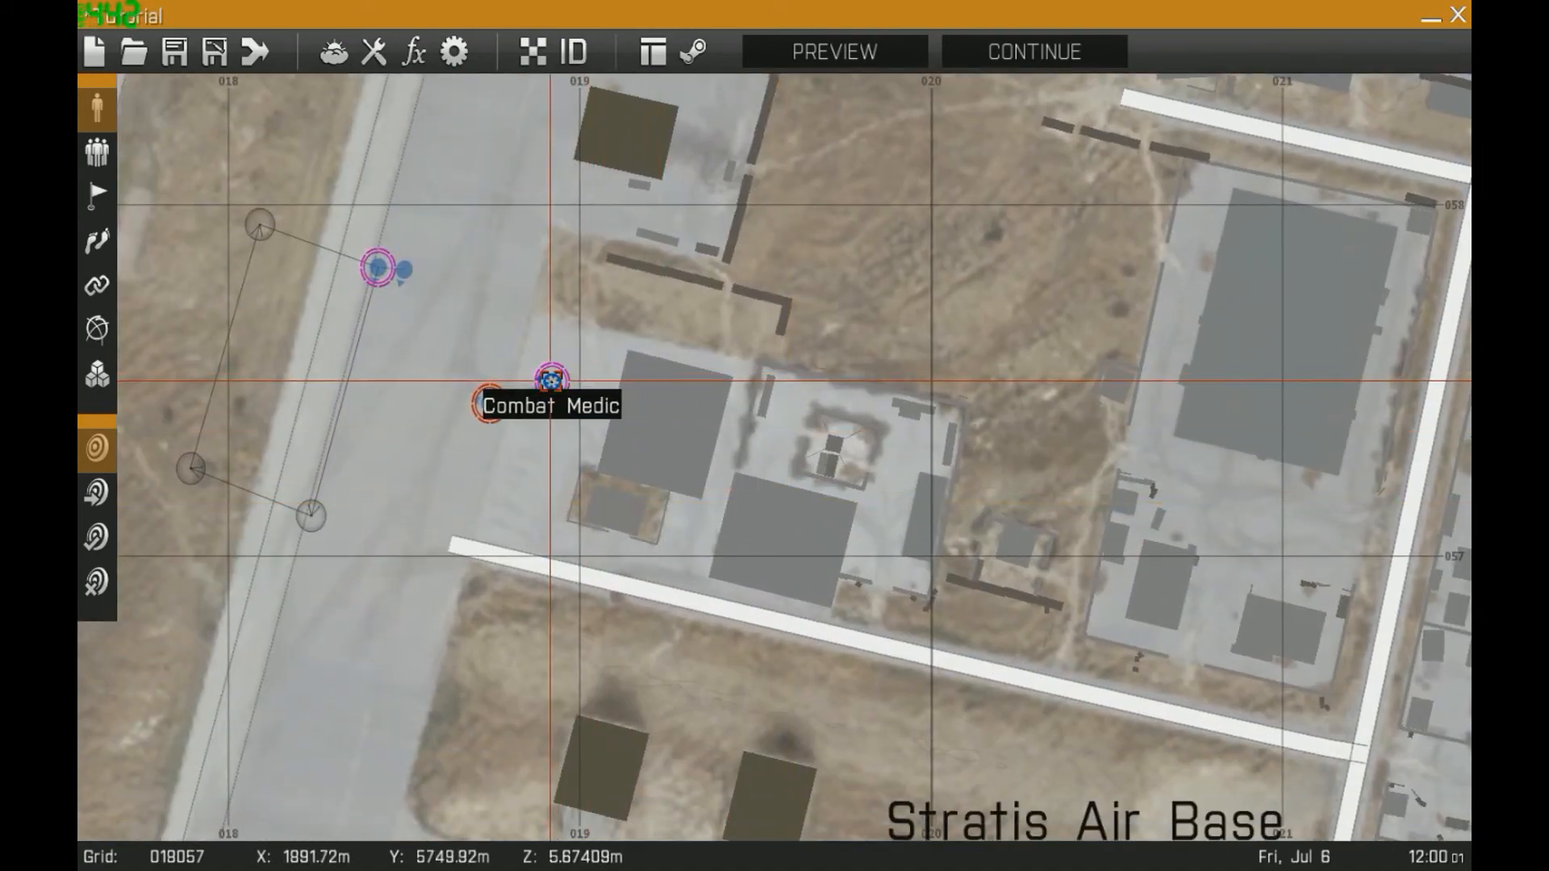
double_click(552, 383)
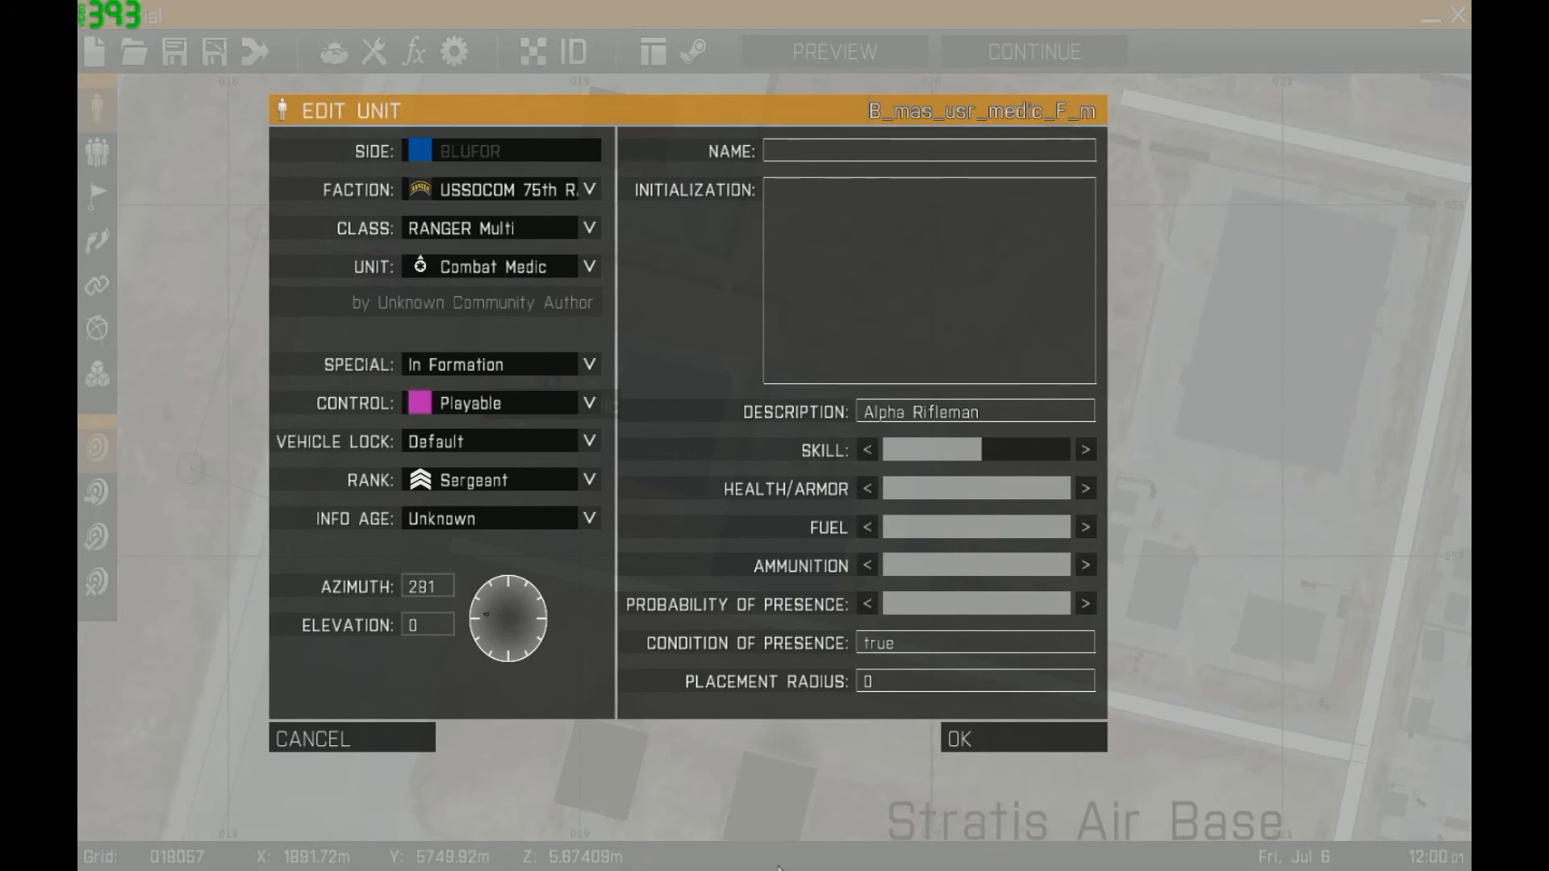
click(347, 736)
scroll(673, 385, up, 4)
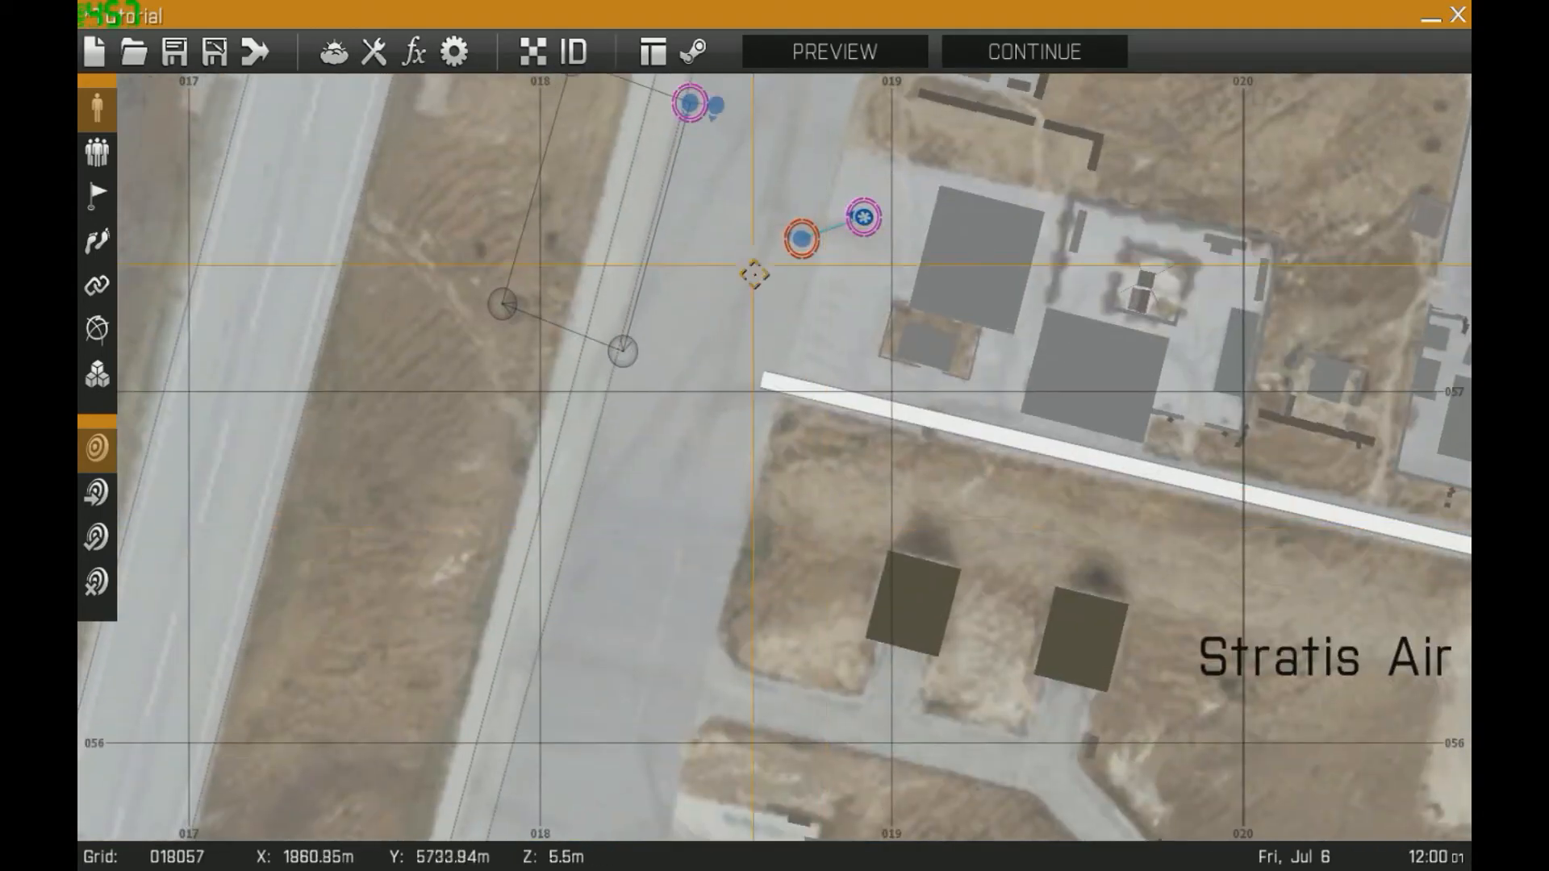
right_drag(712, 390, 791, 418)
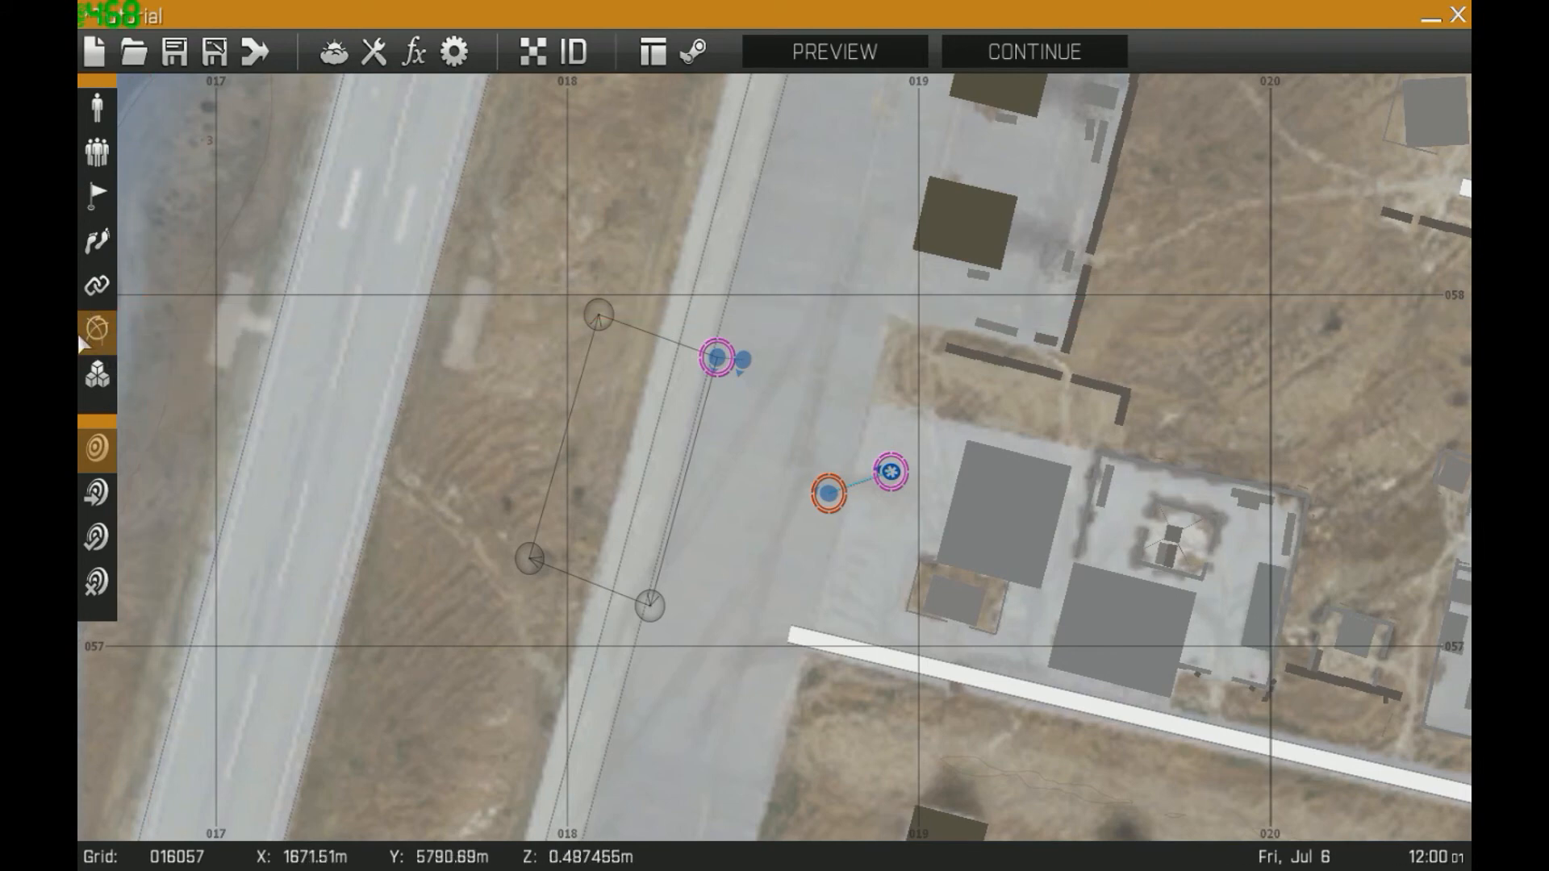
click(99, 378)
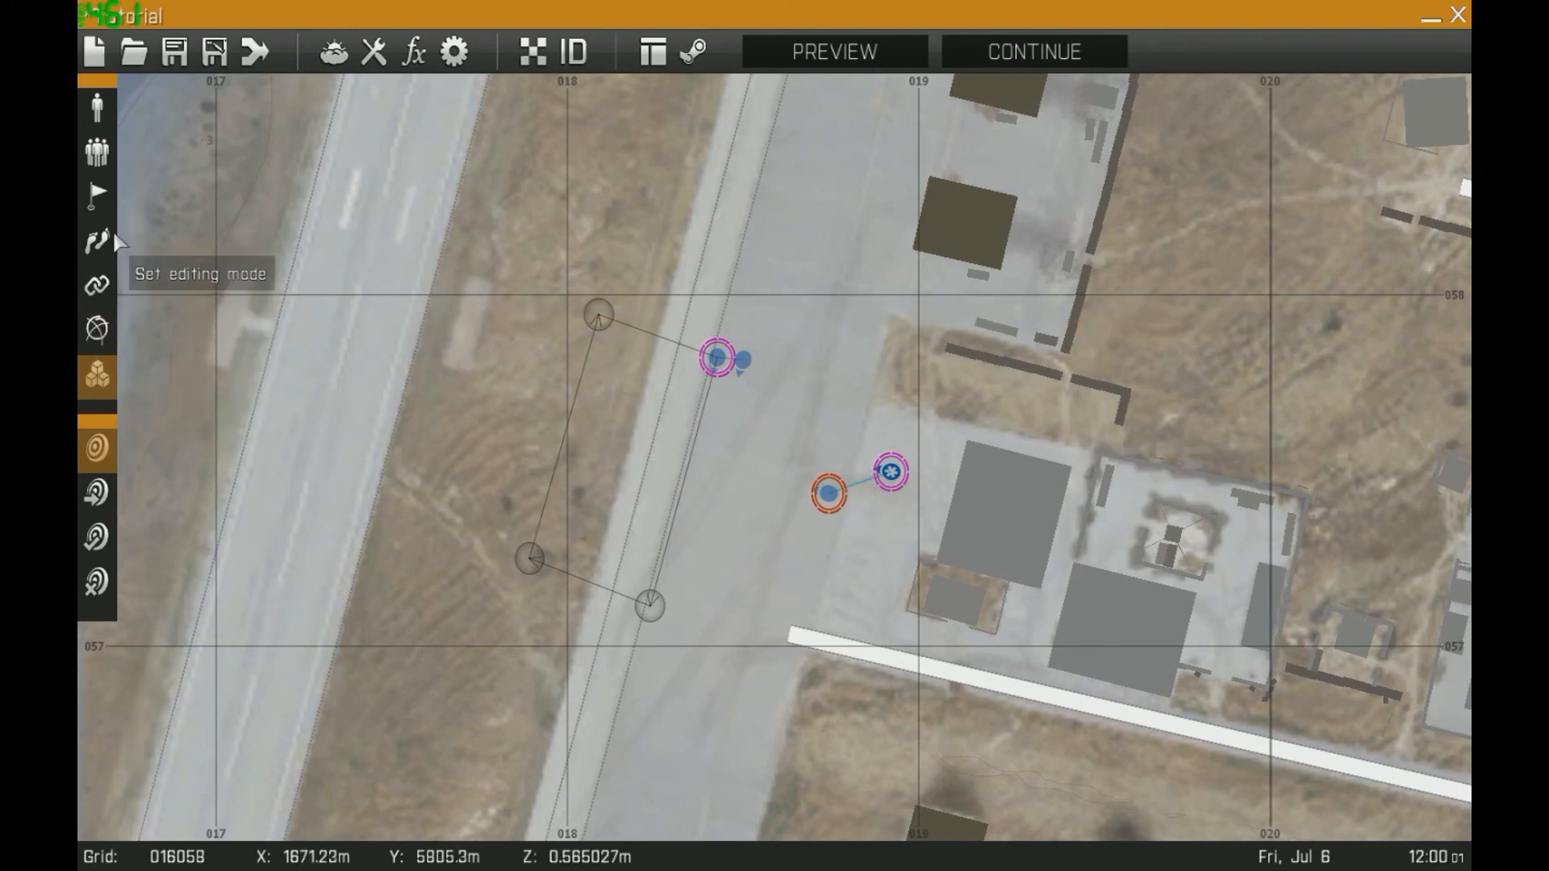
click(99, 105)
scroll(613, 349, down, 2)
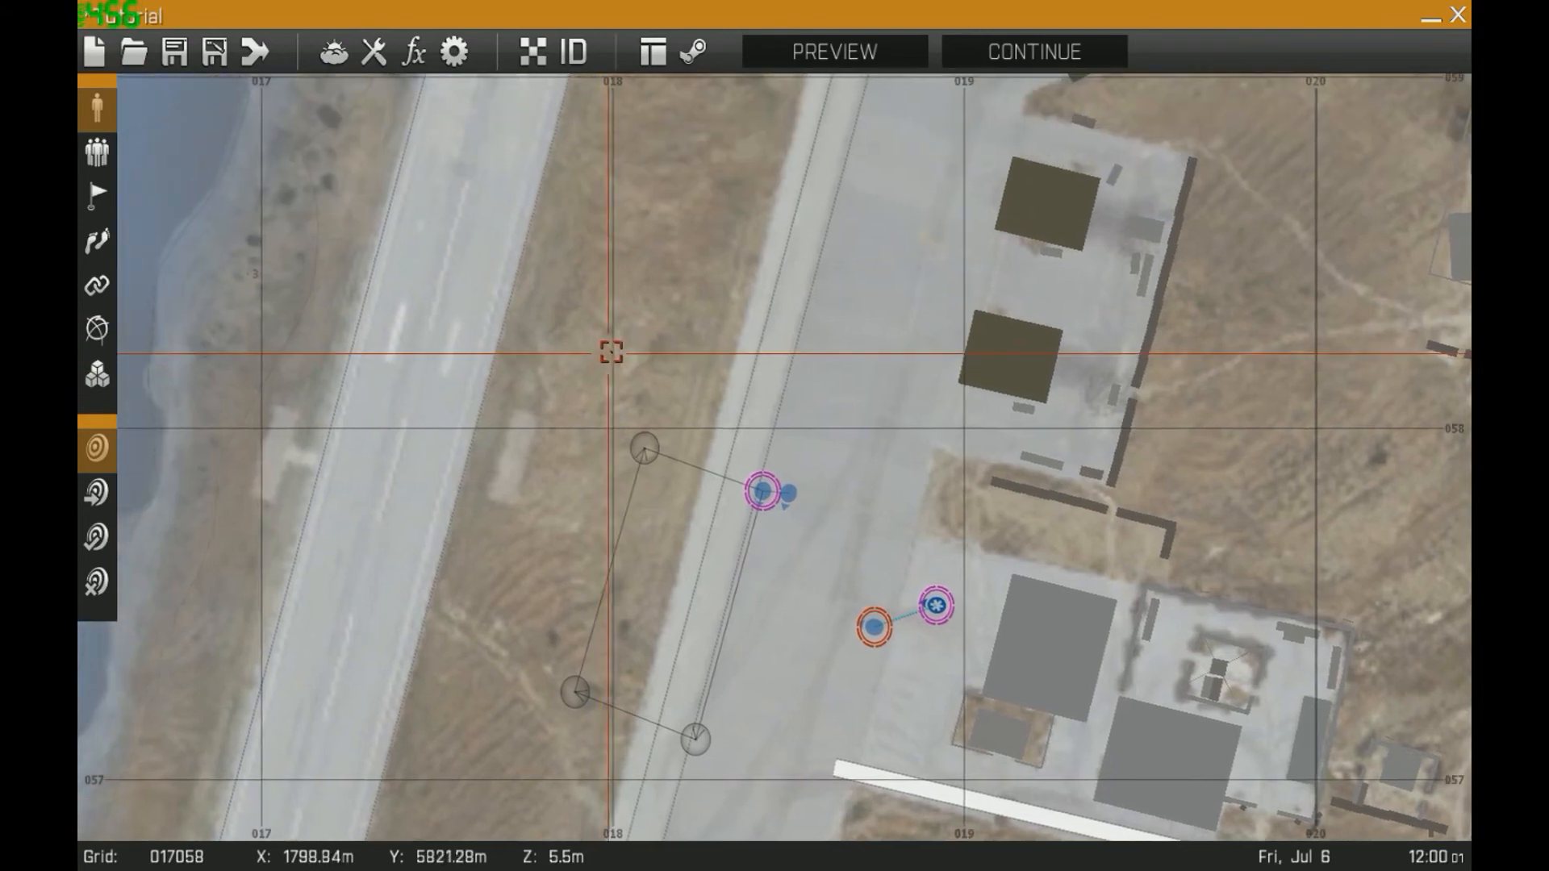
scroll(670, 322, down, 2)
scroll(692, 331, up, 5)
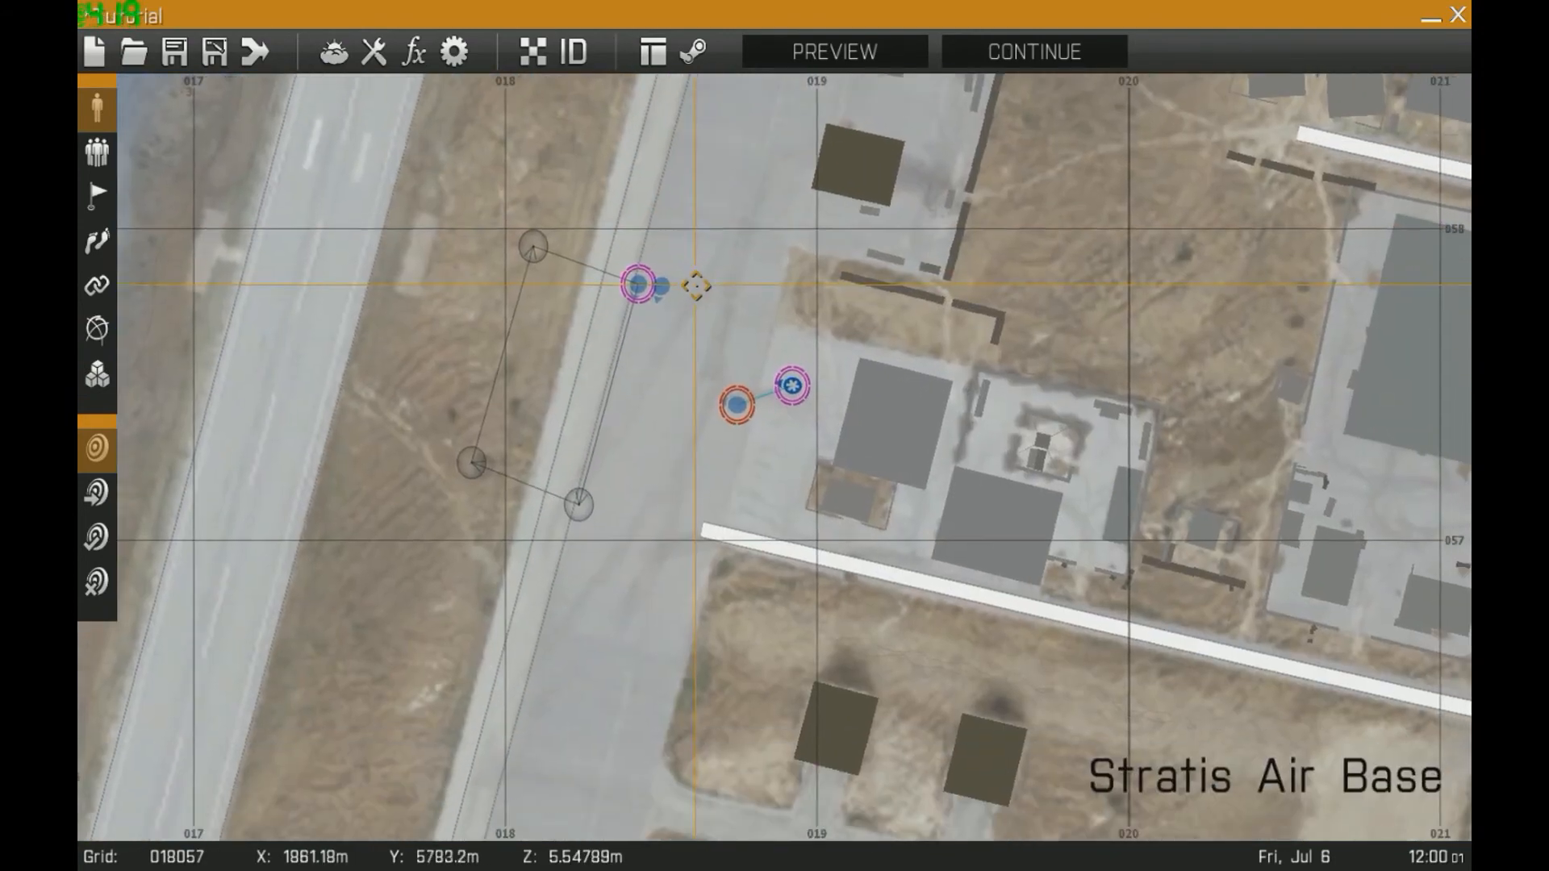
right_drag(697, 286, 692, 276)
right_drag(757, 235, 651, 349)
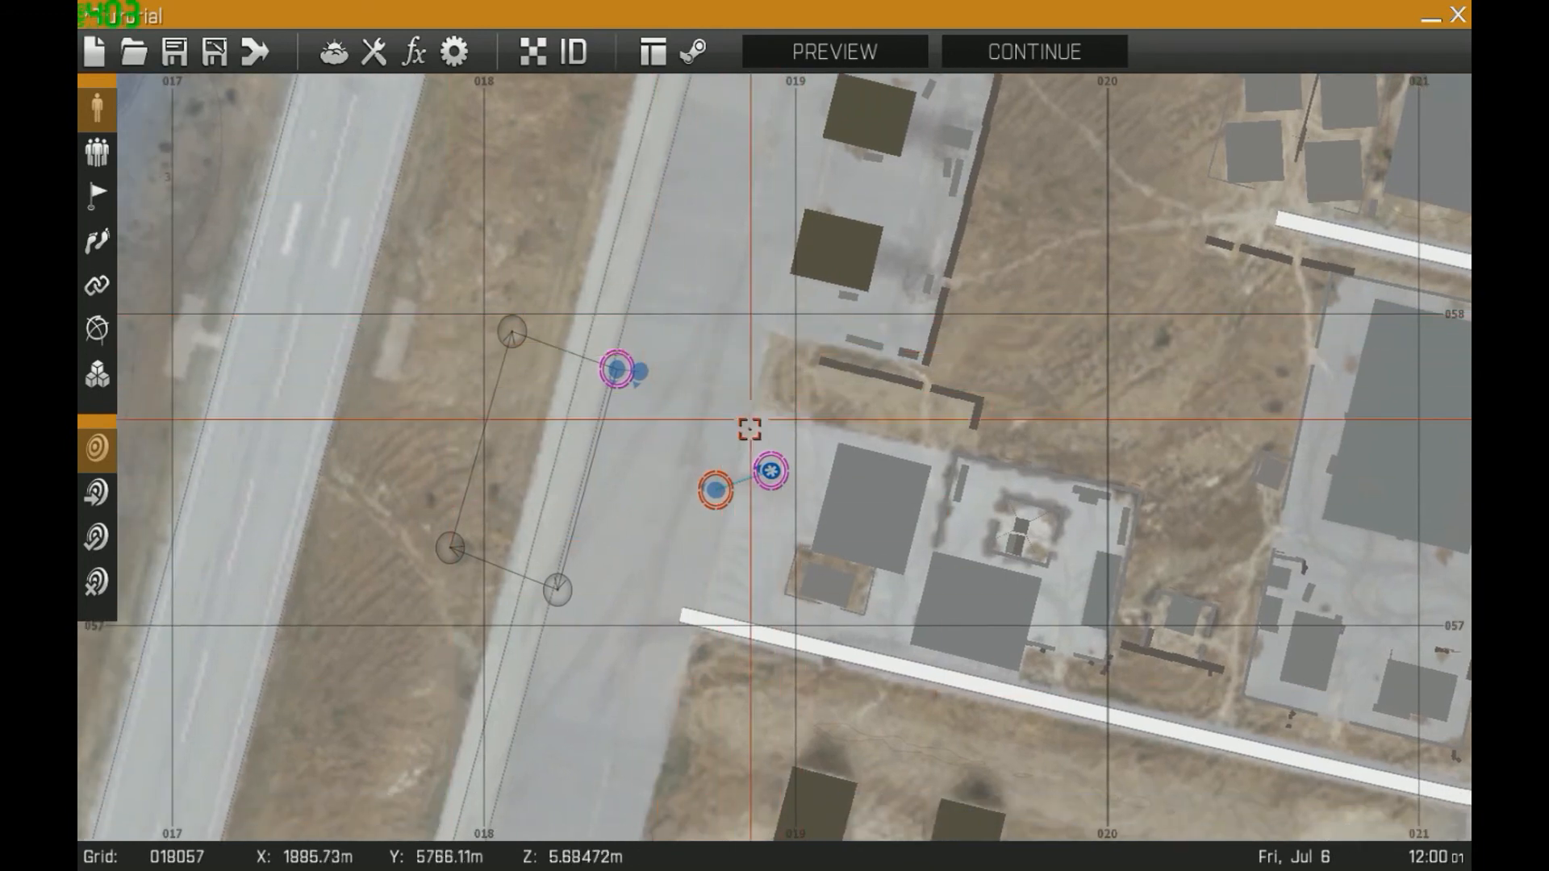
Examine the Special placement options in the Combat Medic's unit settings and close them without changes
double_click(769, 470)
click(517, 365)
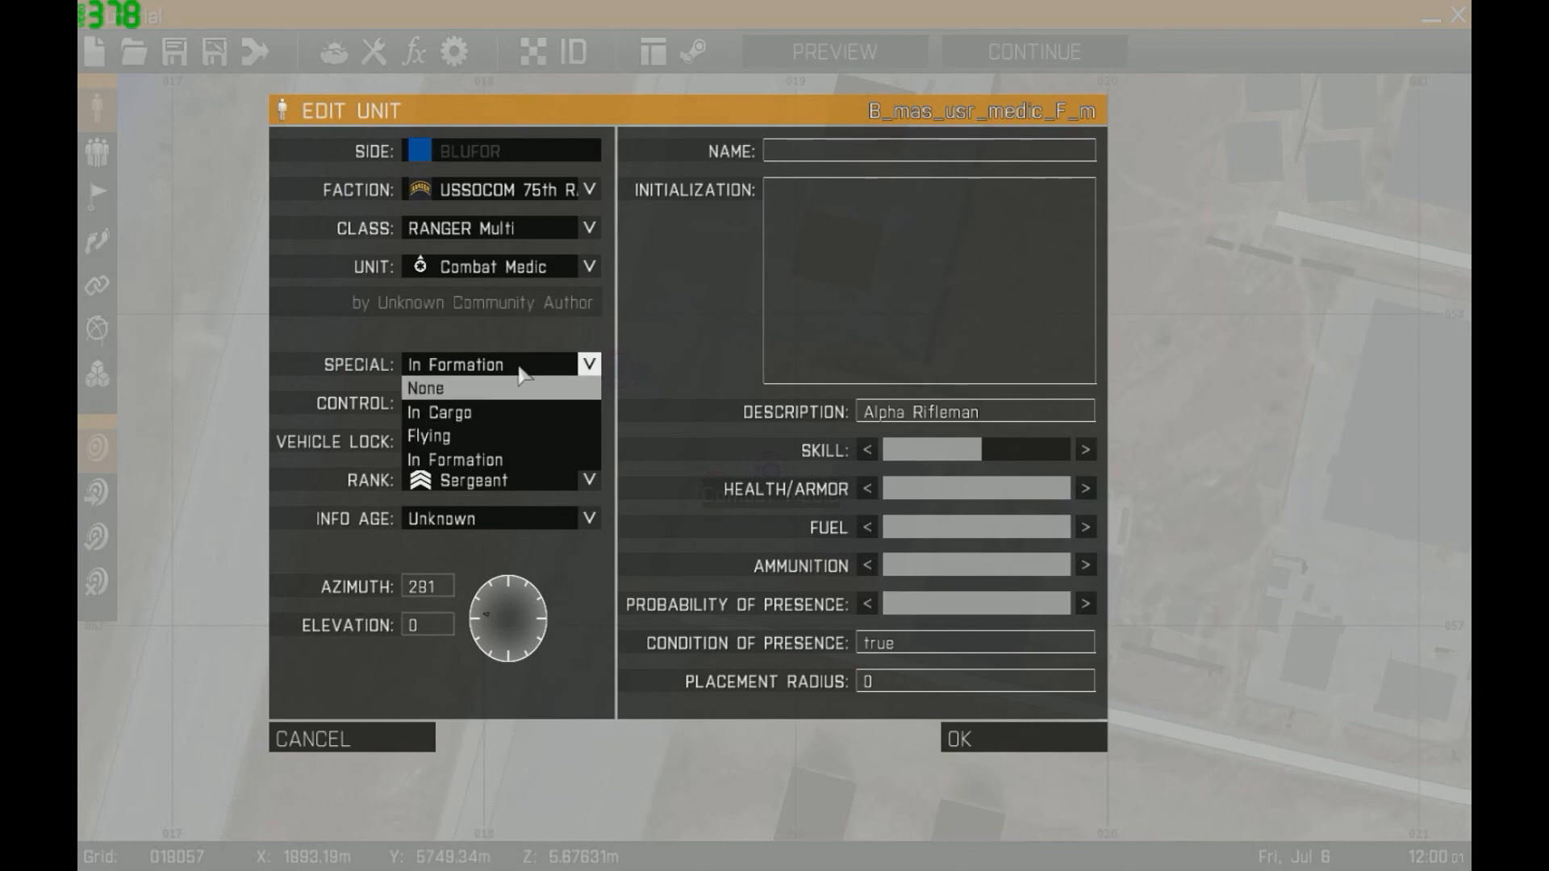
click(522, 369)
click(351, 738)
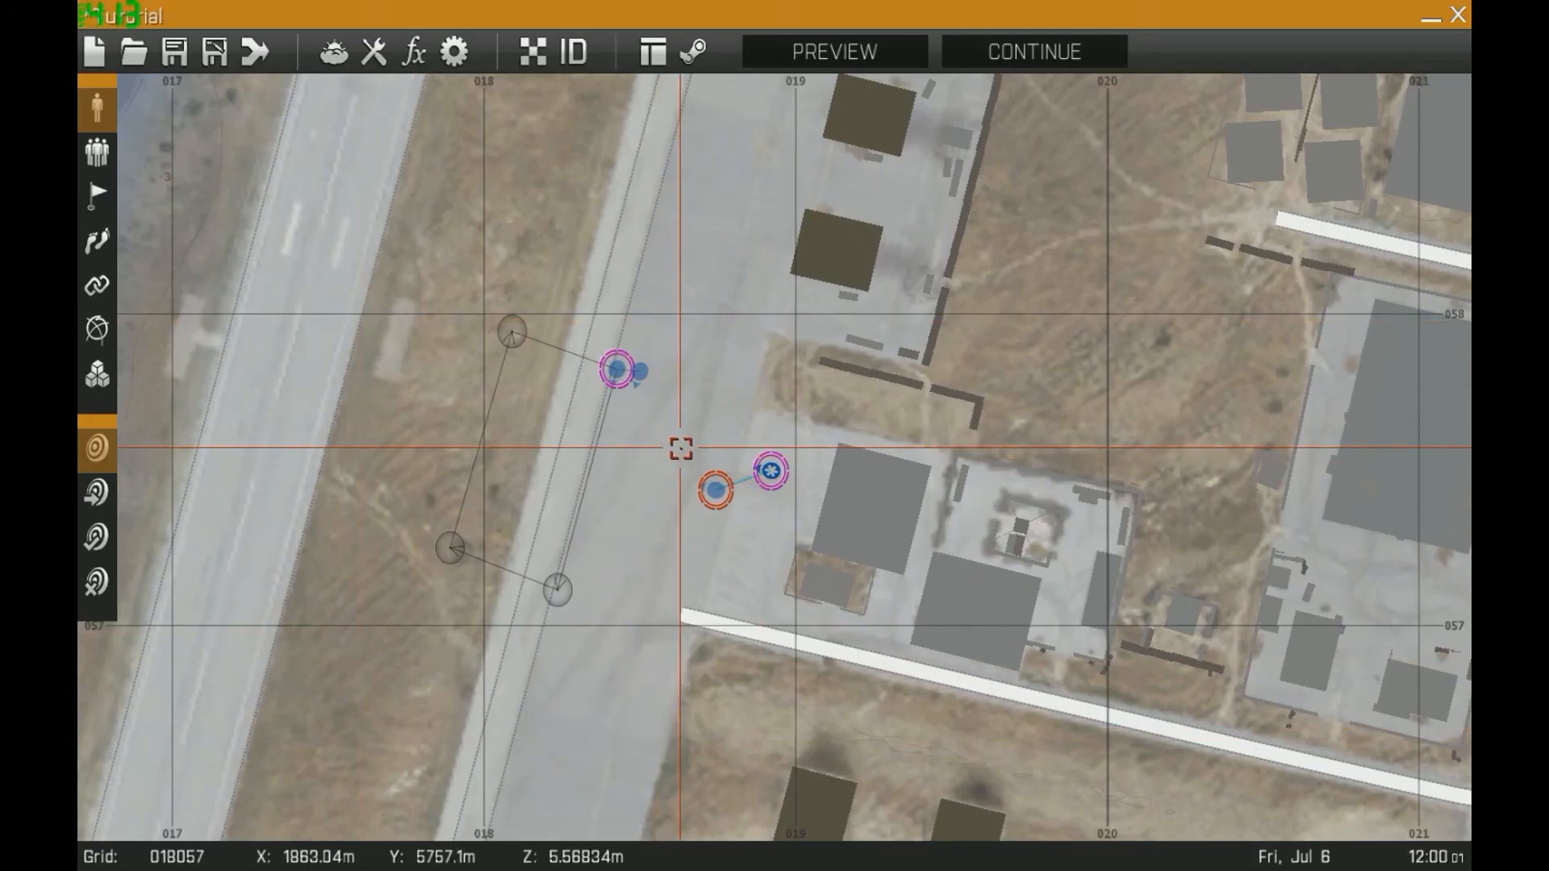
right_drag(682, 443, 782, 328)
scroll(780, 355, down, 6)
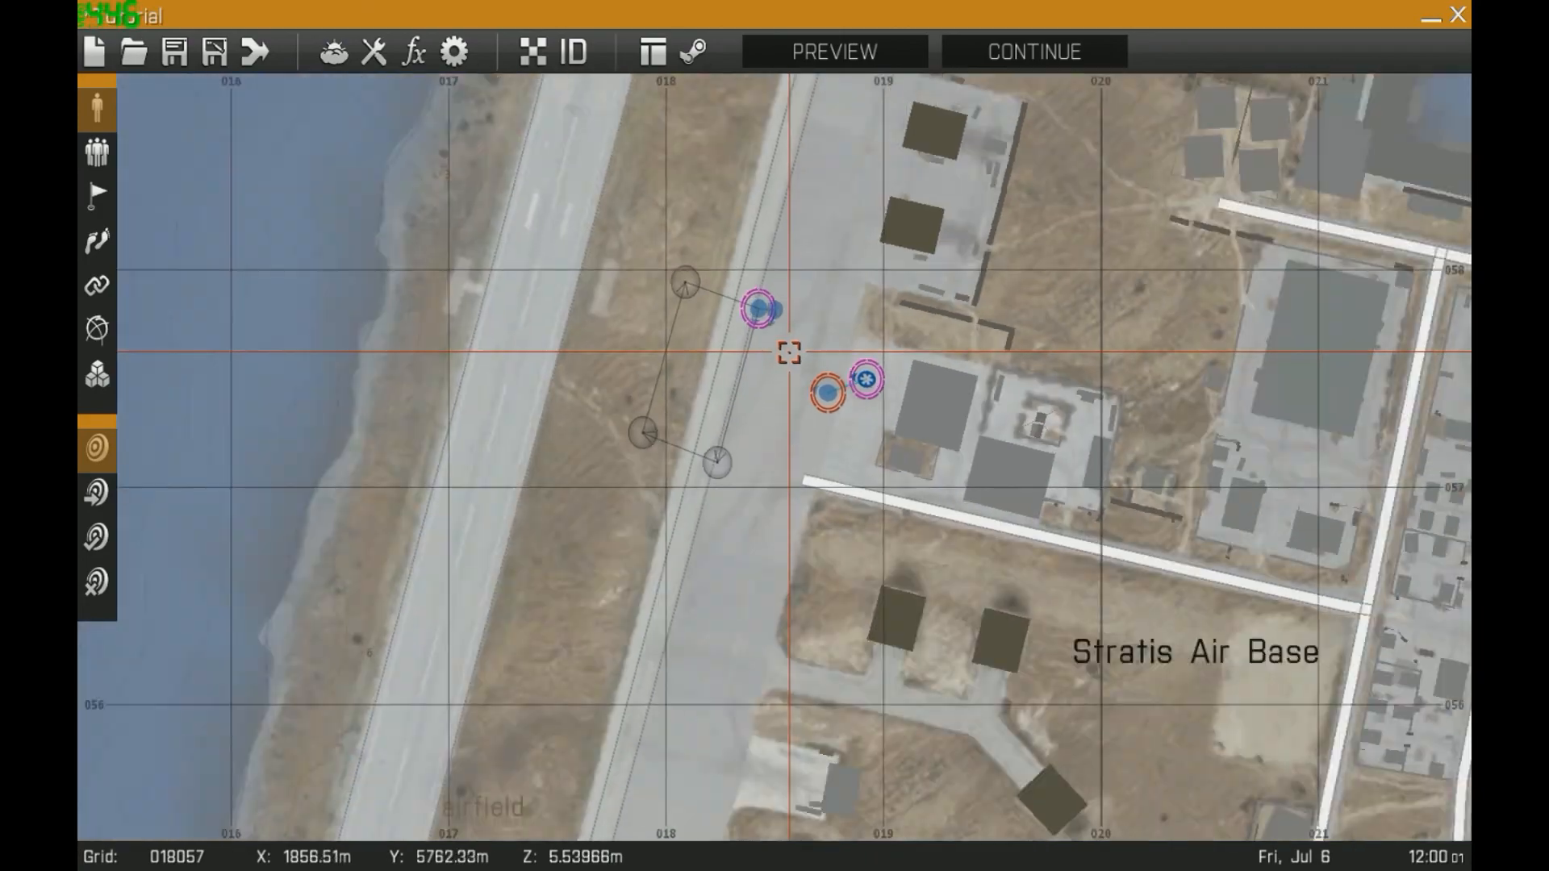
scroll(794, 349, down, 3)
scroll(794, 350, up, 8)
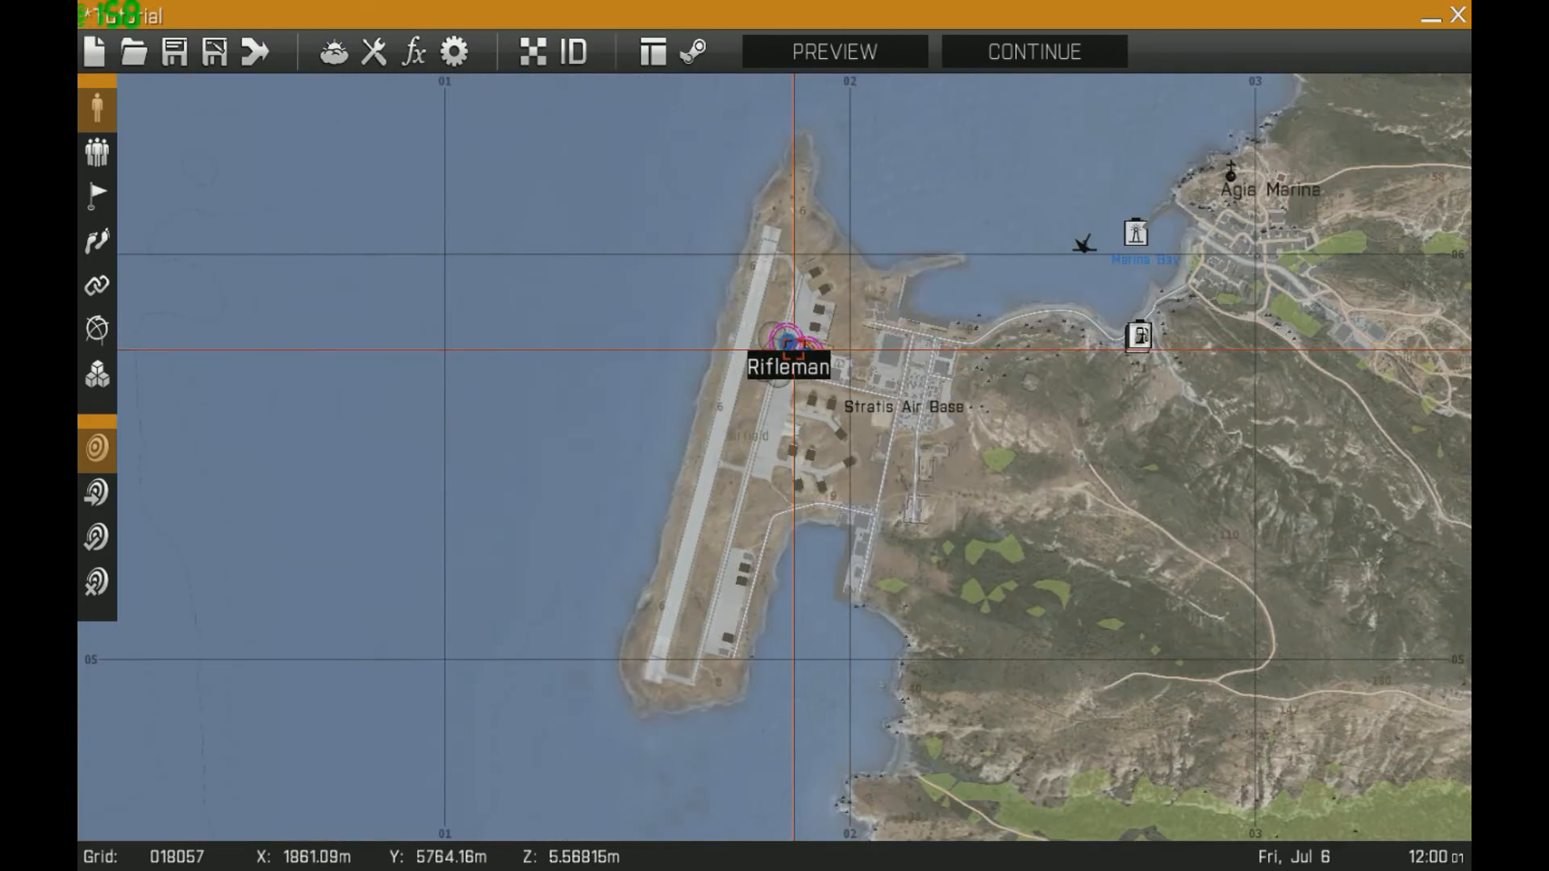
scroll(794, 349, down, 4)
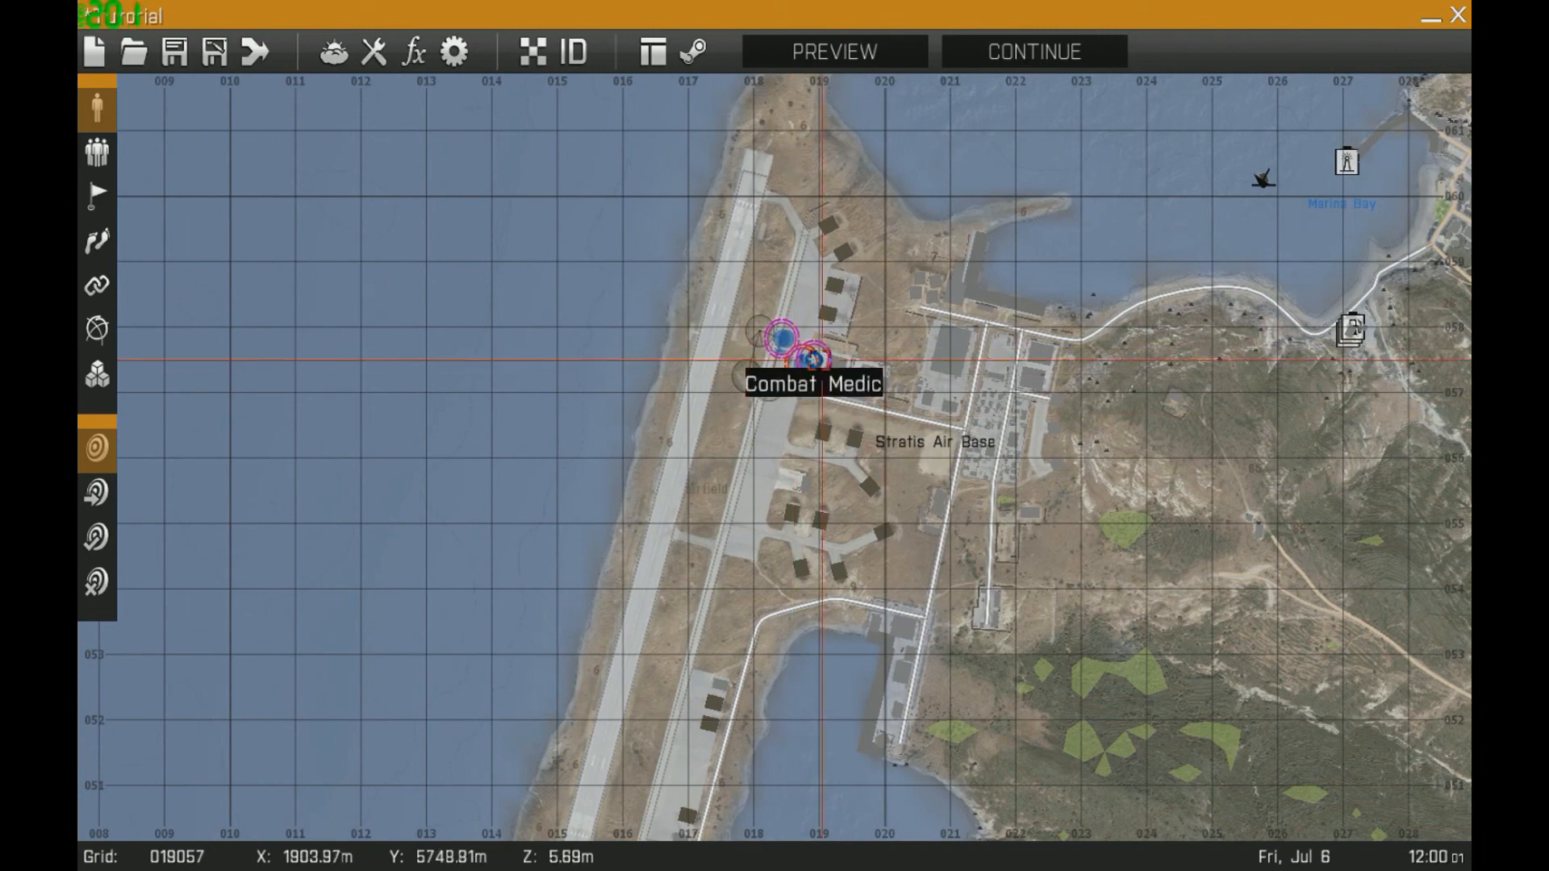
scroll(794, 357, up, 5)
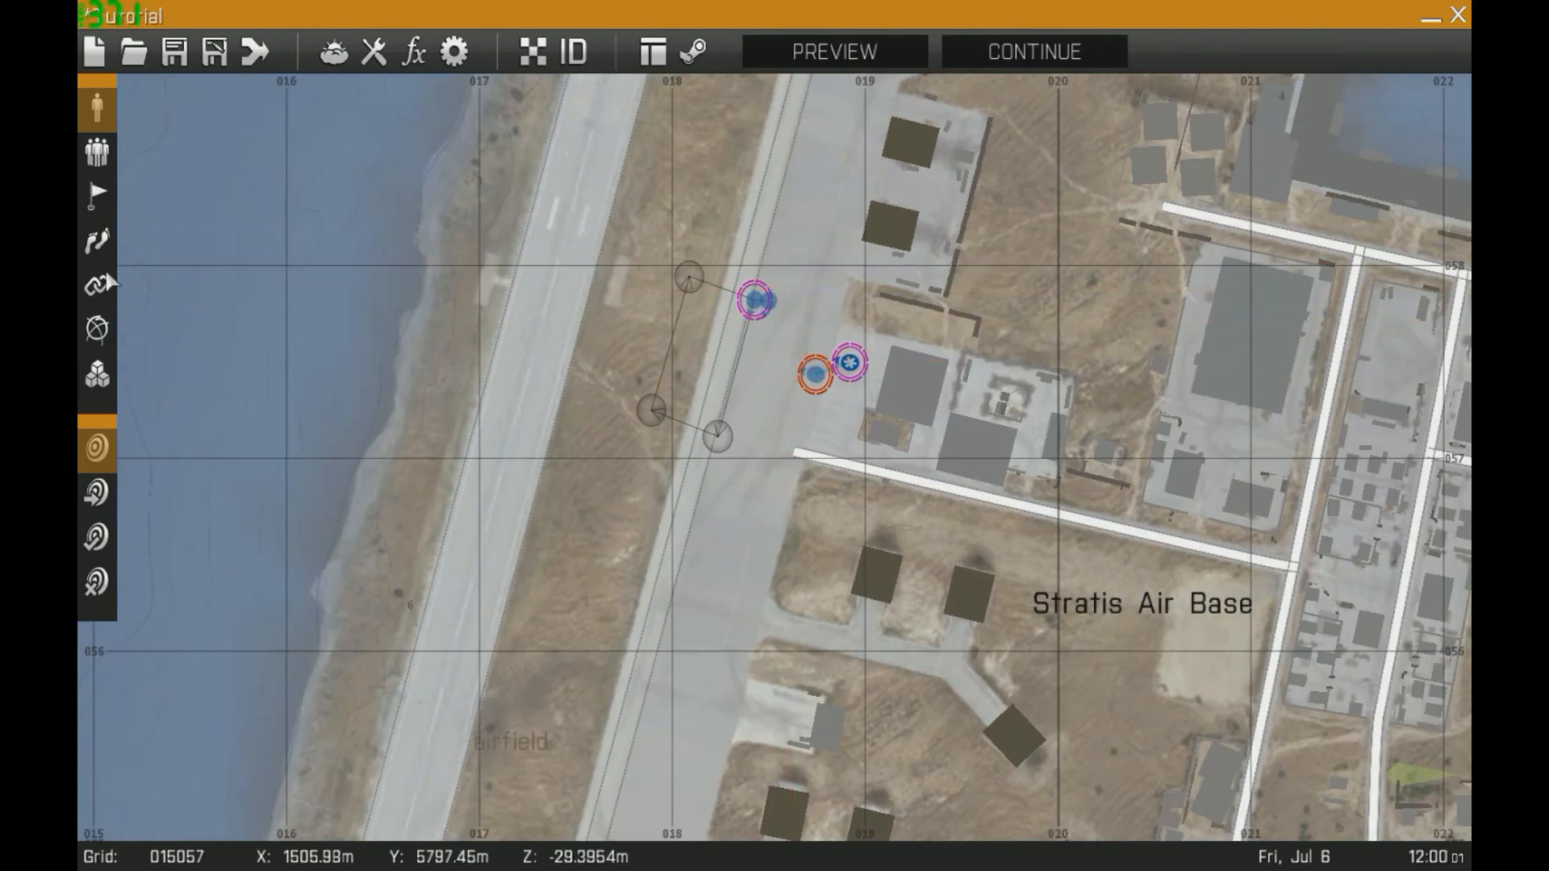
Review the player Rifleman's unit settings and close them without changes
double_click(814, 370)
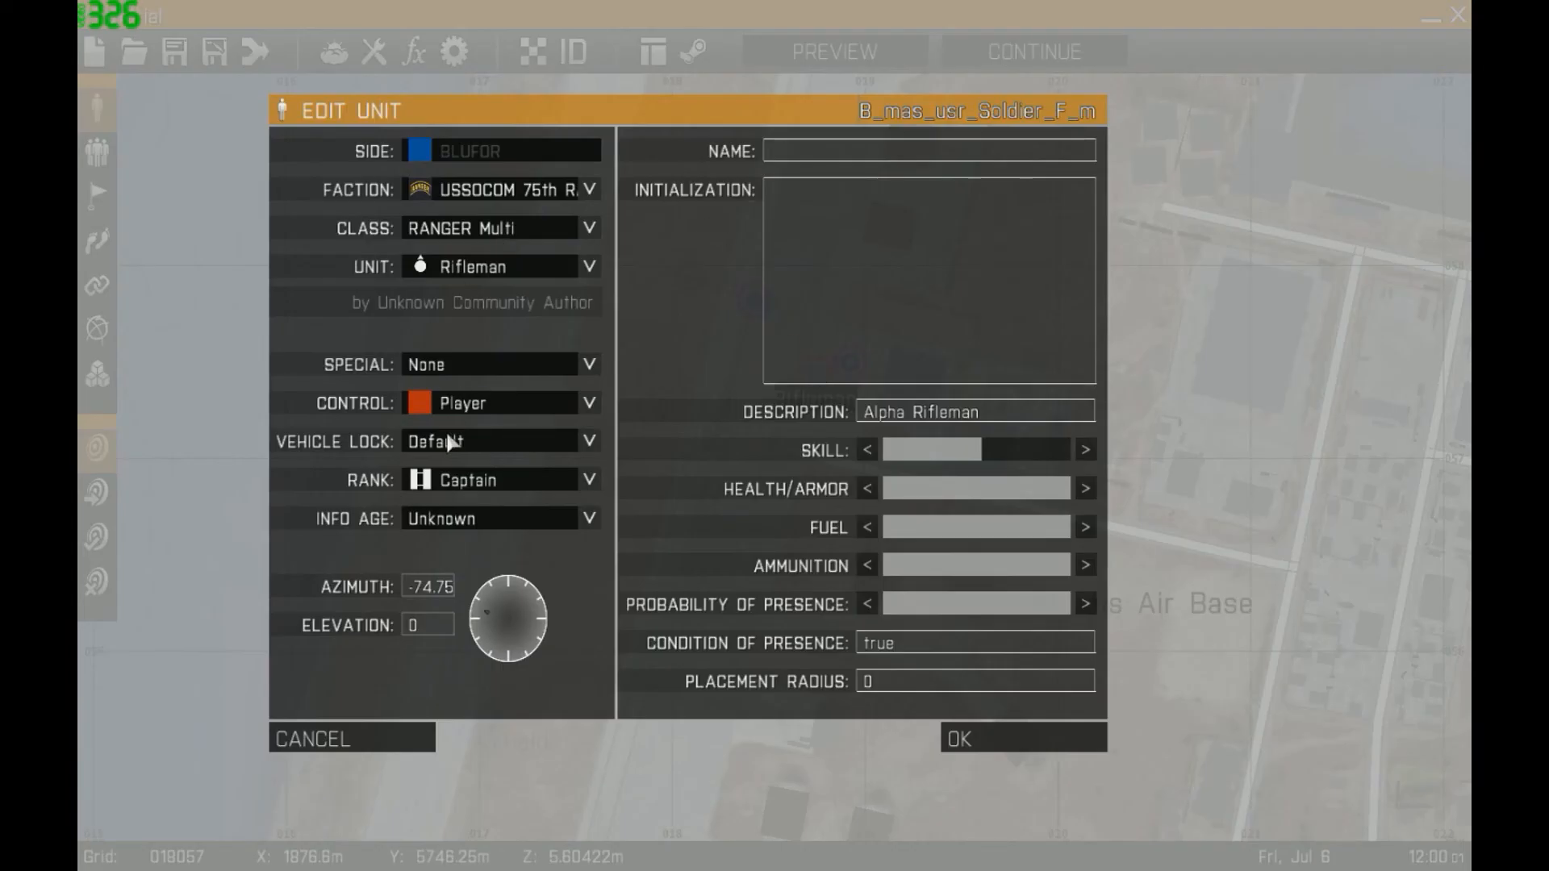
click(416, 731)
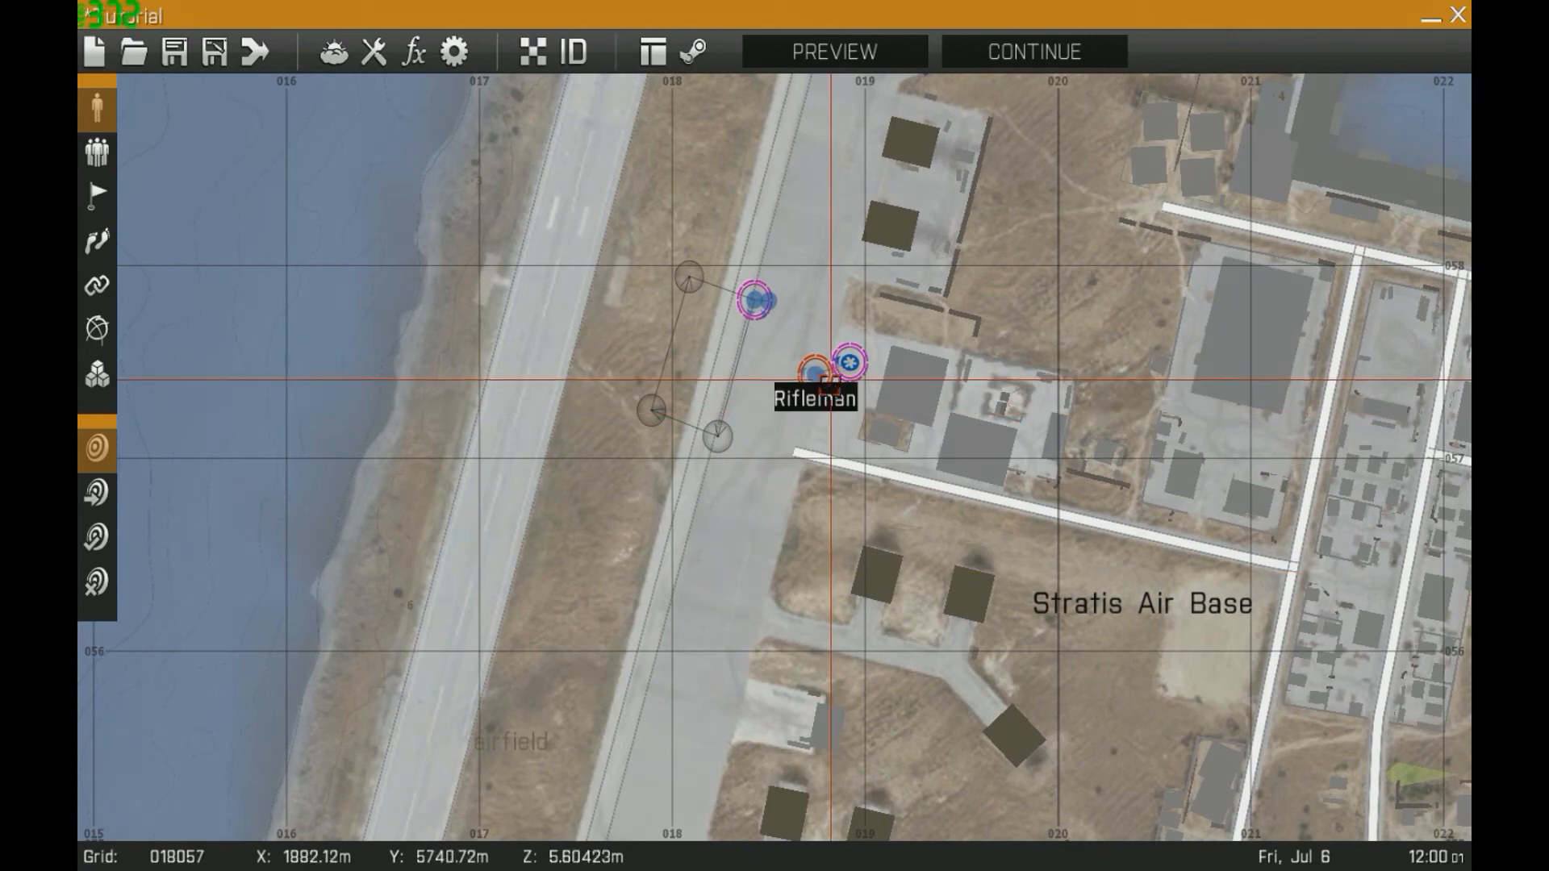
scroll(737, 450, down, 5)
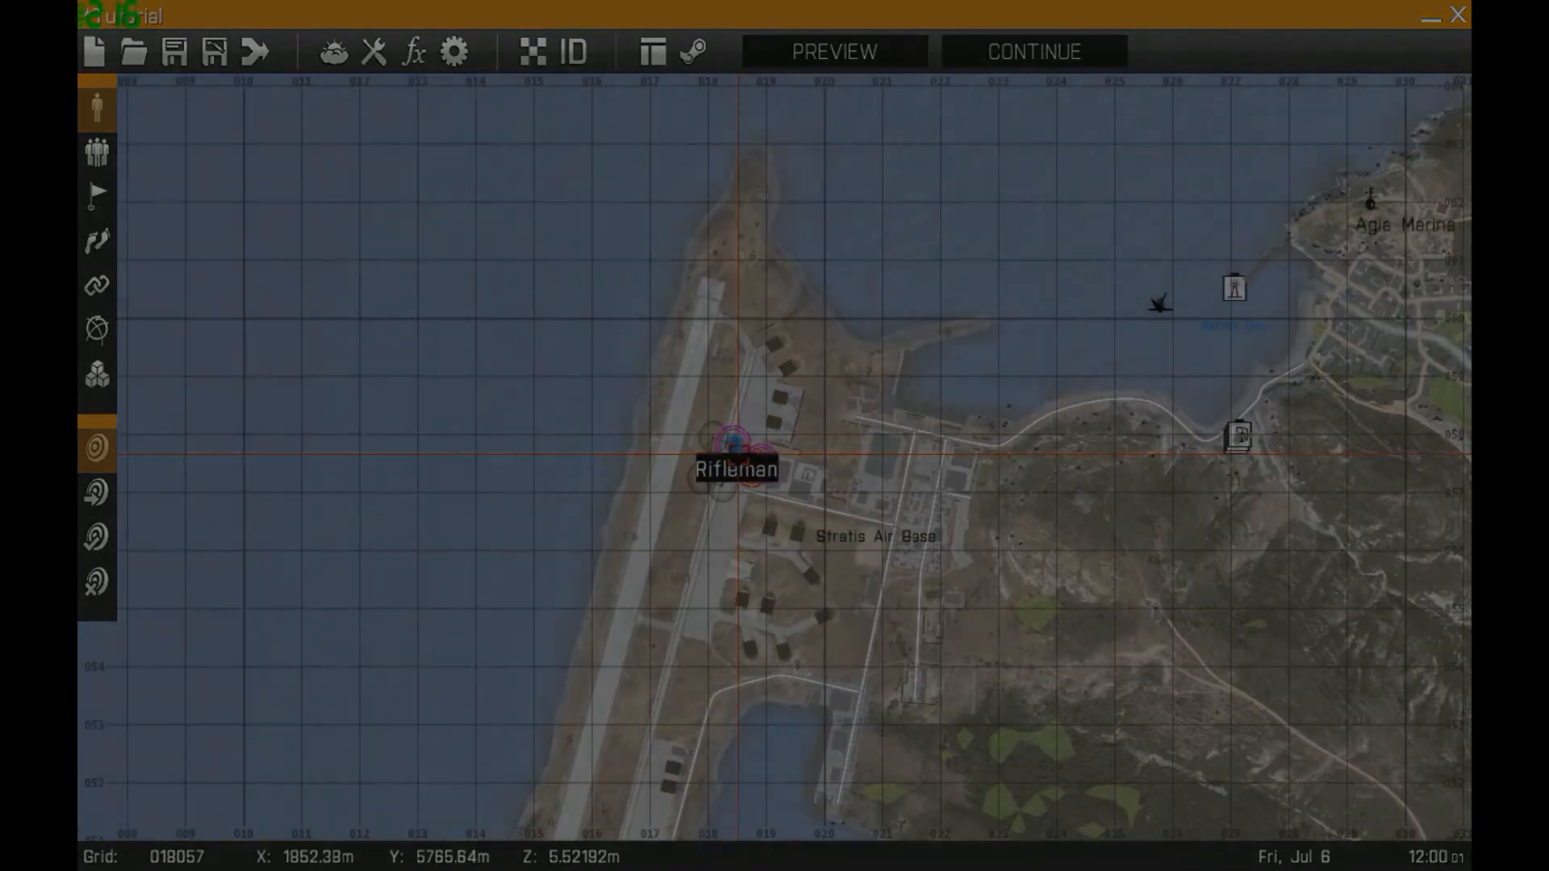
scroll(737, 454, up, 4)
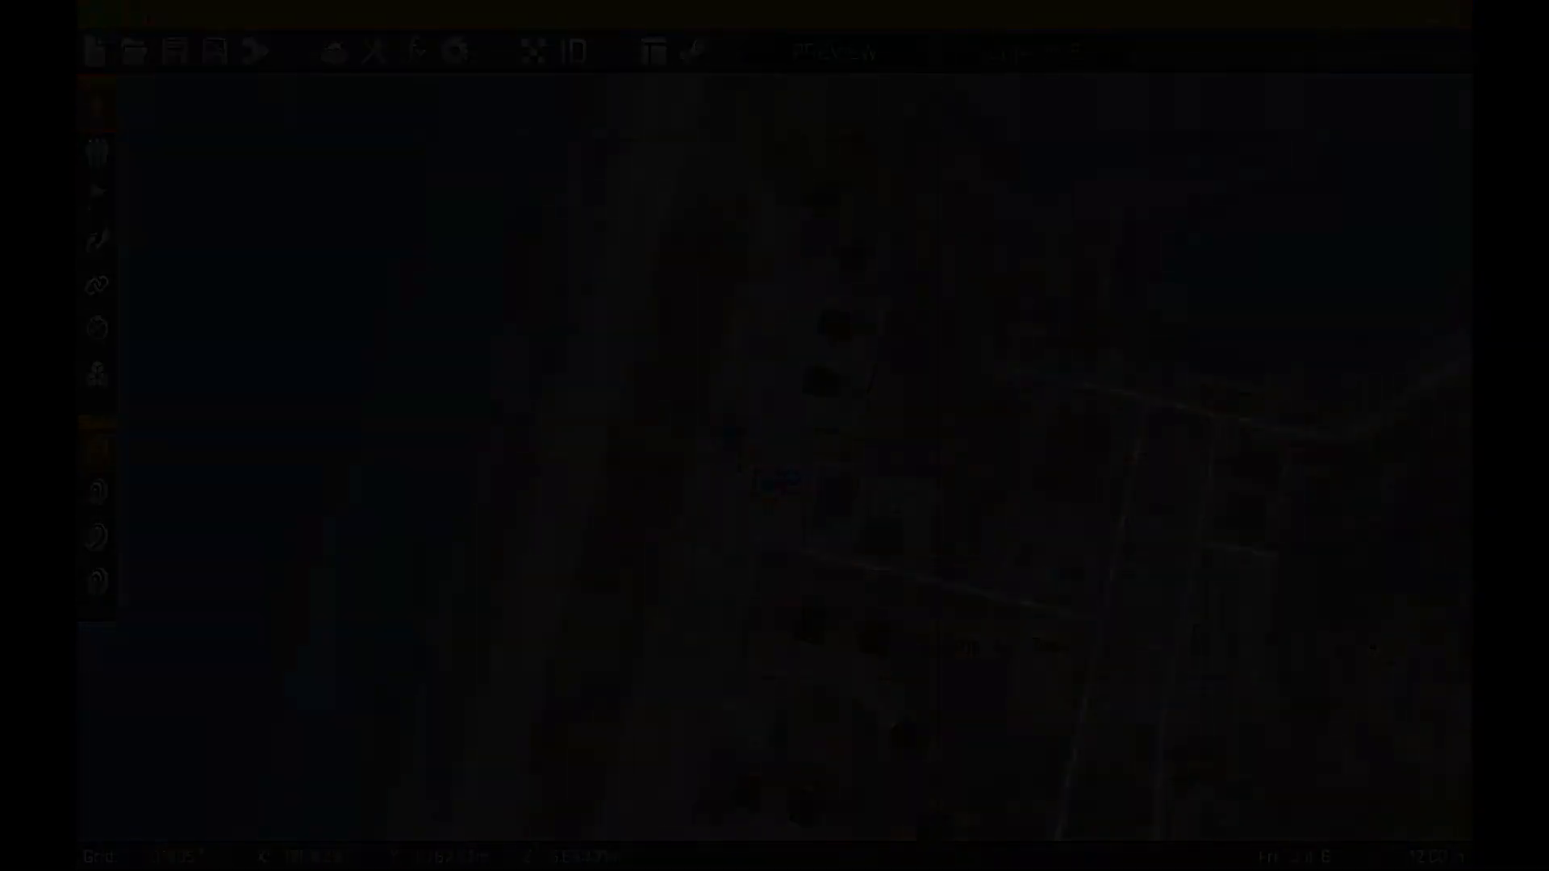